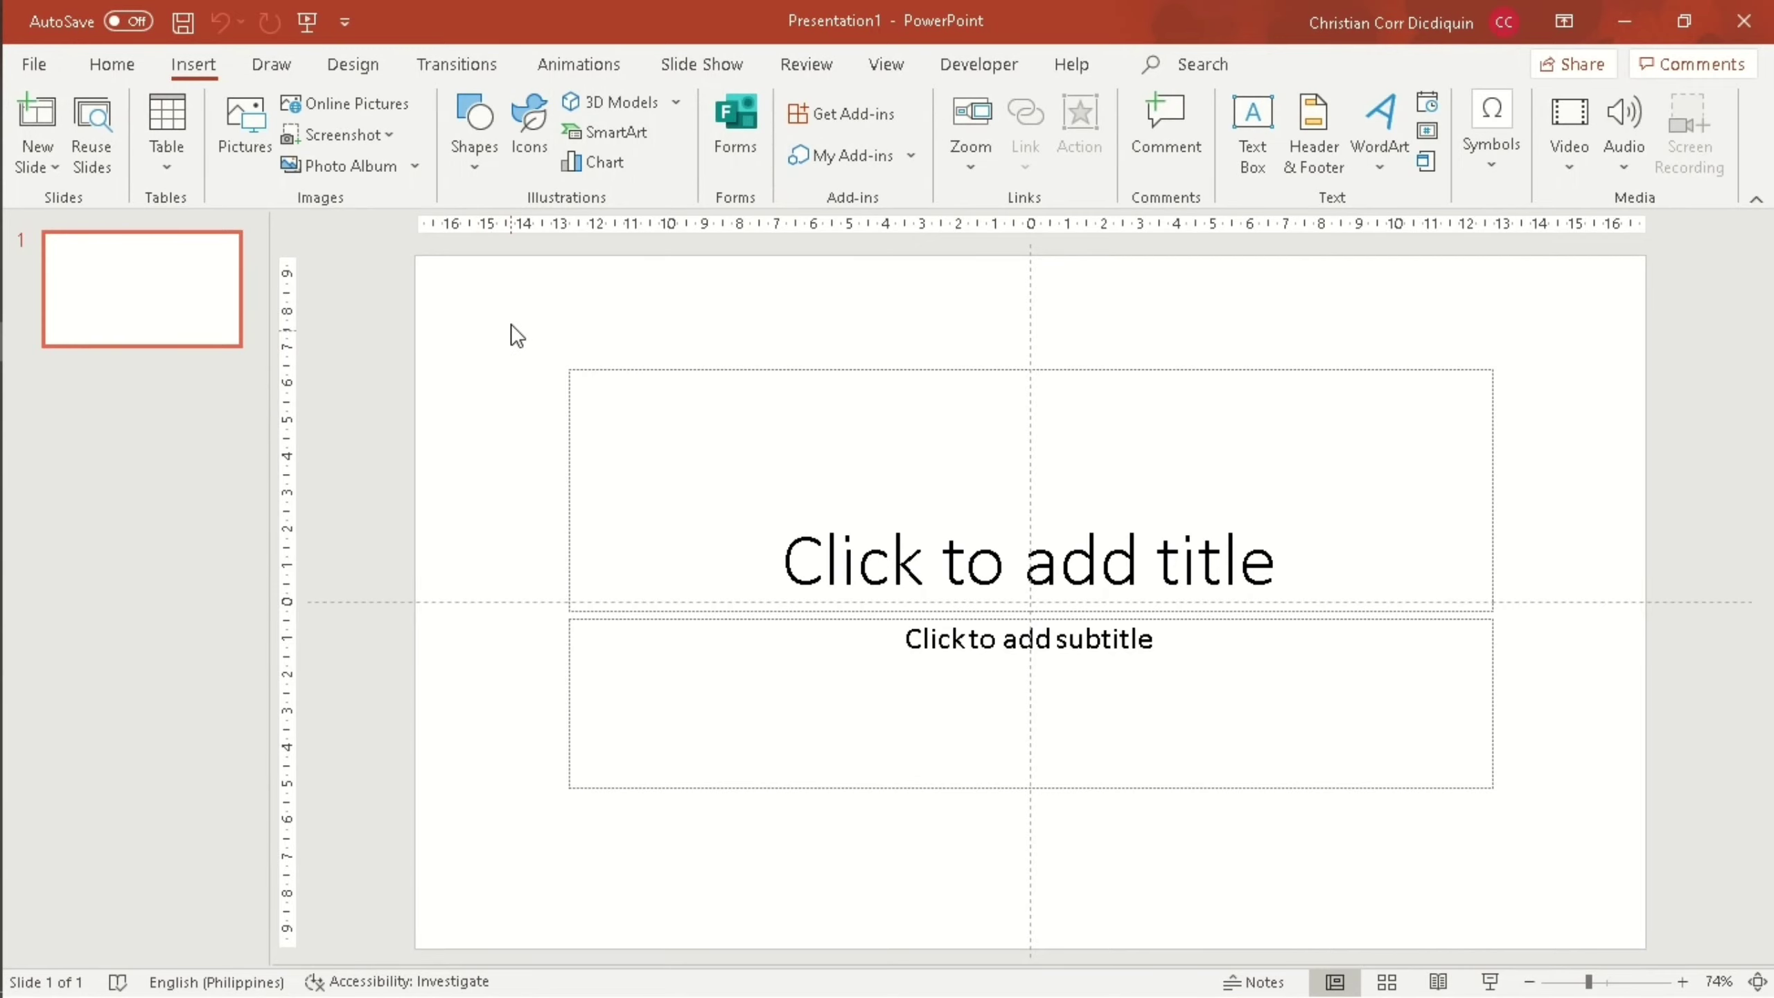
# Delete both placeholders and give the empty slide a solid gold background fill.
pyautogui.moveTo(511, 325); pyautogui.dragTo(1549, 829)
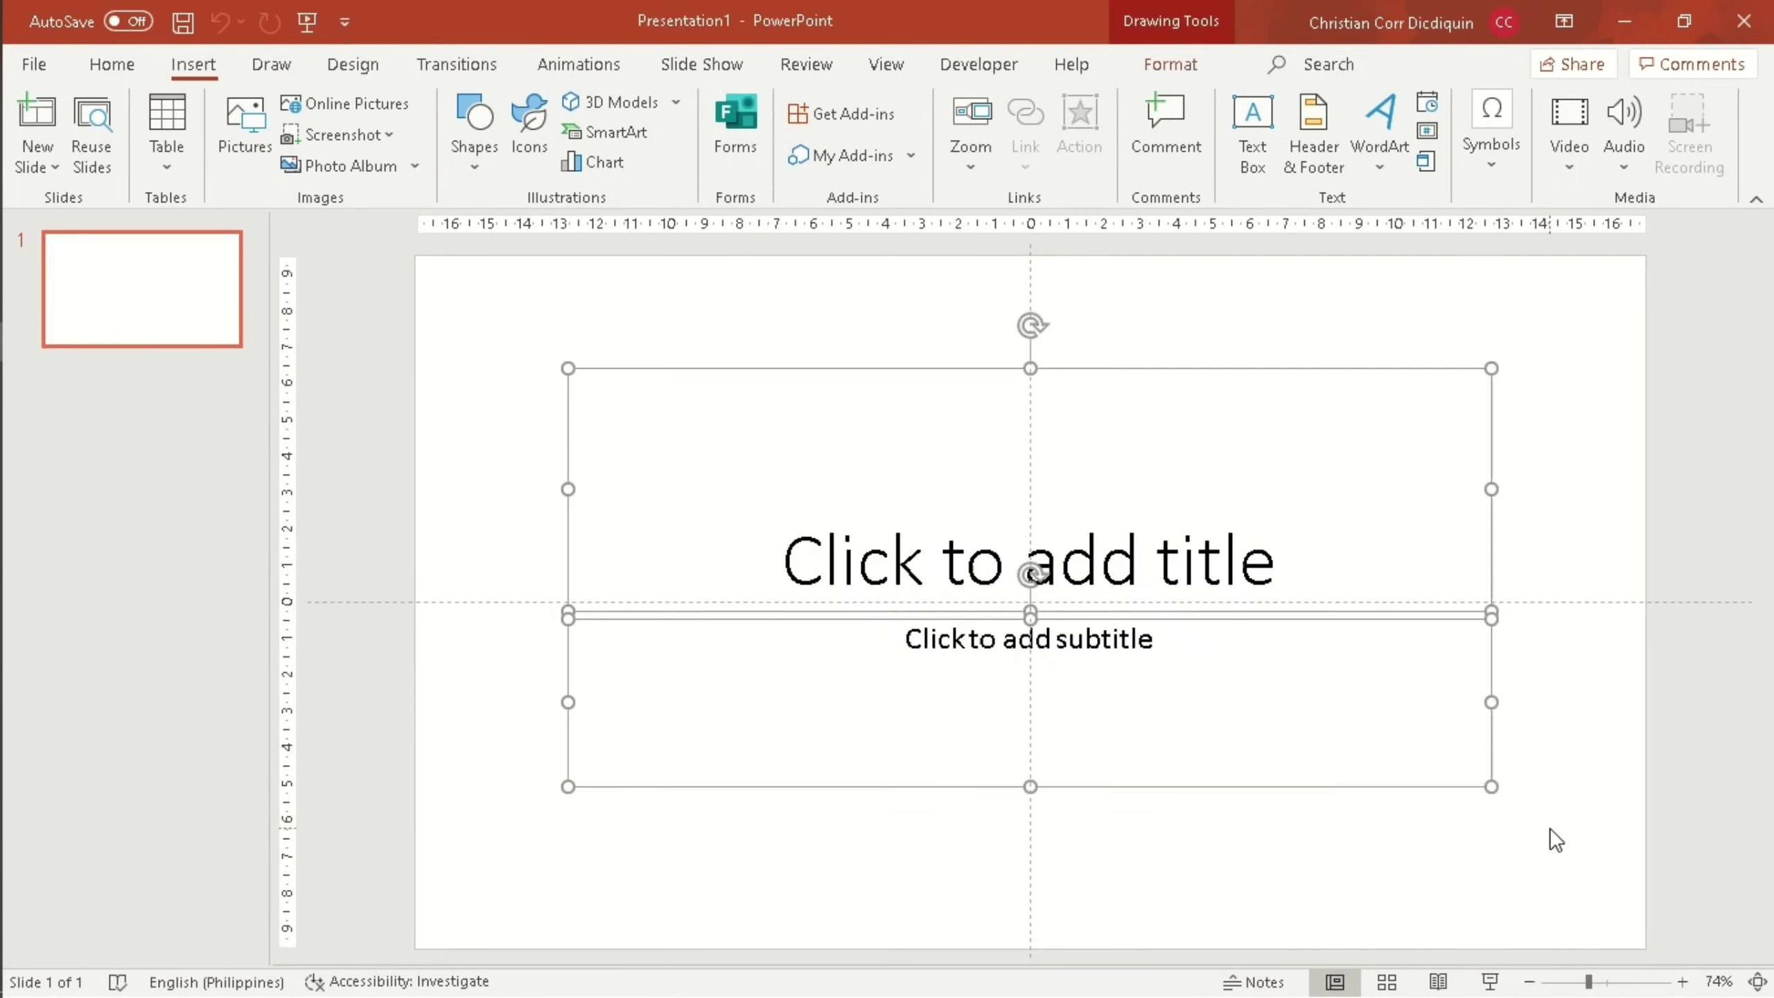
pyautogui.press('Delete')
pyautogui.rightClick(856, 522)
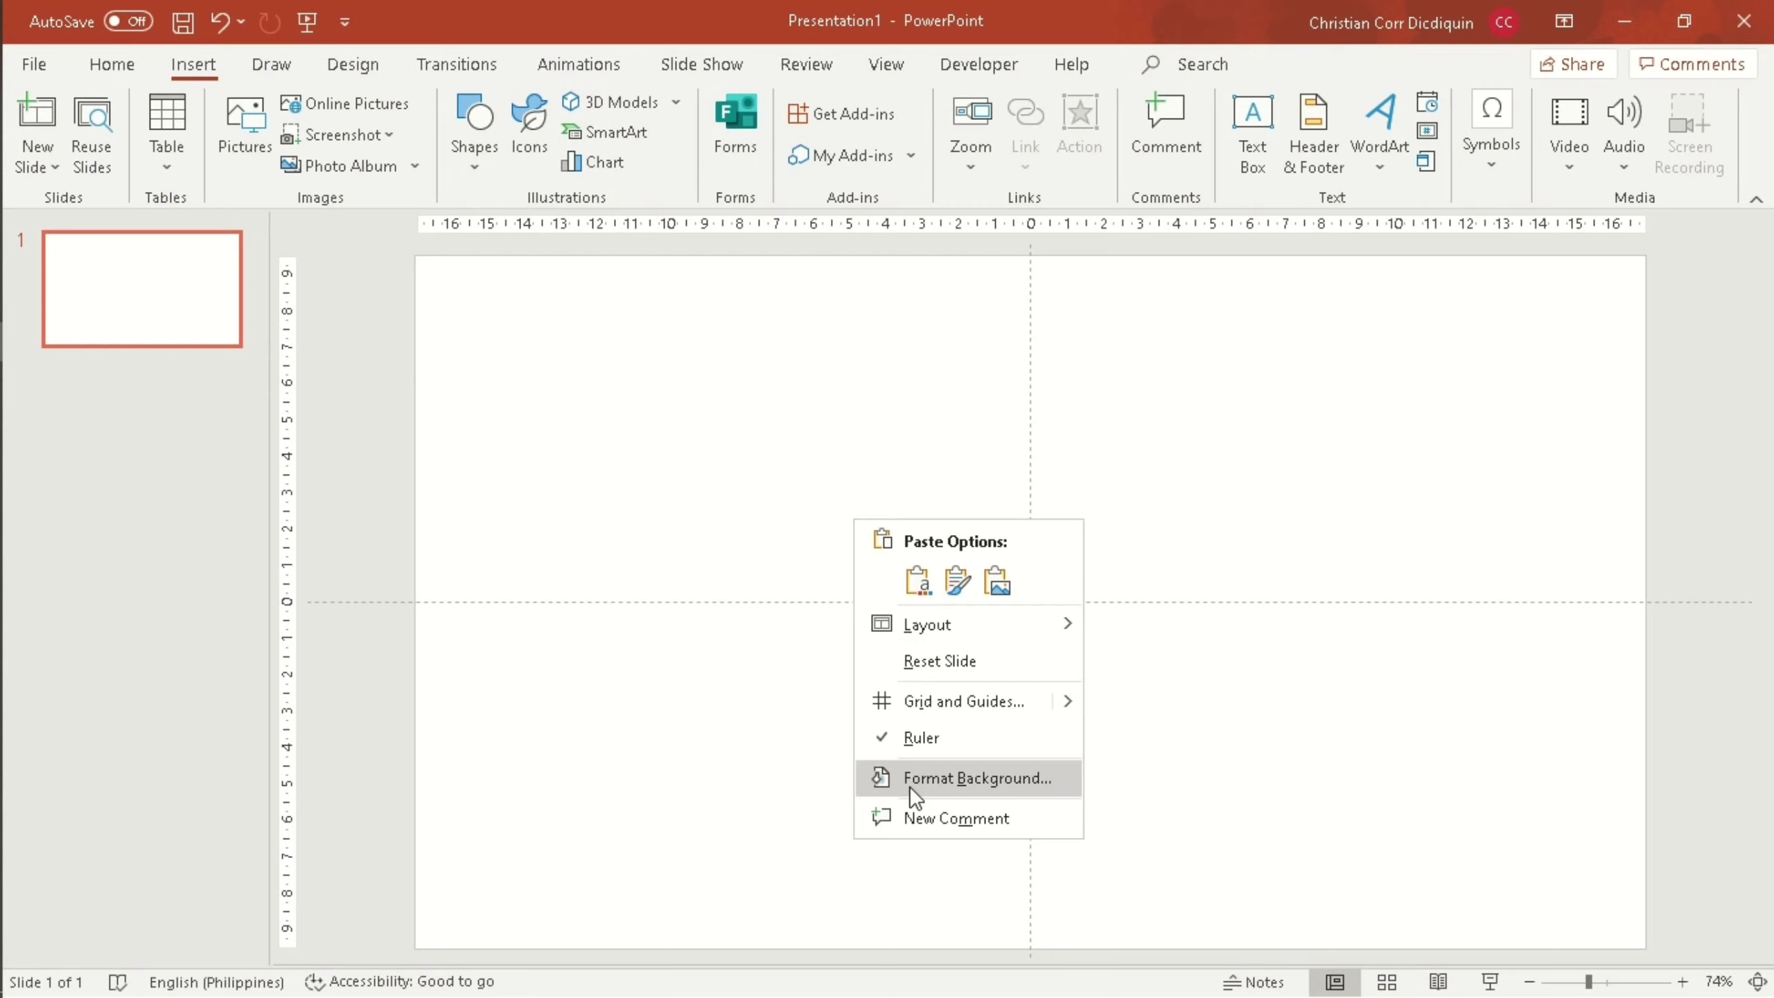
pyautogui.click(911, 788)
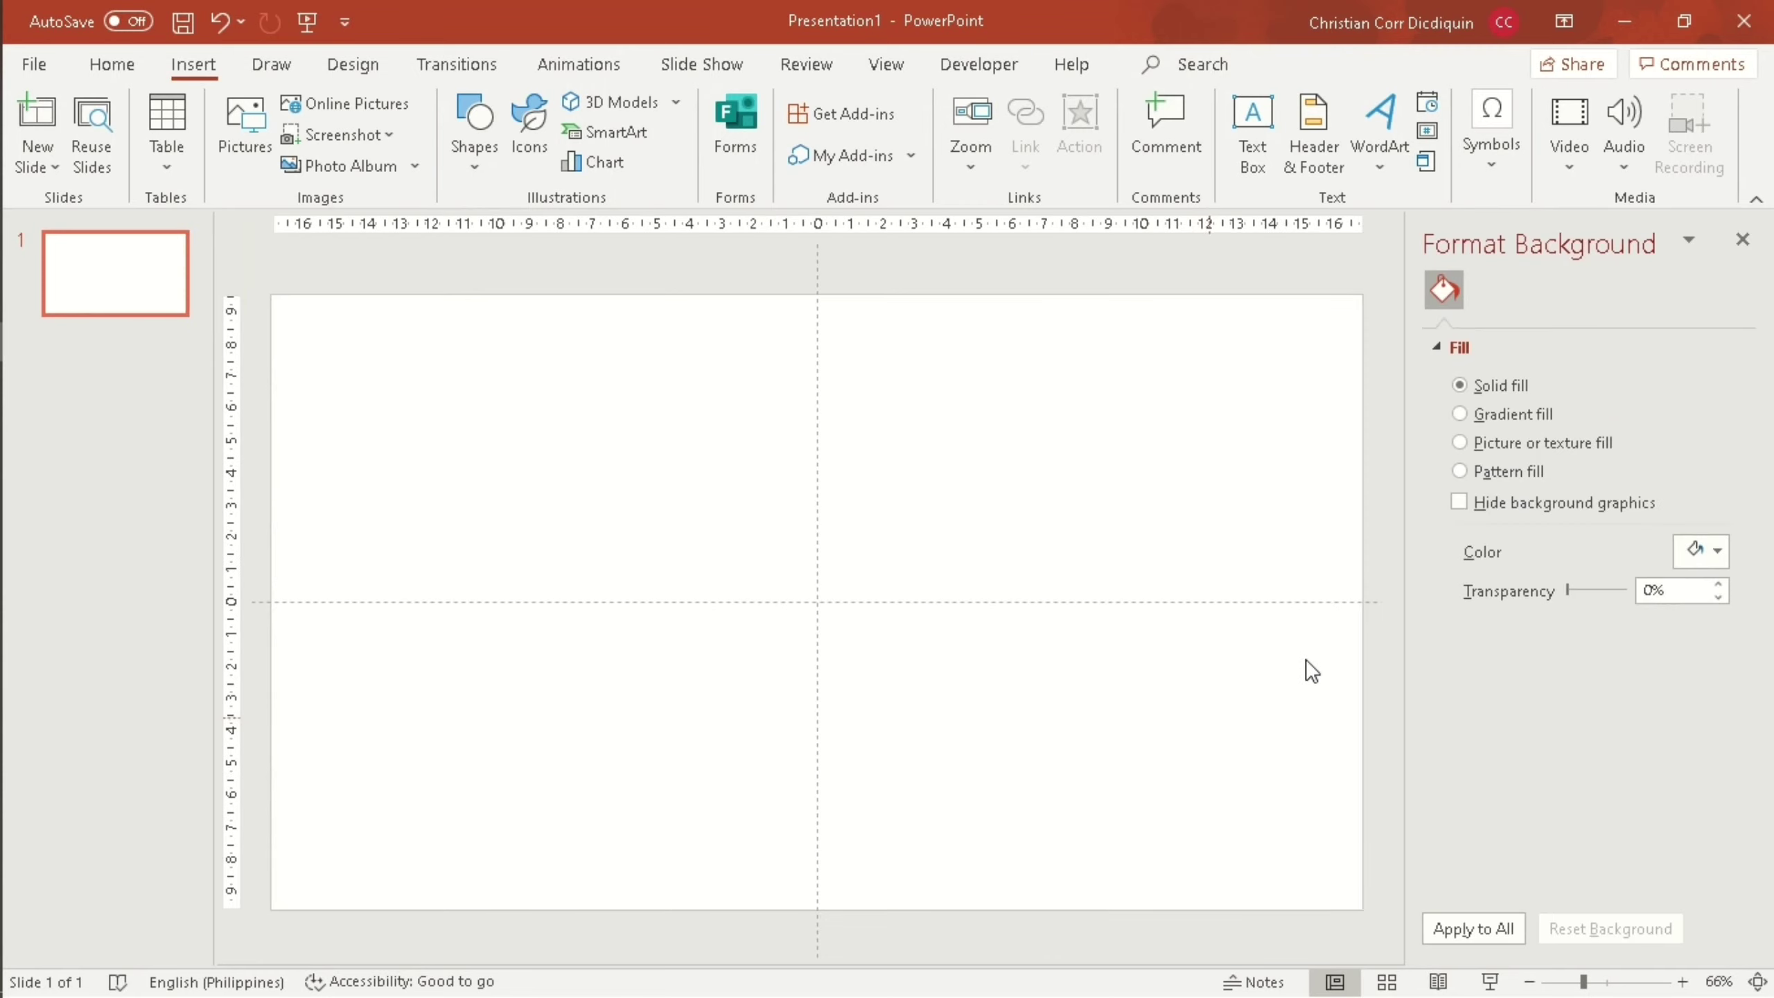
pyautogui.click(1685, 556)
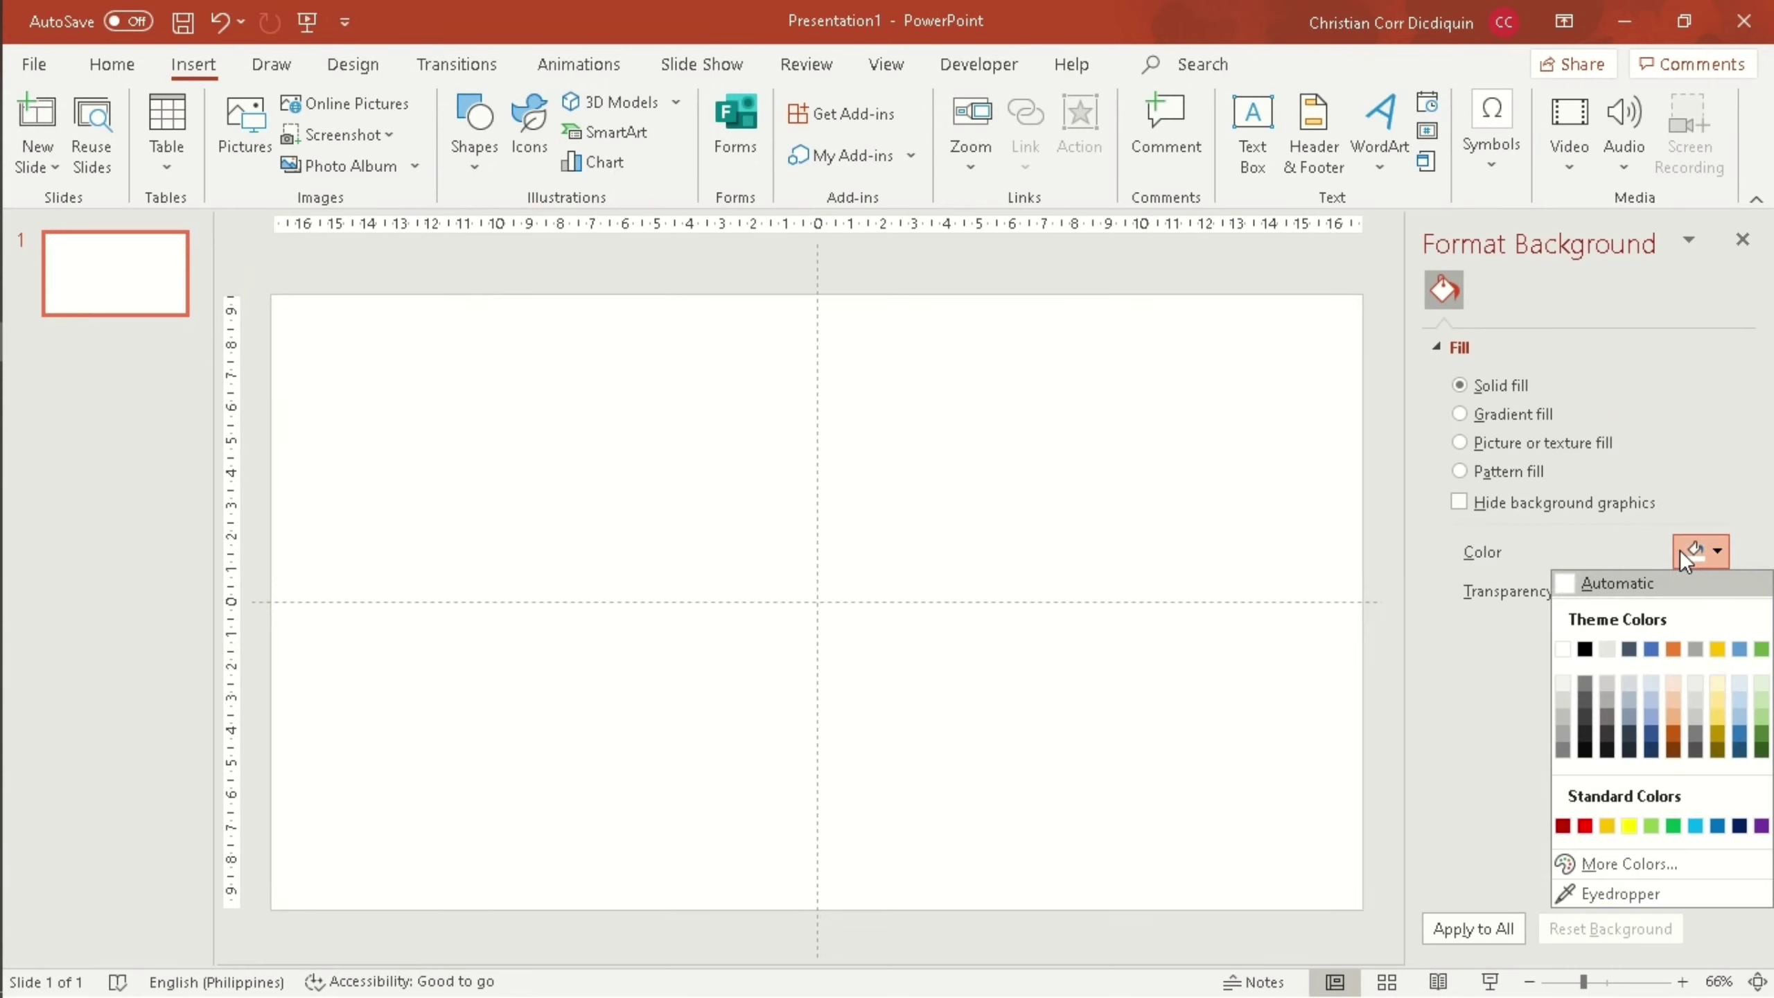
pyautogui.click(1717, 652)
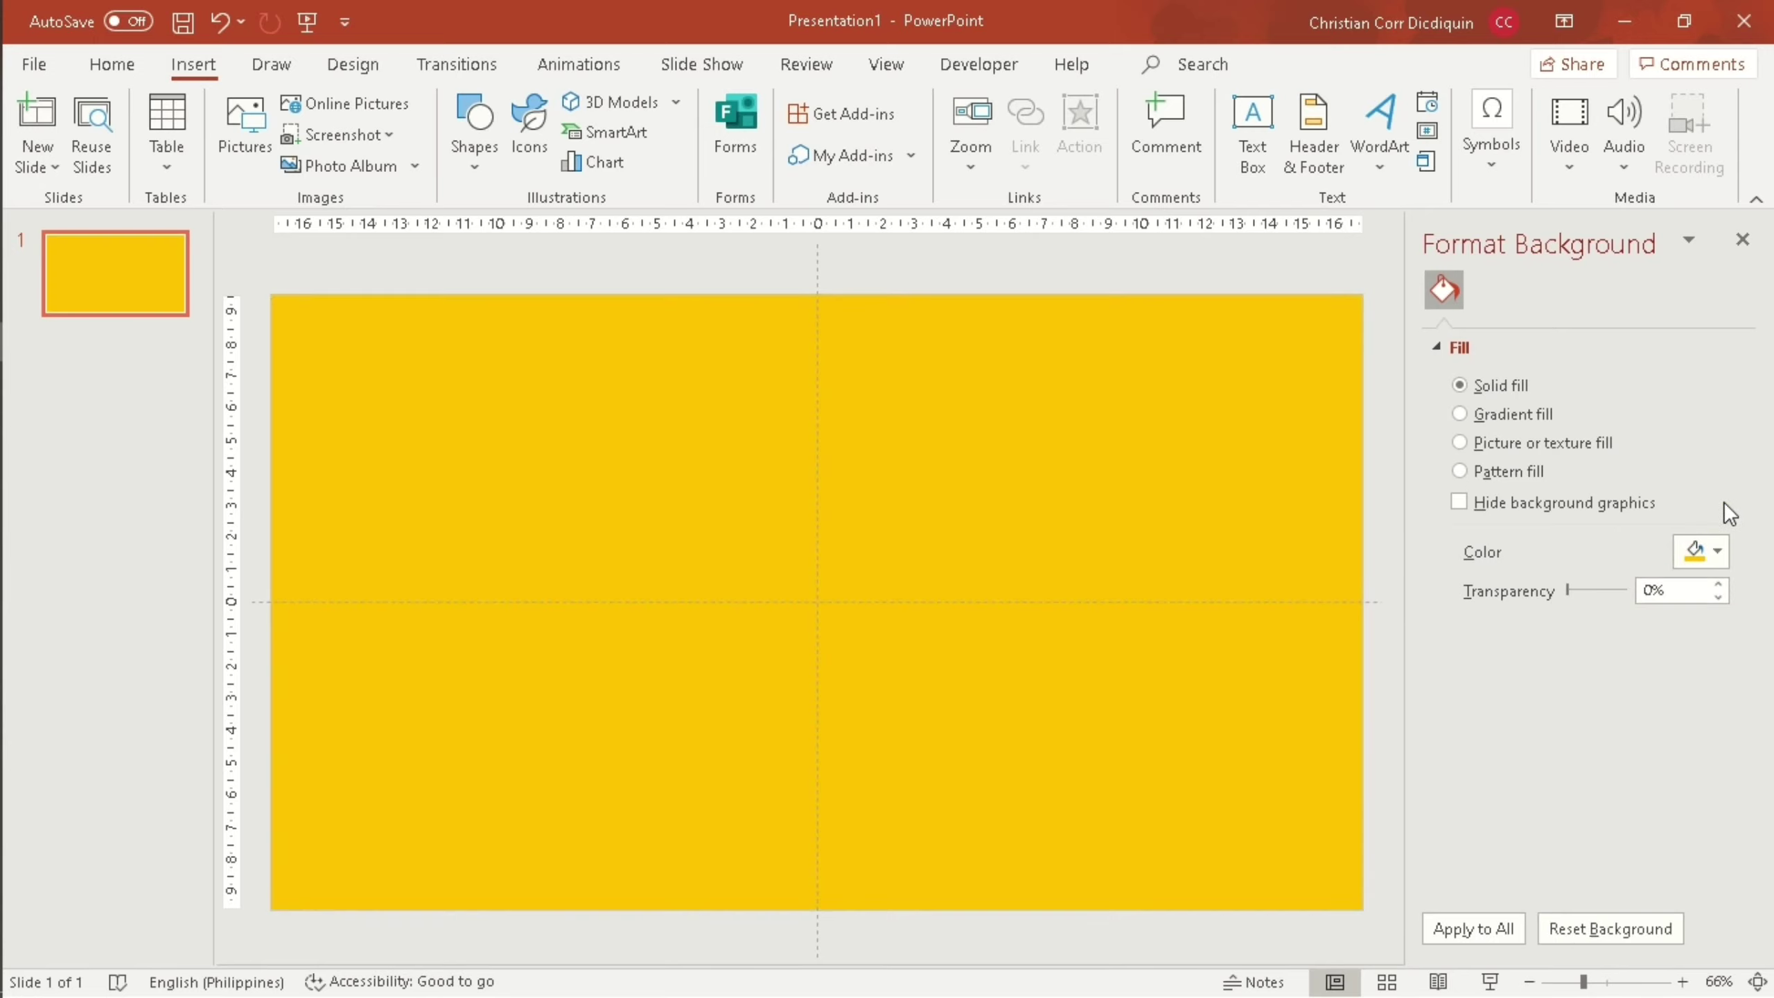
pyautogui.click(1742, 240)
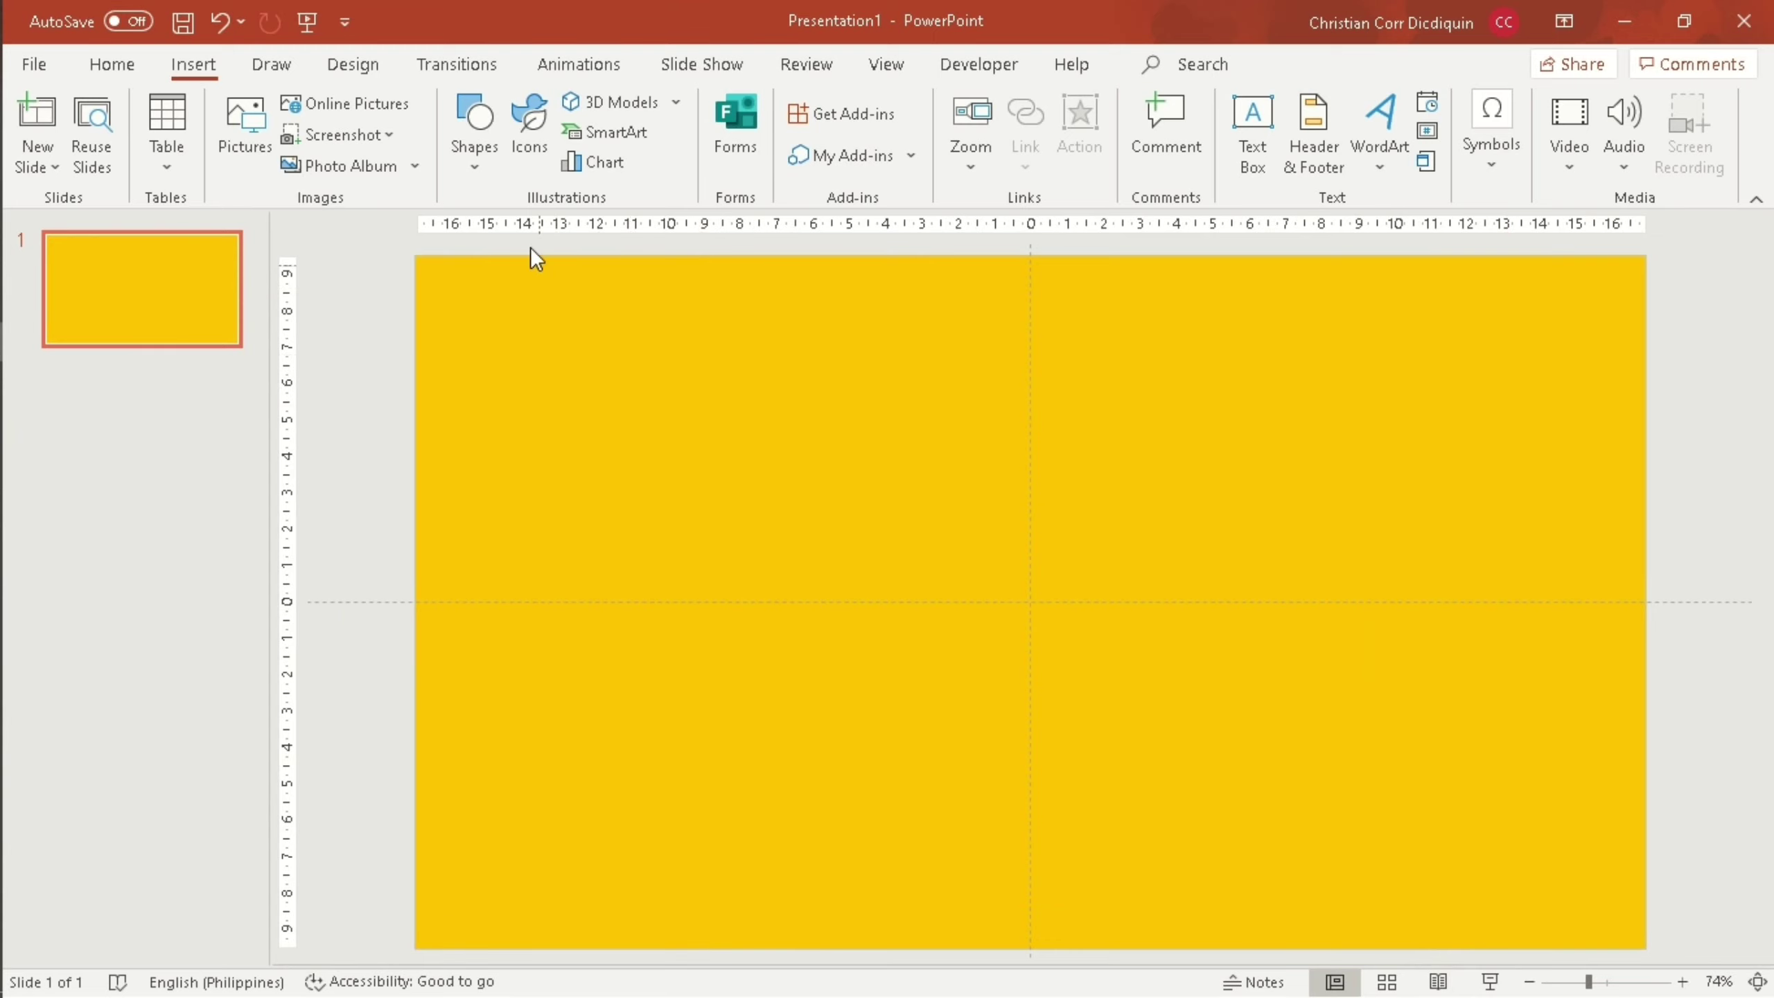
# Draw a 1.29 cm by 1.54 cm rectangle in the slide's top-left corner.
pyautogui.click(587, 244)
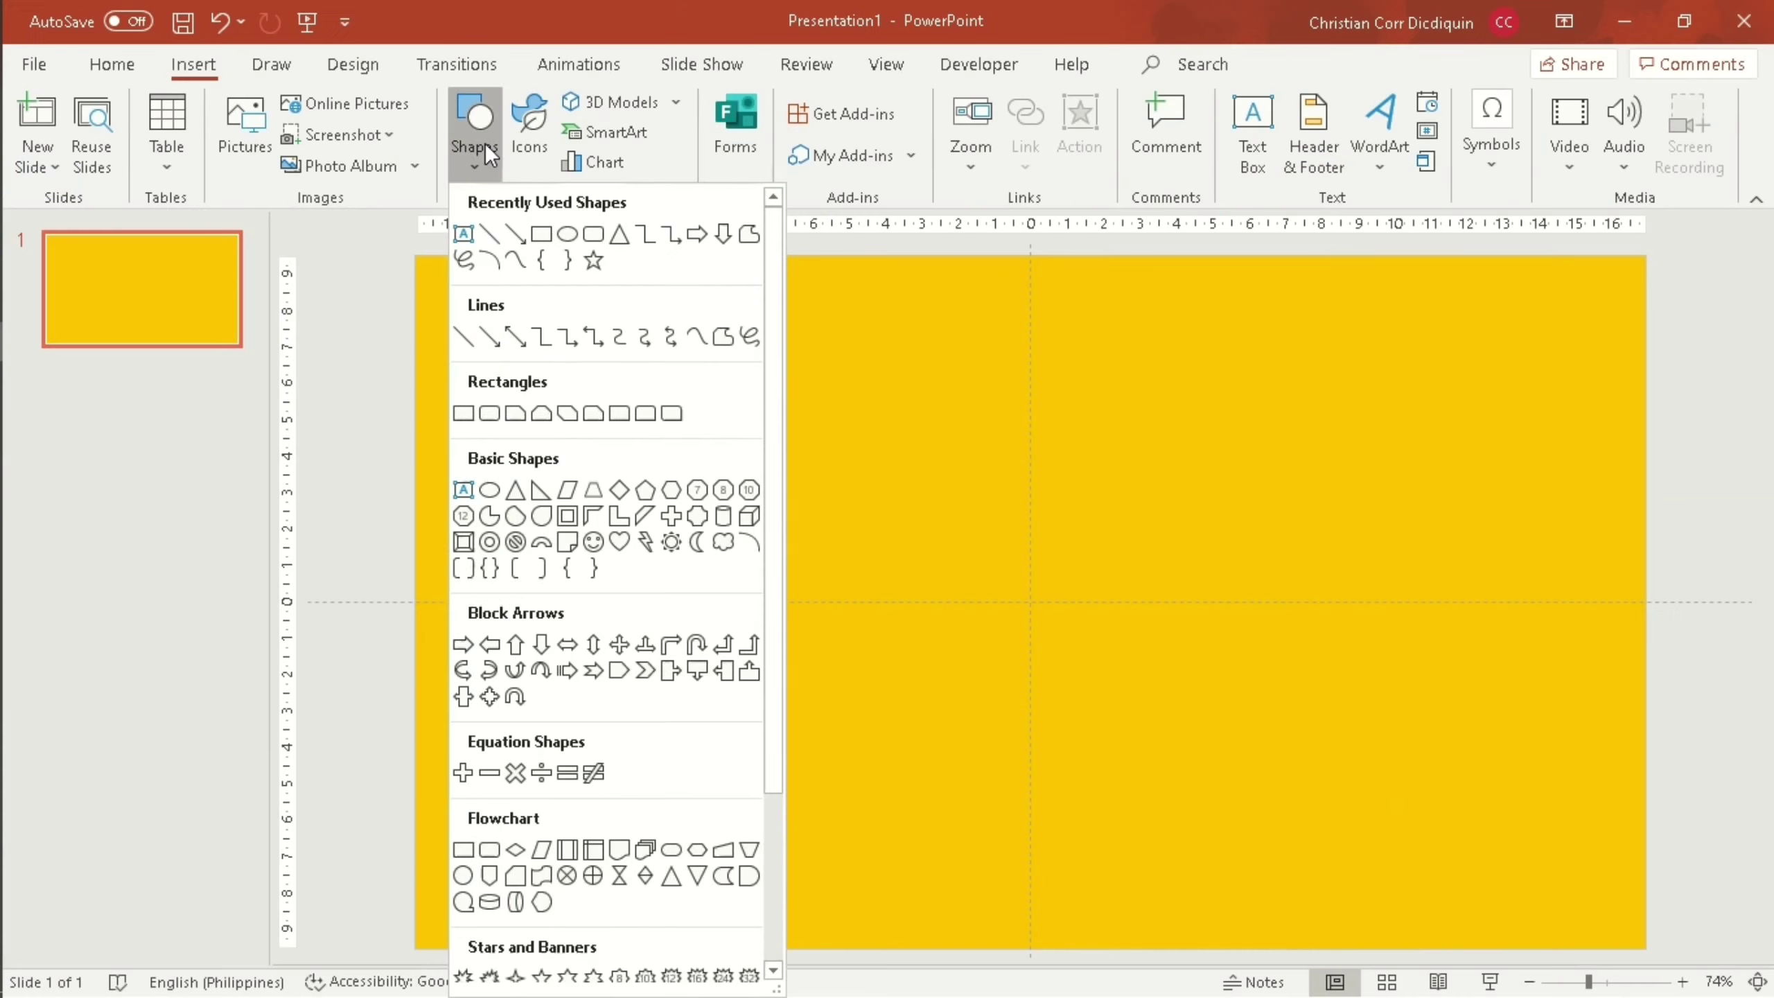
pyautogui.click(542, 236)
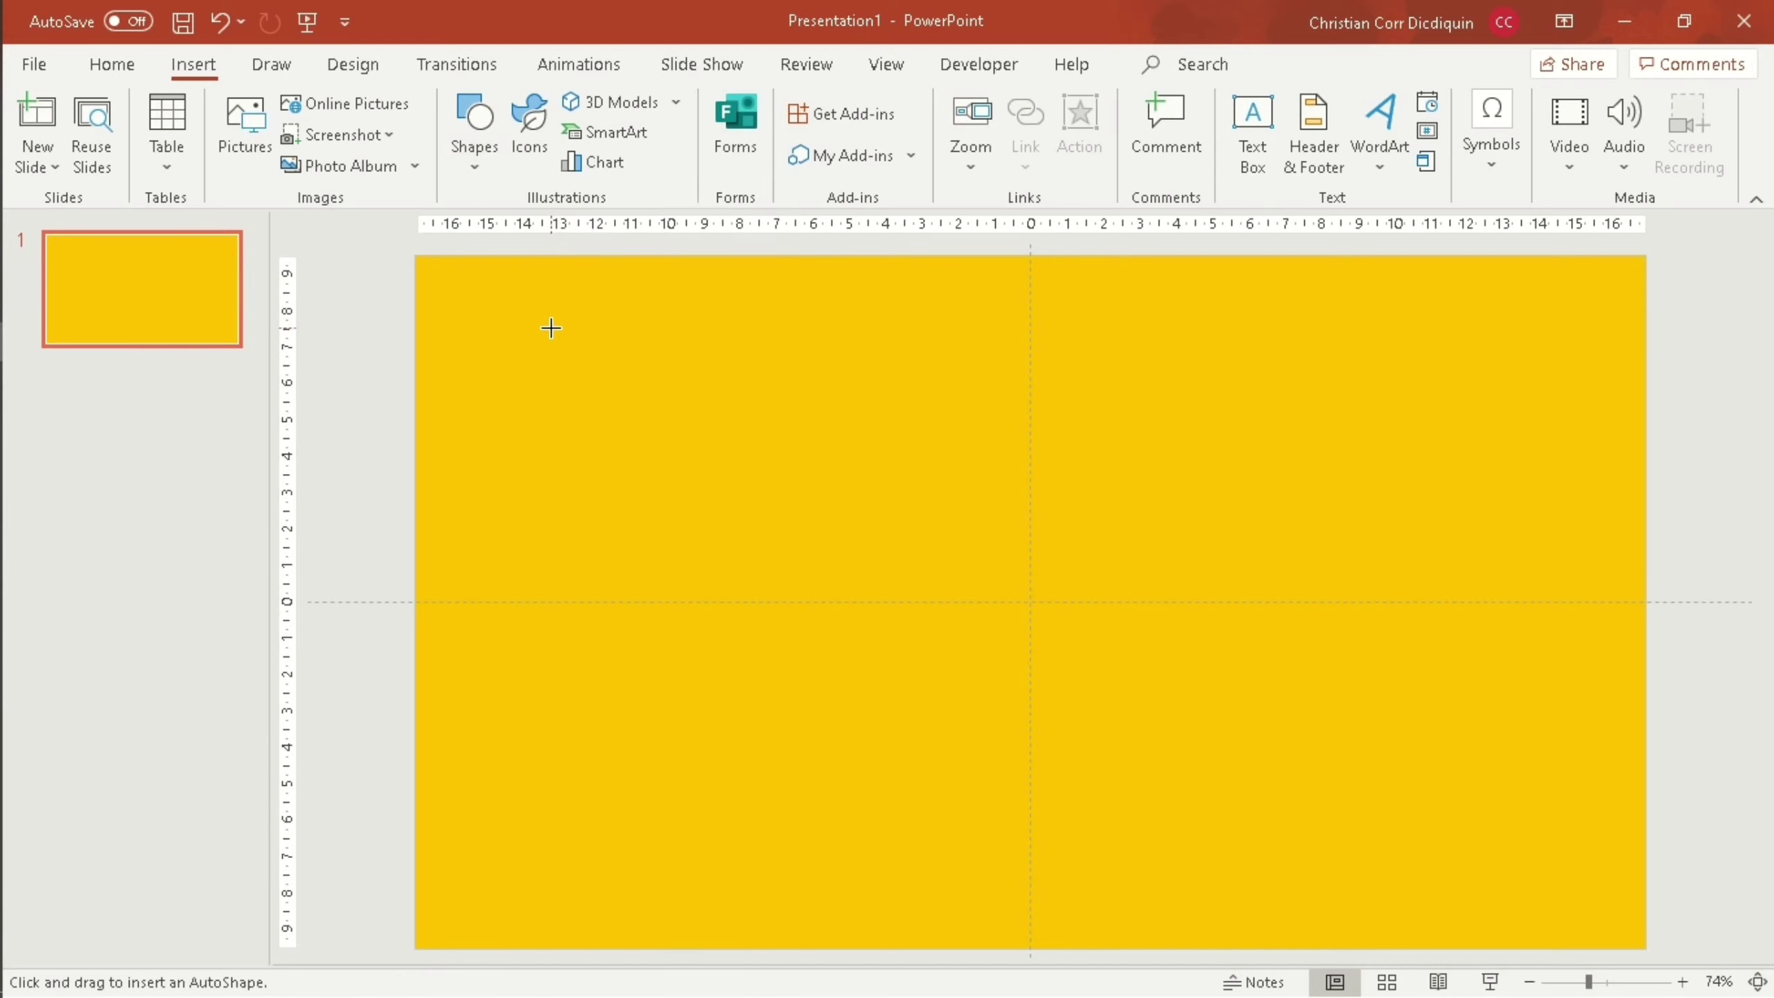
pyautogui.moveTo(492, 277)
pyautogui.mouseDown()
pyautogui.moveTo(591, 377)
pyautogui.moveTo(495, 313)
pyautogui.mouseUp()
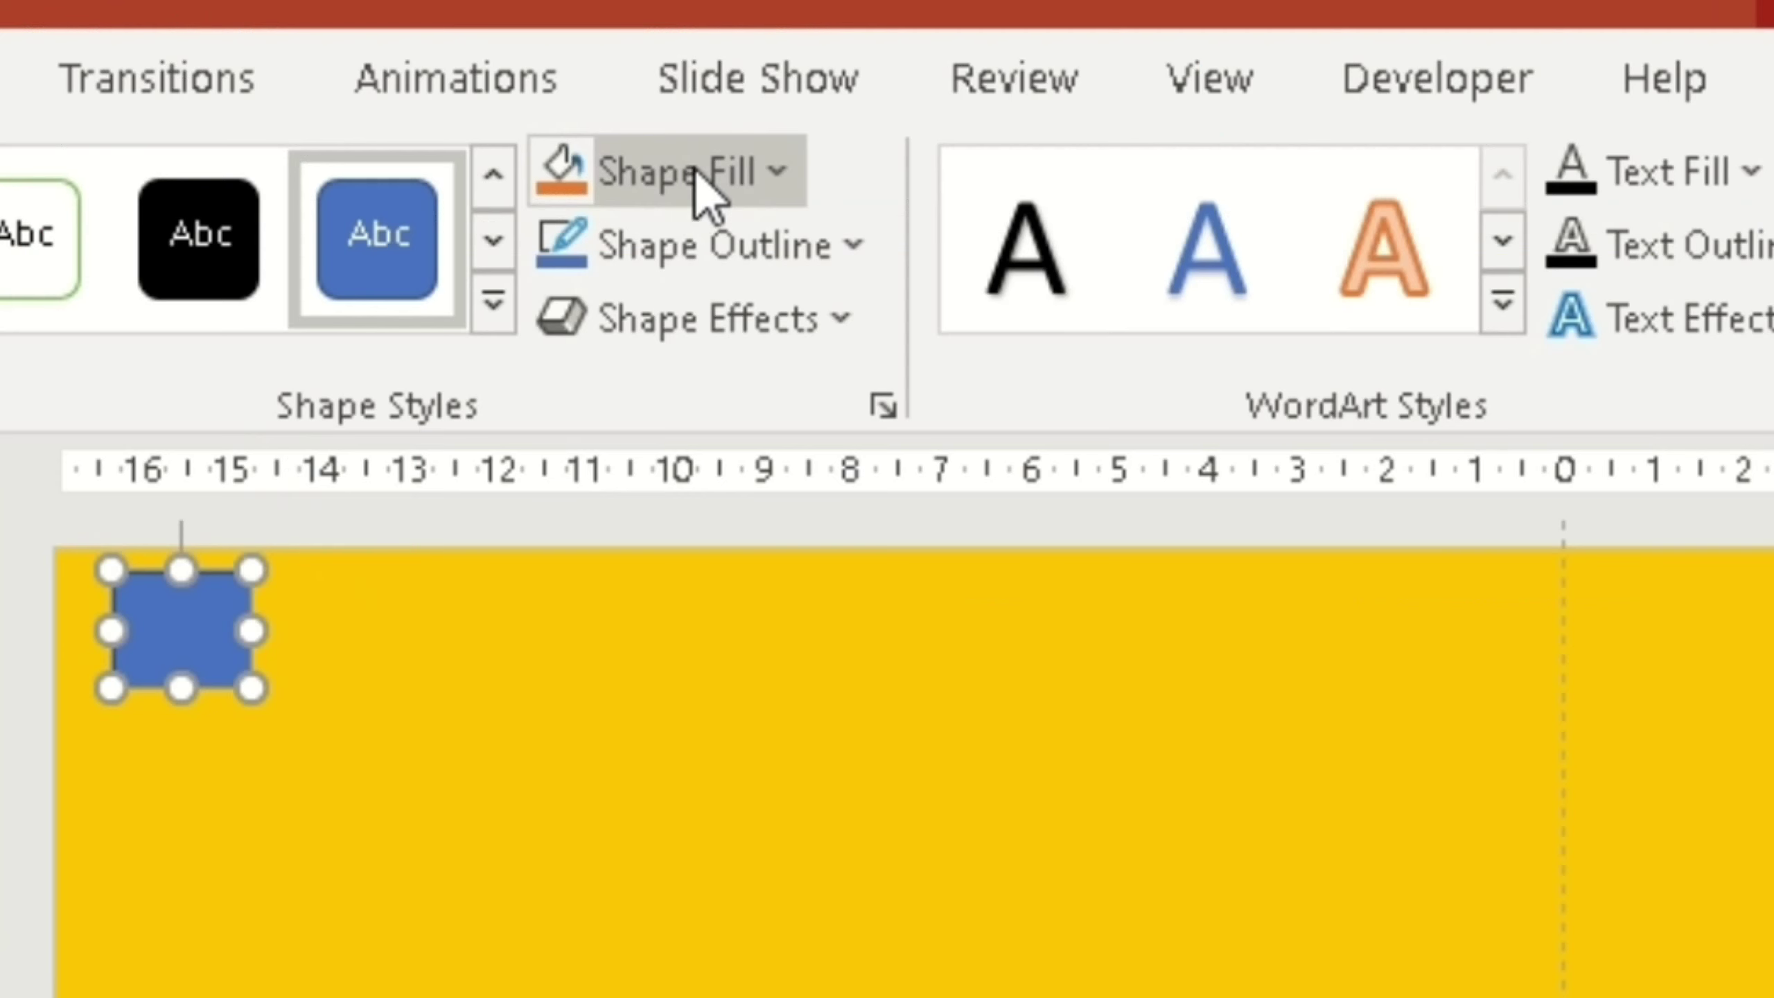
# Fill the square with white and apply a bevel preset to its edges.
pyautogui.click(677, 104)
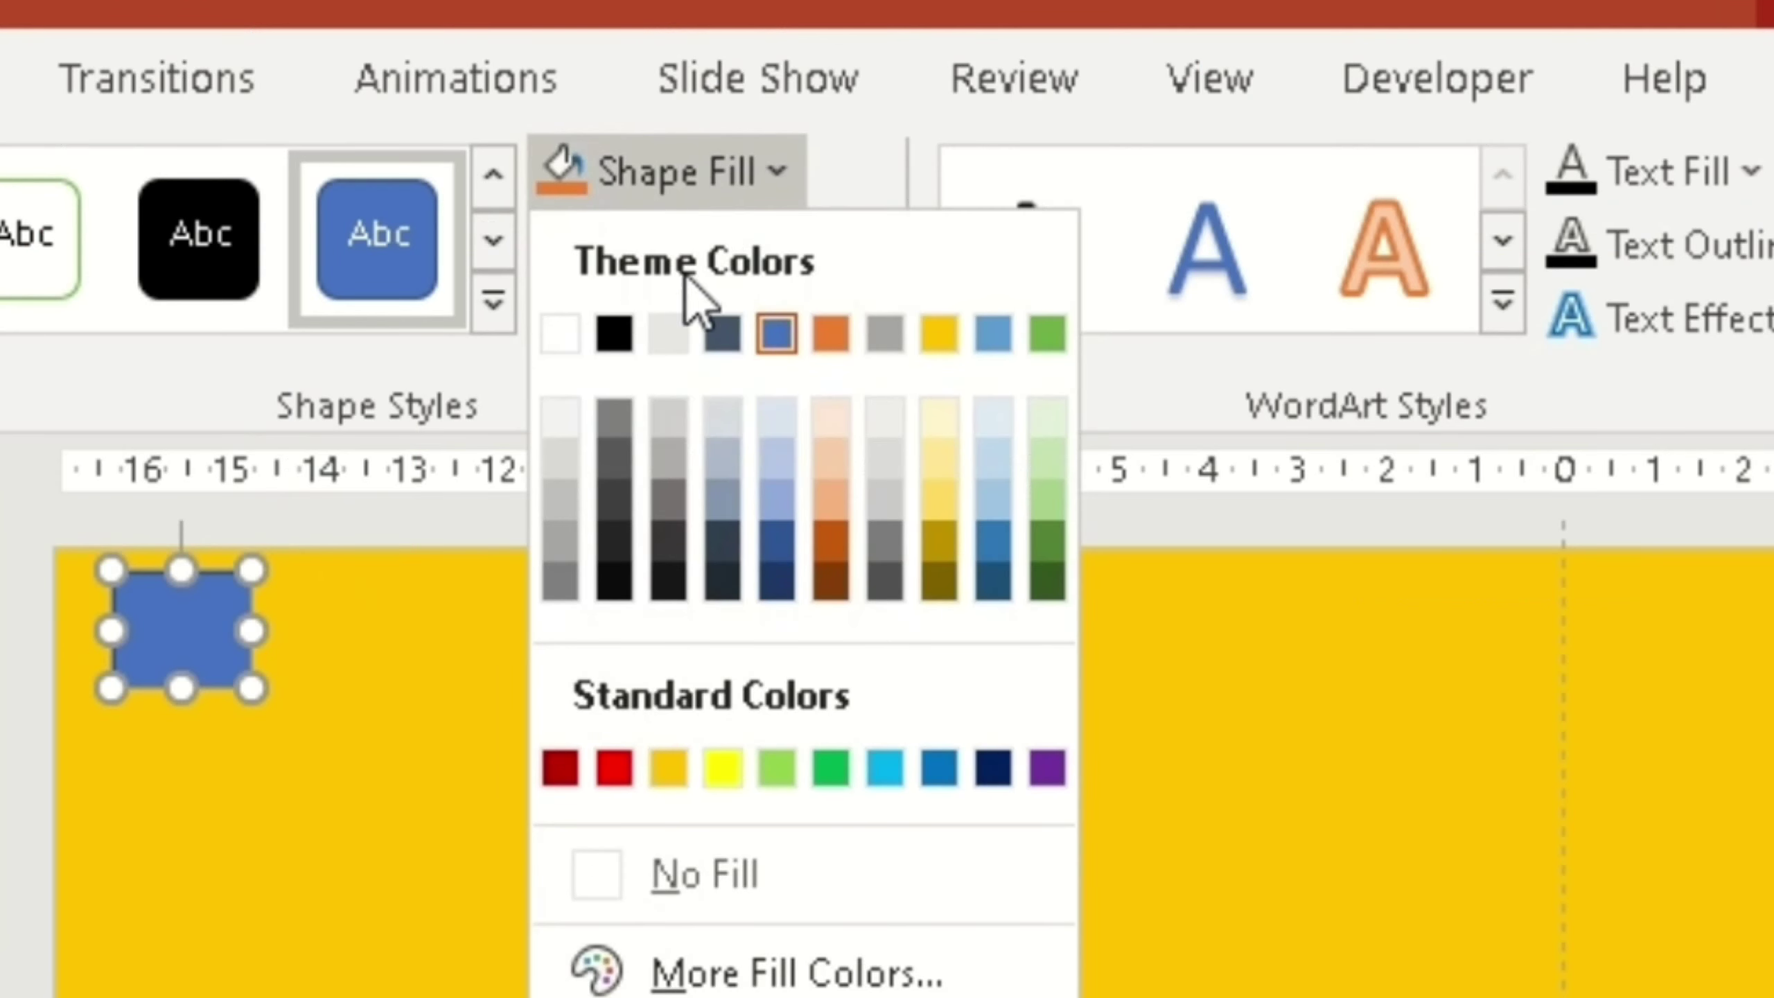
pyautogui.click(561, 335)
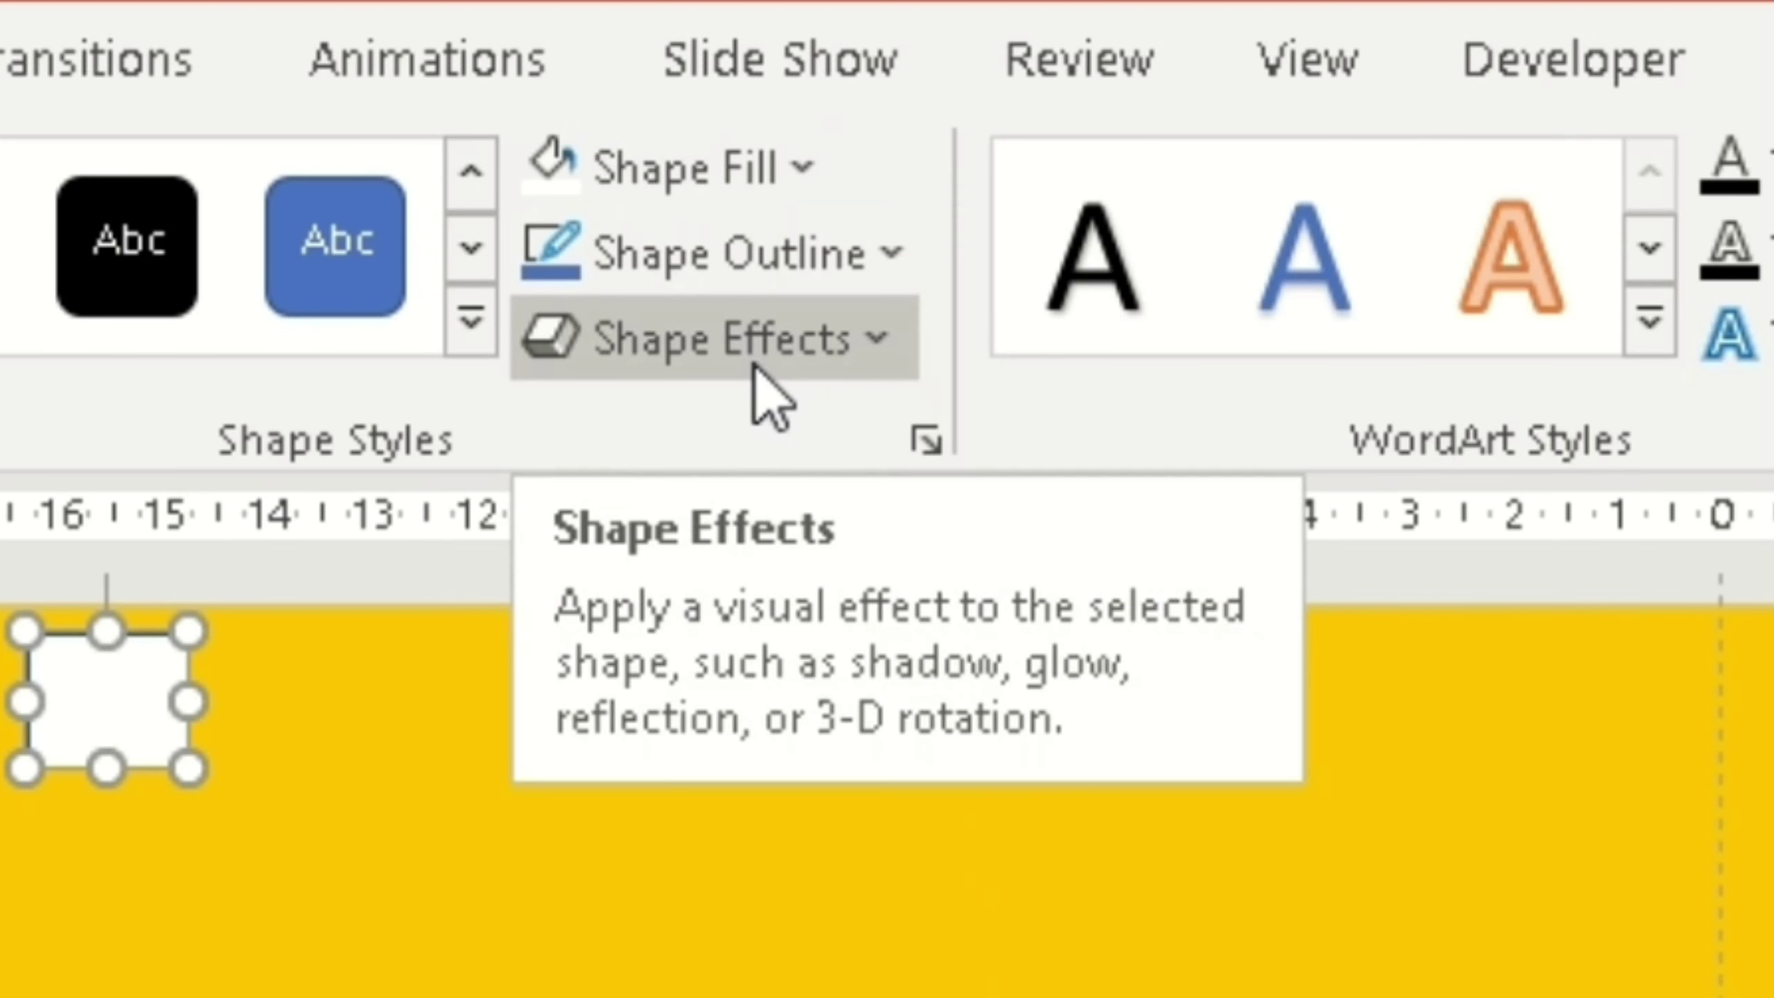
pyautogui.click(692, 170)
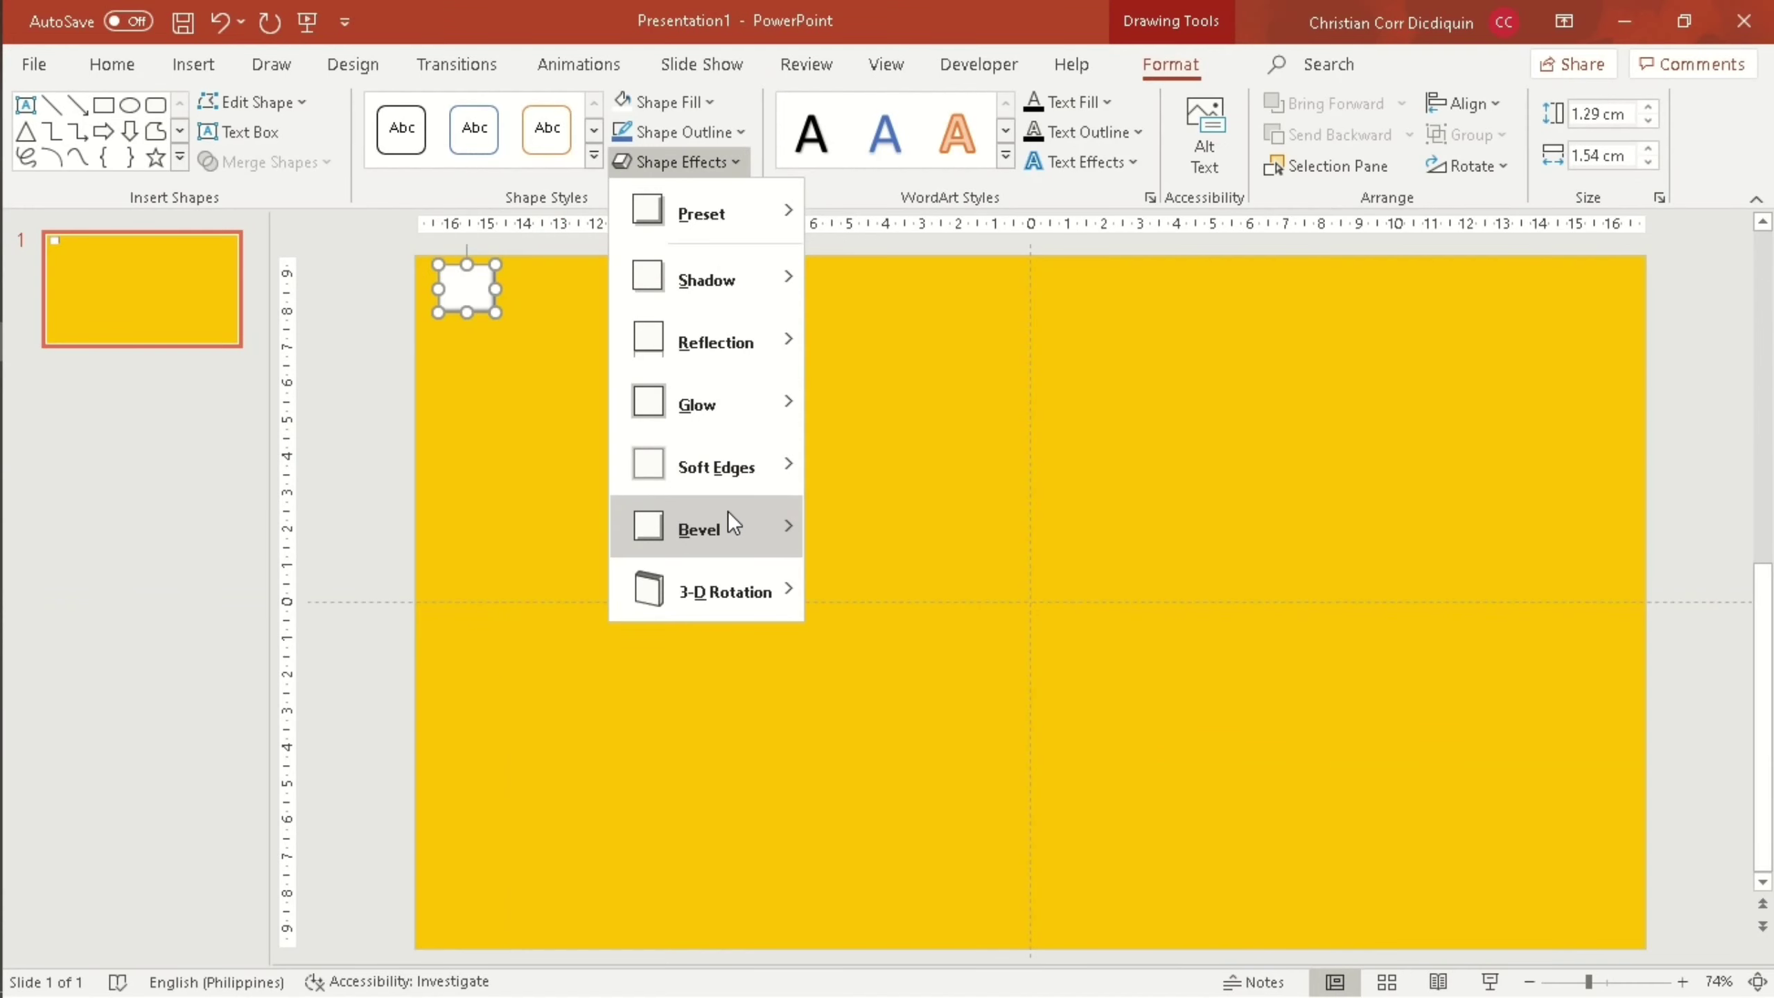
pyautogui.moveTo(700, 529)
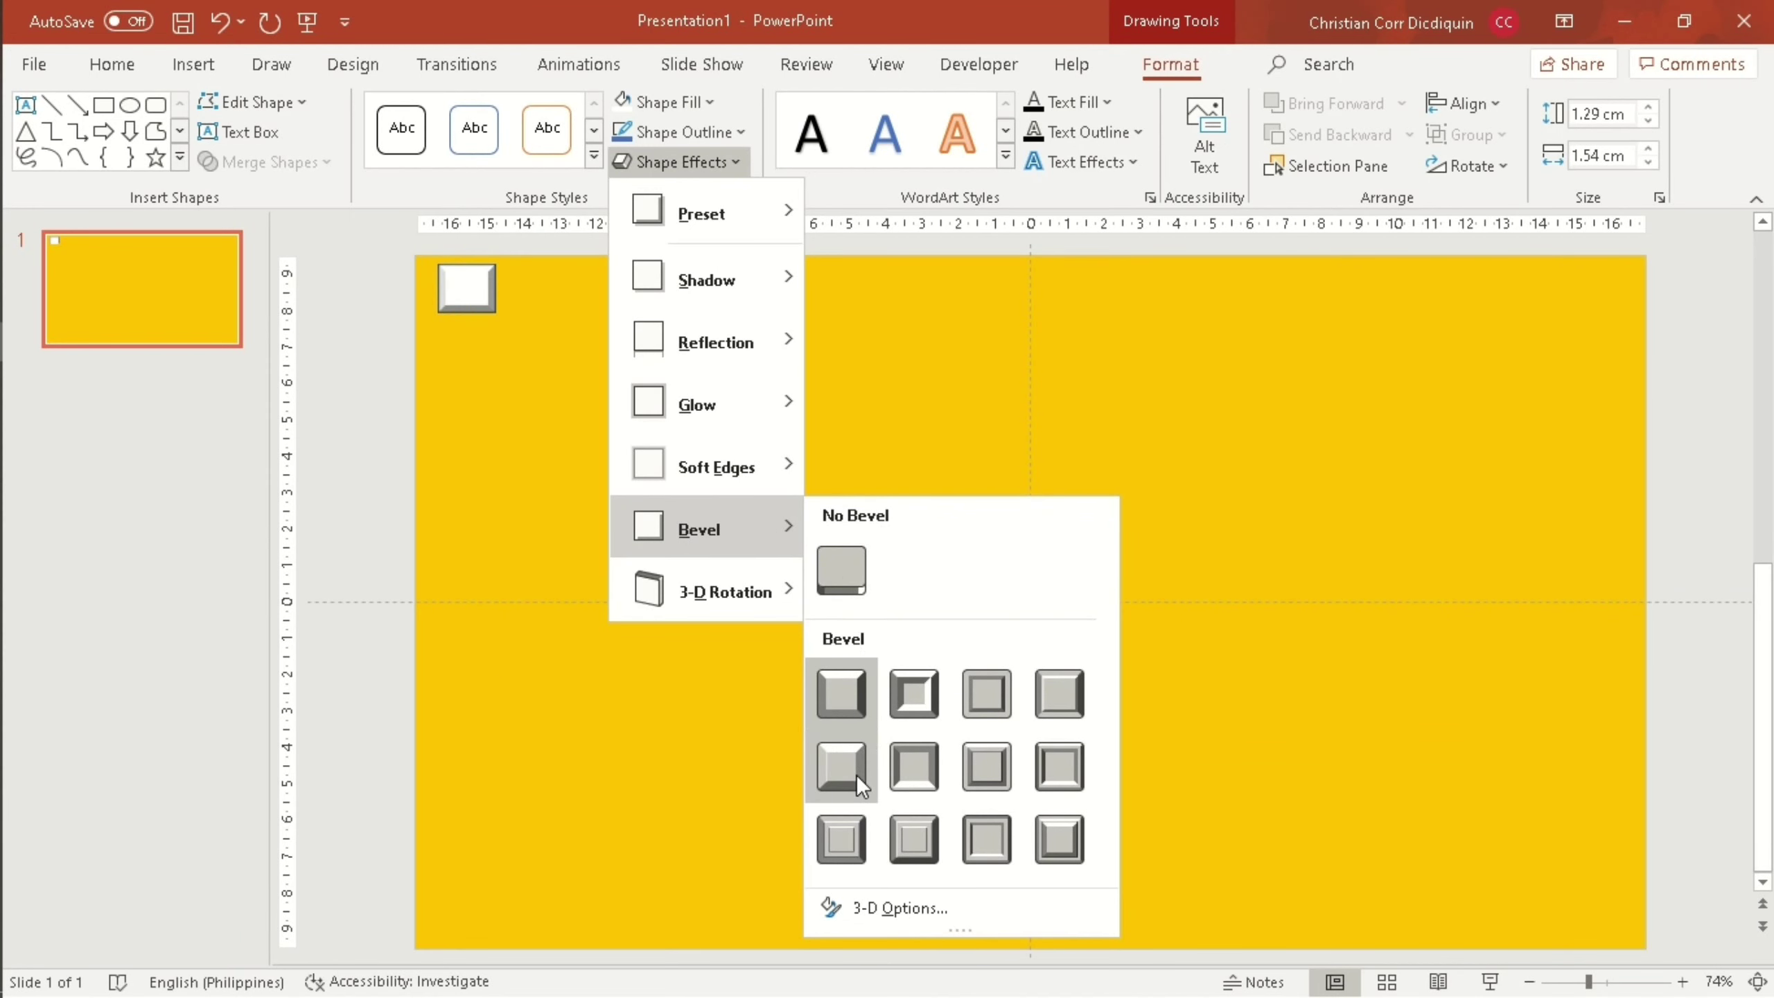
pyautogui.click(857, 773)
pyautogui.click(649, 484)
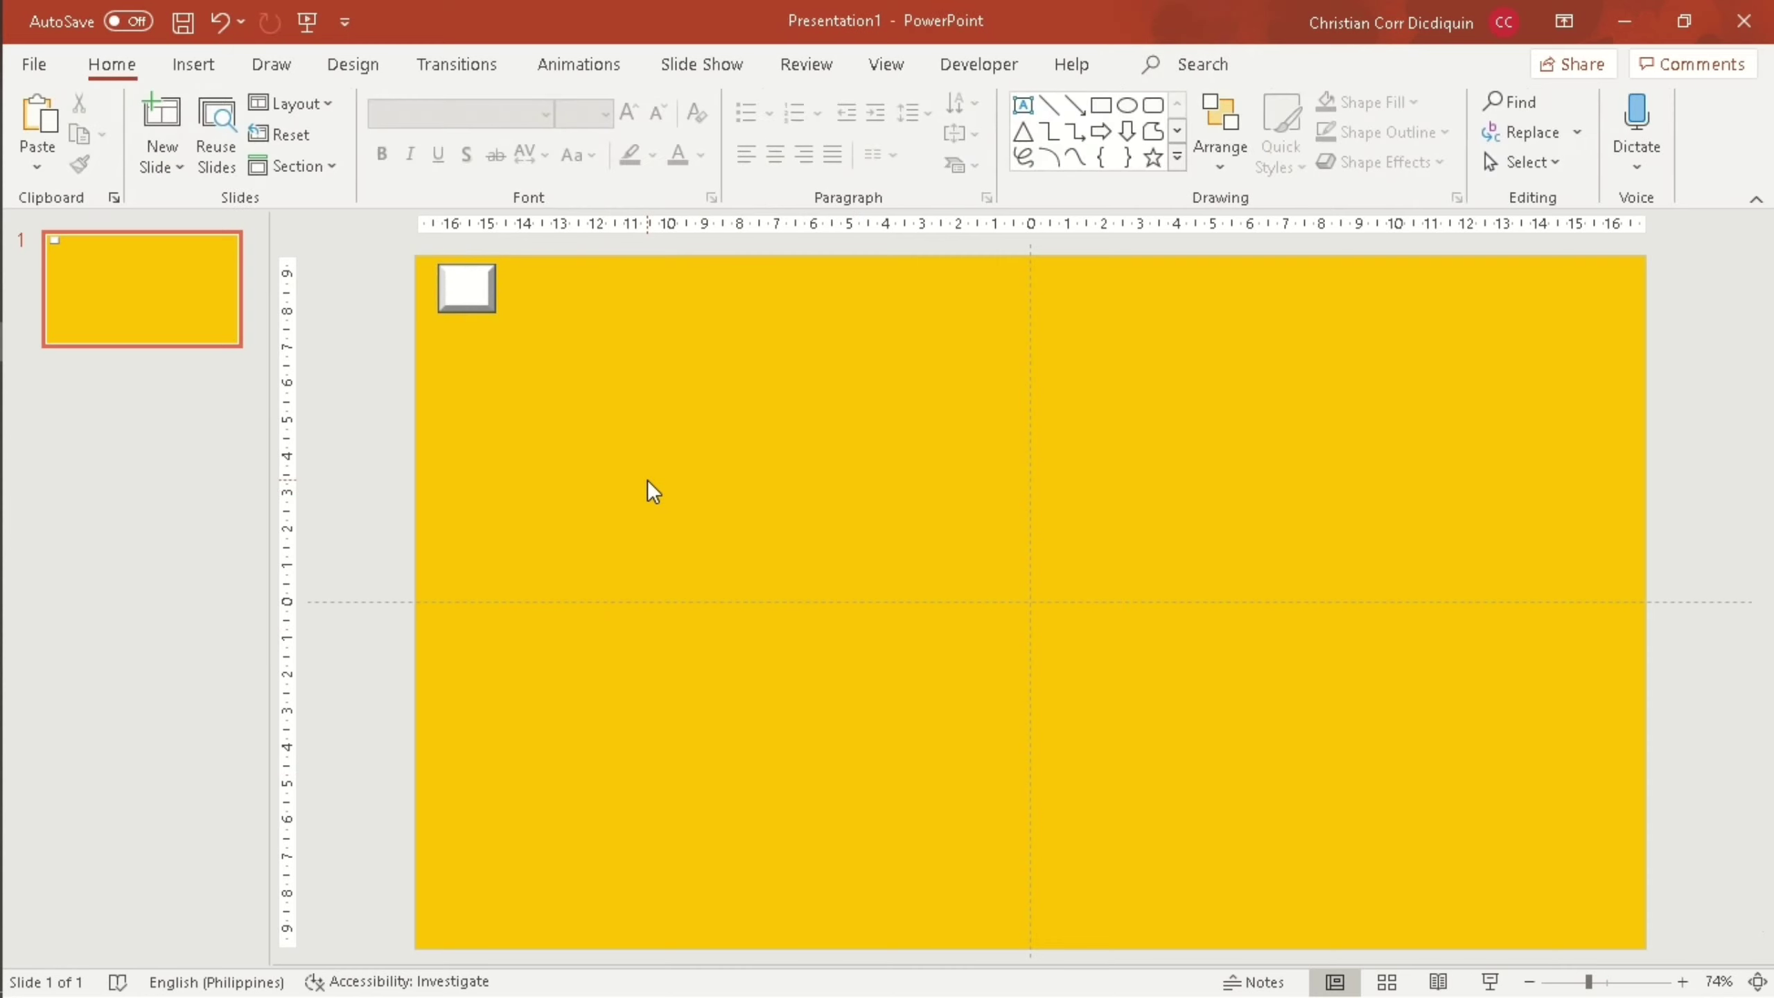
pyautogui.click(470, 289)
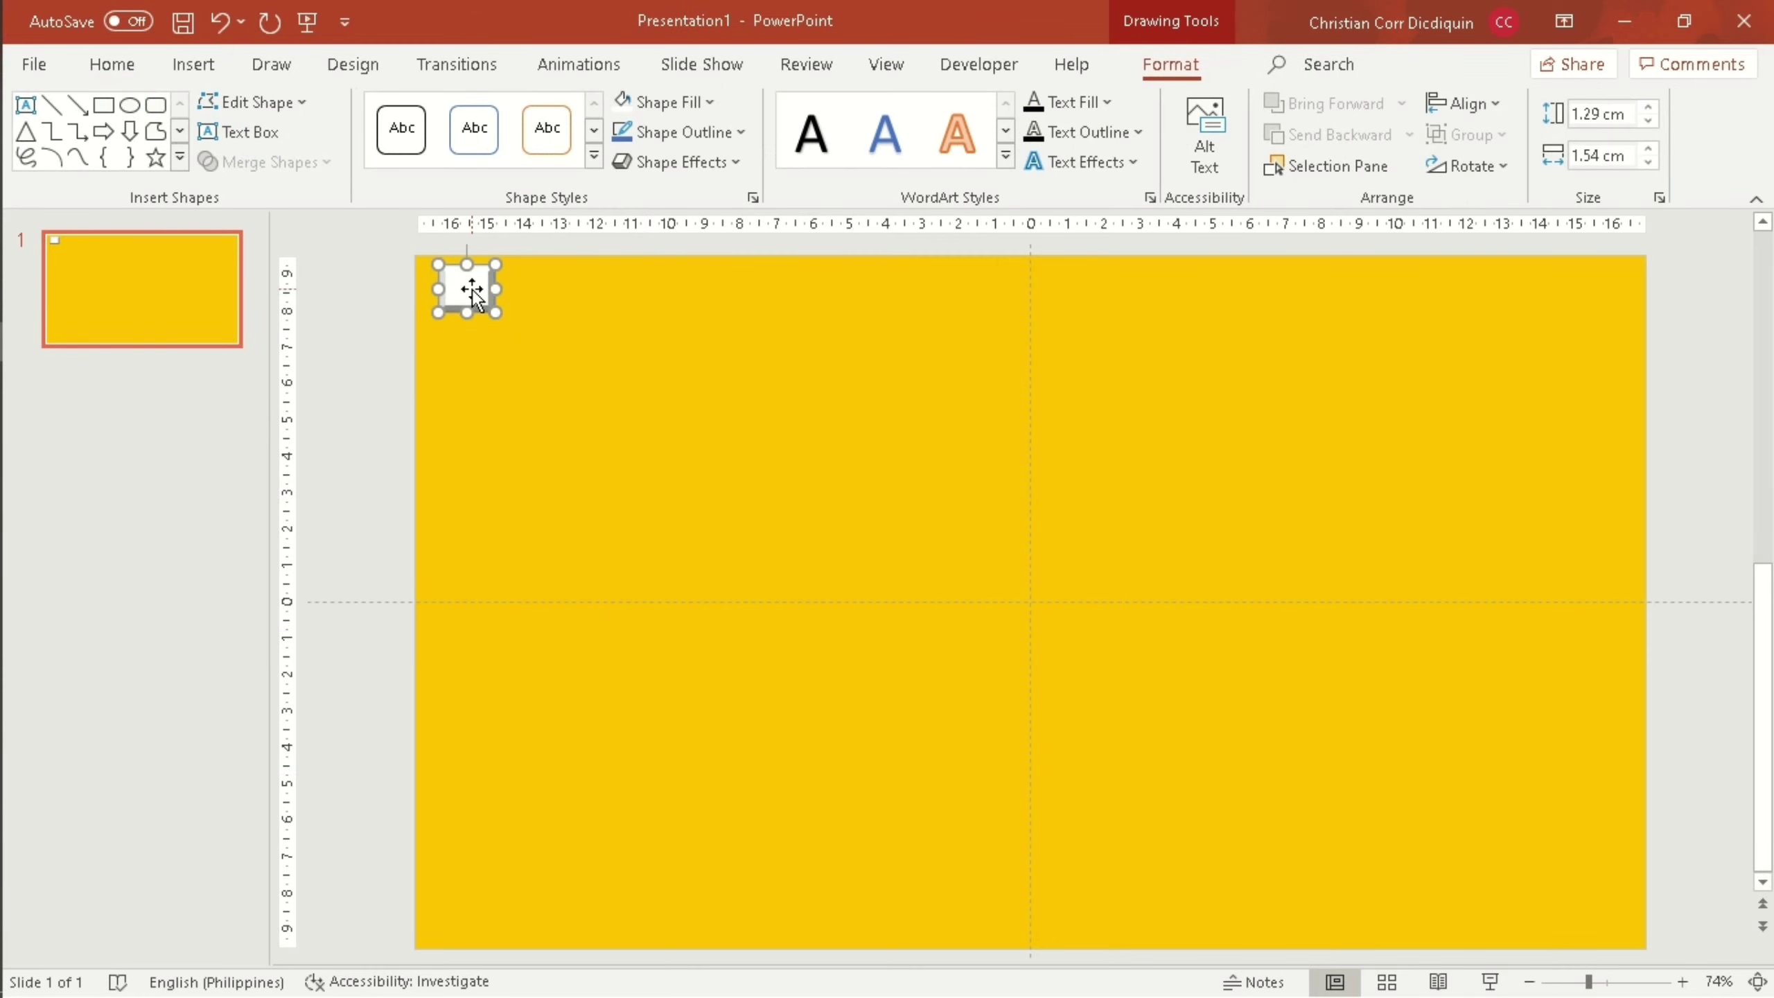
pyautogui.click(144, 71)
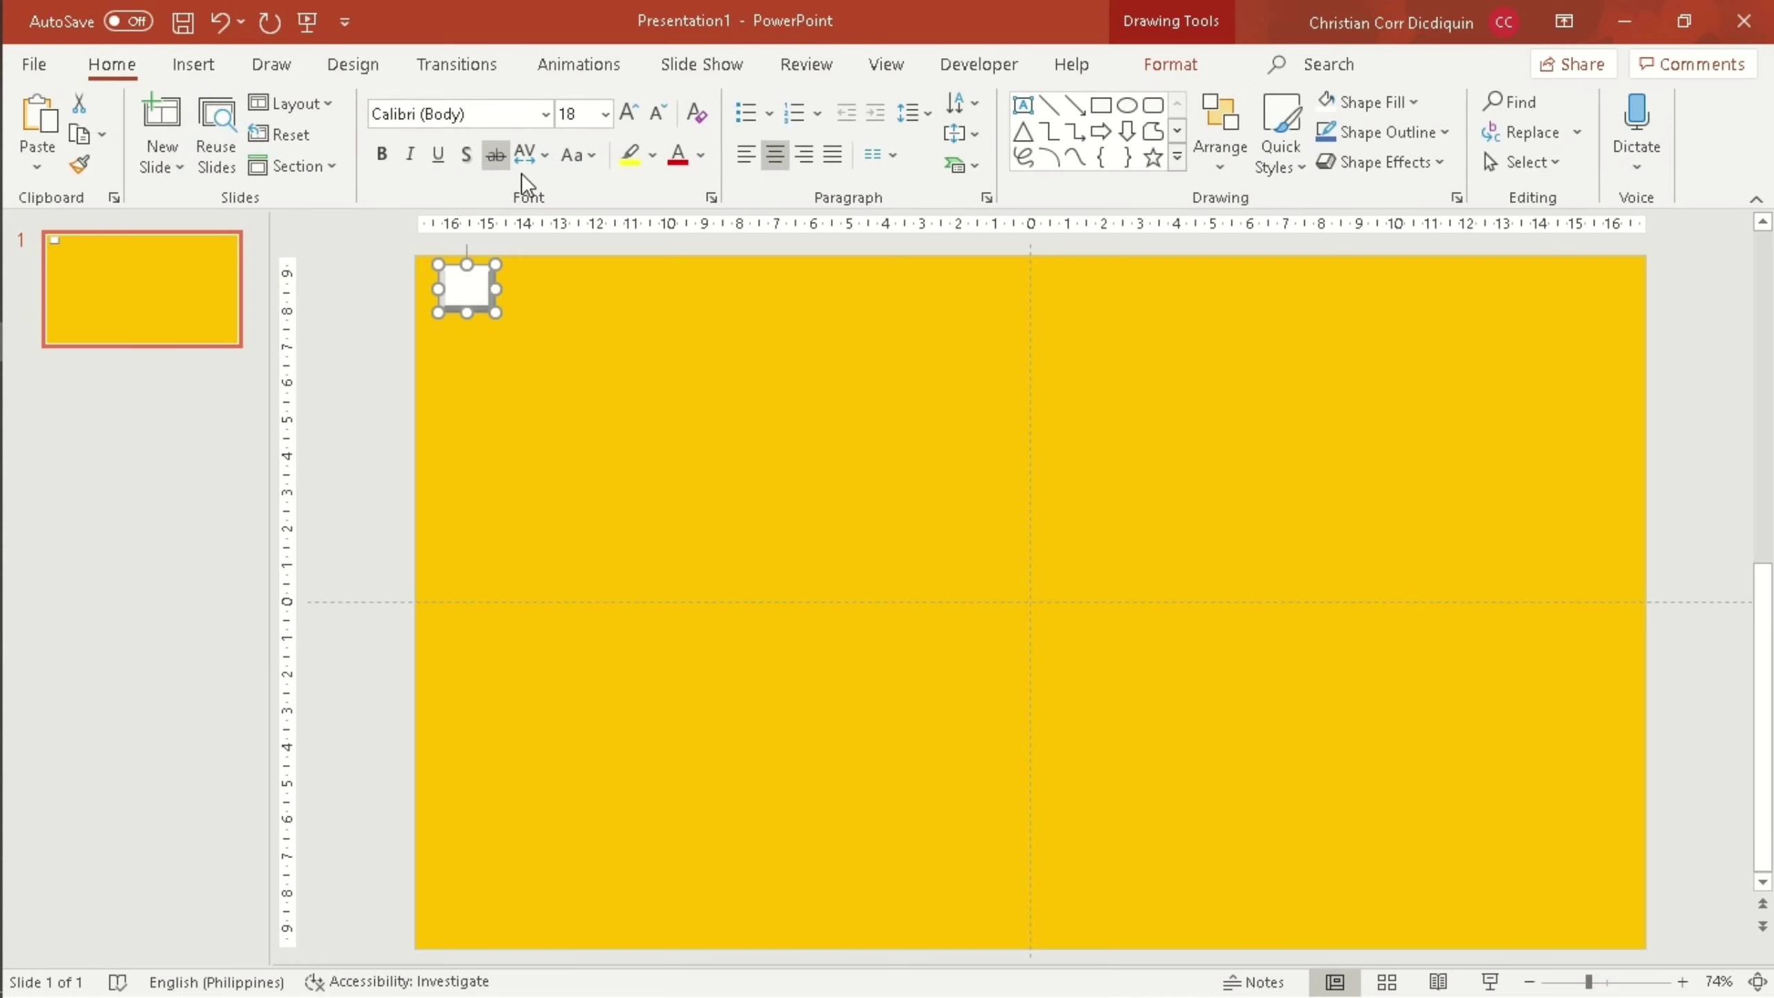
# Choose a text colour and type a capital A inside the square.
pyautogui.click(703, 158)
pyautogui.click(702, 236)
pyautogui.click(467, 288)
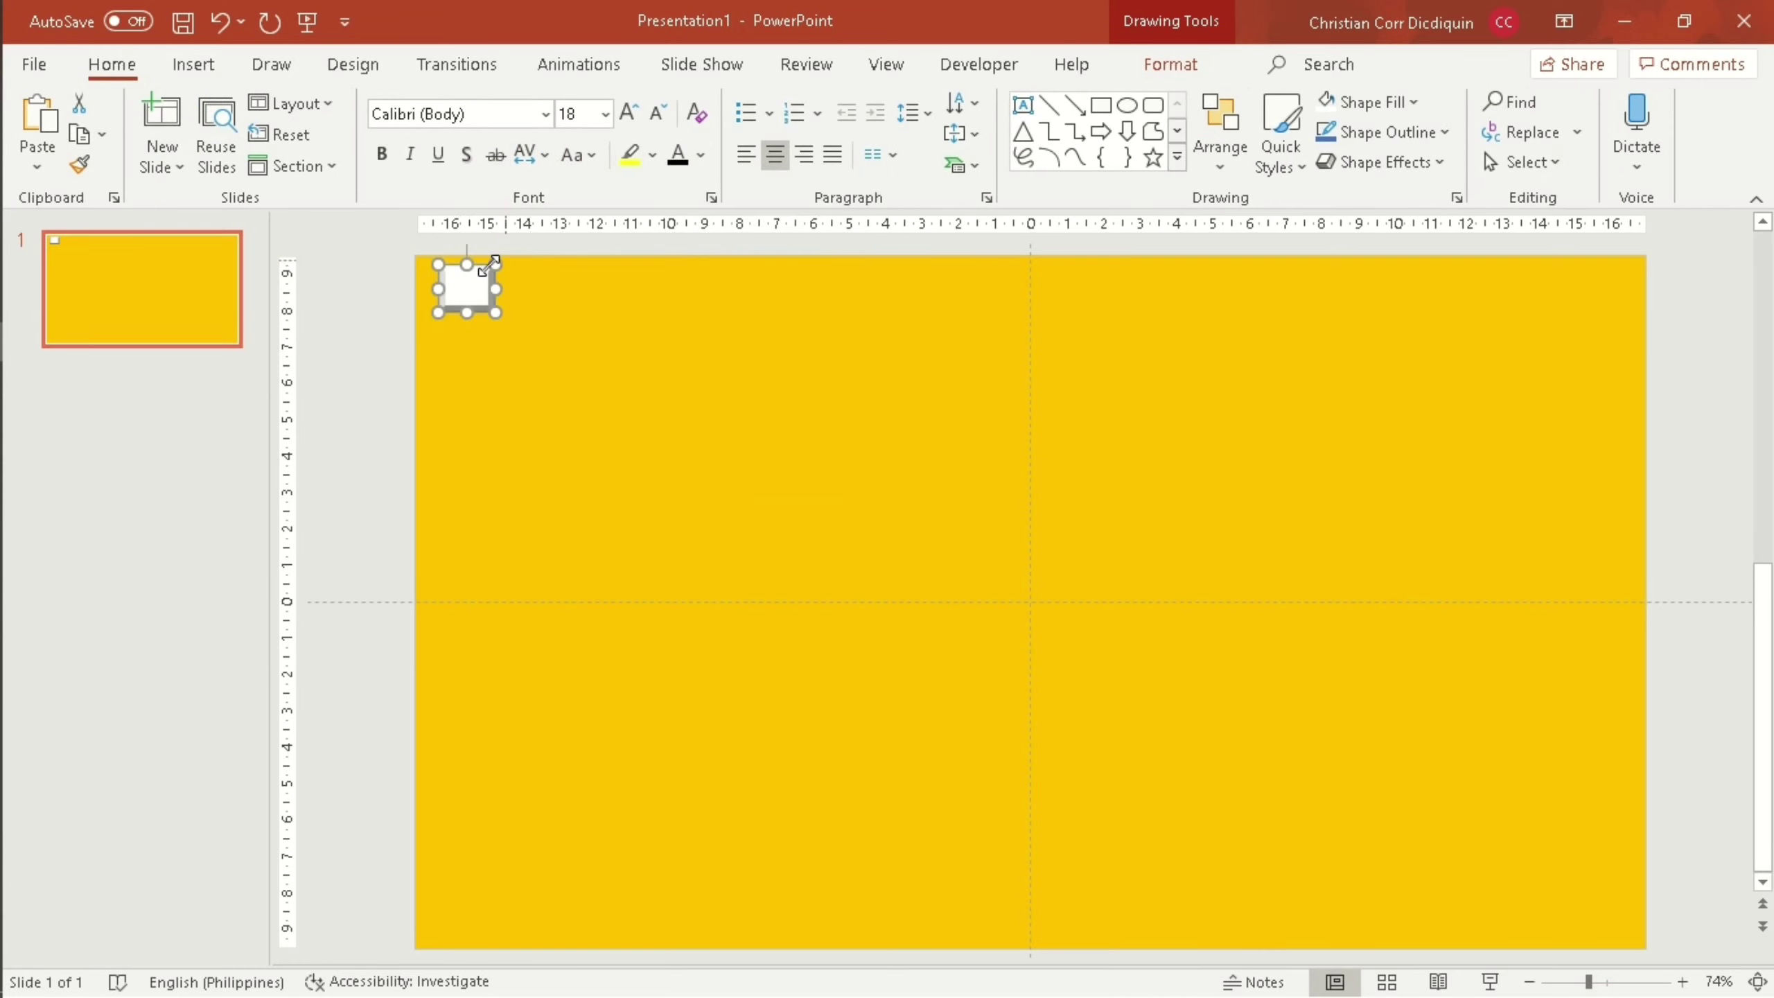
pyautogui.write('a')
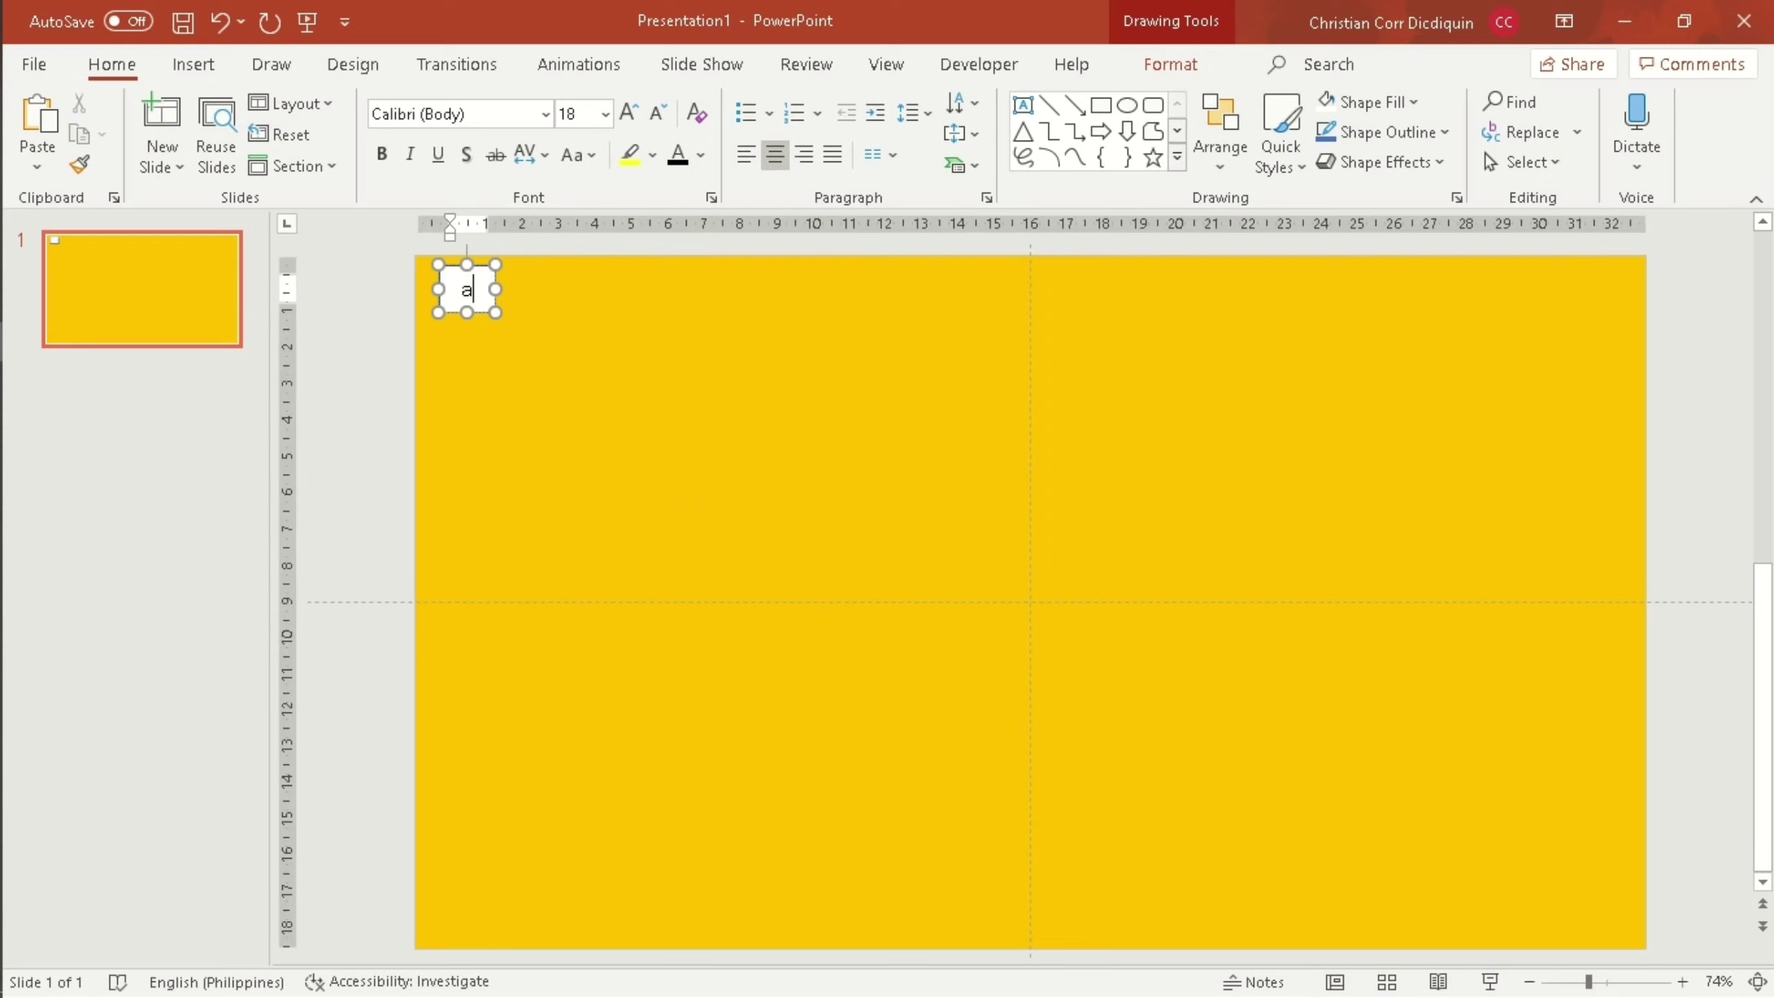
pyautogui.press('BackSpace')
pyautogui.write('A')
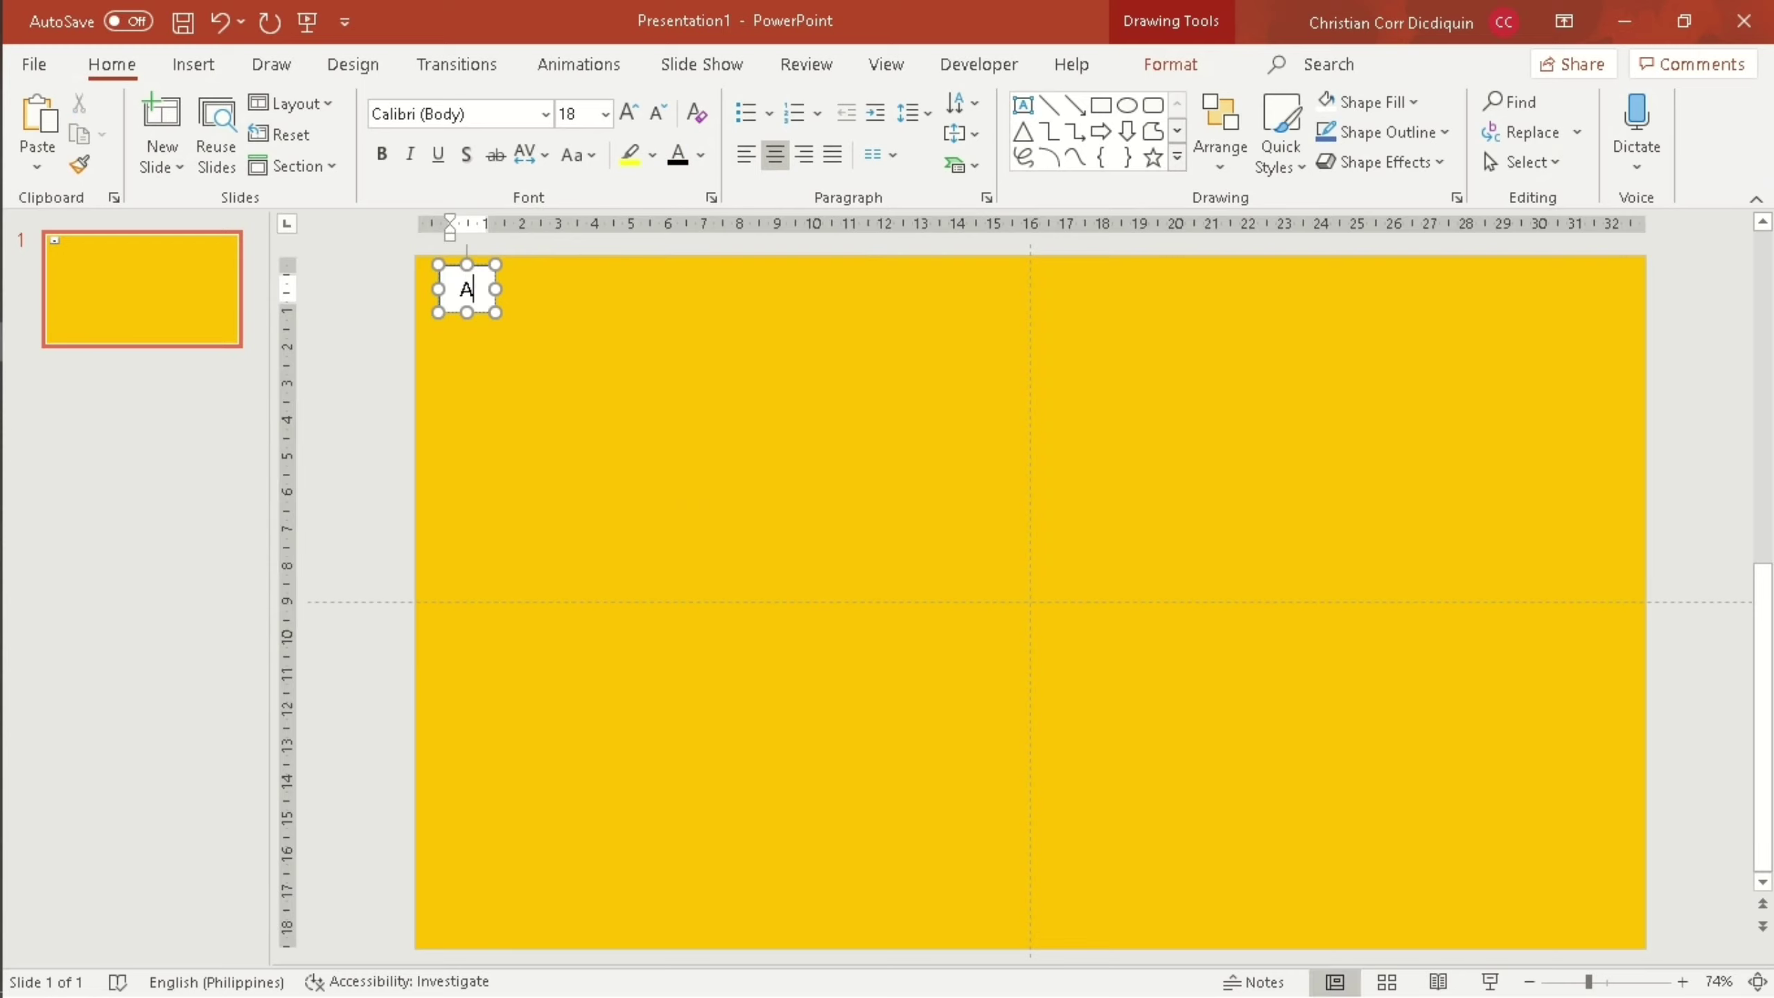
# Make the letter A bold and enlarge it to 28 pt.
pyautogui.hotkey('shift', 'Left')
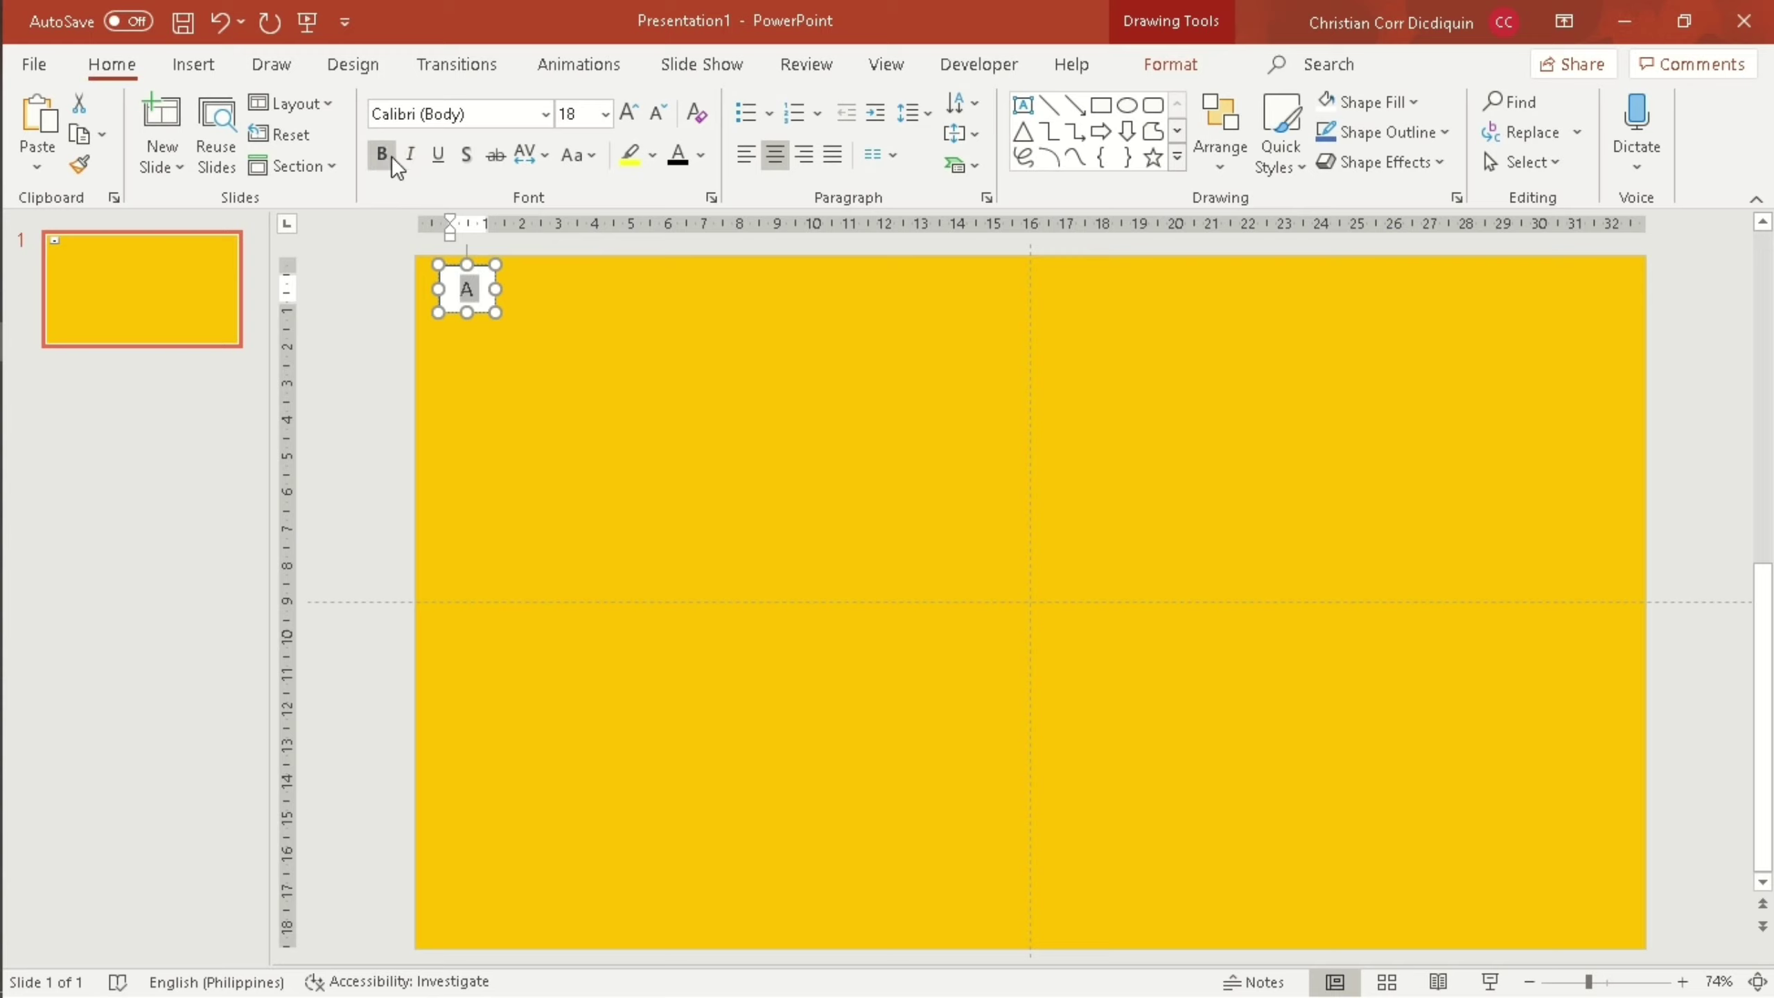
pyautogui.click(381, 154)
pyautogui.click(627, 116)
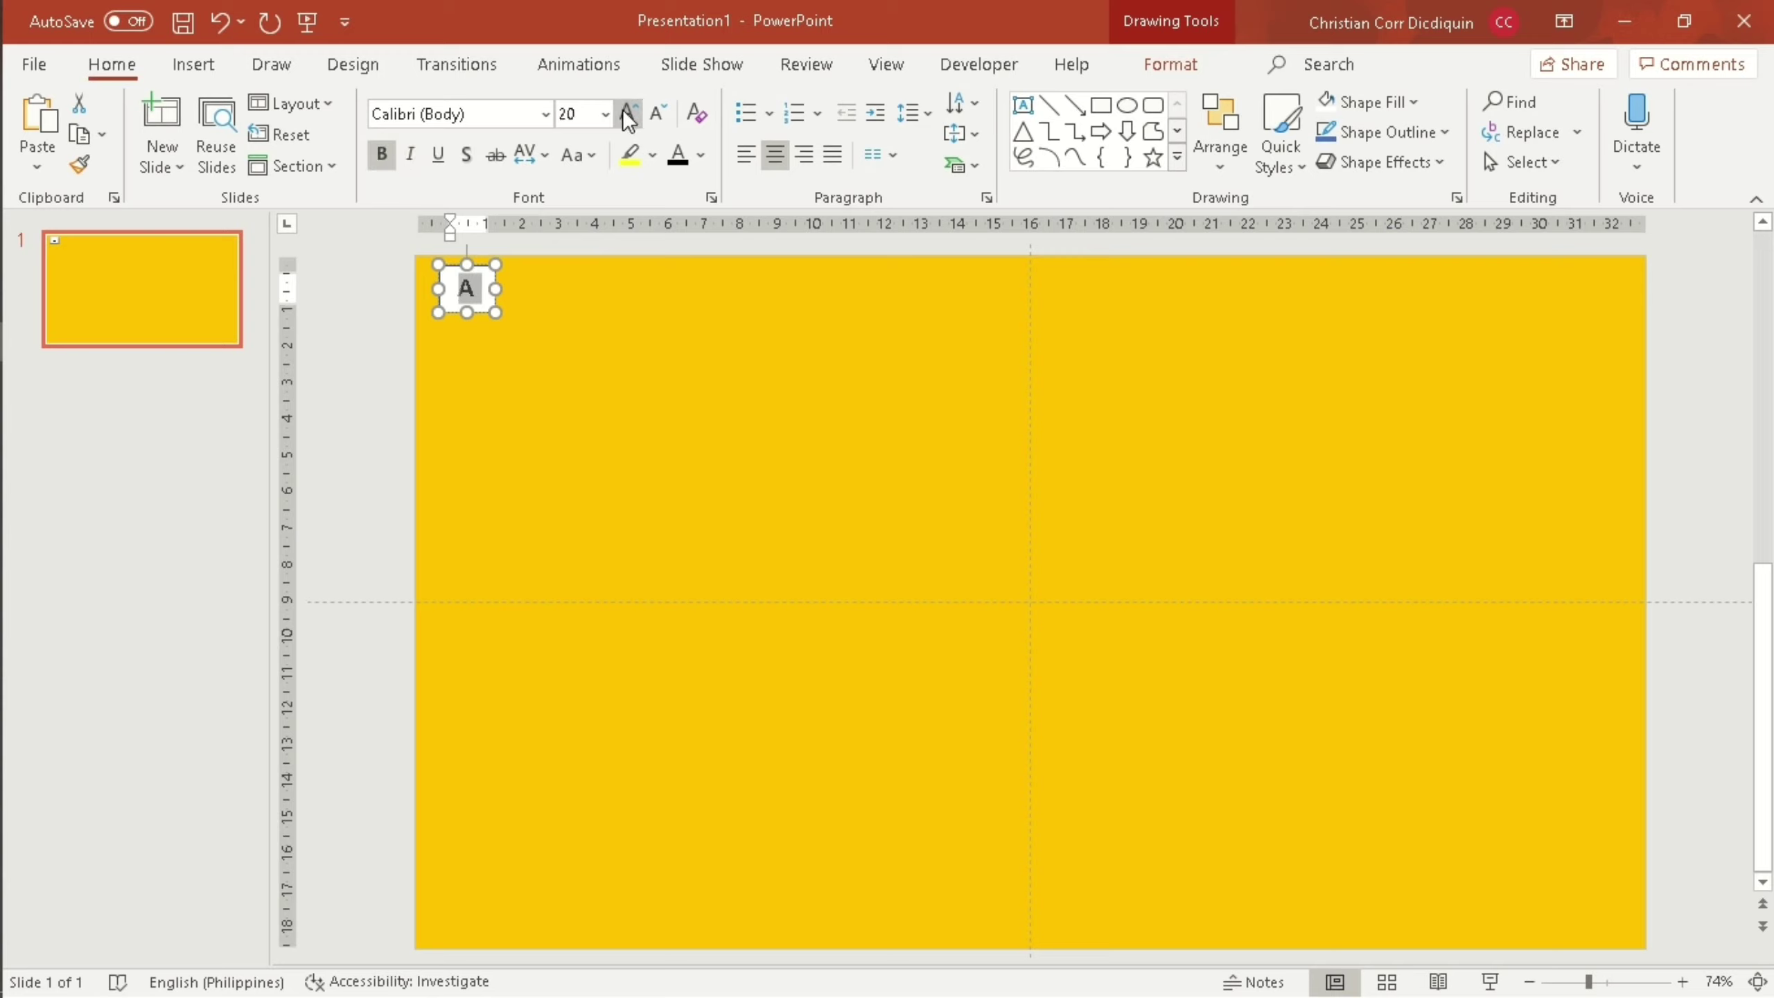
pyautogui.click(626, 115)
pyautogui.click(627, 115)
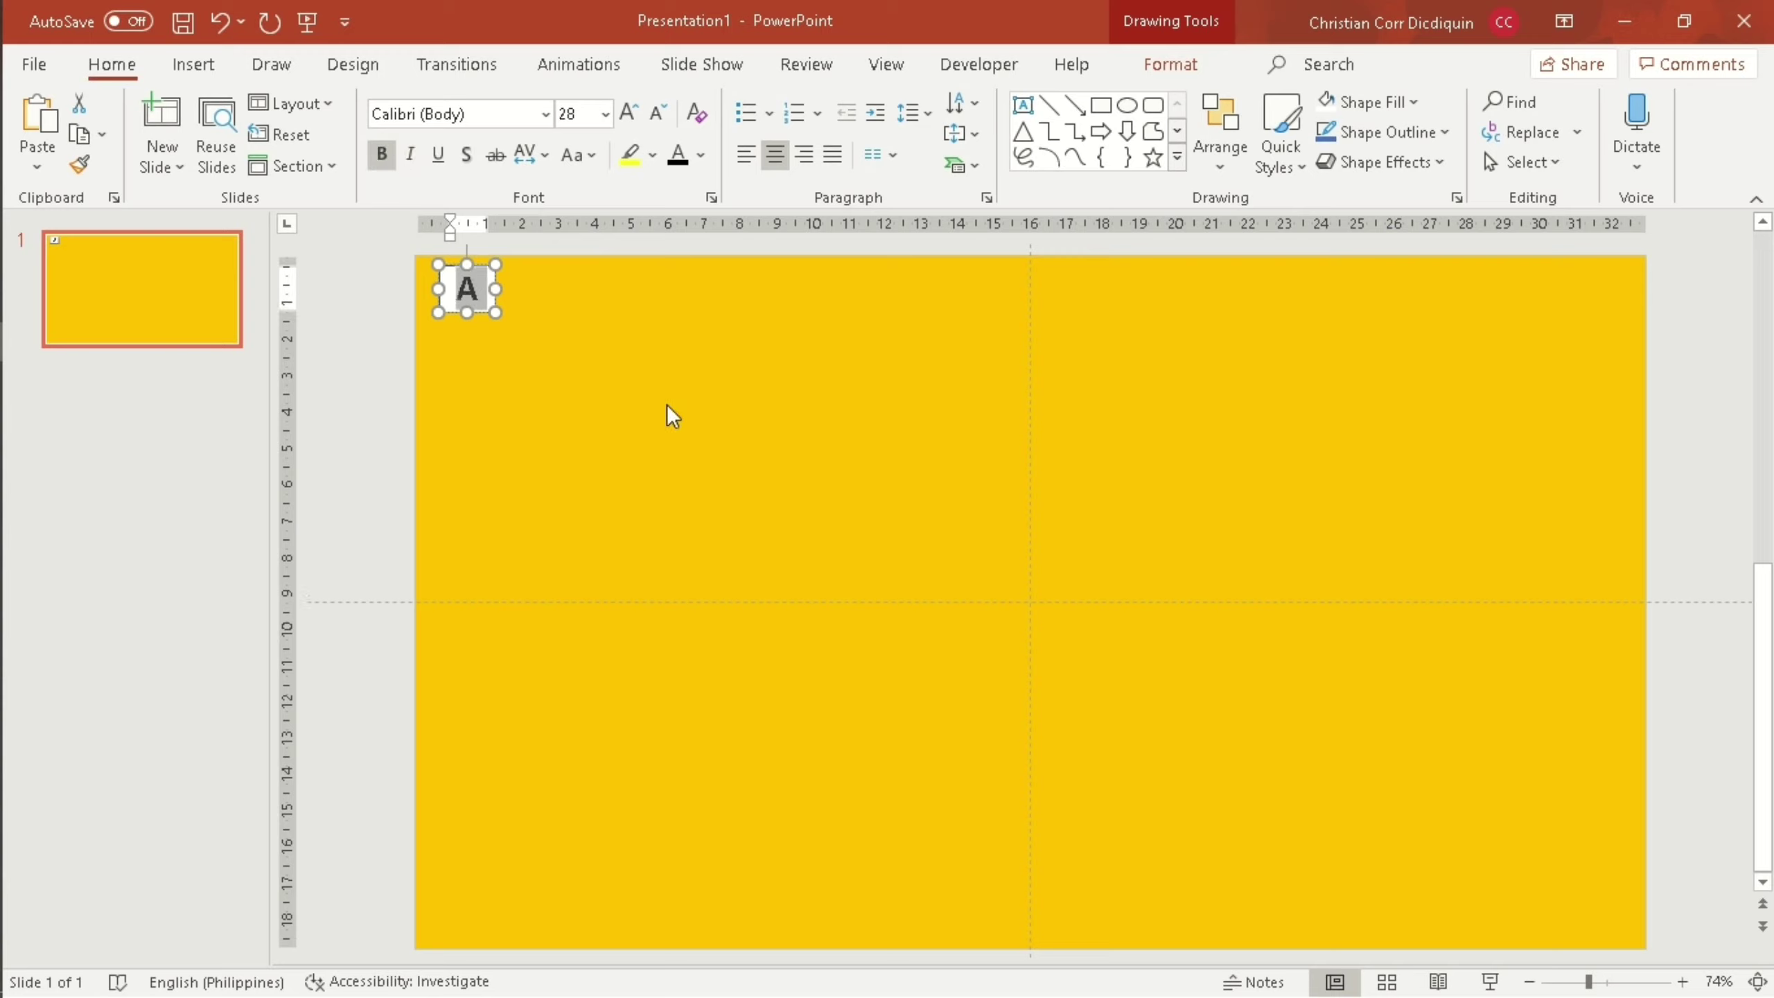
pyautogui.click(672, 446)
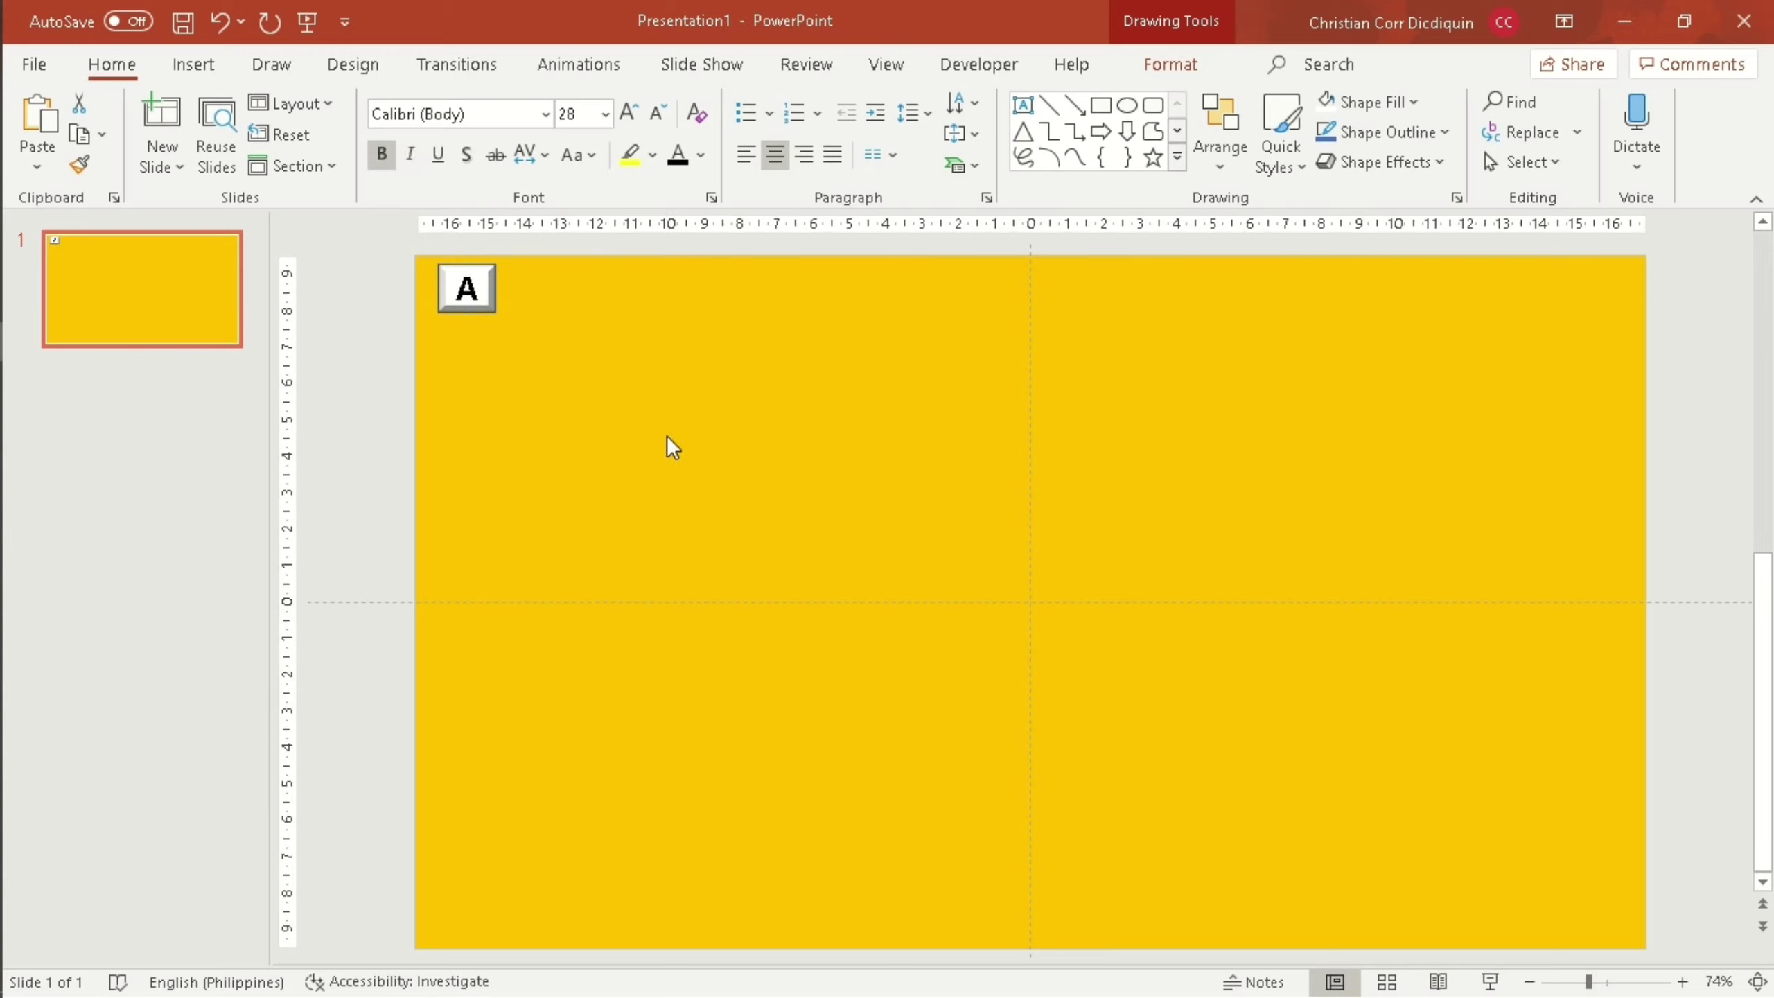
pyautogui.click(480, 305)
# Duplicate the A button with Ctrl+D, spacing copies side by side until six form a row.
pyautogui.moveTo(484, 310); pyautogui.dragTo(489, 314)
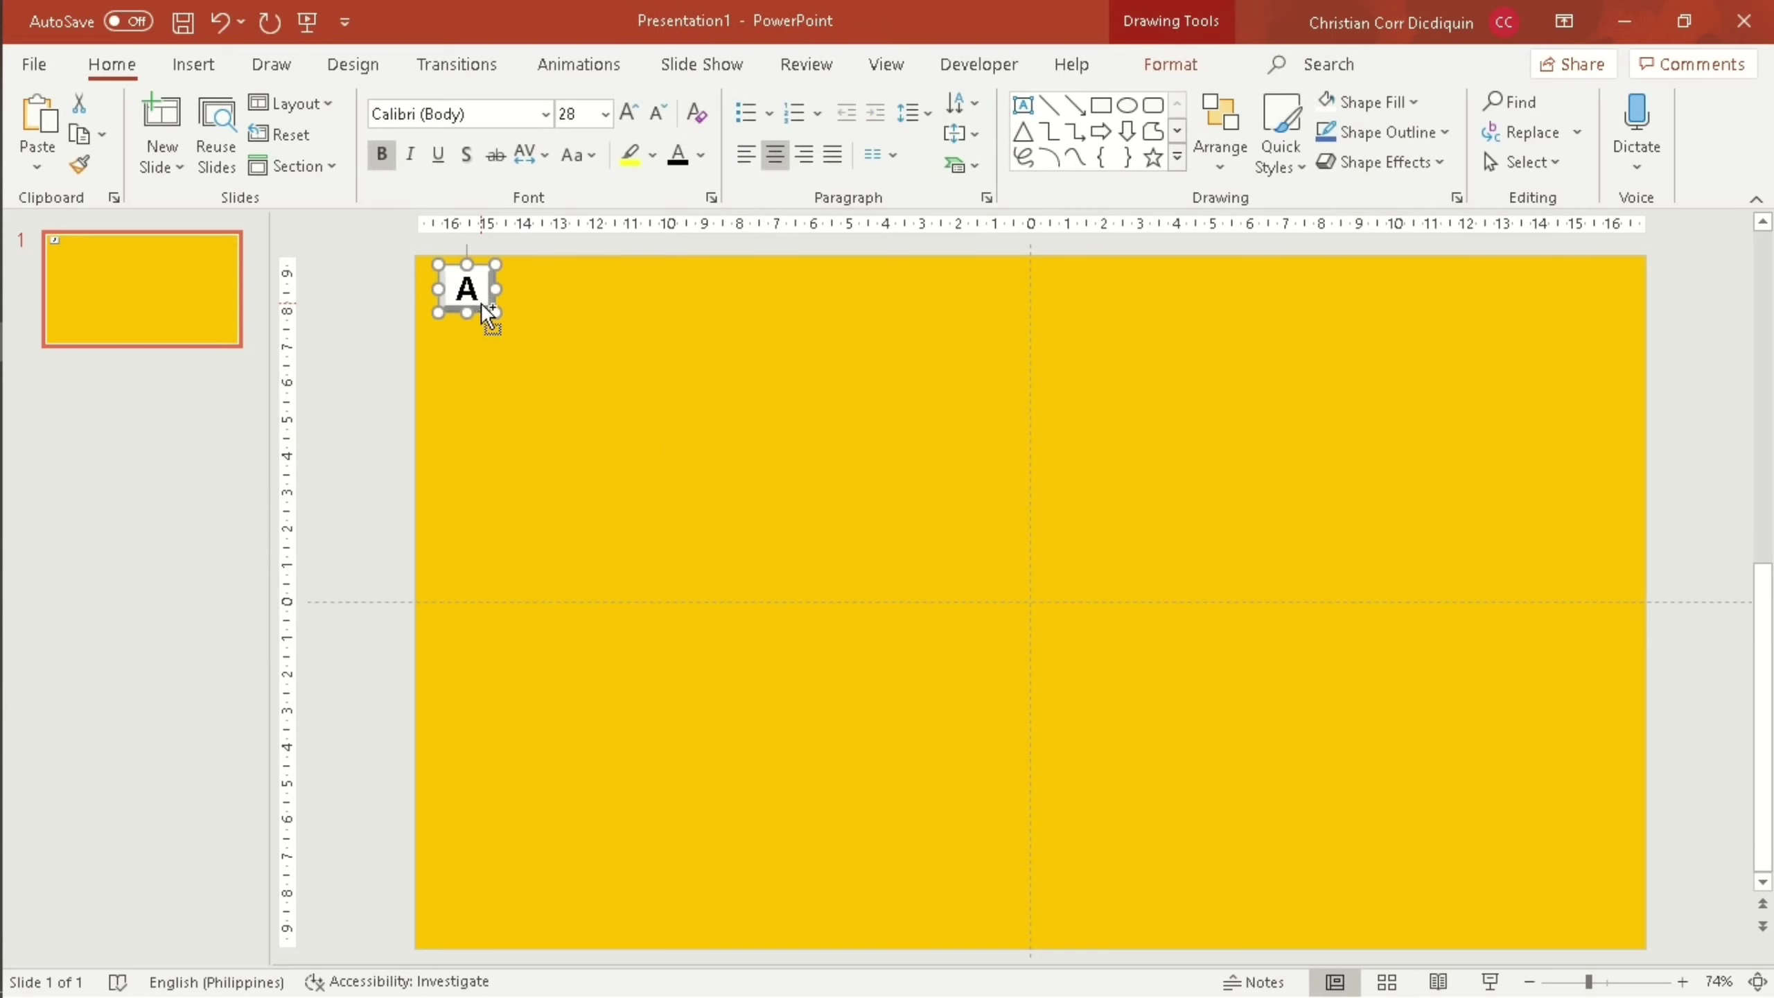
pyautogui.hotkey('ctrl', 'd')
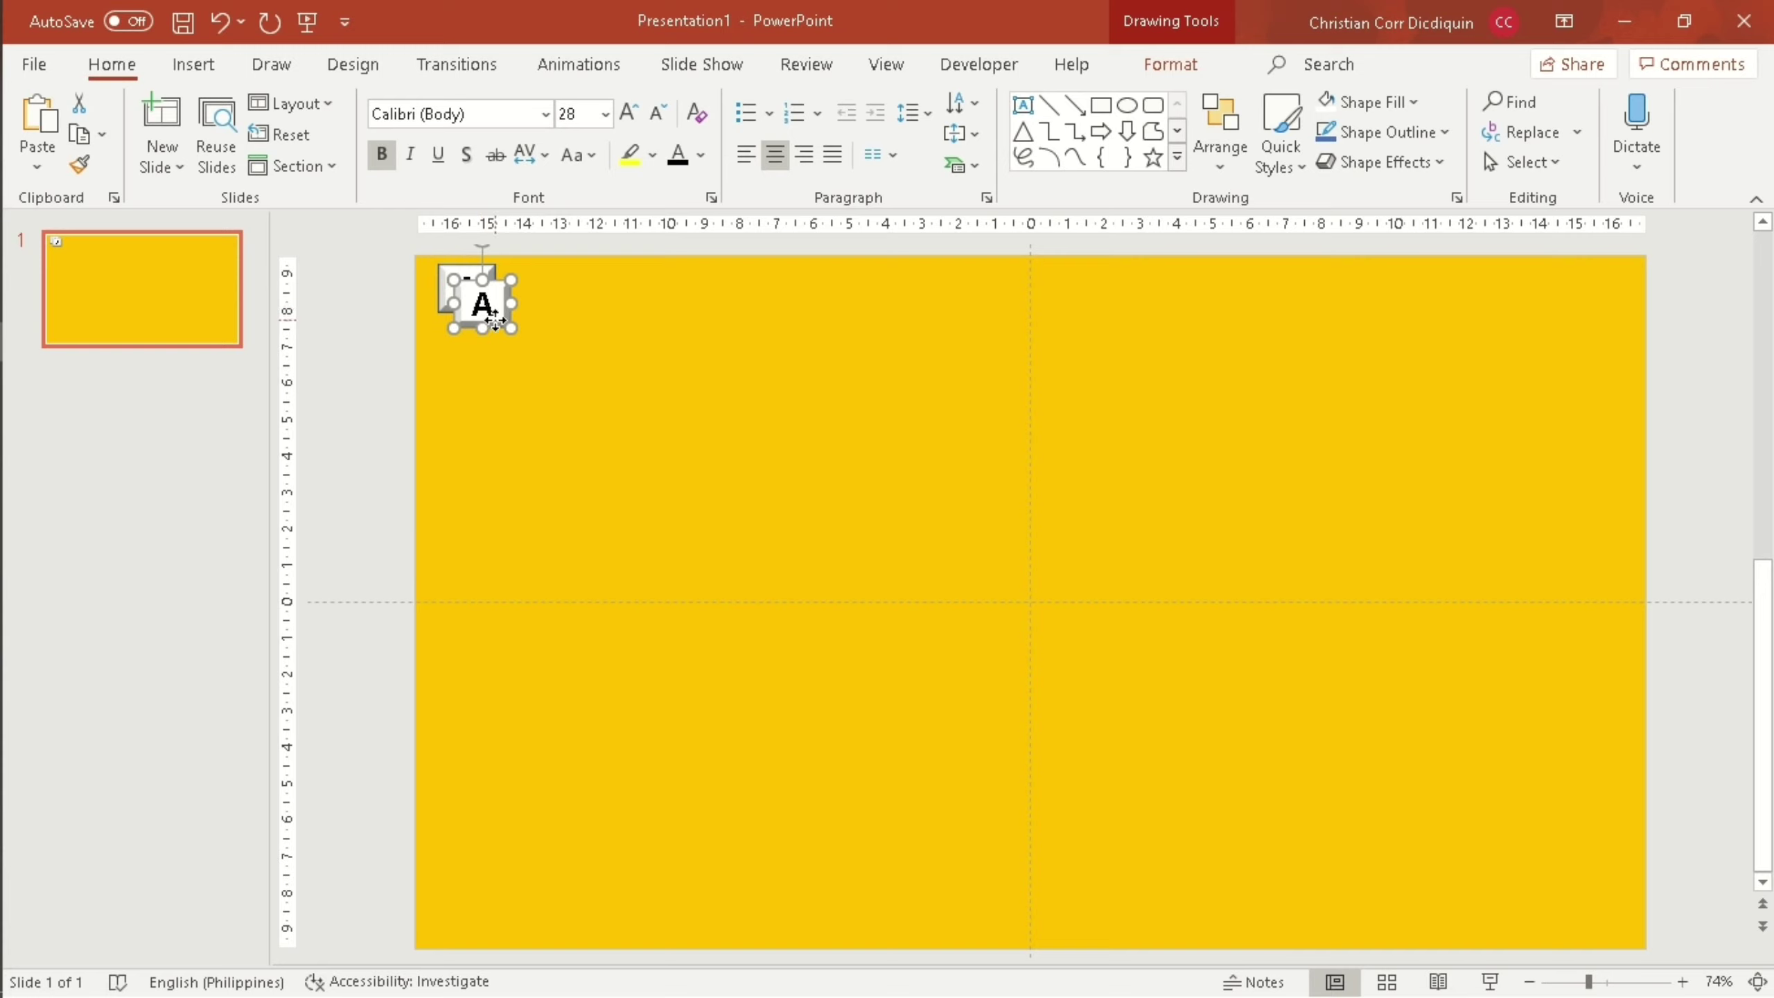
pyautogui.moveTo(498, 328); pyautogui.dragTo(551, 310)
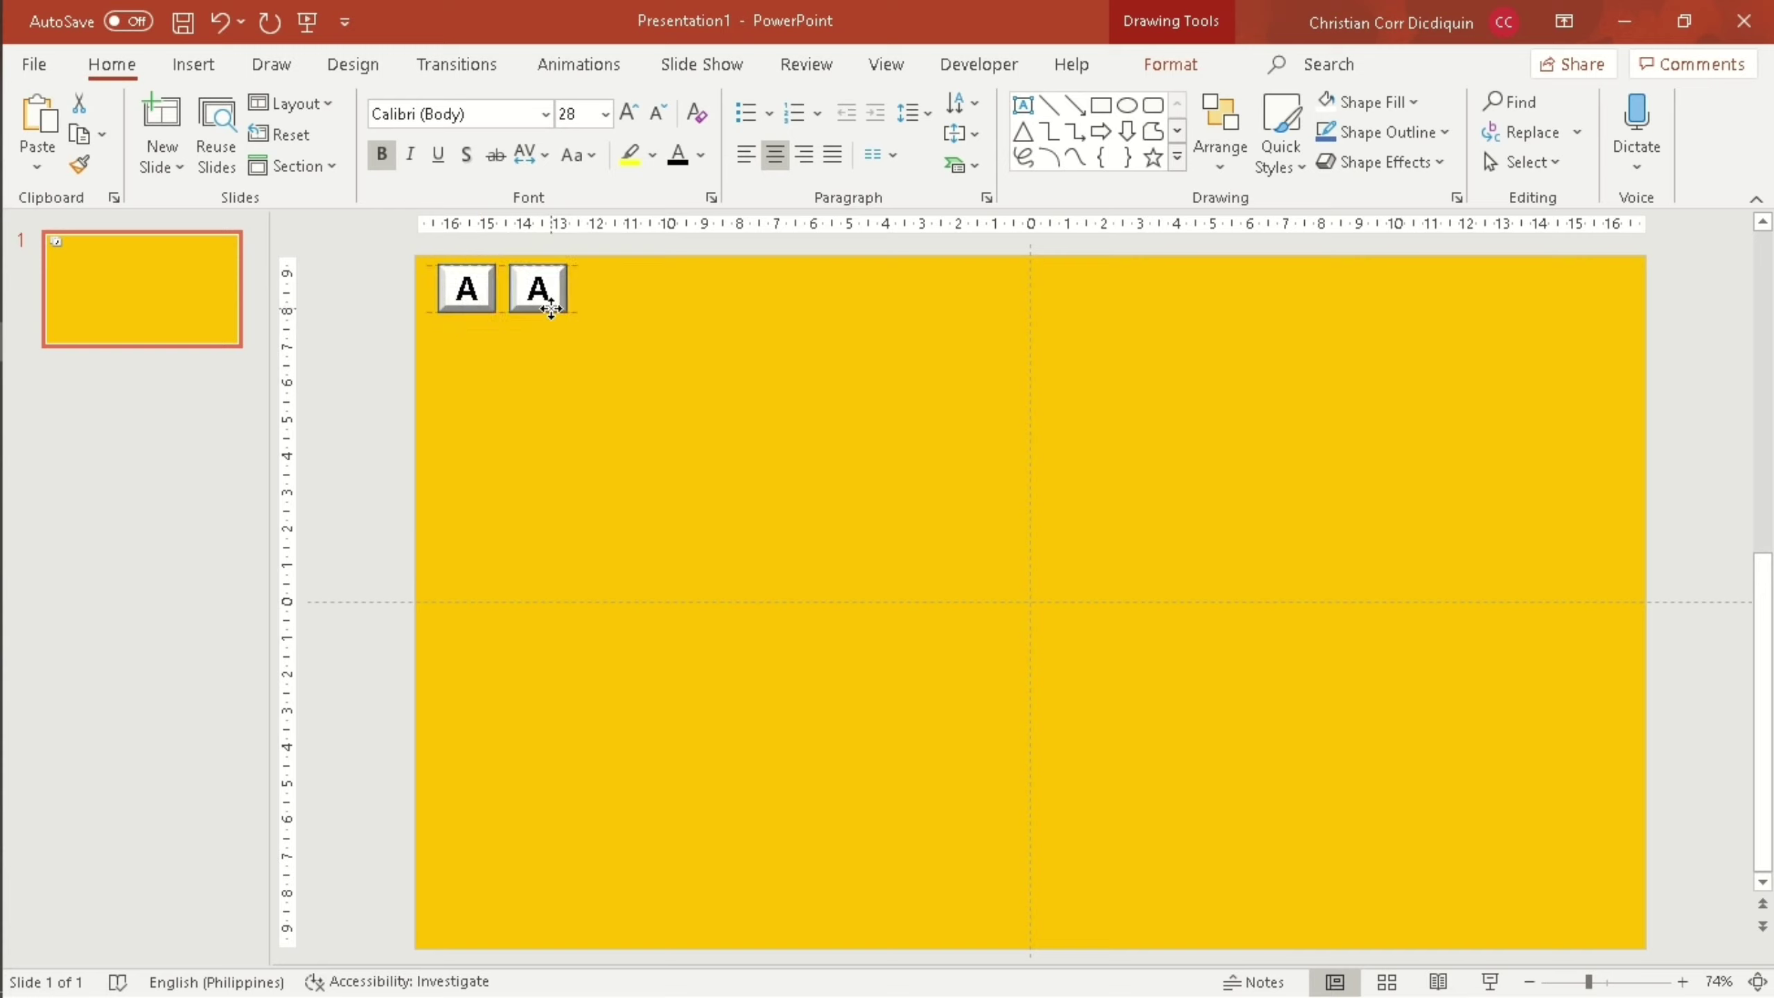
pyautogui.moveTo(551, 309); pyautogui.dragTo(549, 309)
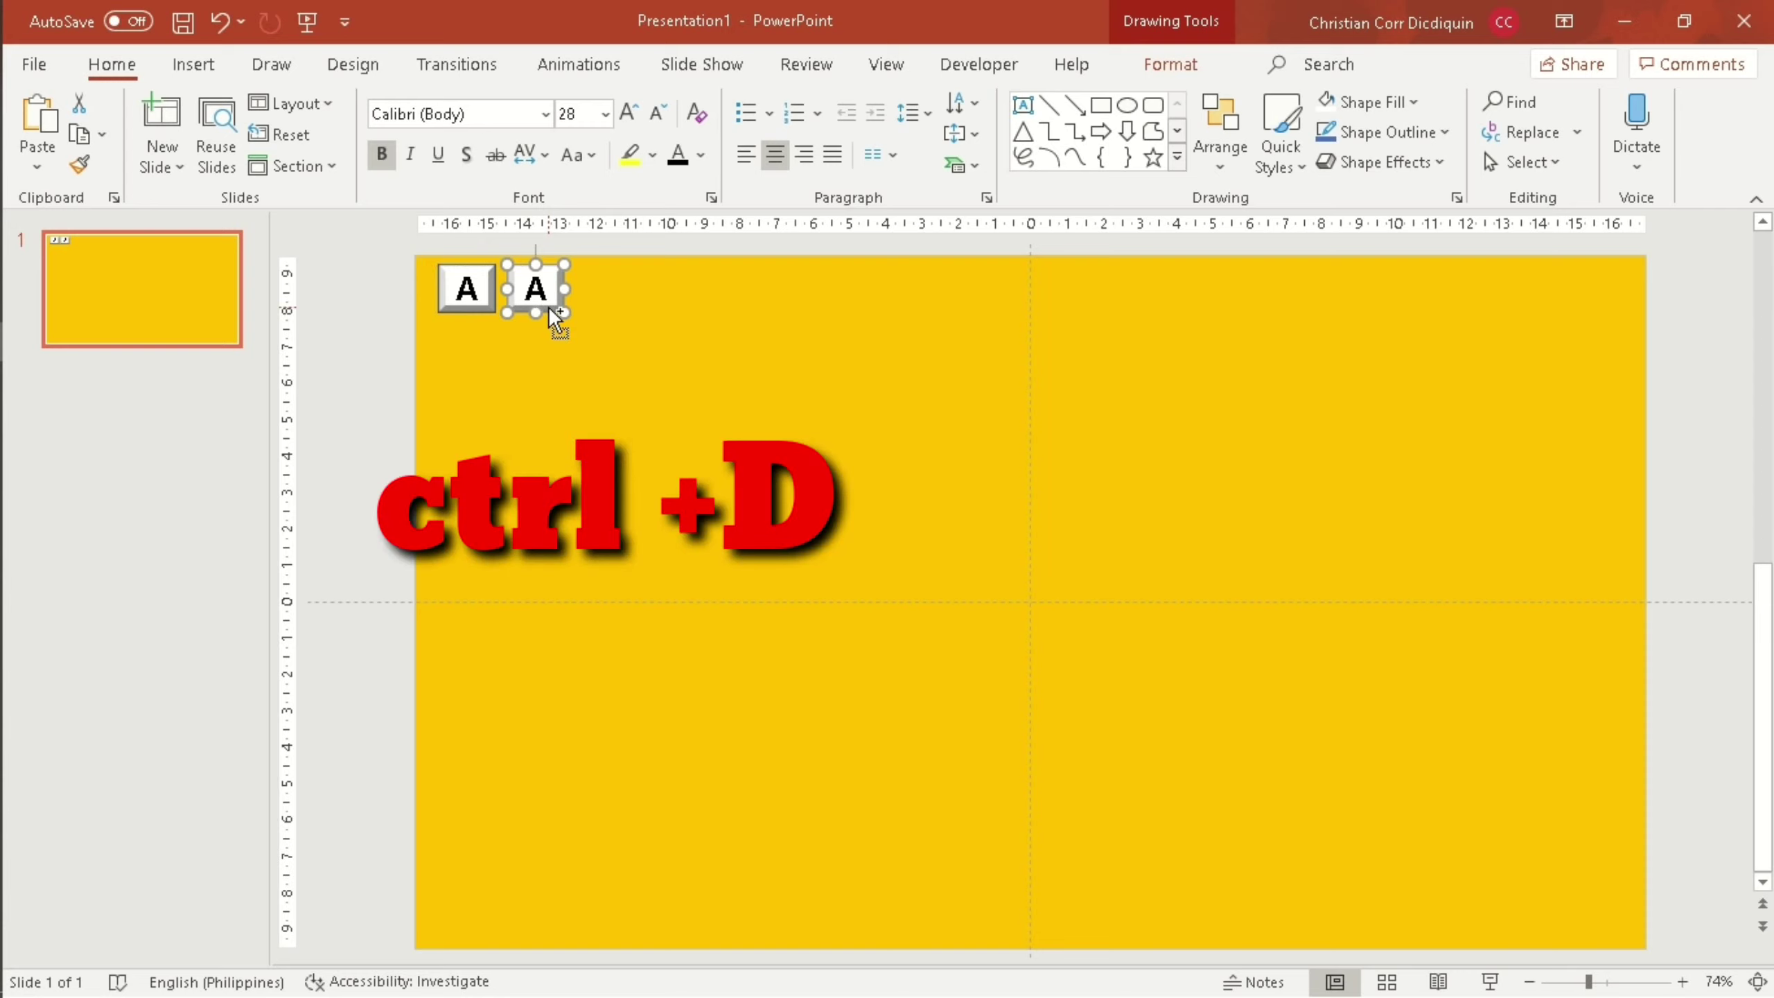
pyautogui.hotkey('ctrl', 'd')
pyautogui.hotkey('ctrl', 'd')
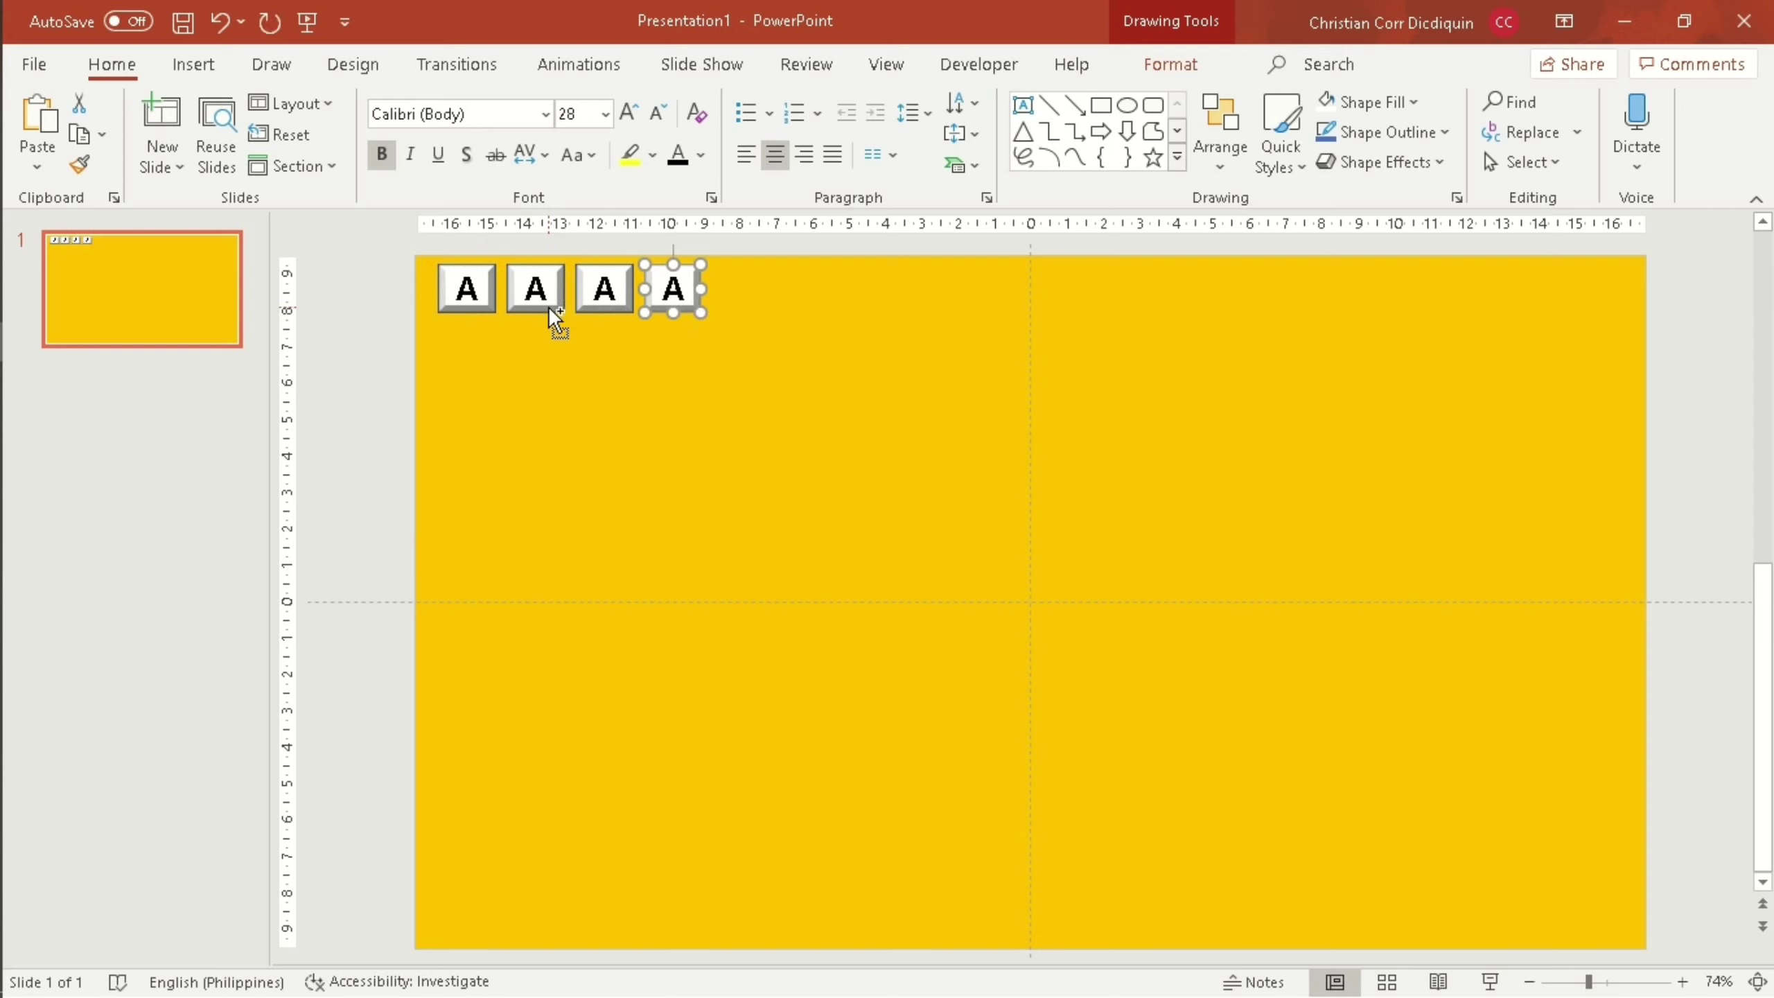
pyautogui.hotkey('ctrl', 'd')
pyautogui.hotkey('ctrl', 'd')
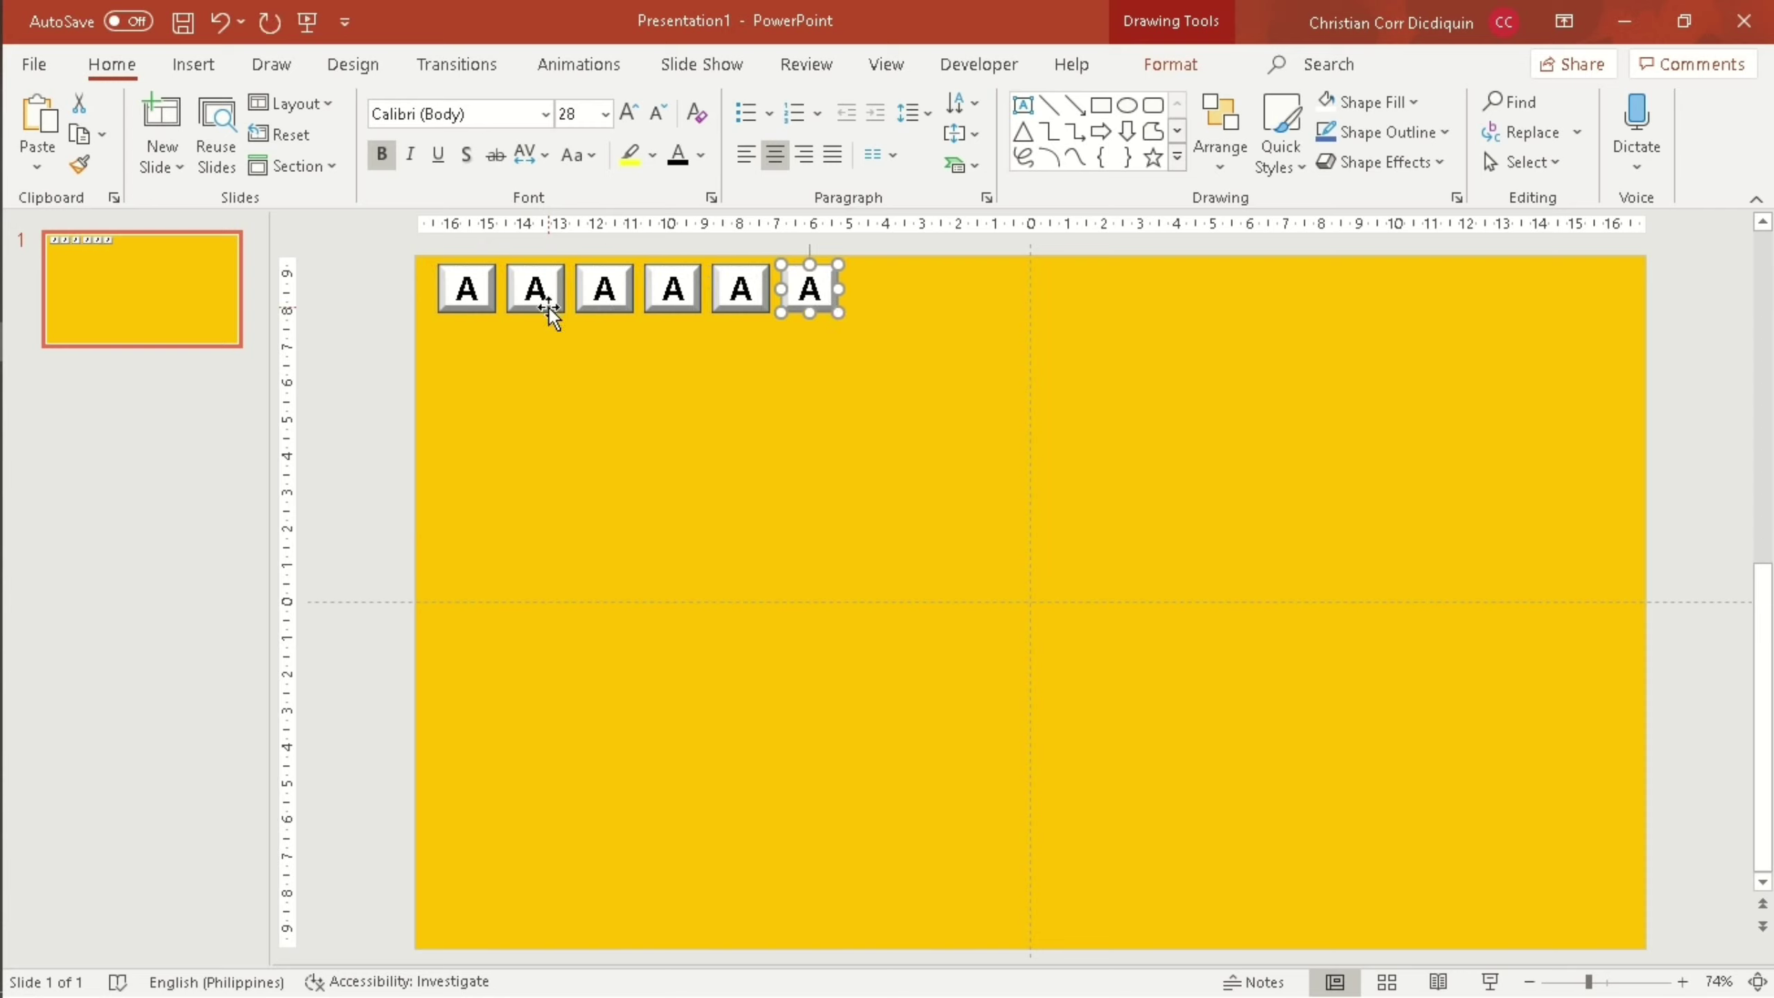
pyautogui.click(653, 362)
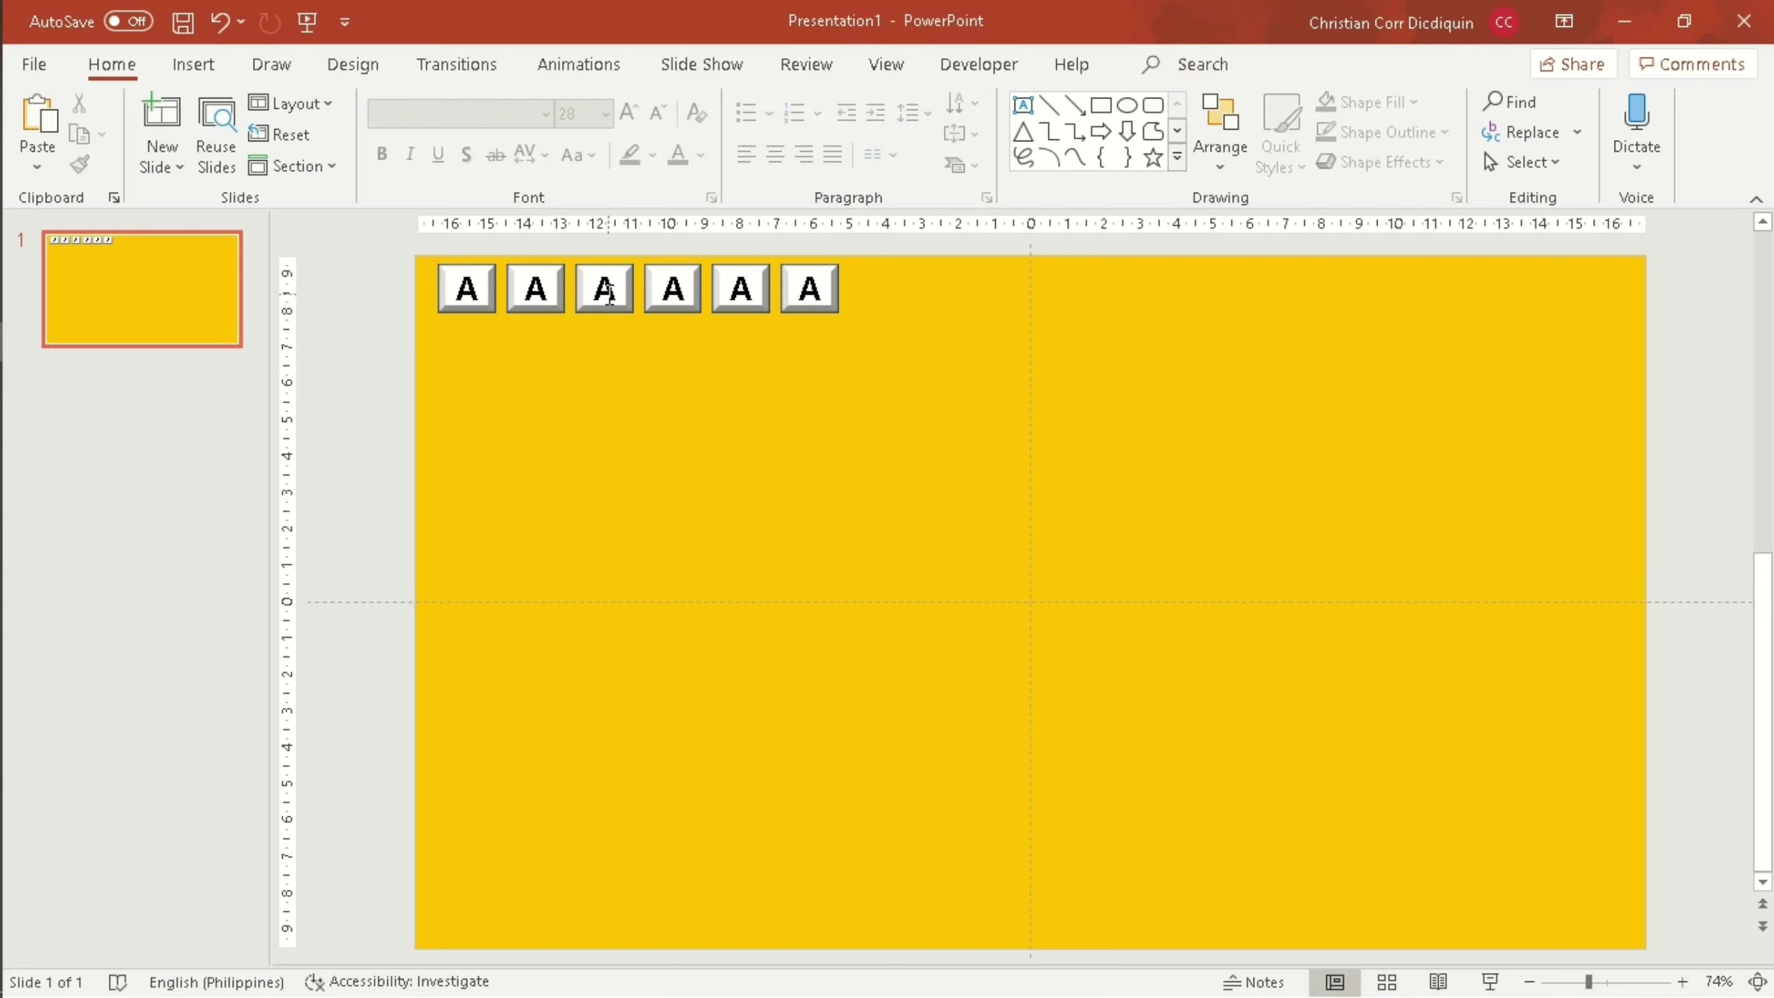
# Relabel the third and fourth buttons C and D.
pyautogui.click(609, 294)
pyautogui.press('BackSpace')
pyautogui.write('C')
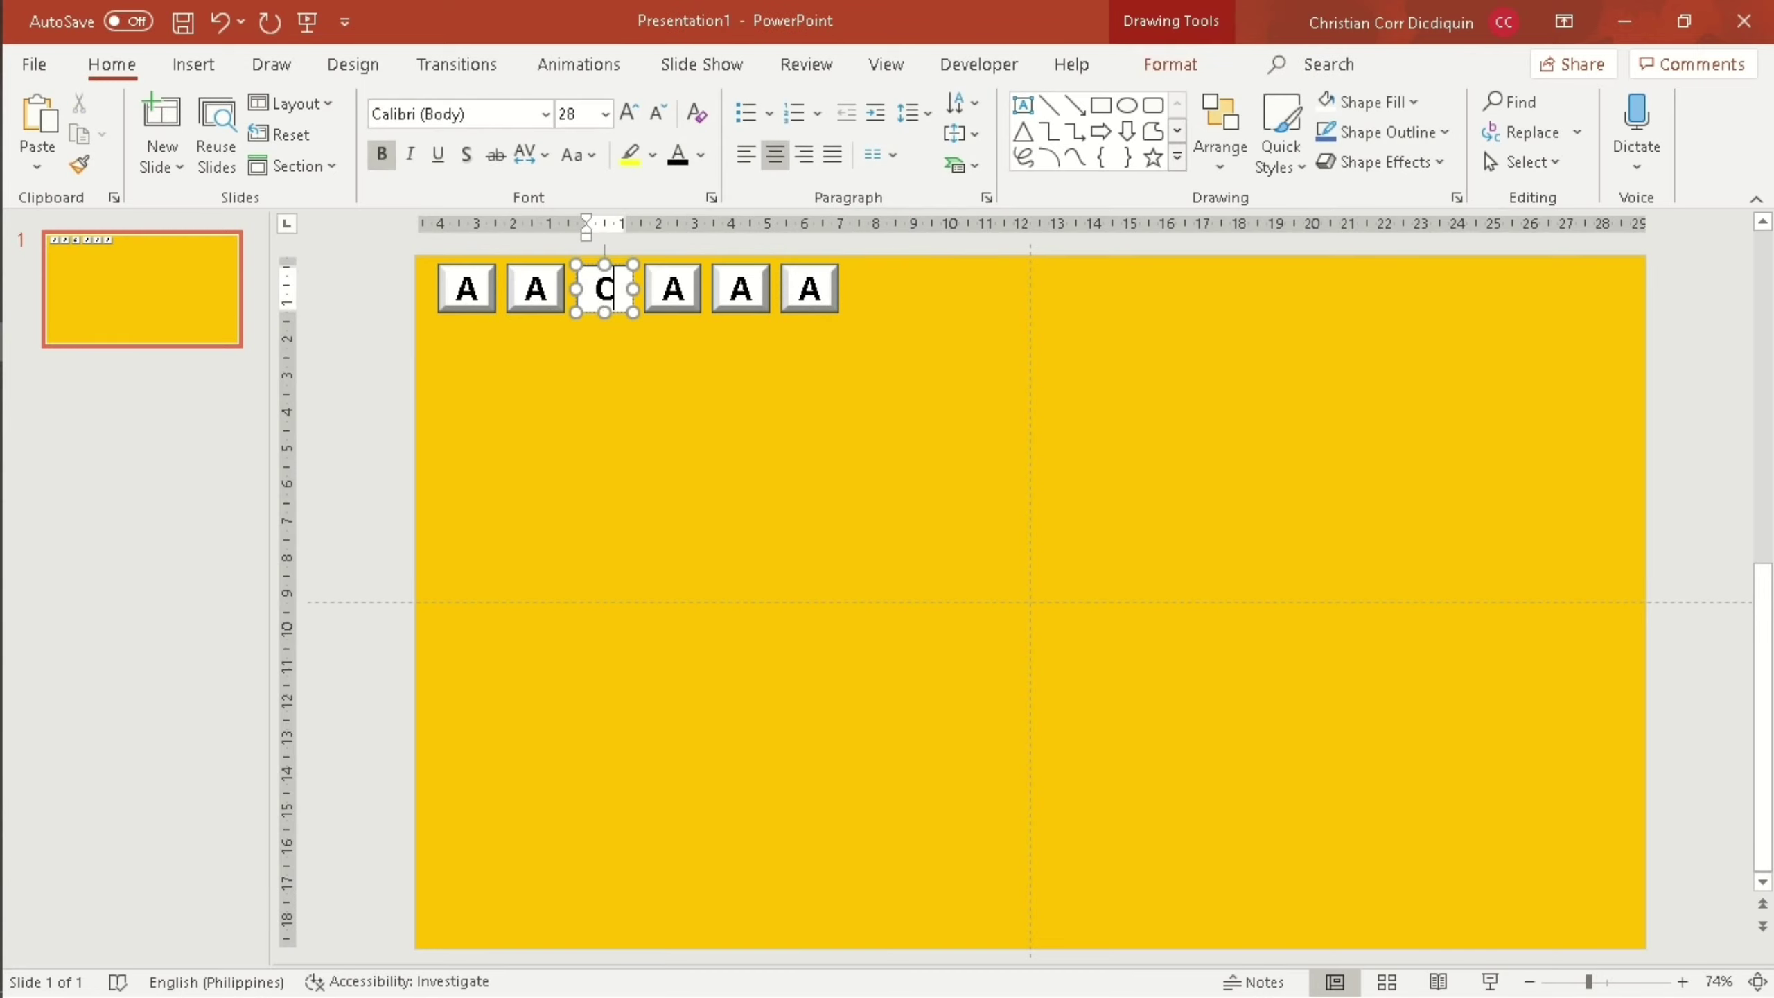
pyautogui.click(657, 354)
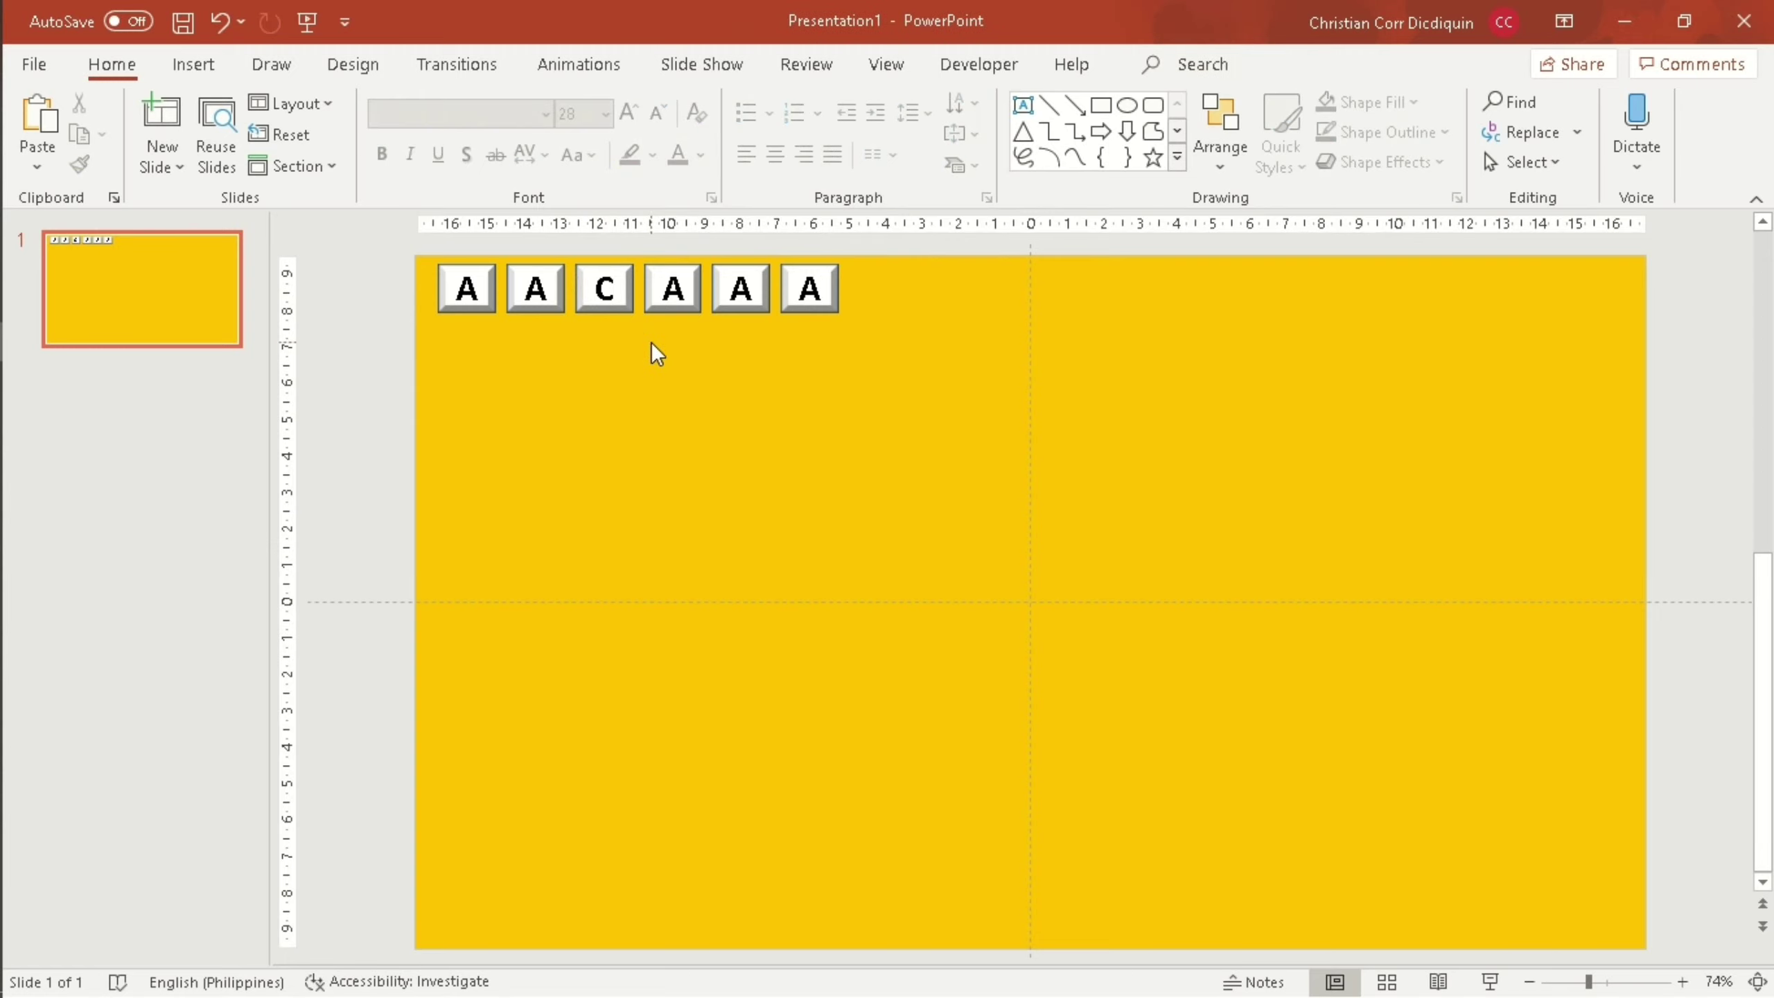
pyautogui.click(684, 289)
pyautogui.press('BackSpace')
pyautogui.write('D')
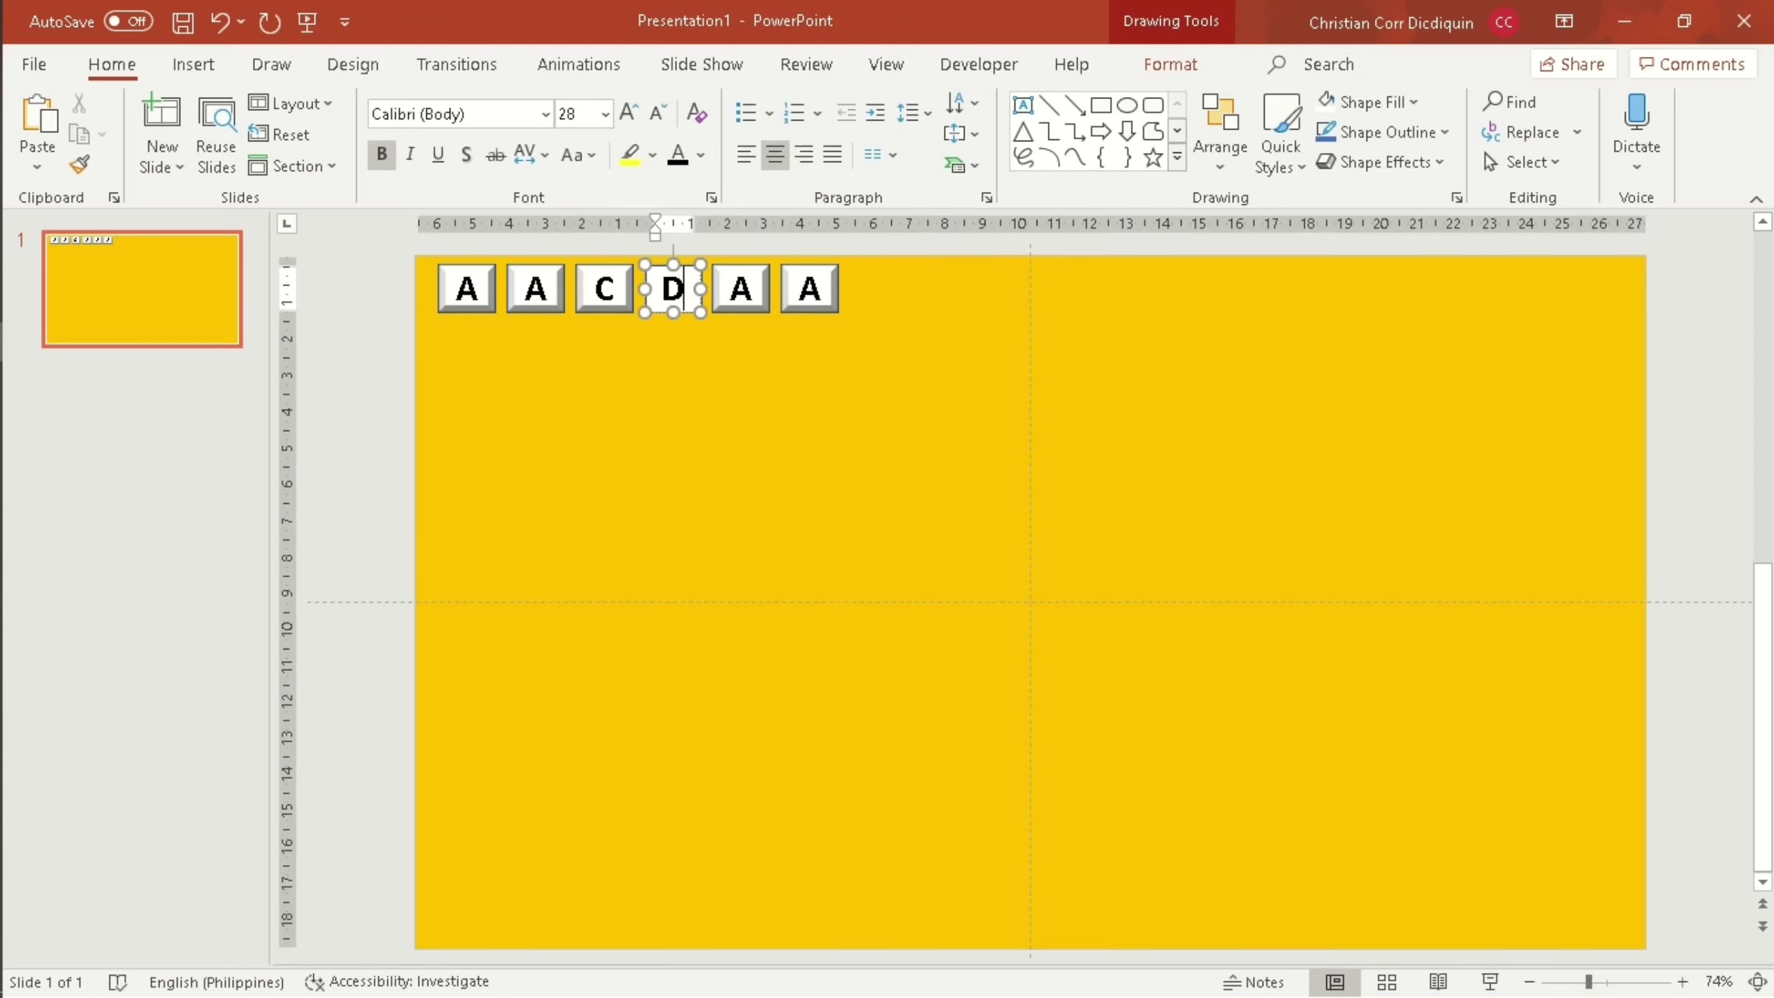
pyautogui.click(697, 370)
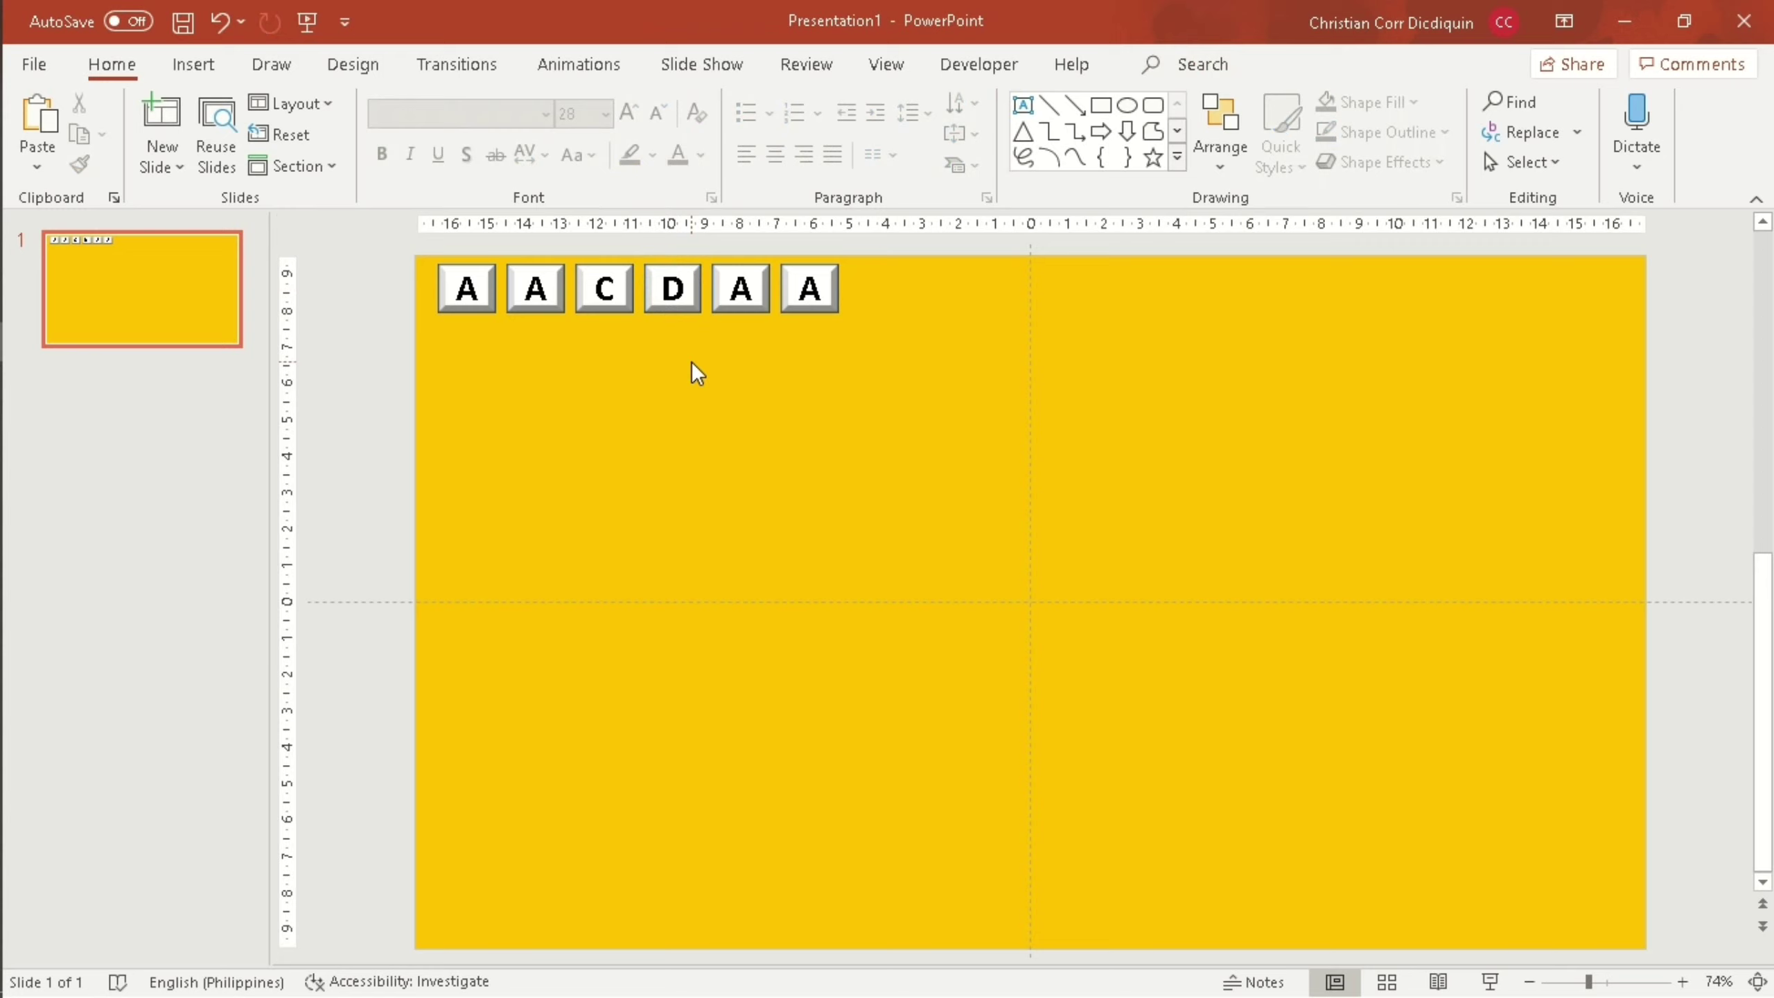
# Relabel the fifth and sixth buttons E and F.
pyautogui.click(748, 292)
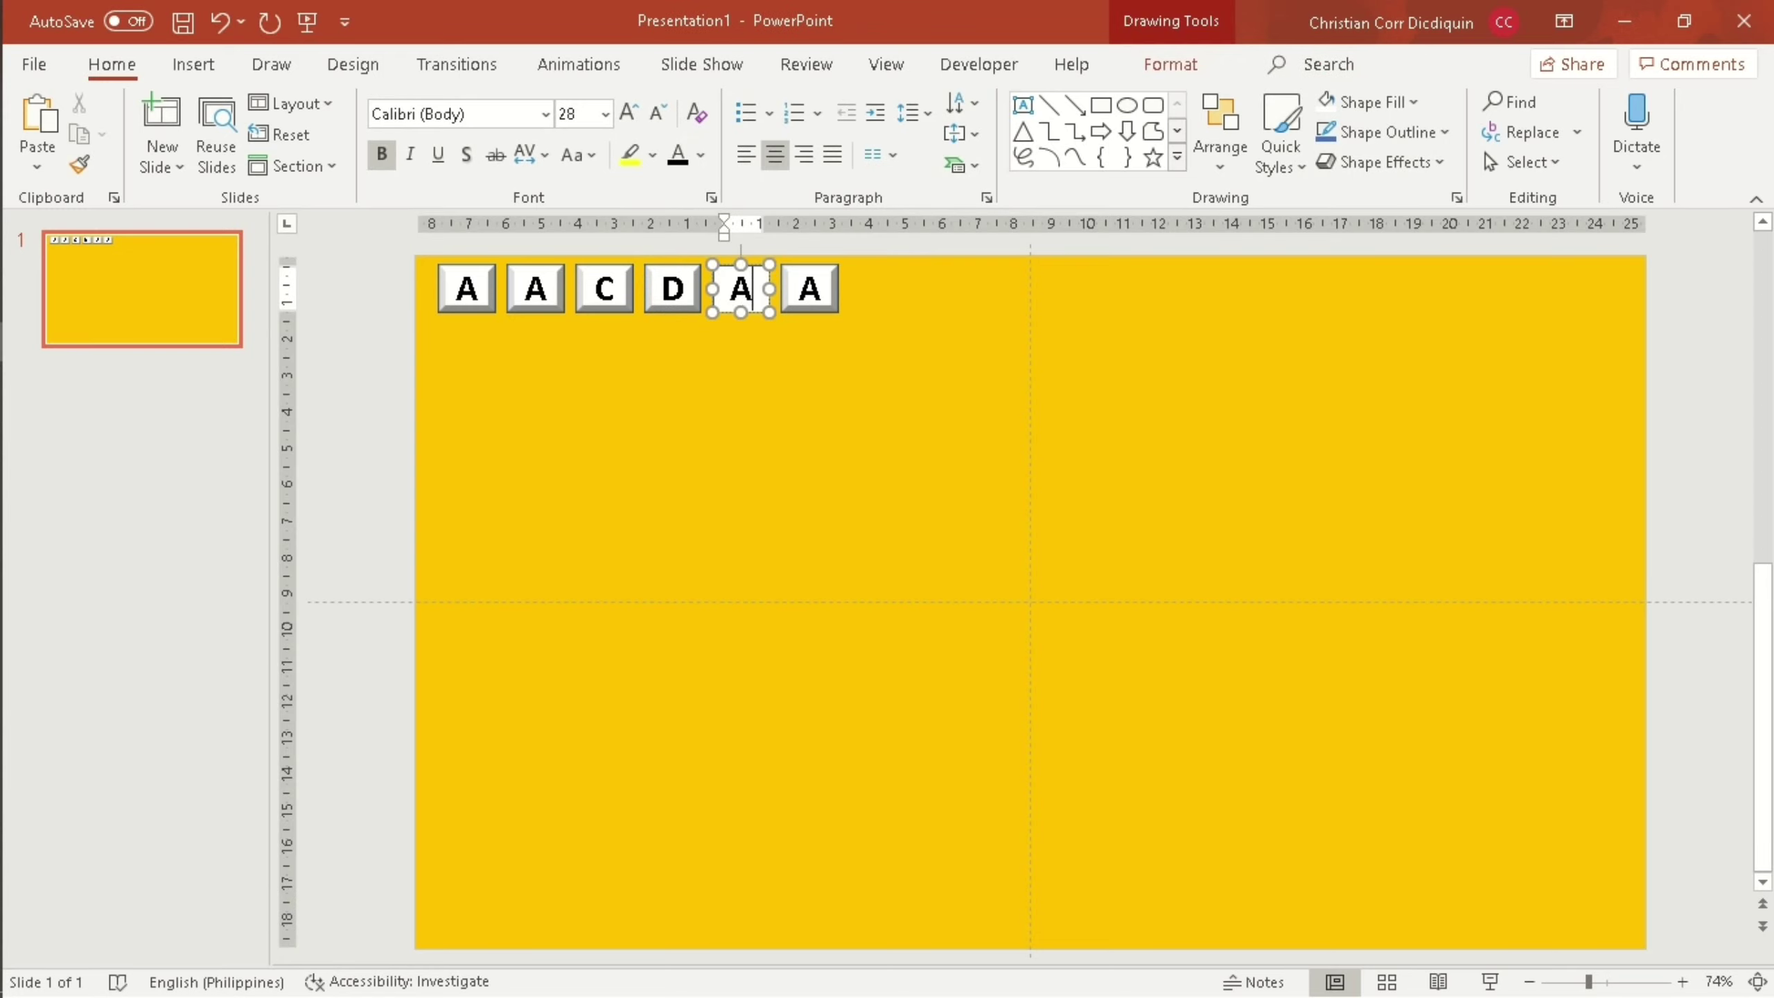
pyautogui.press('BackSpace')
pyautogui.write('E')
pyautogui.click(749, 385)
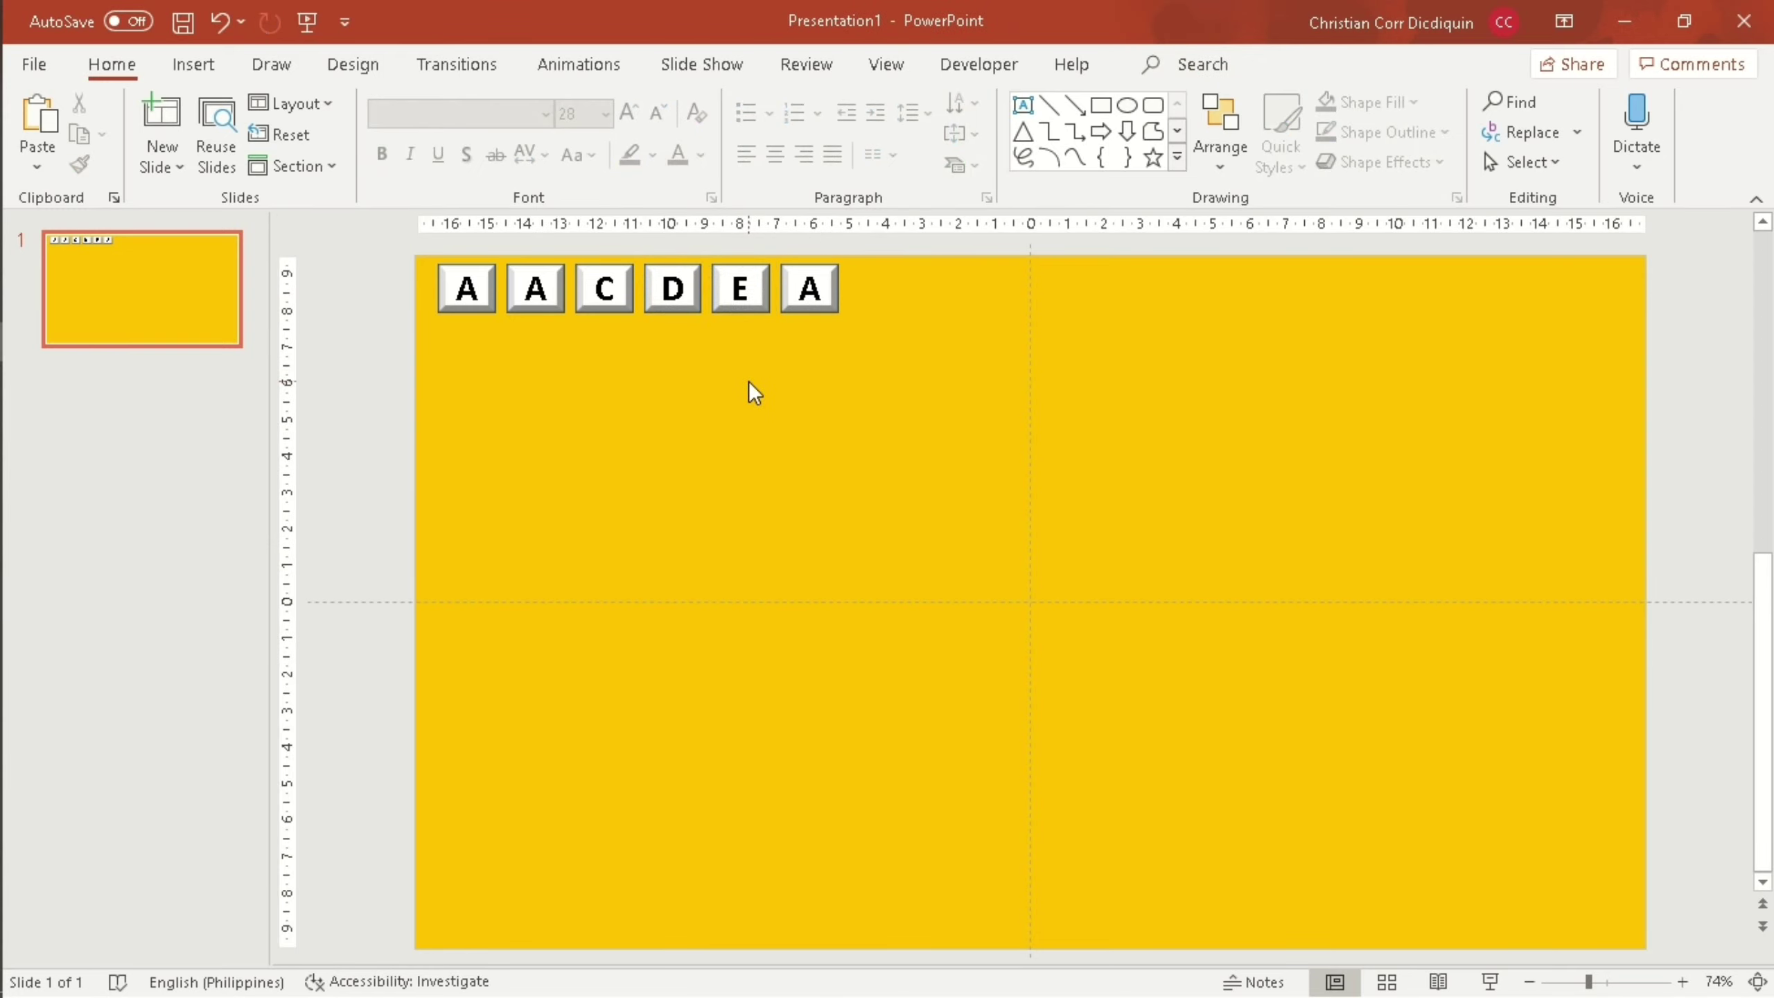
pyautogui.click(811, 288)
pyautogui.press('BackSpace')
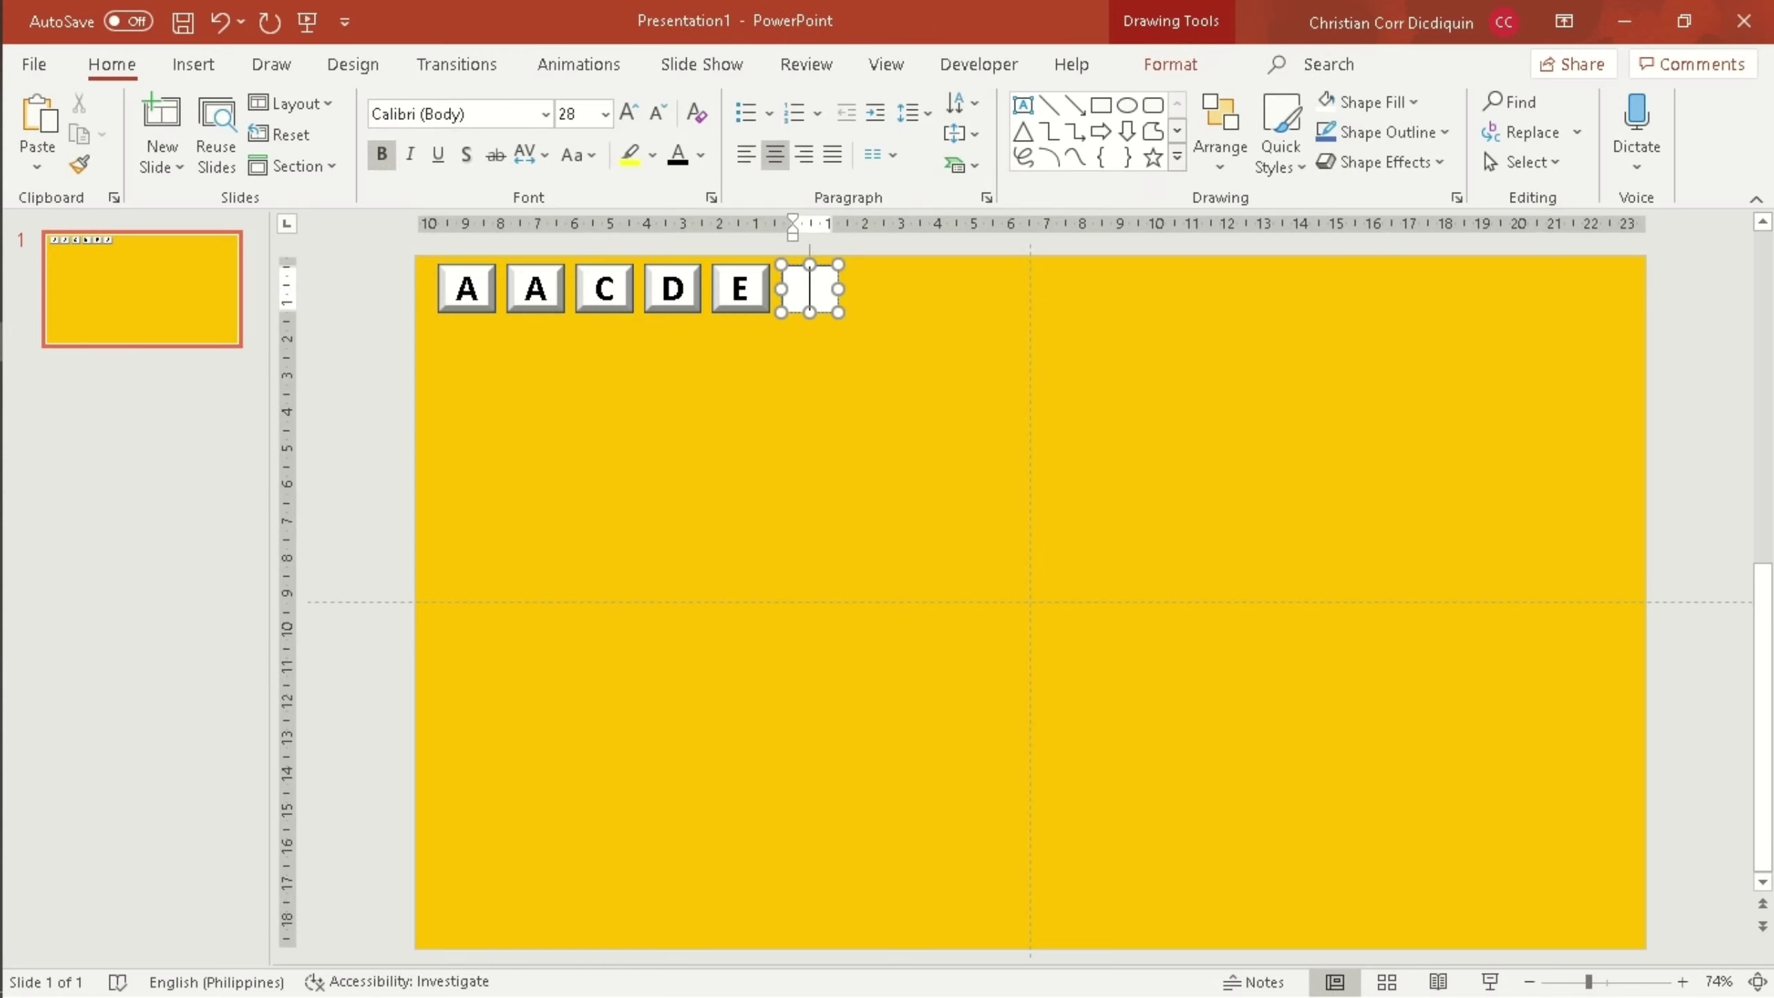
pyautogui.write('F')
pyautogui.click(802, 393)
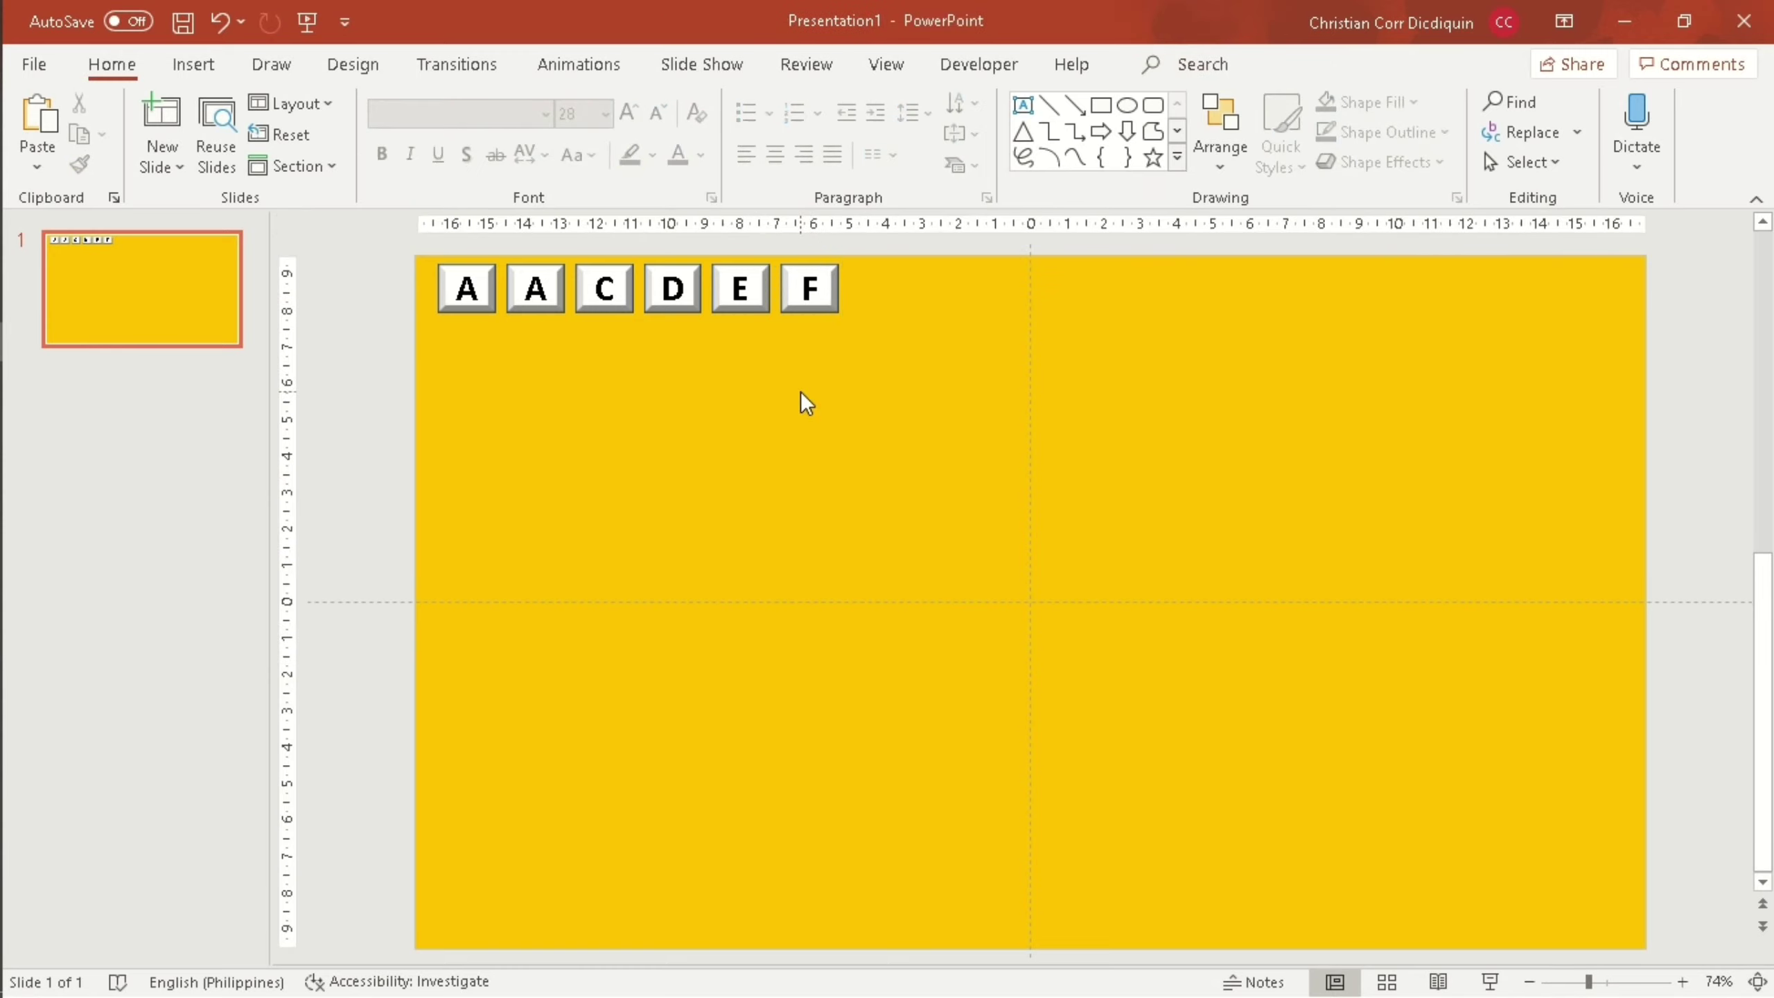
# Change the second button's letter from A to B.
pyautogui.click(536, 291)
pyautogui.doubleClick(536, 290)
pyautogui.press('BackSpace')
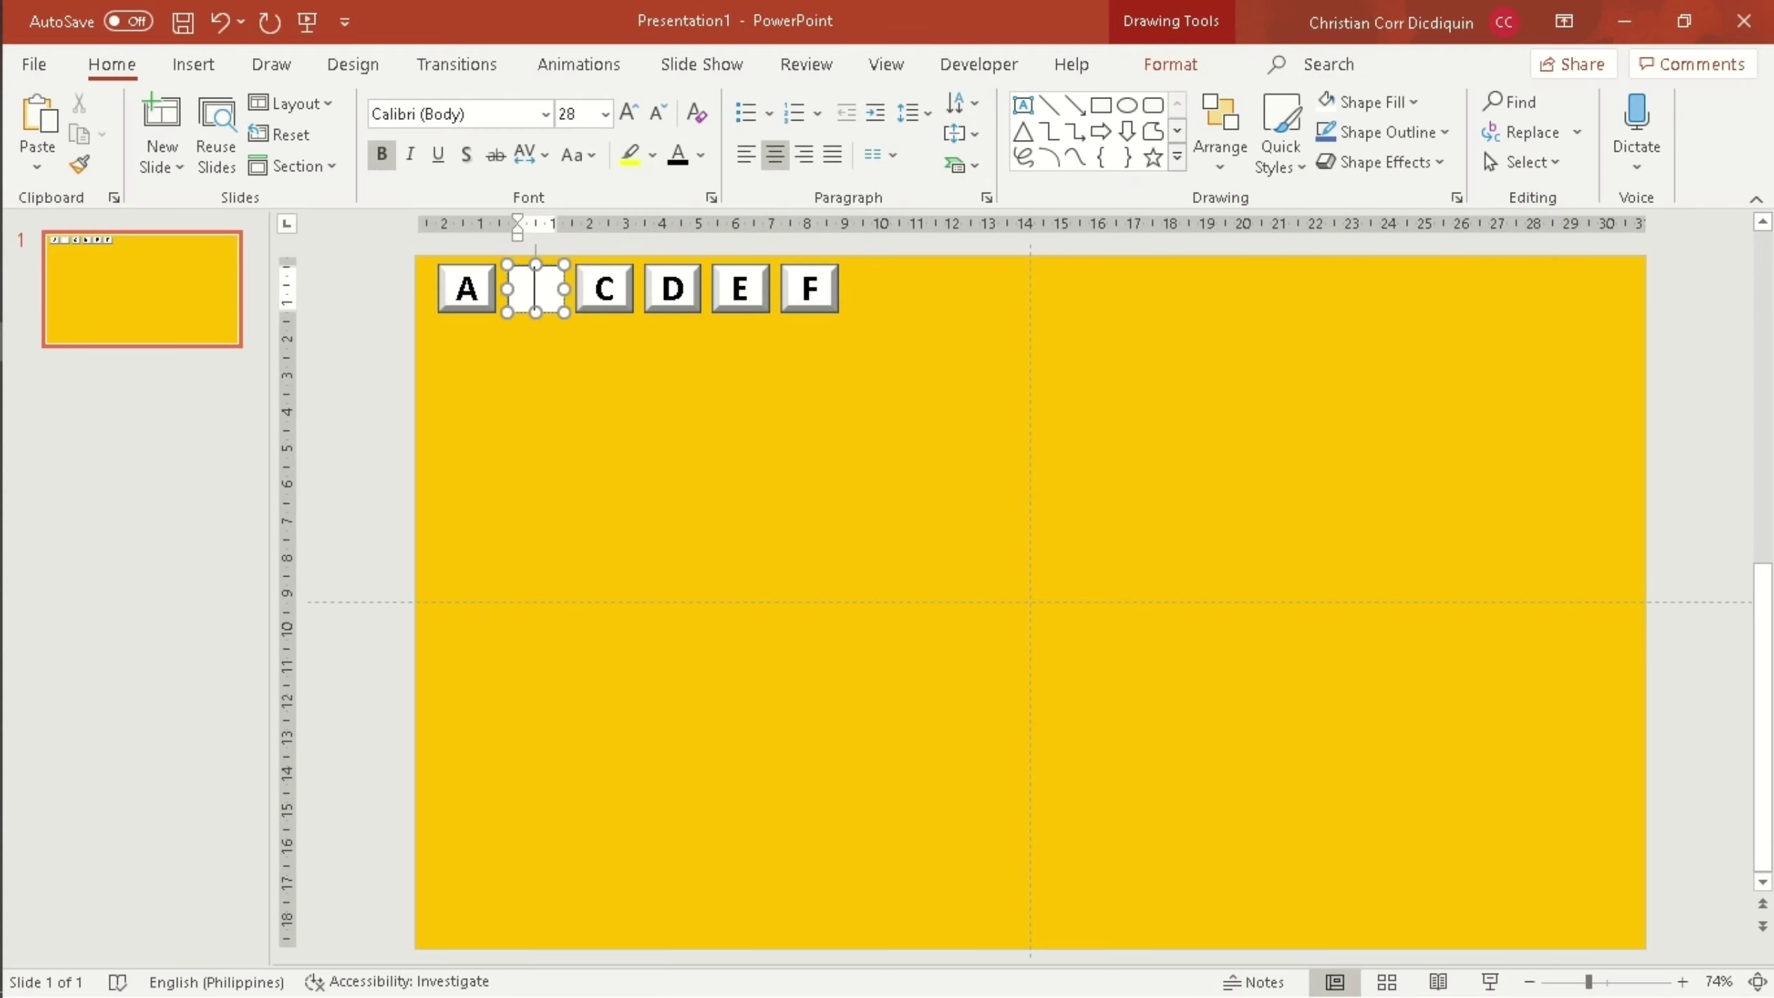
pyautogui.write('B')
pyautogui.click(544, 362)
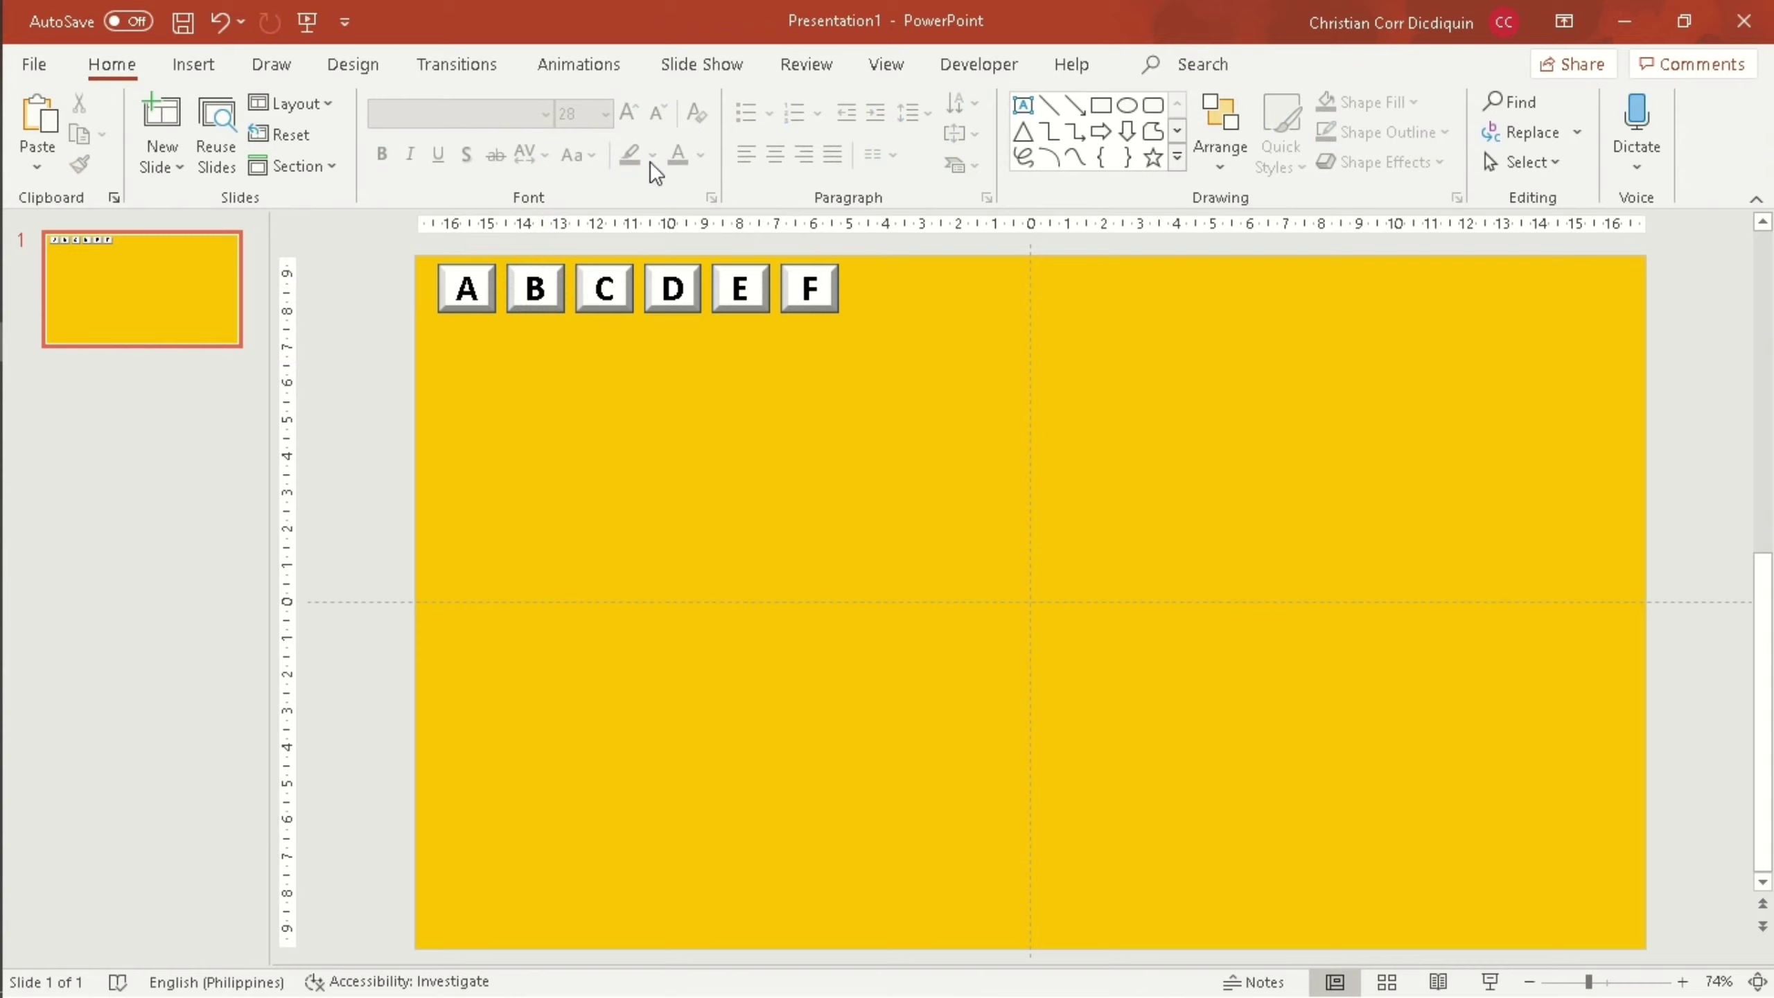
# Open the Selection Pane and rename the first button's shape from Rectangle 3 to A.
pyautogui.click(1554, 165)
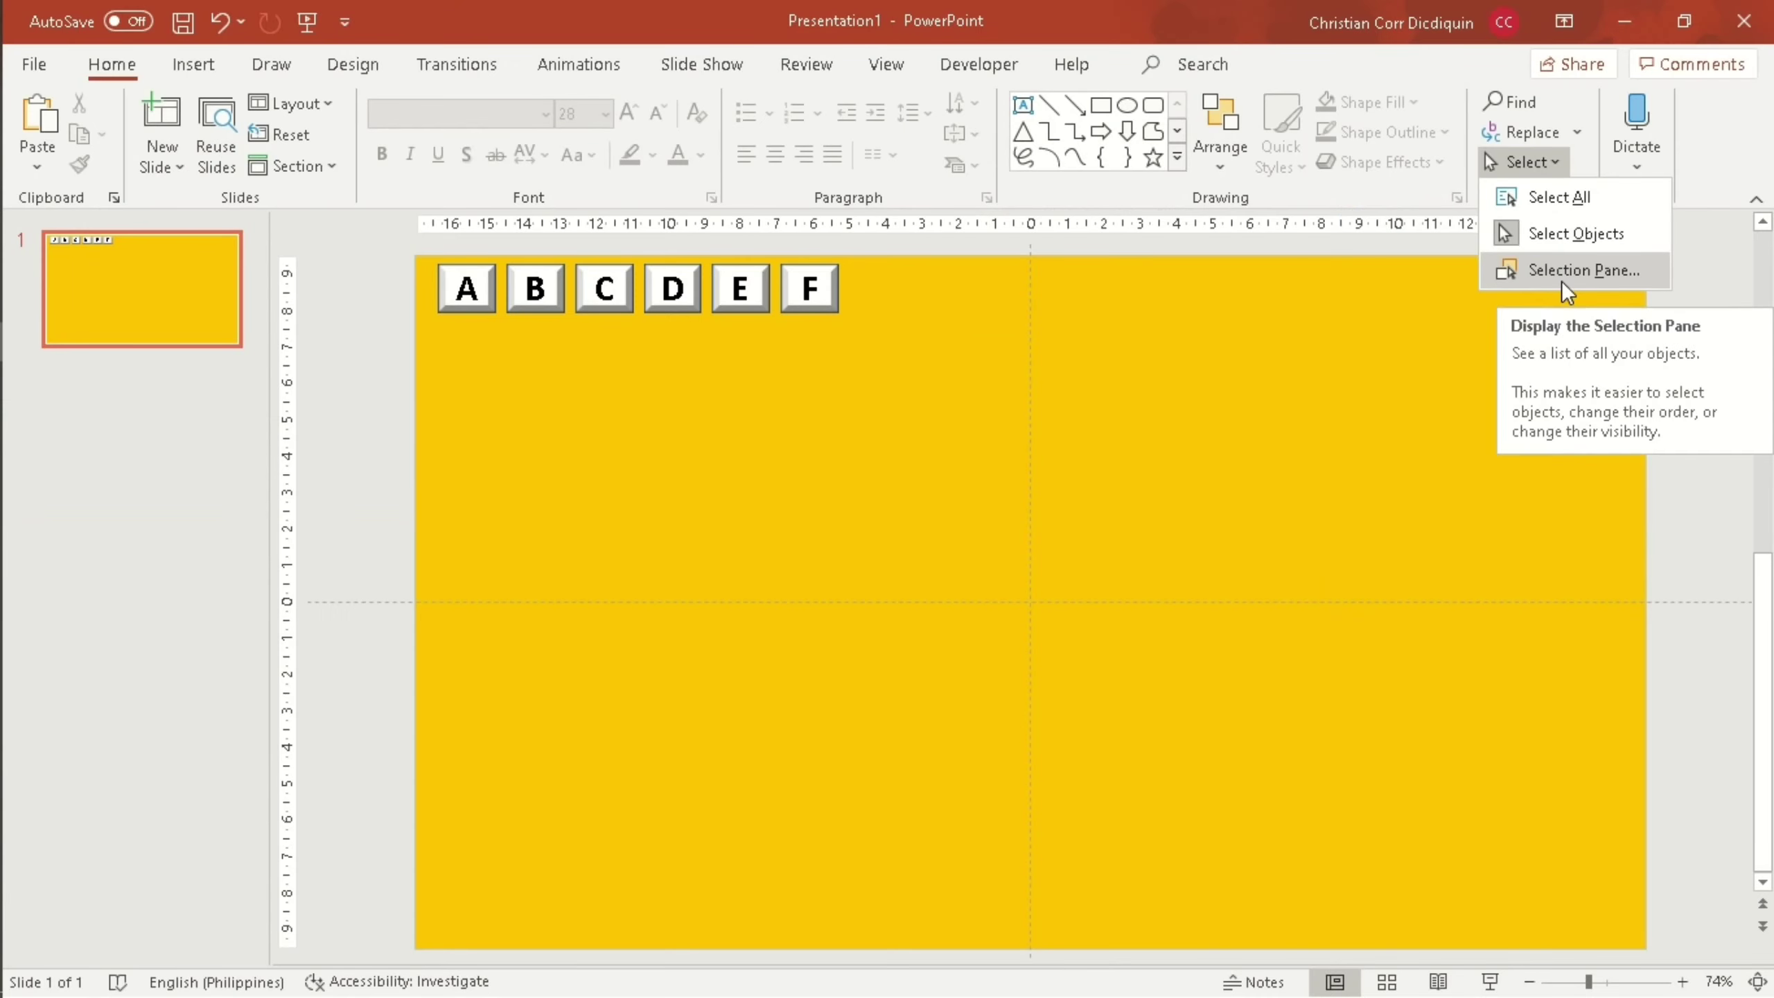
pyautogui.click(1563, 278)
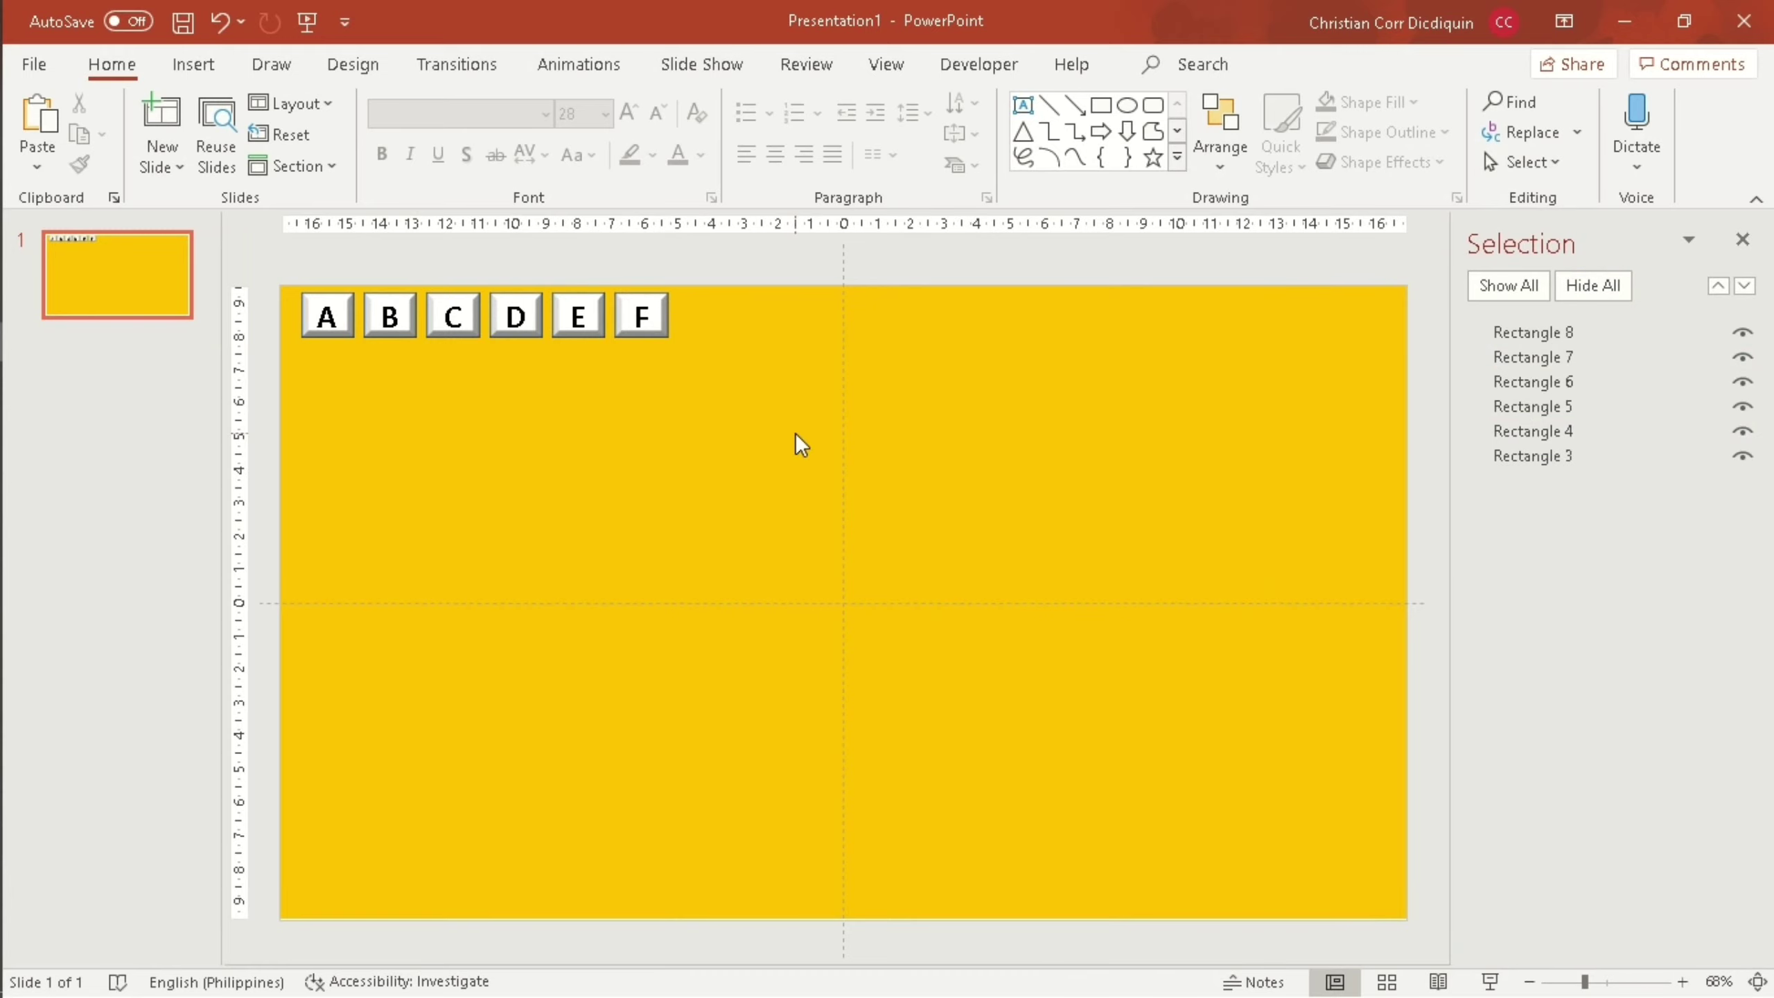
pyautogui.click(341, 330)
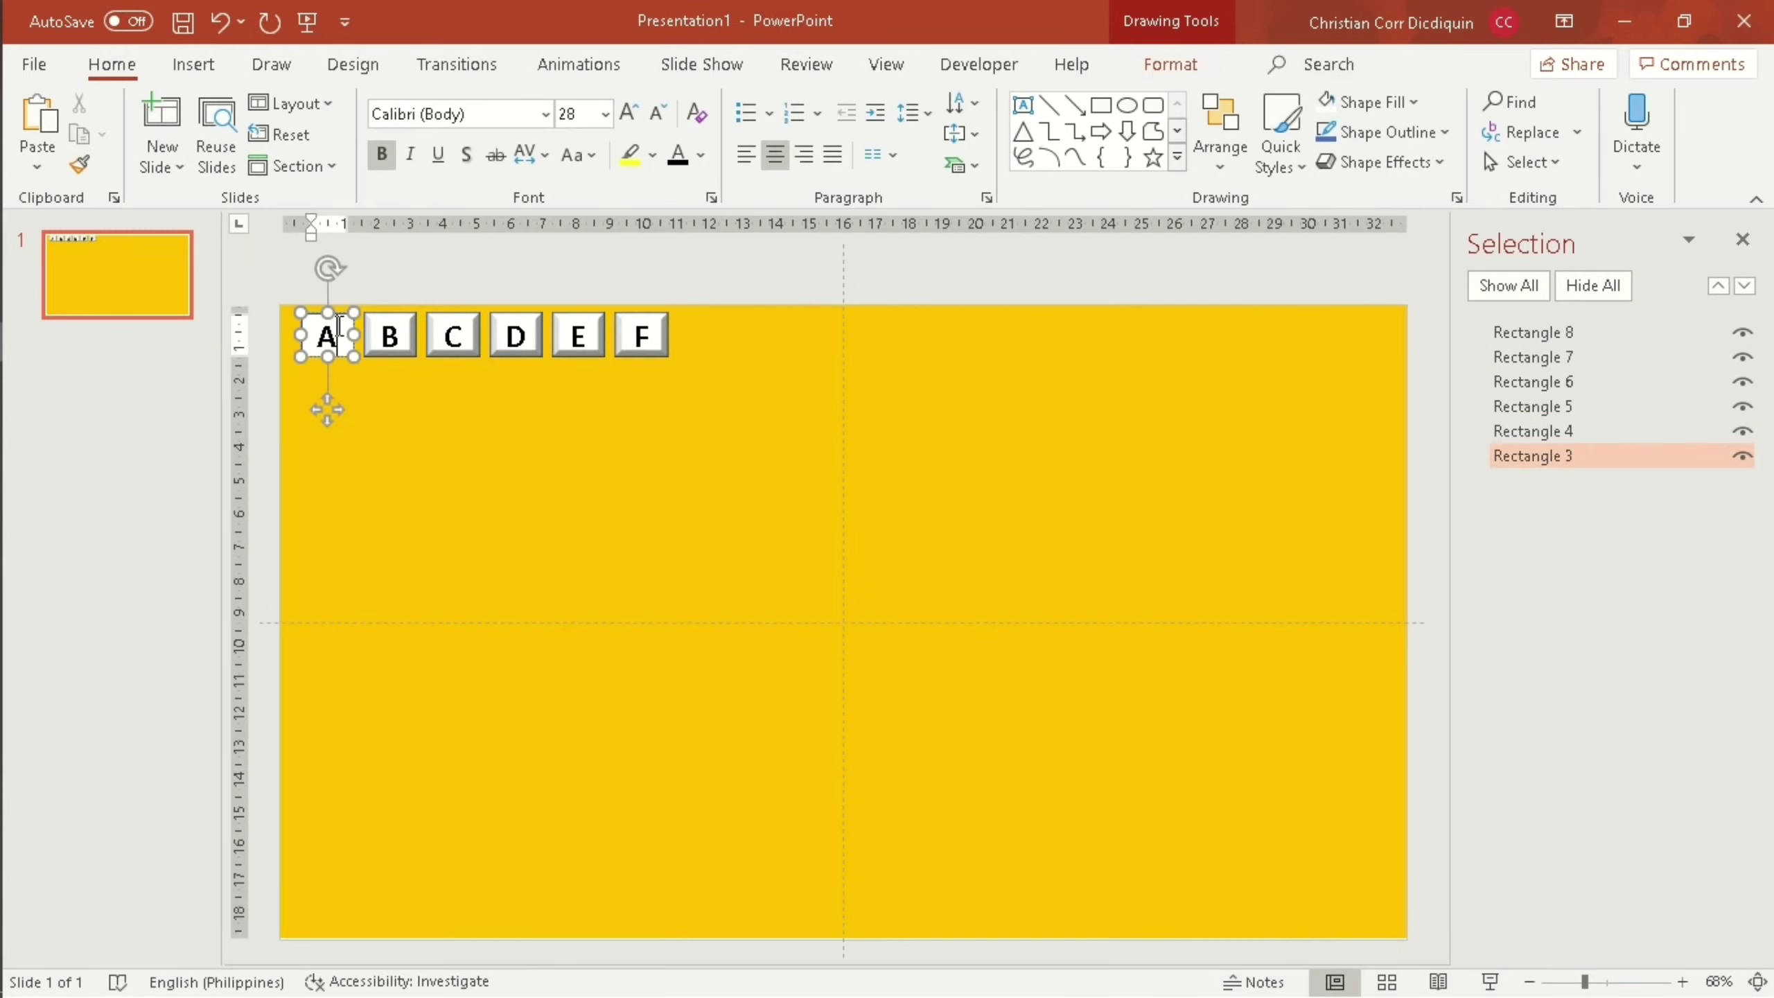
pyautogui.doubleClick(1550, 456)
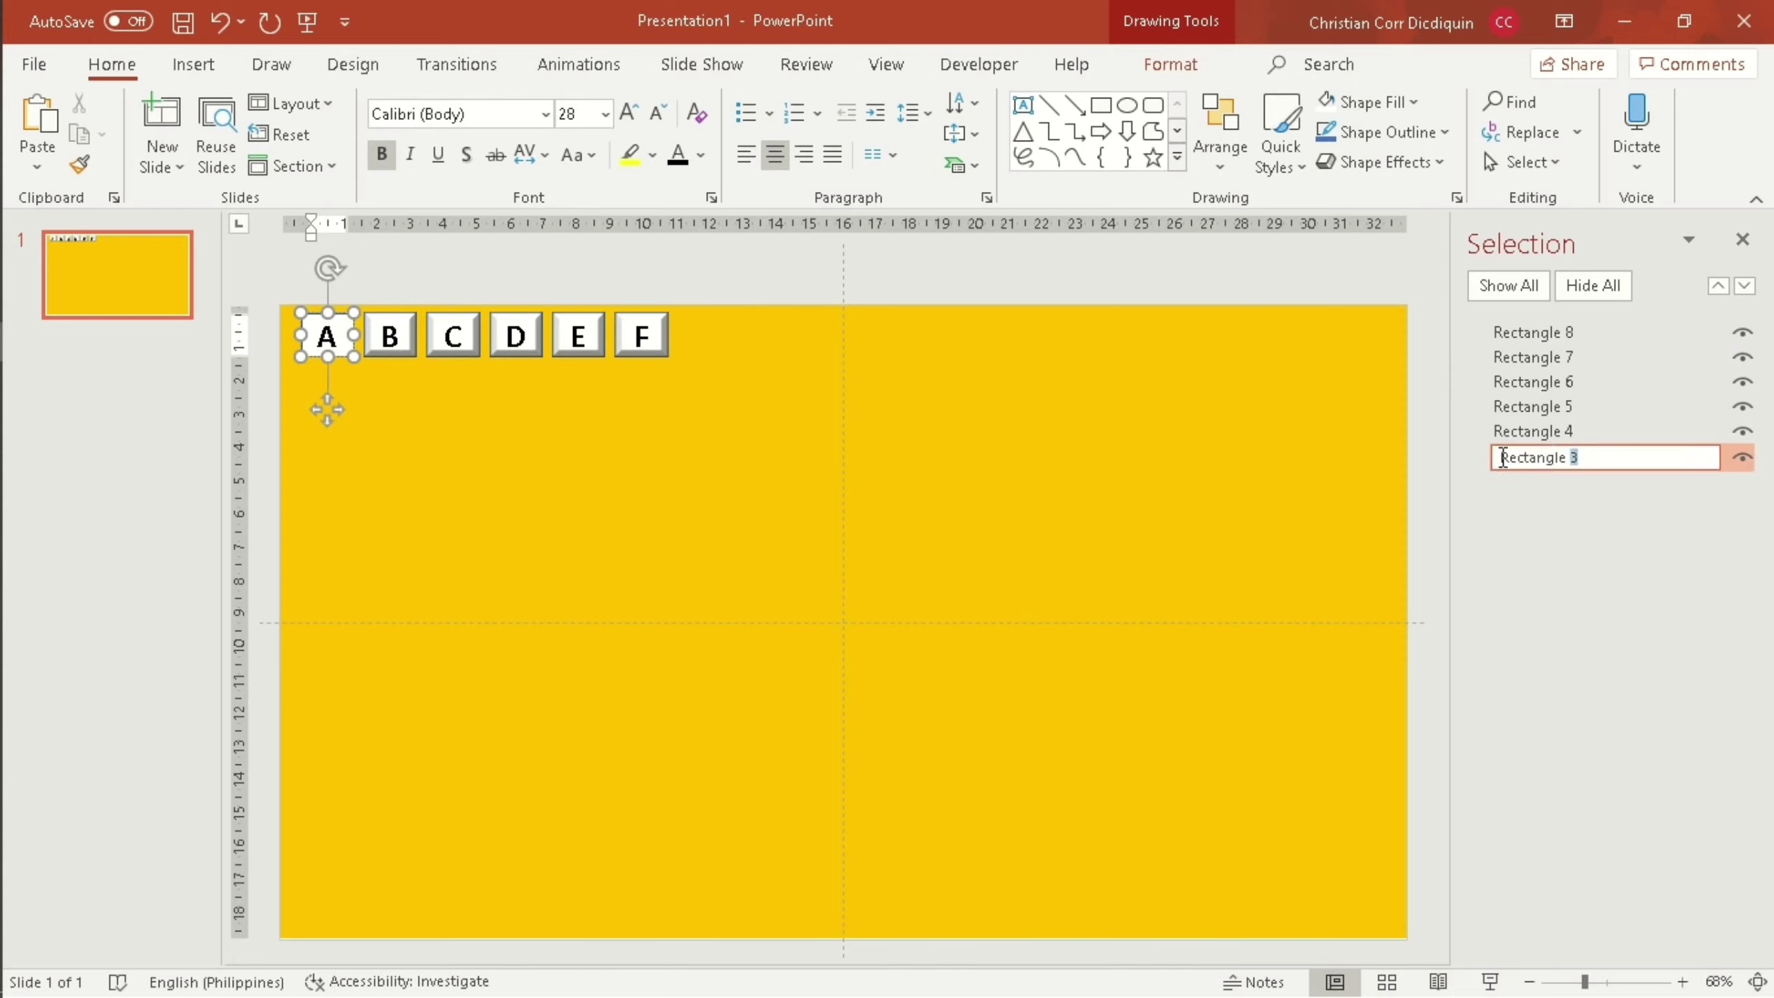
pyautogui.moveTo(1620, 456); pyautogui.dragTo(1453, 456)
pyautogui.press('BackSpace')
pyautogui.write('A')
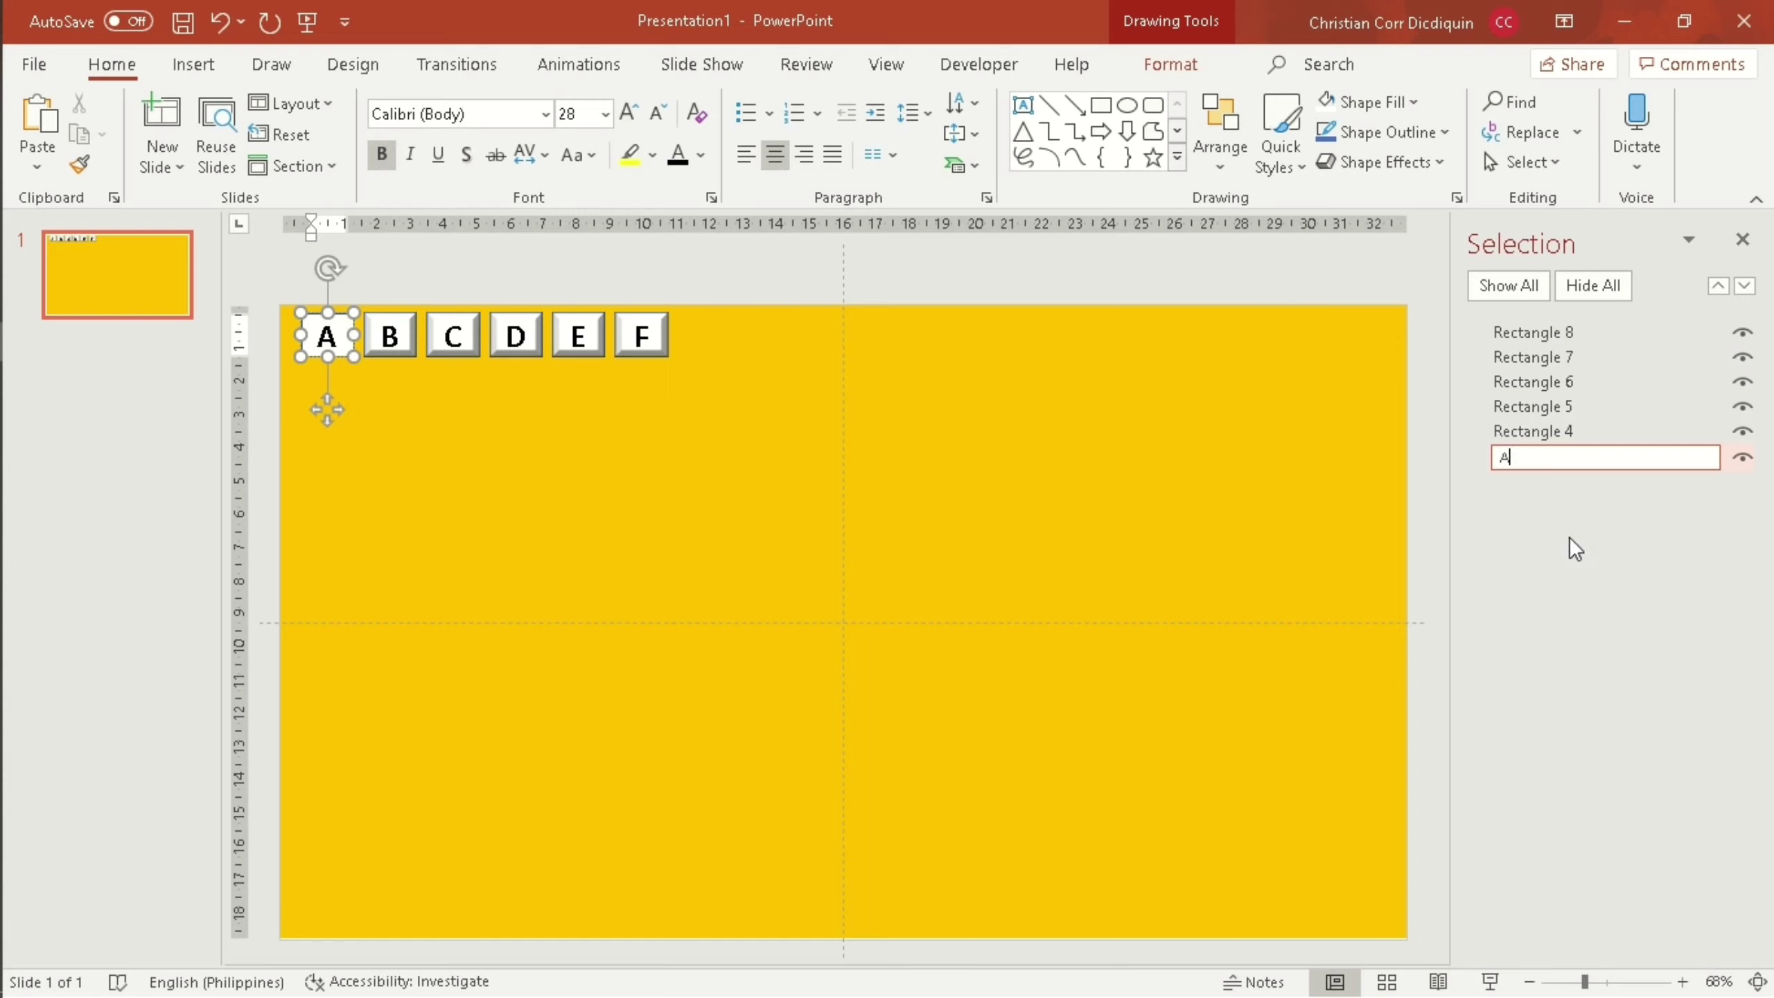
pyautogui.click(407, 341)
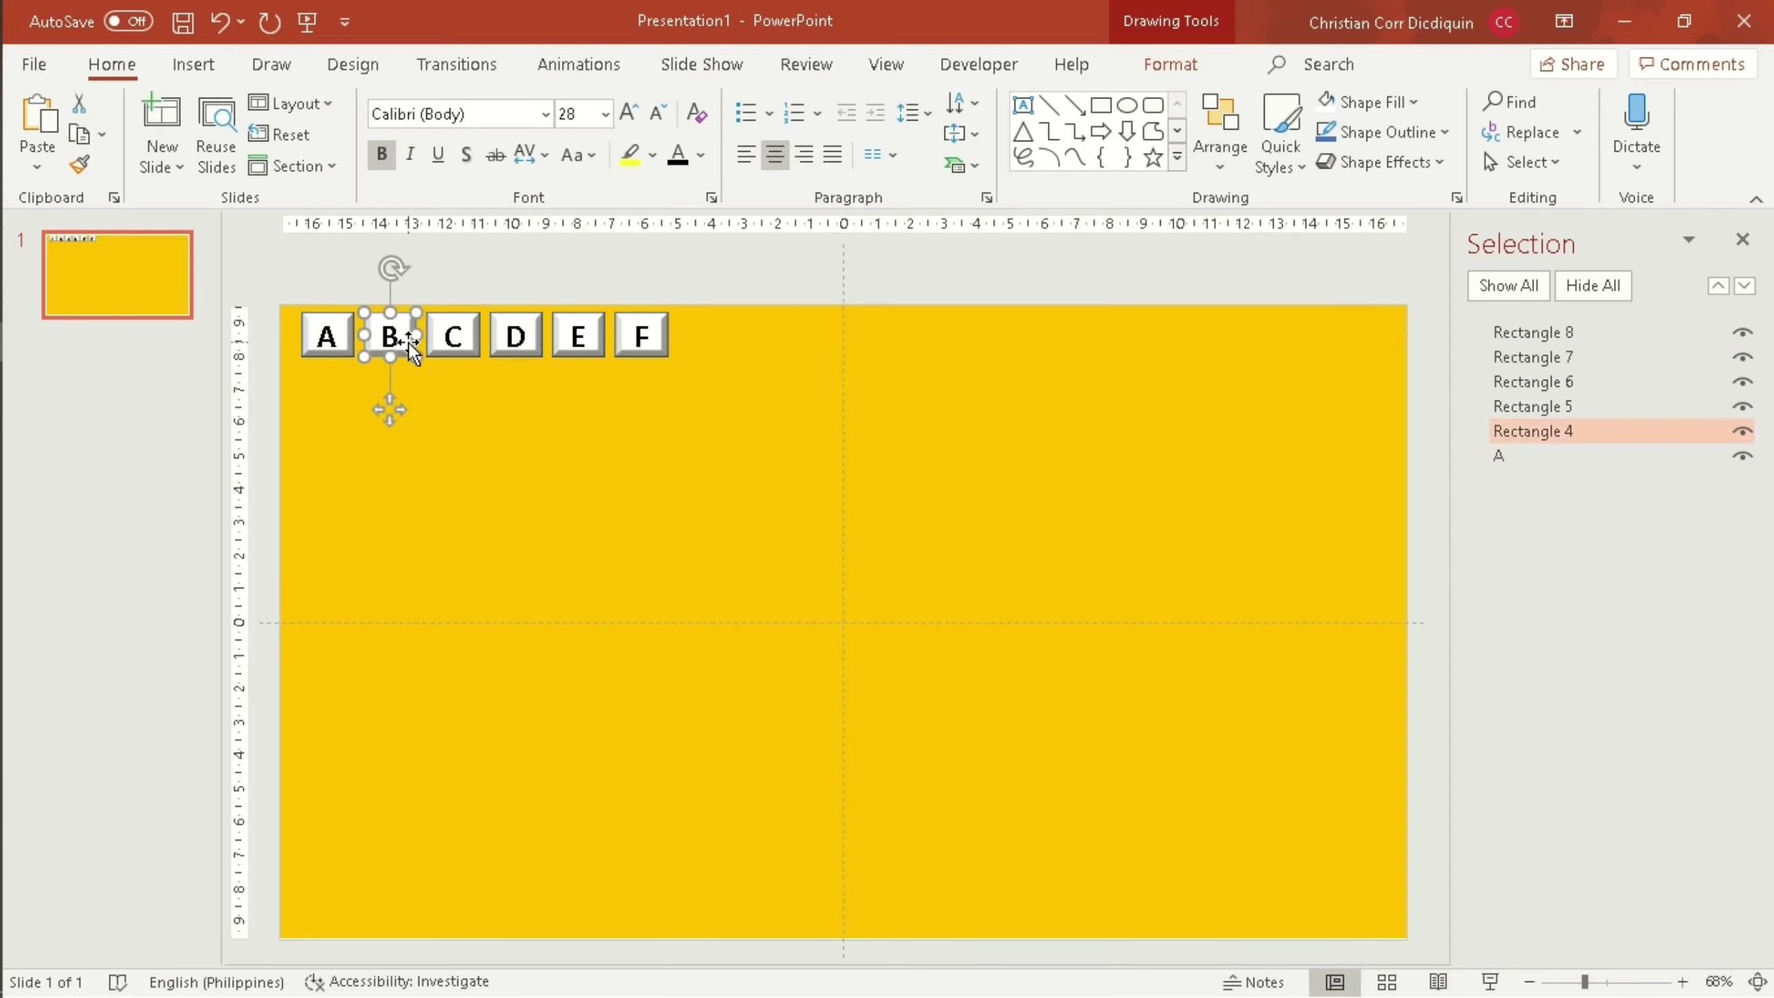
# Rename the second and third button shapes B and C.
pyautogui.doubleClick(1593, 431)
pyautogui.press('BackSpace')
pyautogui.write('B')
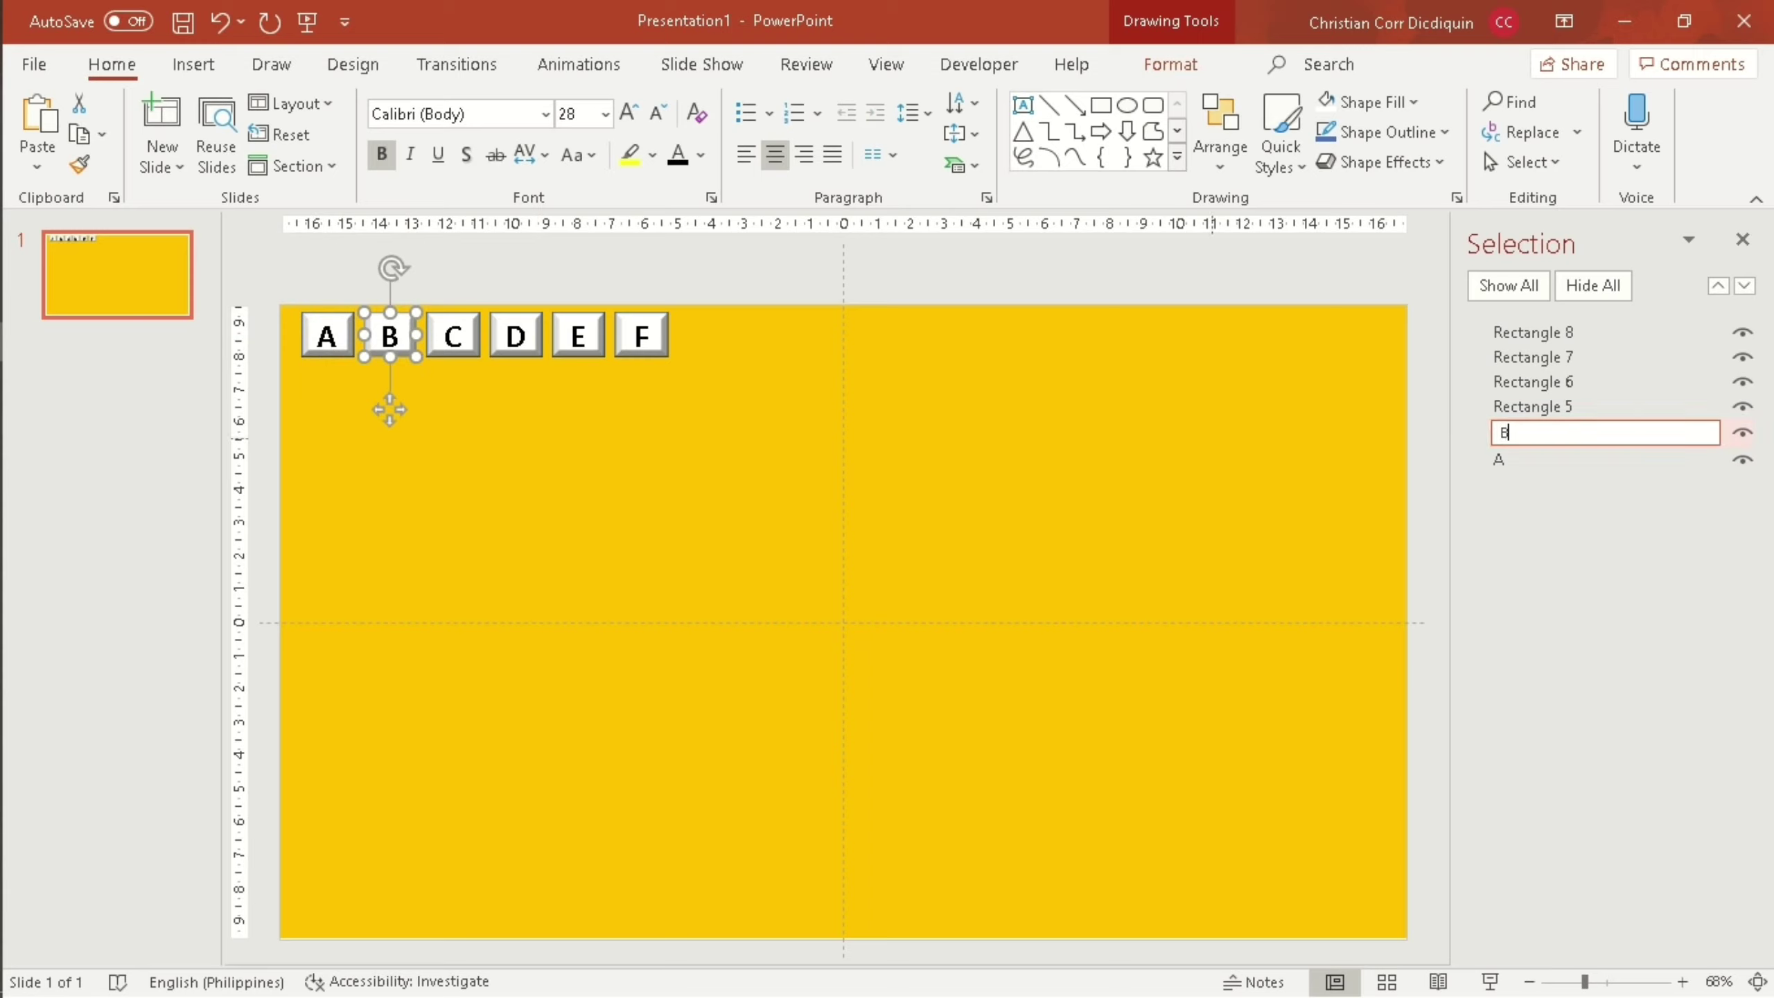
pyautogui.click(461, 341)
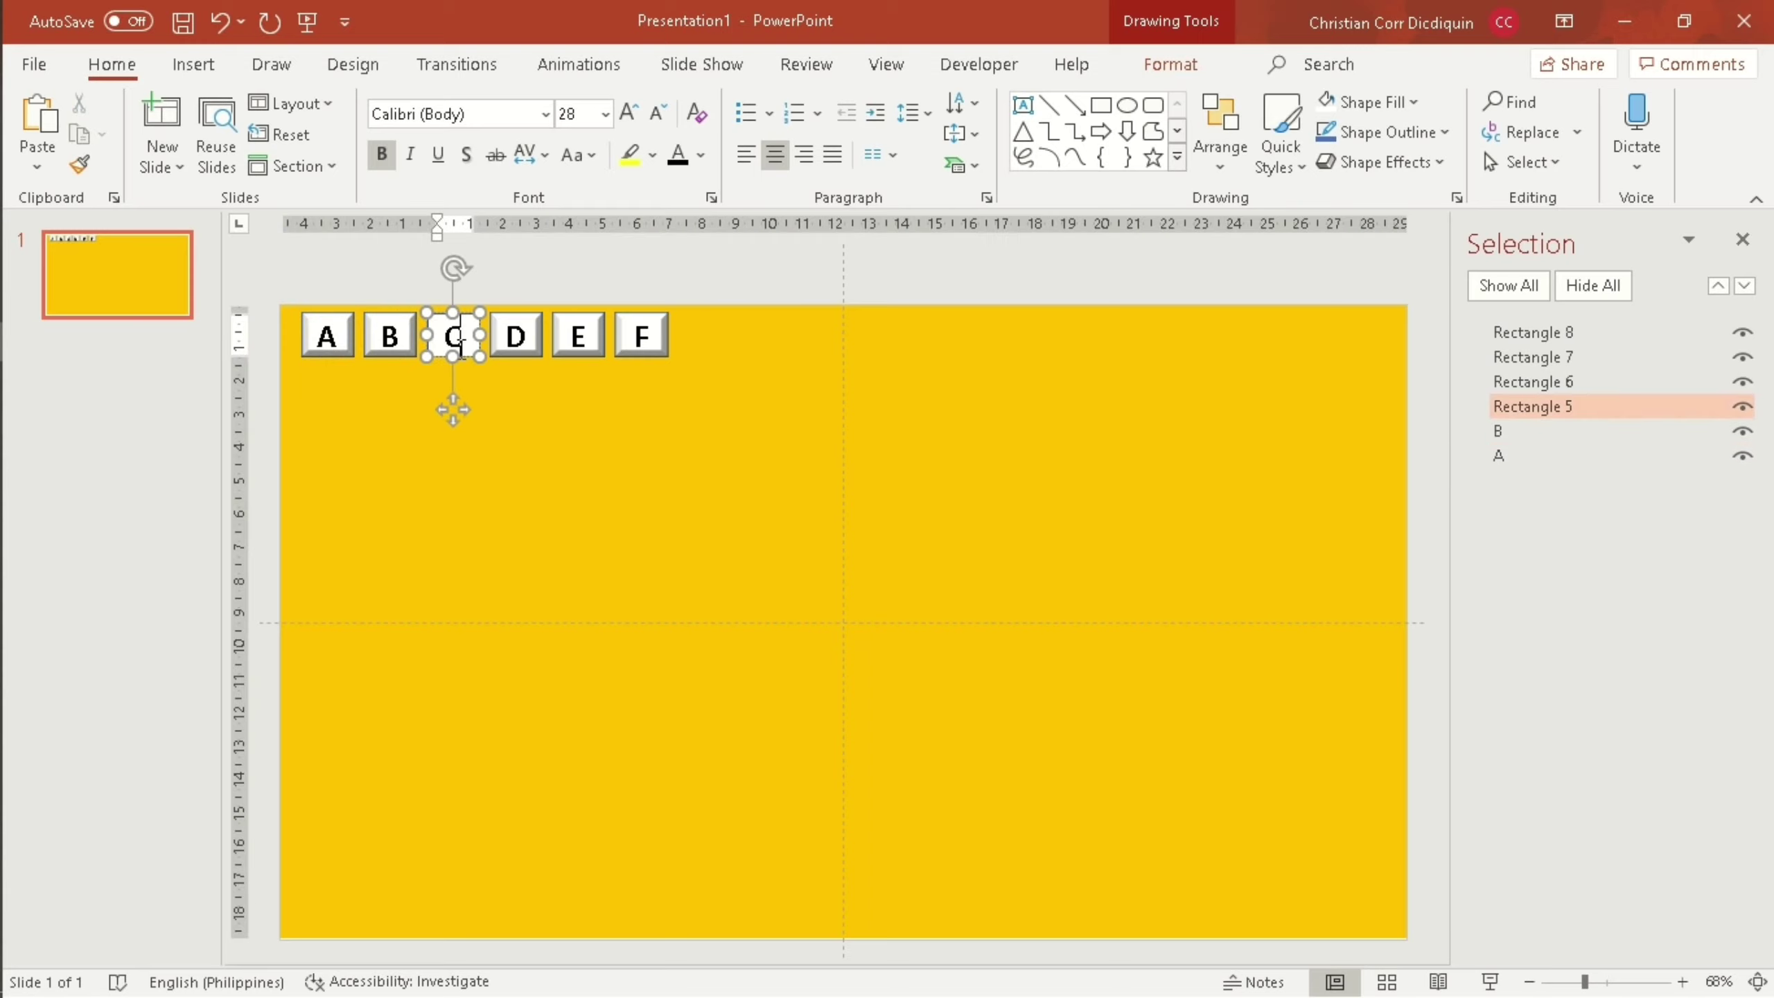
pyautogui.doubleClick(1544, 408)
pyautogui.write('C')
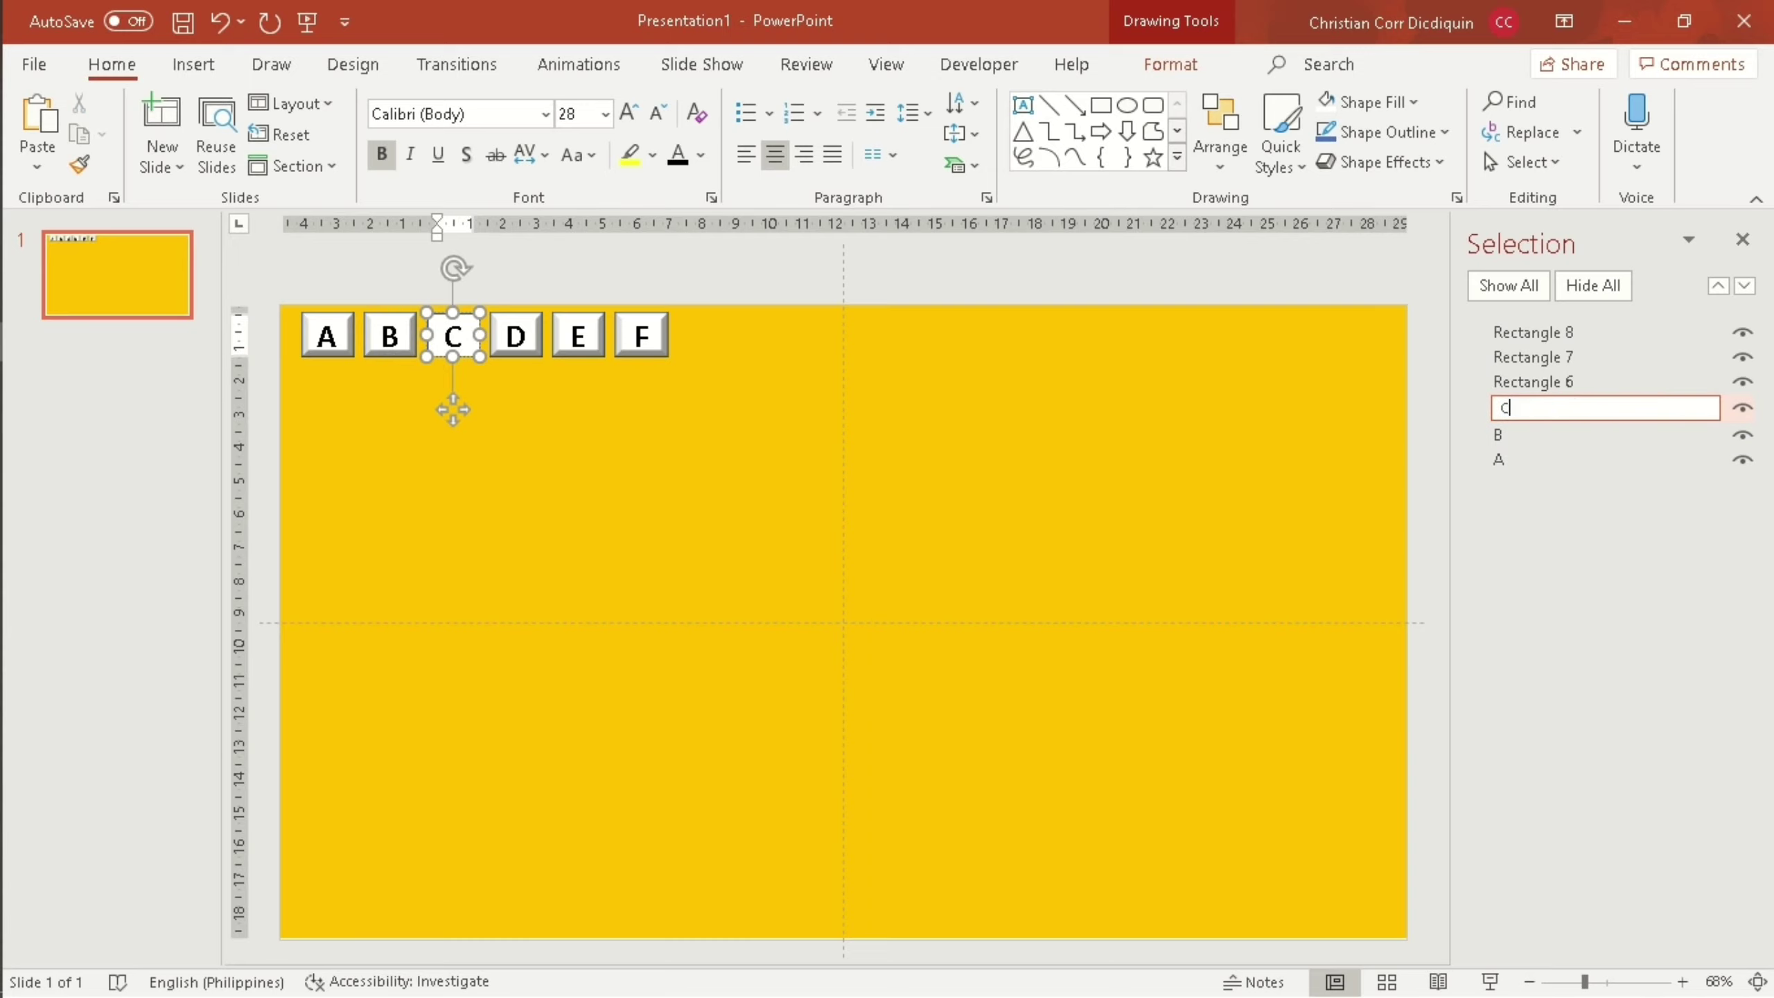
pyautogui.click(528, 350)
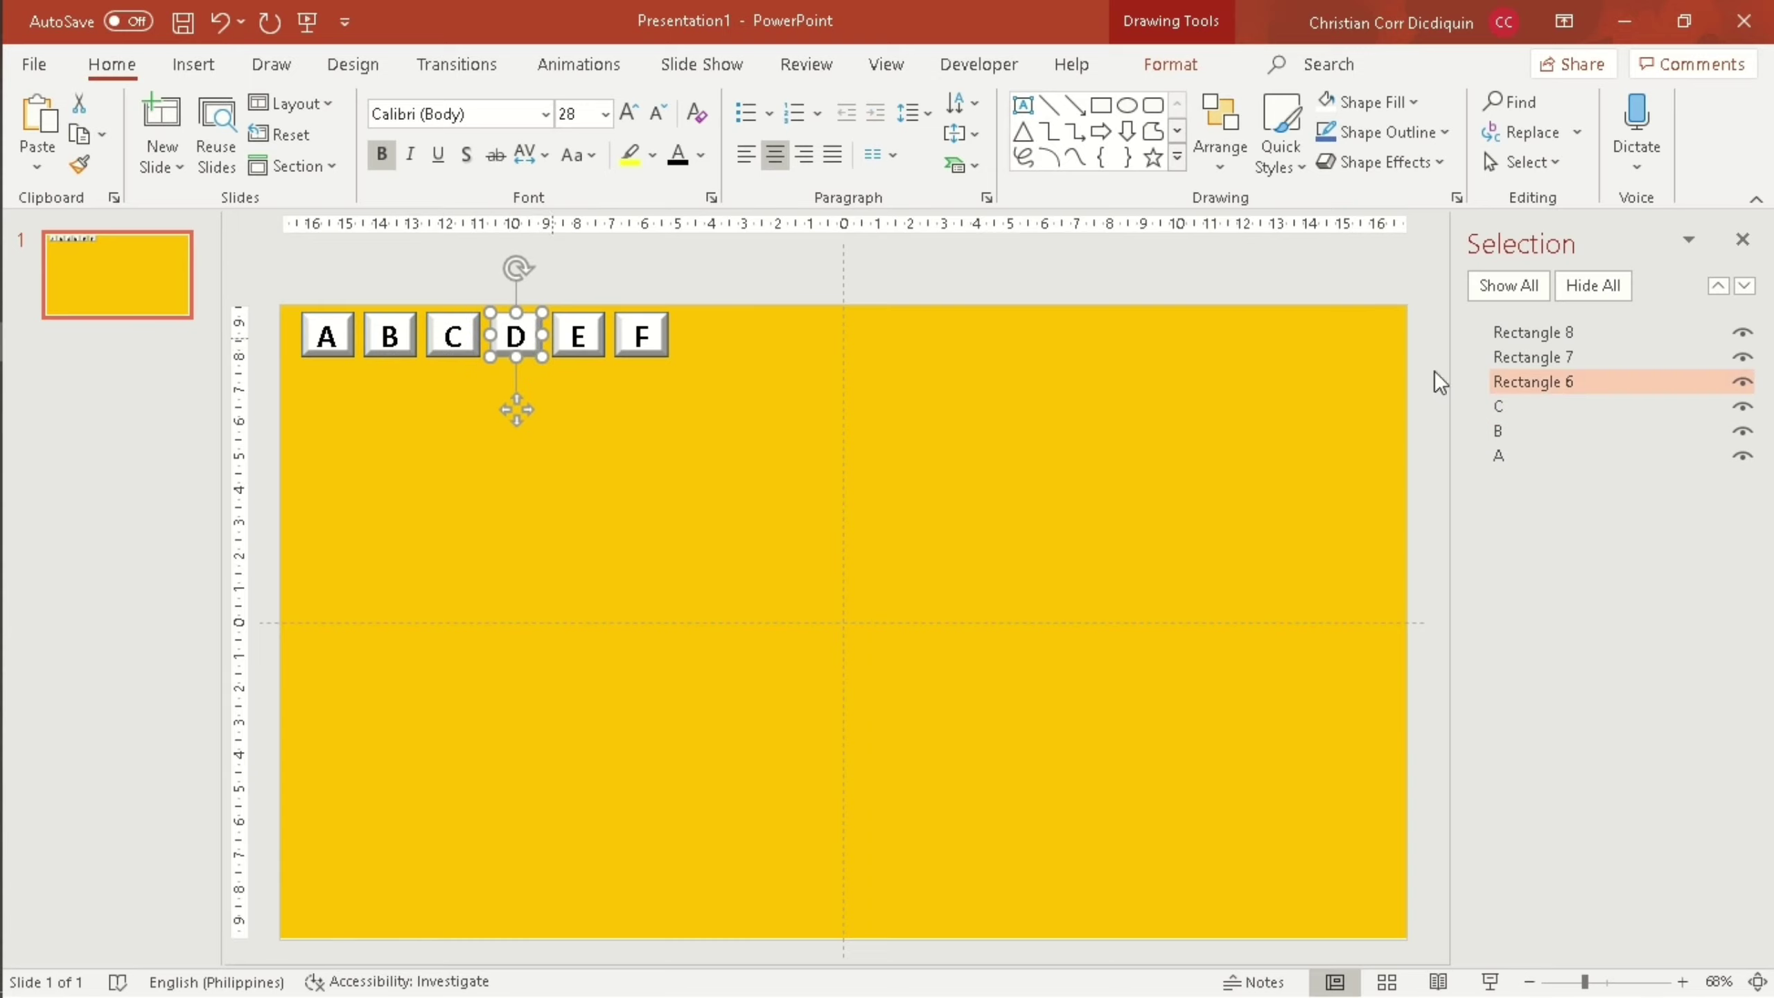
# Rename the remaining button shapes D, E and F.
pyautogui.doubleClick(1565, 382)
pyautogui.write('D')
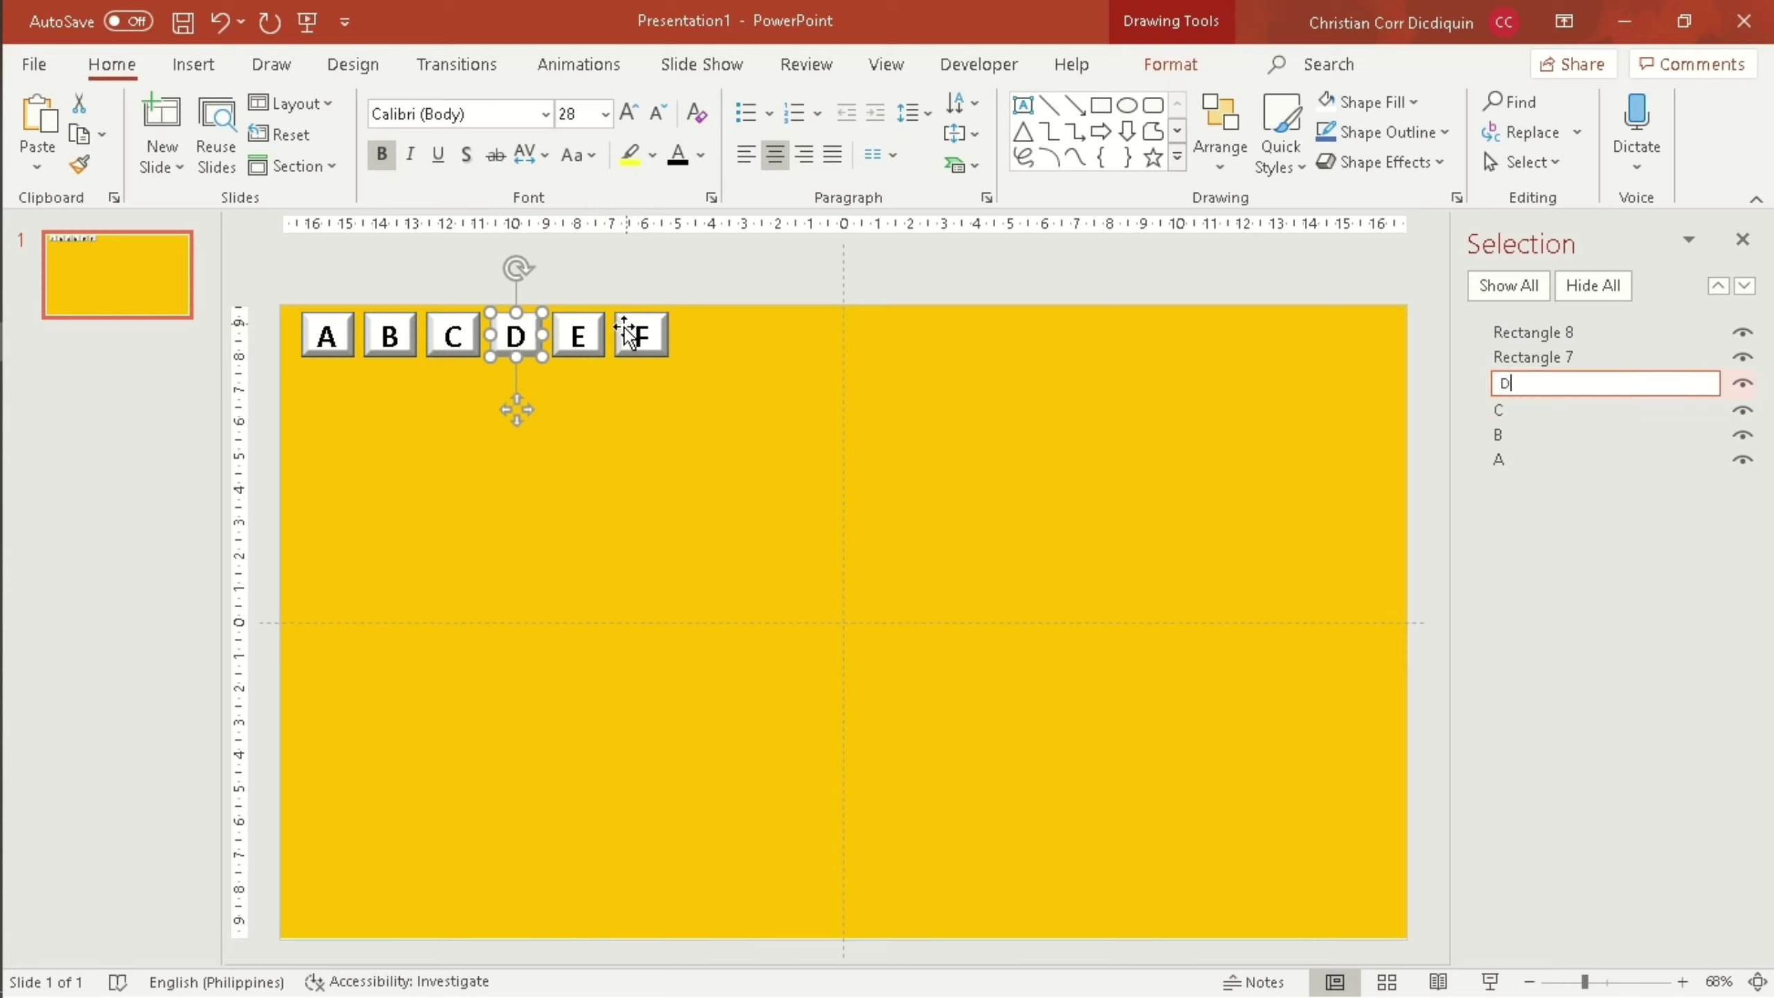
pyautogui.click(1689, 357)
pyautogui.doubleClick(1690, 357)
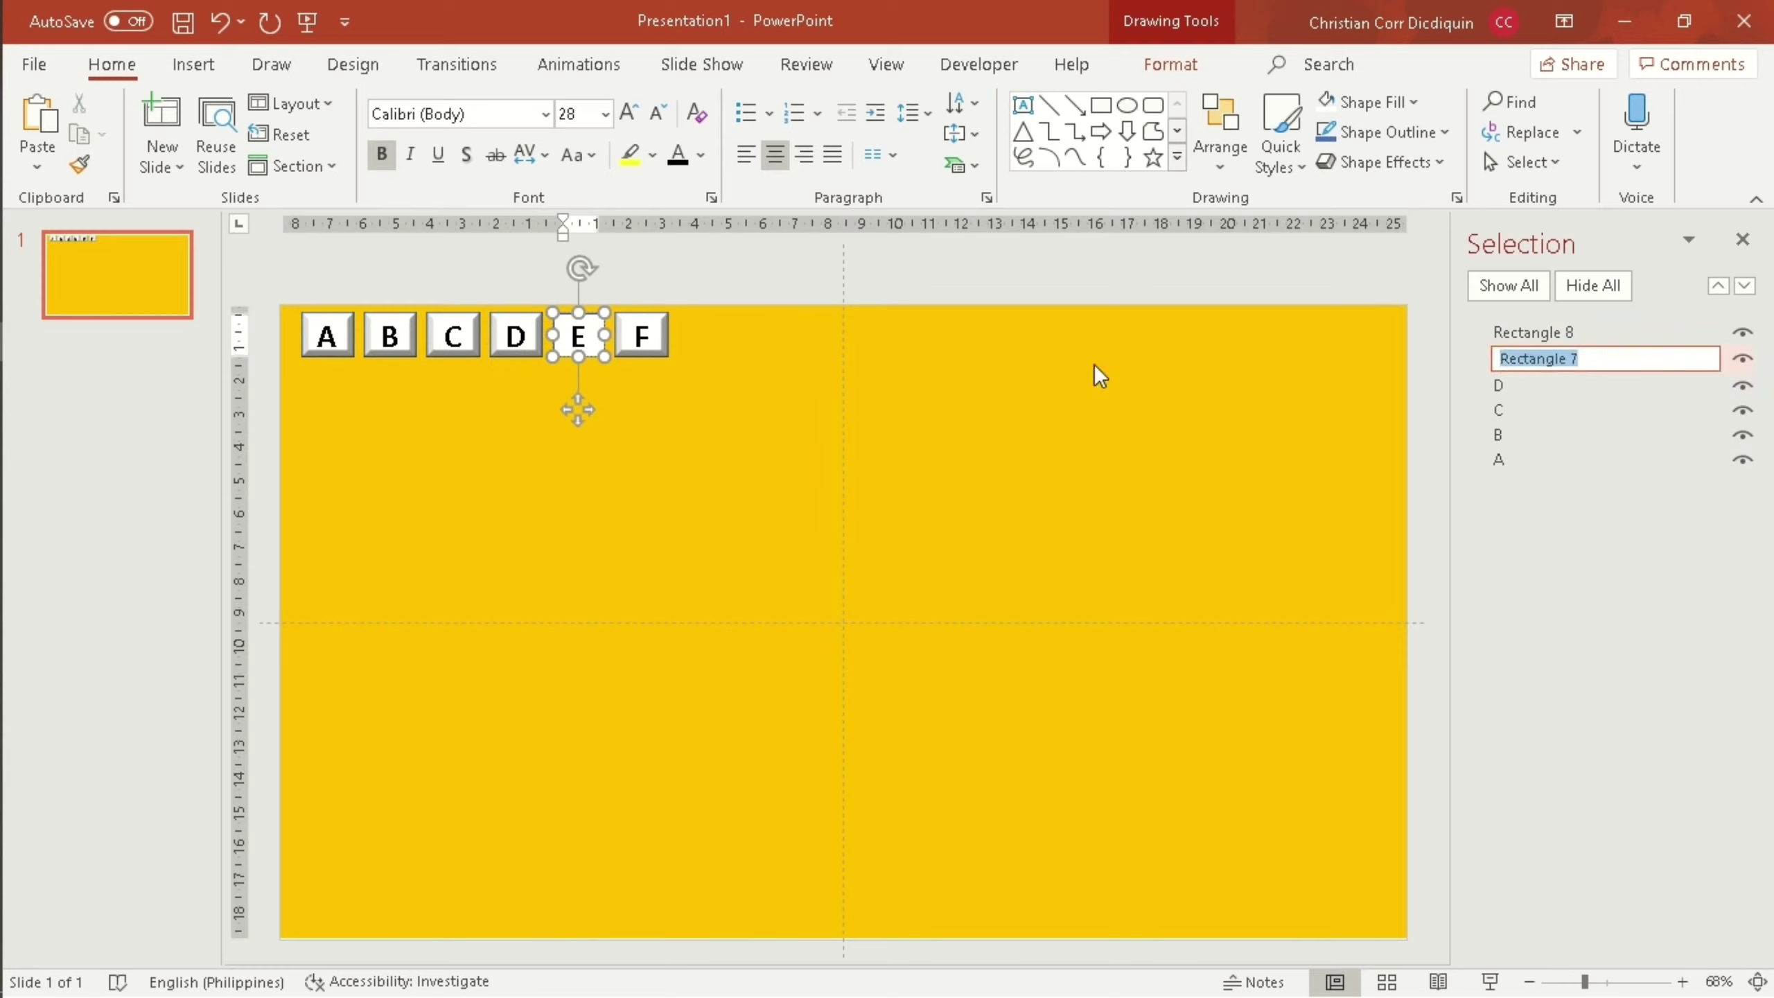
pyautogui.write('E')
pyautogui.click(651, 343)
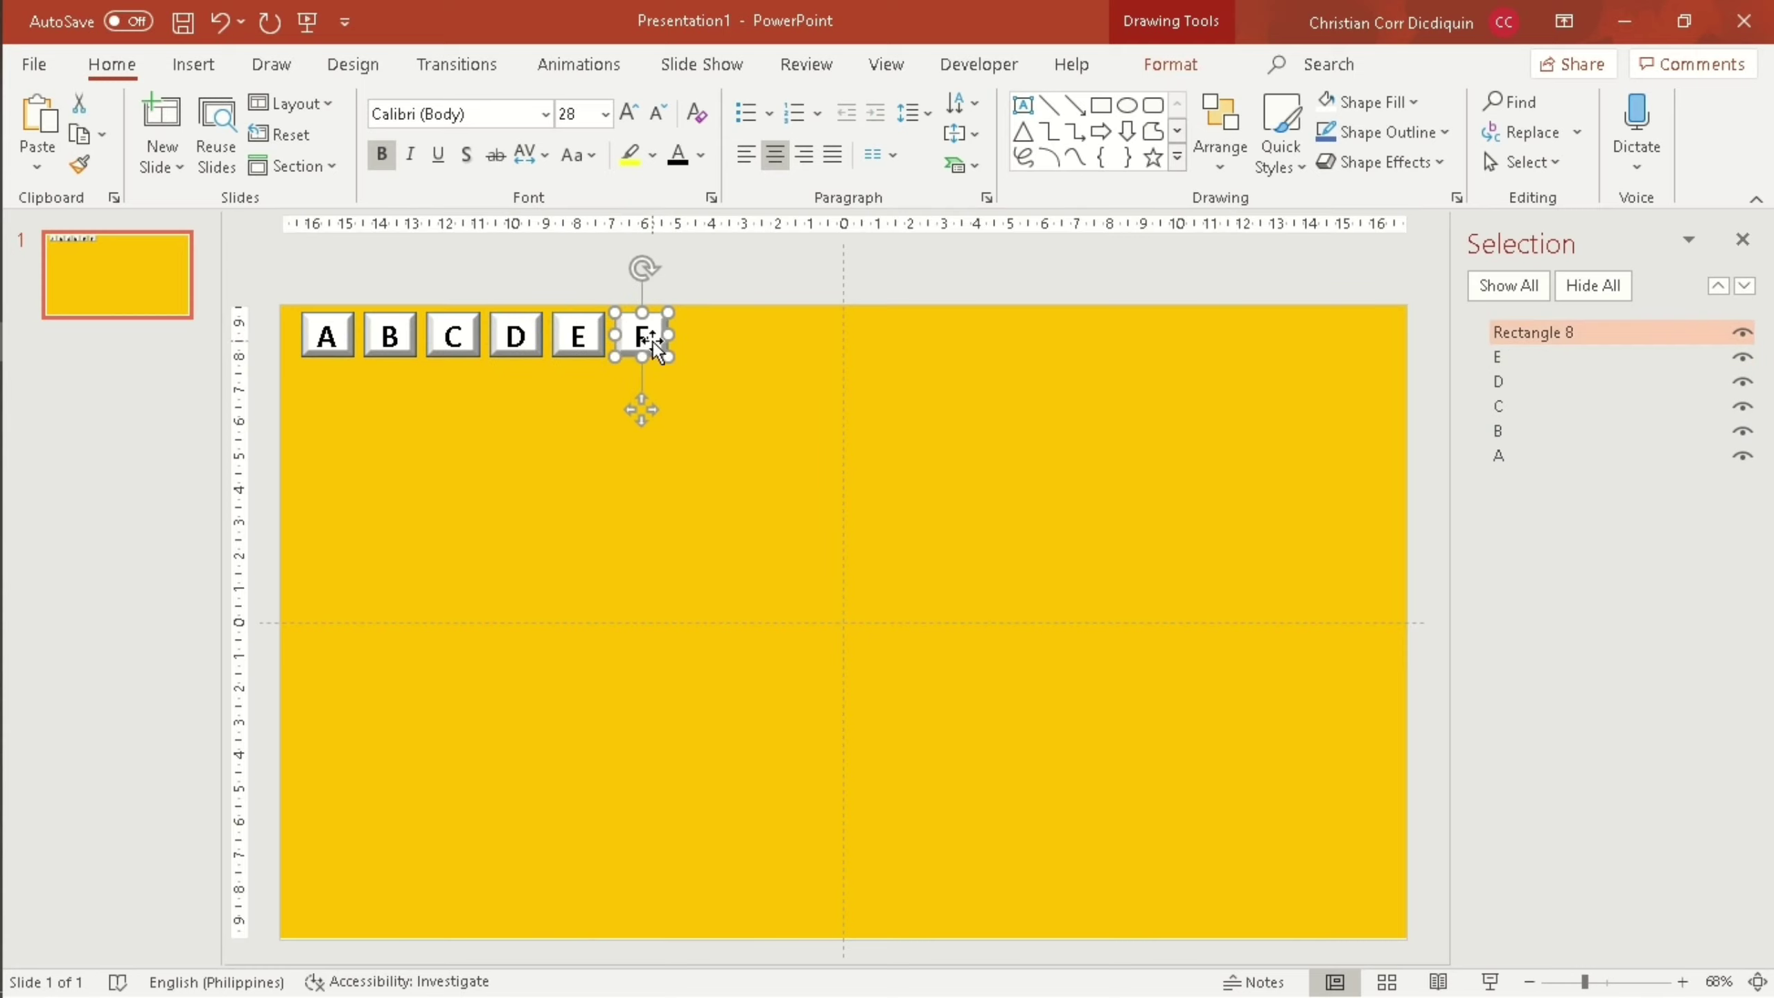
pyautogui.doubleClick(1642, 333)
pyautogui.write('F')
pyautogui.click(429, 463)
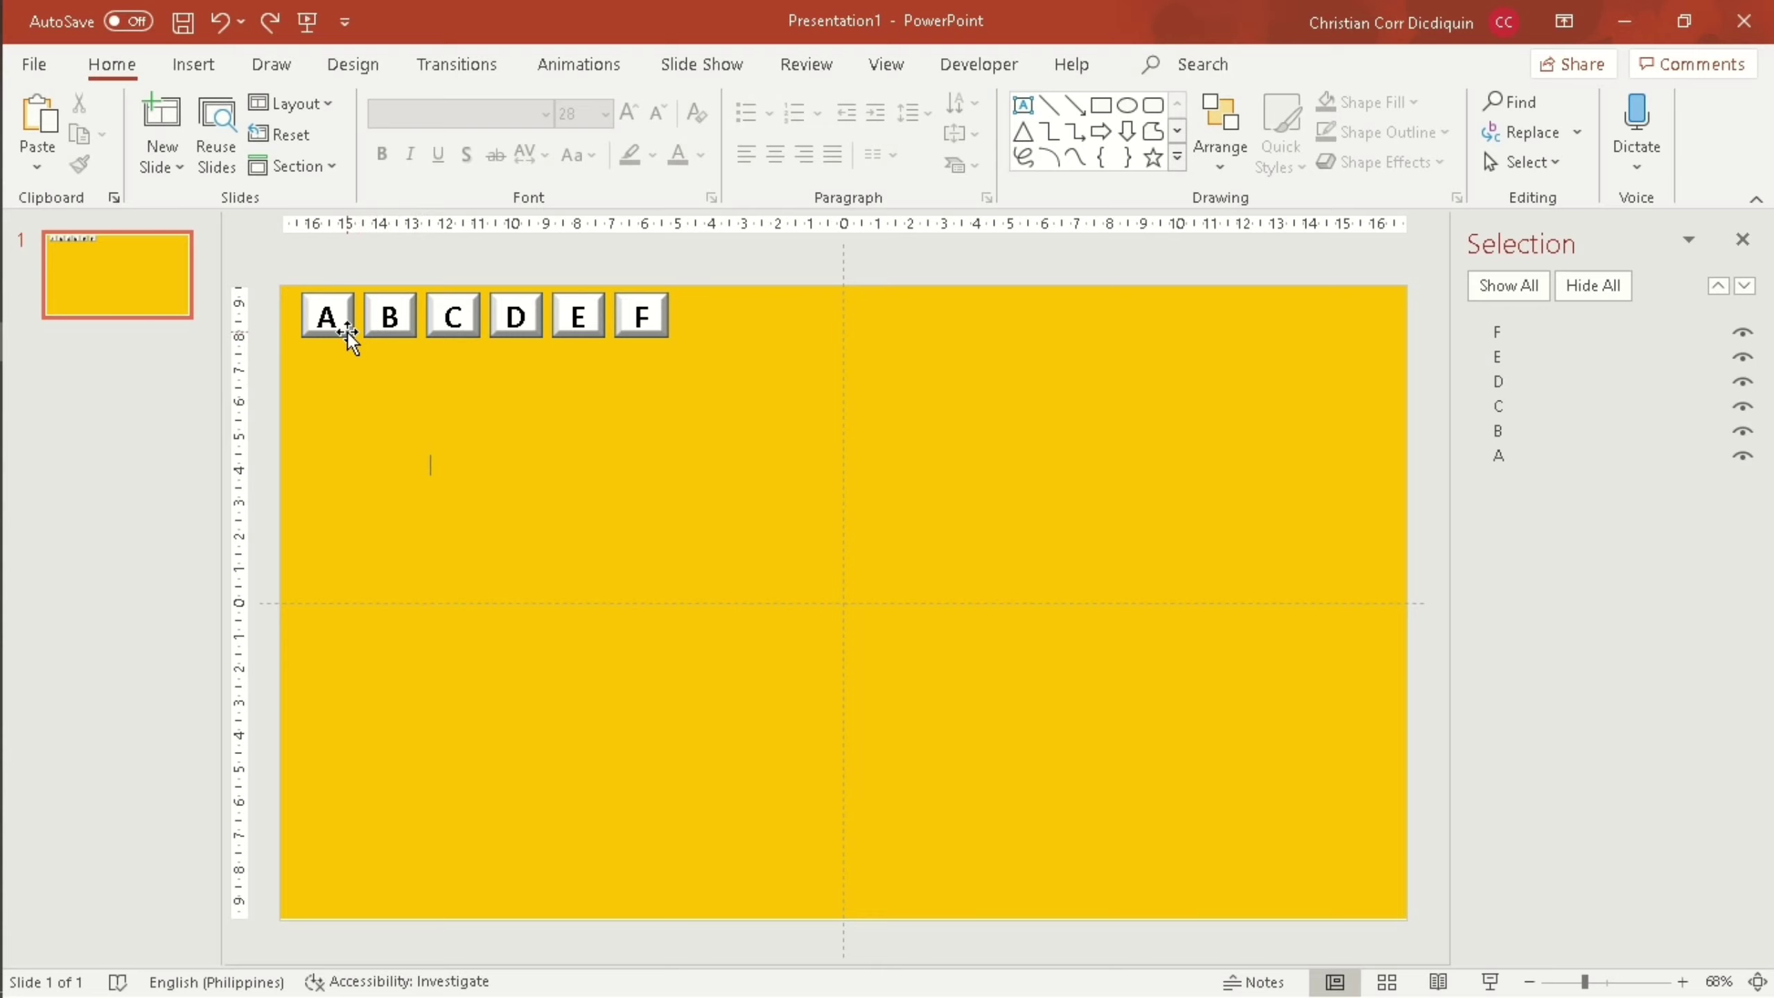
# Close the Selection Pane and place a letterless copy of the A button below the row.
pyautogui.click(1742, 239)
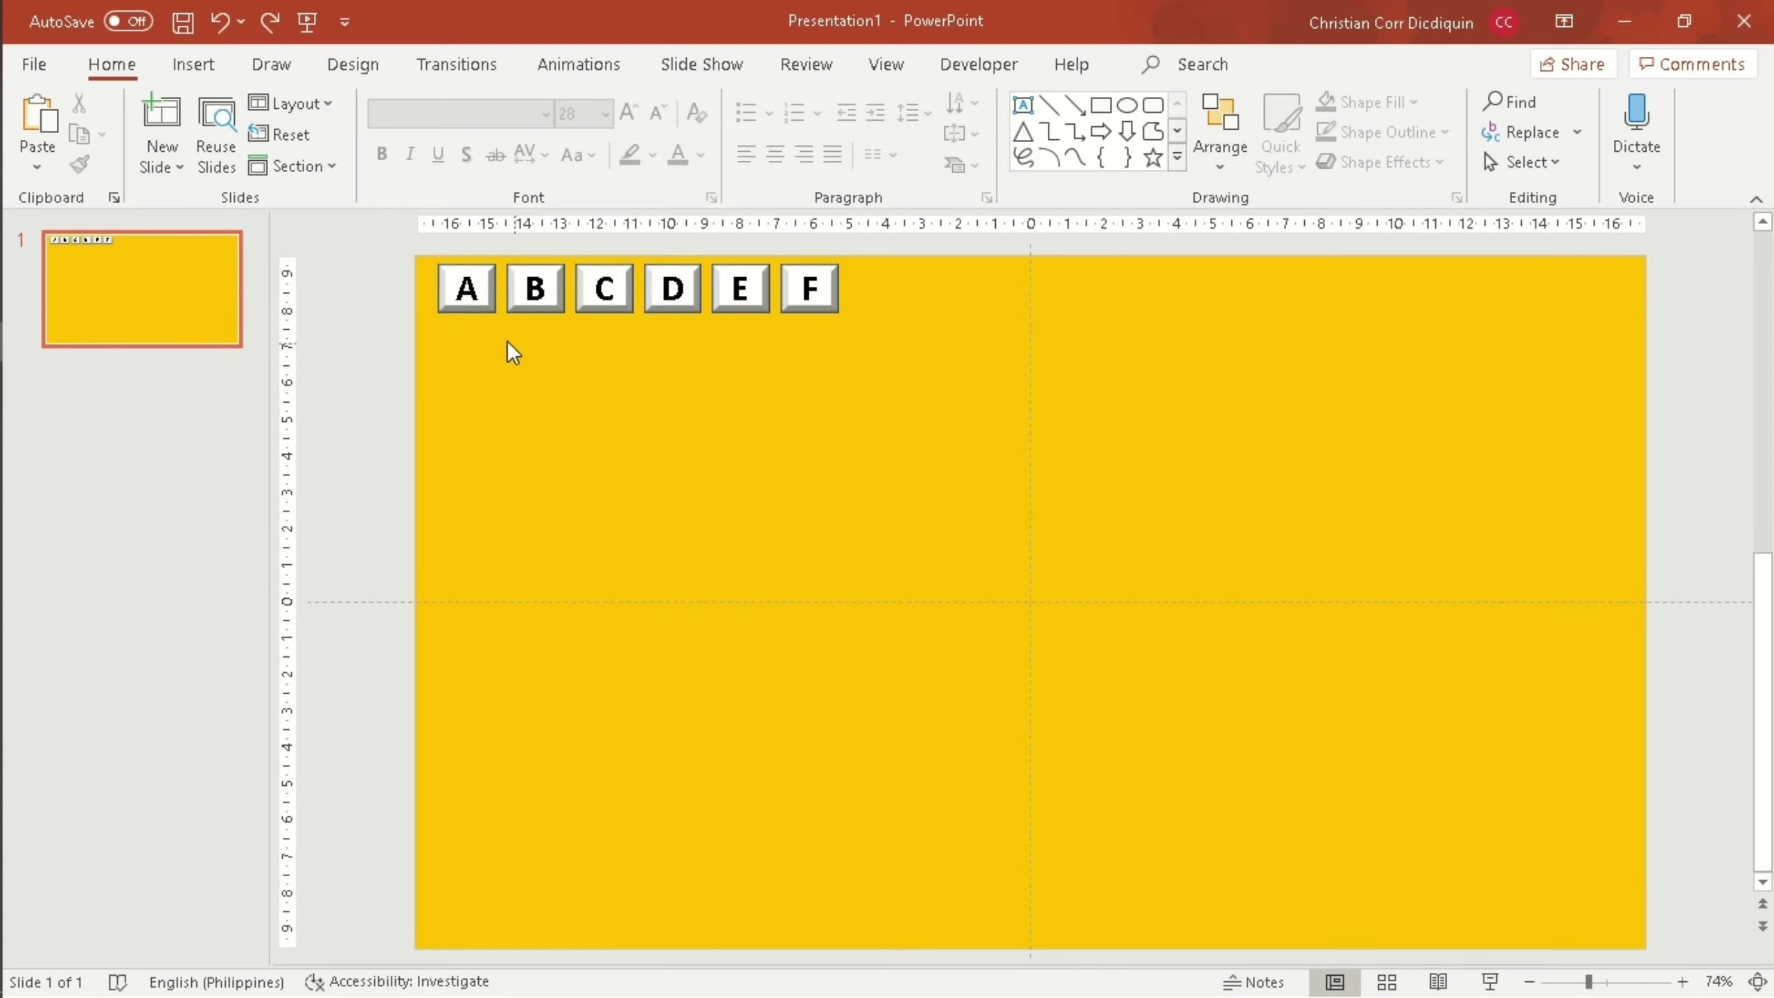
pyautogui.click(483, 309)
pyautogui.hotkey('ctrl', 'd')
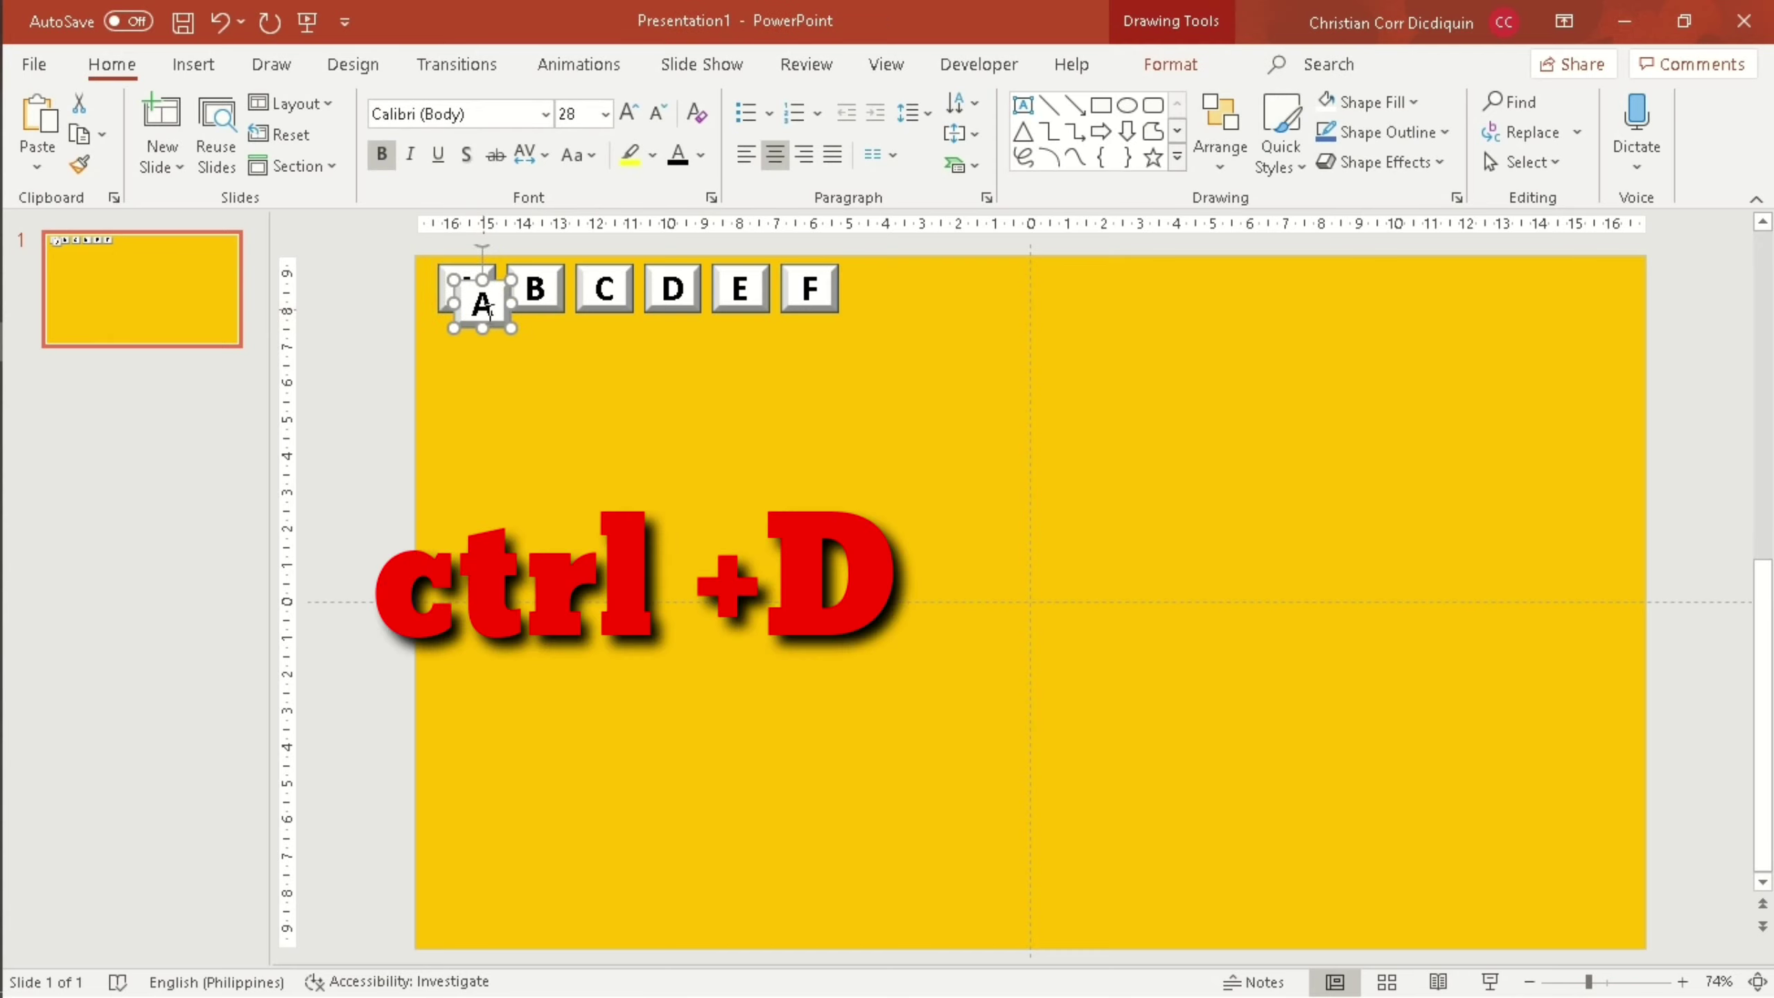
pyautogui.moveTo(499, 324)
pyautogui.mouseDown()
pyautogui.moveTo(483, 419)
pyautogui.moveTo(508, 473)
pyautogui.mouseUp()
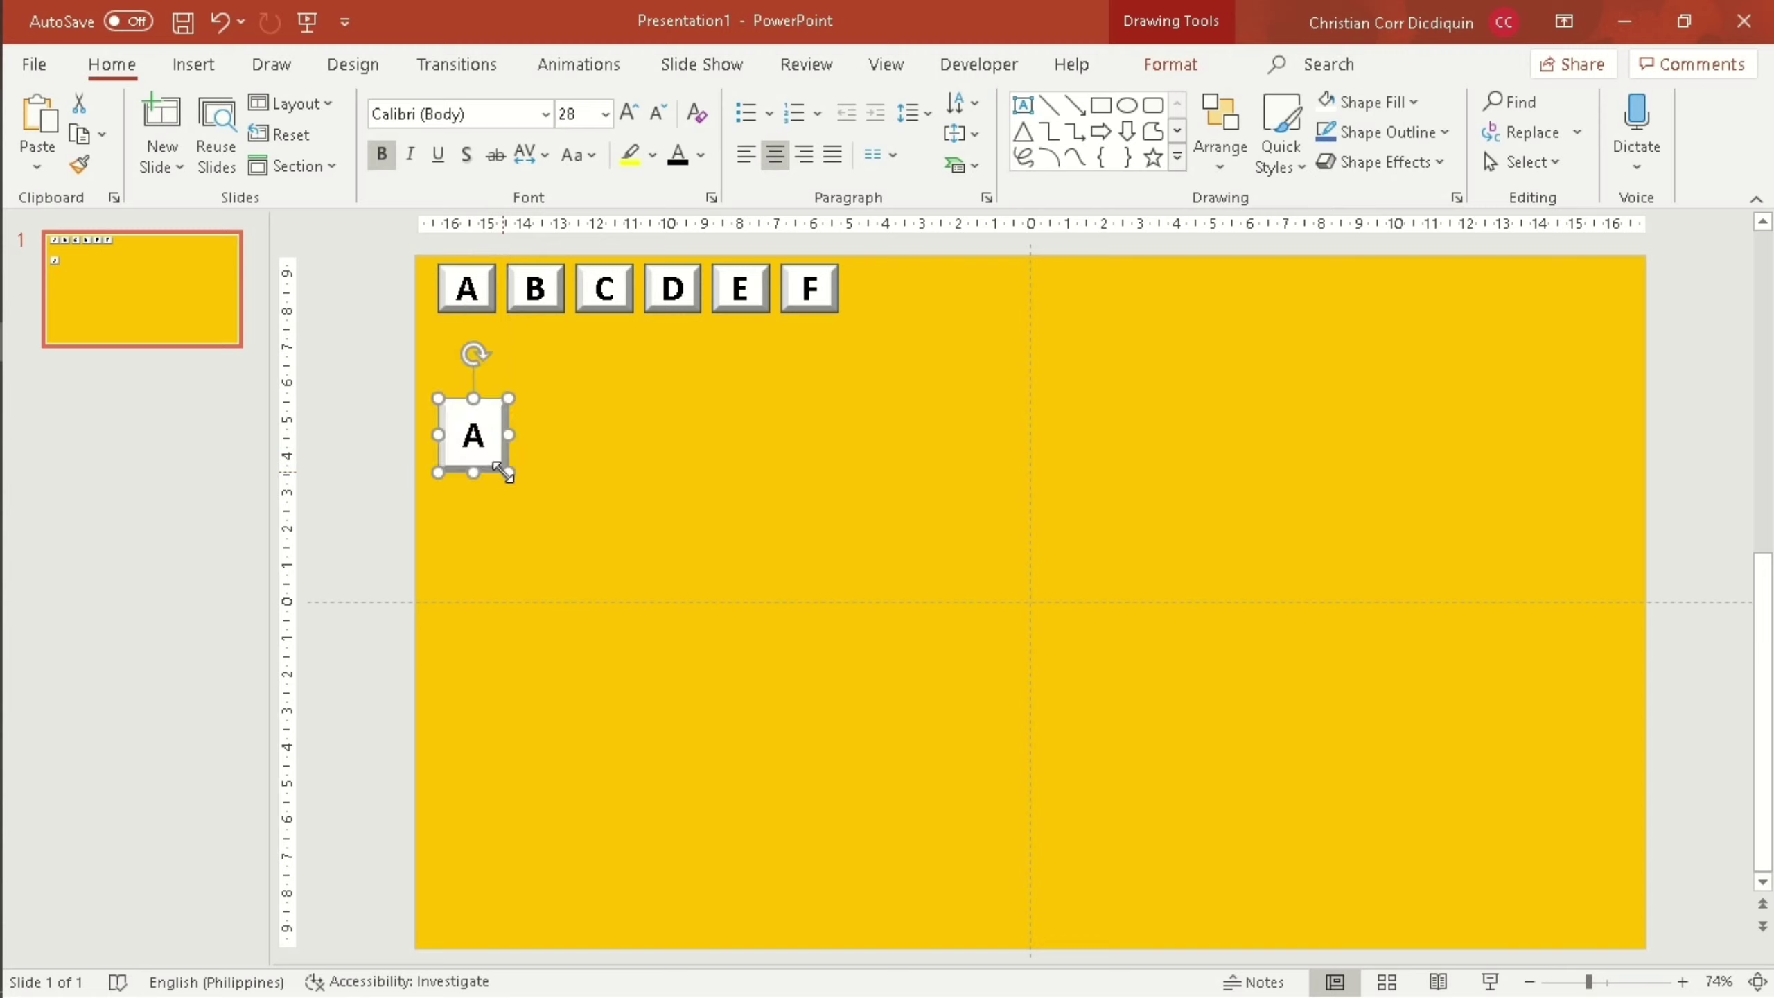
pyautogui.doubleClick(475, 434)
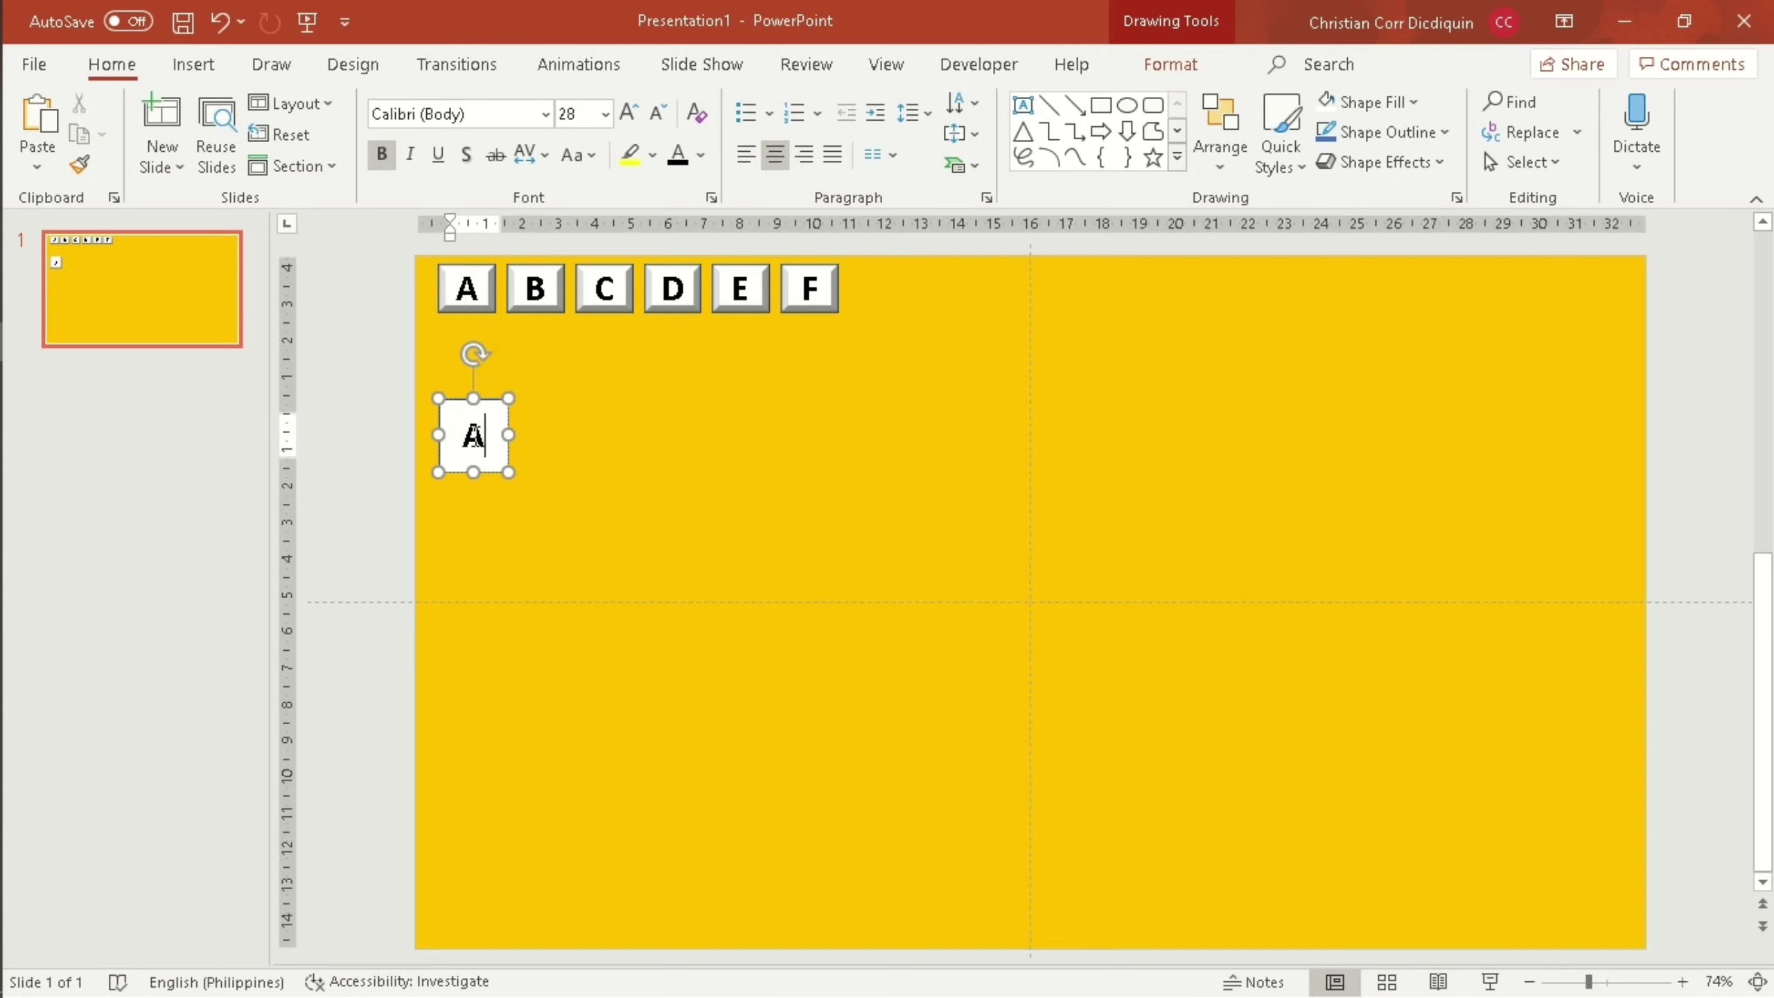
pyautogui.press('BackSpace')
pyautogui.click(568, 540)
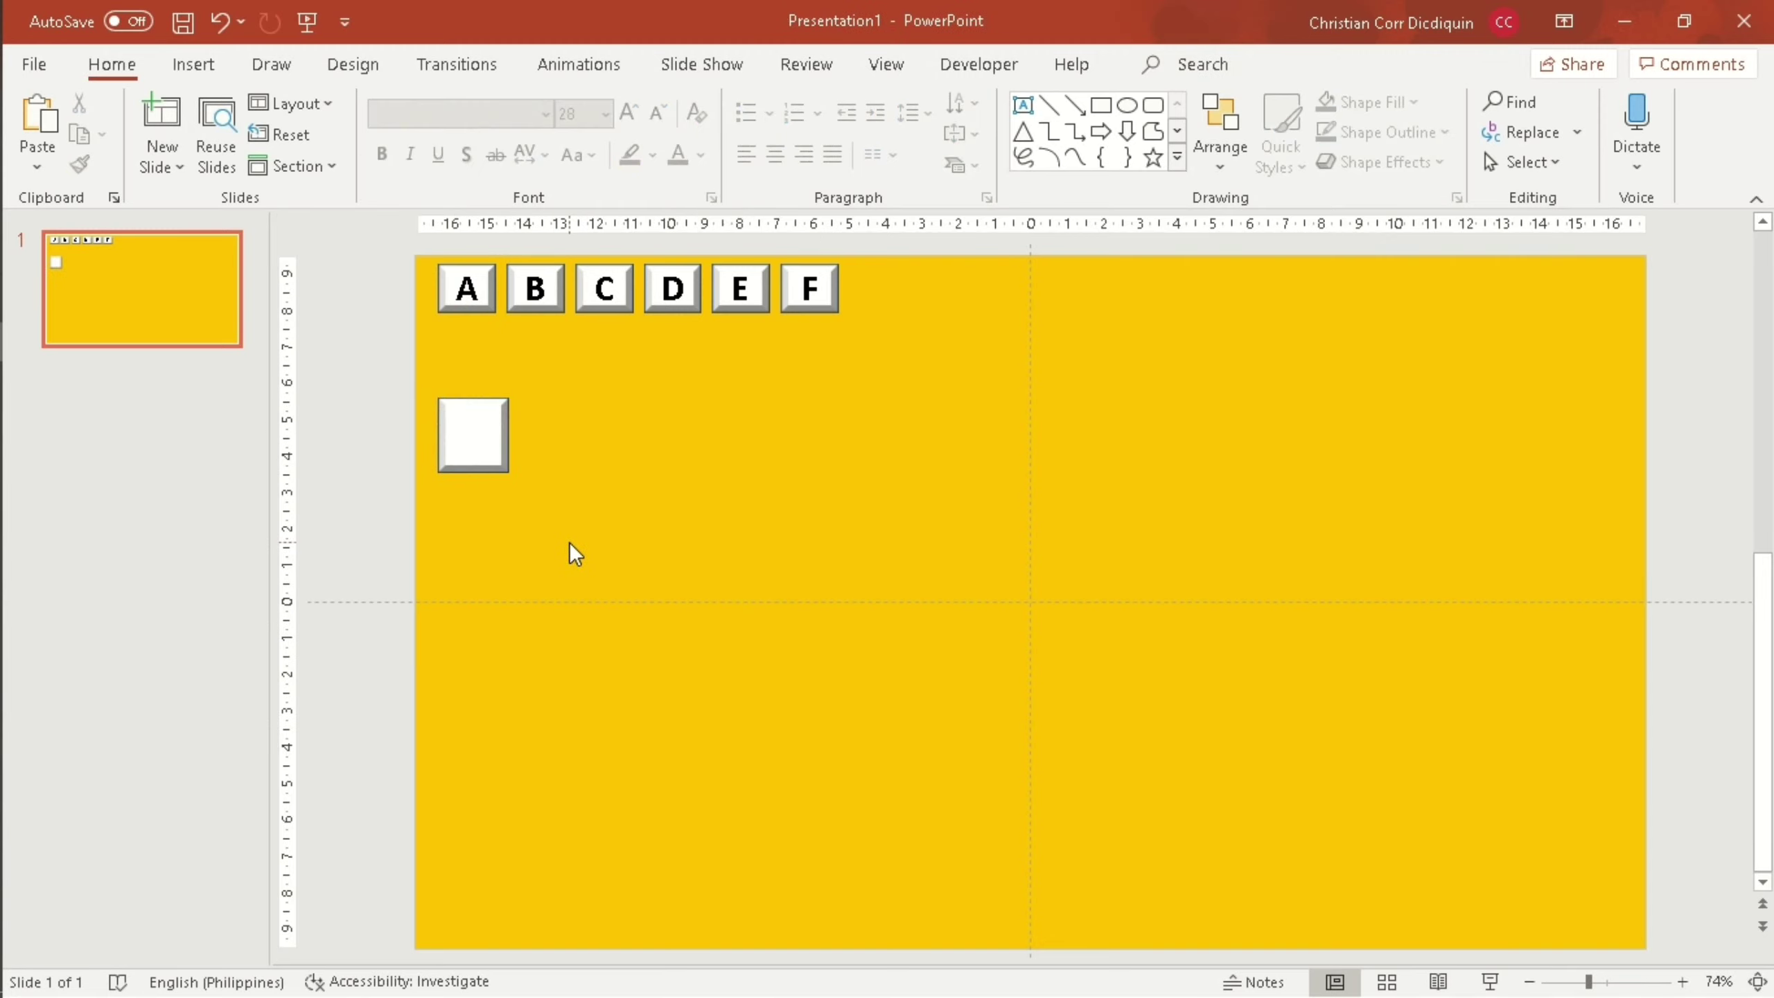
pyautogui.click(498, 453)
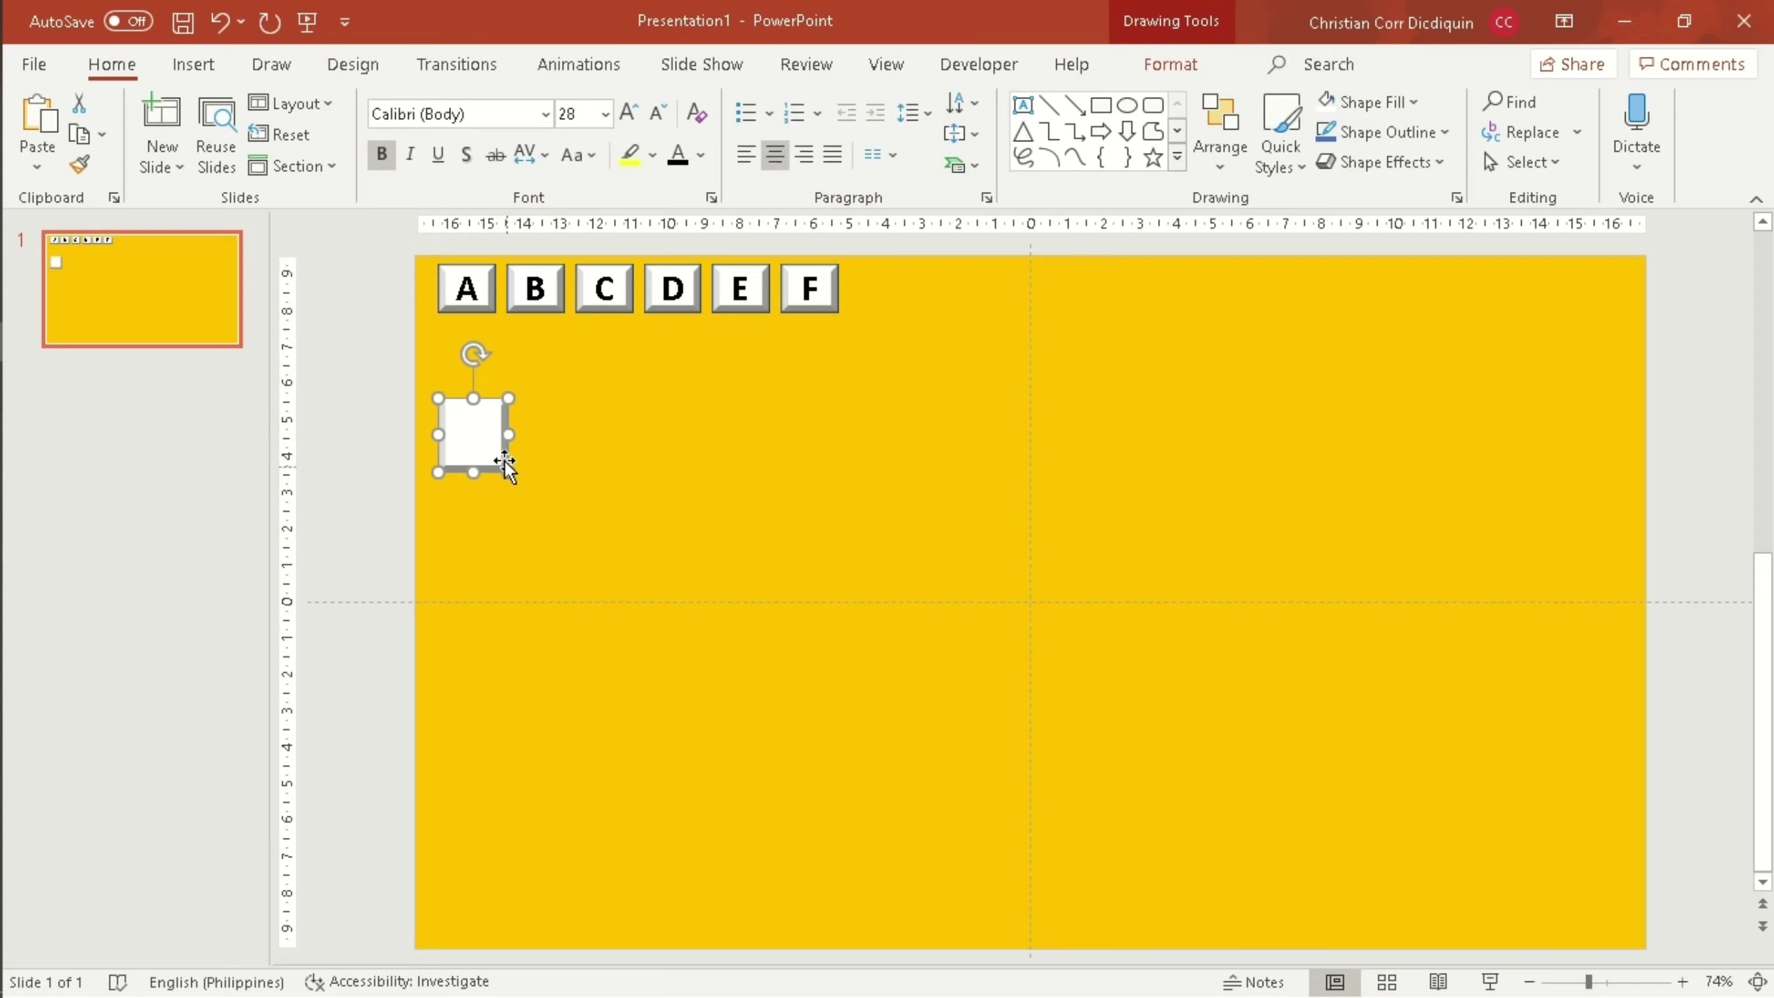
# Enlarge the blank tile slightly.
pyautogui.moveTo(508, 473)
pyautogui.mouseDown()
pyautogui.moveTo(544, 487)
pyautogui.moveTo(533, 442)
pyautogui.mouseUp()
pyautogui.click(536, 518)
pyautogui.click(540, 474)
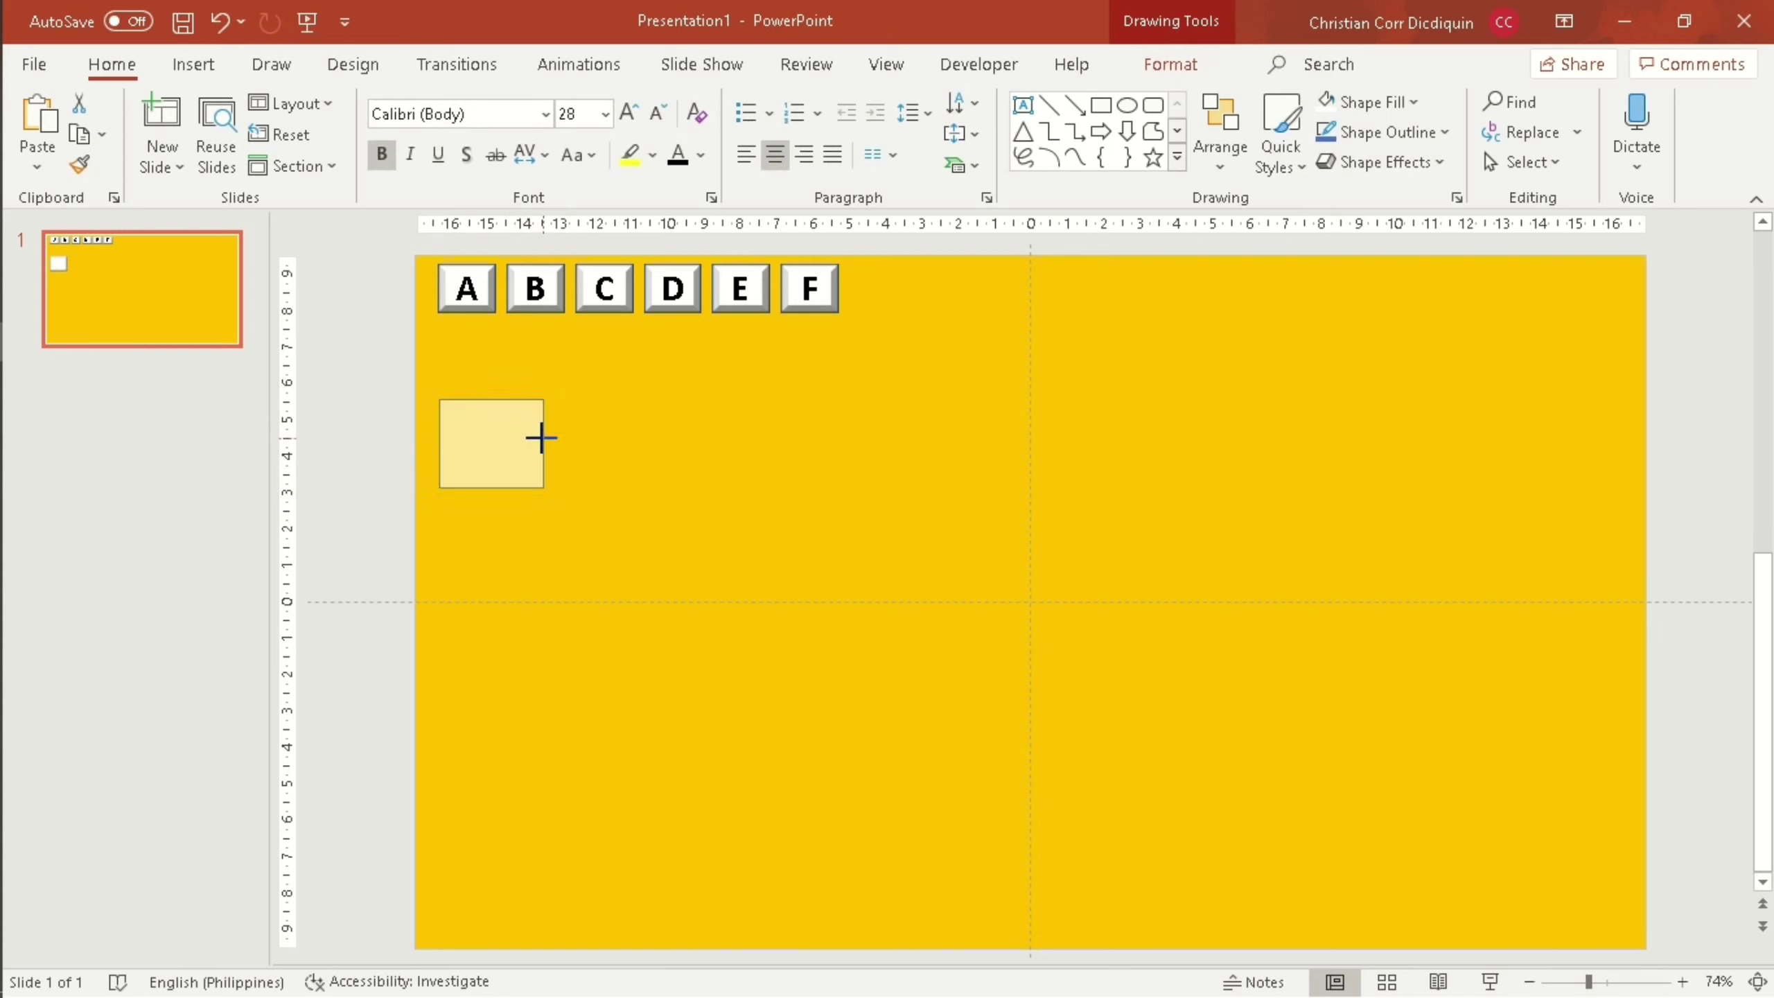
pyautogui.click(544, 538)
pyautogui.click(518, 476)
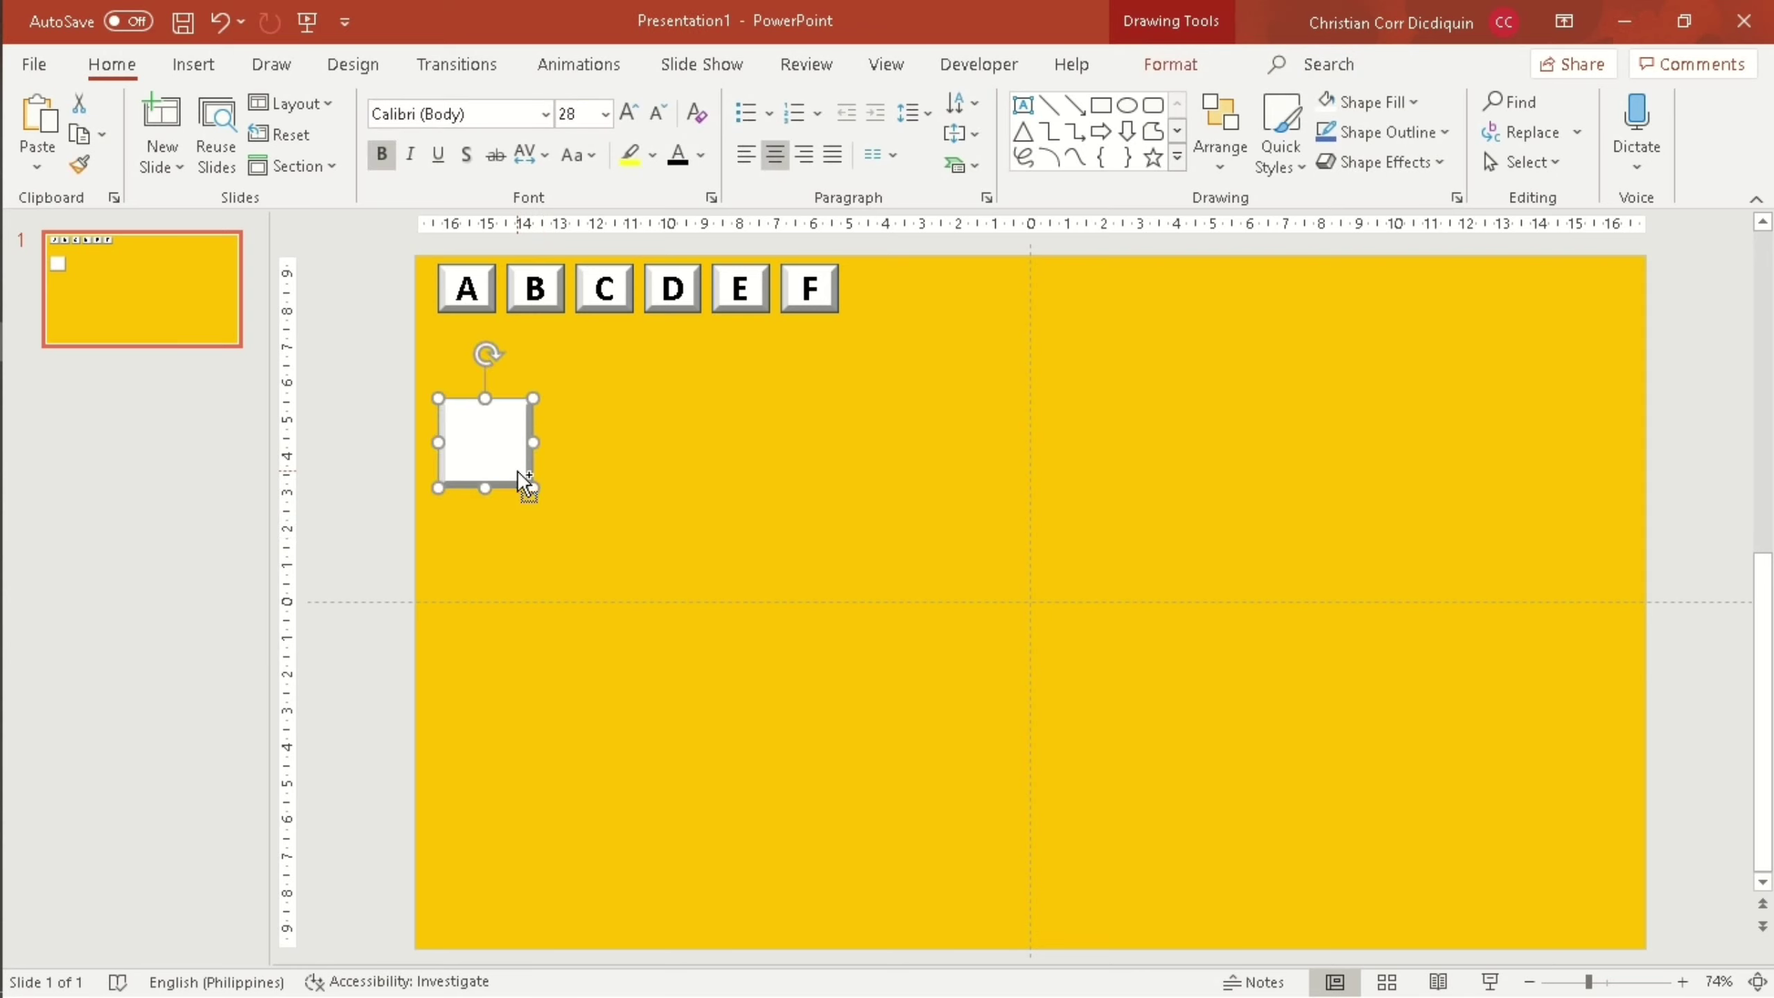
# Duplicate the tile across the slide, deleting the extra copy to leave eleven tiles.
pyautogui.hotkey('ctrl', 'd')
pyautogui.moveTo(530, 472); pyautogui.dragTo(618, 458)
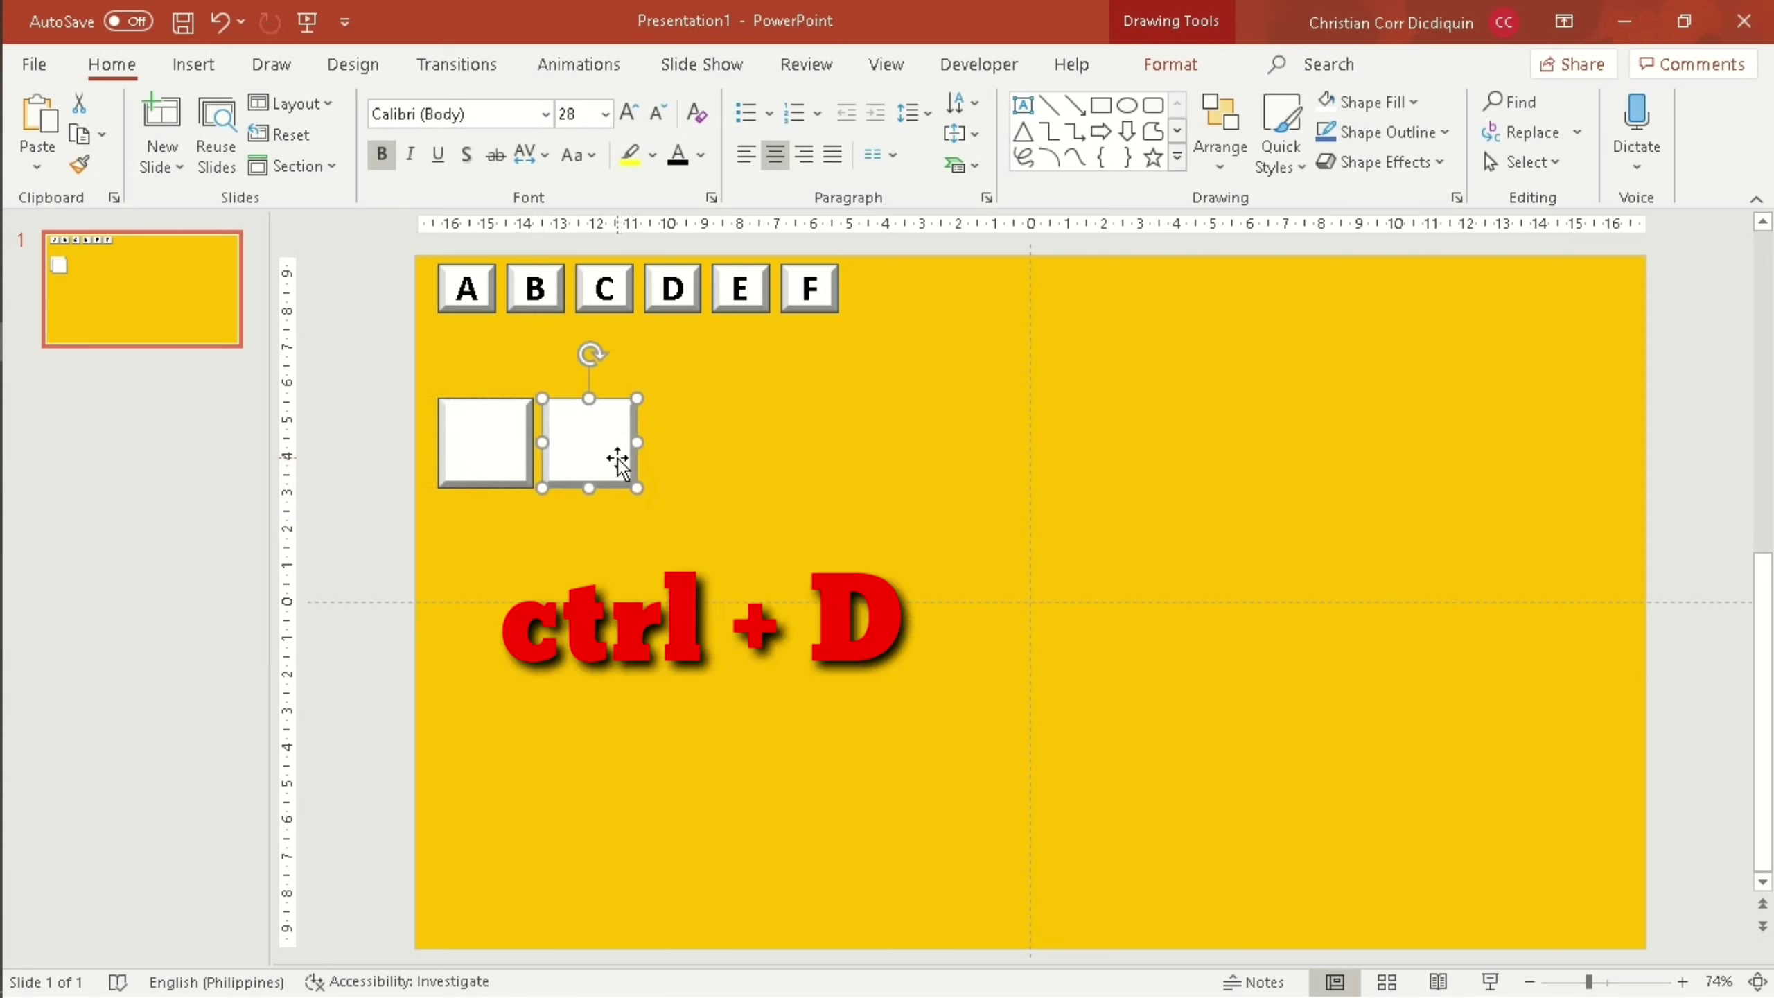
pyautogui.hotkey('ctrl', 'd')
pyautogui.hotkey('ctrl', 'd')
pyautogui.hotkey('ctrl', 'd')
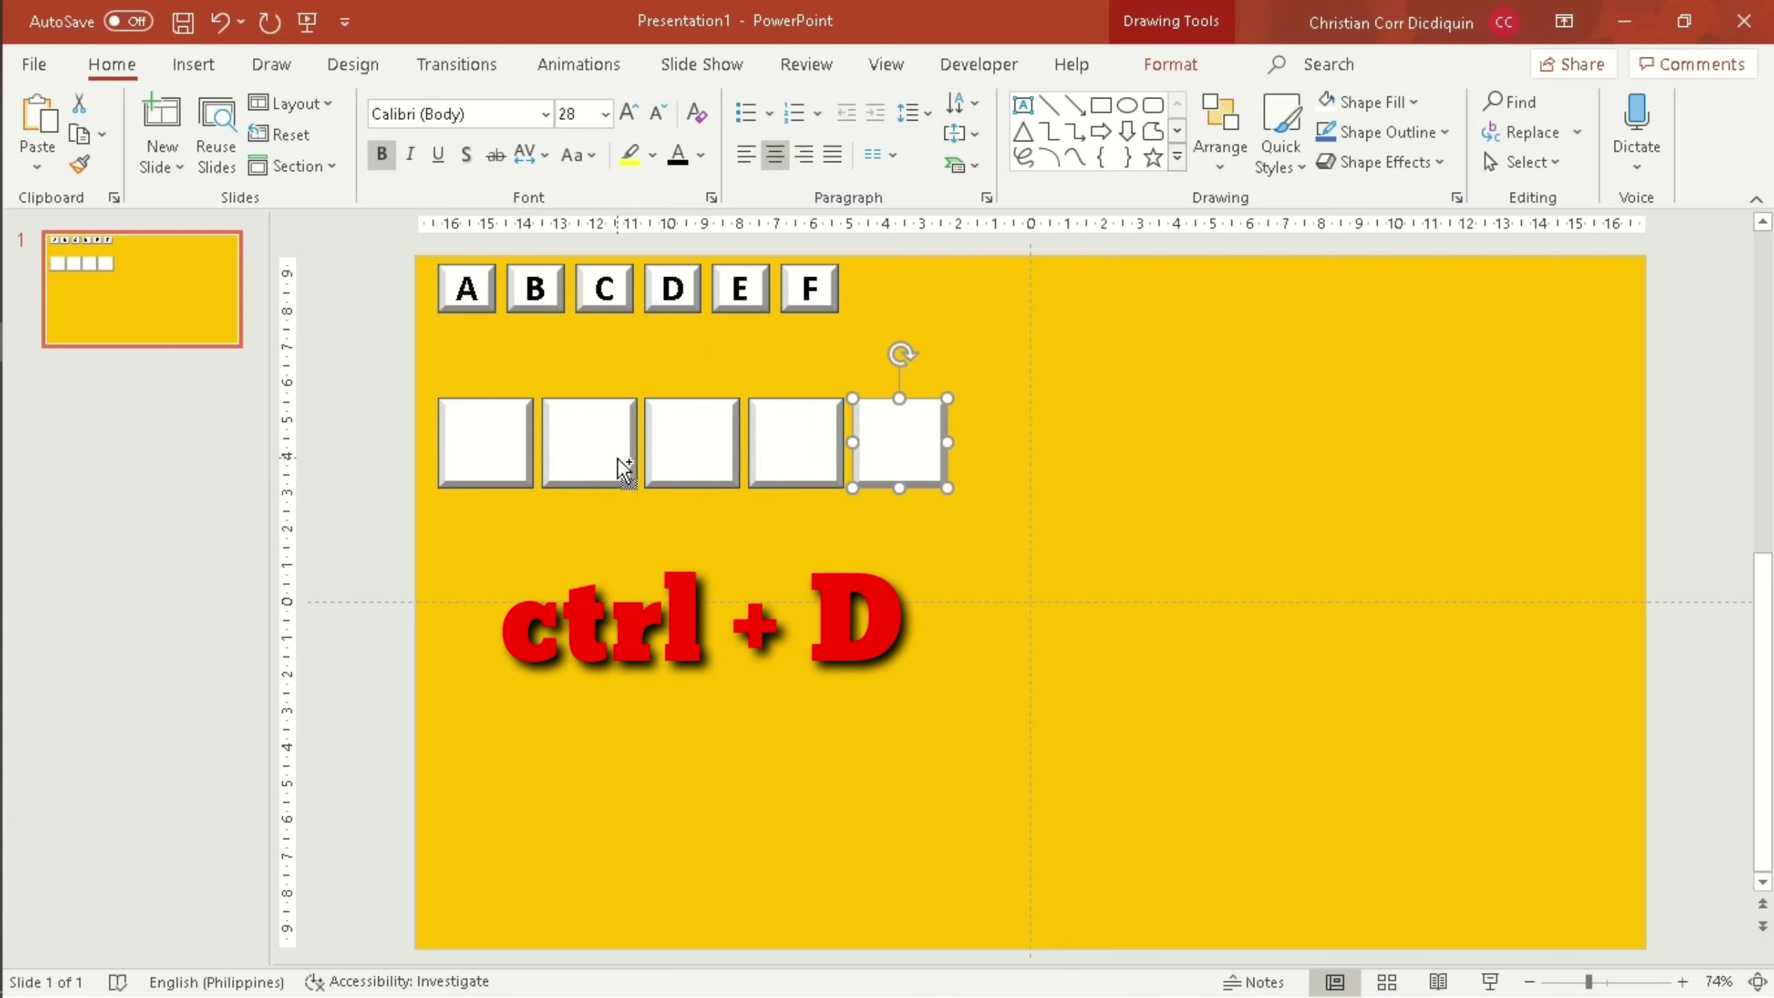
pyautogui.hotkey('ctrl', 'd')
pyautogui.hotkey('ctrl', 'd')
pyautogui.hotkey('ctrl', 'd')
pyautogui.hotkey('ctrl', 'd')
pyautogui.hotkey('ctrl', 'd')
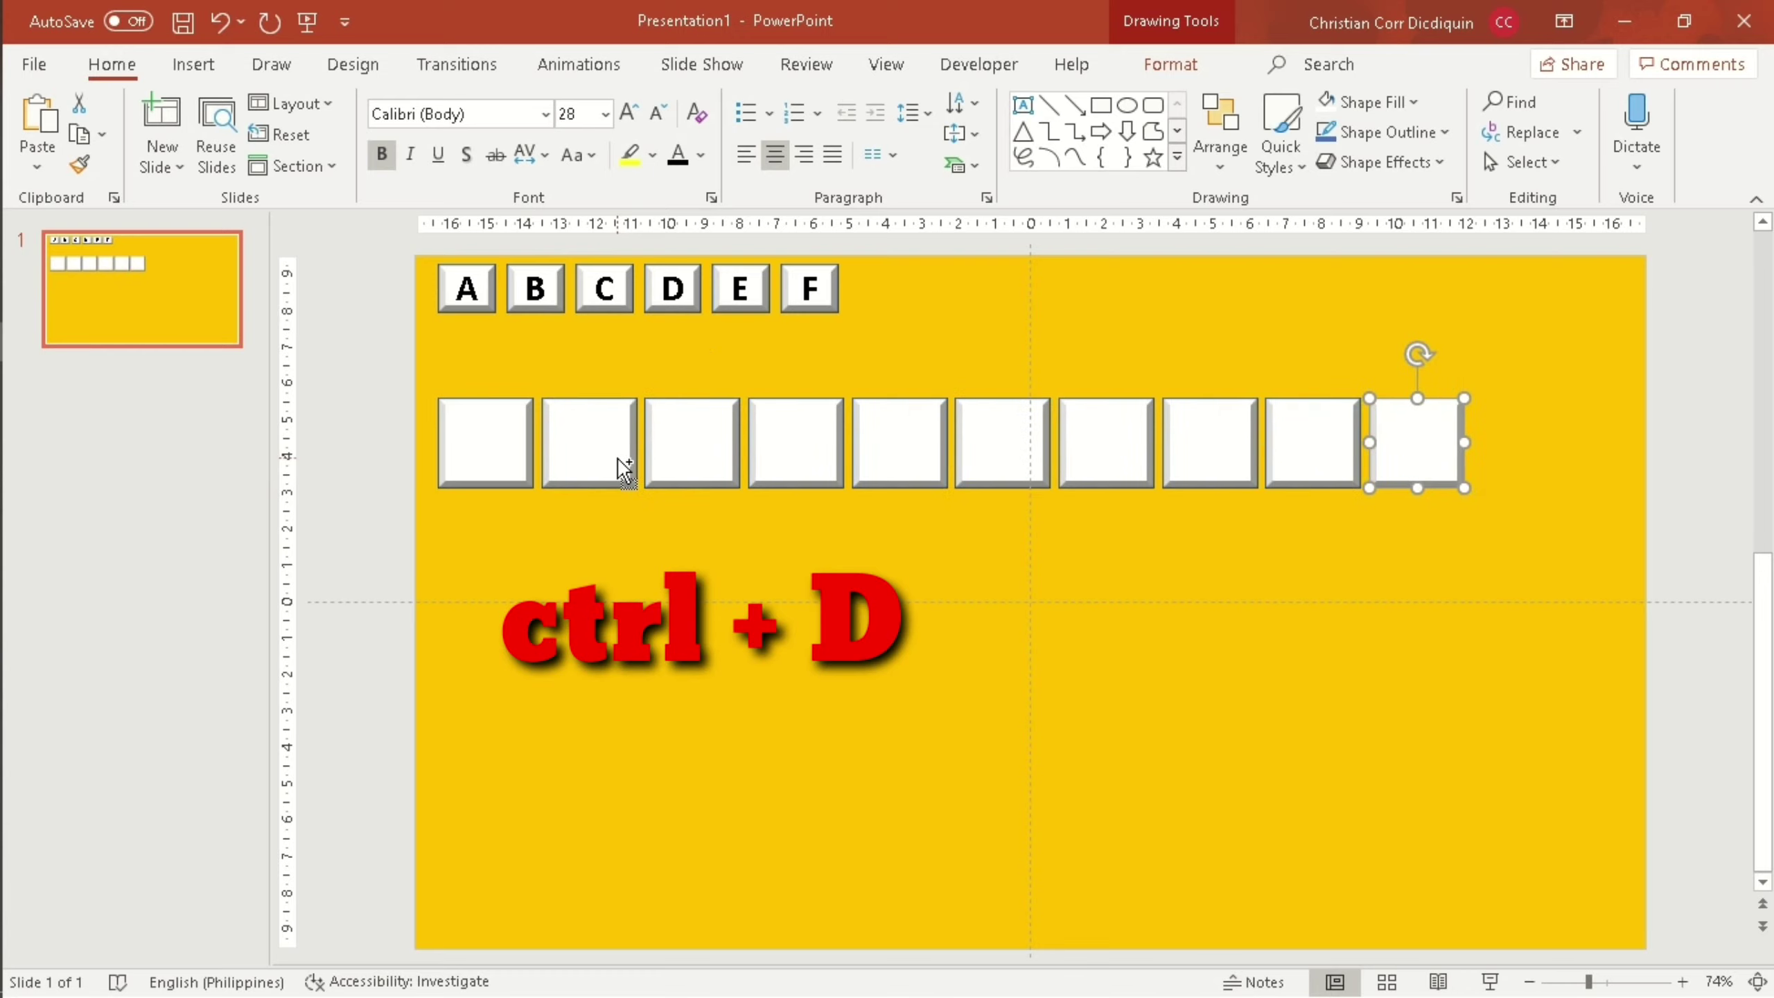
pyautogui.hotkey('ctrl', 'd')
pyautogui.hotkey('ctrl', 'd')
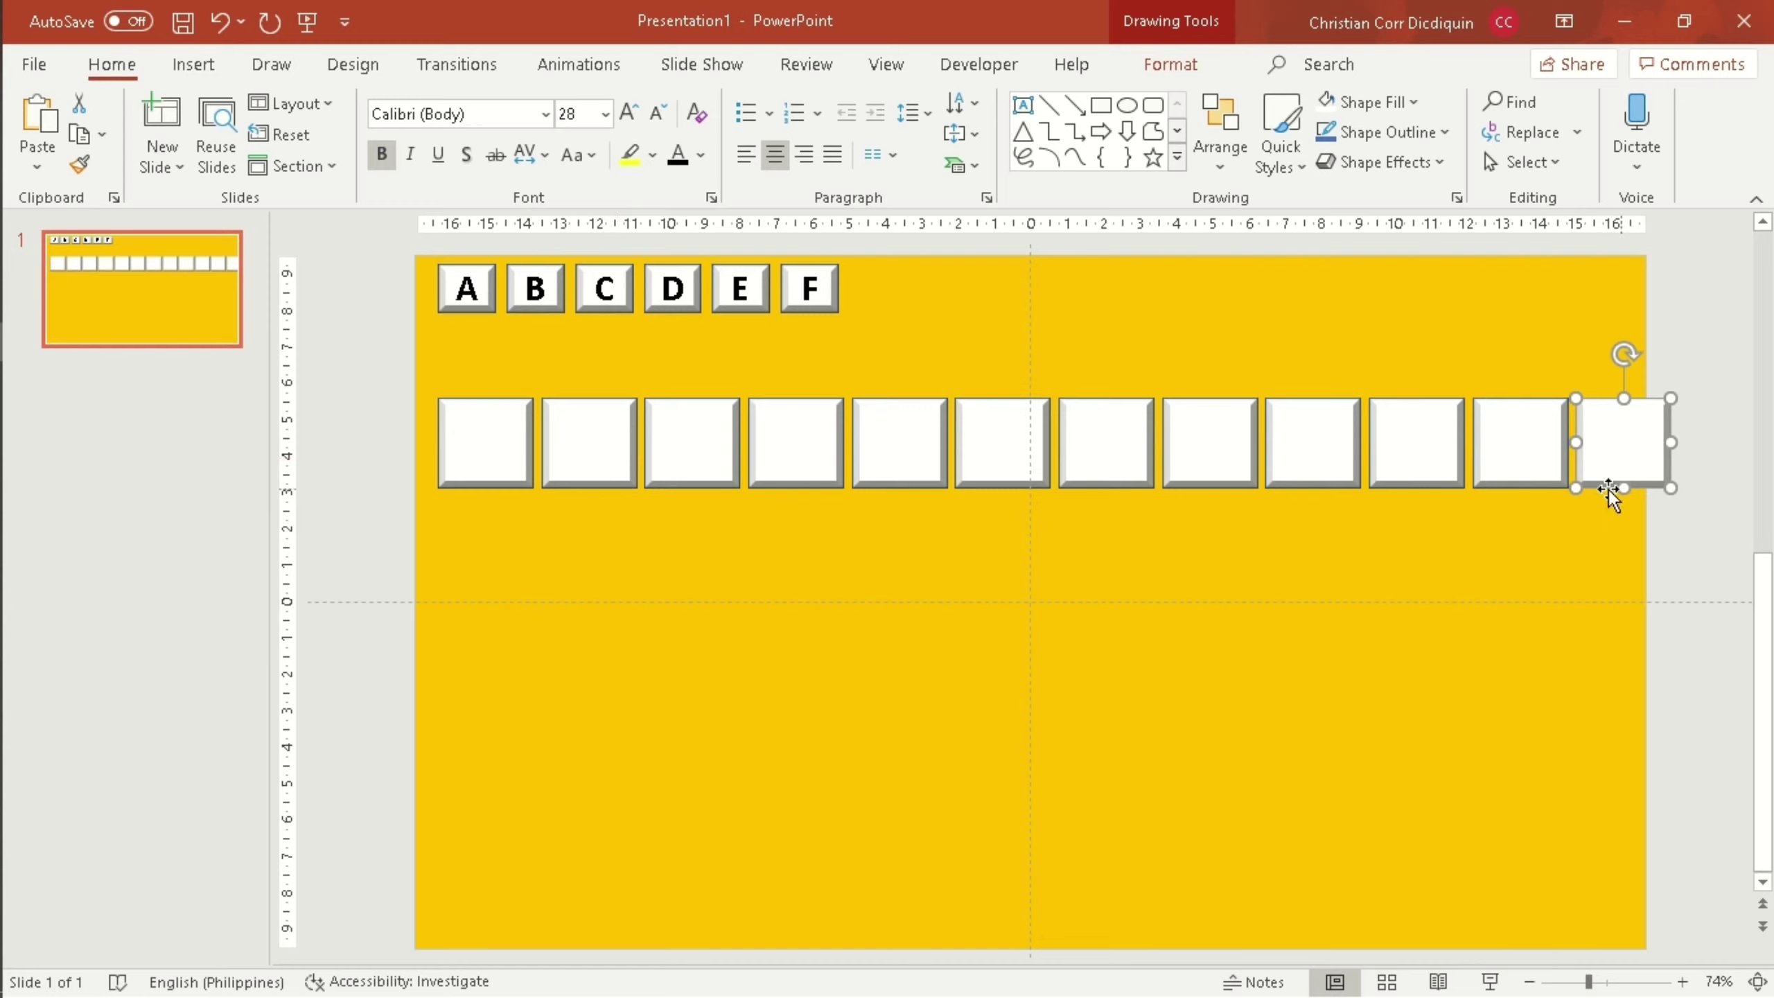
pyautogui.press('Delete')
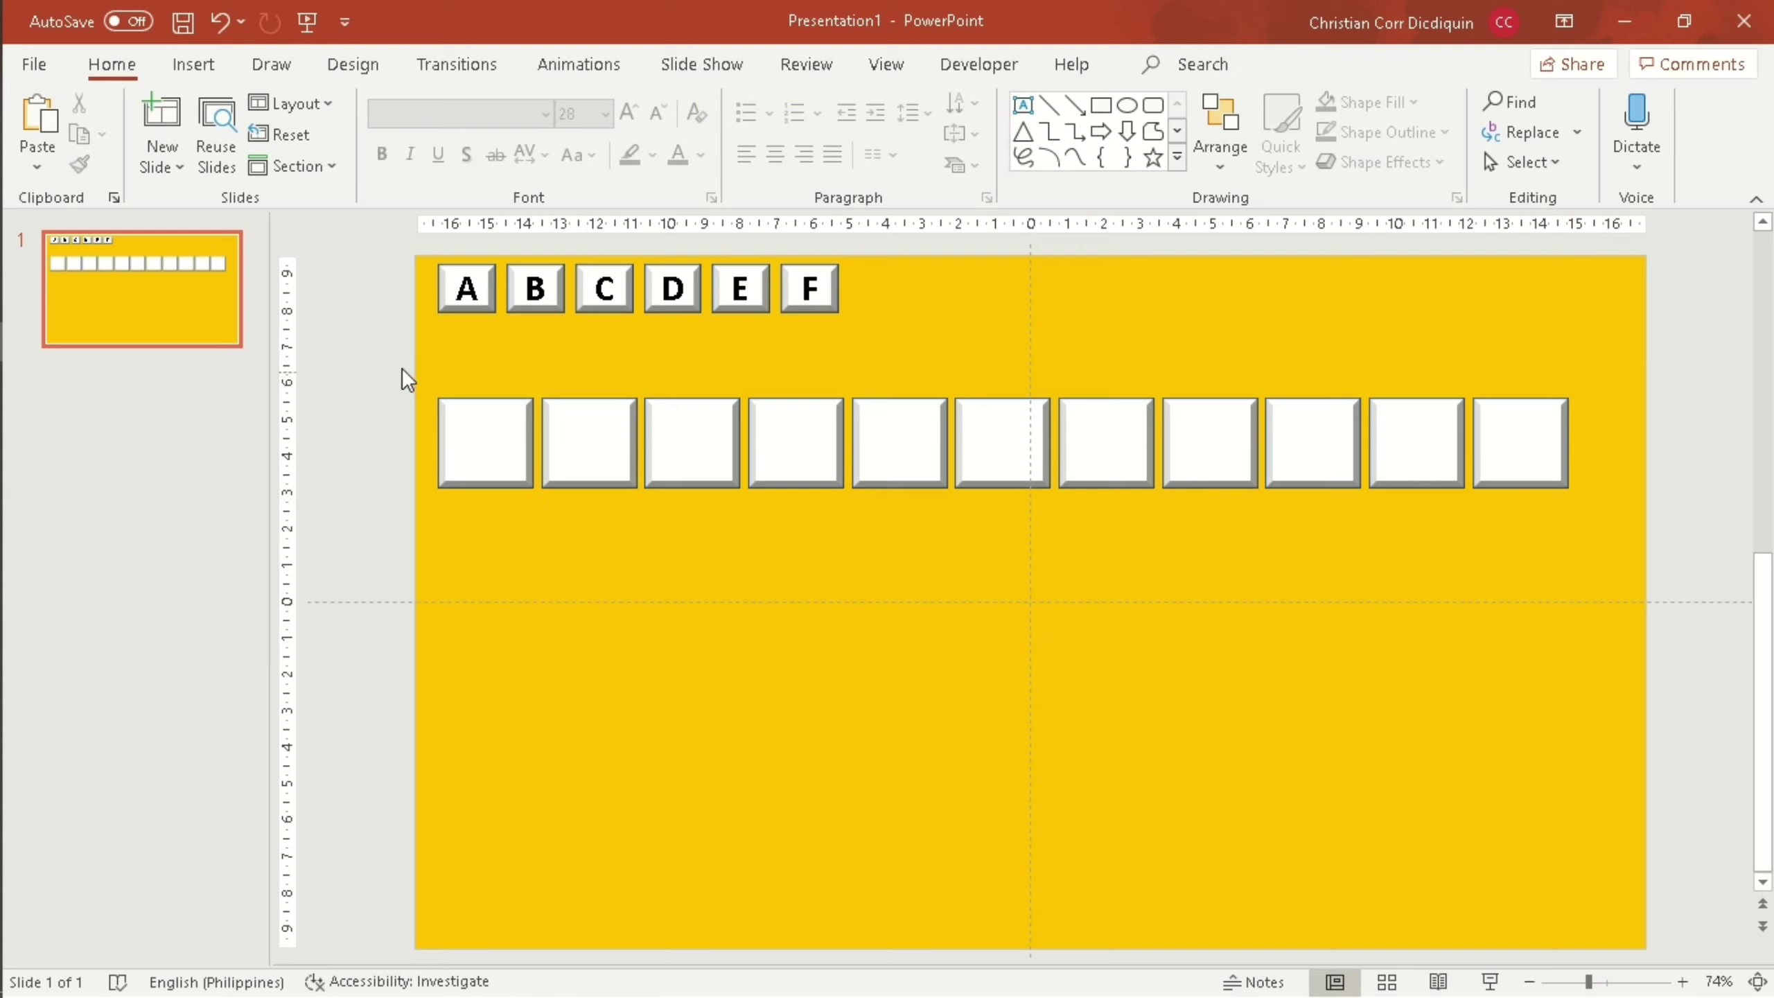
# Select all eleven blank tiles and nudge them slightly right and up to centre the row.
pyautogui.moveTo(403, 369); pyautogui.dragTo(1642, 517)
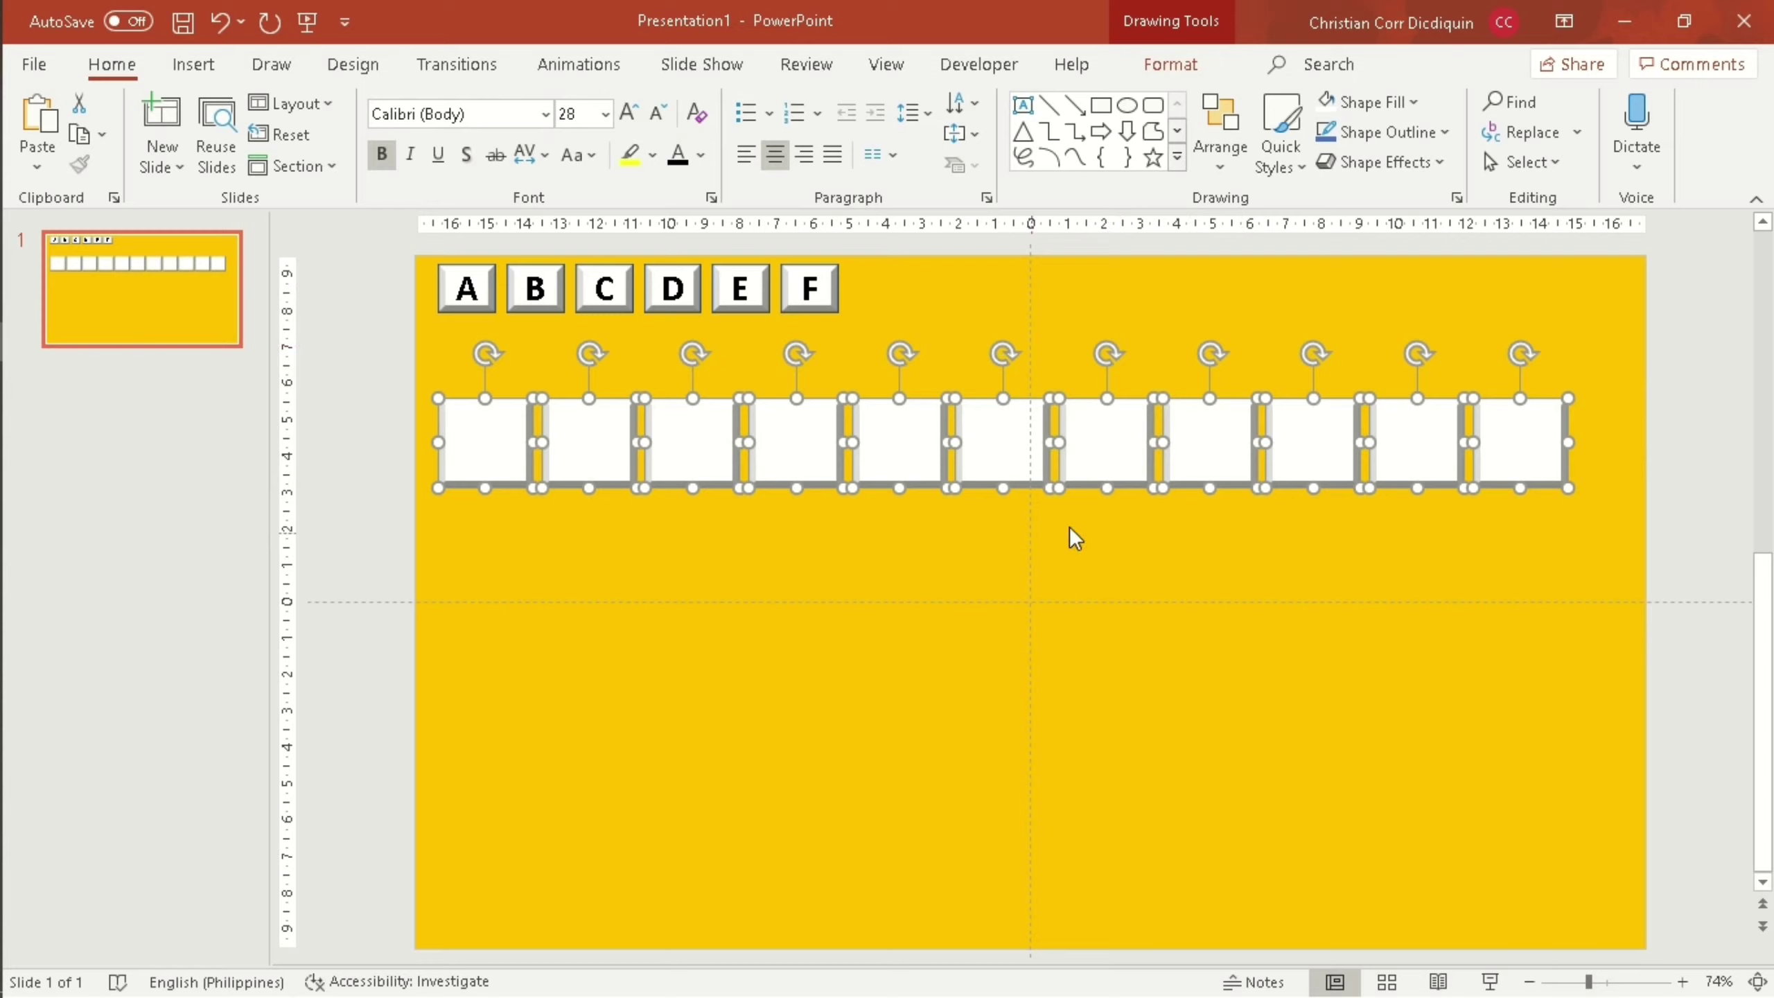
pyautogui.press('Escape')
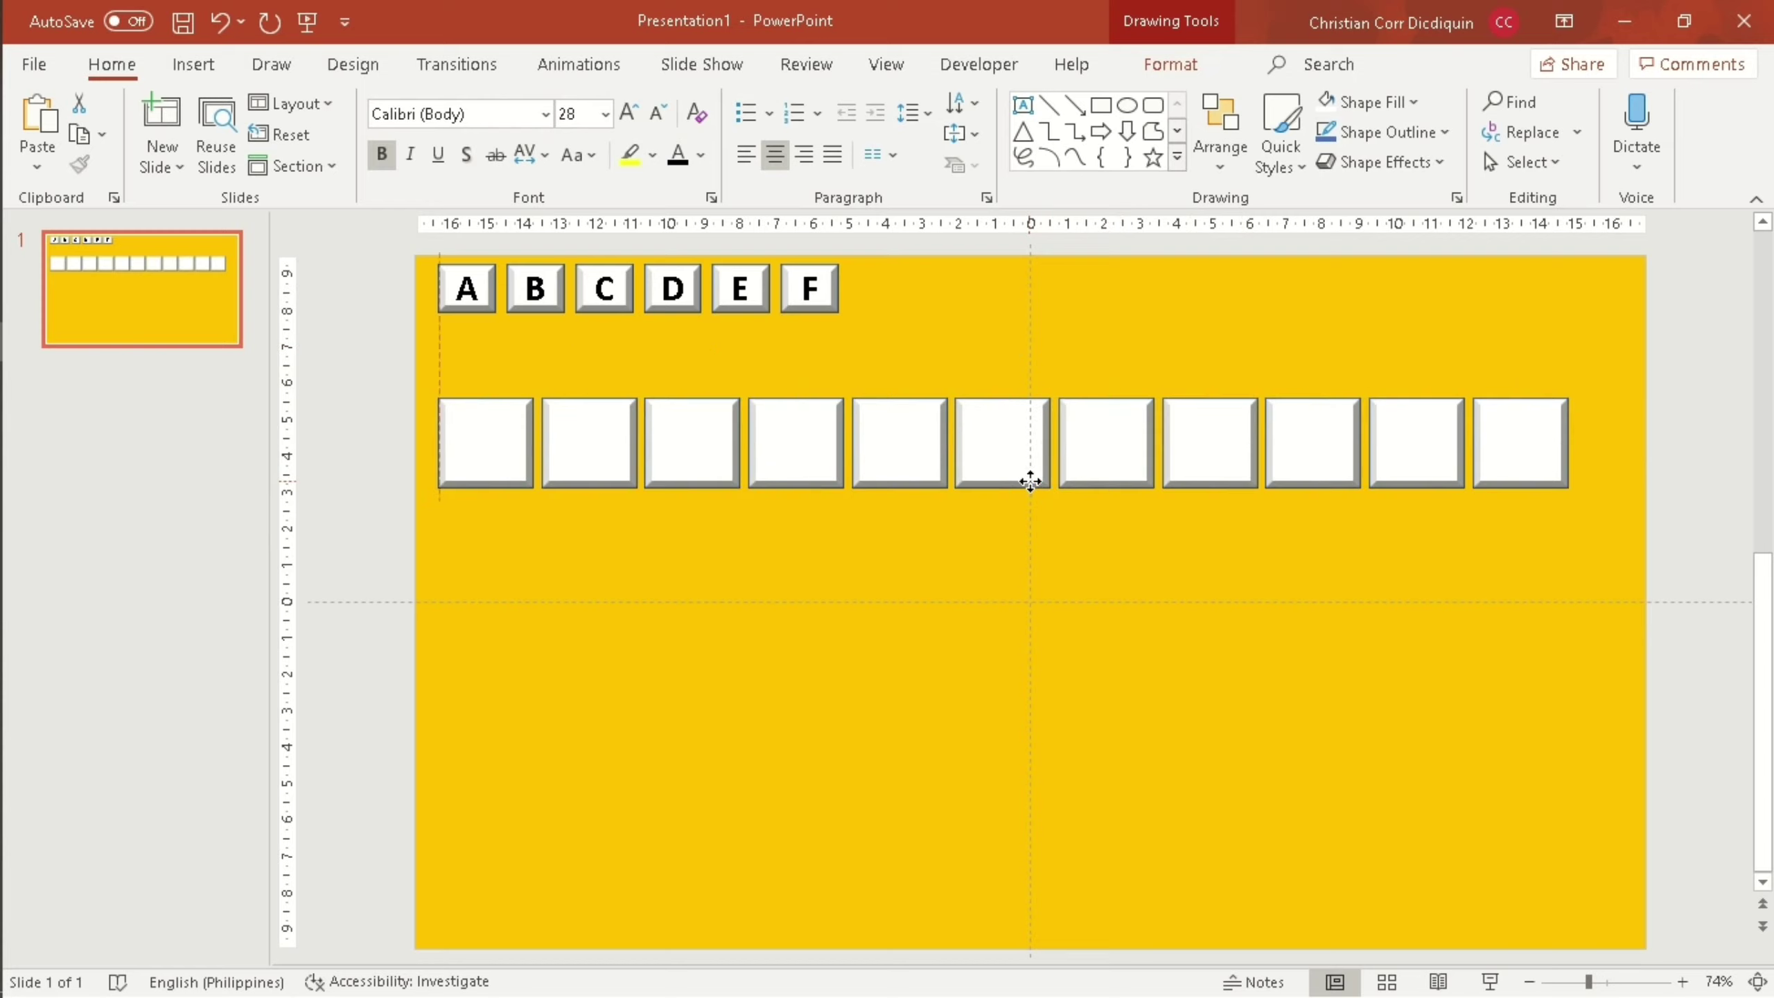
pyautogui.moveTo(1041, 482); pyautogui.dragTo(1065, 472)
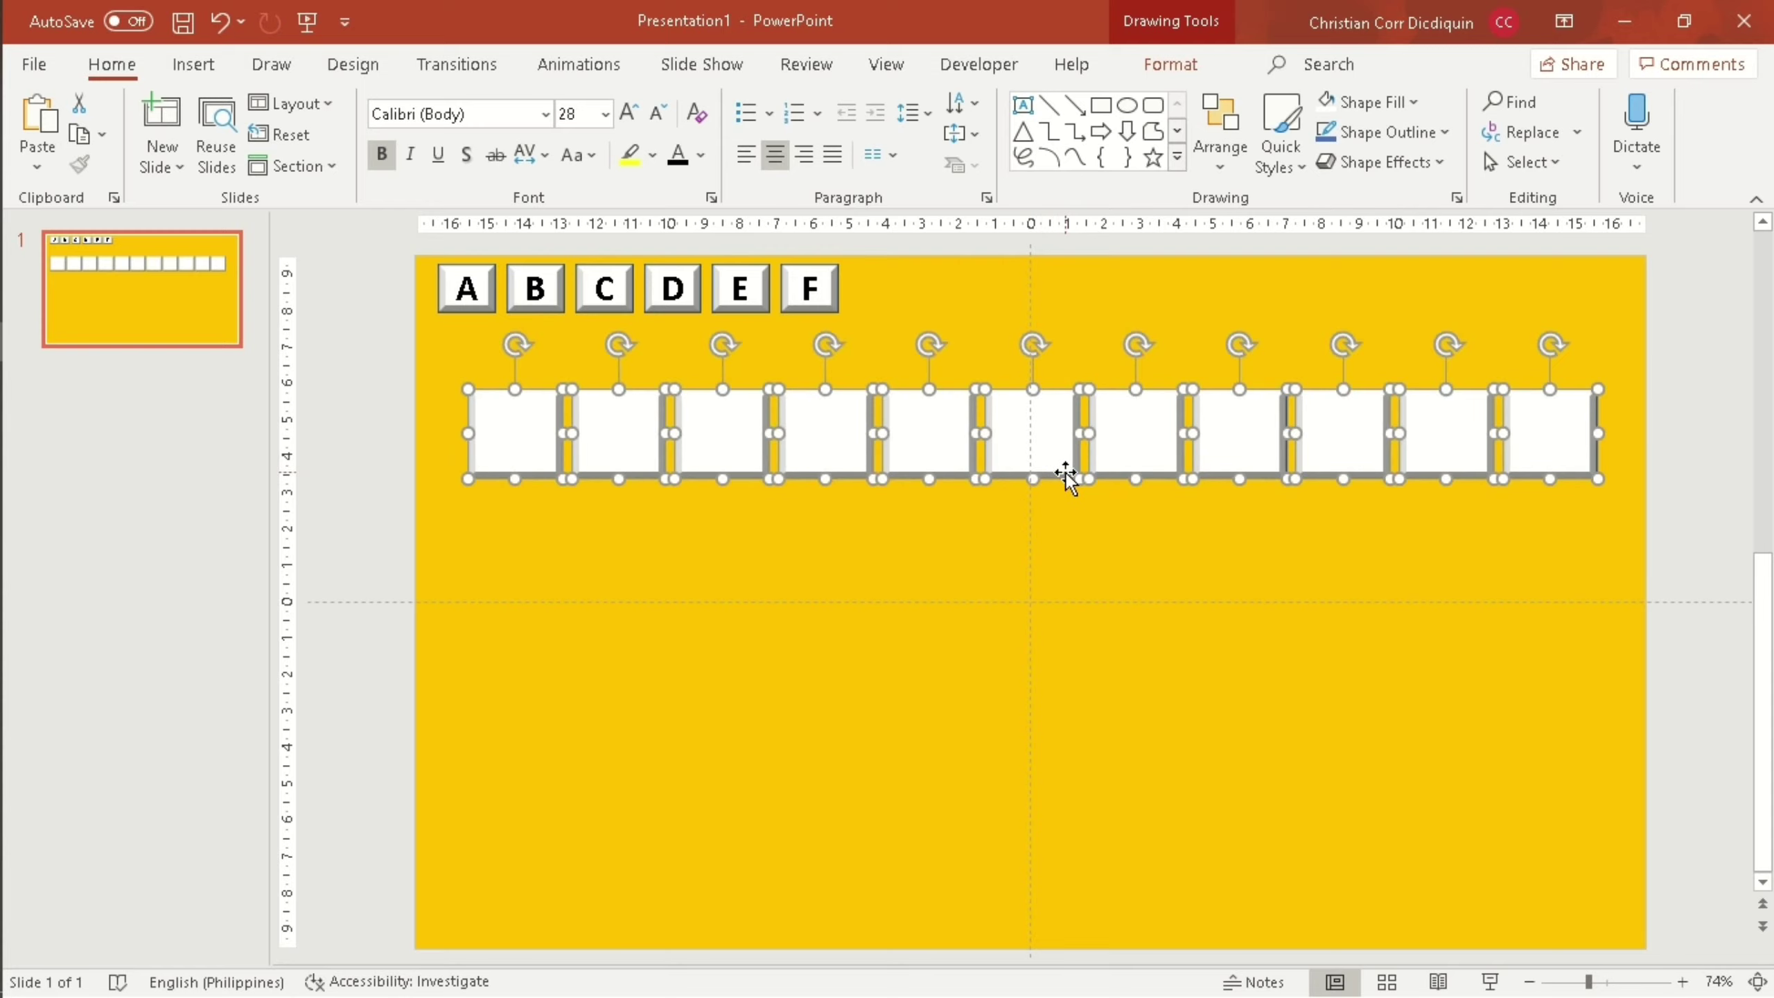
pyautogui.click(1688, 526)
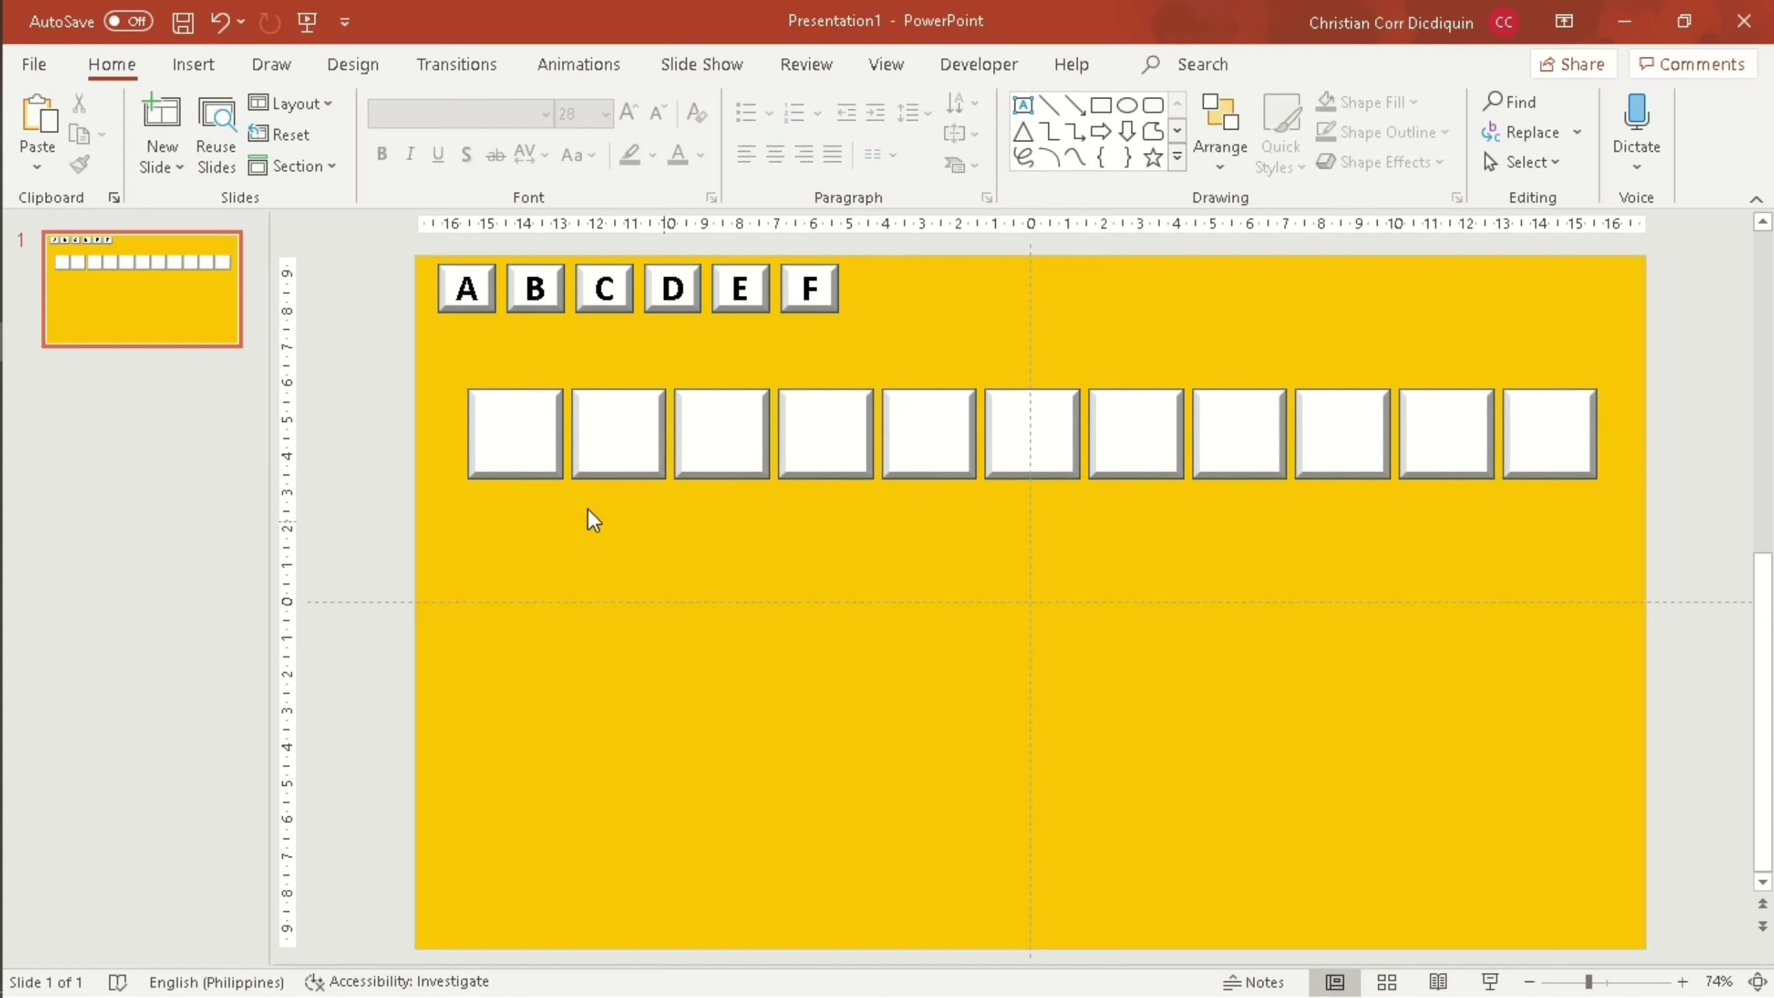
# Duplicate the first box with Ctrl+D, placing copies under and beside it to build the row.
pyautogui.click(542, 477)
pyautogui.hotkey('ctrl', 'd')
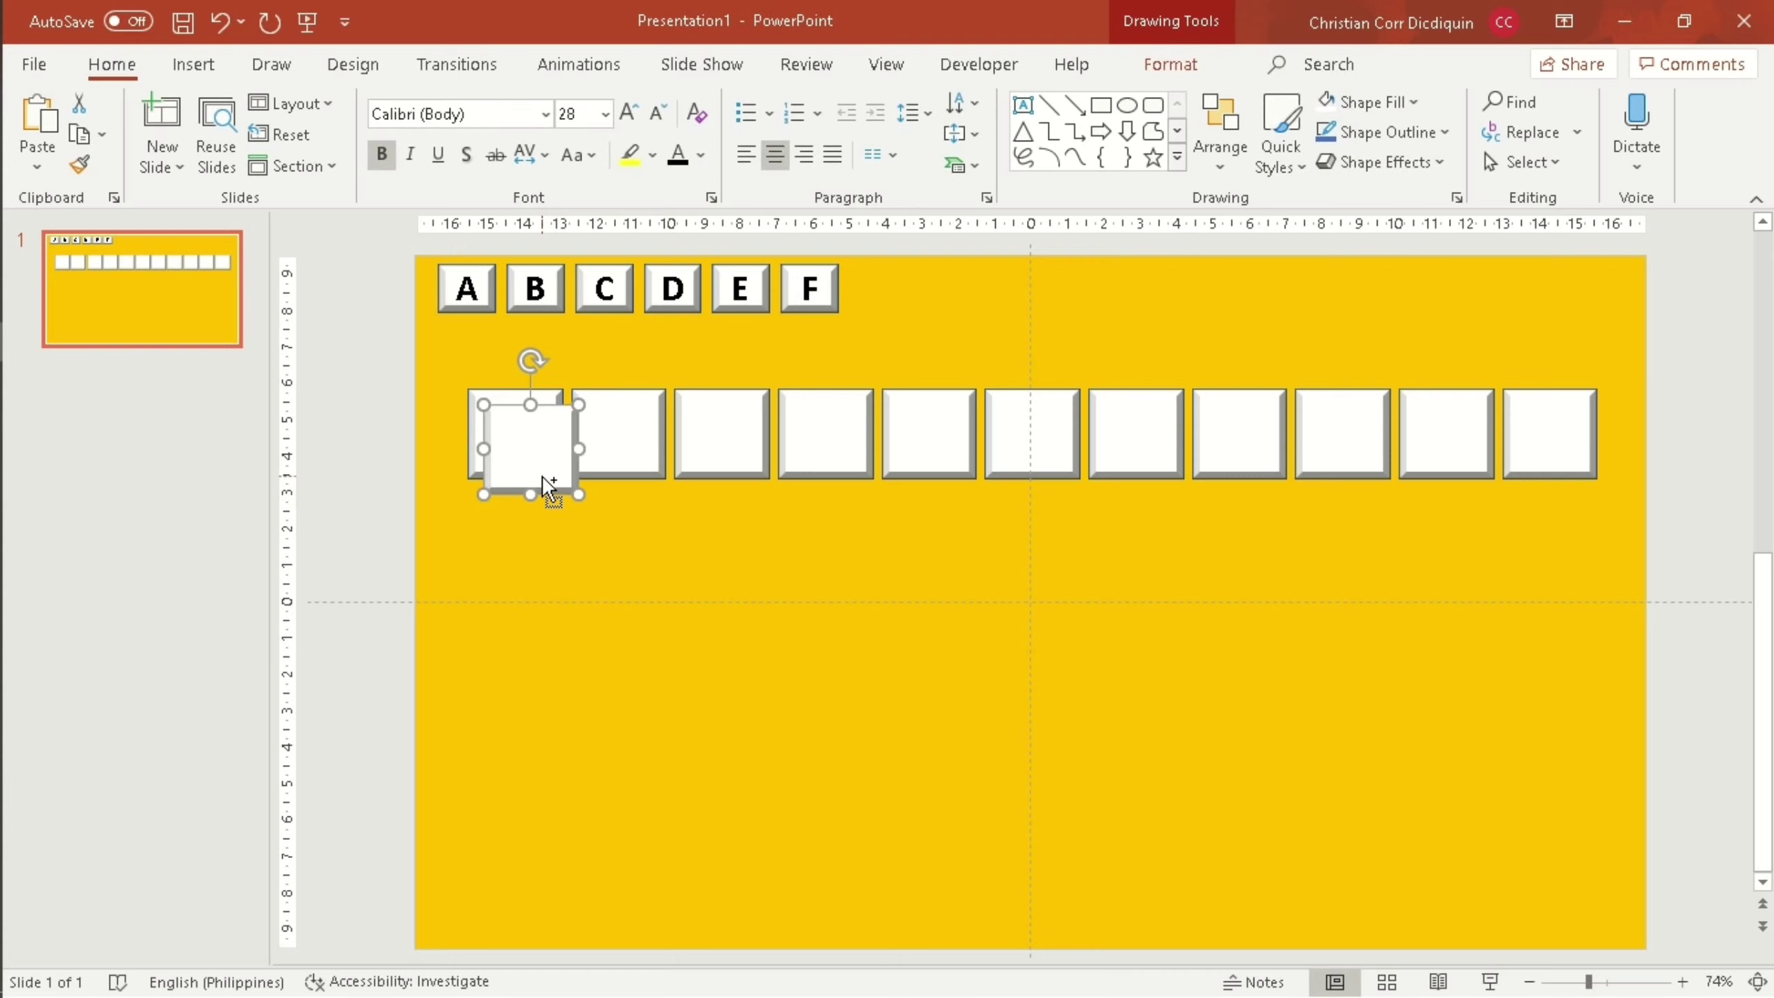
pyautogui.moveTo(548, 488); pyautogui.dragTo(536, 578)
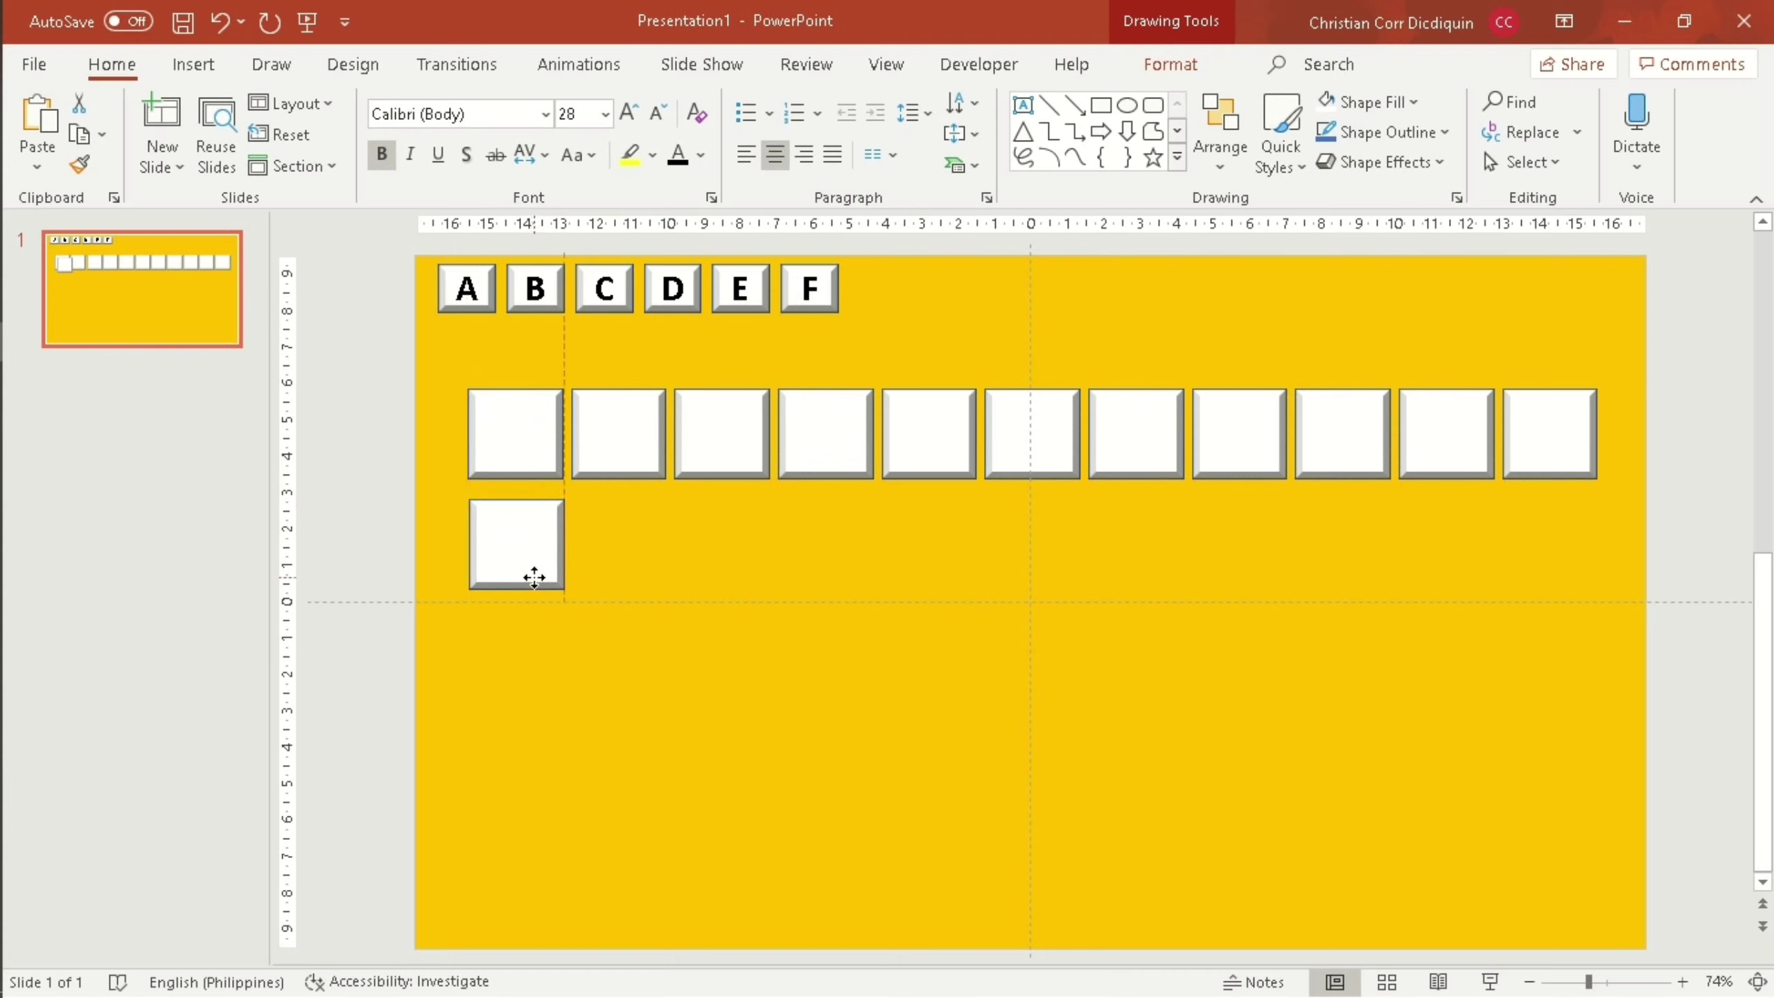
pyautogui.moveTo(535, 577); pyautogui.dragTo(532, 576)
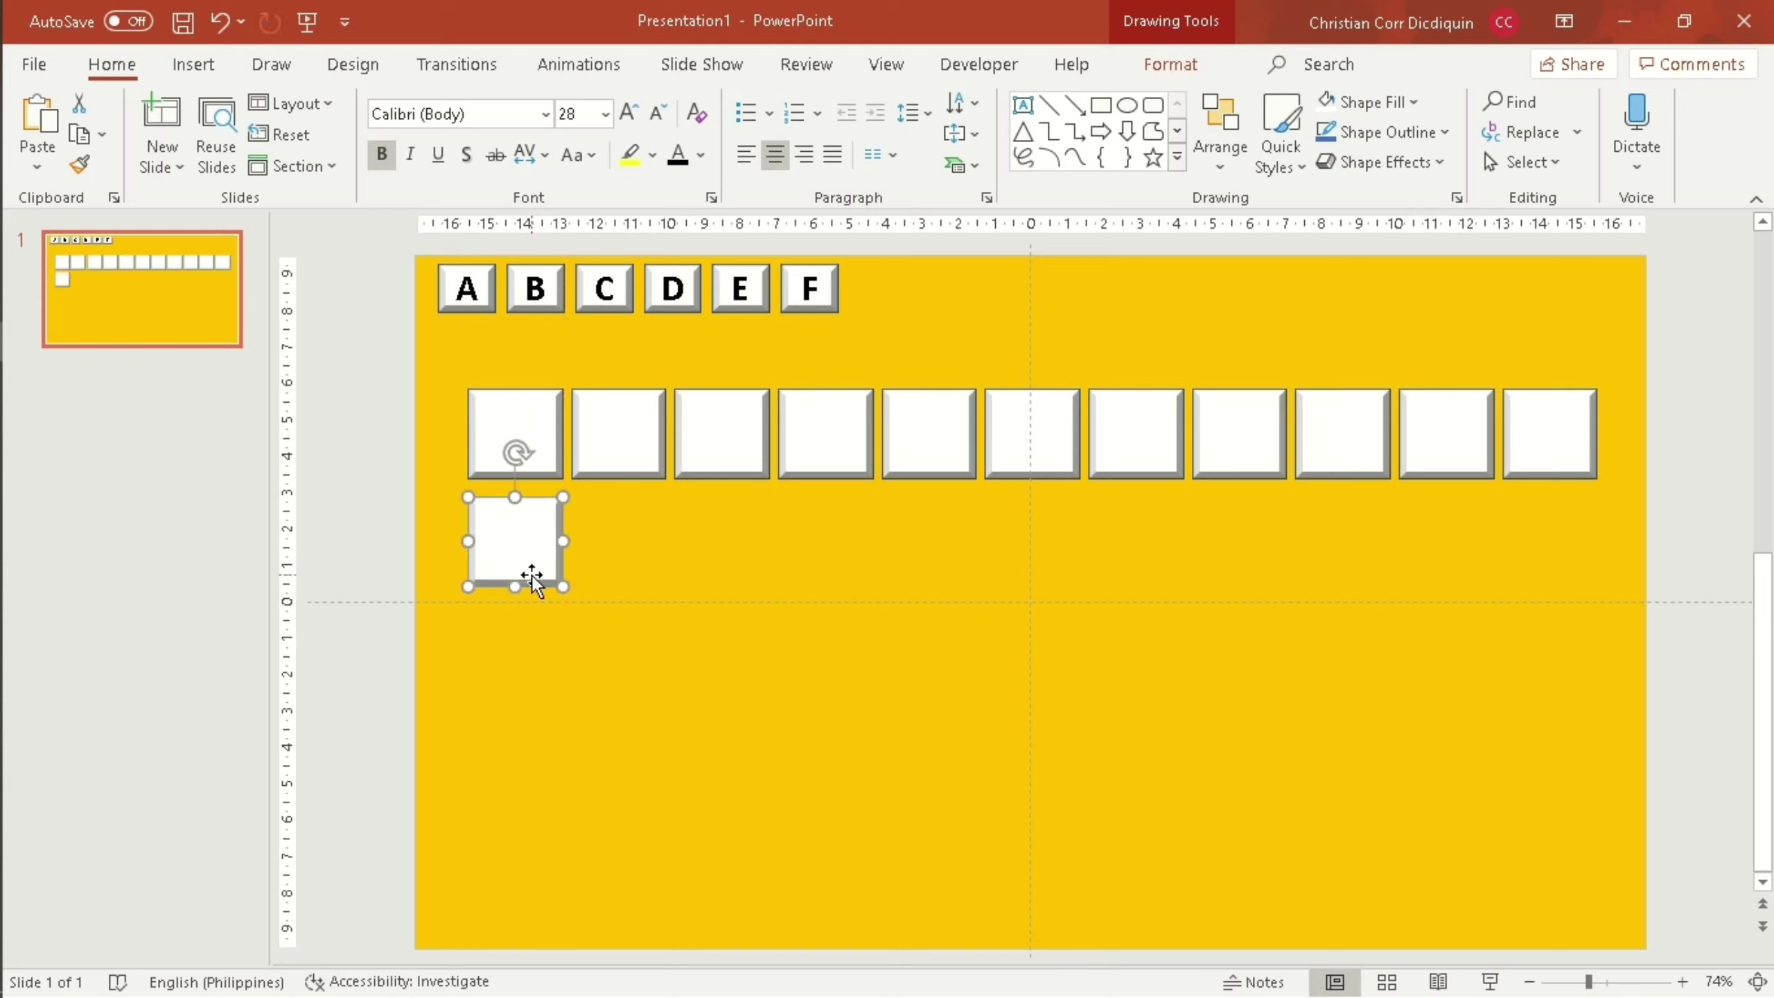
pyautogui.hotkey('ctrl', 'd')
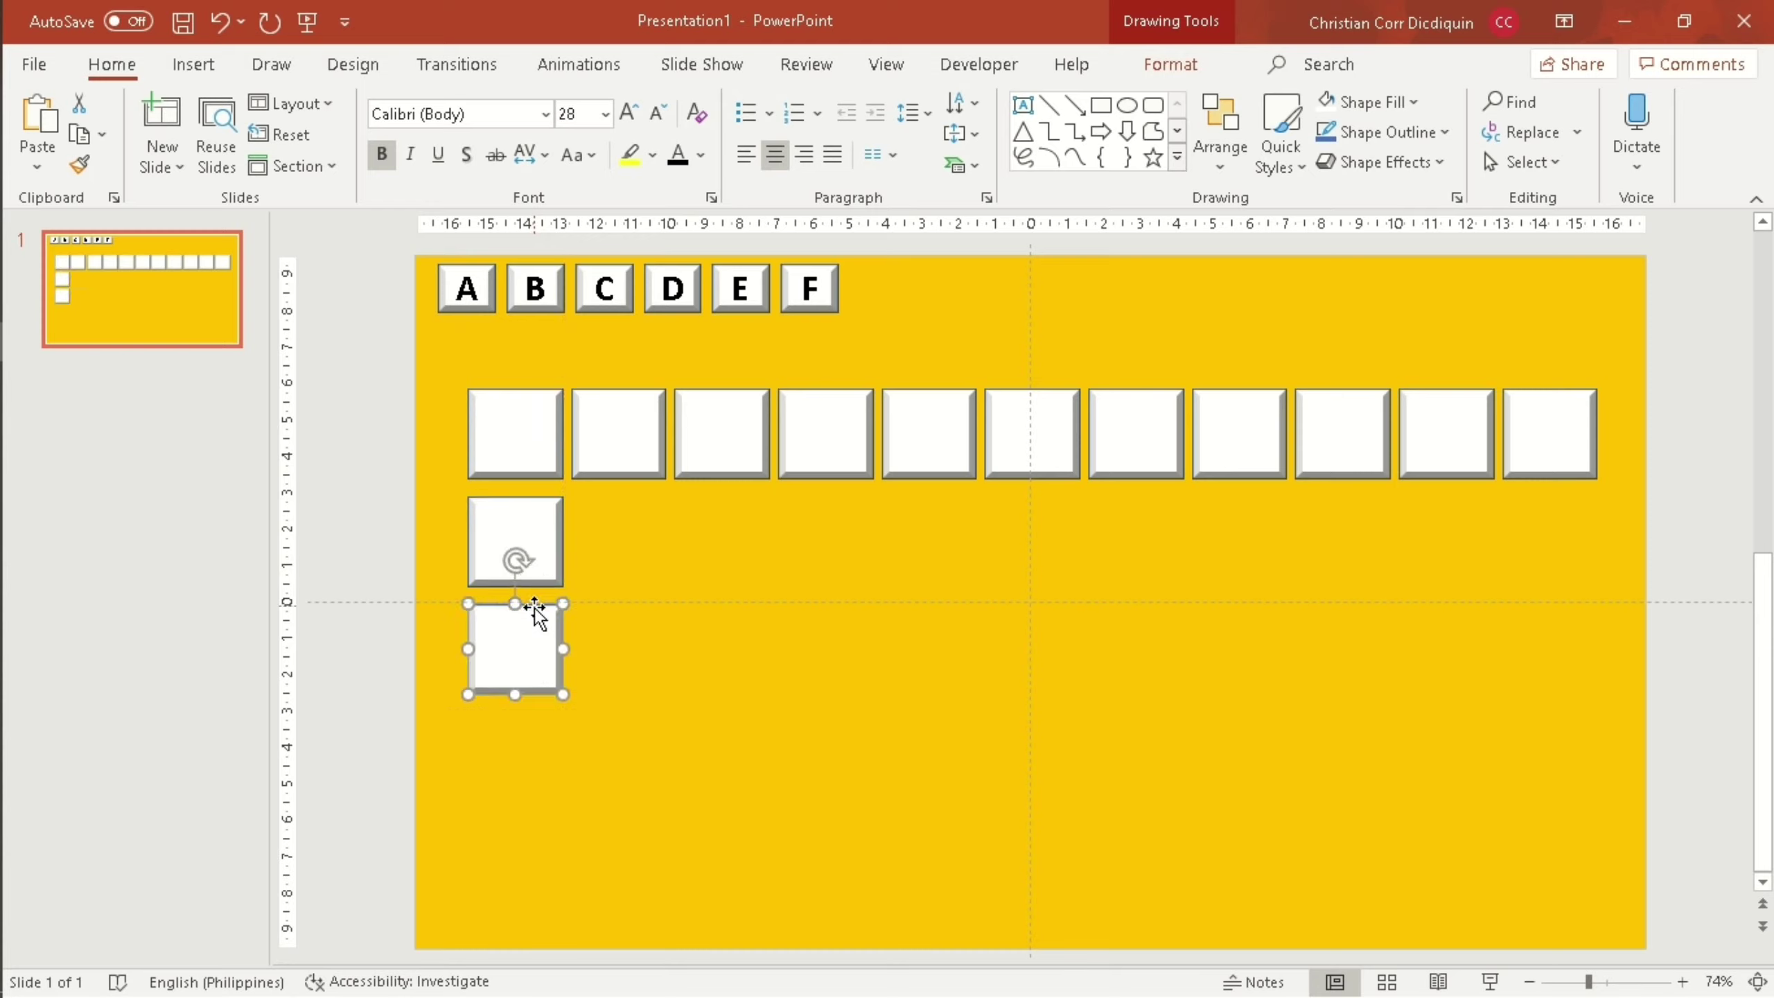
pyautogui.moveTo(536, 619); pyautogui.dragTo(639, 511)
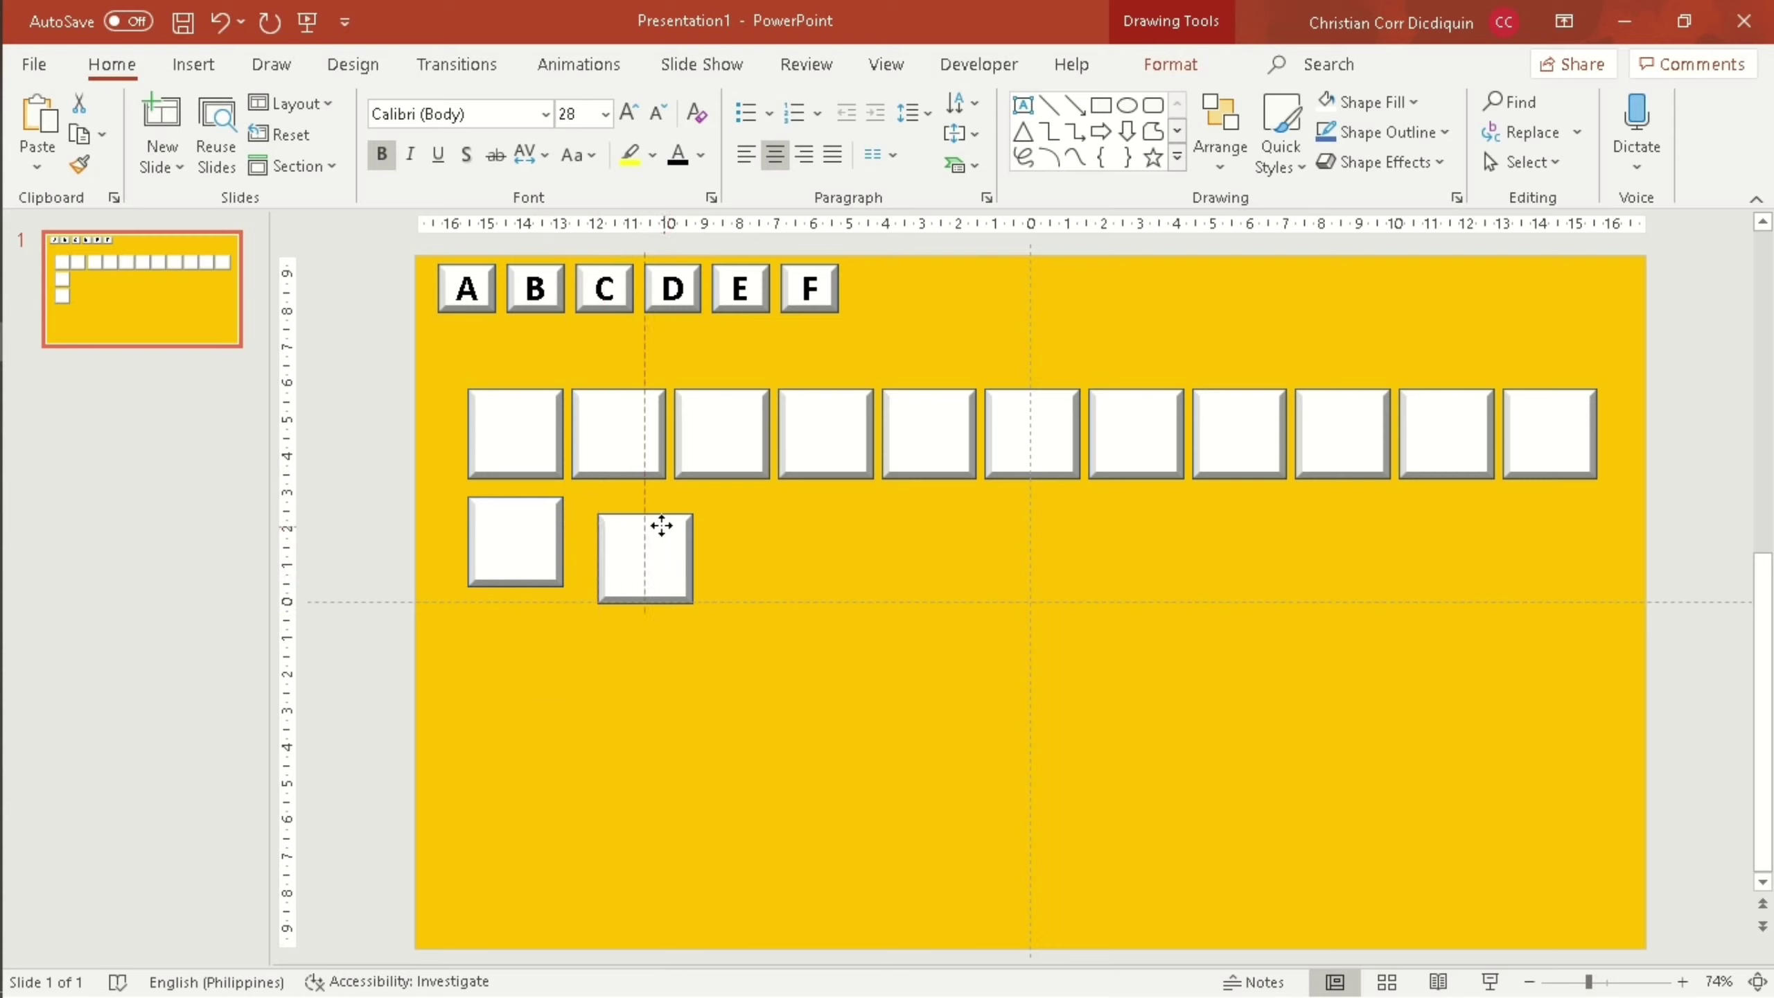
pyautogui.moveTo(637, 510); pyautogui.dragTo(638, 511)
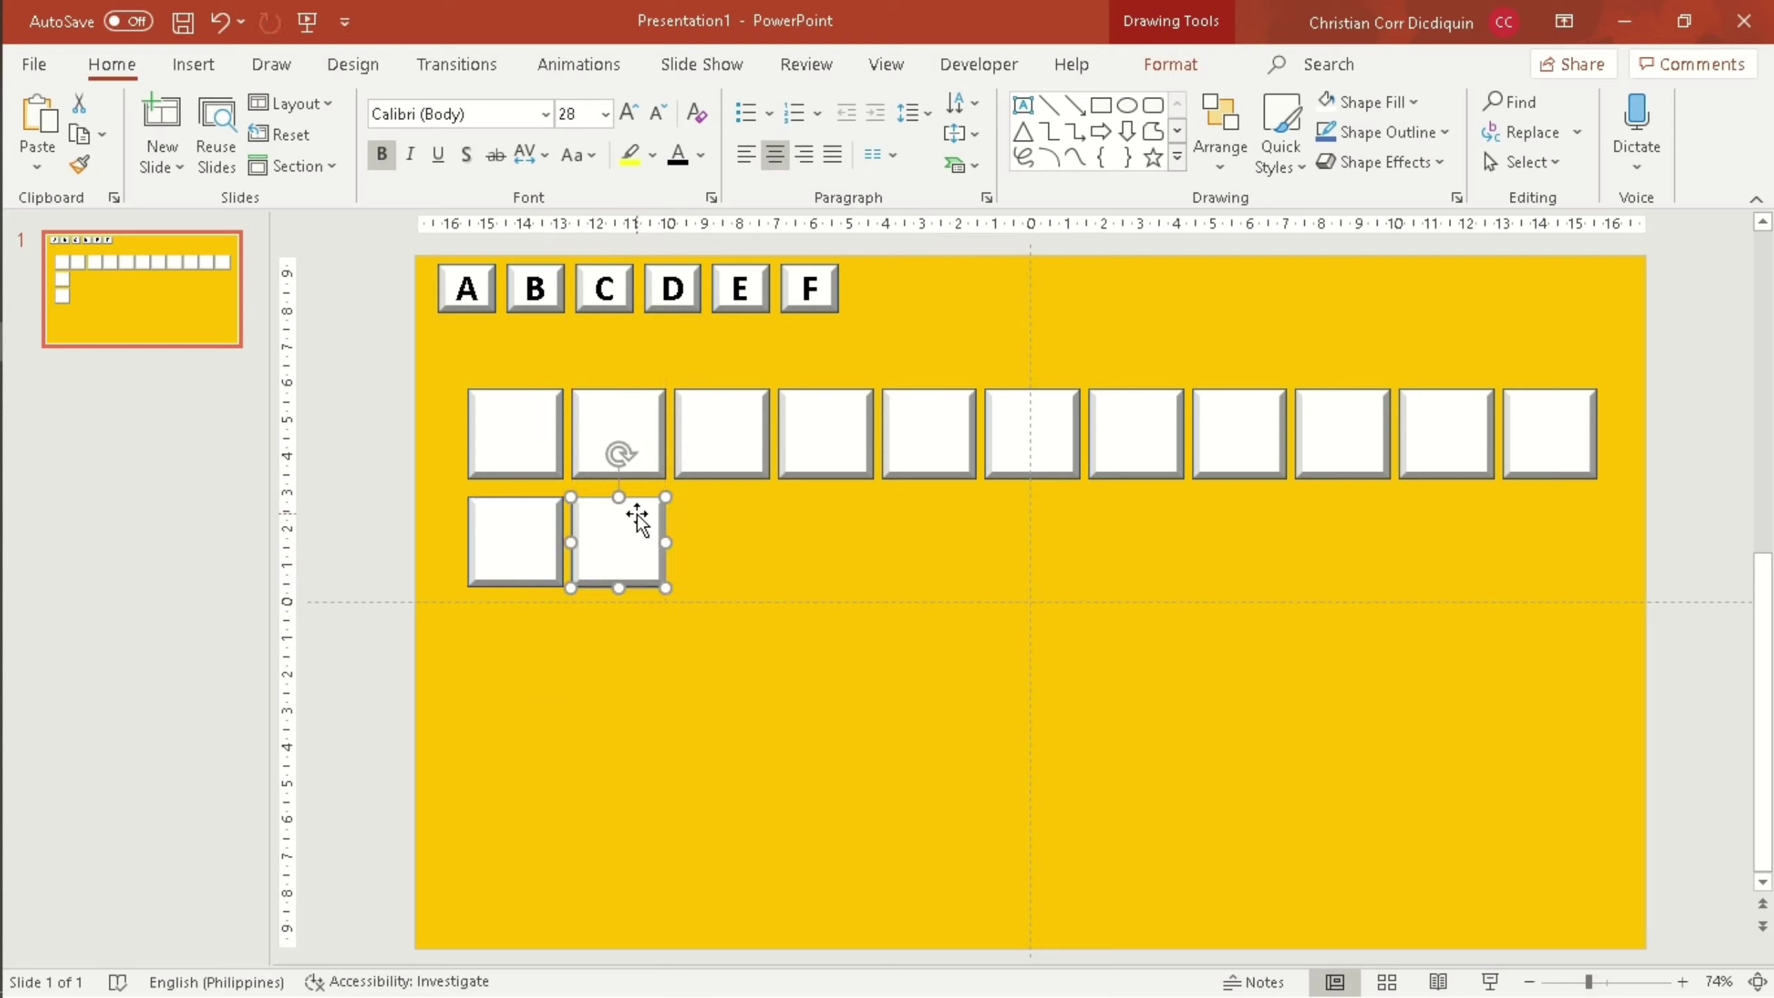
pyautogui.hotkey('ctrl', 'd')
pyautogui.hotkey('ctrl', 'd')
pyautogui.hotkey('ctrl', 'd')
pyautogui.hotkey('ctrl', 'd')
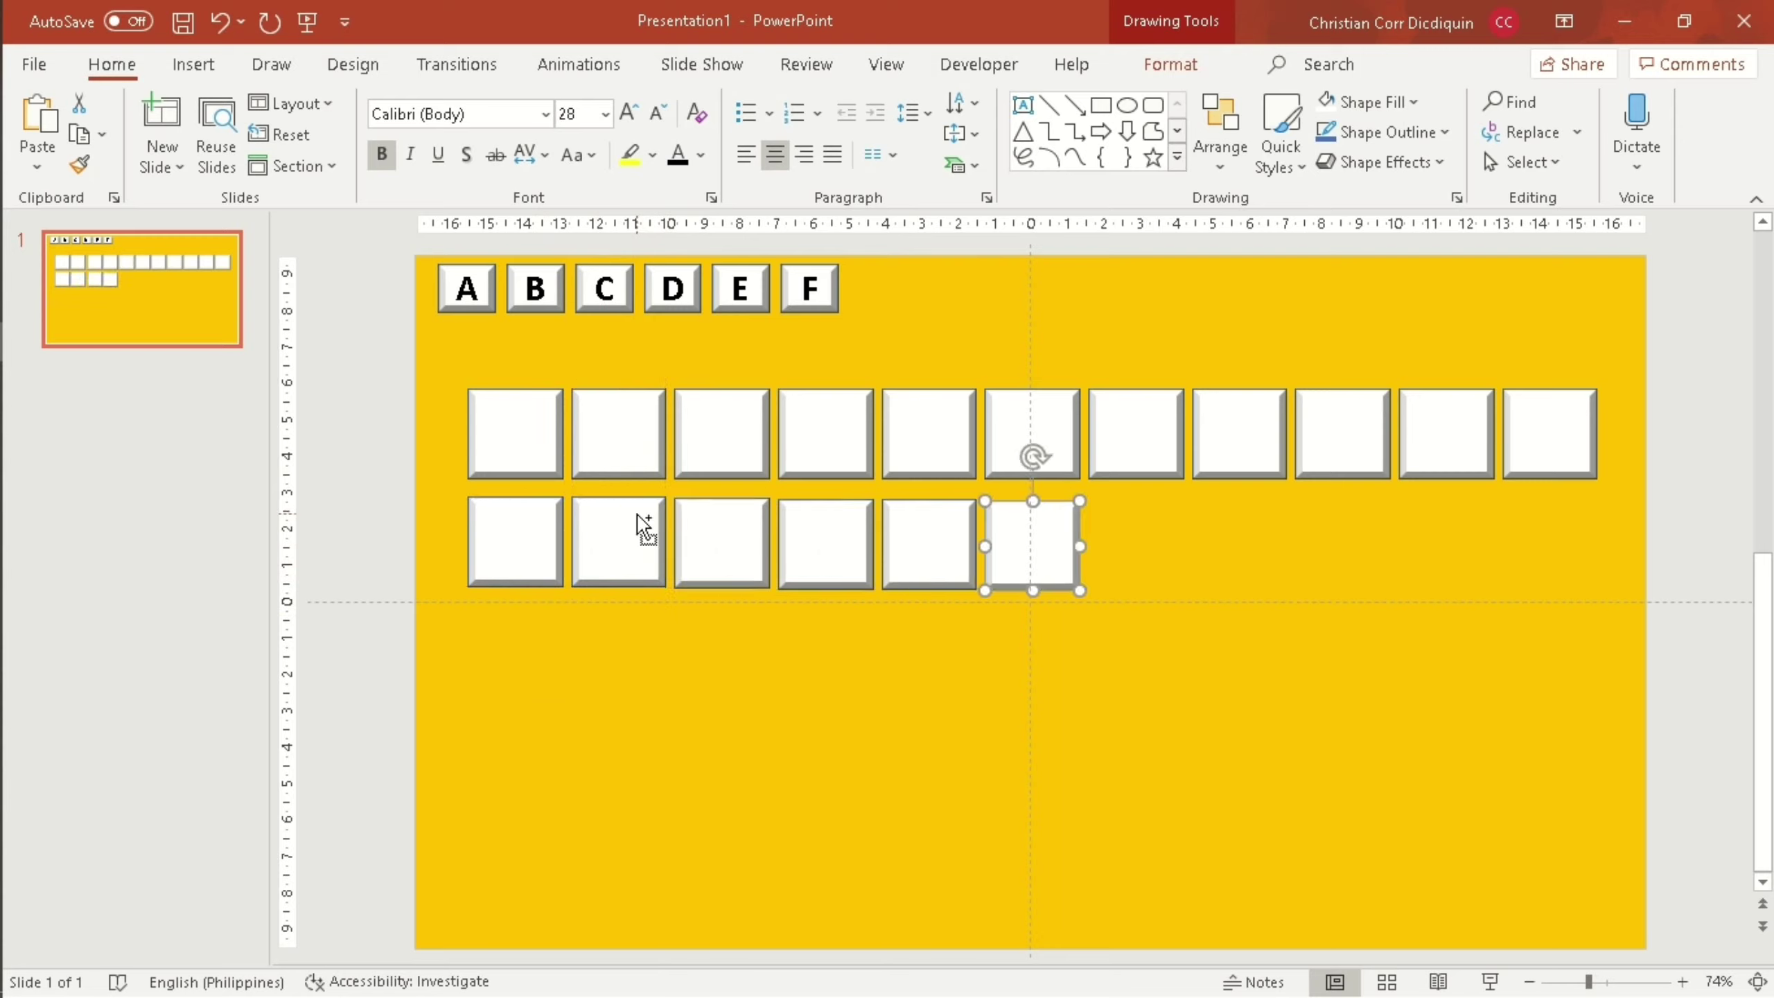
pyautogui.hotkey('ctrl', 'd')
pyautogui.hotkey('ctrl', 'd')
pyautogui.hotkey('ctrl', 'd')
pyautogui.hotkey('ctrl', 'd')
pyautogui.hotkey('ctrl', 'd')
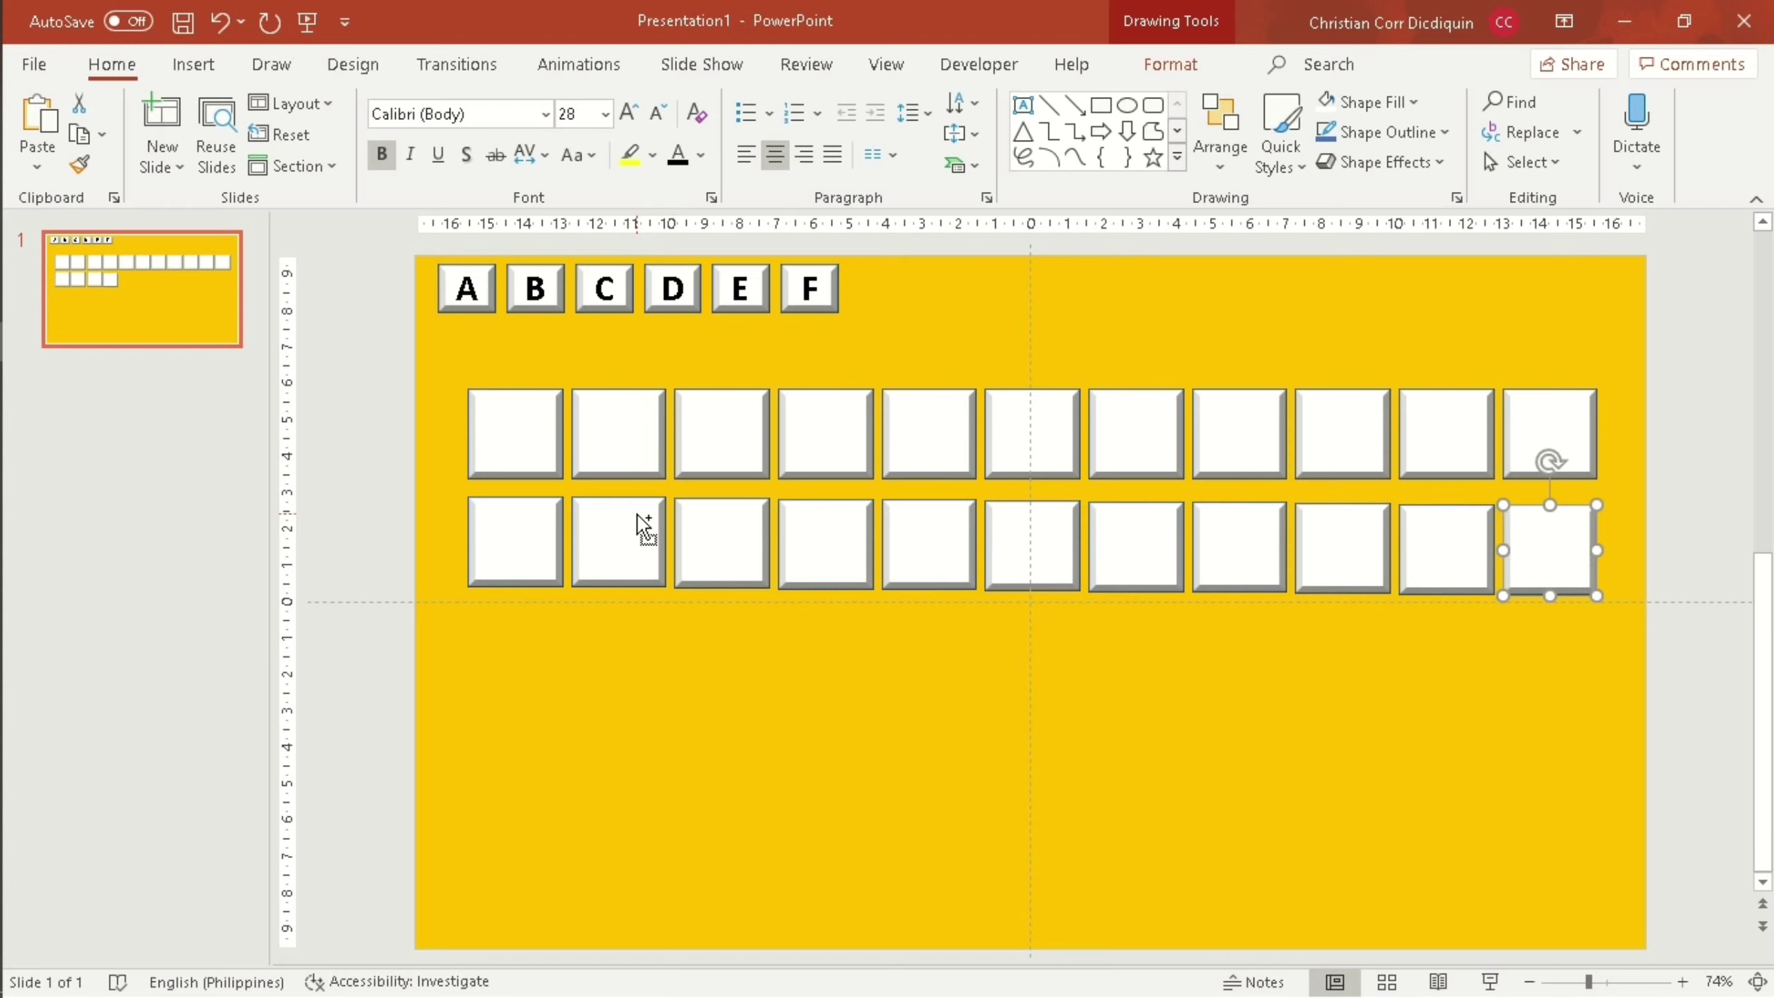
# Fill the eight boxes in the first four columns black.
pyautogui.click(1682, 548)
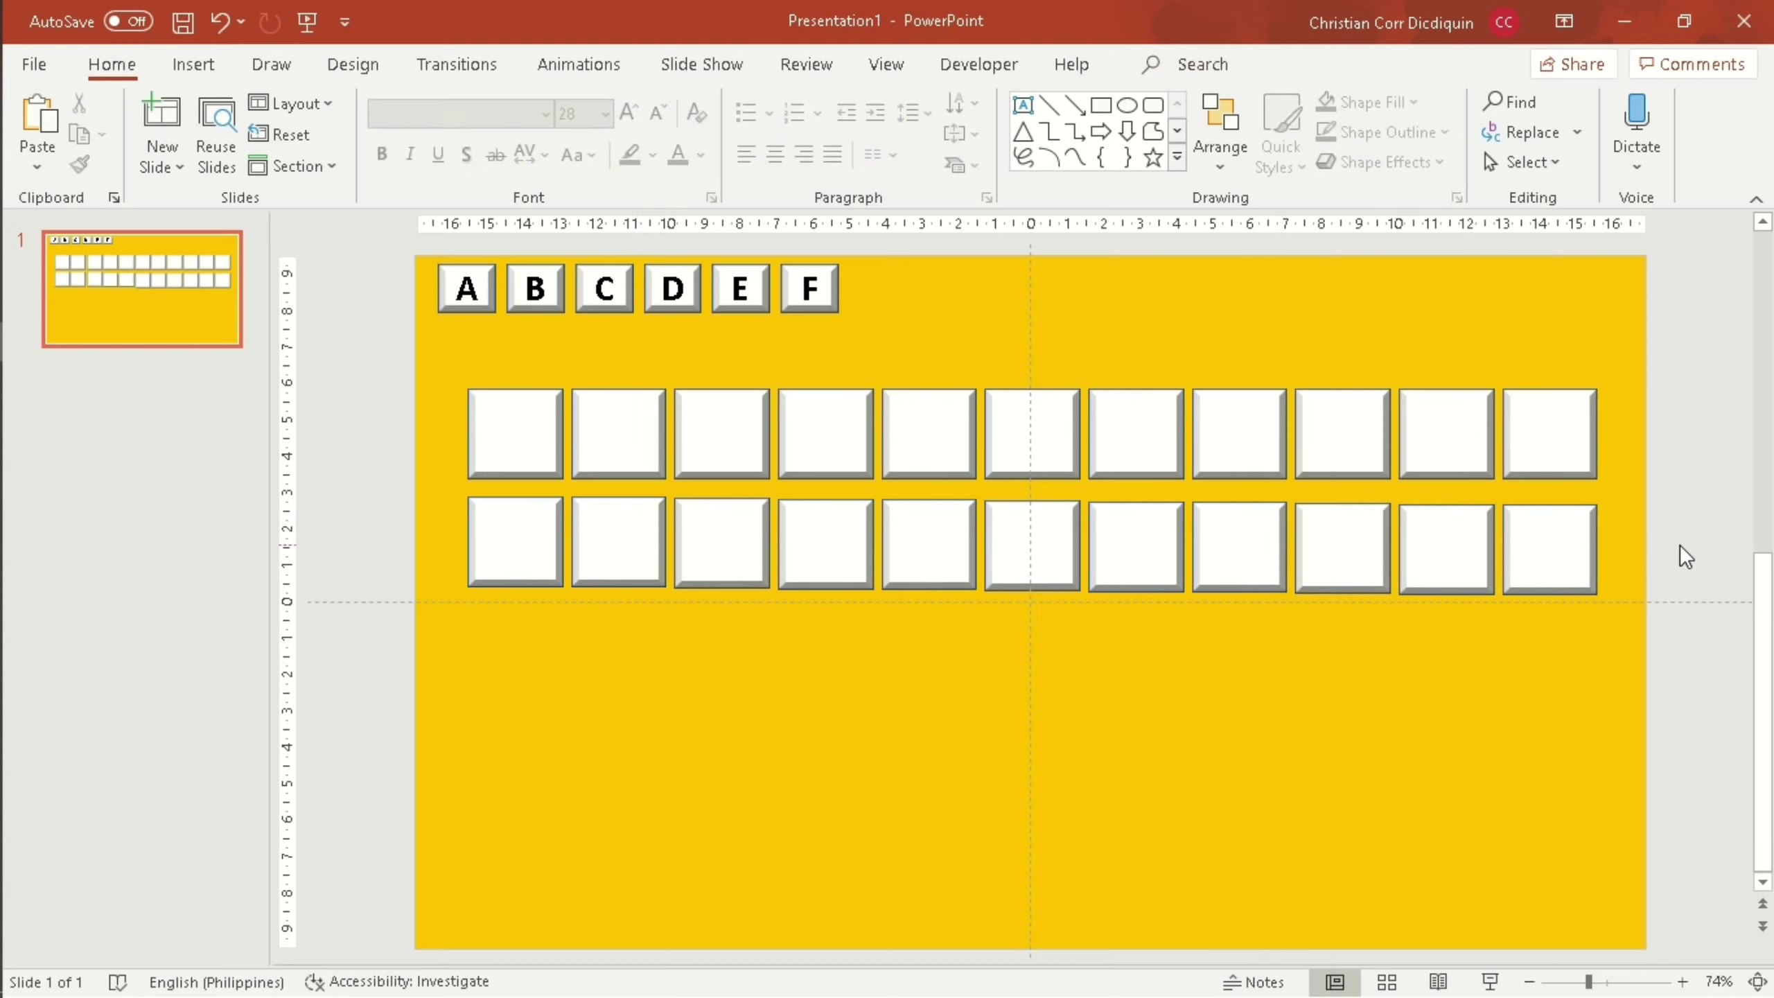
pyautogui.click(192, 63)
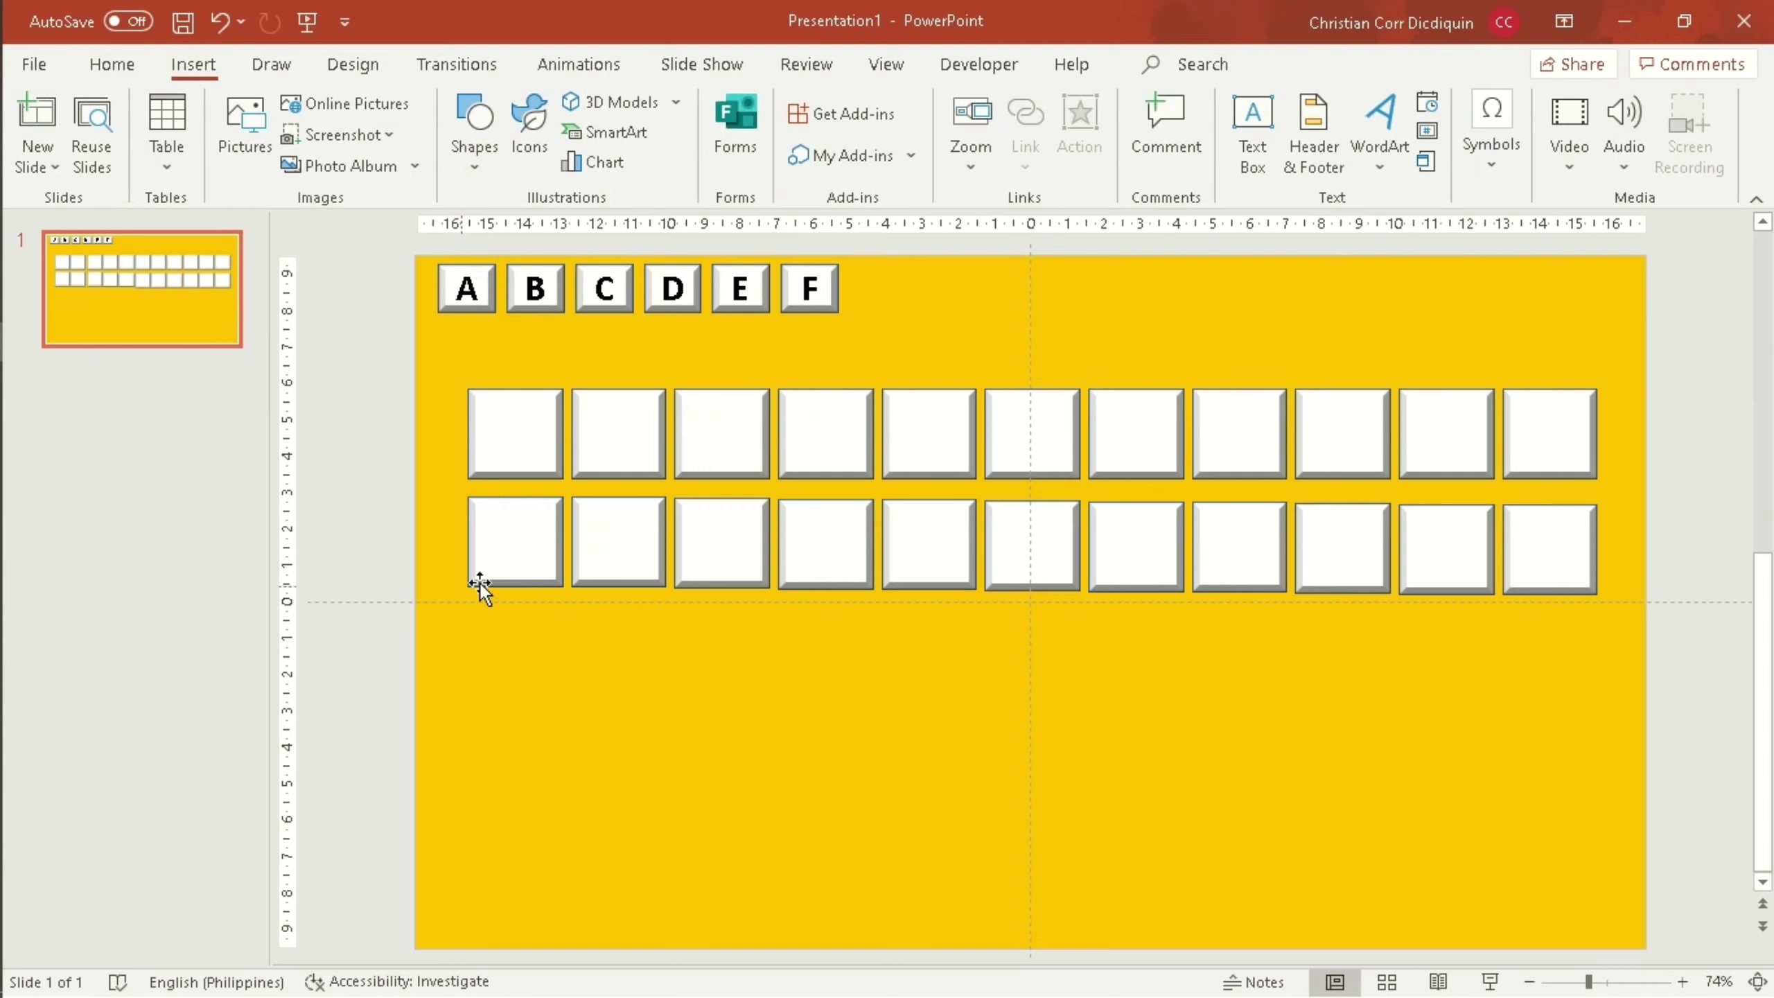
pyautogui.click(548, 560)
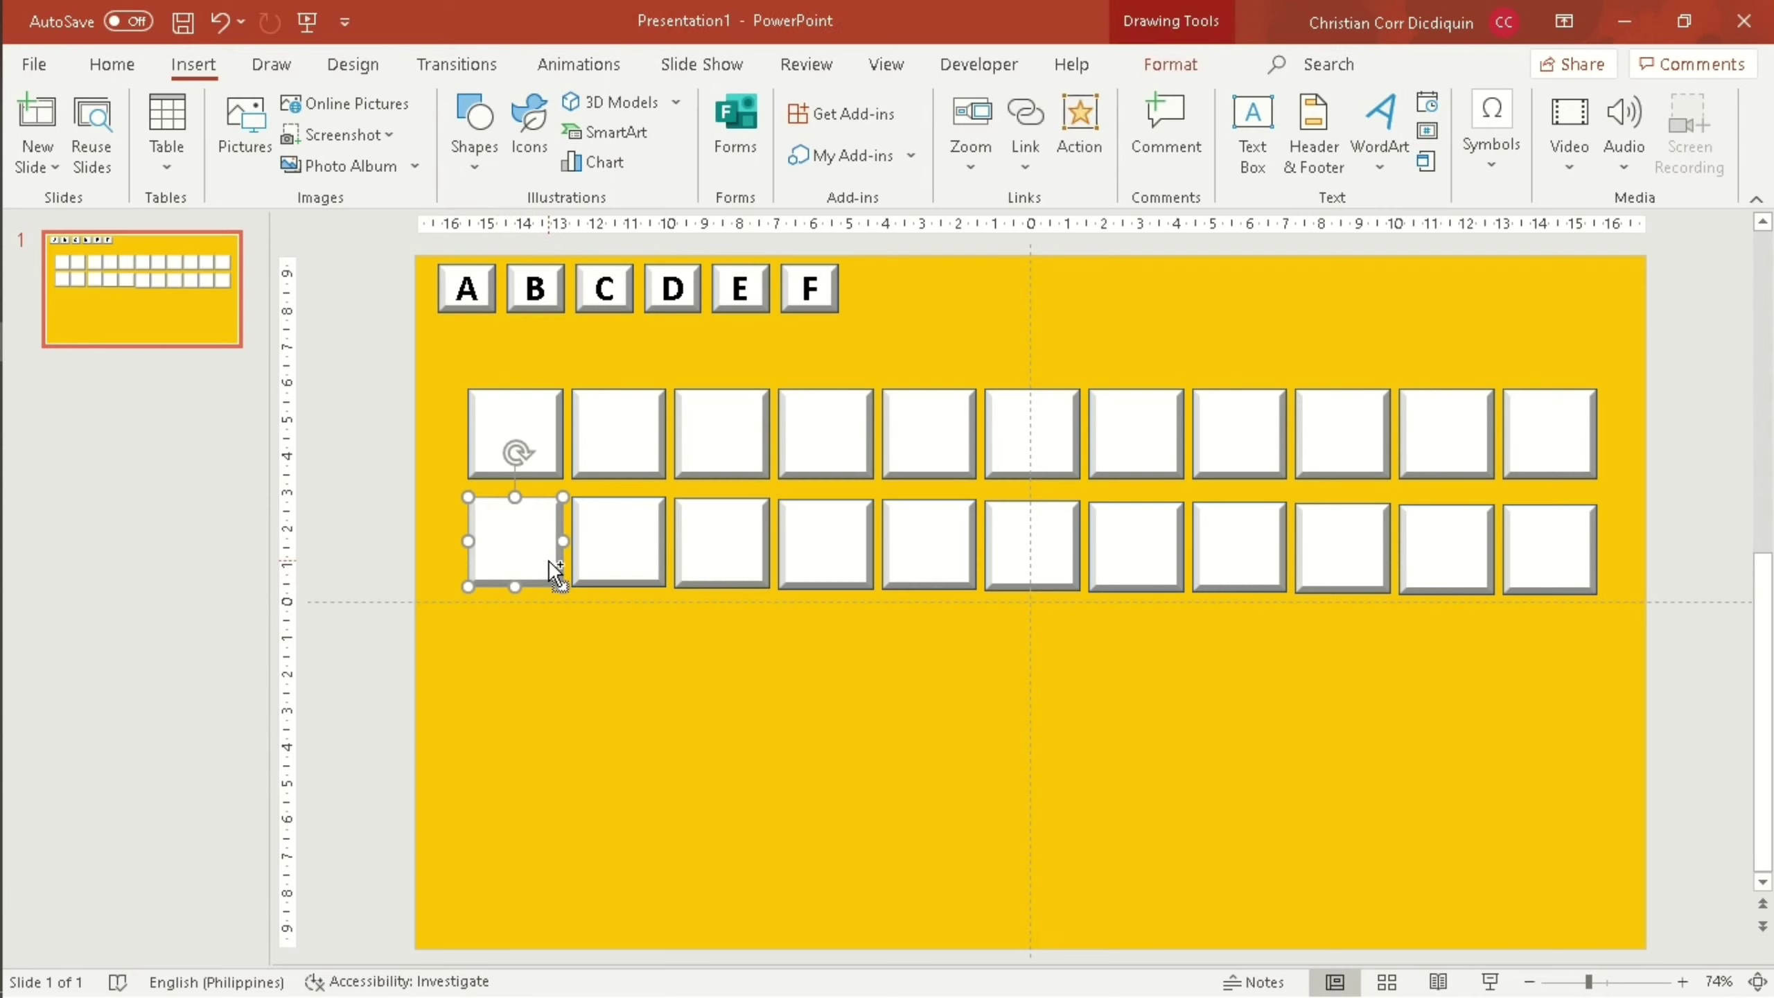
pyautogui.click(474, 357)
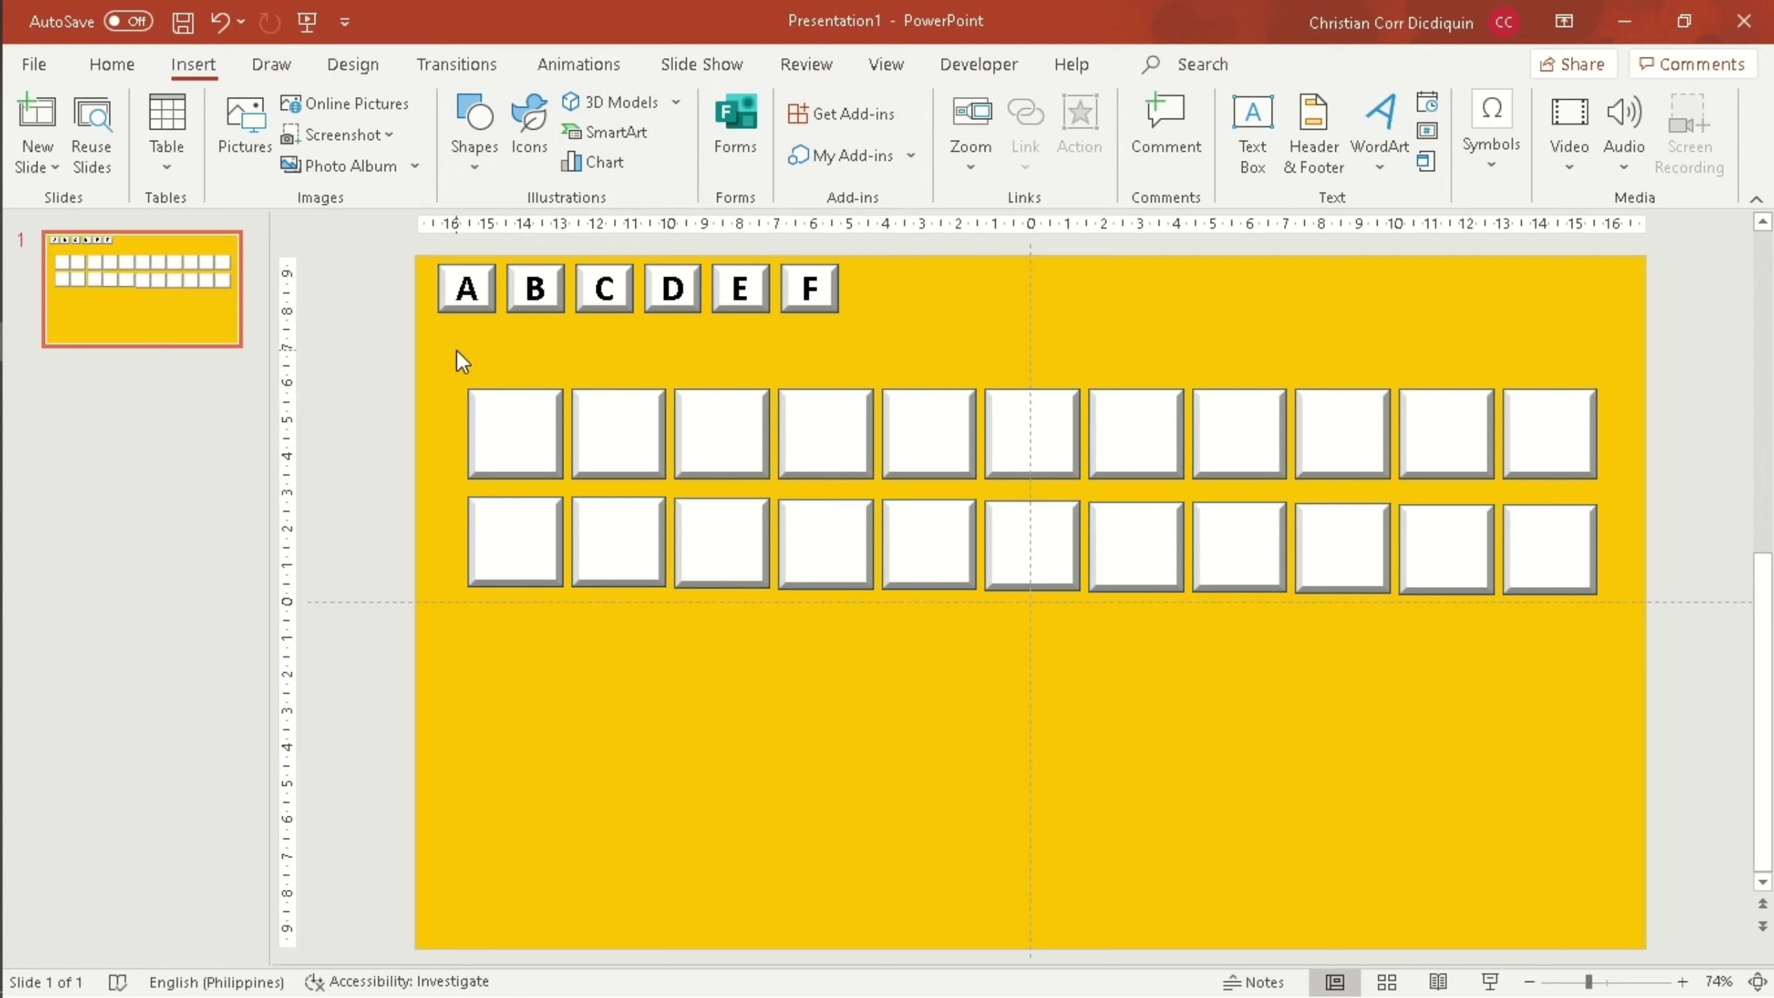
pyautogui.moveTo(456, 350); pyautogui.dragTo(728, 615)
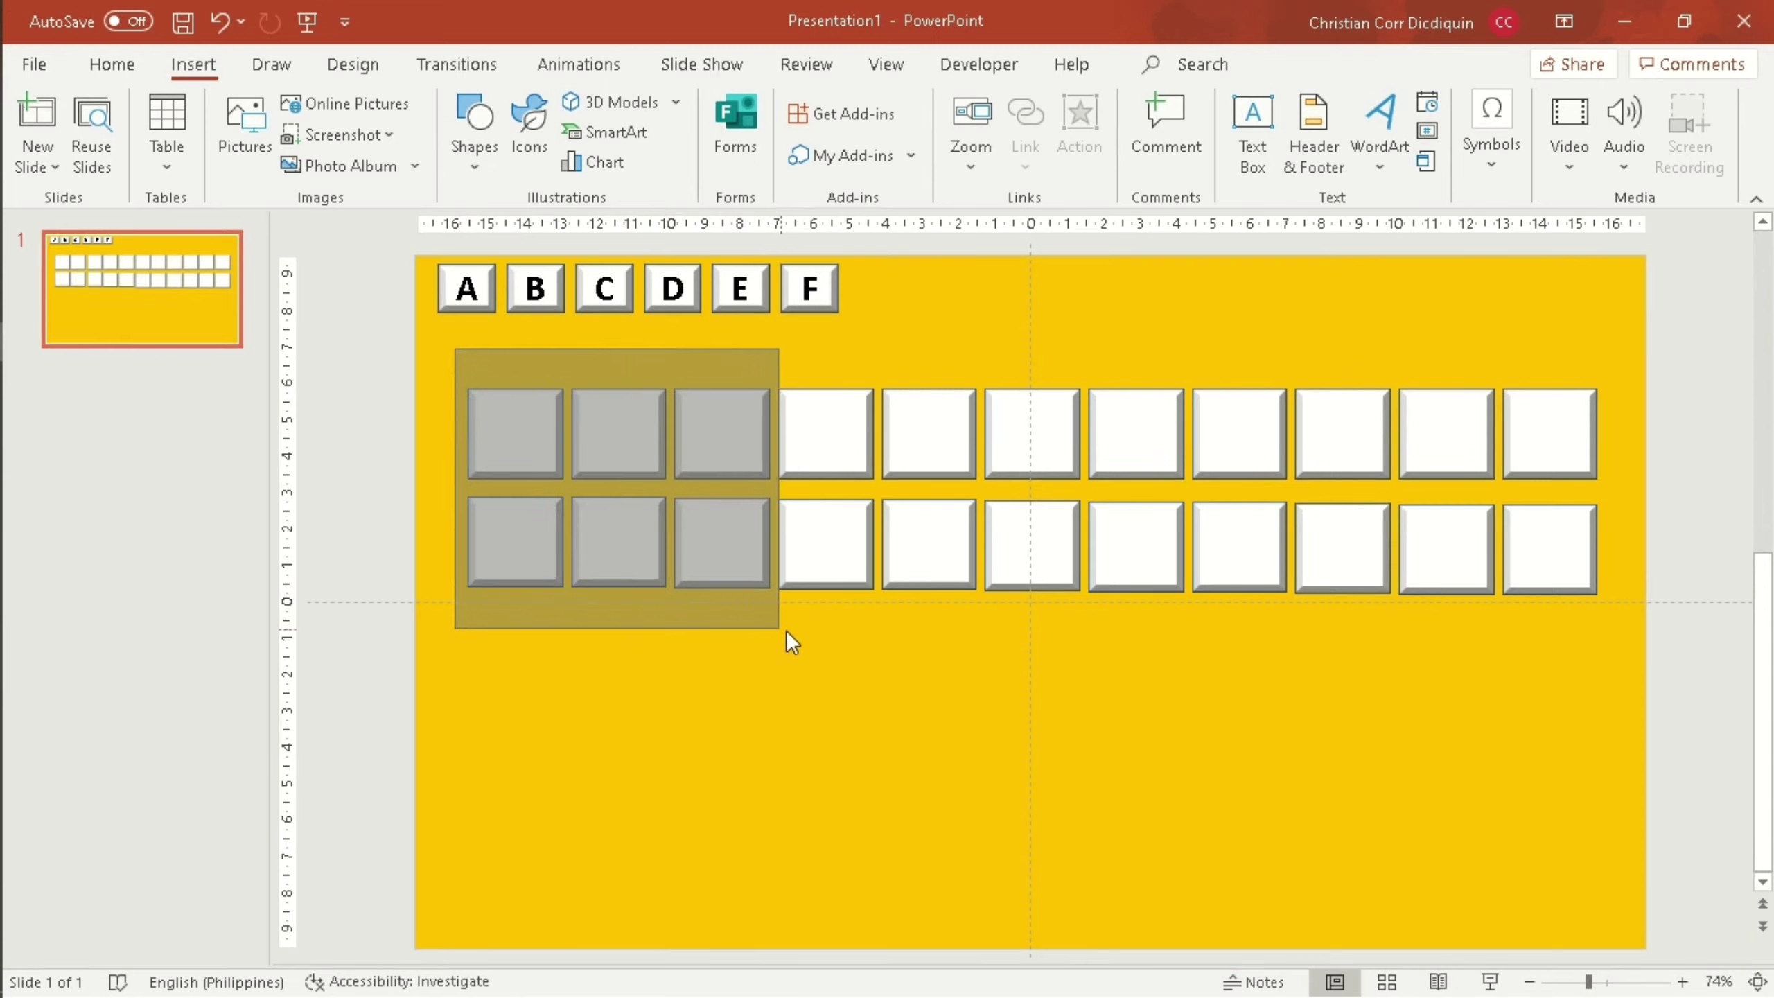
pyautogui.moveTo(728, 615); pyautogui.dragTo(888, 635)
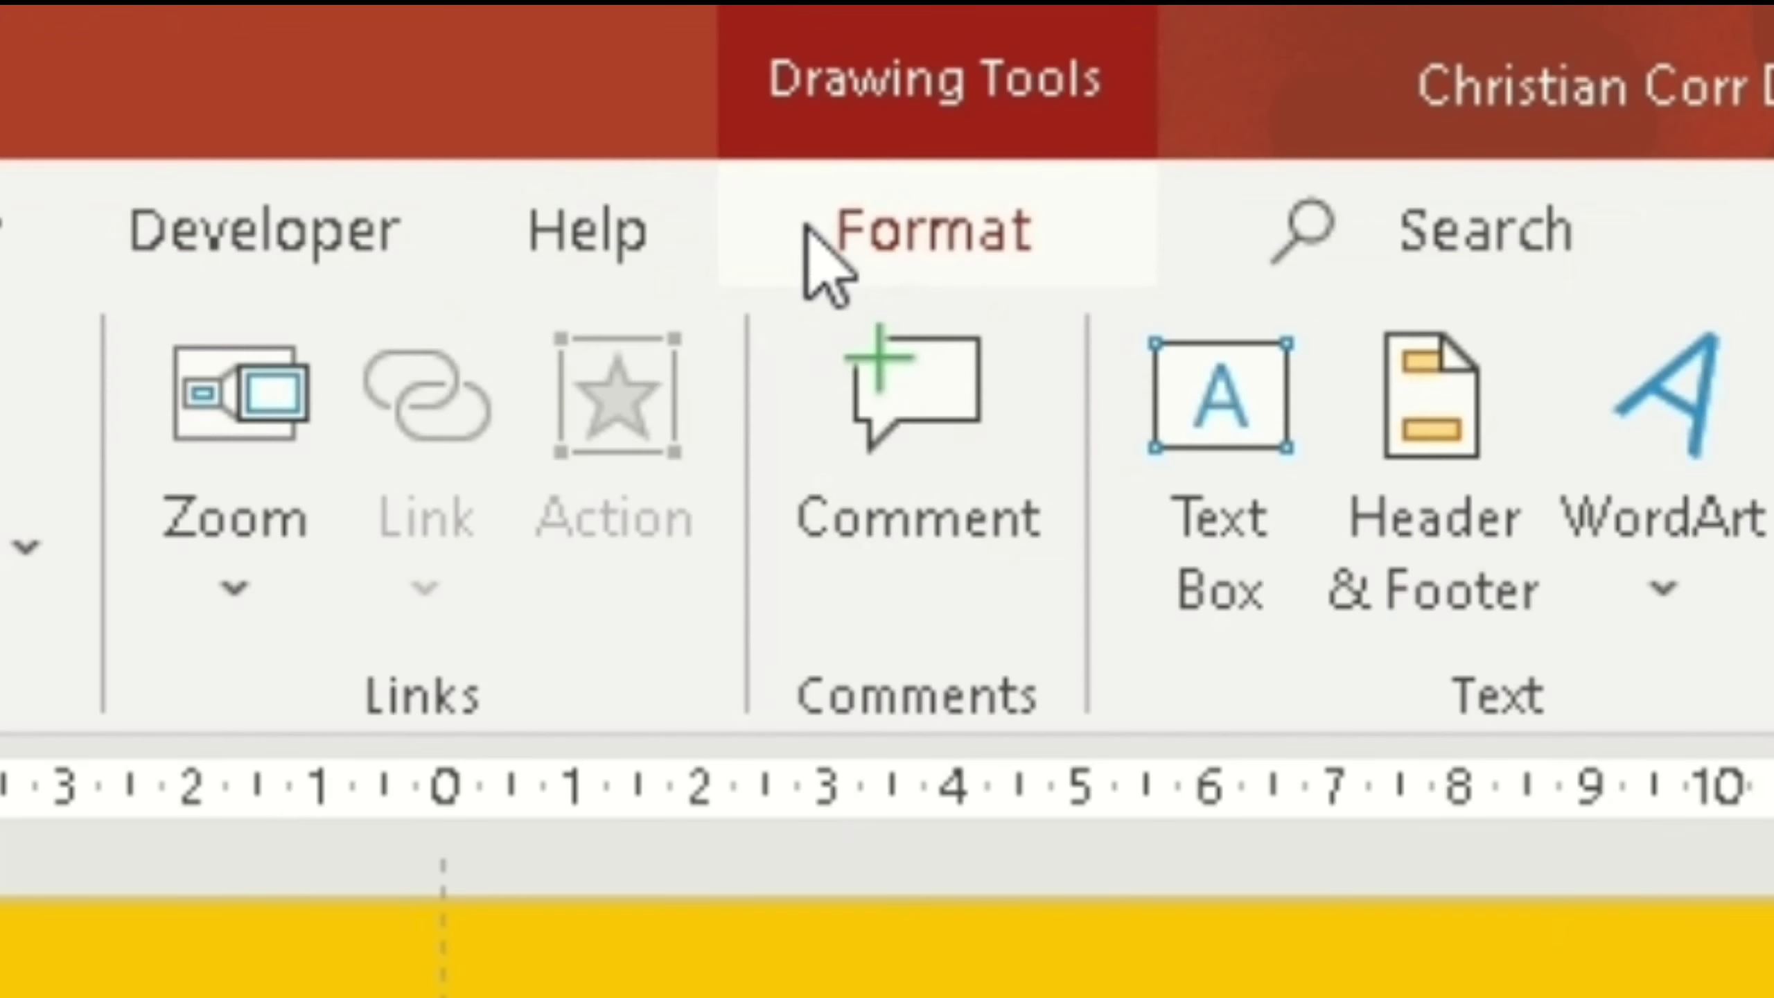
pyautogui.click(810, 231)
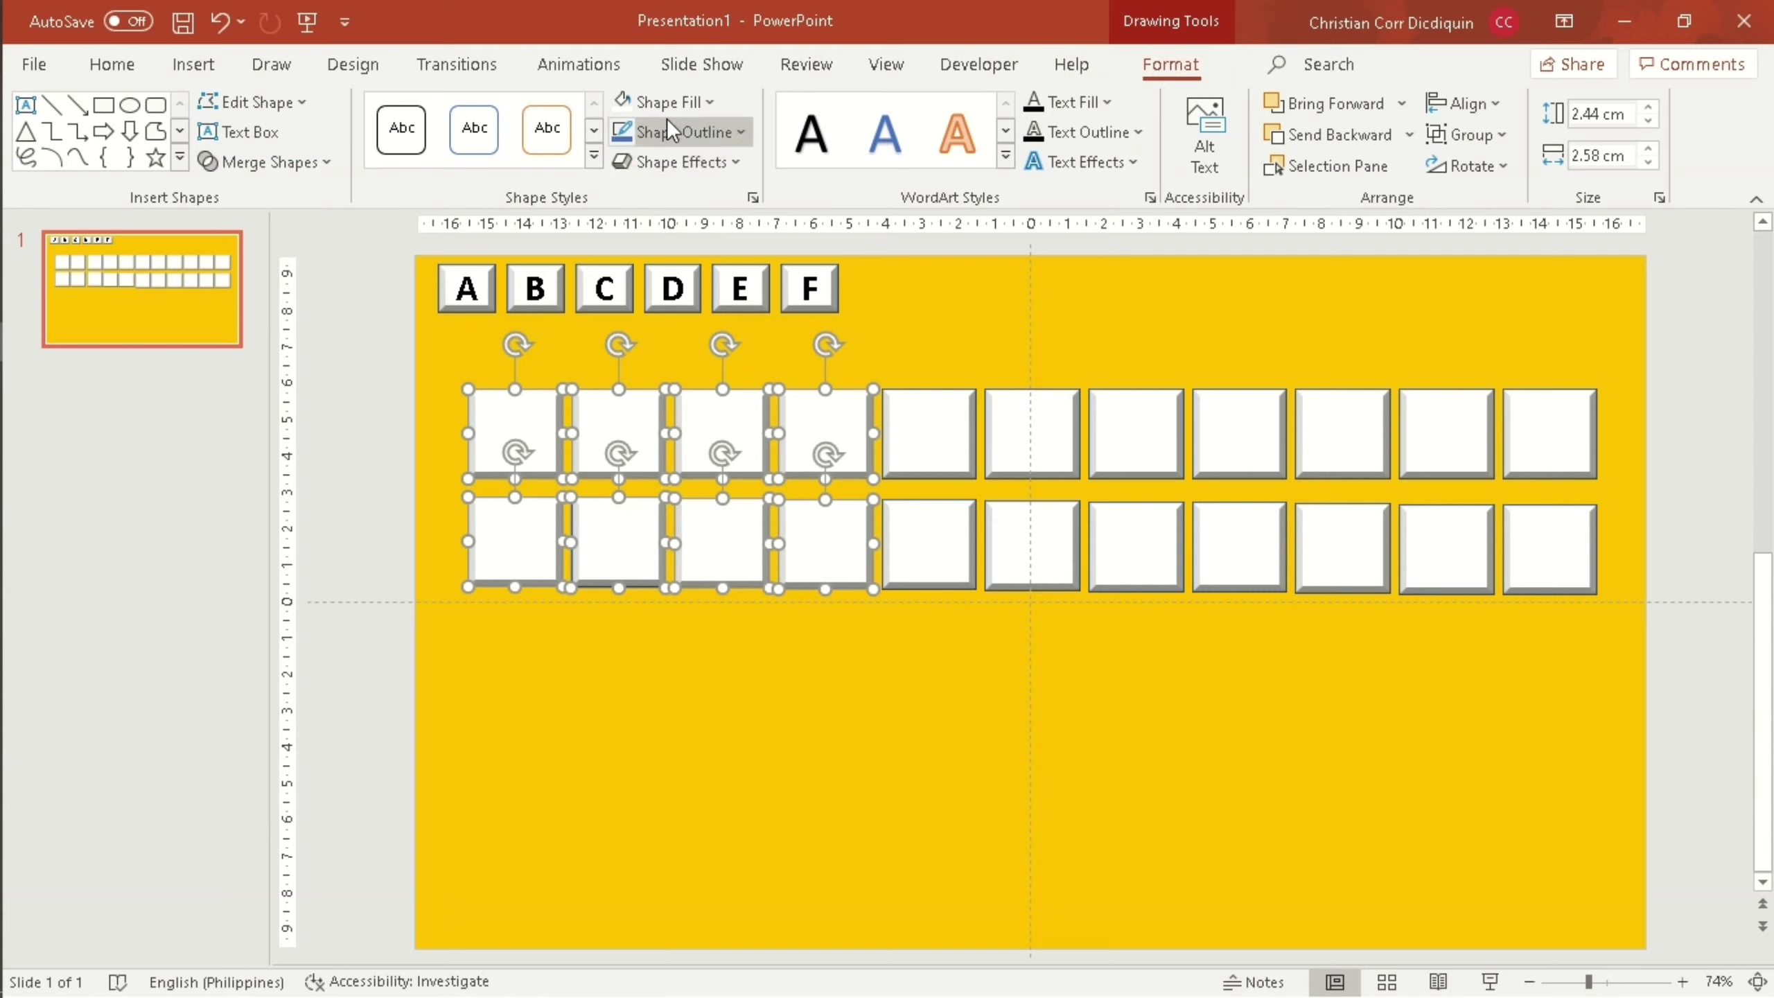
pyautogui.click(670, 105)
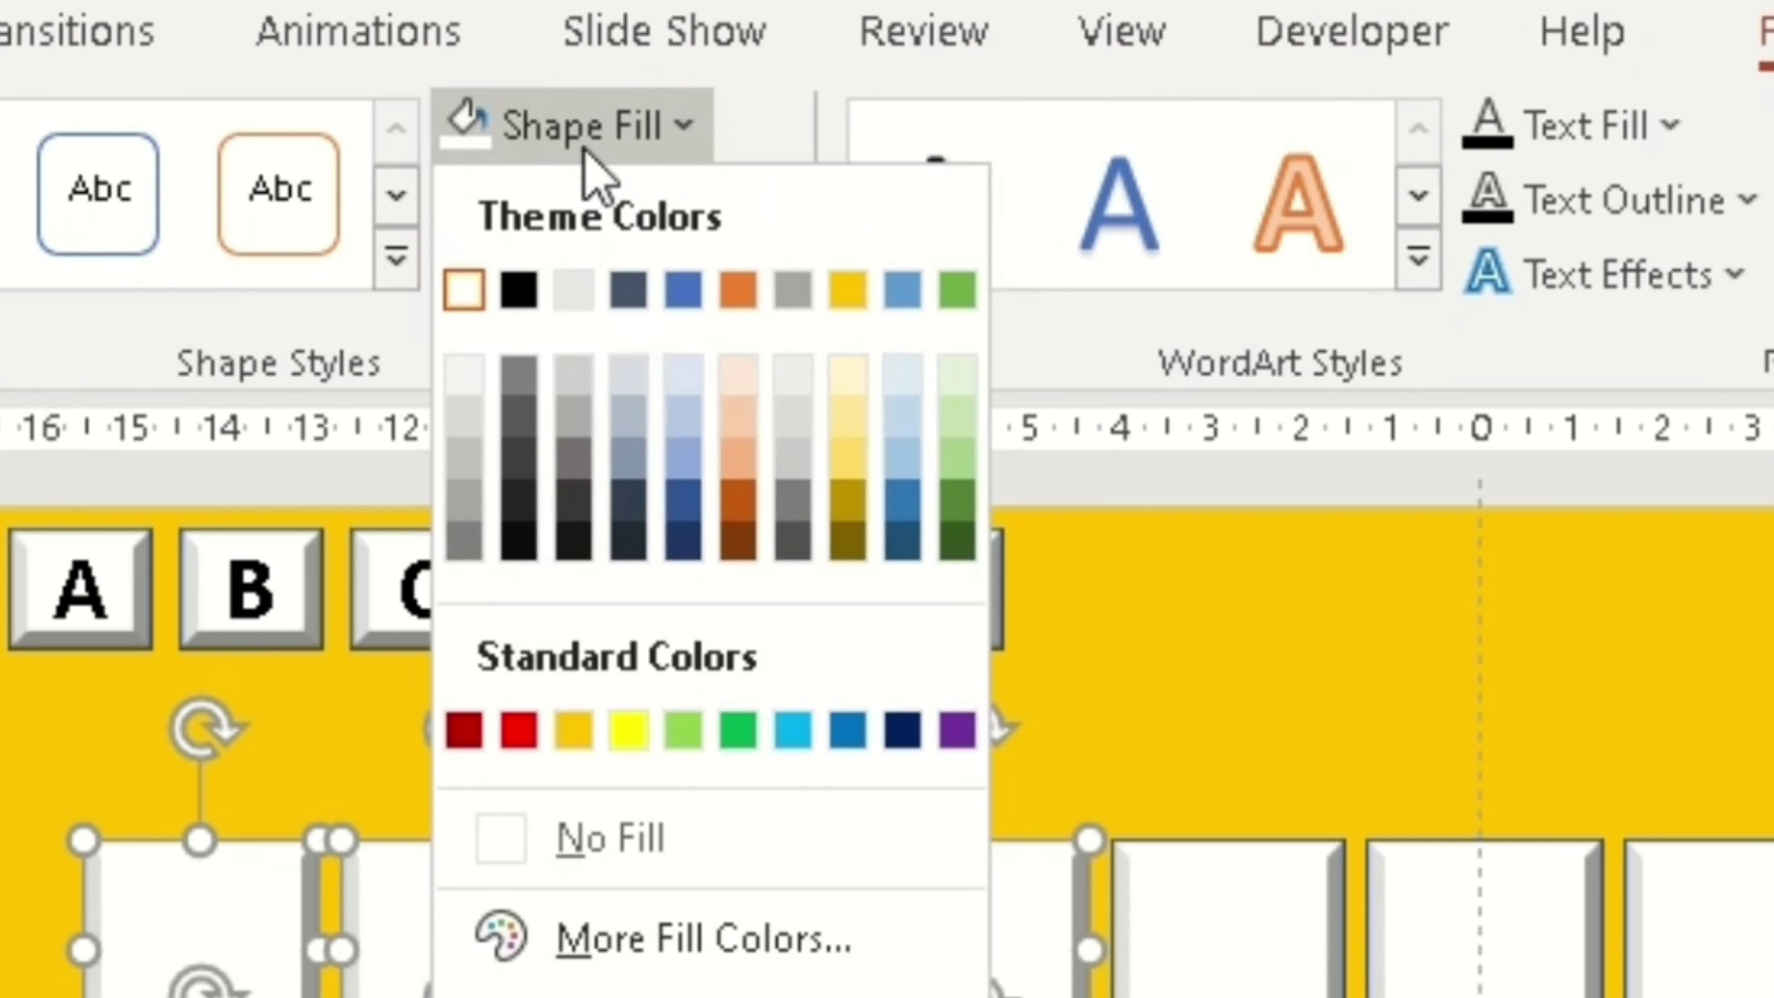
pyautogui.click(519, 290)
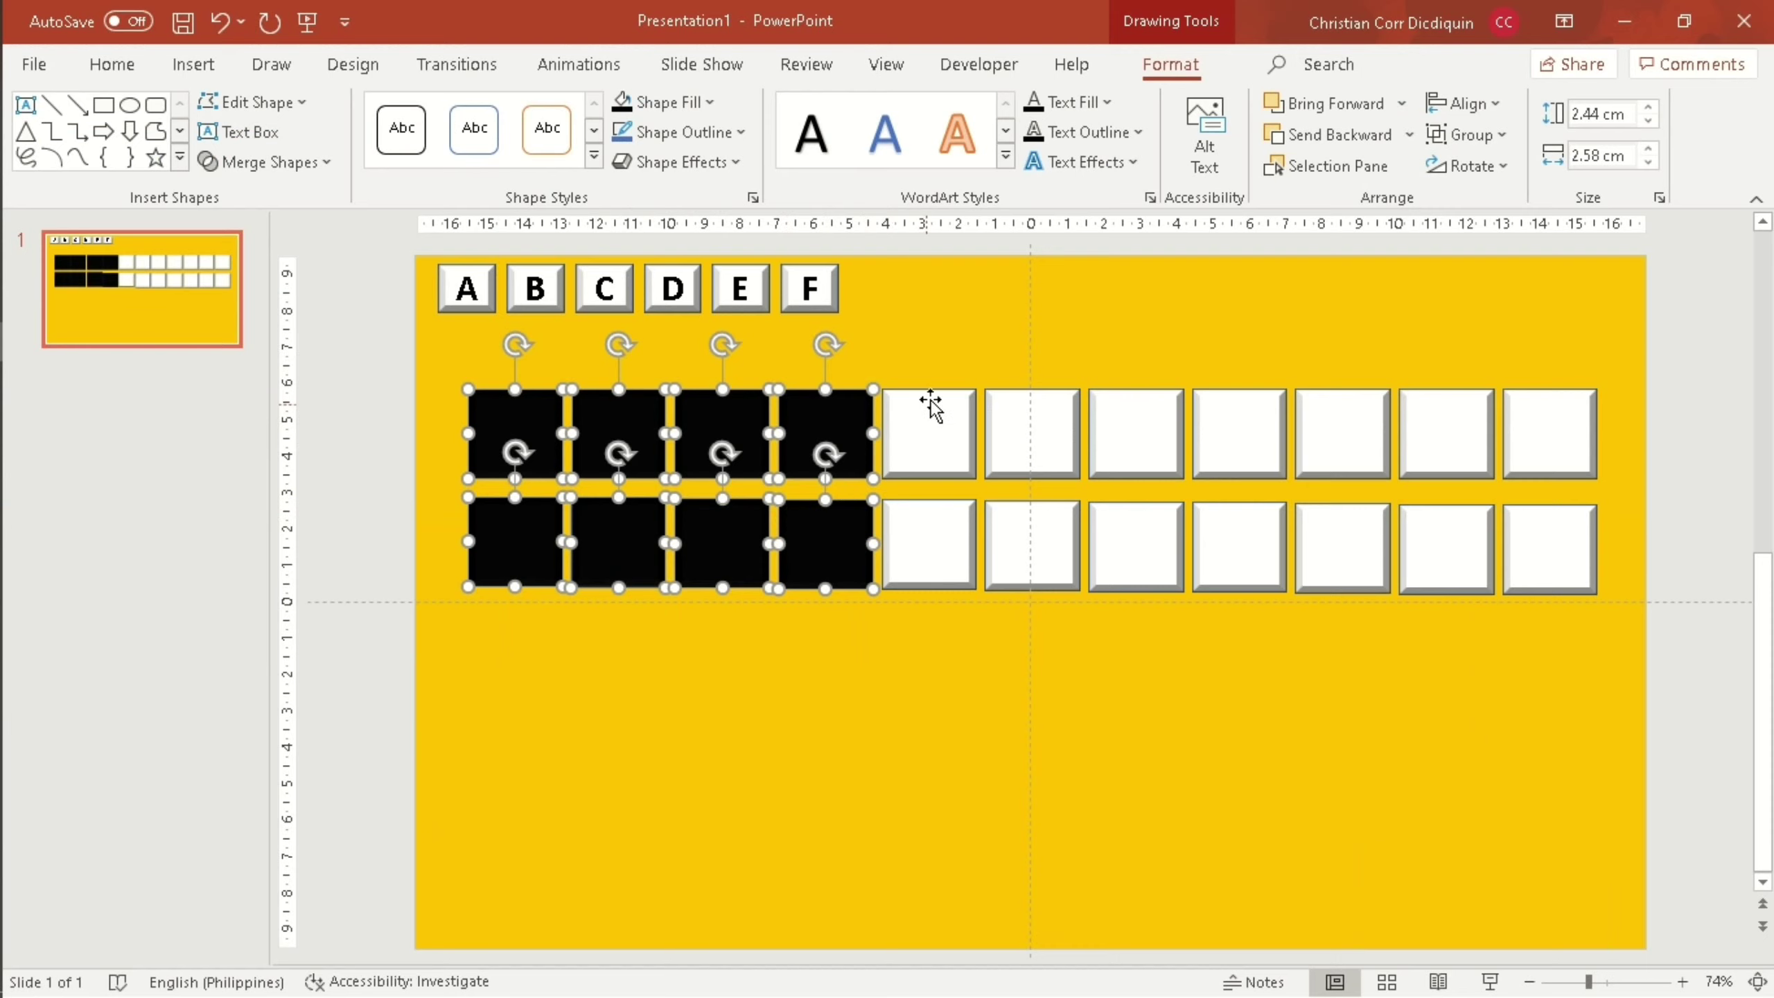
# Fill the seven remaining bottom-row boxes and the last four top-row boxes black.
pyautogui.moveTo(1603, 635); pyautogui.dragTo(1019, 521)
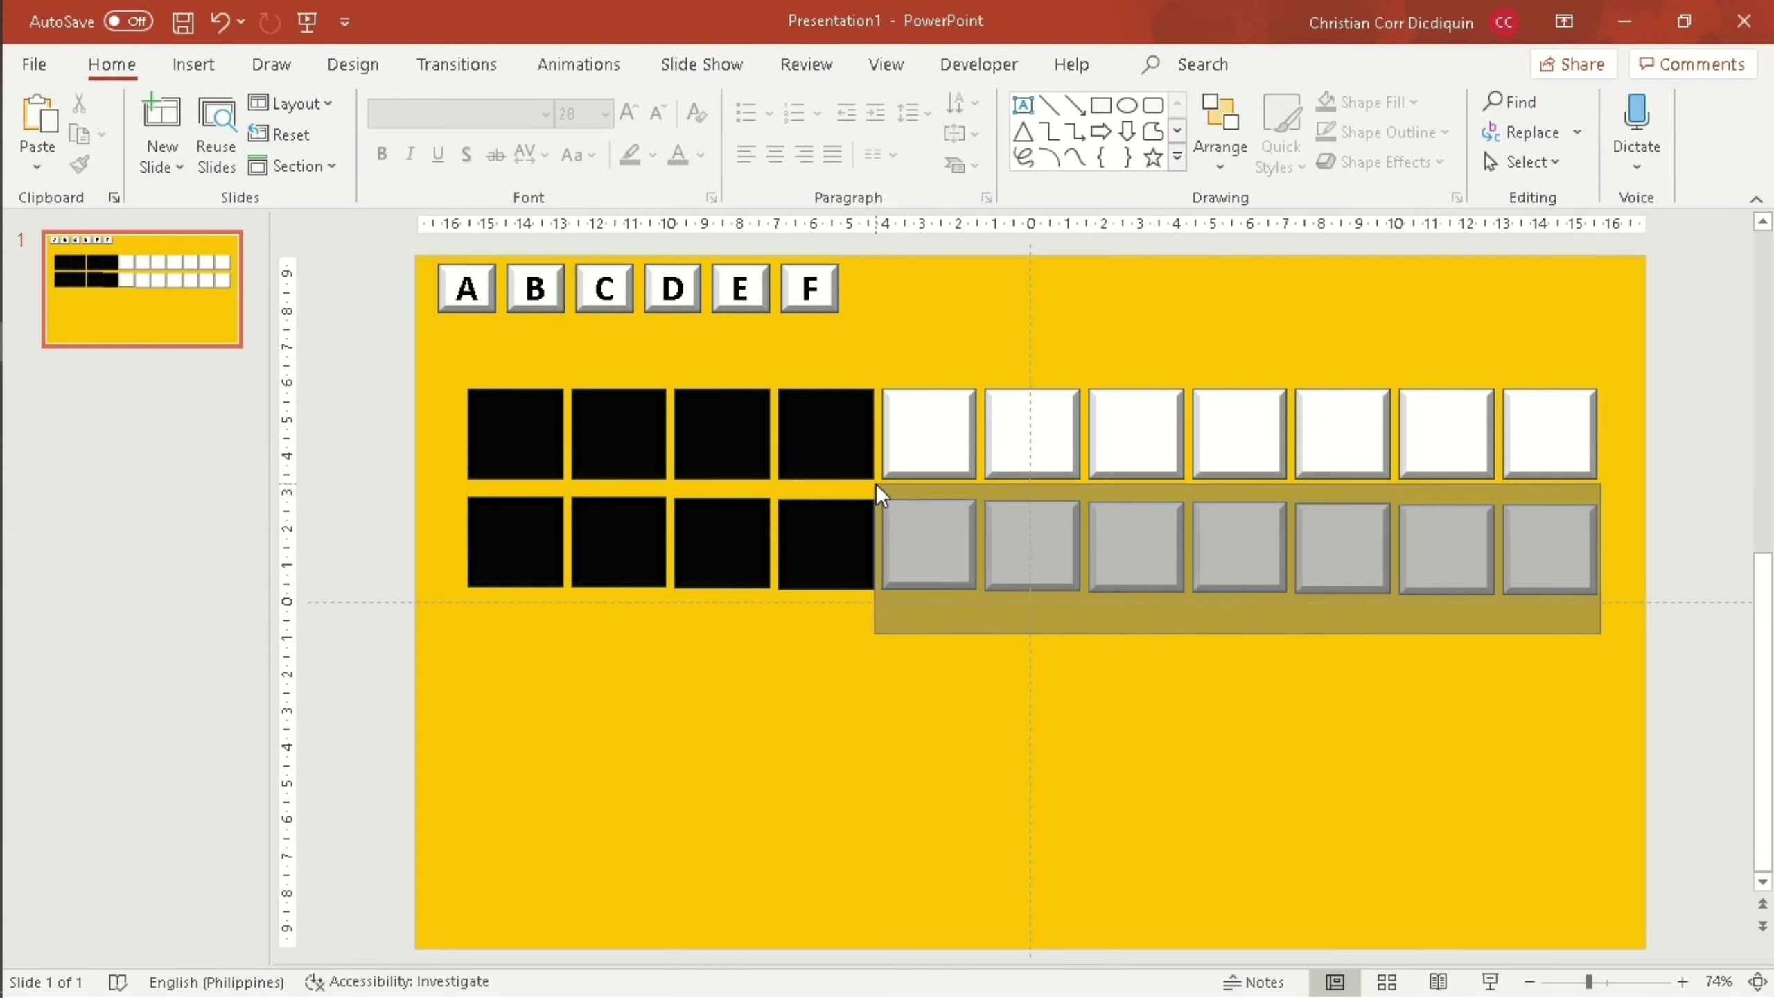
pyautogui.moveTo(1018, 520); pyautogui.dragTo(876, 485)
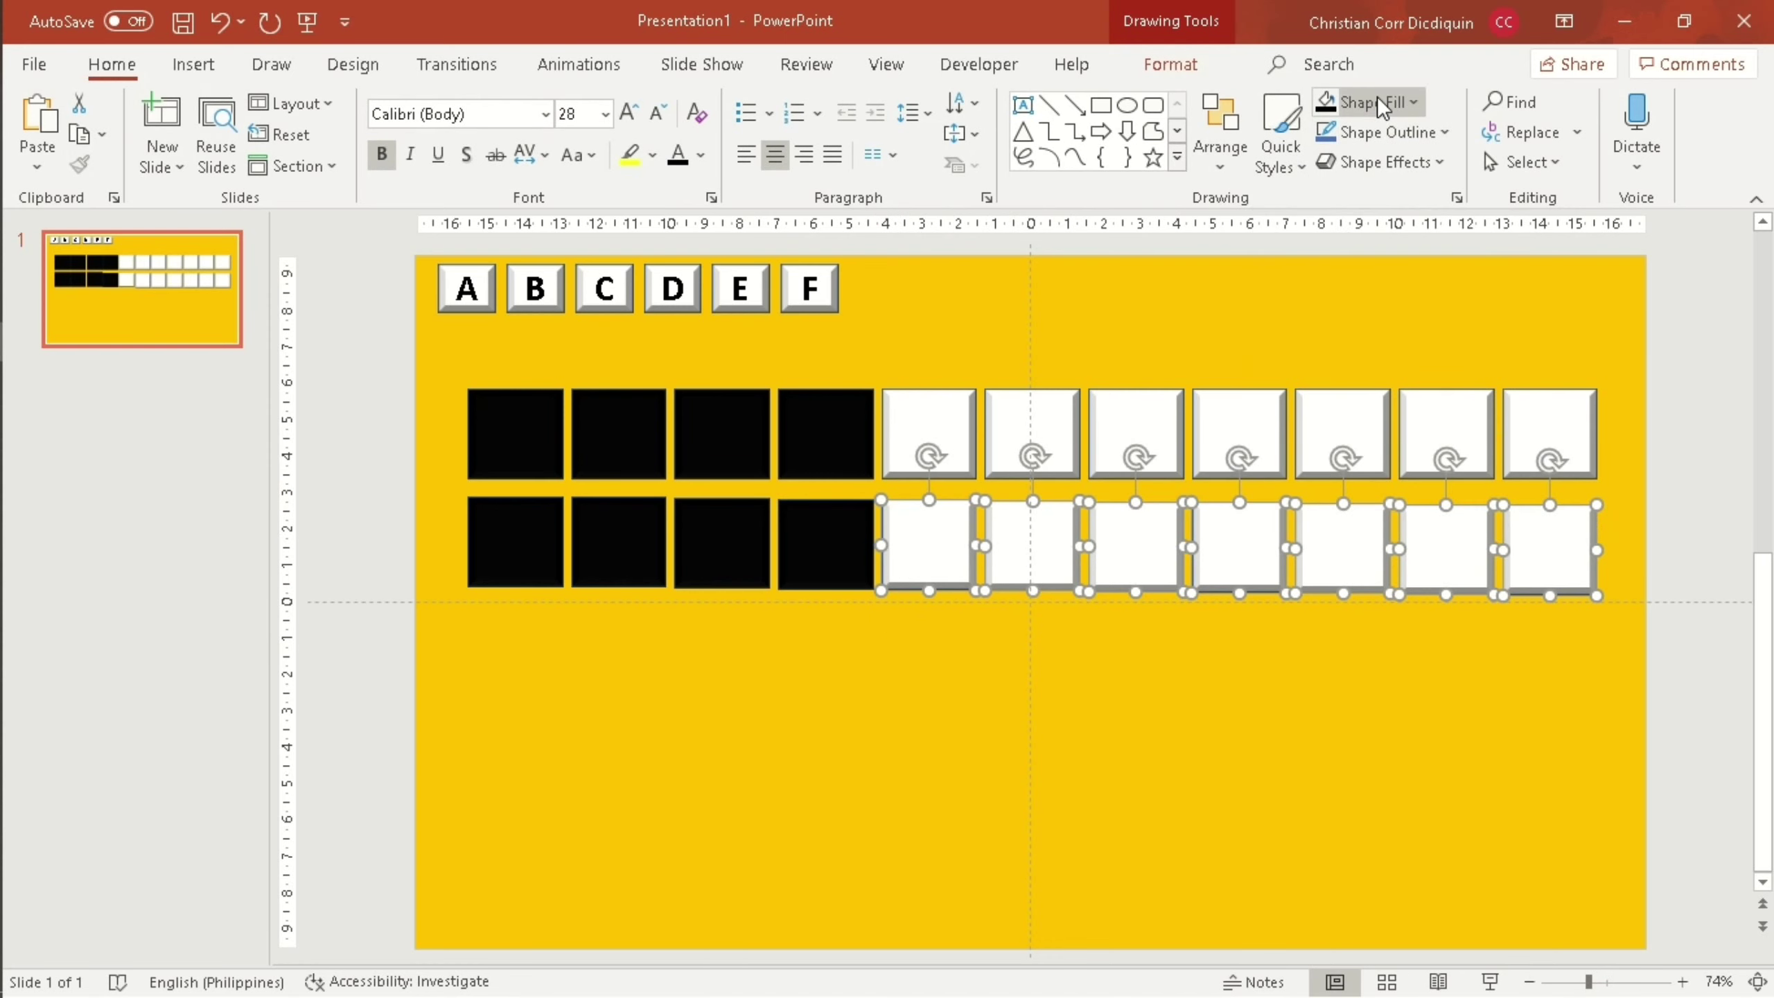
pyautogui.click(1327, 103)
pyautogui.click(1657, 368)
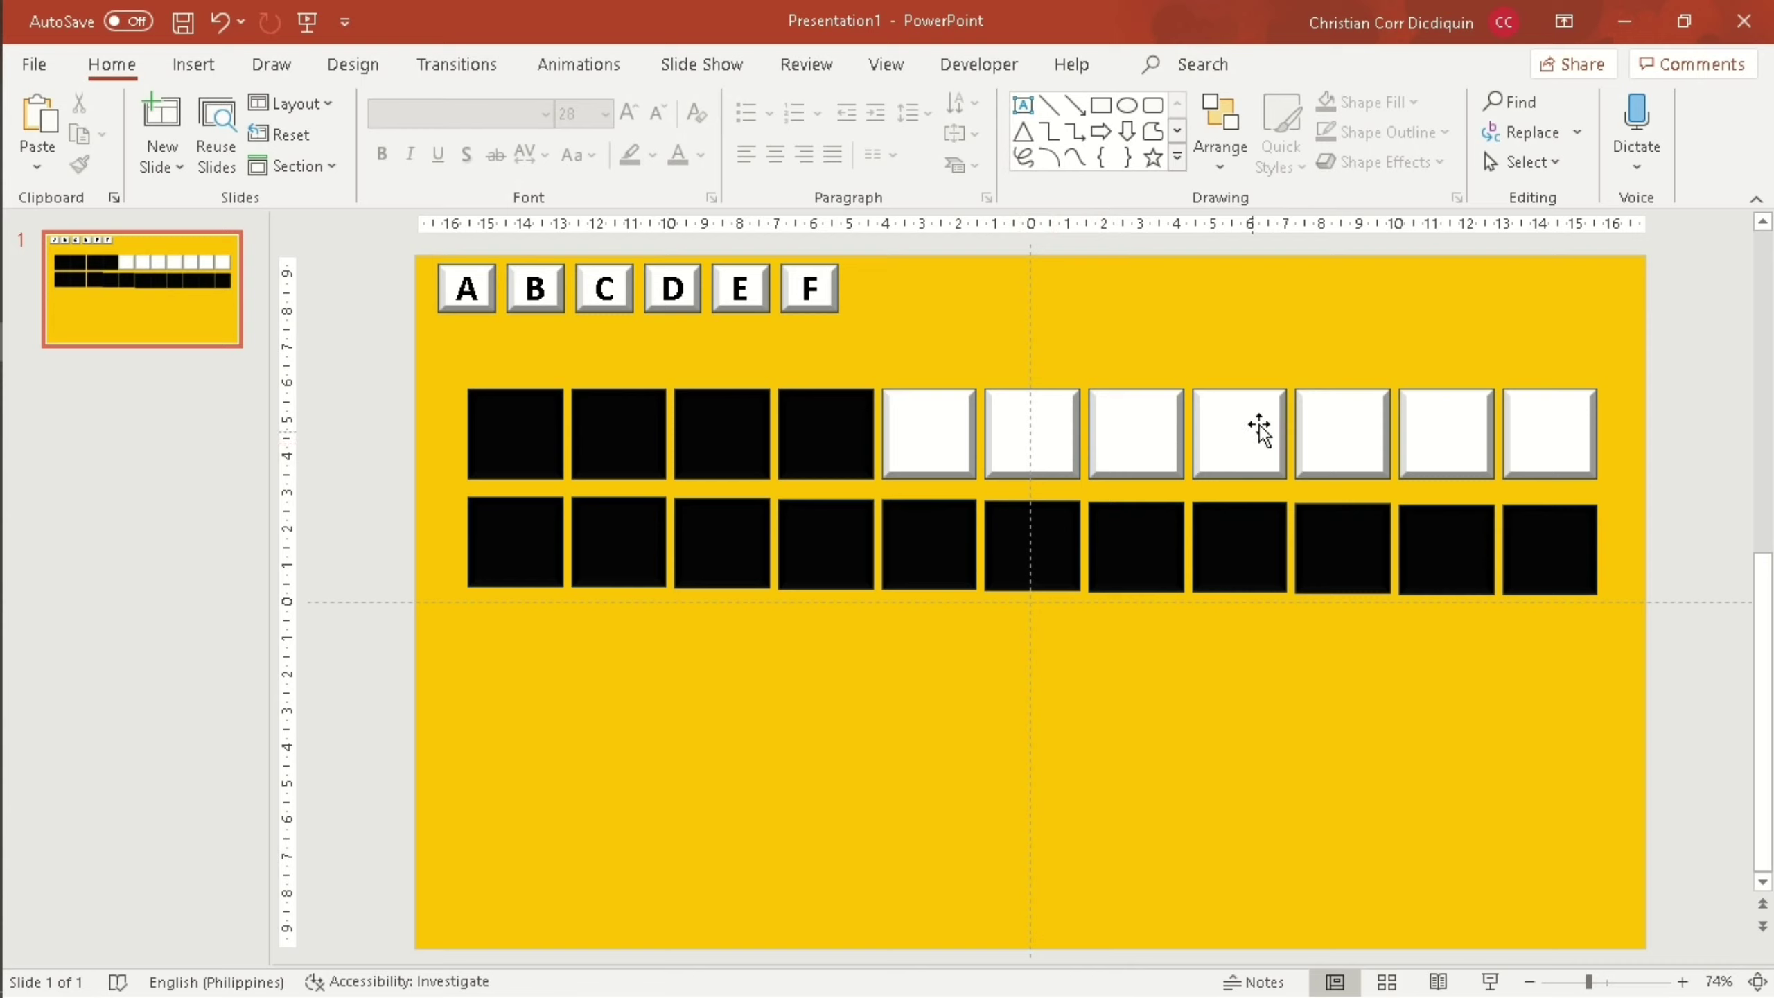
pyautogui.moveTo(1174, 330); pyautogui.dragTo(1663, 486)
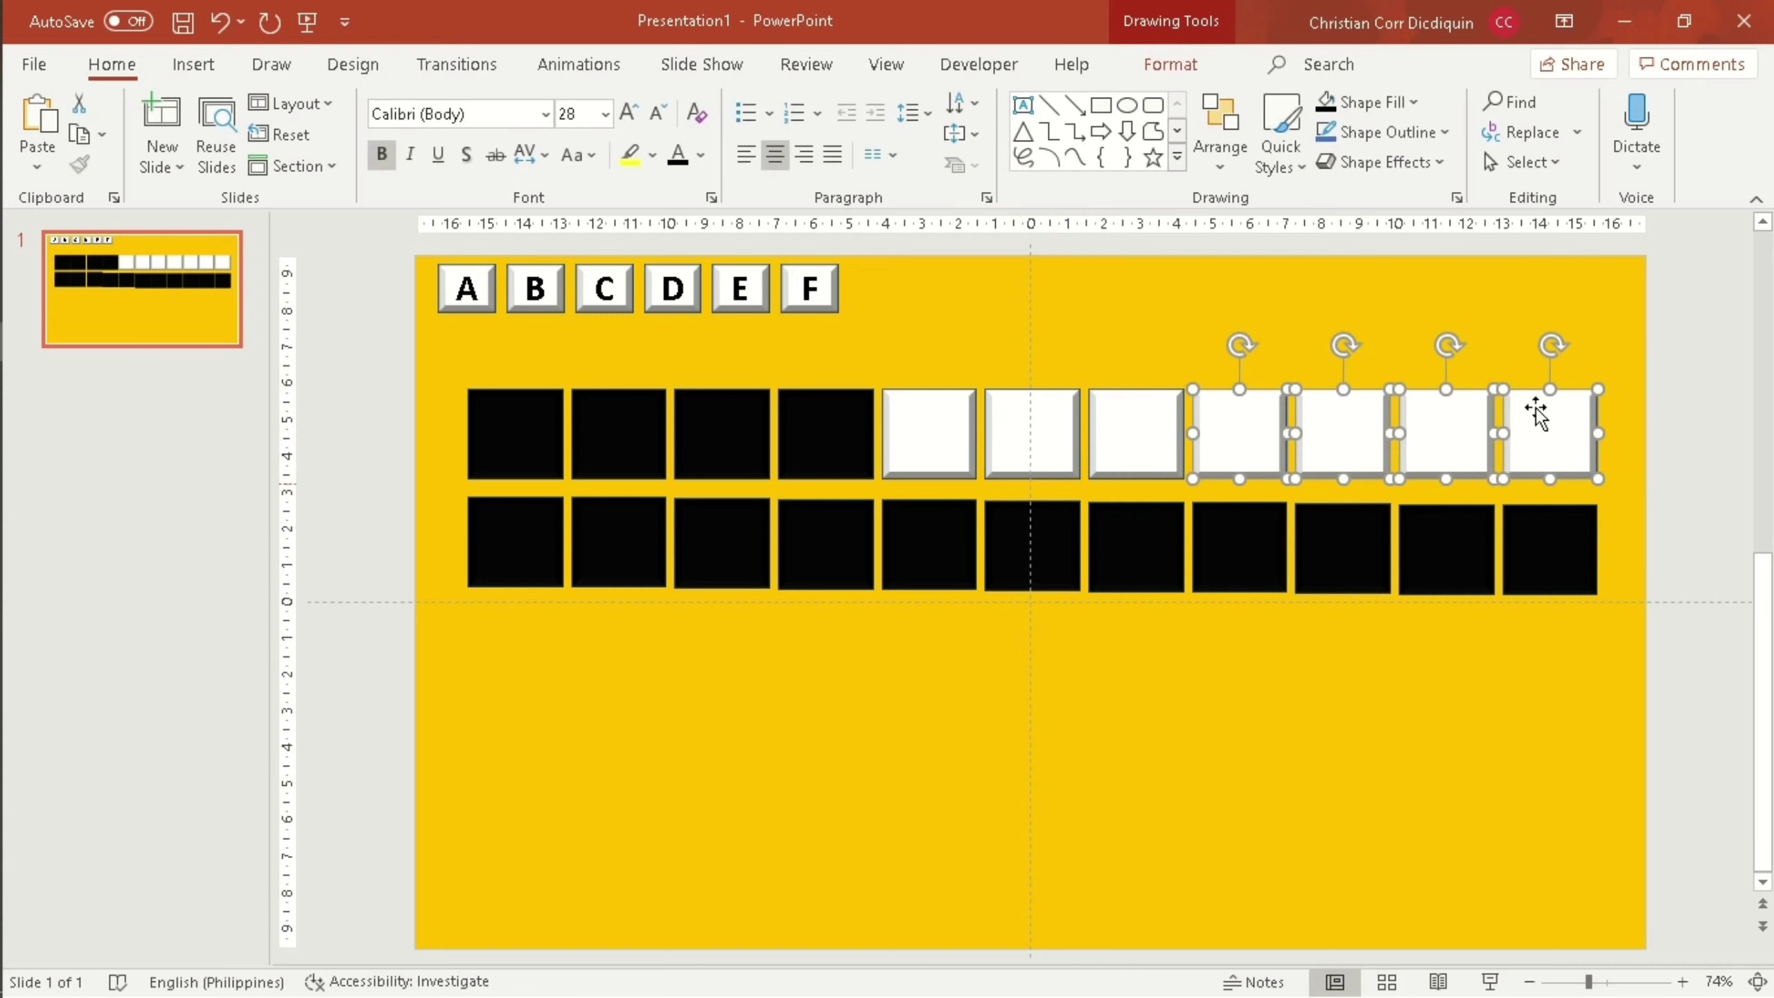
pyautogui.click(1332, 106)
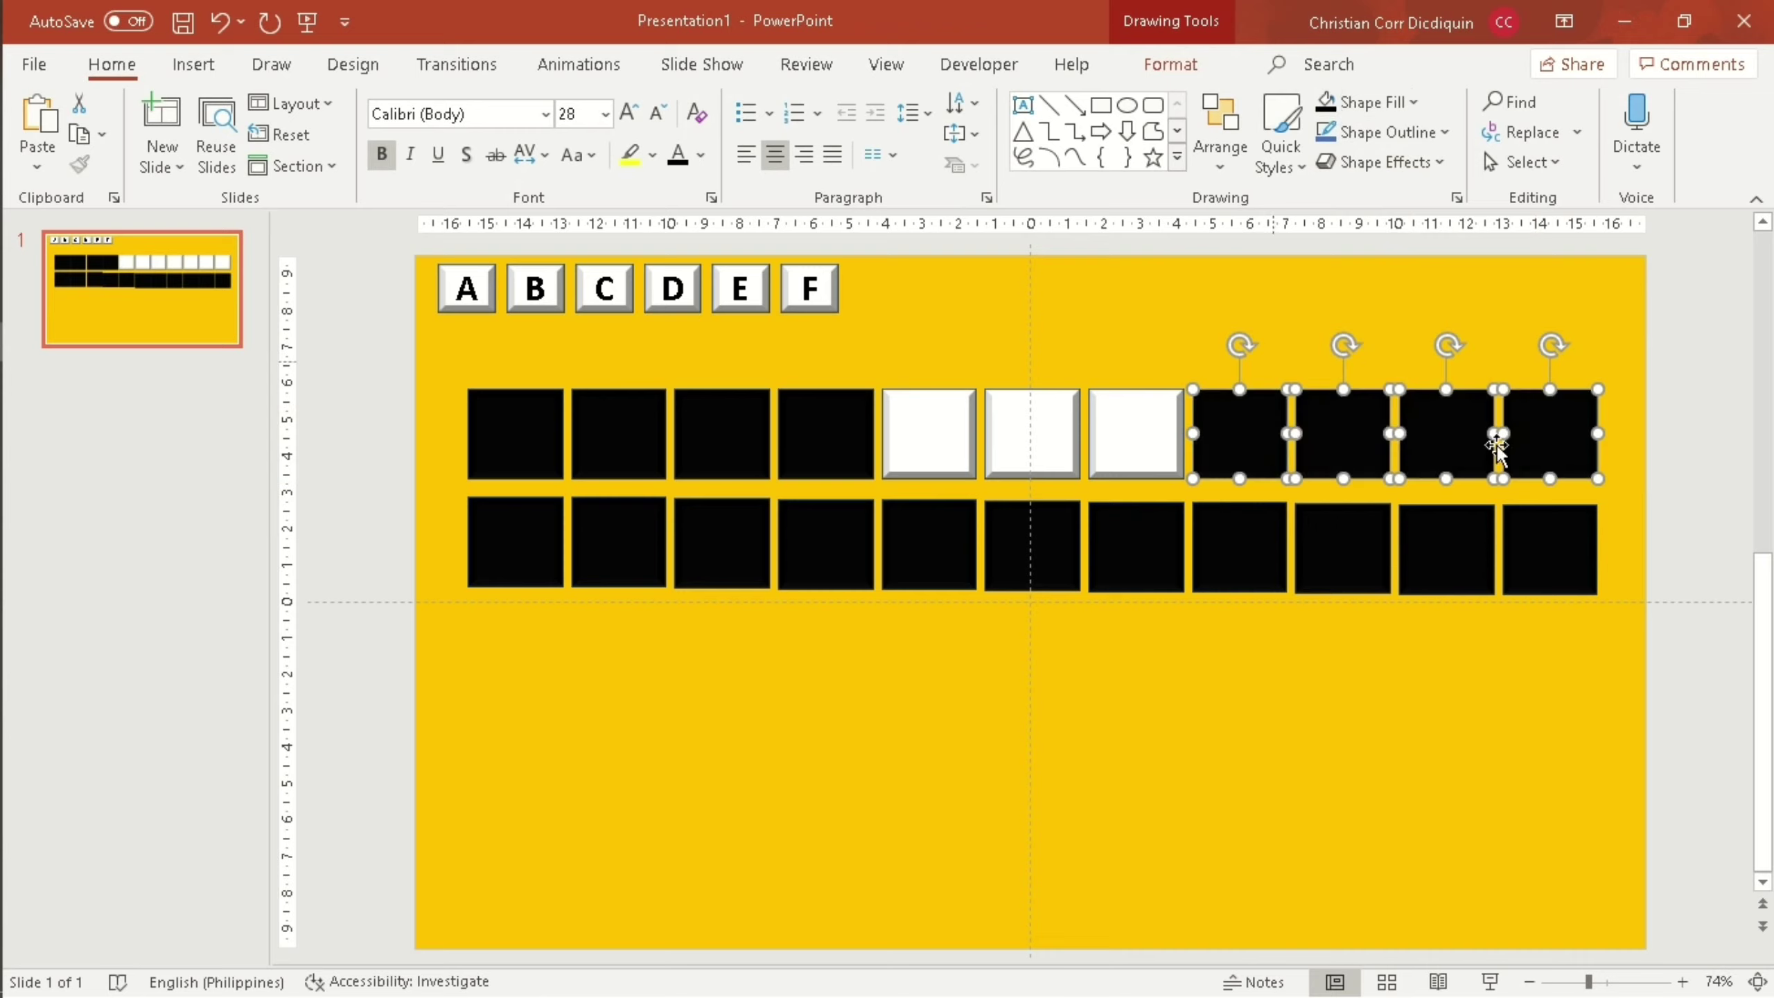
pyautogui.click(1680, 489)
# Refill the fourth, eighth and third top-row squares white.
pyautogui.click(816, 472)
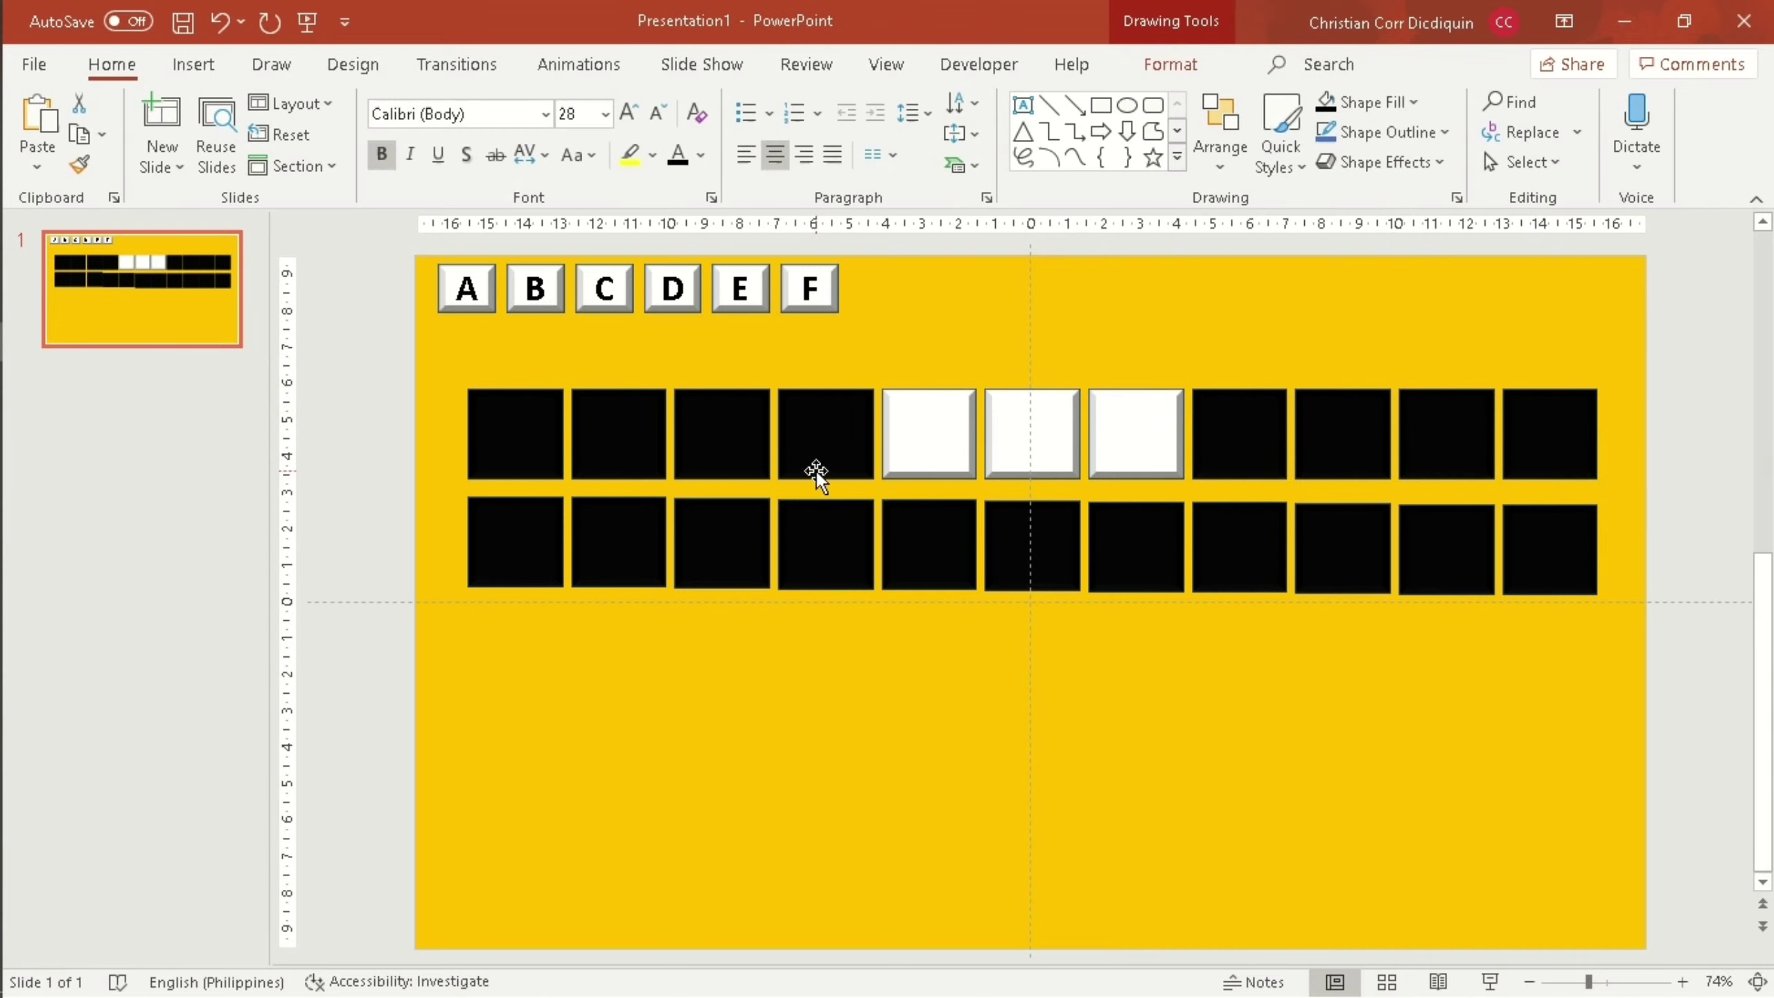
pyautogui.click(1425, 102)
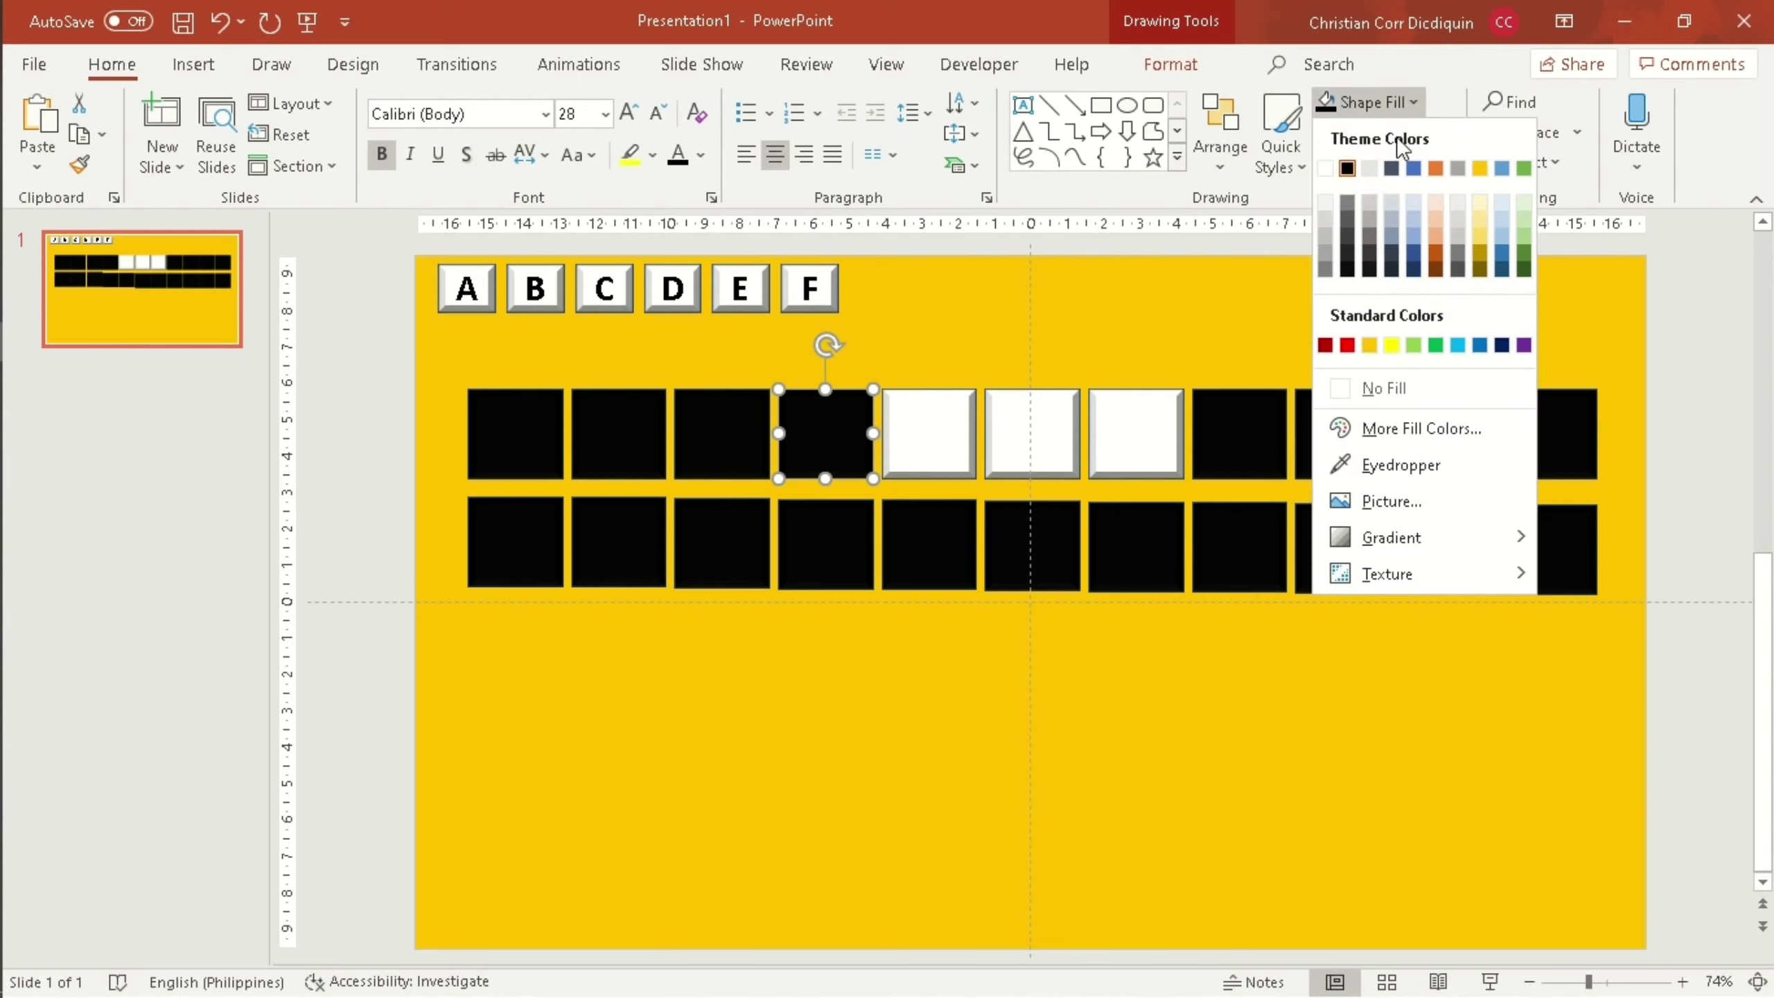
pyautogui.click(1319, 169)
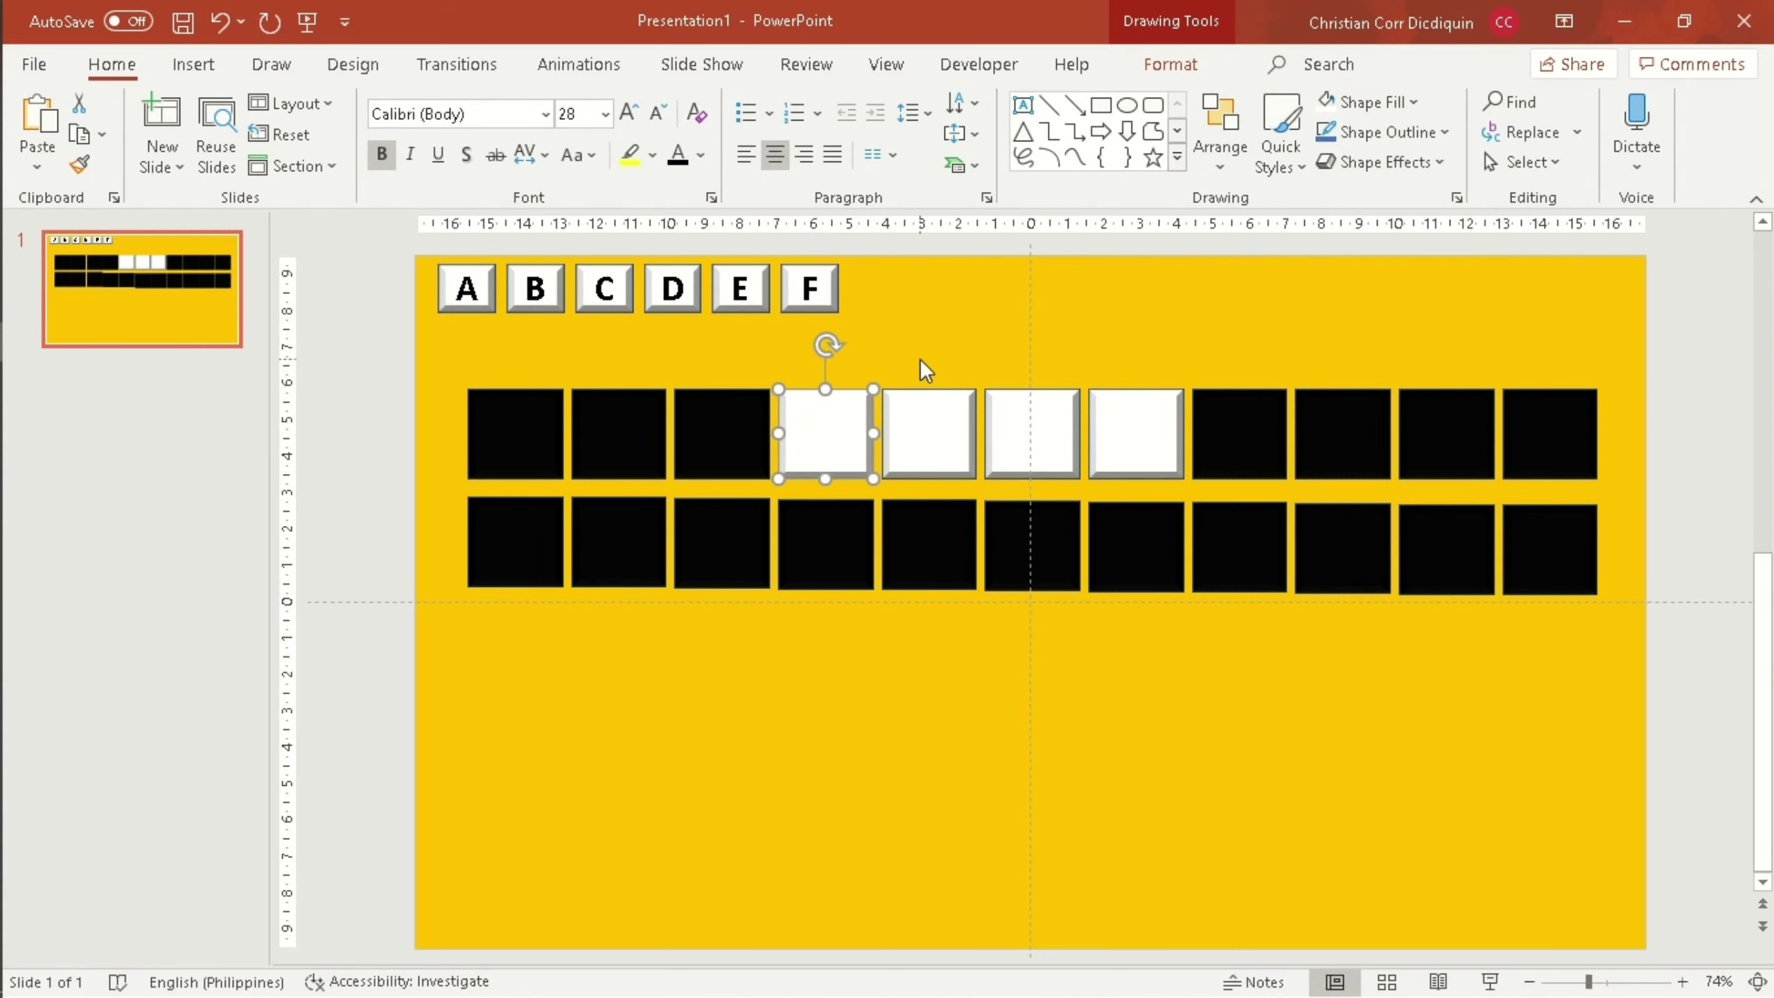
pyautogui.click(1214, 440)
pyautogui.click(1326, 105)
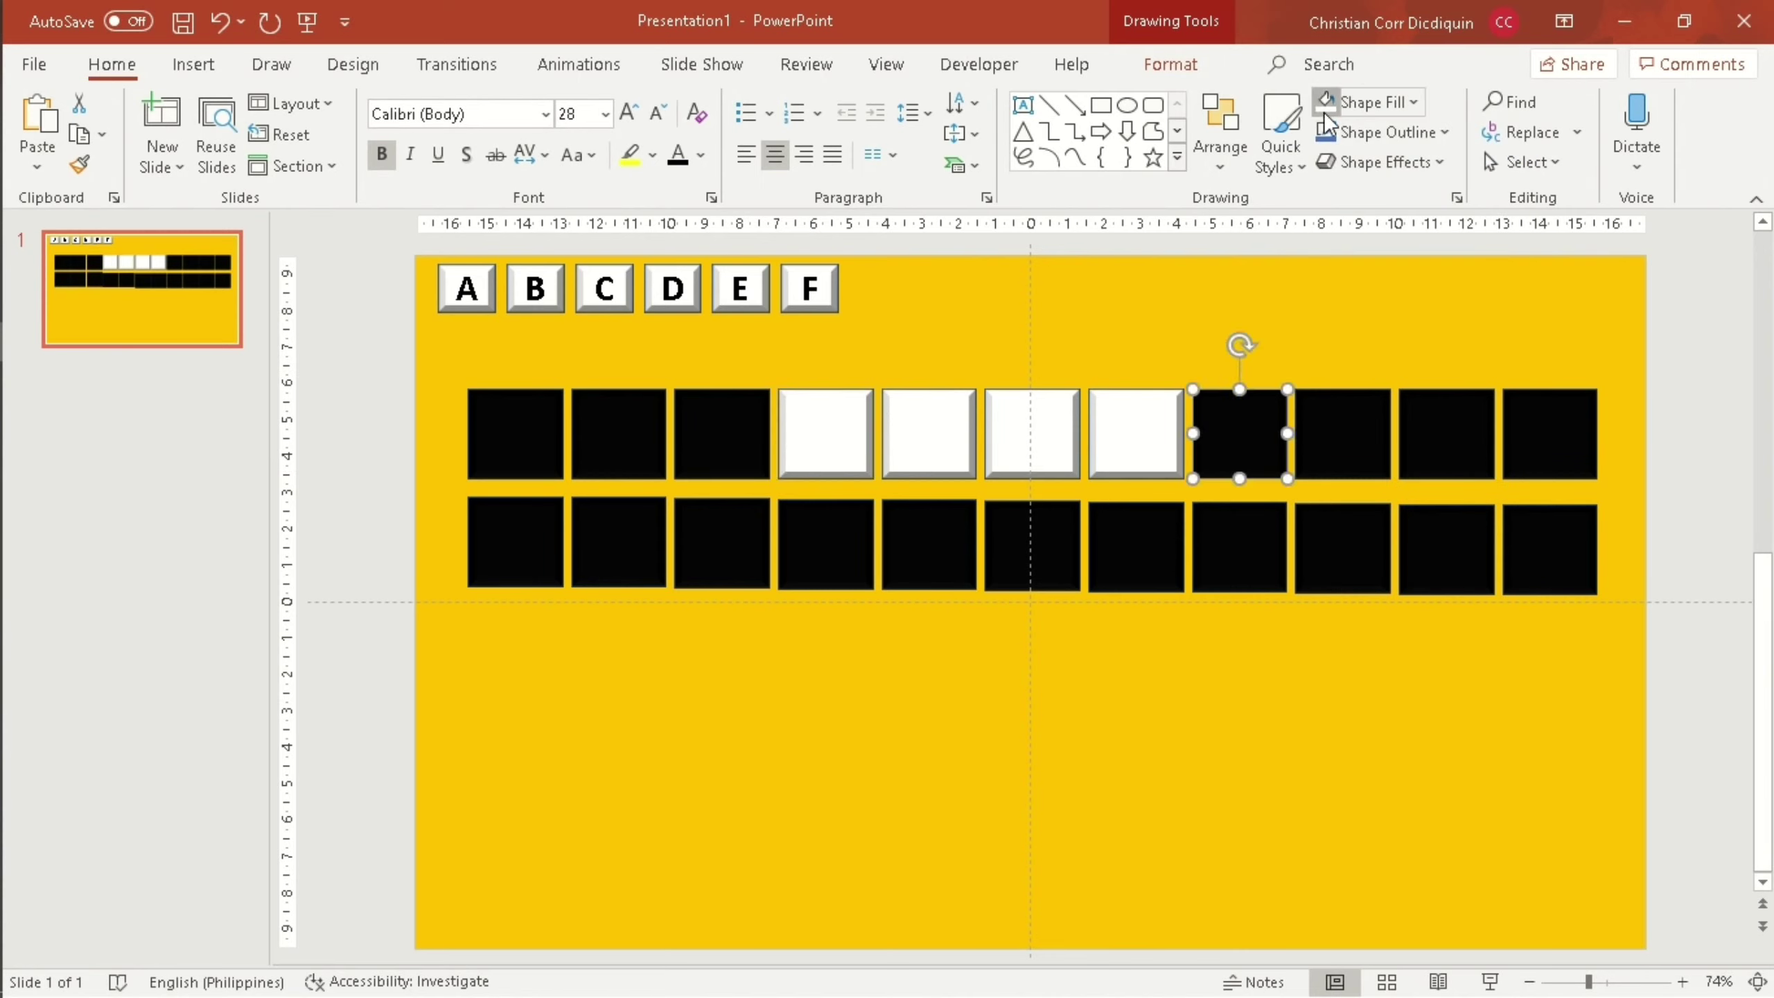
pyautogui.click(756, 445)
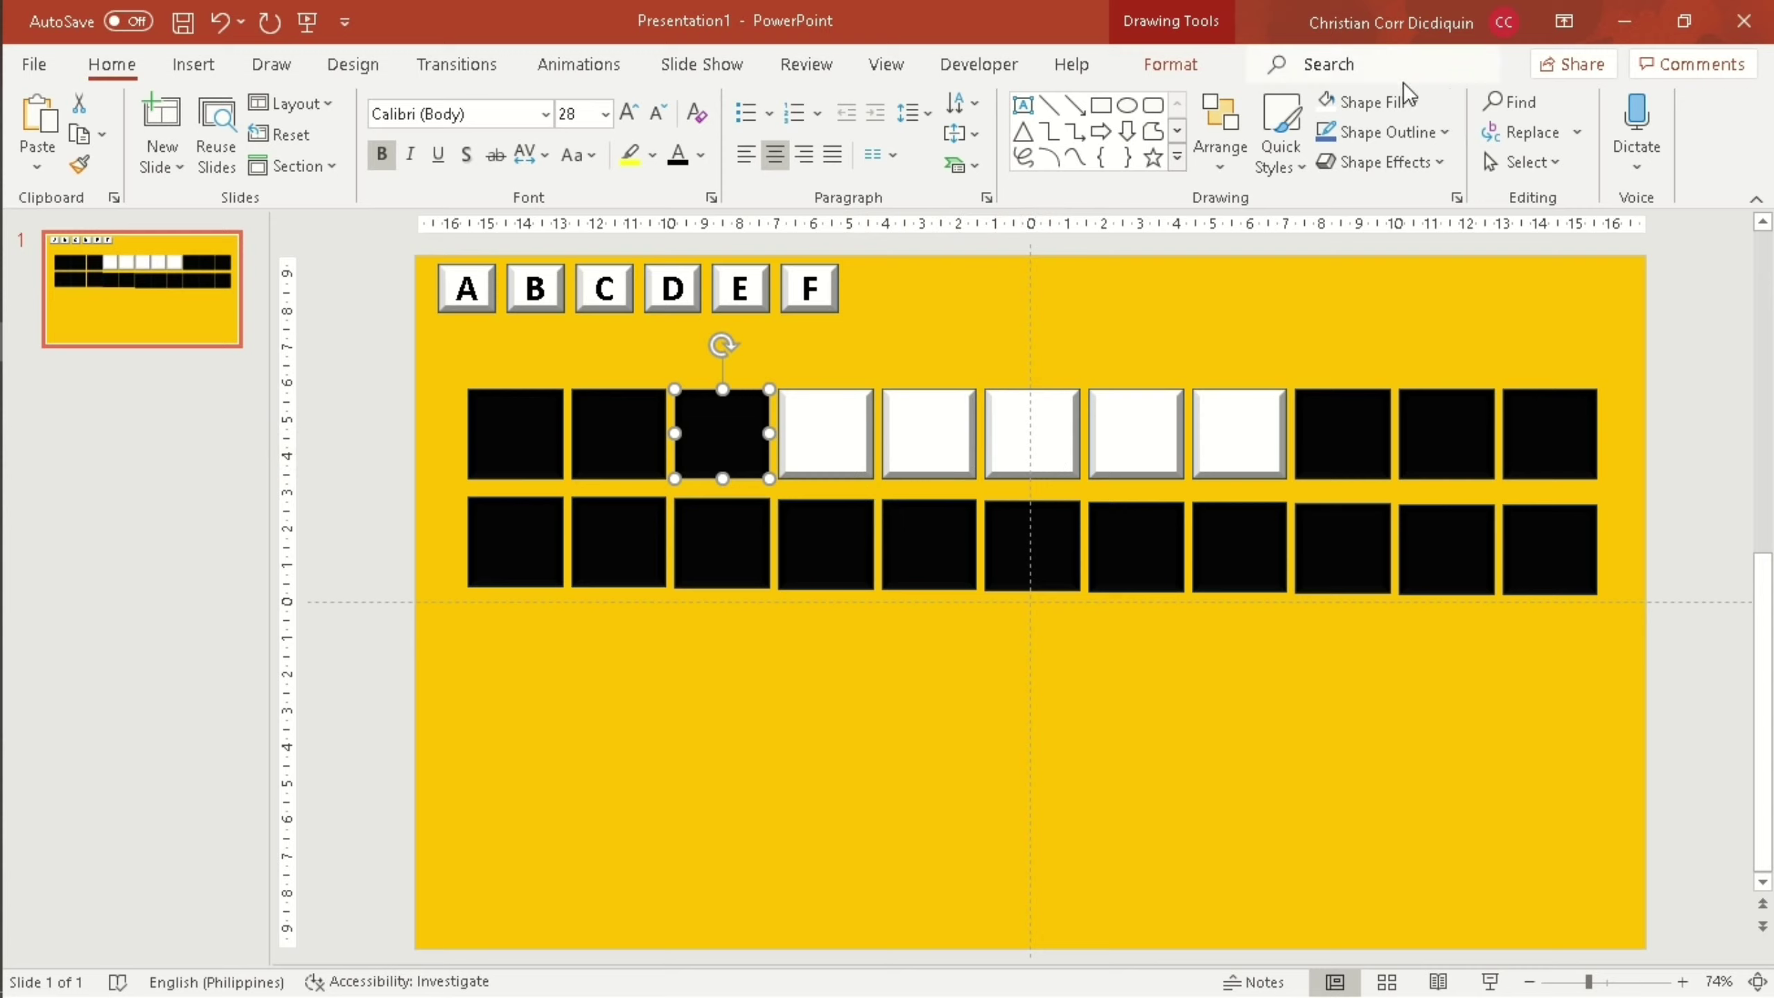
pyautogui.click(1331, 105)
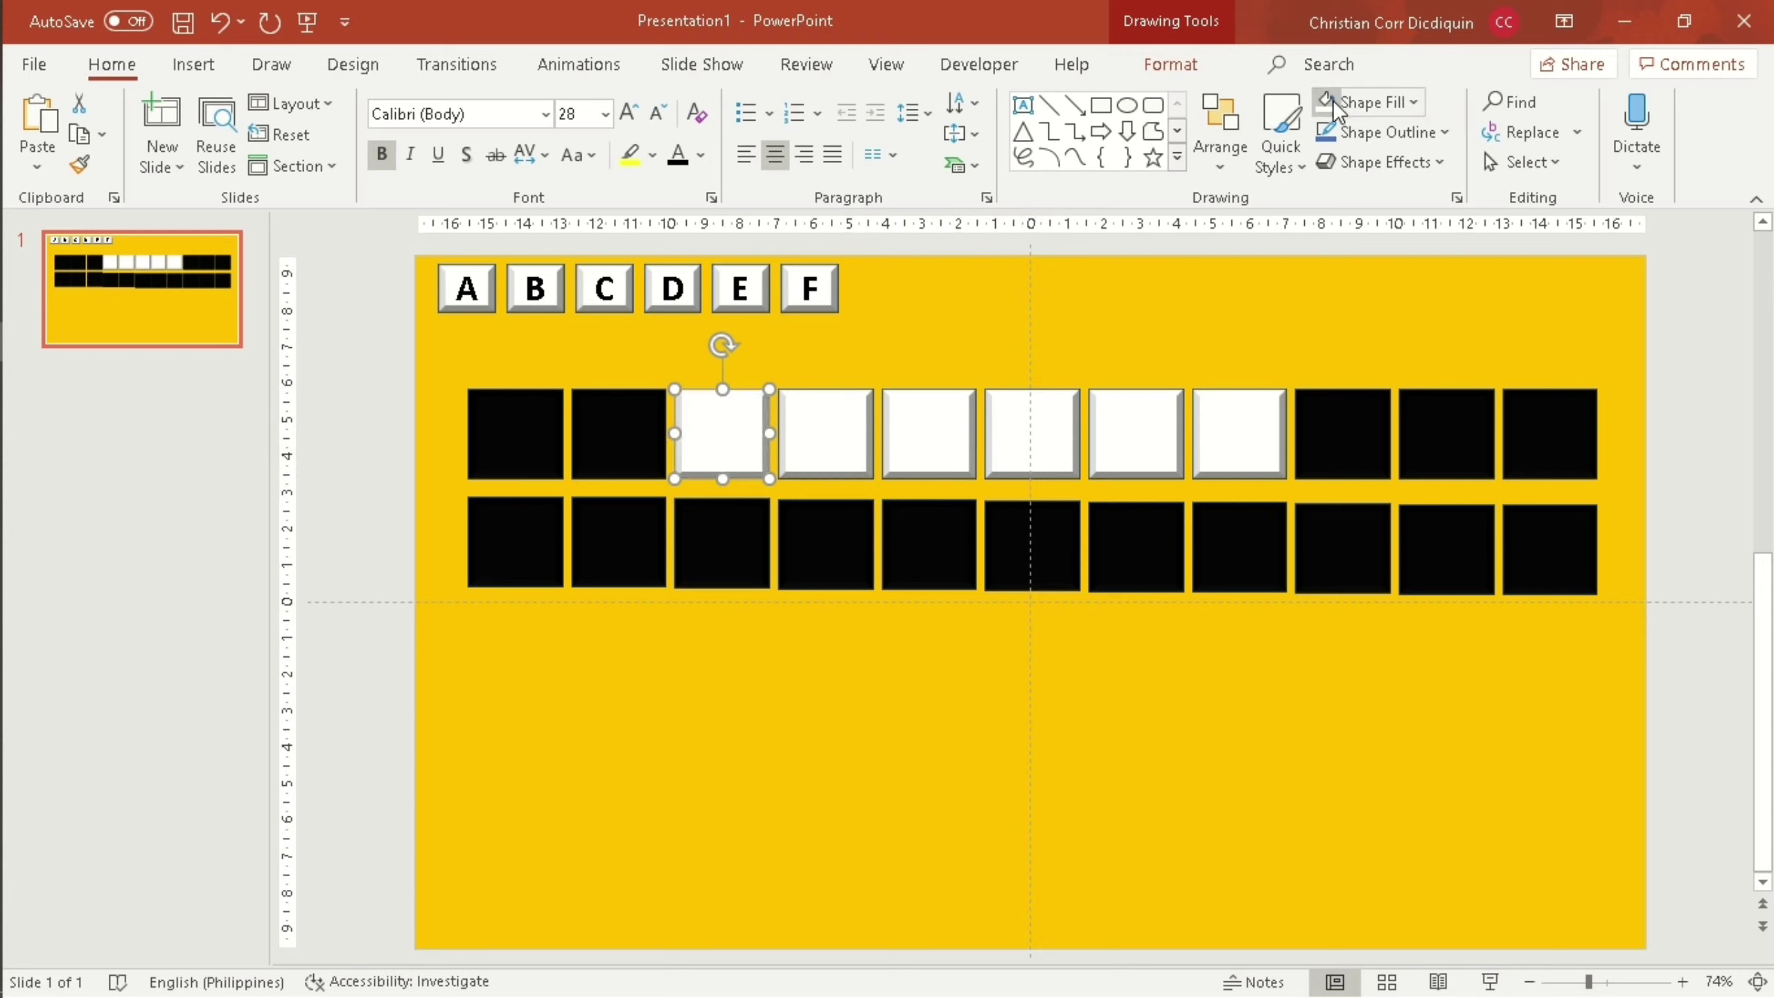
pyautogui.click(1680, 454)
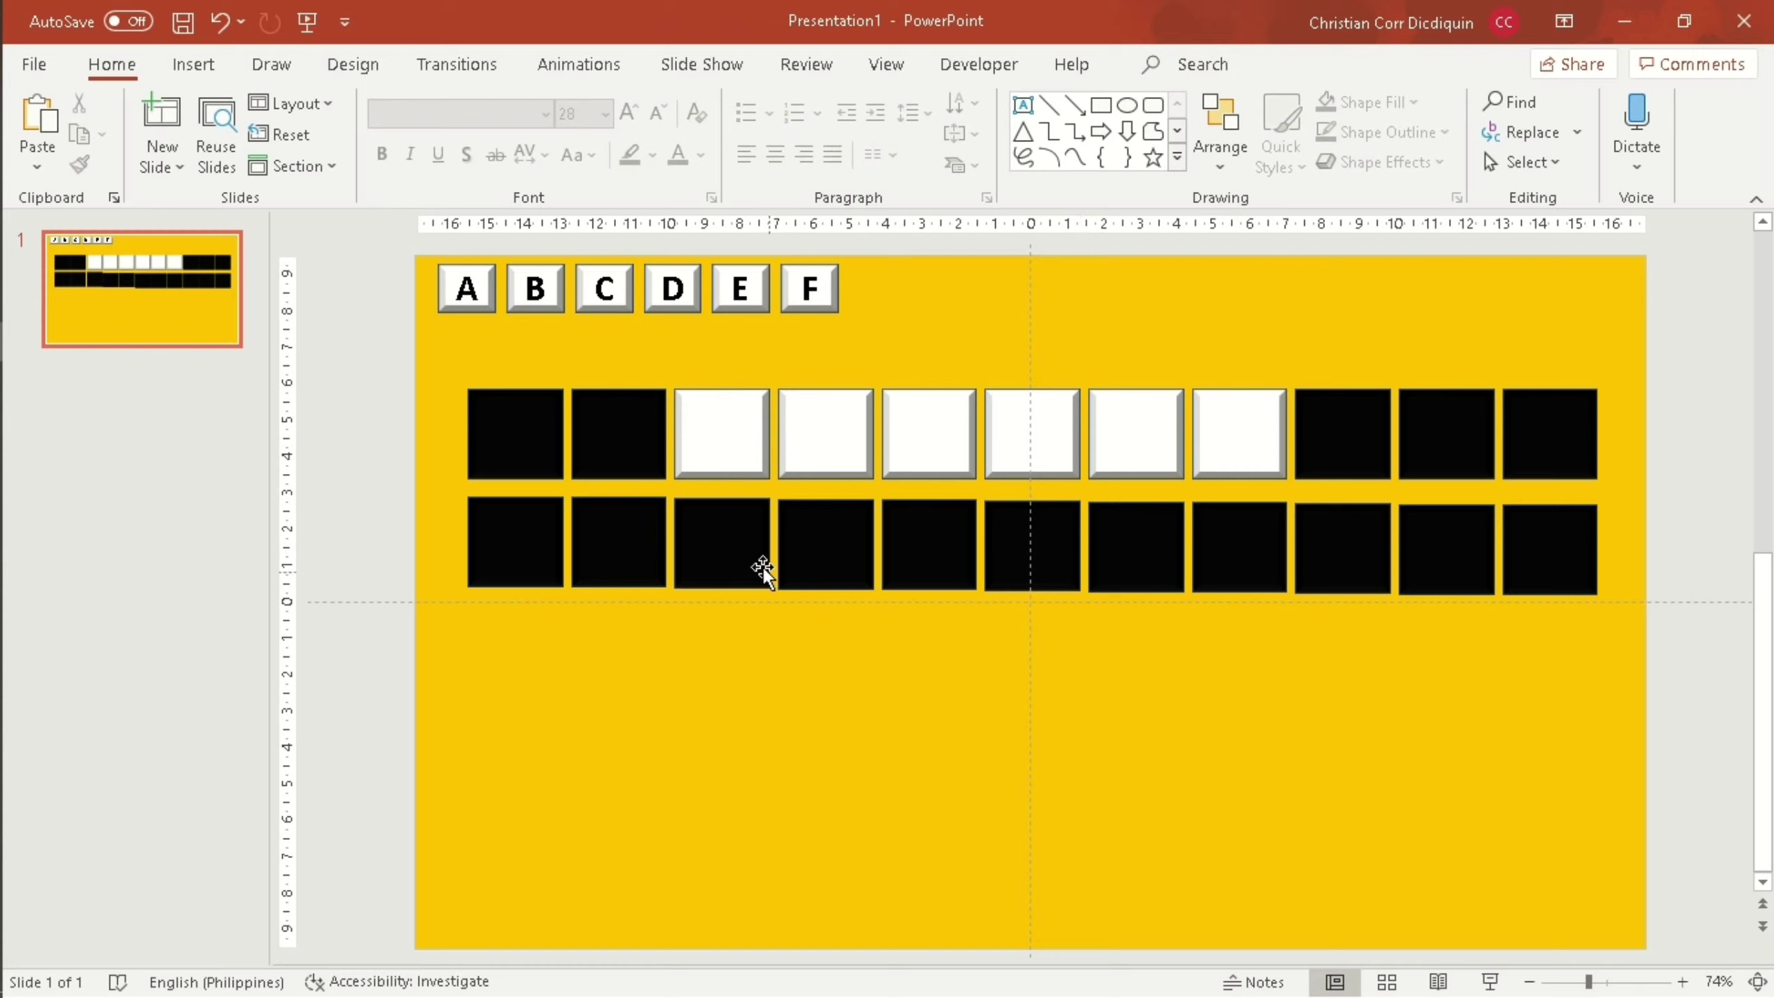
pyautogui.click(750, 464)
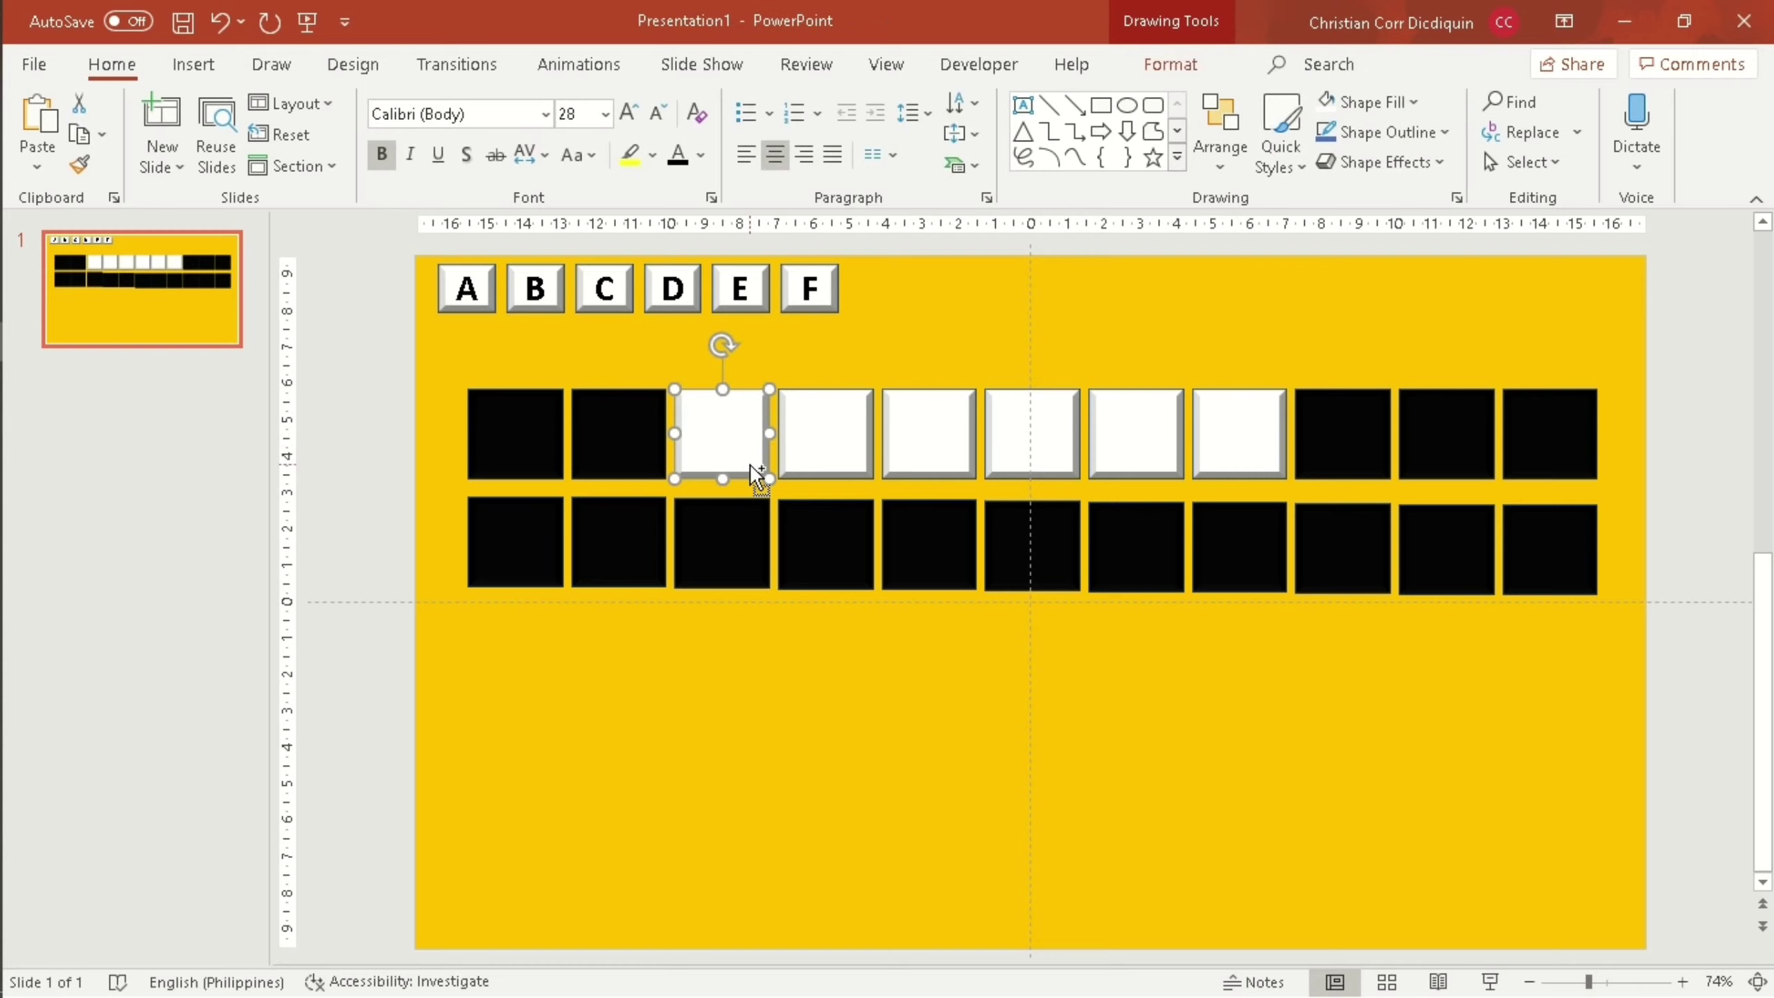
# Copy the white tile below the grid and type a capital A in it.
pyautogui.moveTo(755, 472)
pyautogui.mouseDown()
pyautogui.moveTo(649, 688)
pyautogui.moveTo(526, 721)
pyautogui.mouseUp()
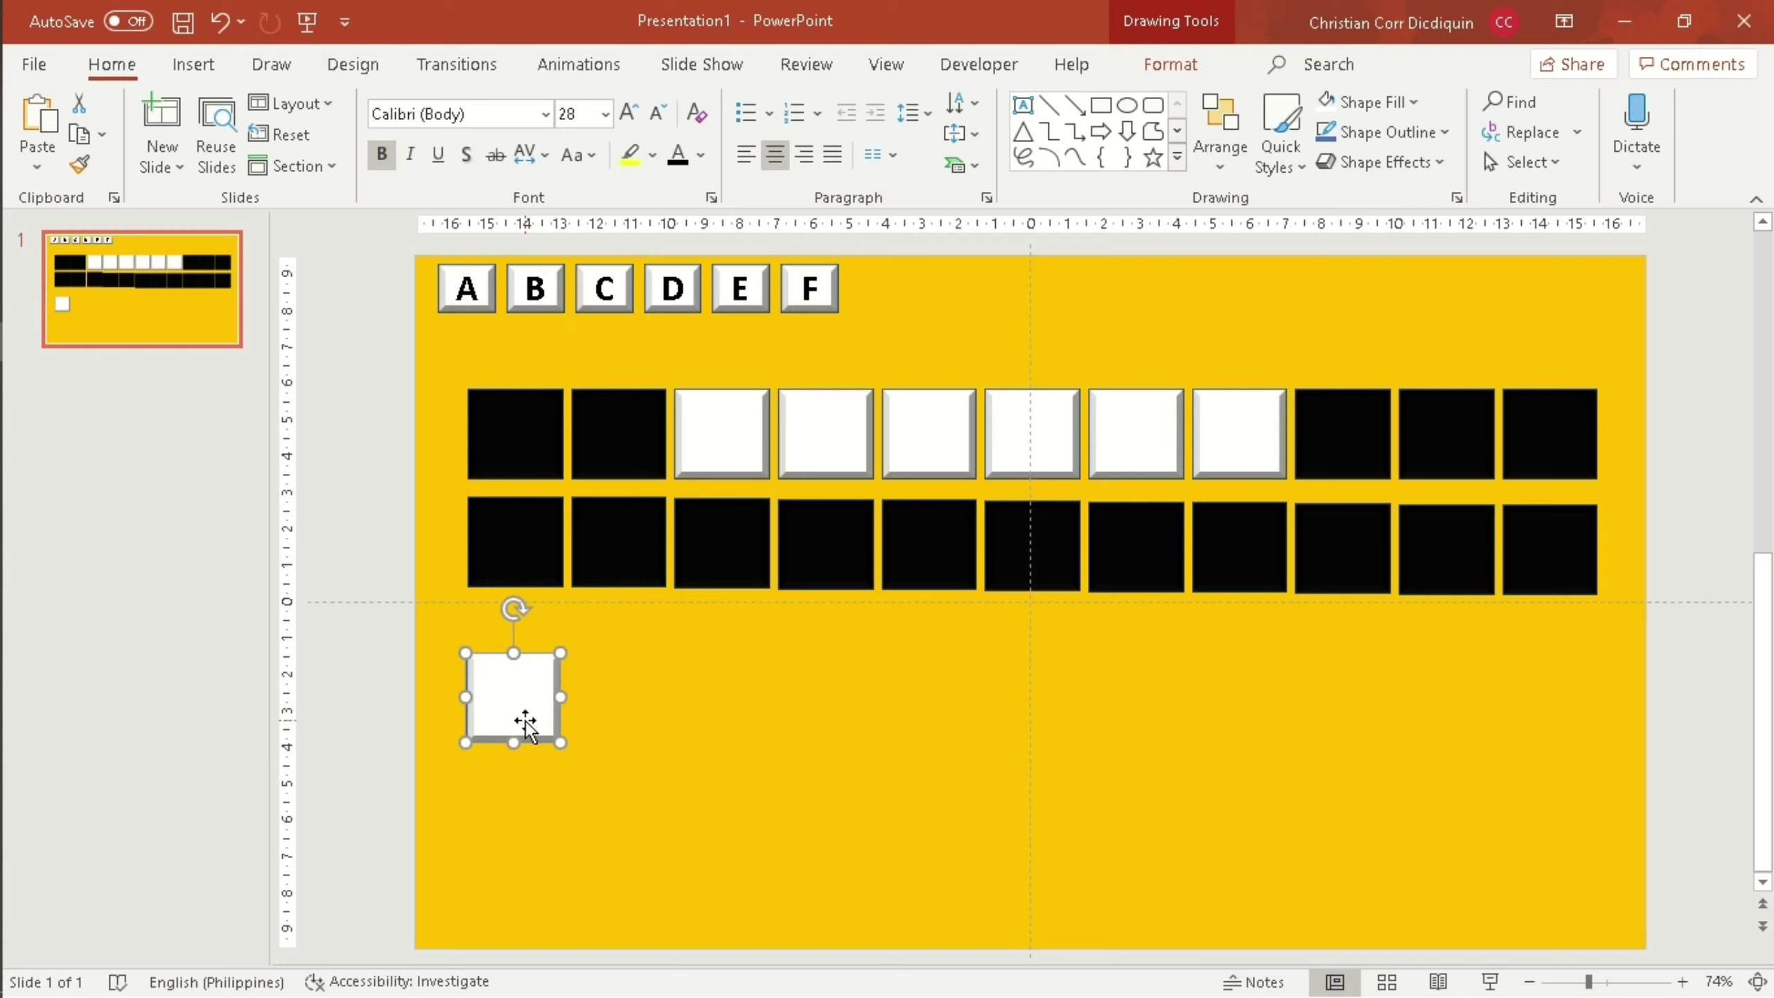
pyautogui.write('a')
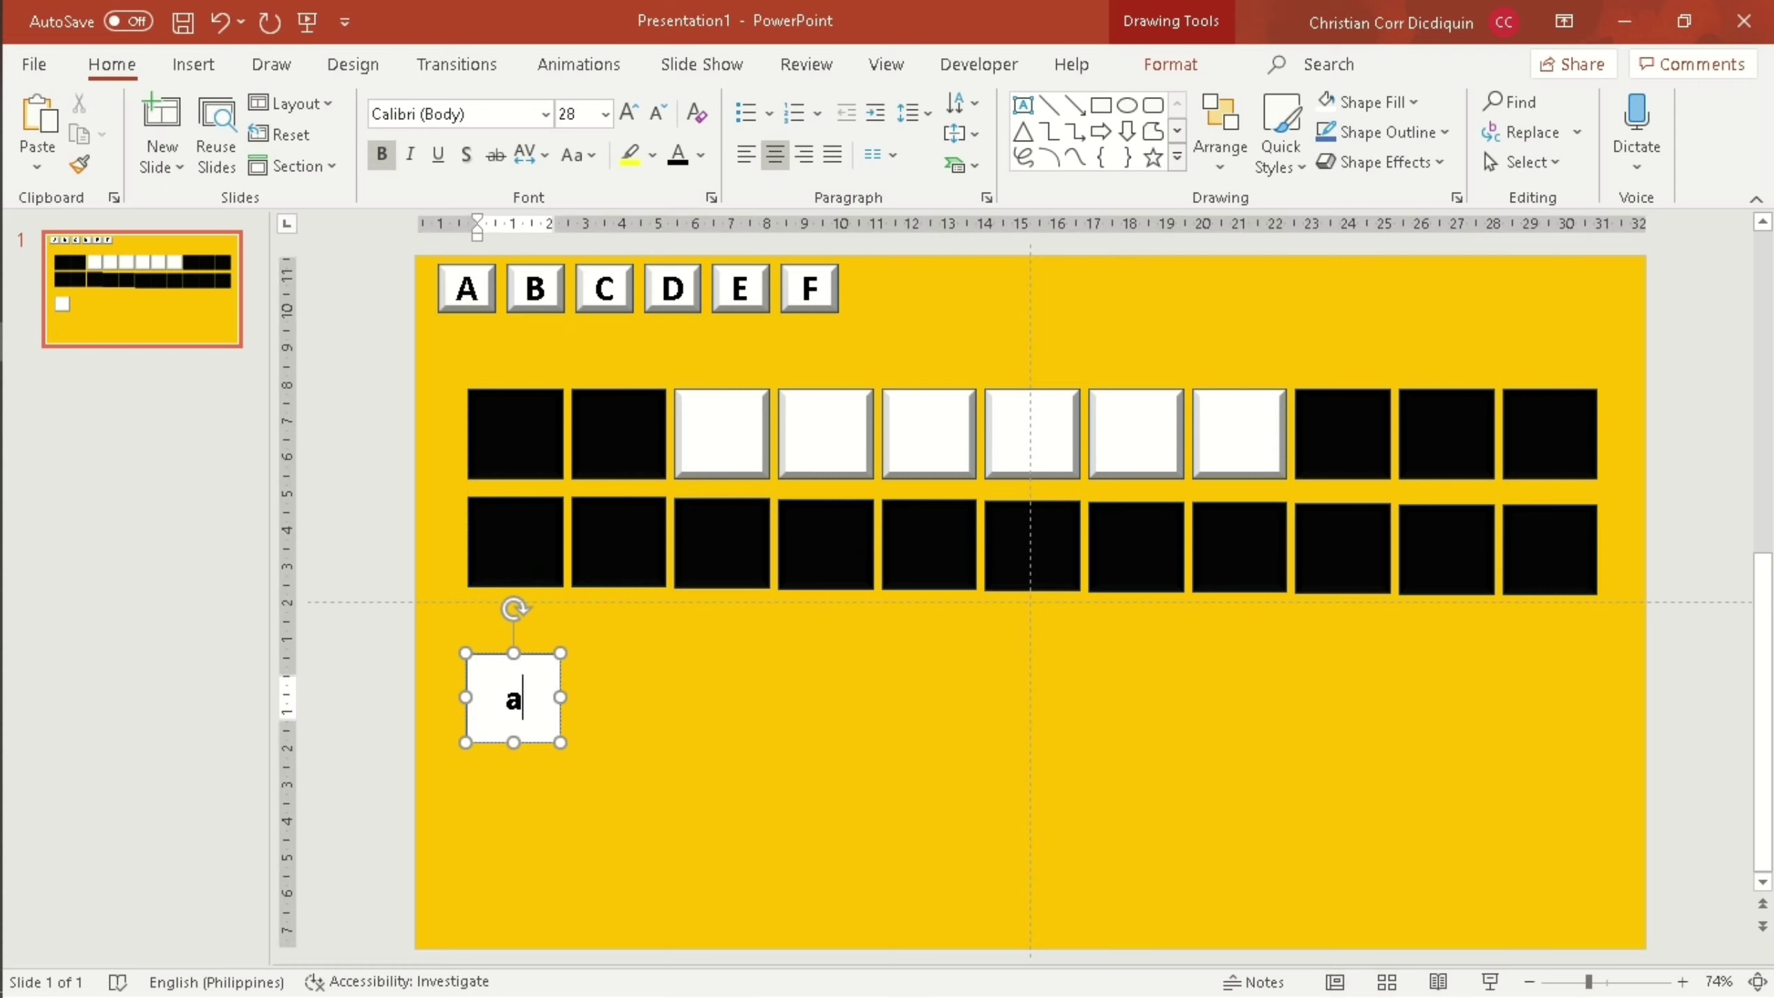
pyautogui.press('BackSpace')
pyautogui.write('A')
# Enlarge the letter A to 80 points.
pyautogui.hotkey('ctrl', 'a')
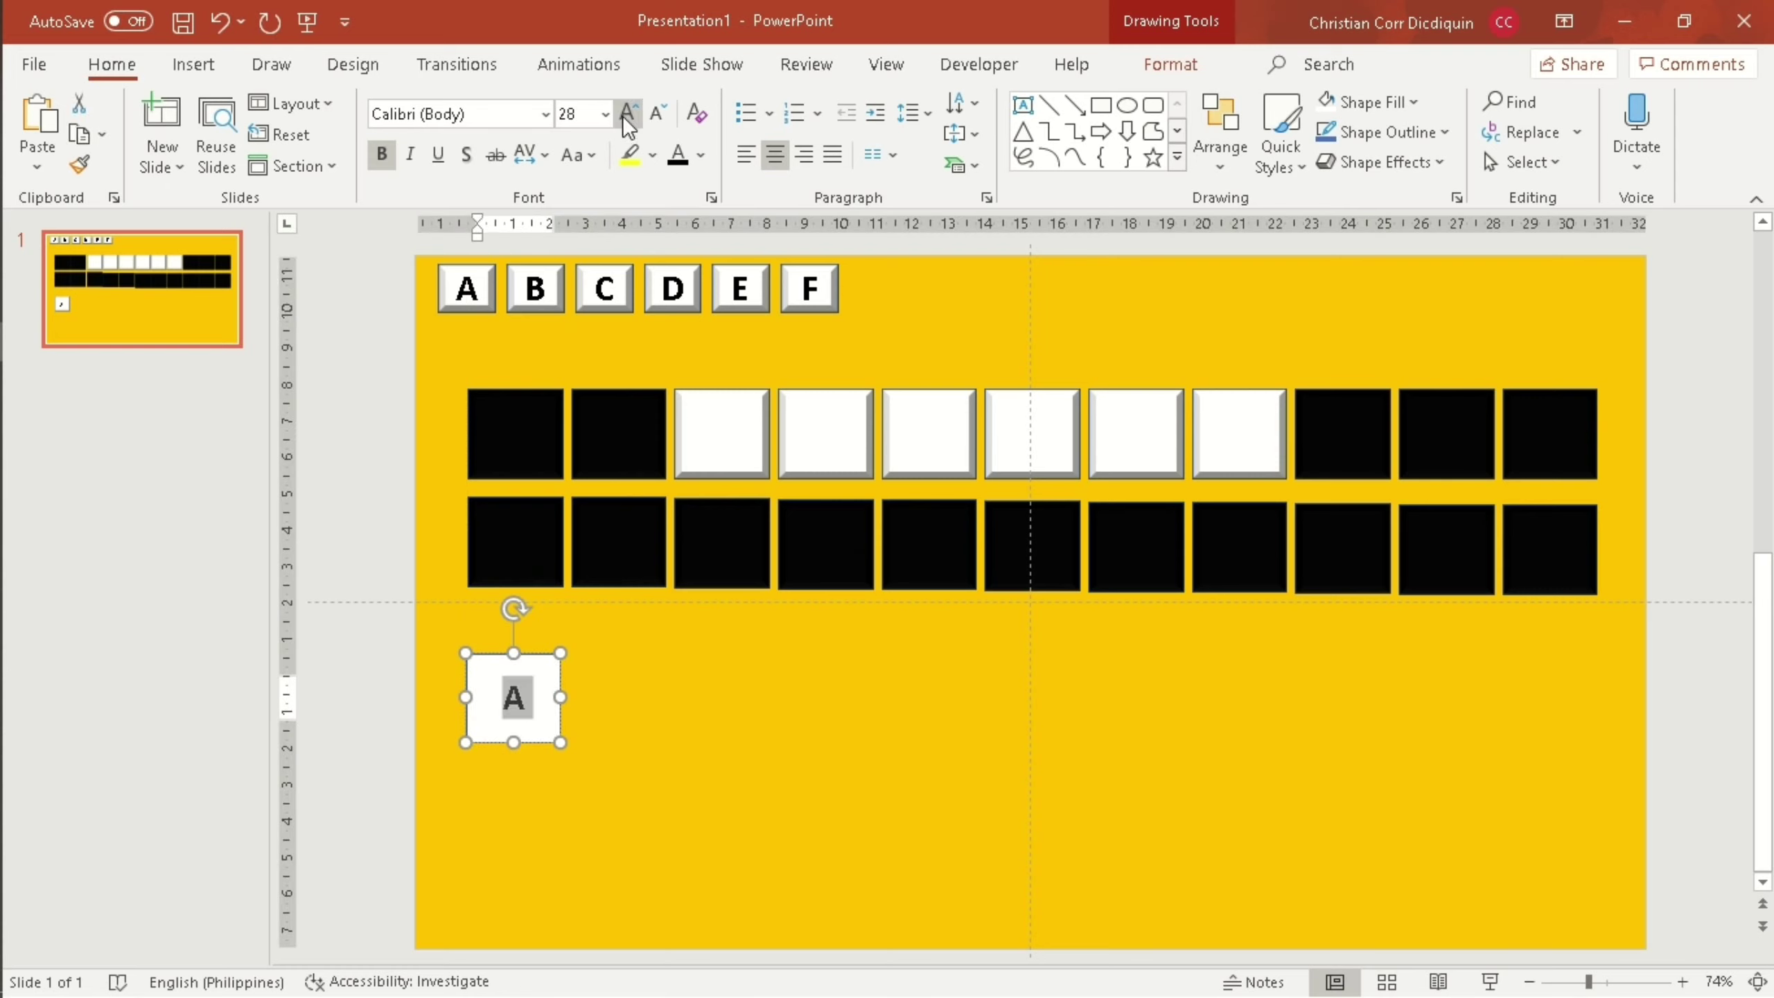
pyautogui.click(629, 113)
pyautogui.click(628, 113)
pyautogui.click(628, 113)
pyautogui.click(629, 113)
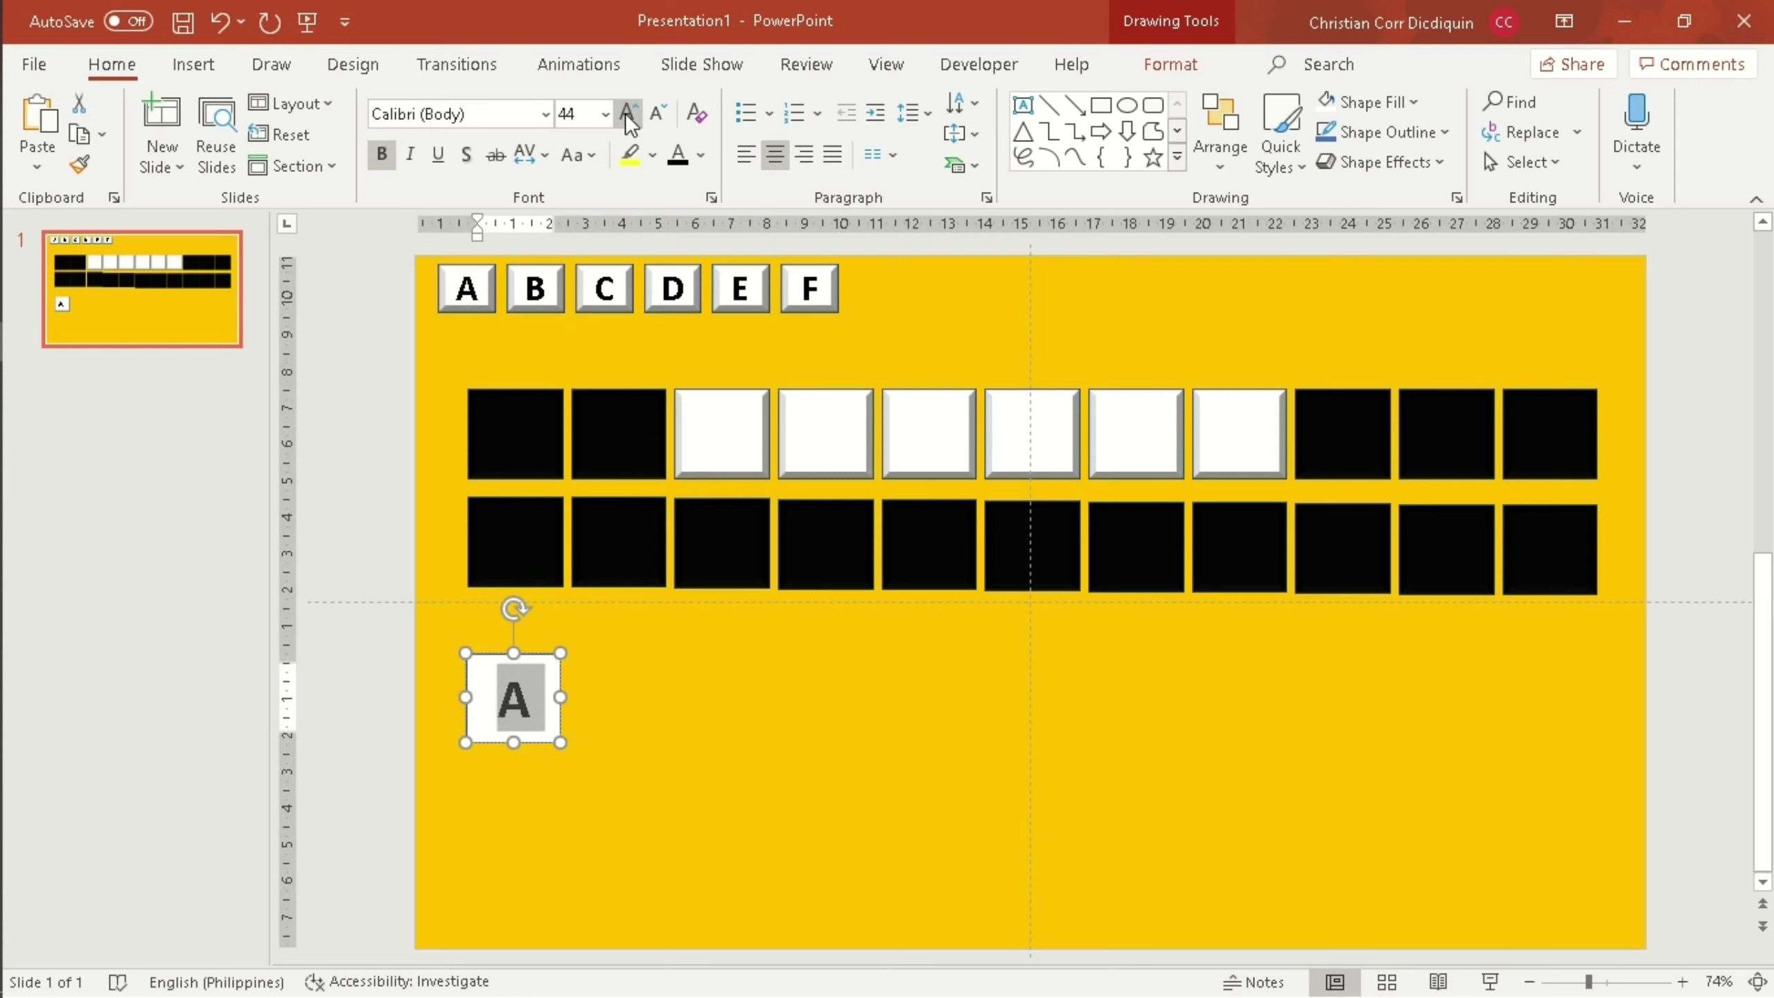
pyautogui.click(629, 113)
pyautogui.click(629, 113)
pyautogui.click(629, 113)
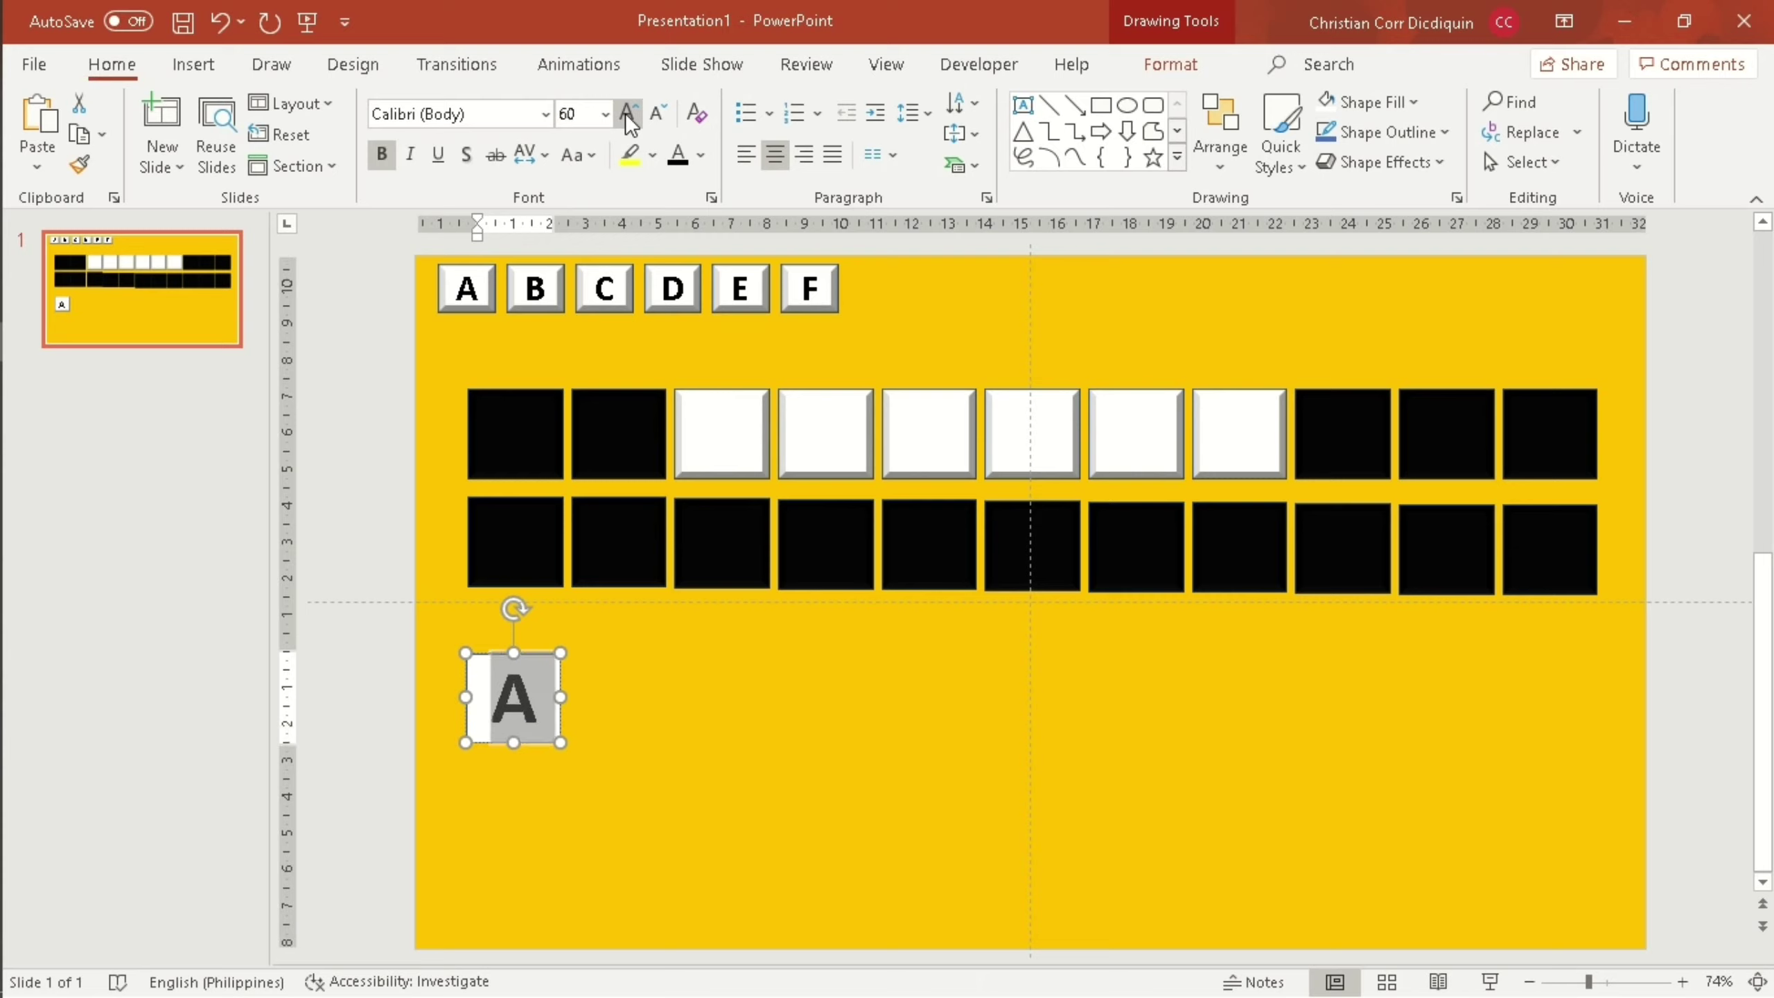
pyautogui.click(629, 113)
pyautogui.click(629, 115)
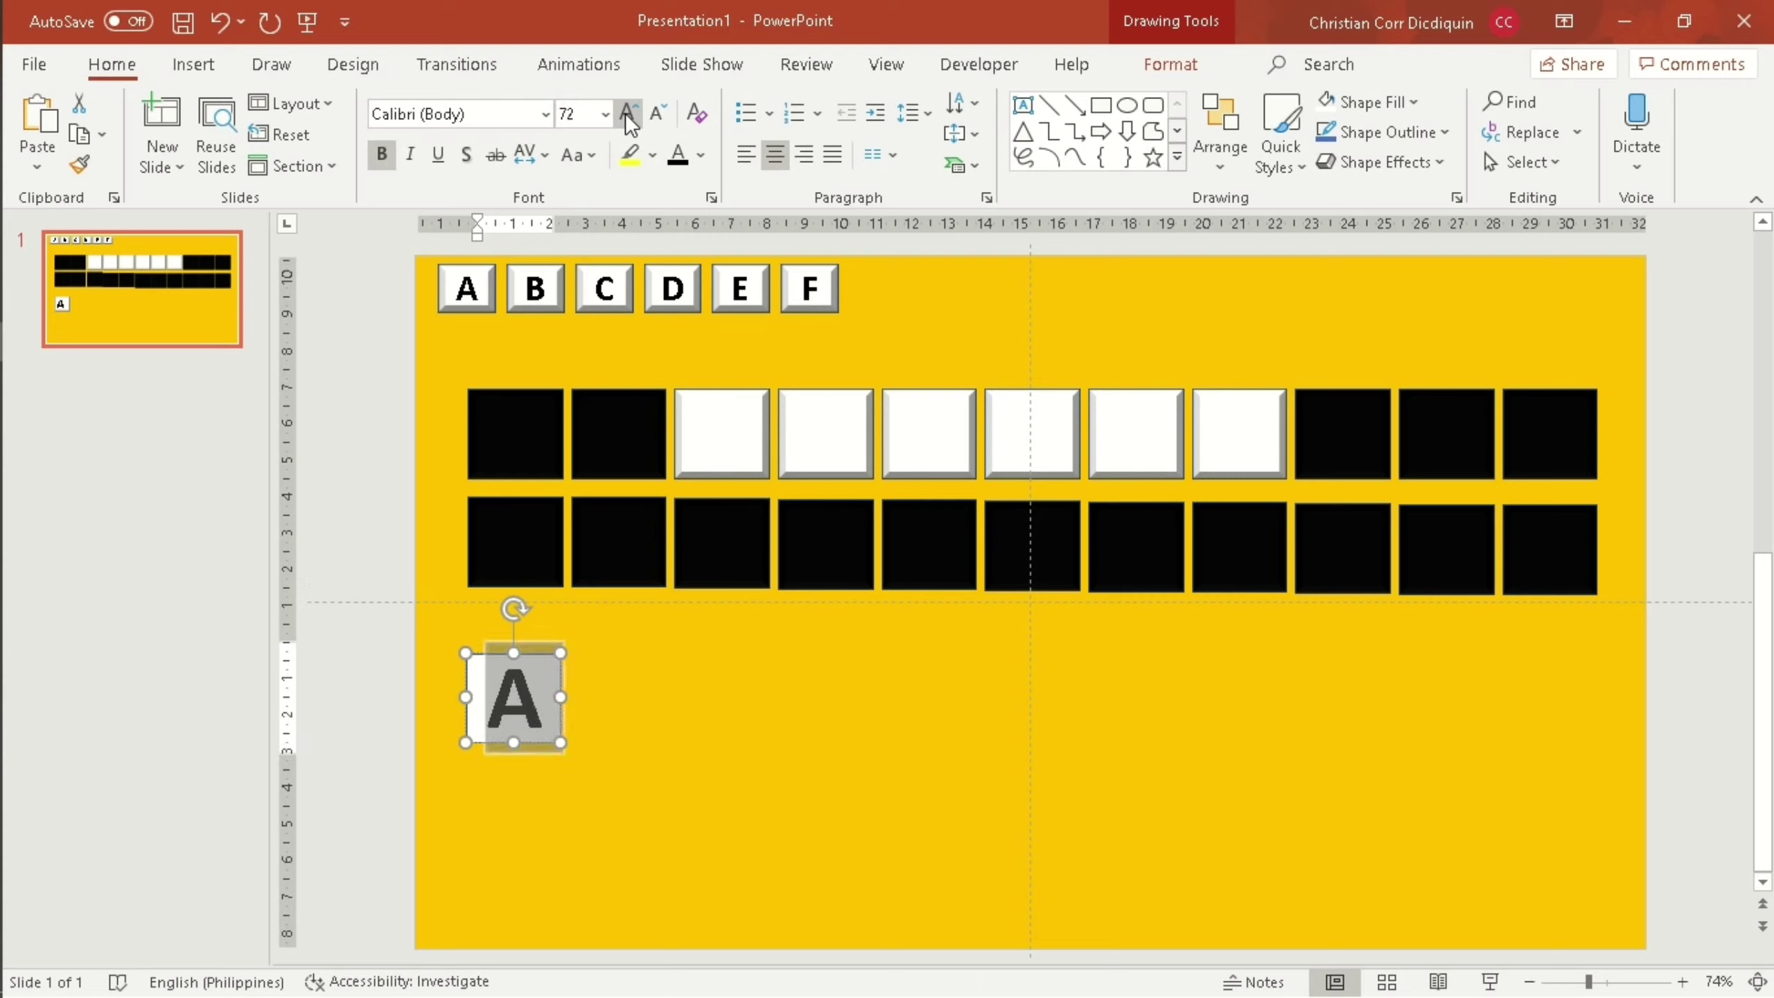
pyautogui.click(629, 115)
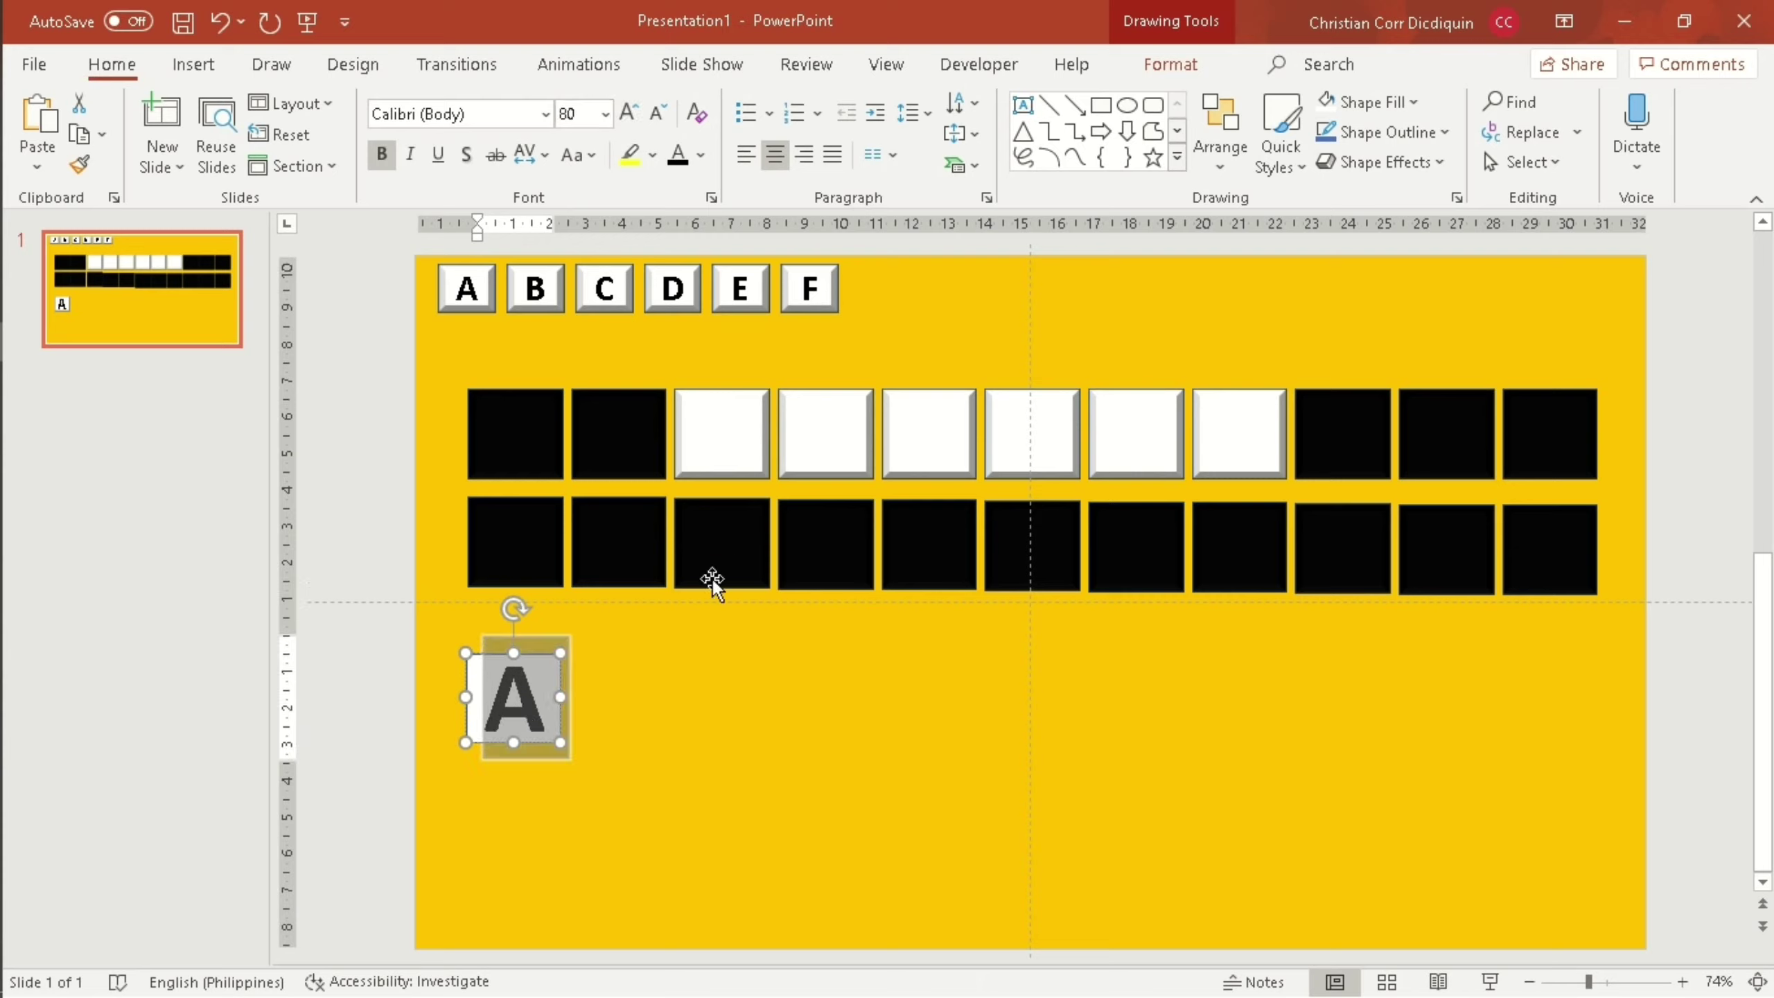
pyautogui.click(717, 709)
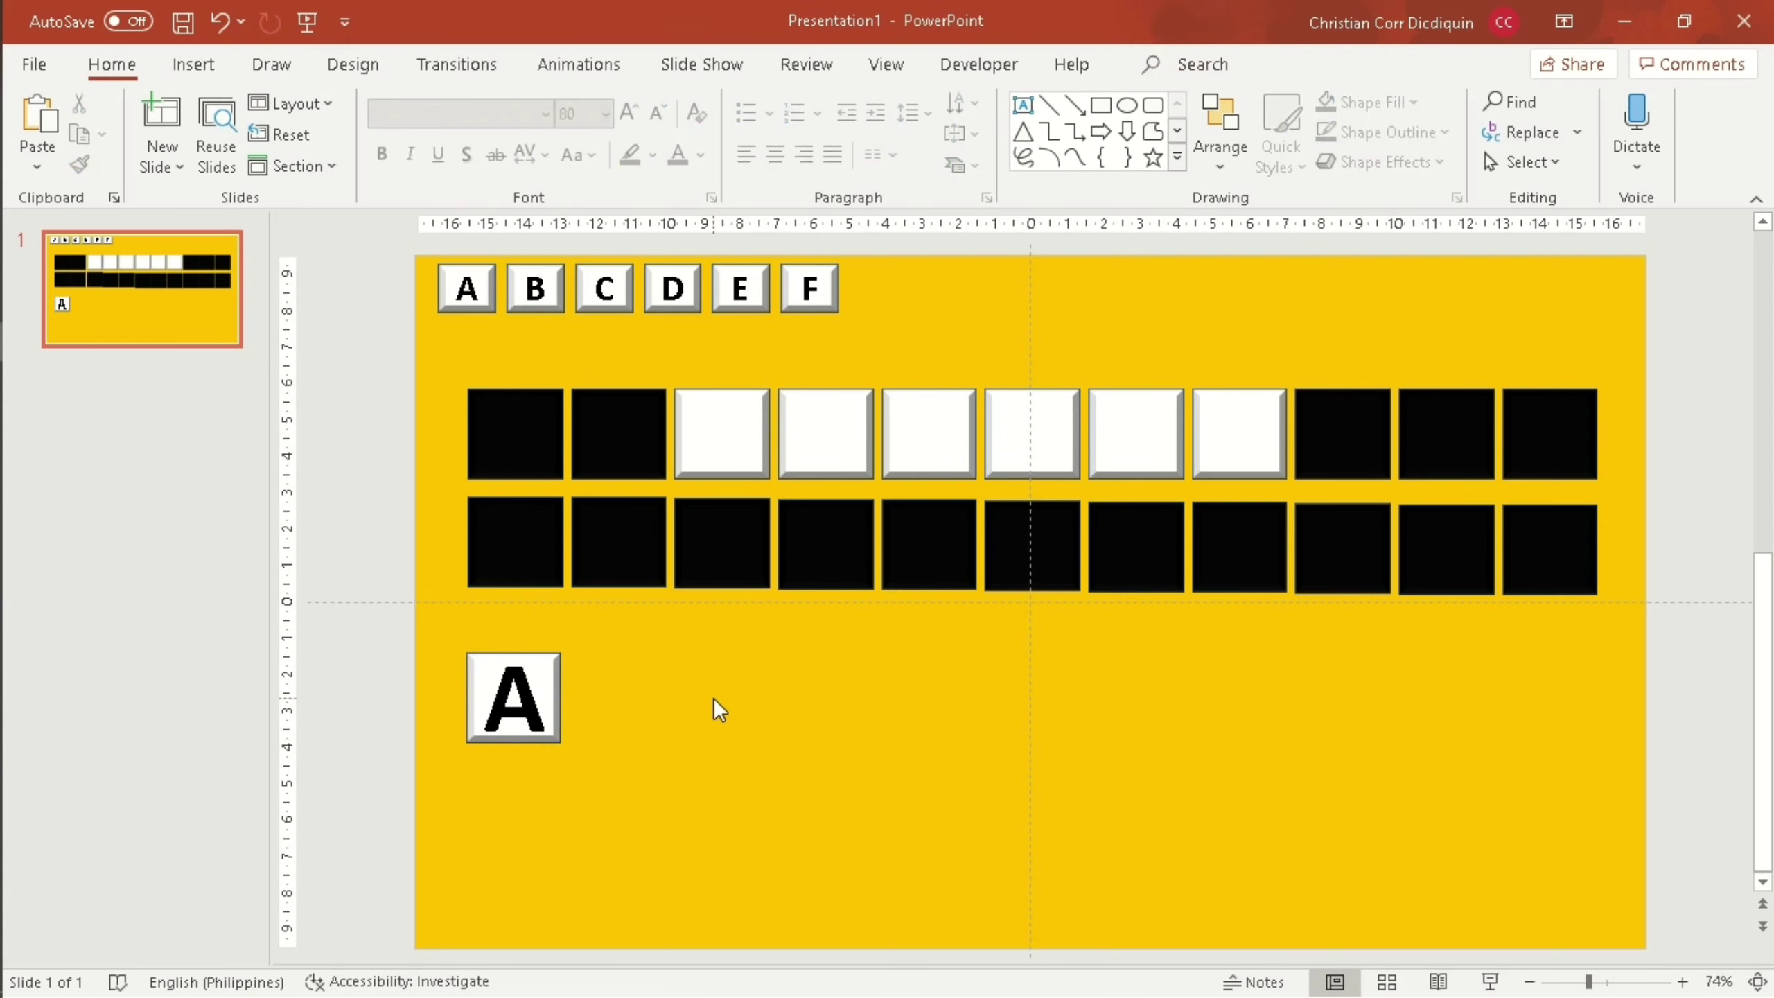
pyautogui.click(552, 699)
# Make several offset copies of the A tile stepping diagonally up and right.
pyautogui.hotkey('ctrl', 'd')
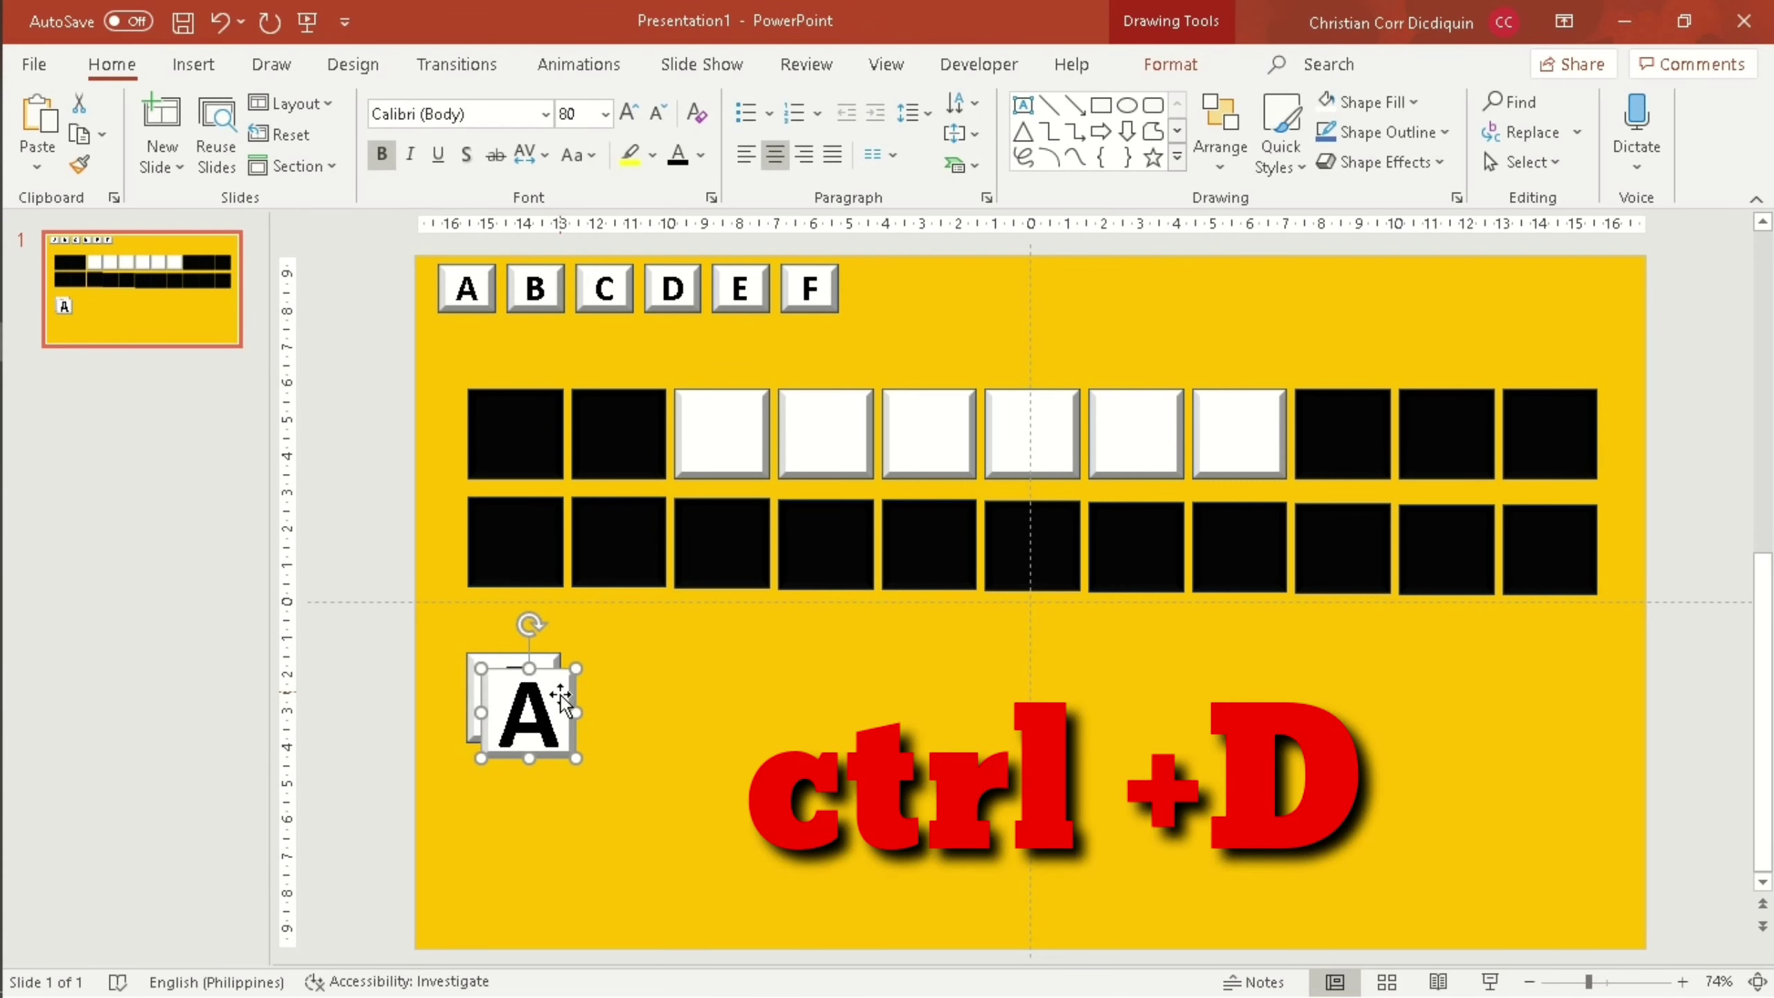
pyautogui.moveTo(563, 682); pyautogui.dragTo(587, 644)
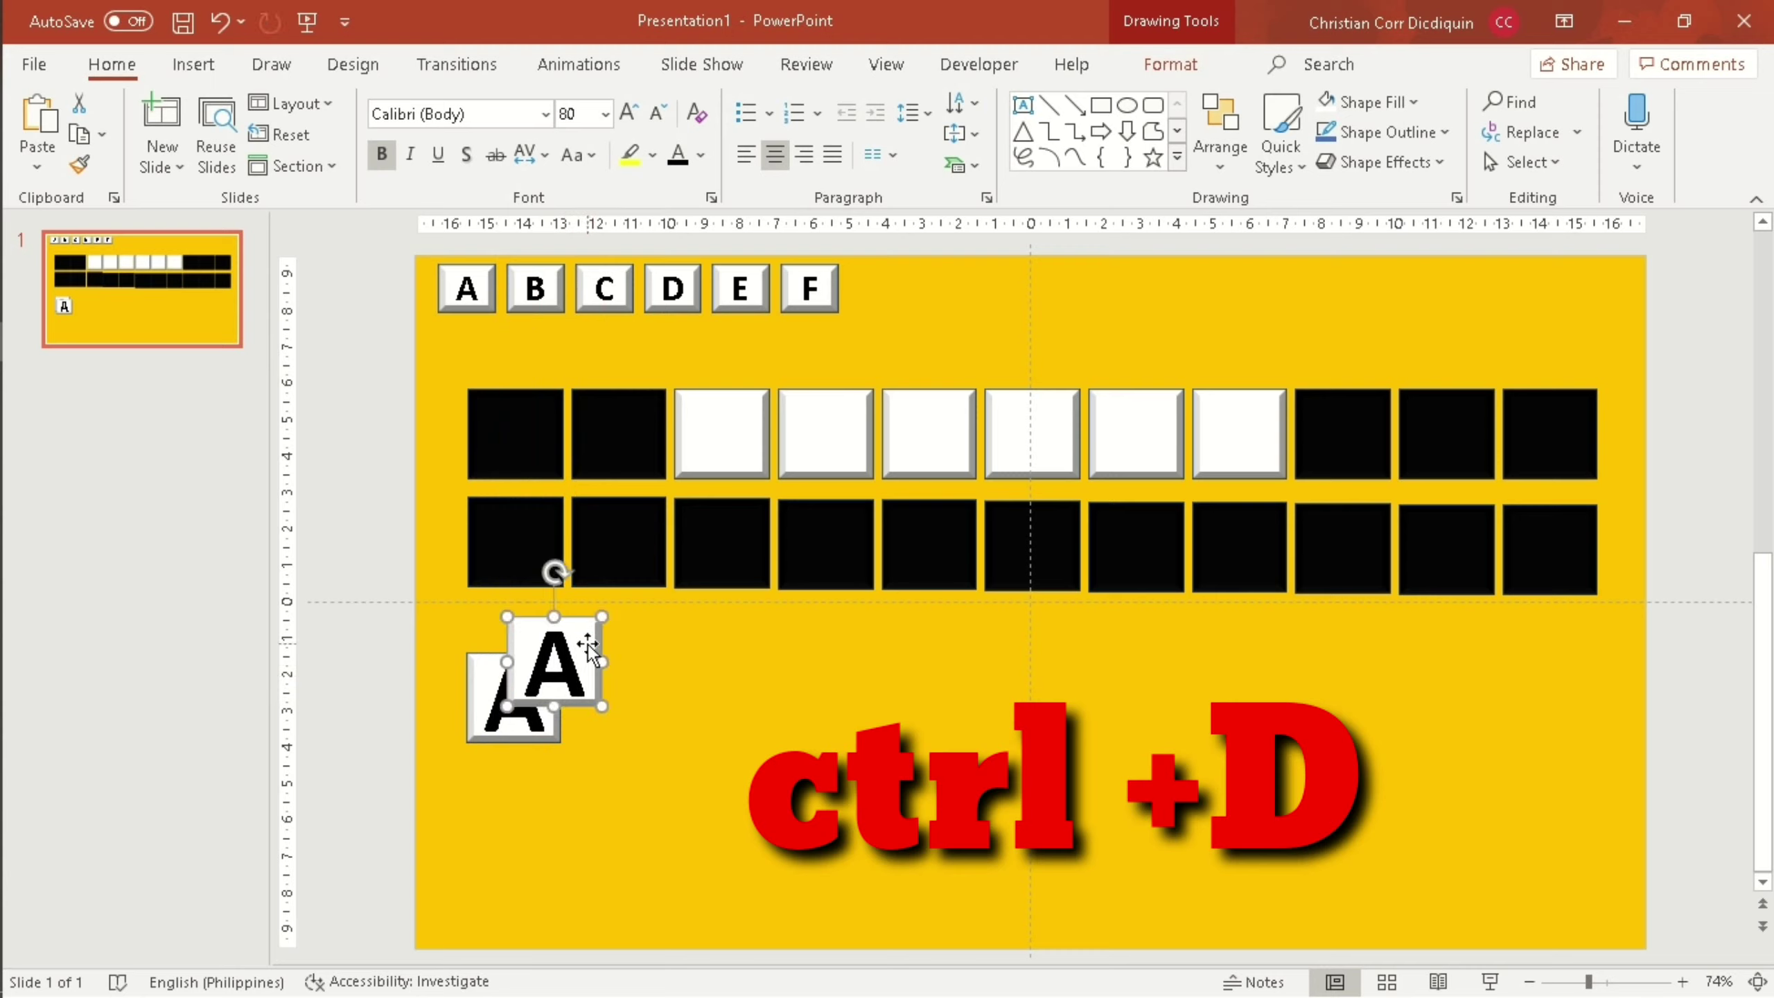
pyautogui.hotkey('ctrl', 'd')
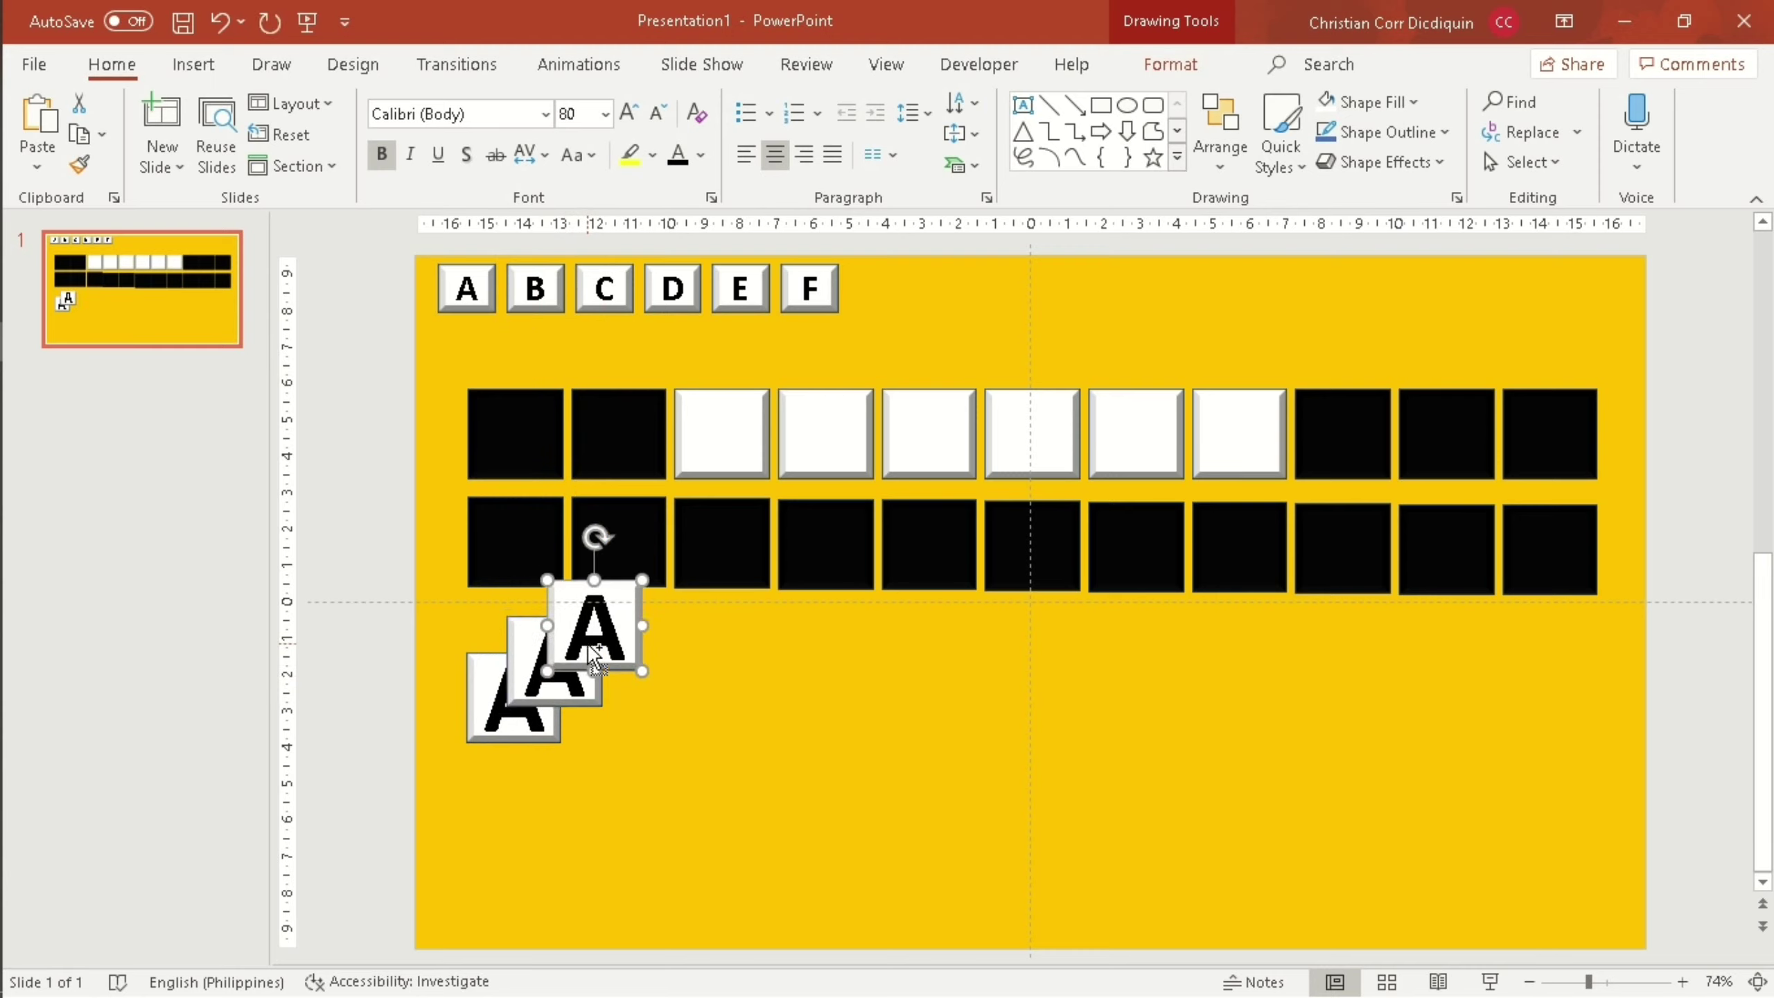
pyautogui.hotkey('ctrl', 'd')
pyautogui.hotkey('ctrl', 'd')
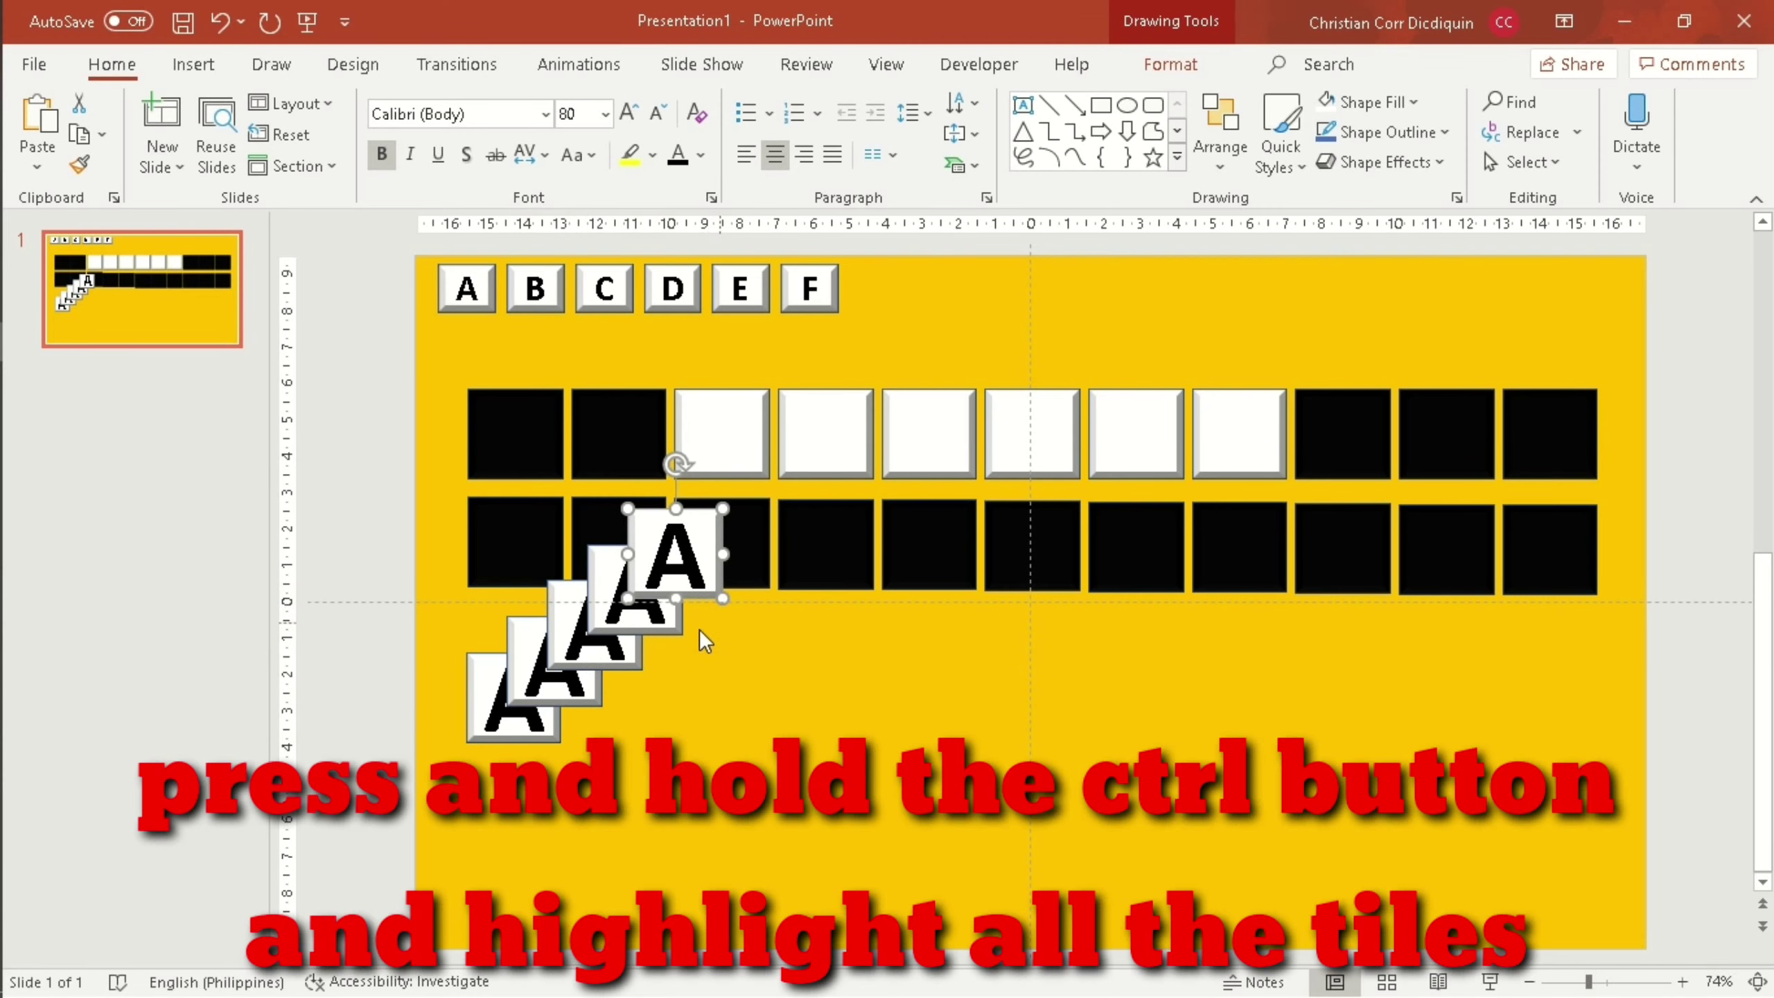
# Select all the A tiles and align them left and vertically so they overlap exactly.
pyautogui.keyDown('ctrl'); pyautogui.click(667, 624); pyautogui.keyUp('ctrl')
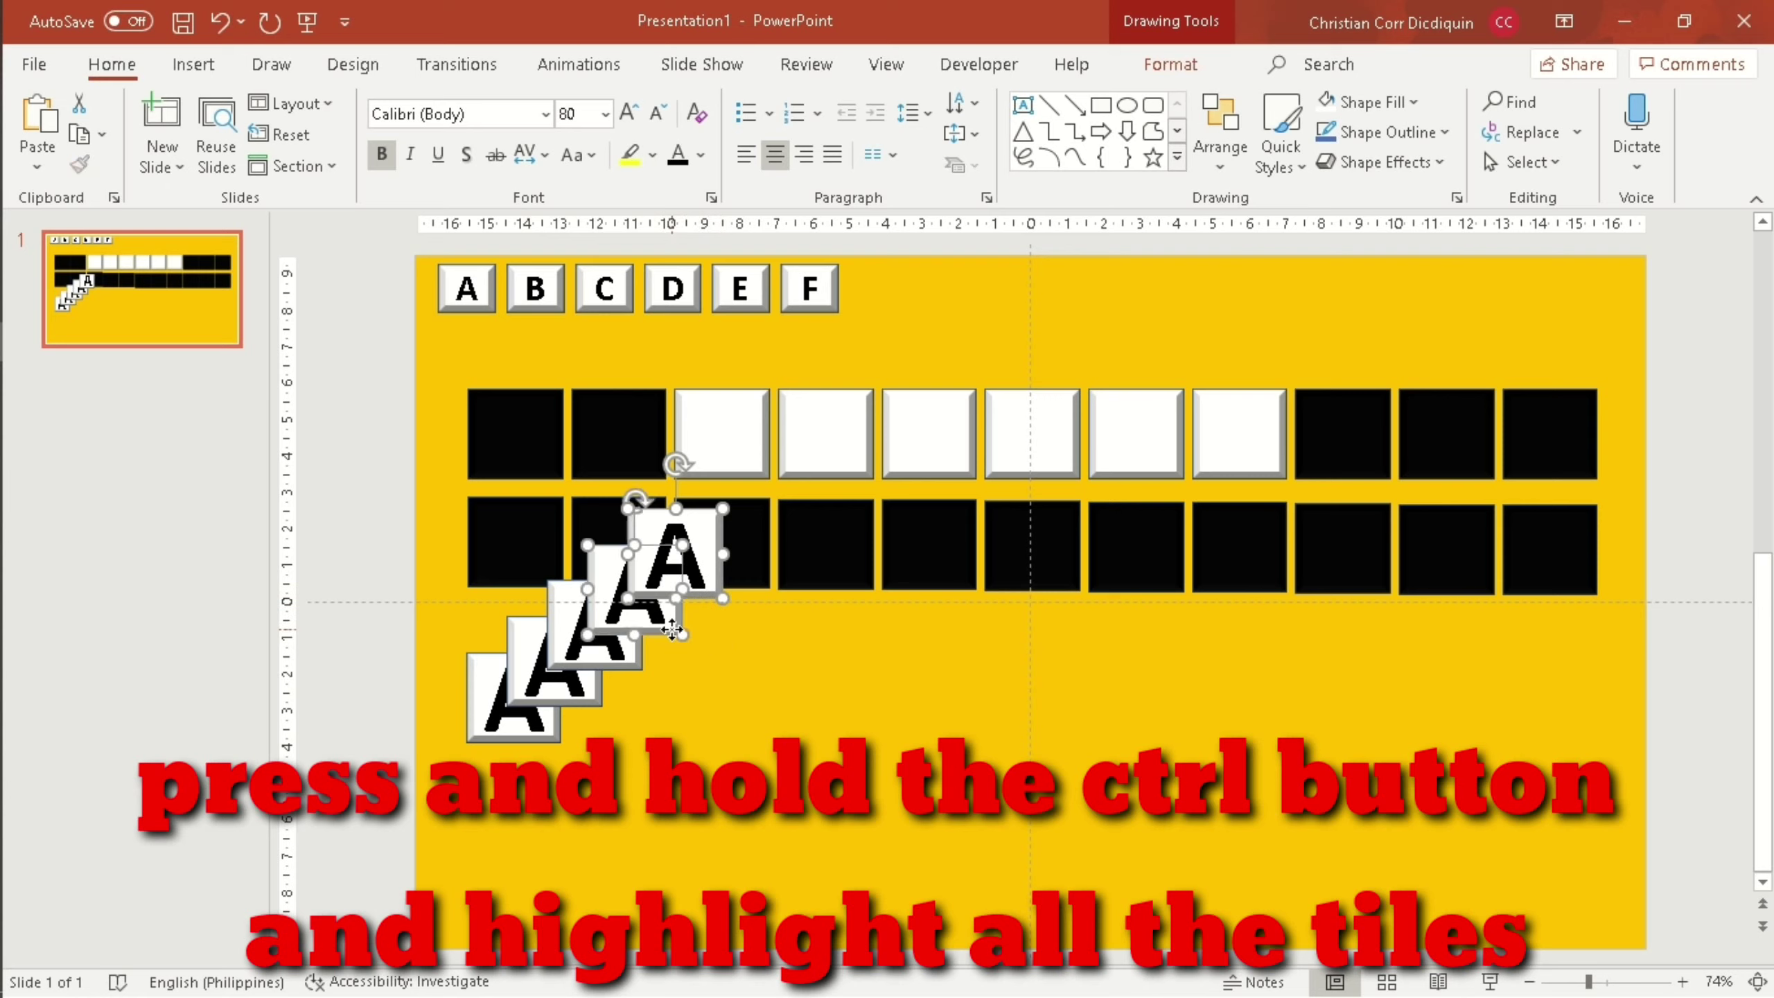
pyautogui.keyDown('ctrl'); pyautogui.click(633, 663); pyautogui.keyUp('ctrl')
pyautogui.keyDown('ctrl'); pyautogui.click(596, 691); pyautogui.keyUp('ctrl')
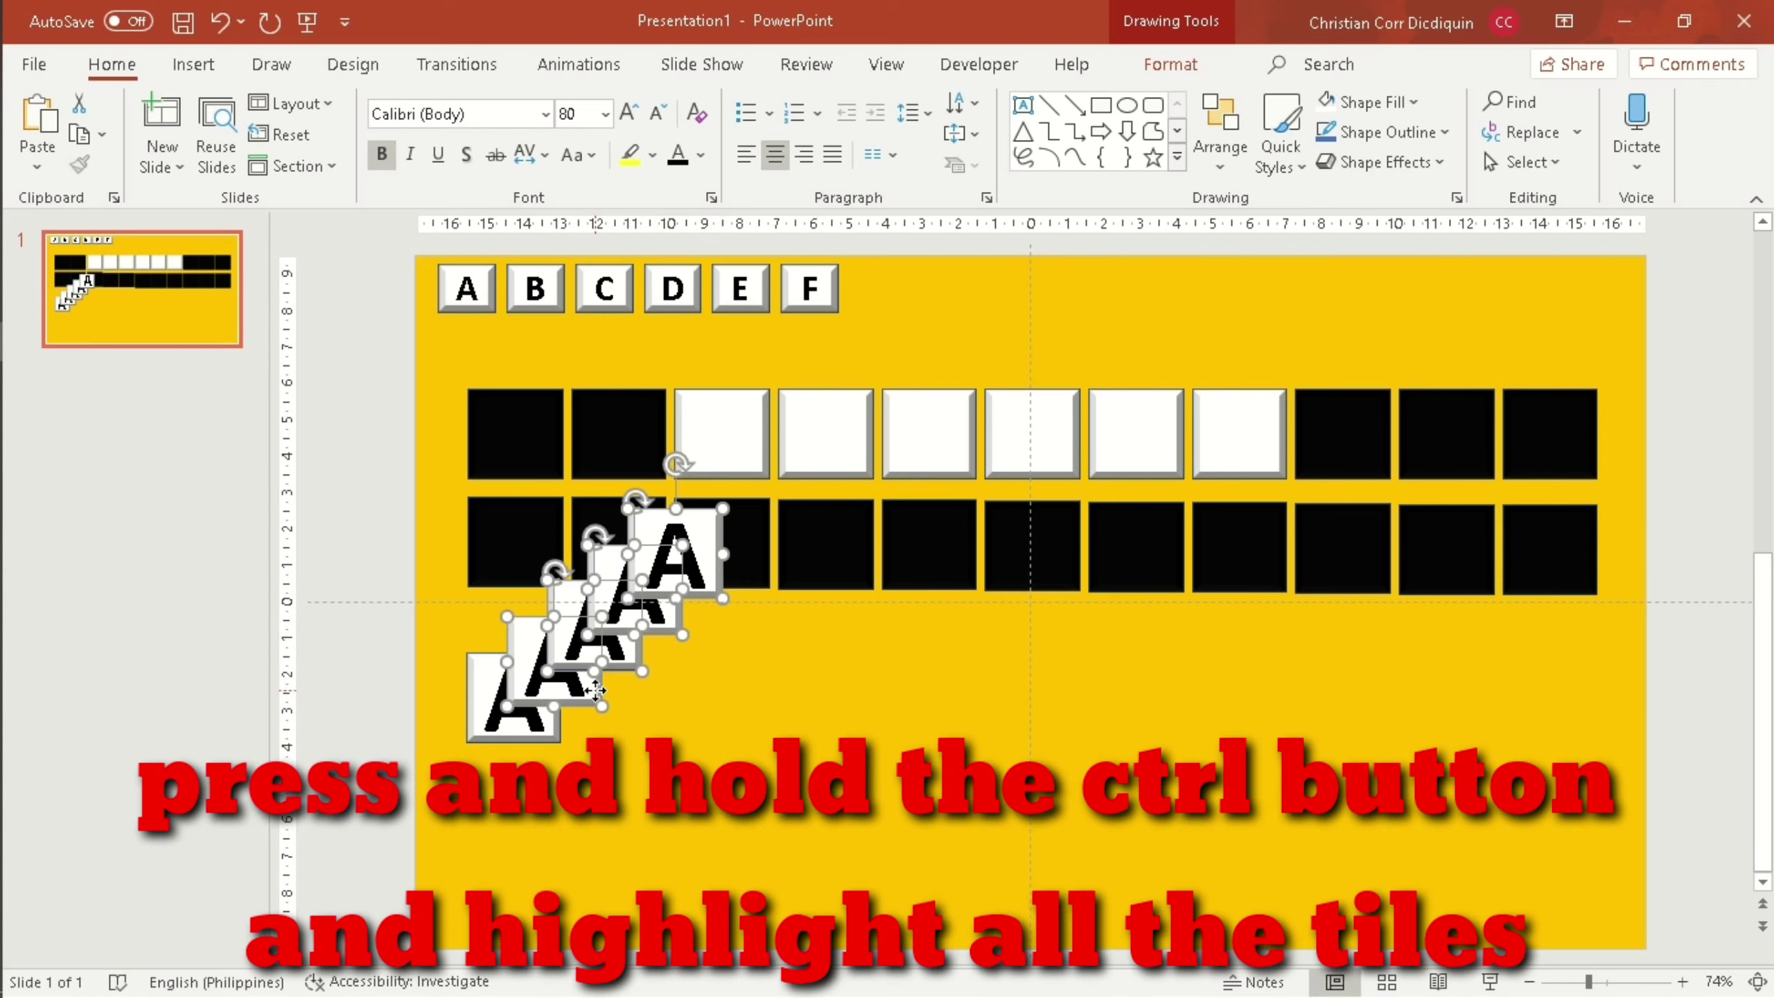
pyautogui.keyDown('ctrl'); pyautogui.click(543, 729); pyautogui.keyUp('ctrl')
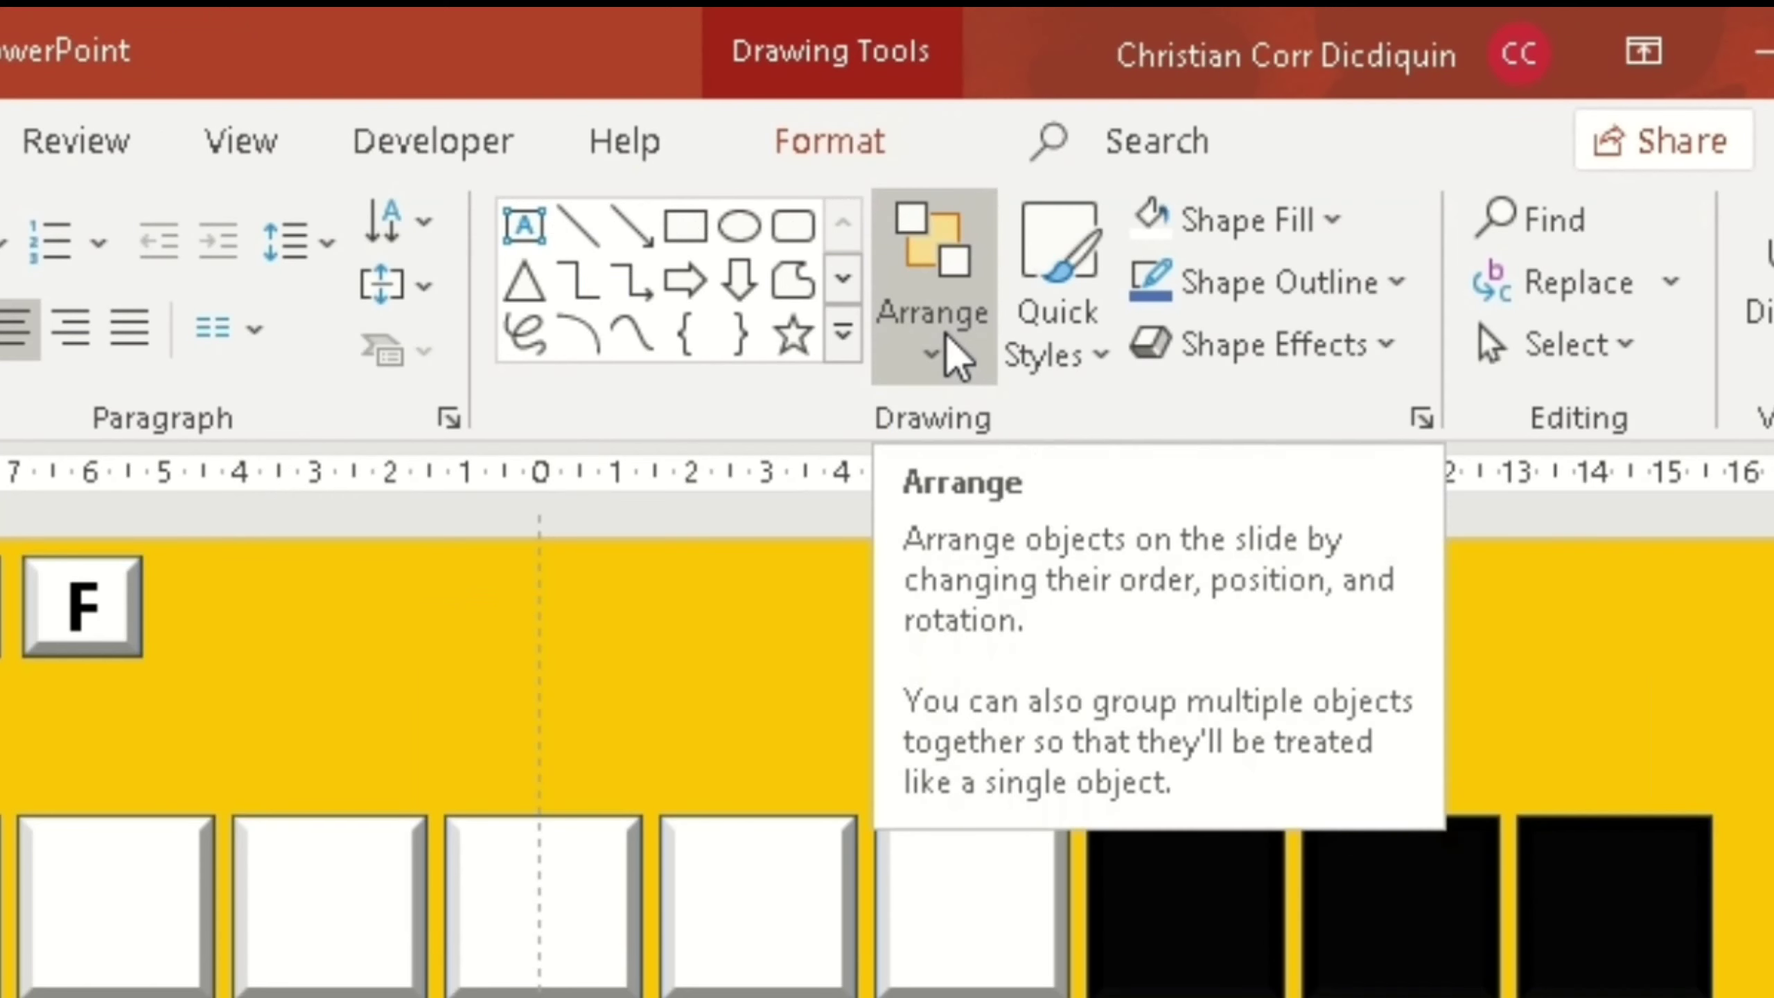
pyautogui.click(1233, 166)
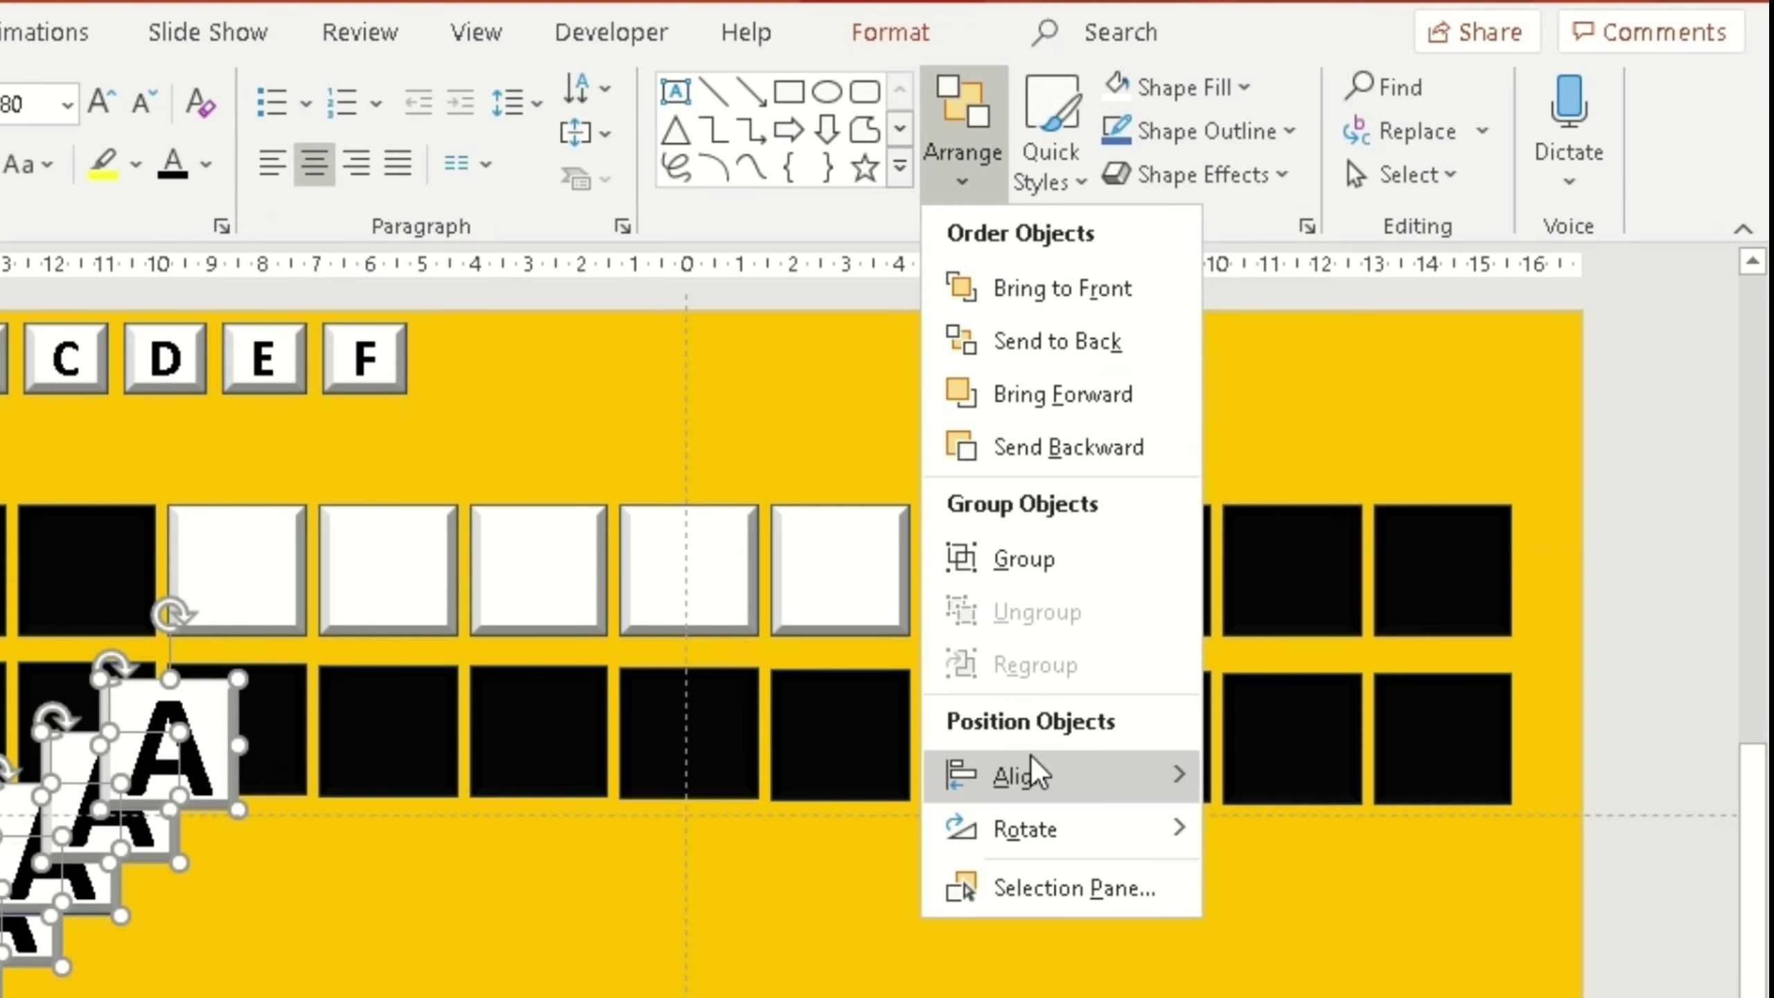
pyautogui.moveTo(1020, 776)
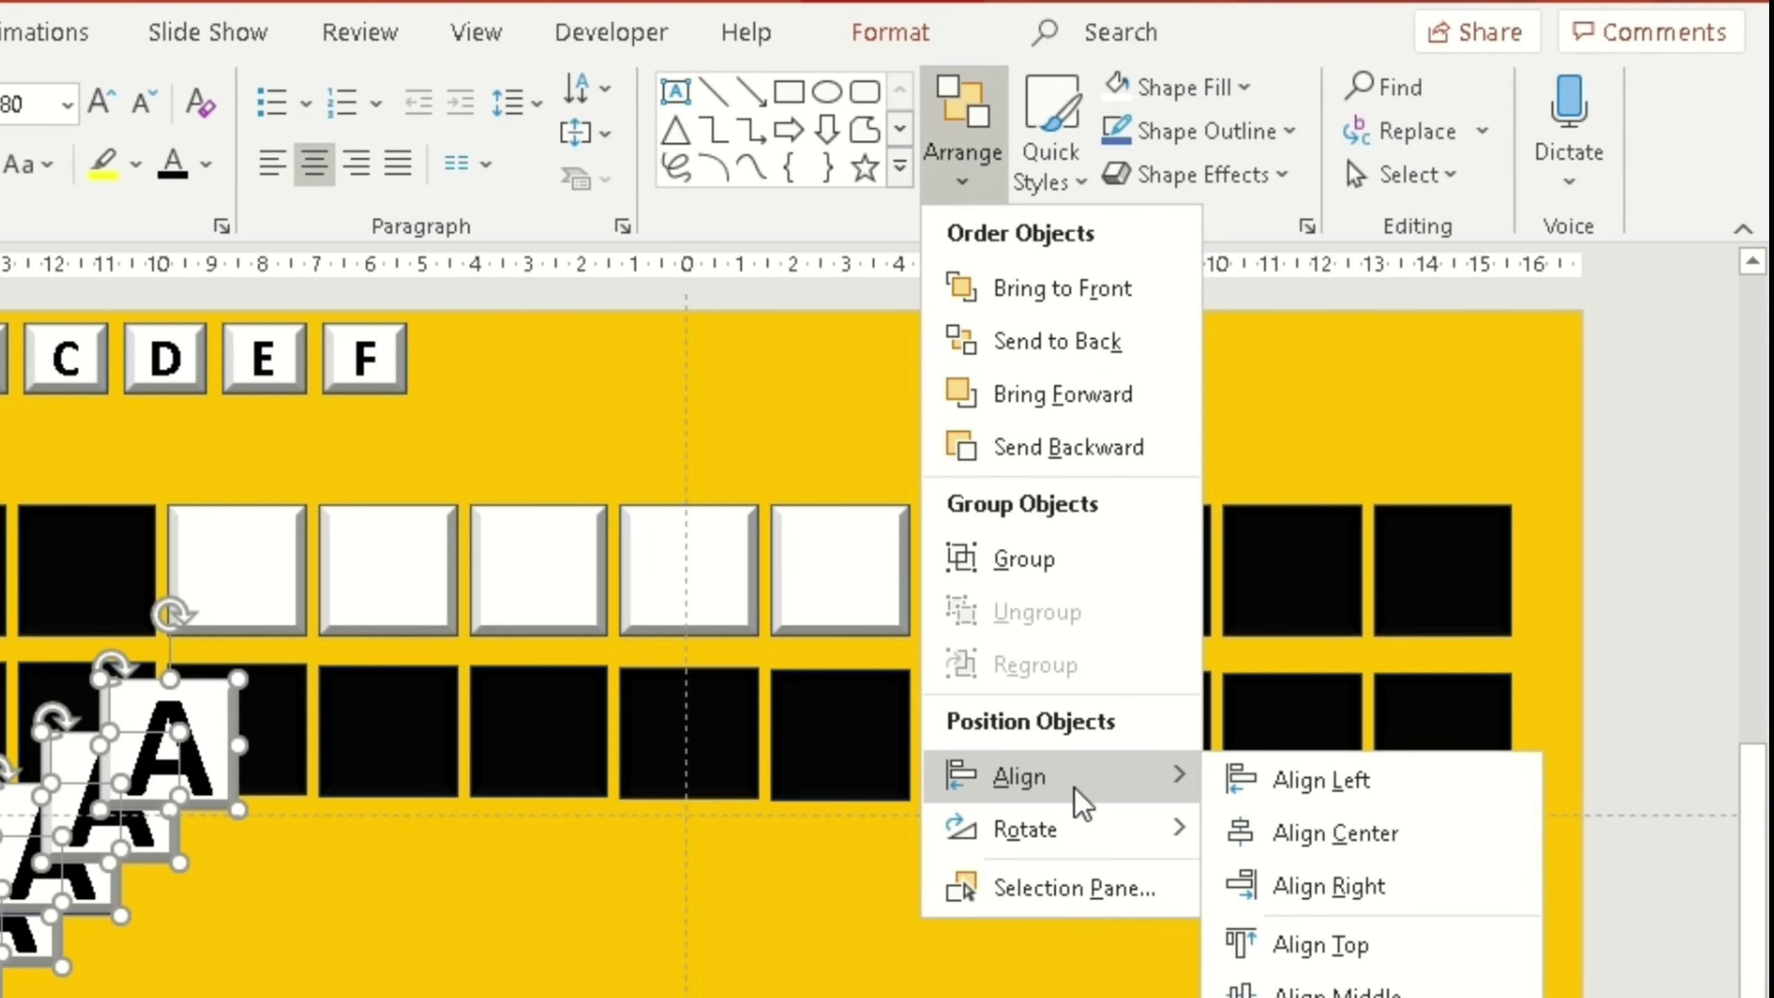
pyautogui.click(1312, 773)
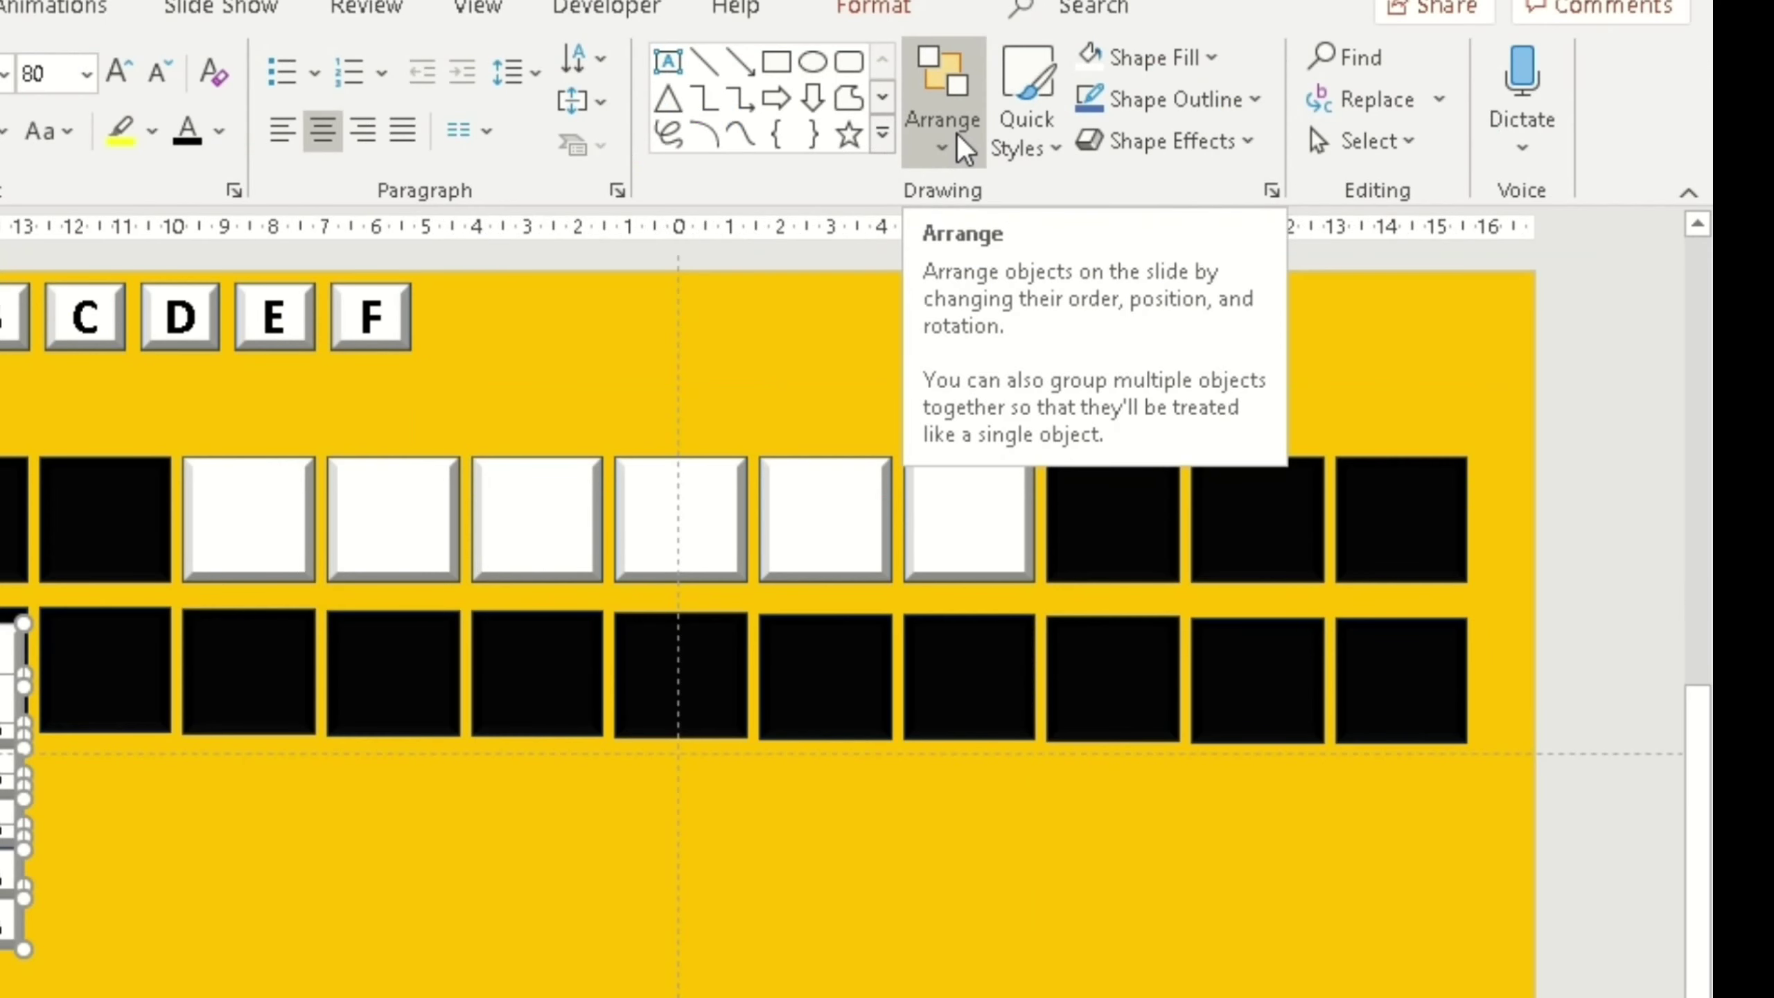
pyautogui.click(956, 133)
pyautogui.click(466, 287)
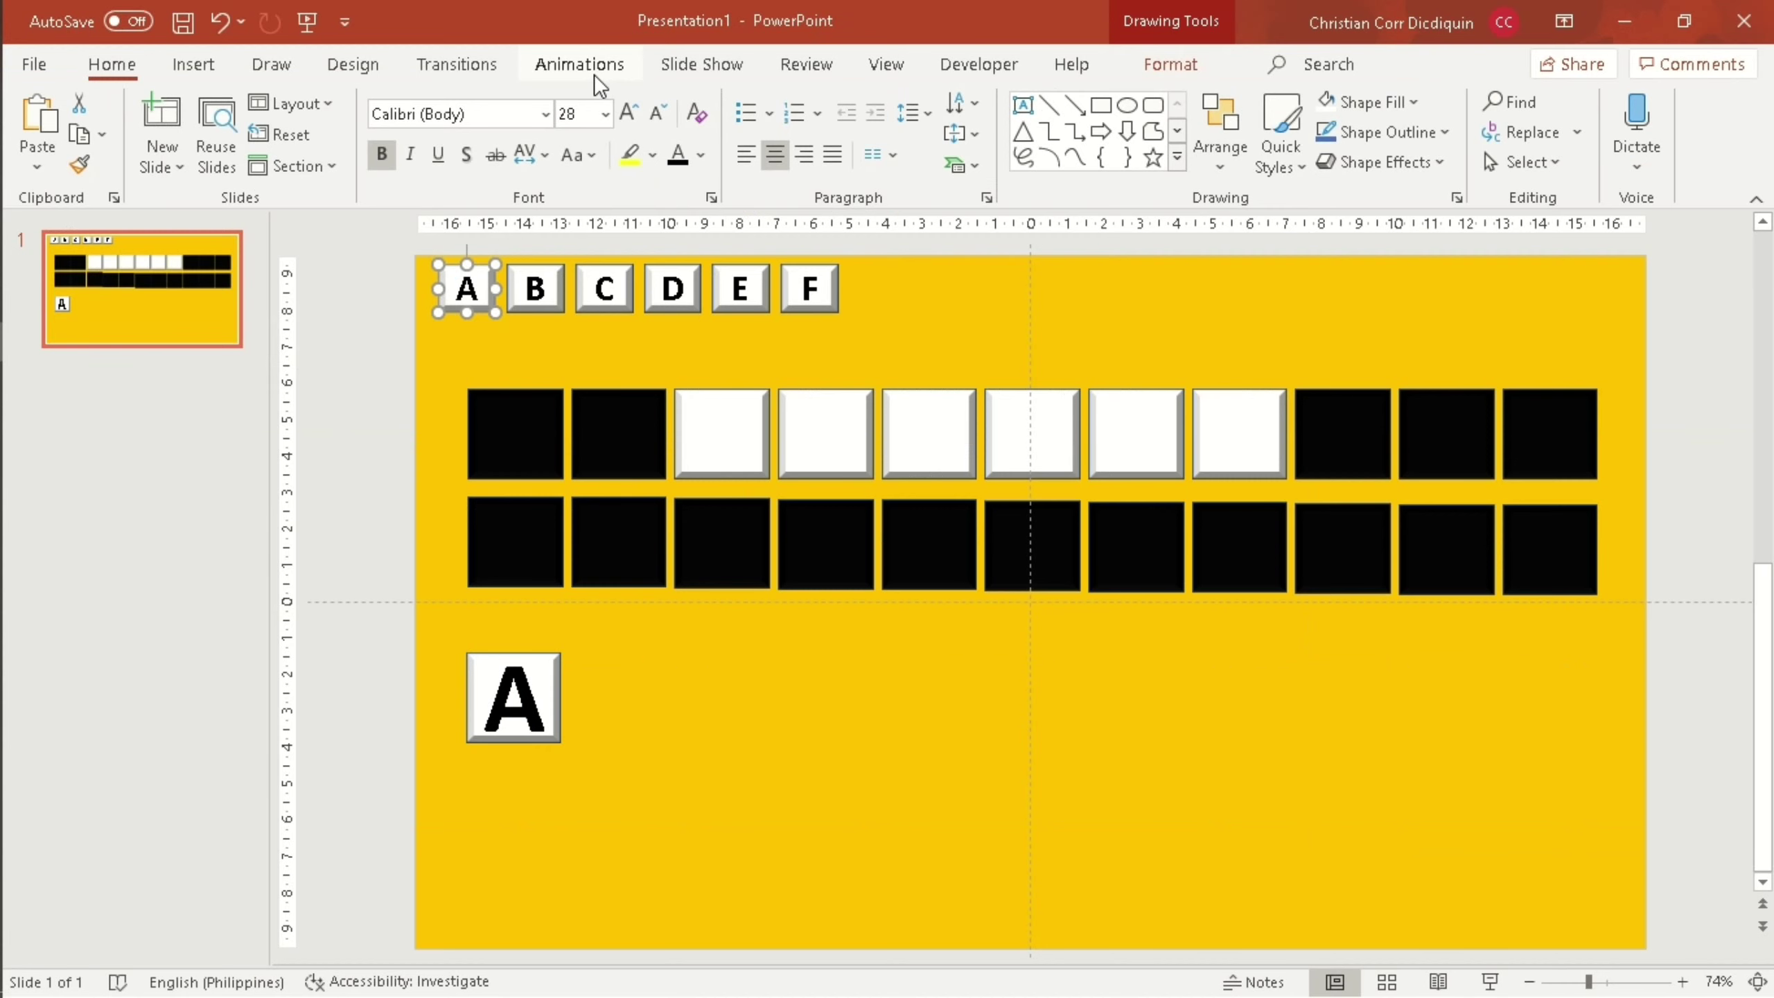
# Give the A button a Fade exit animation triggered by clicking the A button itself.
pyautogui.click(594, 75)
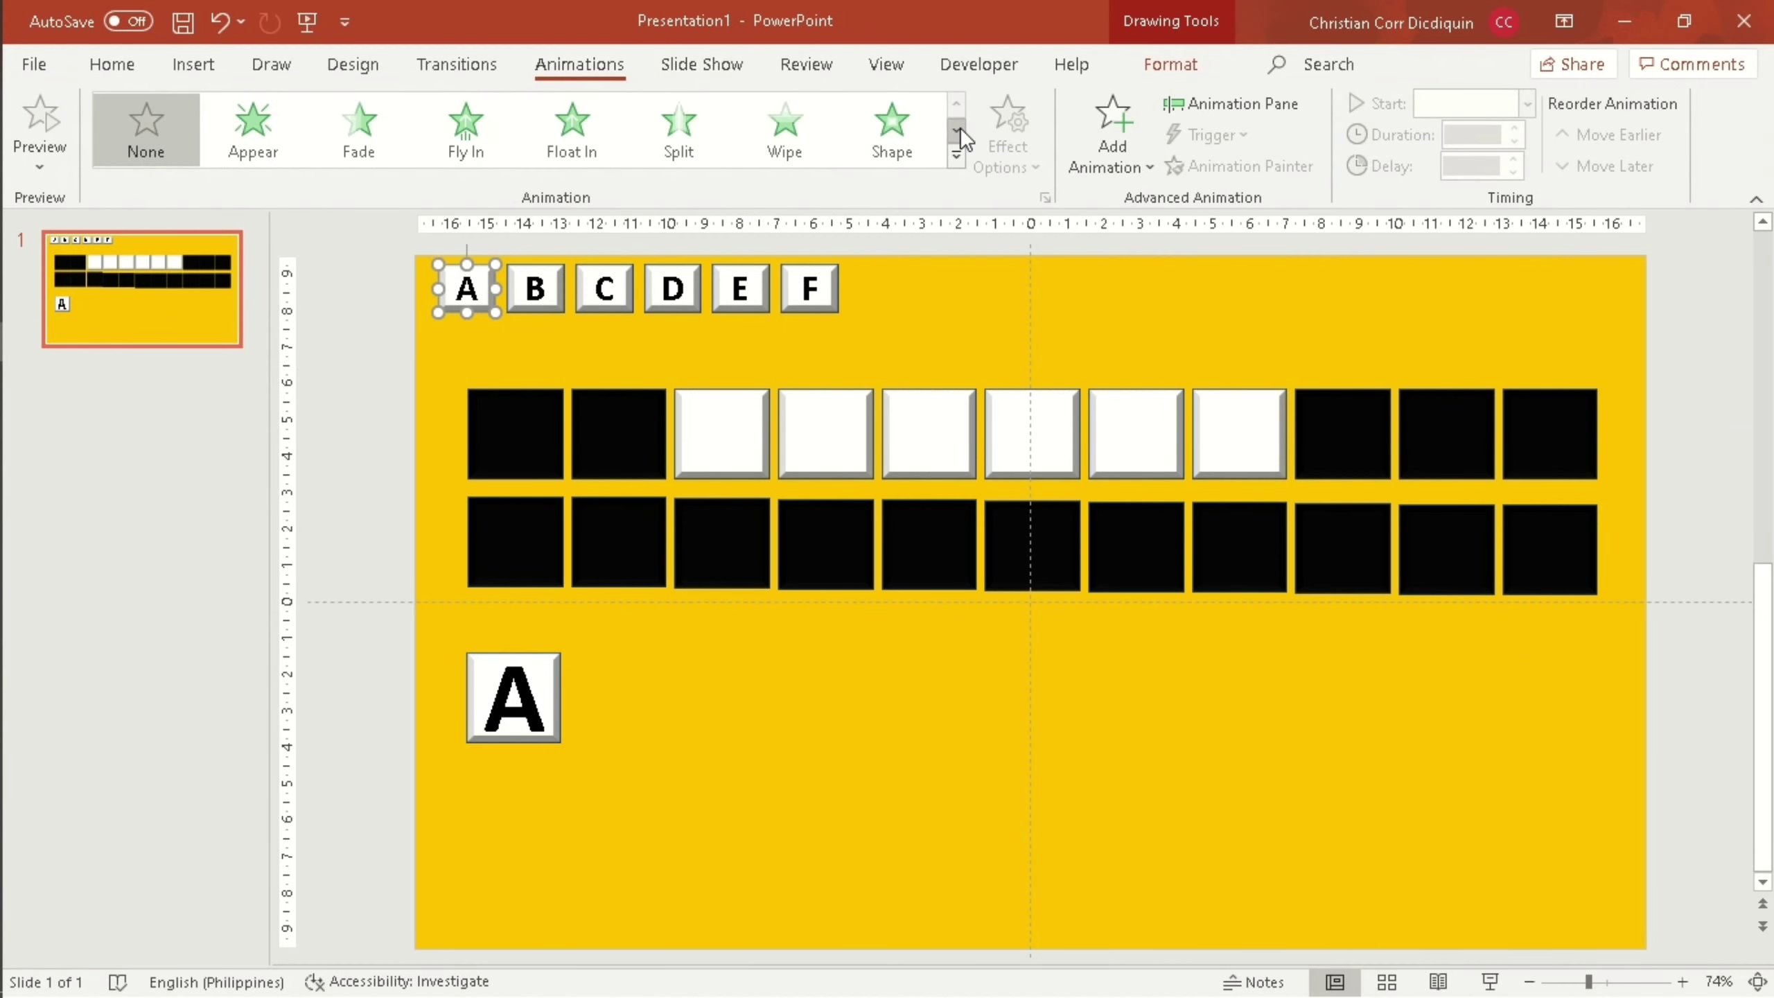
pyautogui.scroll(-2, 957, 136)
pyautogui.scroll(-2, 959, 133)
pyautogui.scroll(-1, 959, 130)
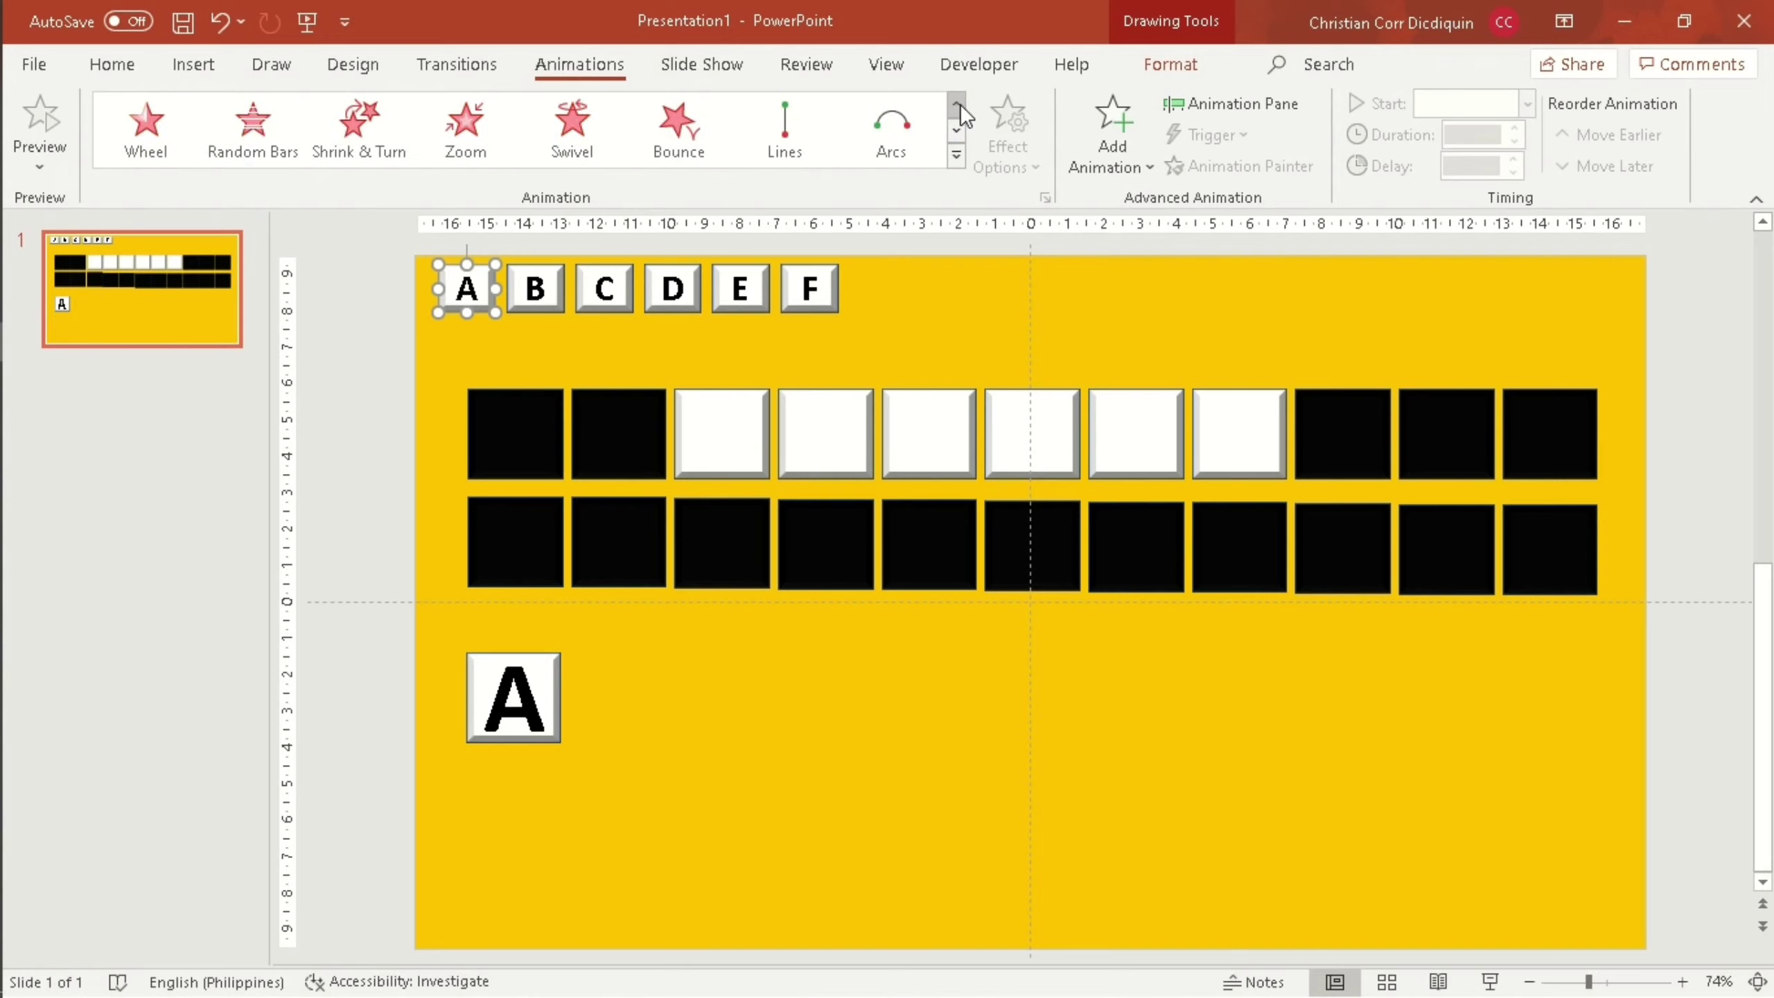
pyautogui.click(957, 103)
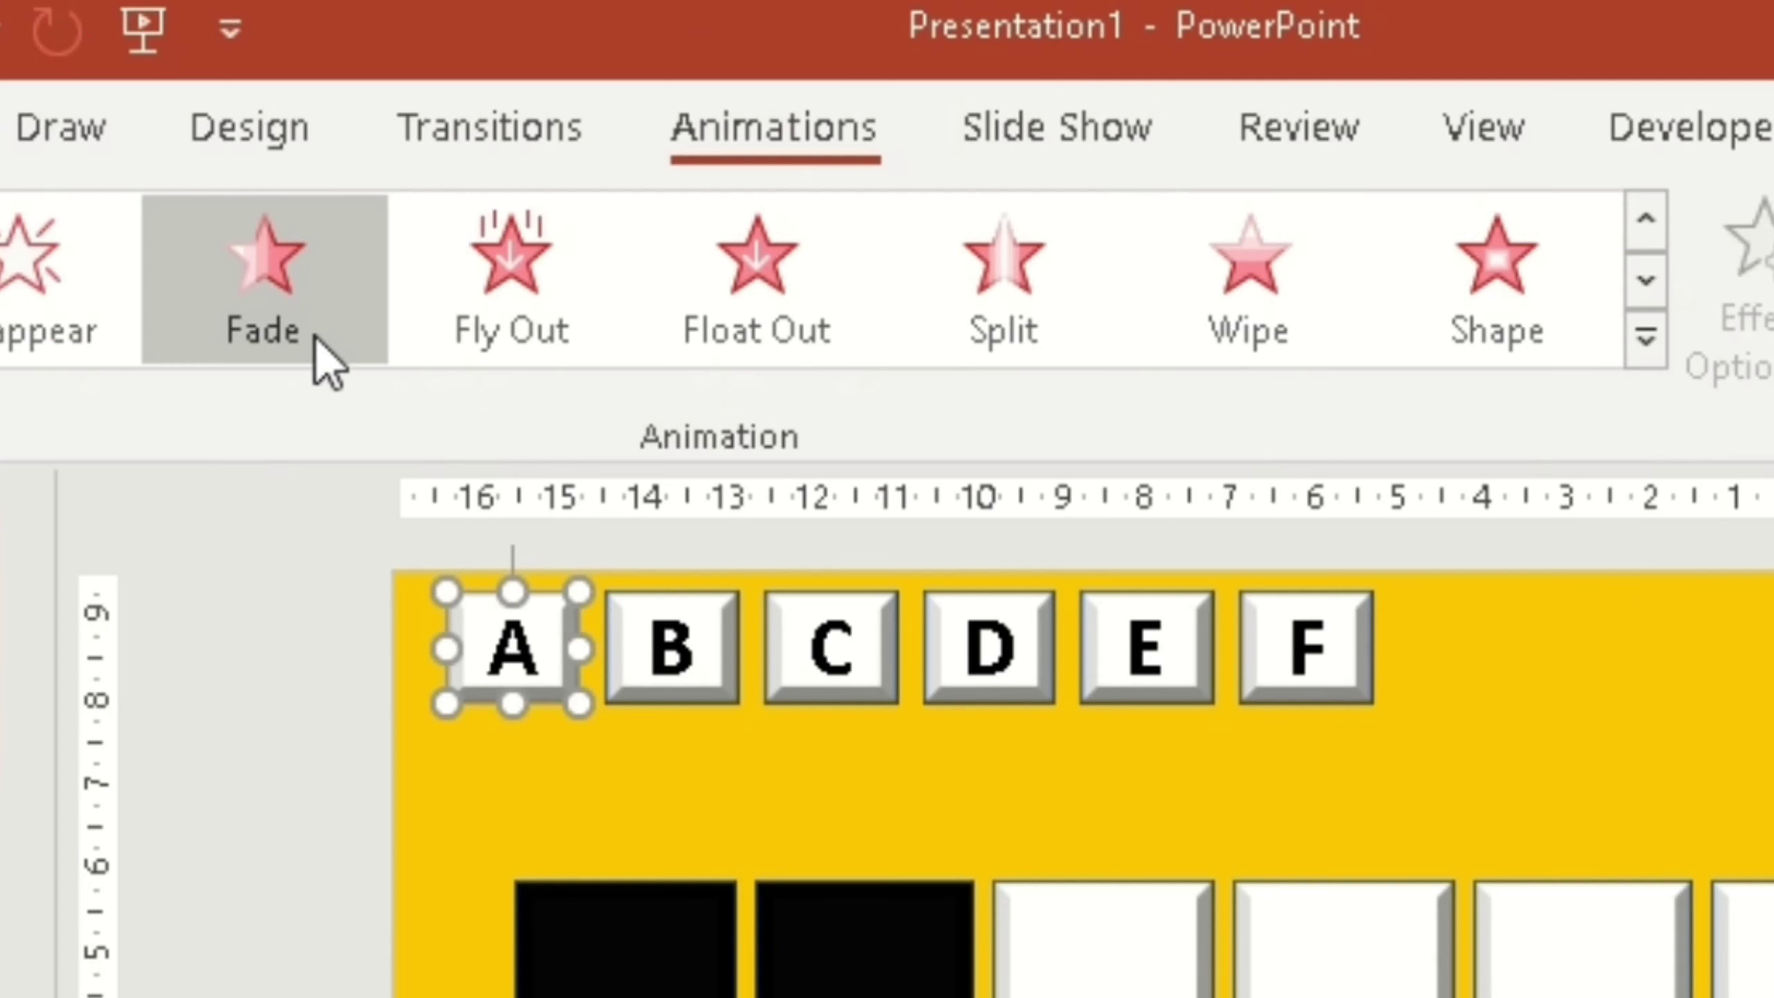
pyautogui.click(382, 155)
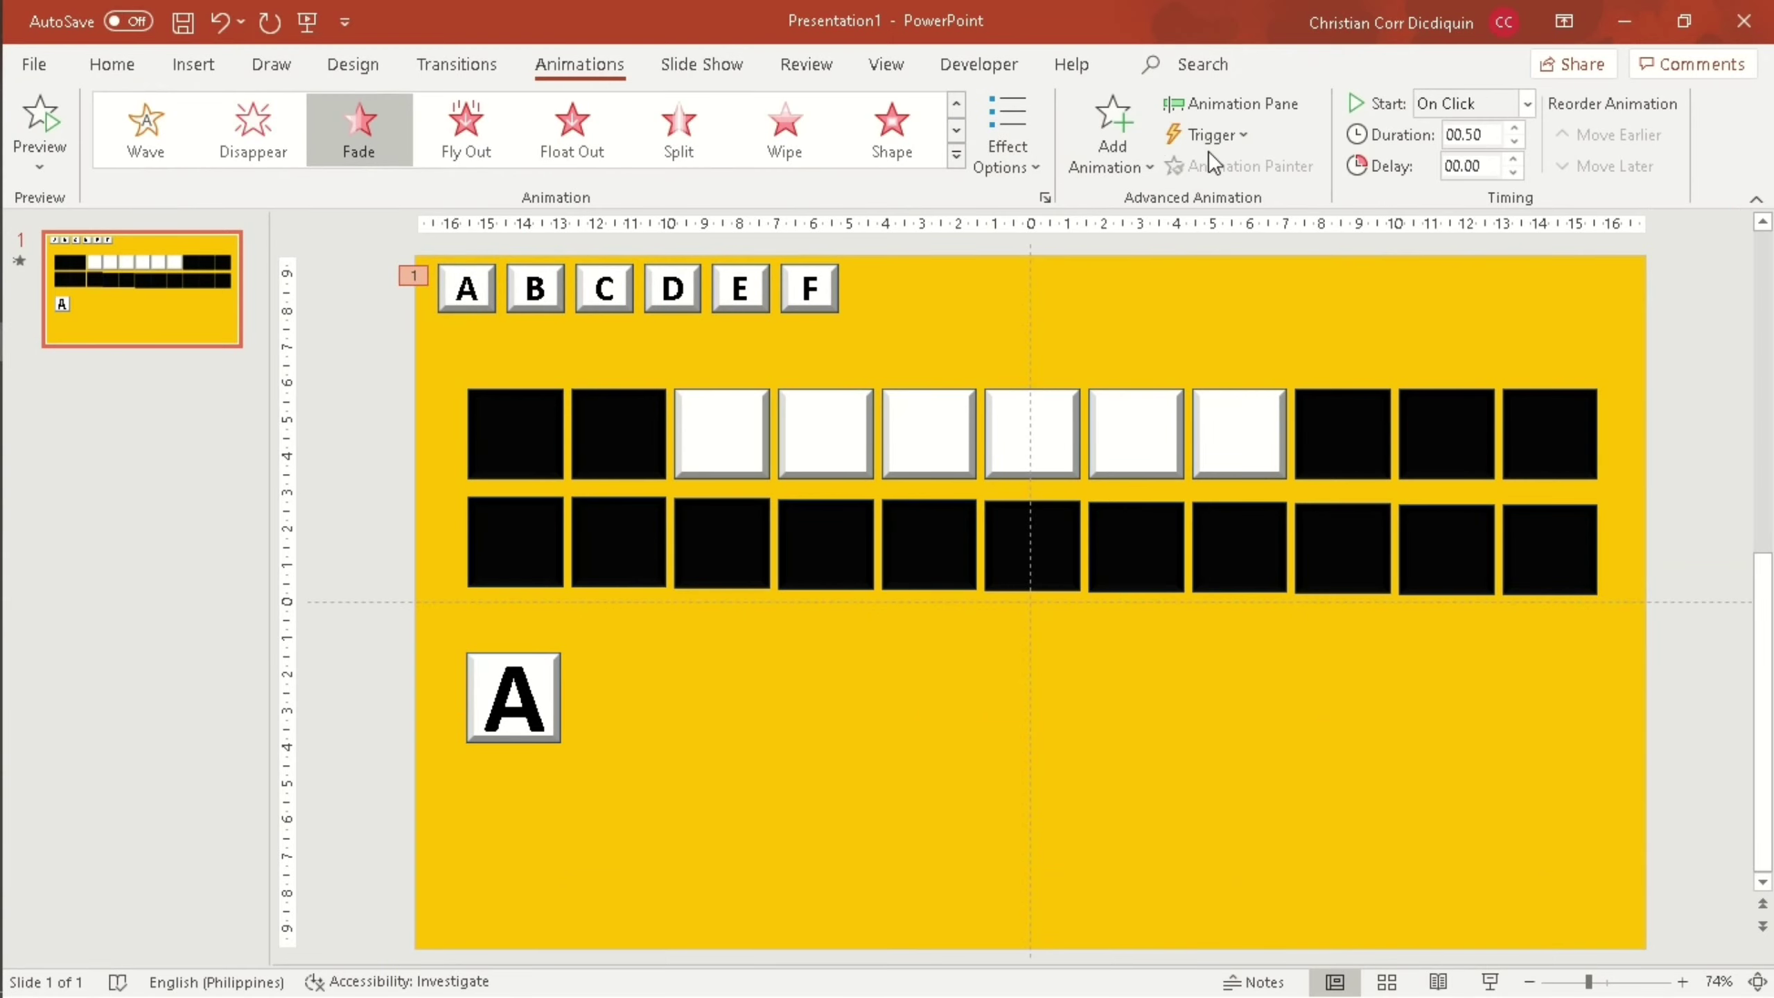
pyautogui.click(1234, 136)
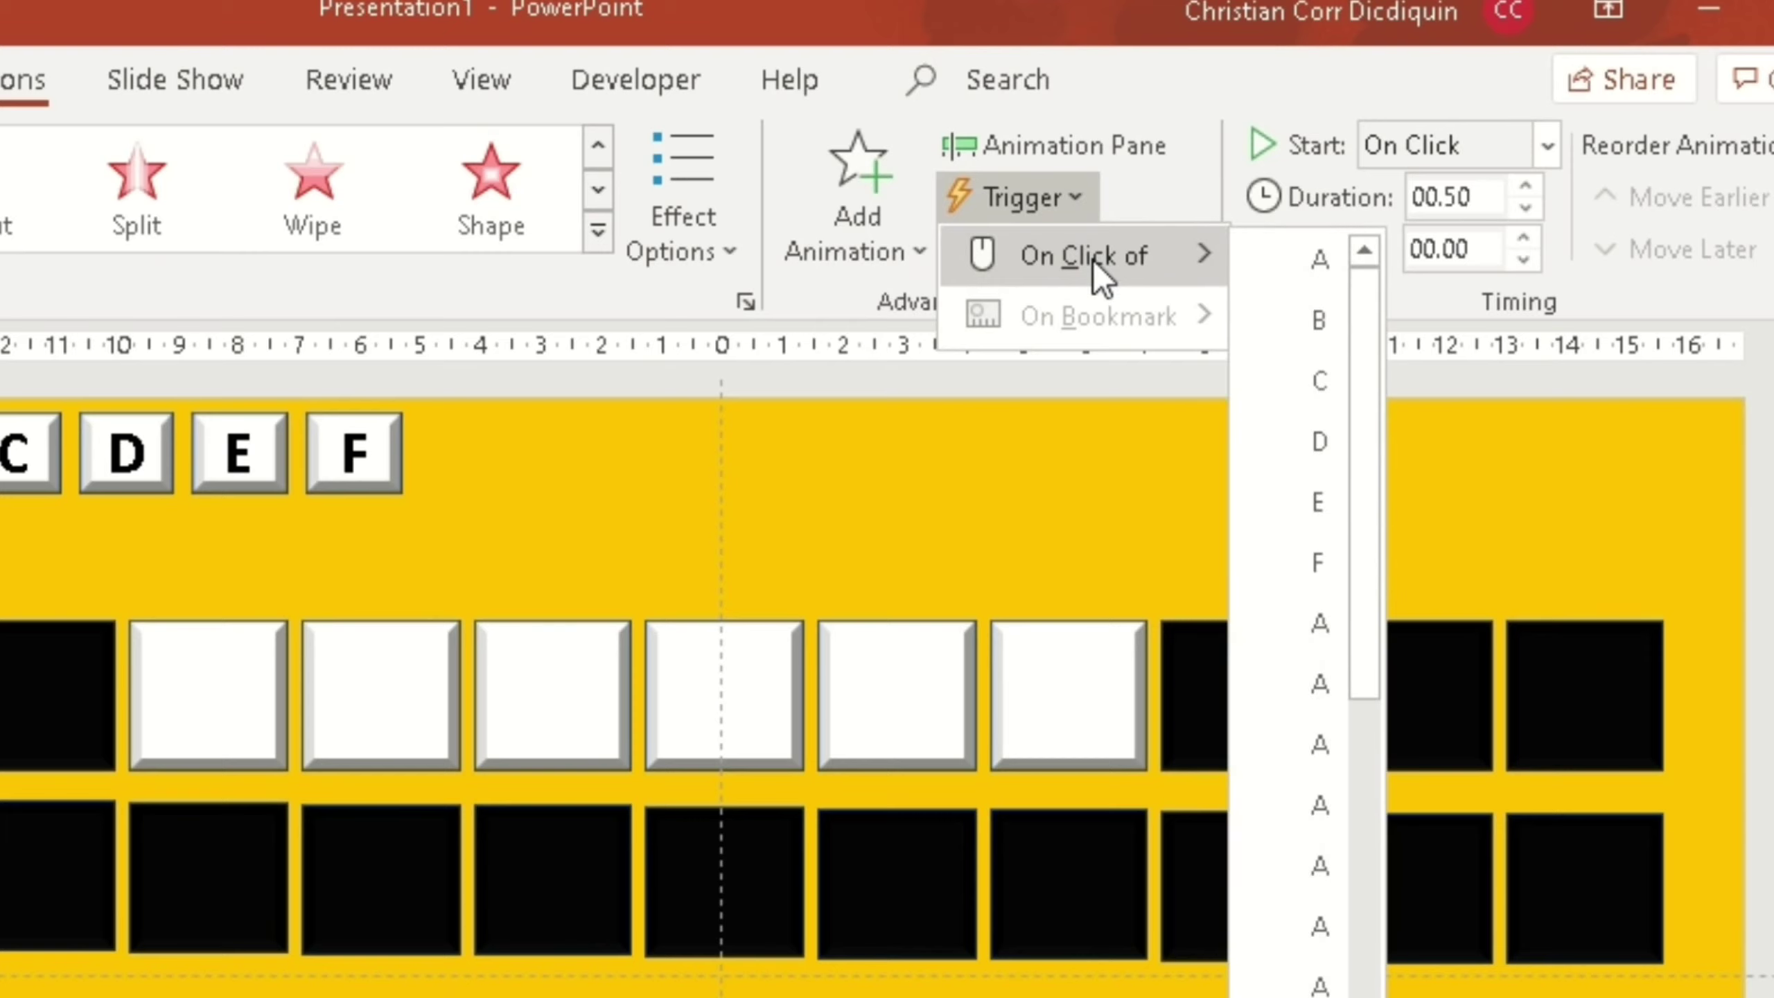
pyautogui.moveTo(1248, 169)
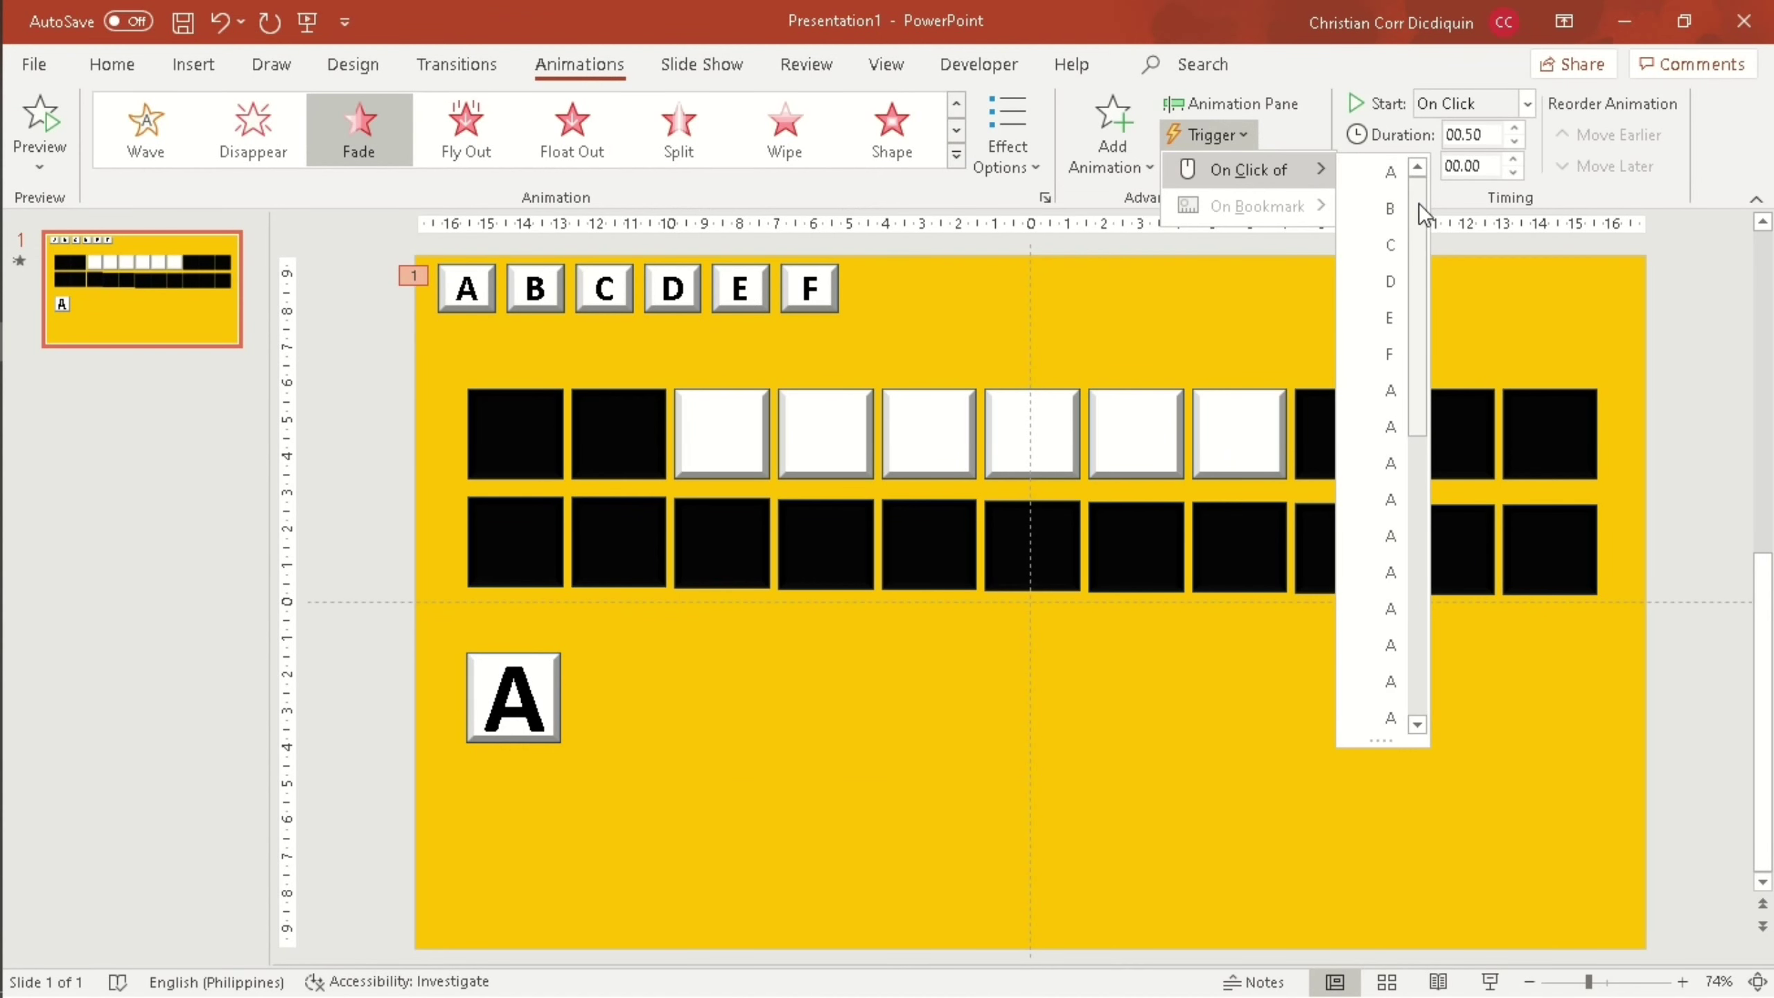
pyautogui.moveTo(1420, 205); pyautogui.dragTo(1418, 507)
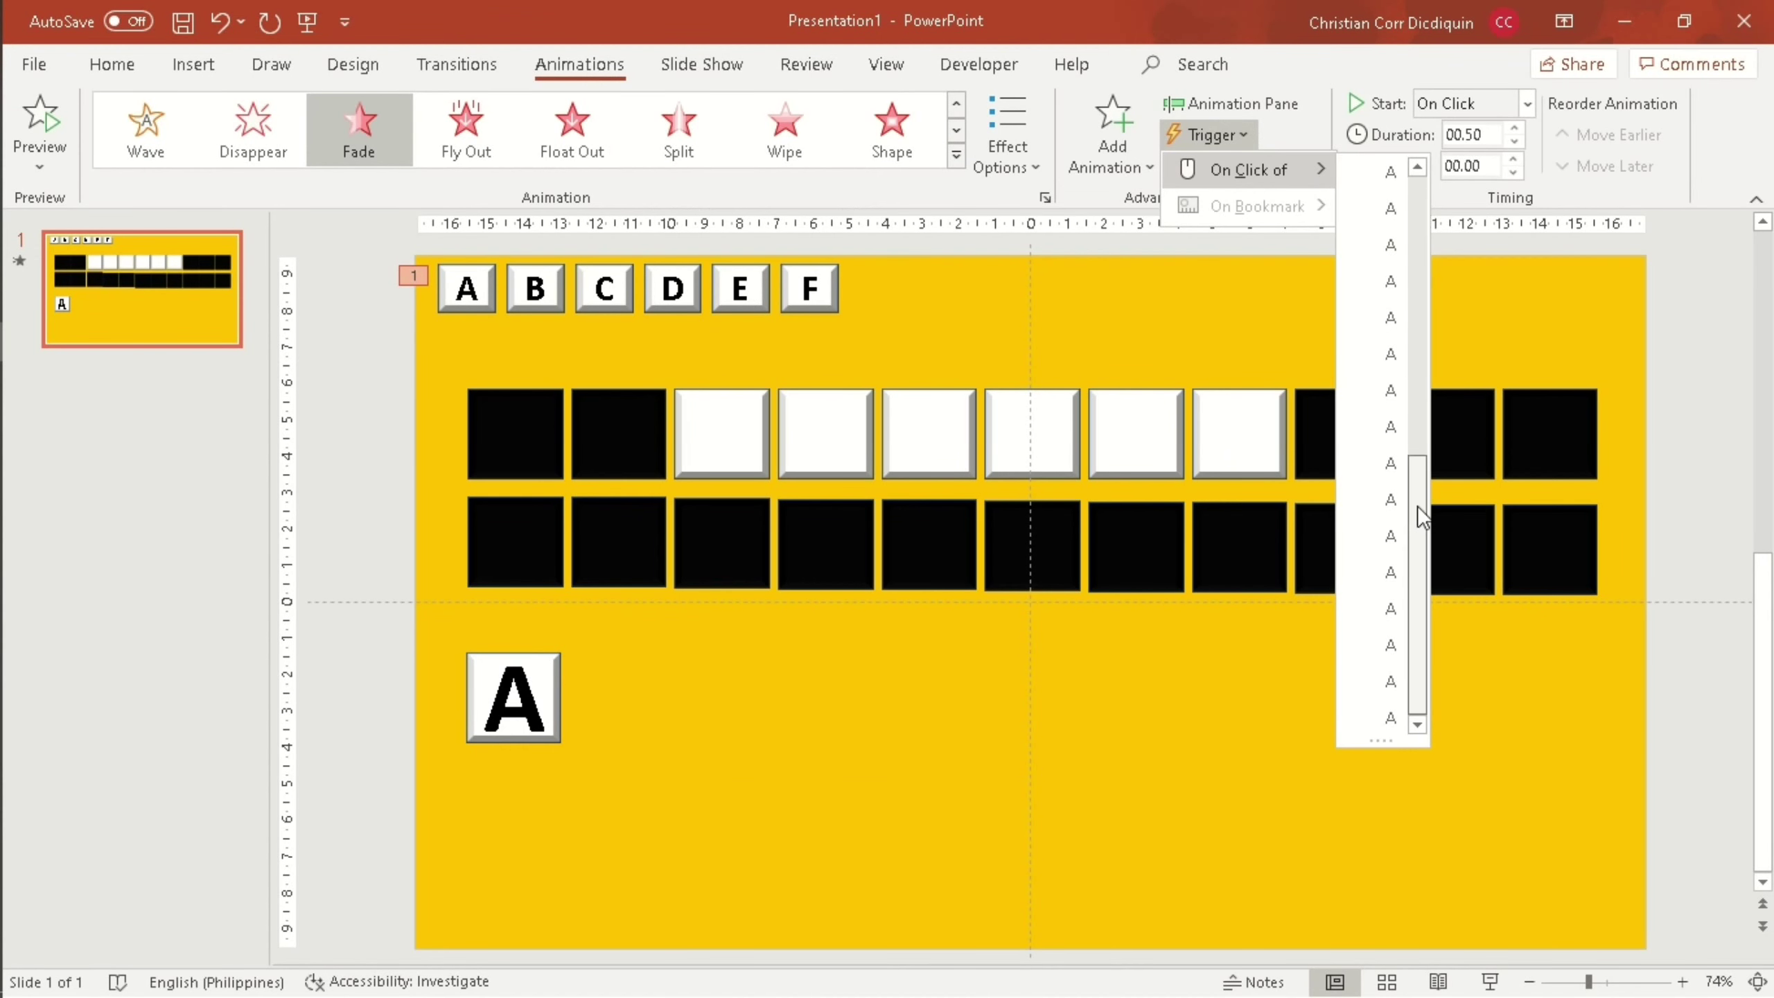
# Run the slide show, click A to test the fade, and exit with Esc.
pyautogui.click(1491, 982)
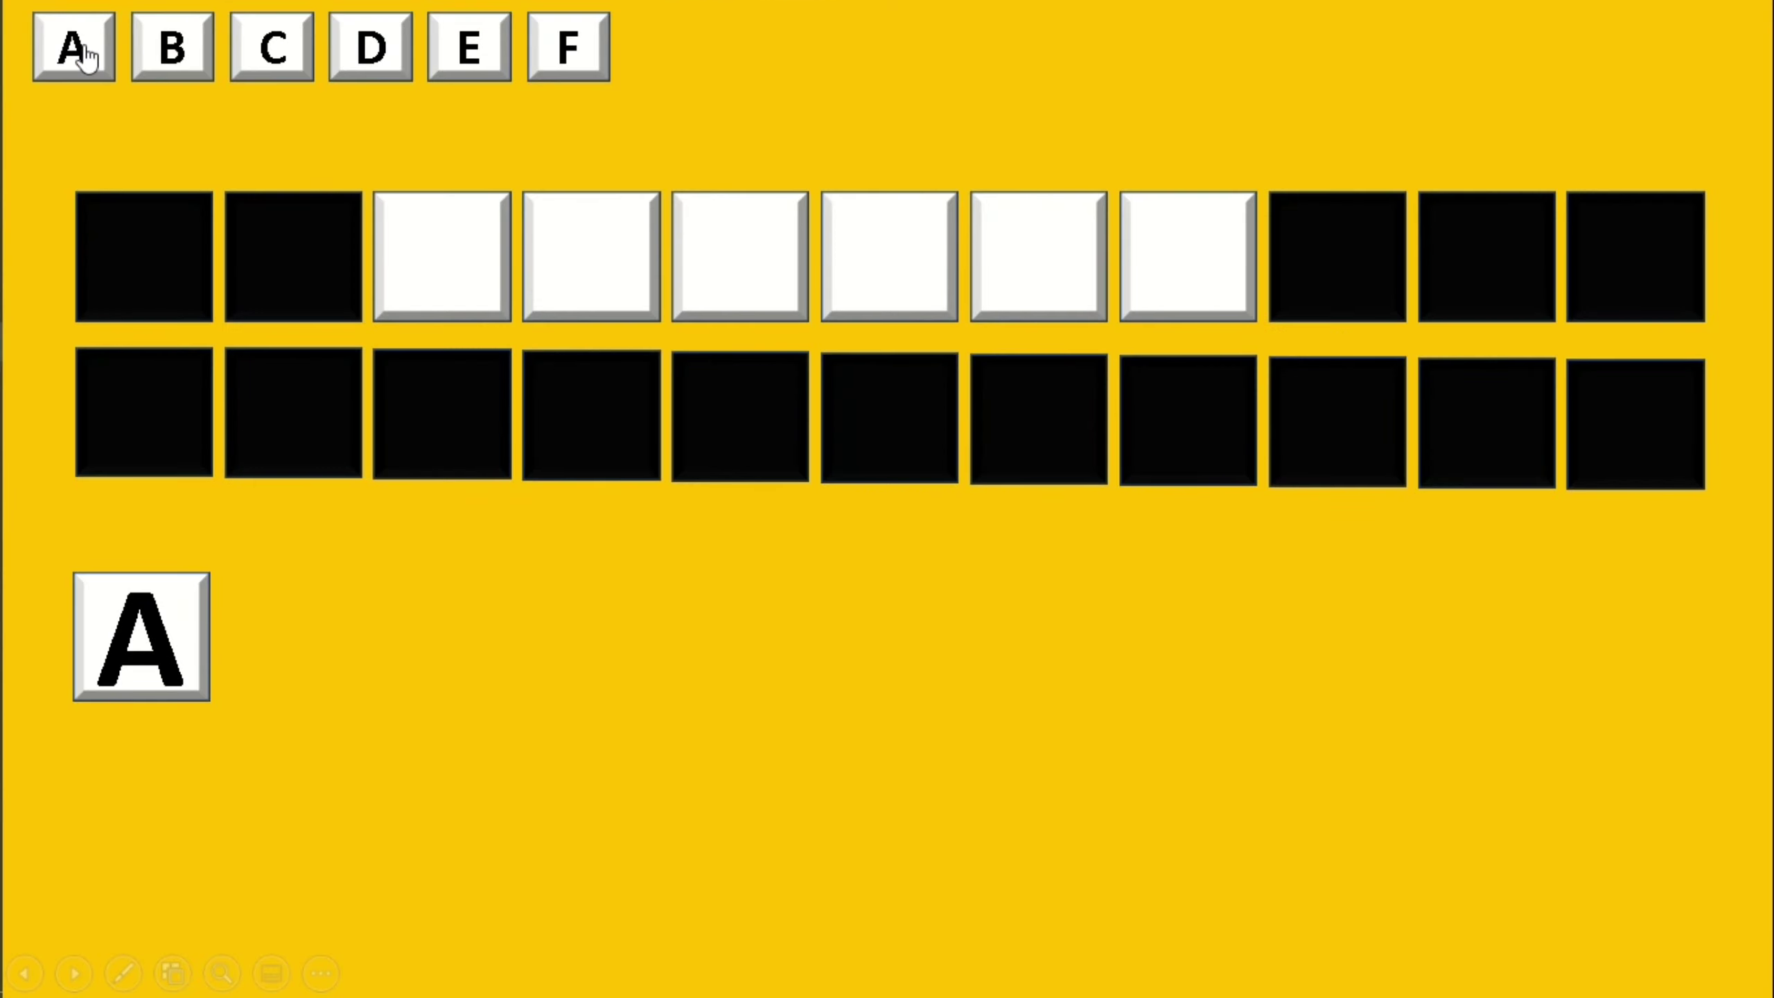
pyautogui.click(72, 47)
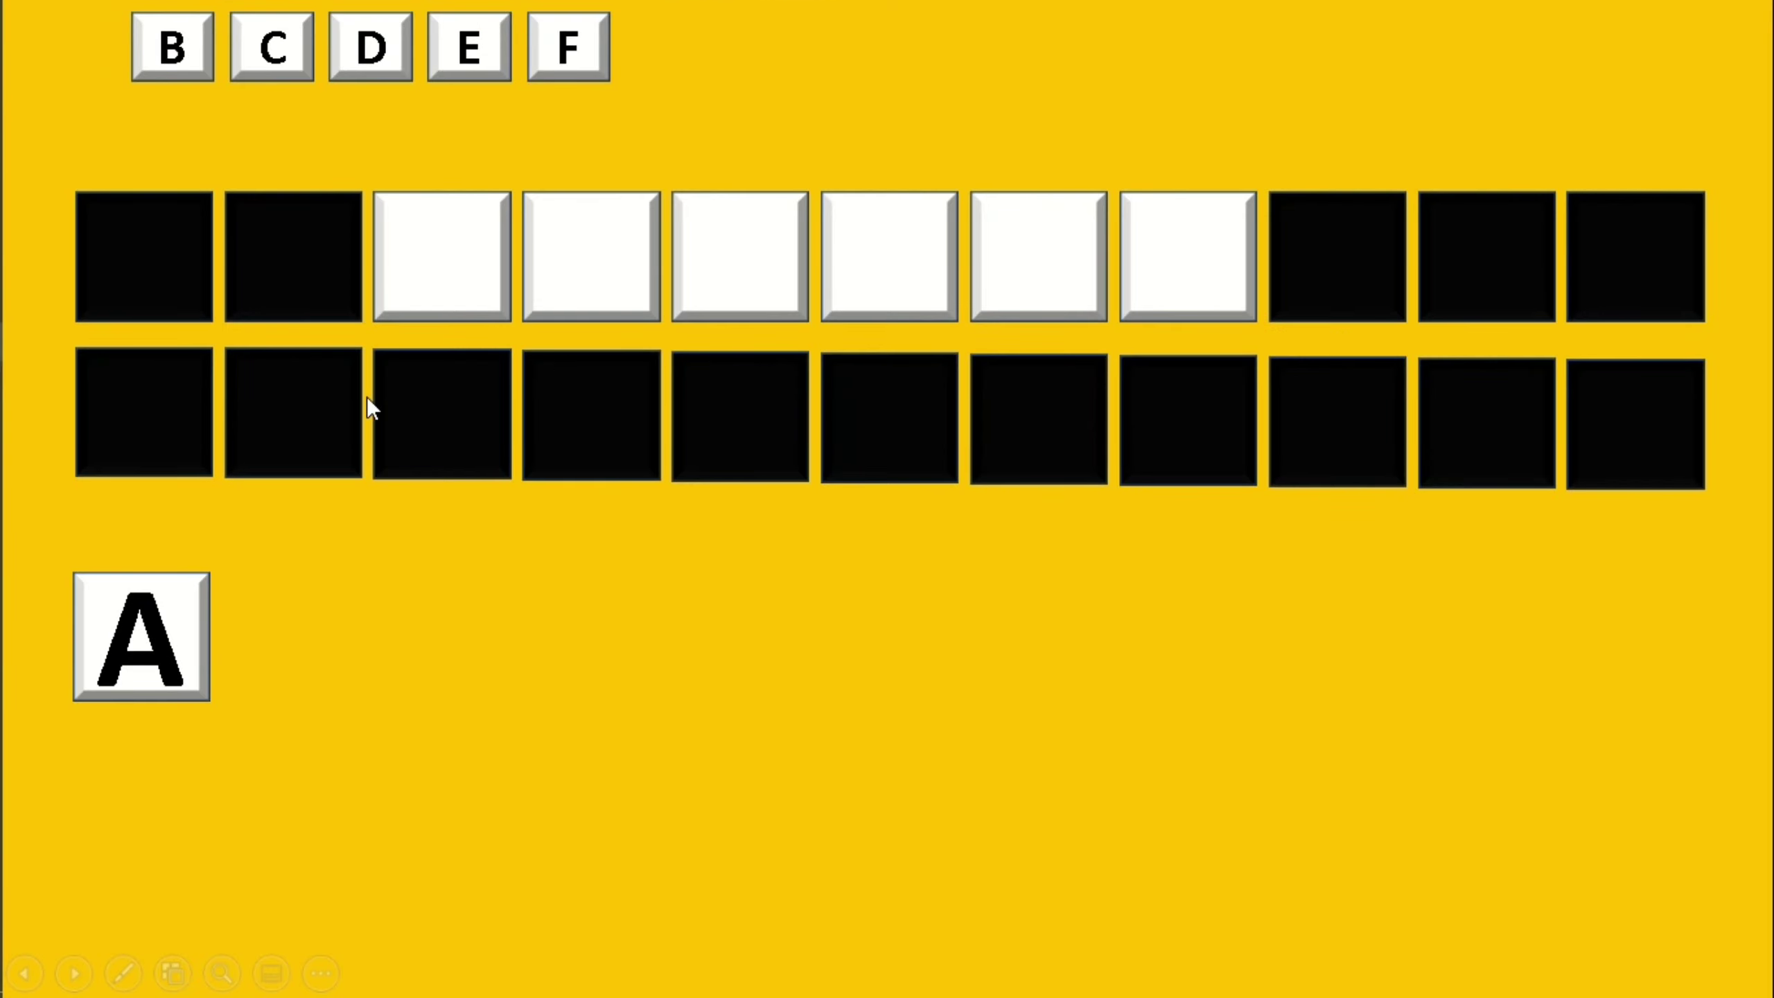
pyautogui.press('Escape')
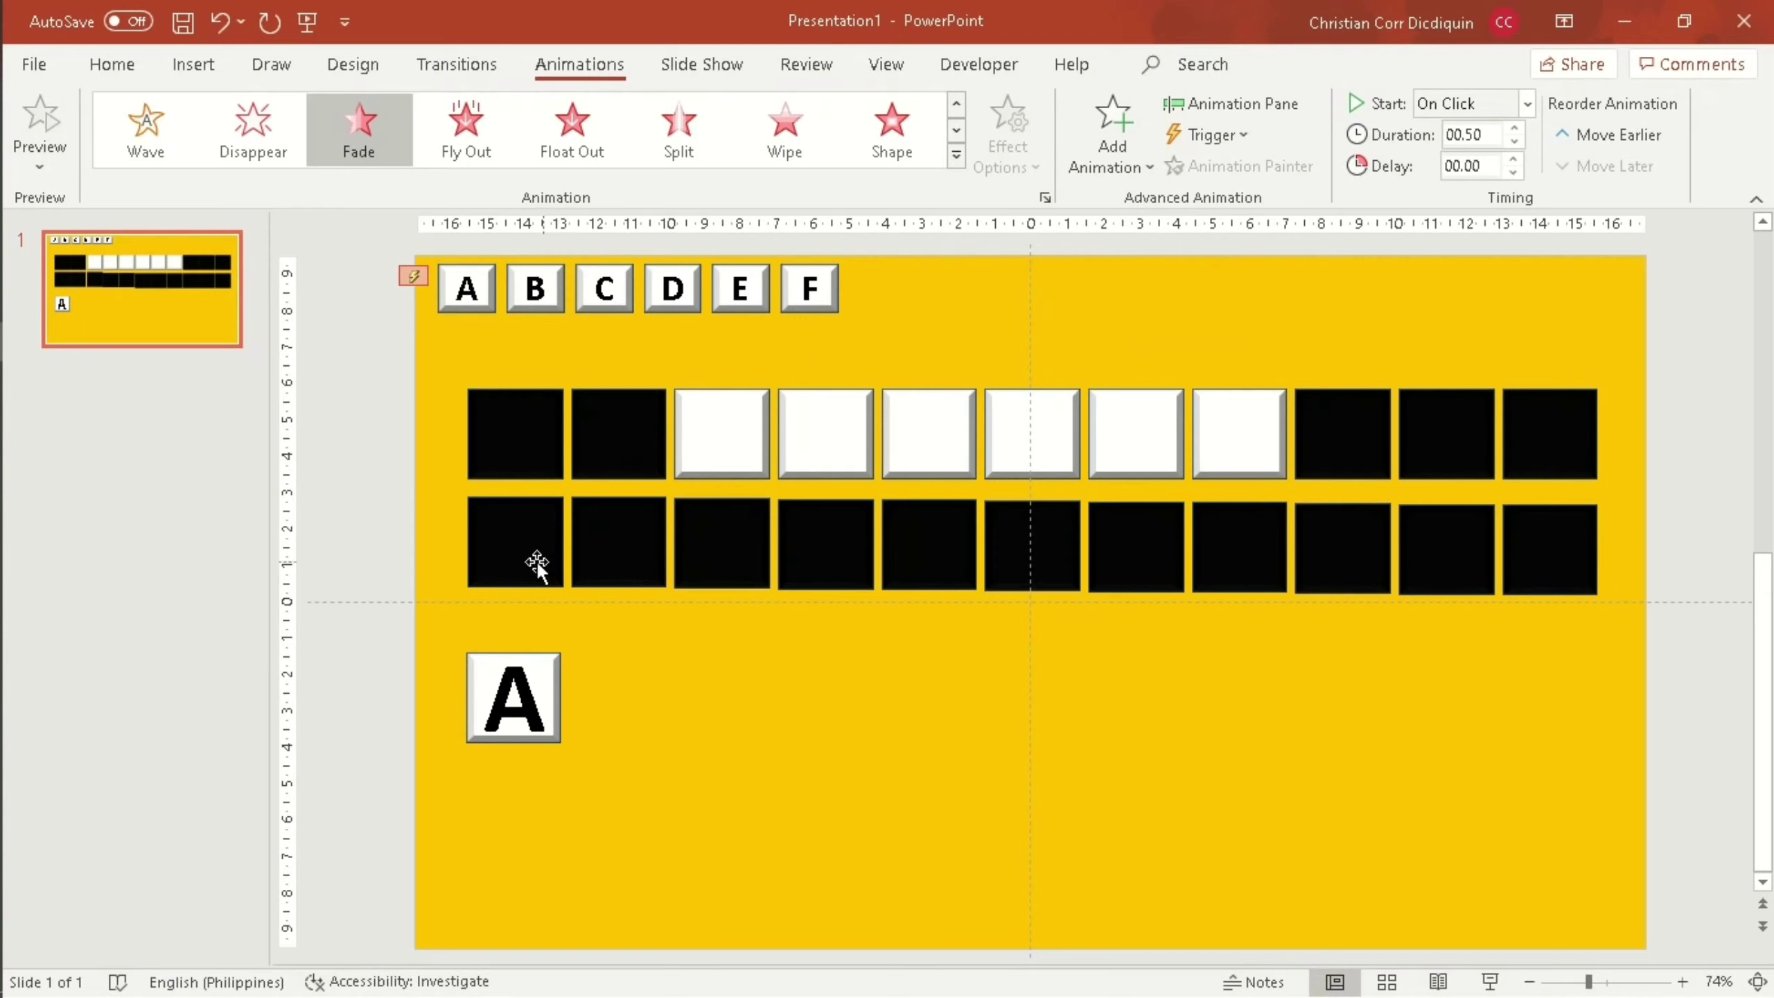
# Give the big A tile a Fade entrance On Click of A, starting With Previous, then run the show.
pyautogui.click(400, 577)
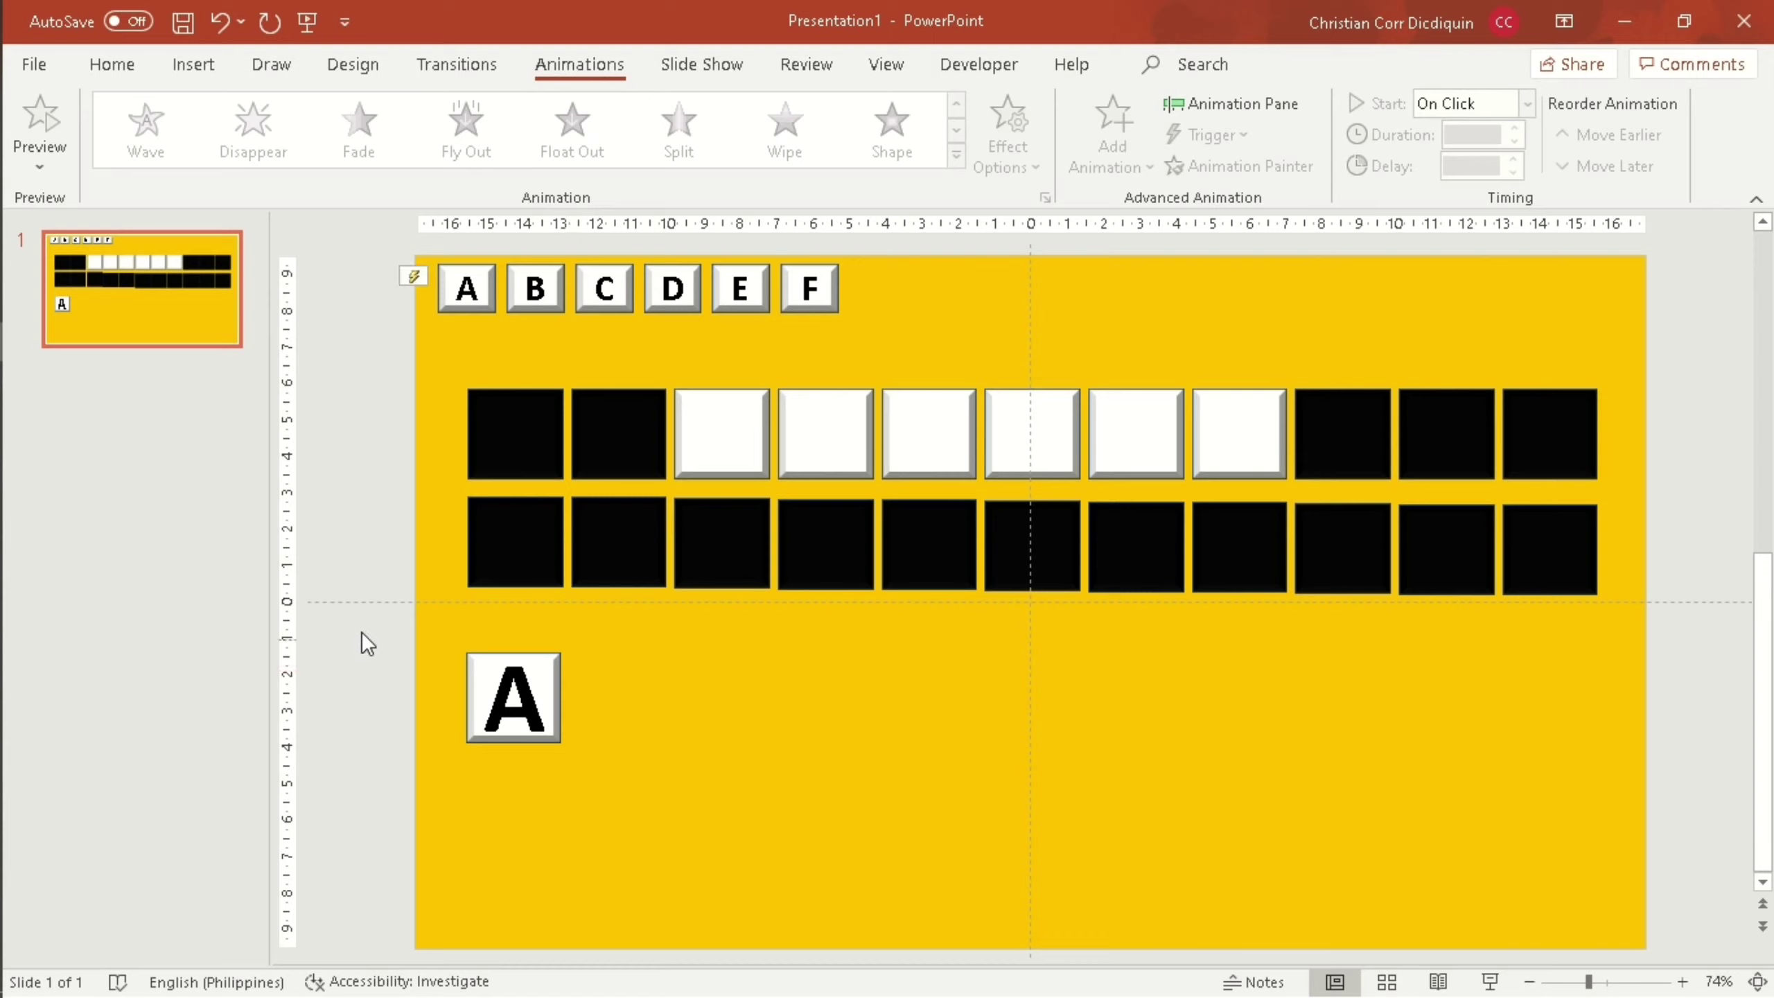
pyautogui.moveTo(421, 619); pyautogui.dragTo(677, 811)
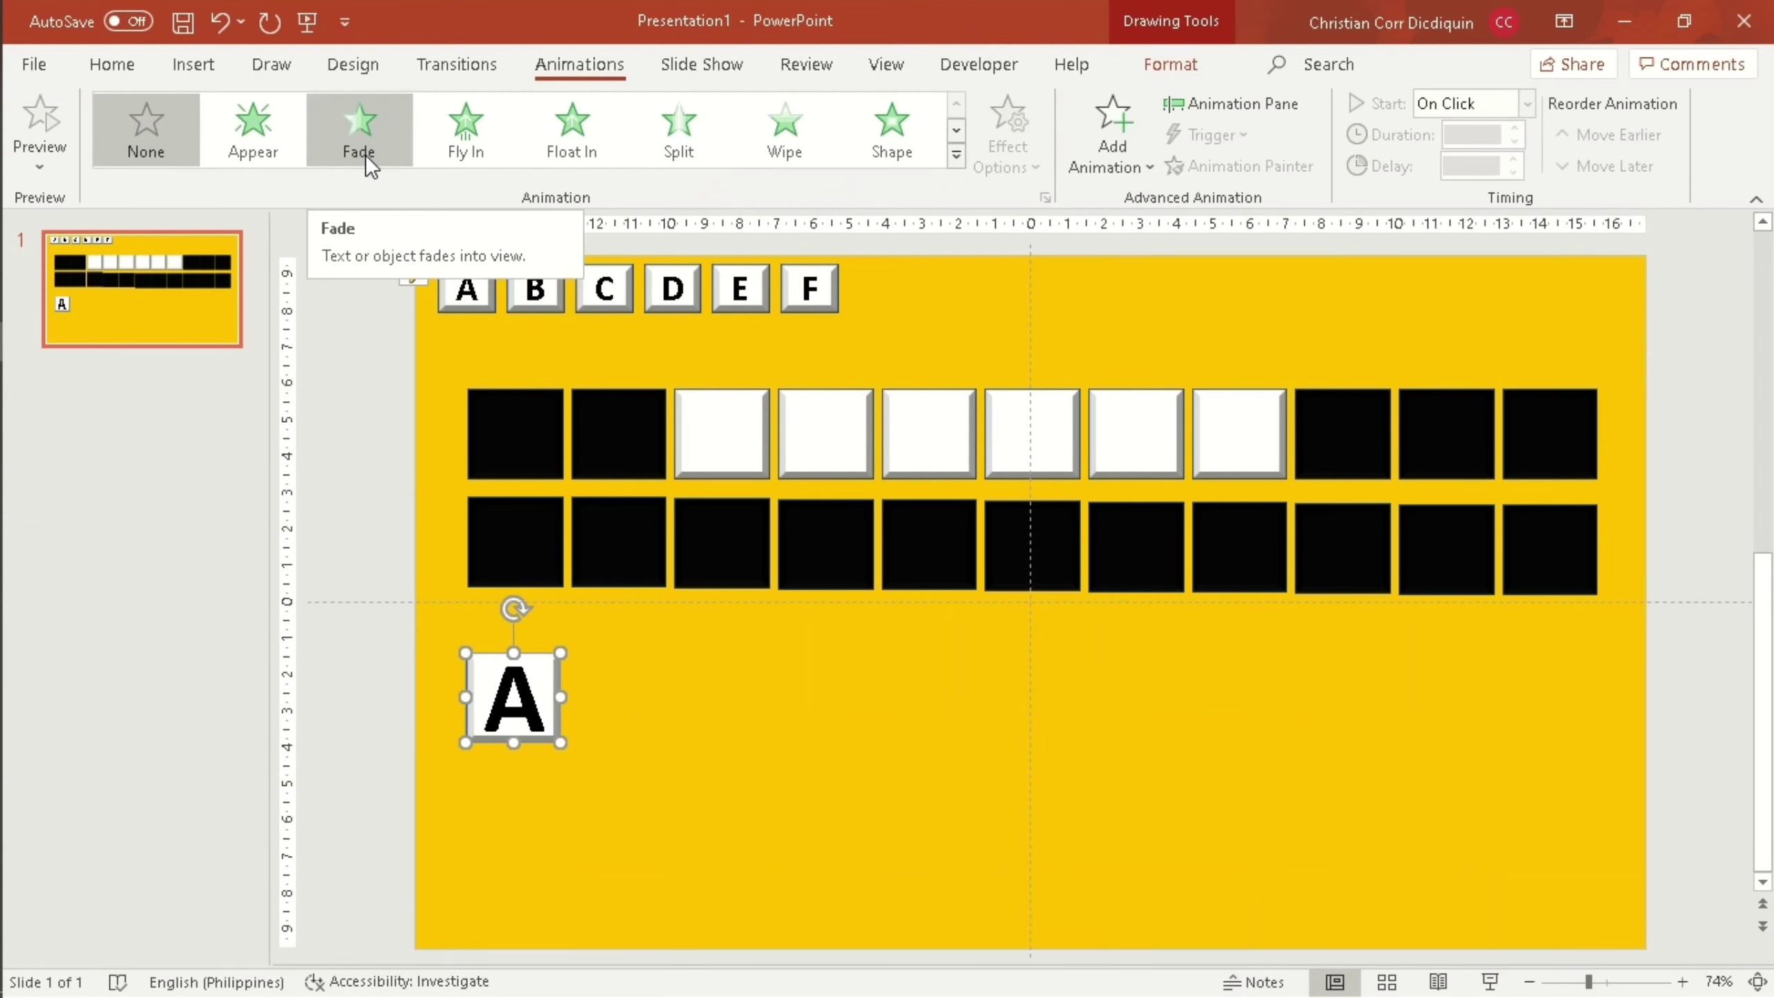
pyautogui.click(366, 155)
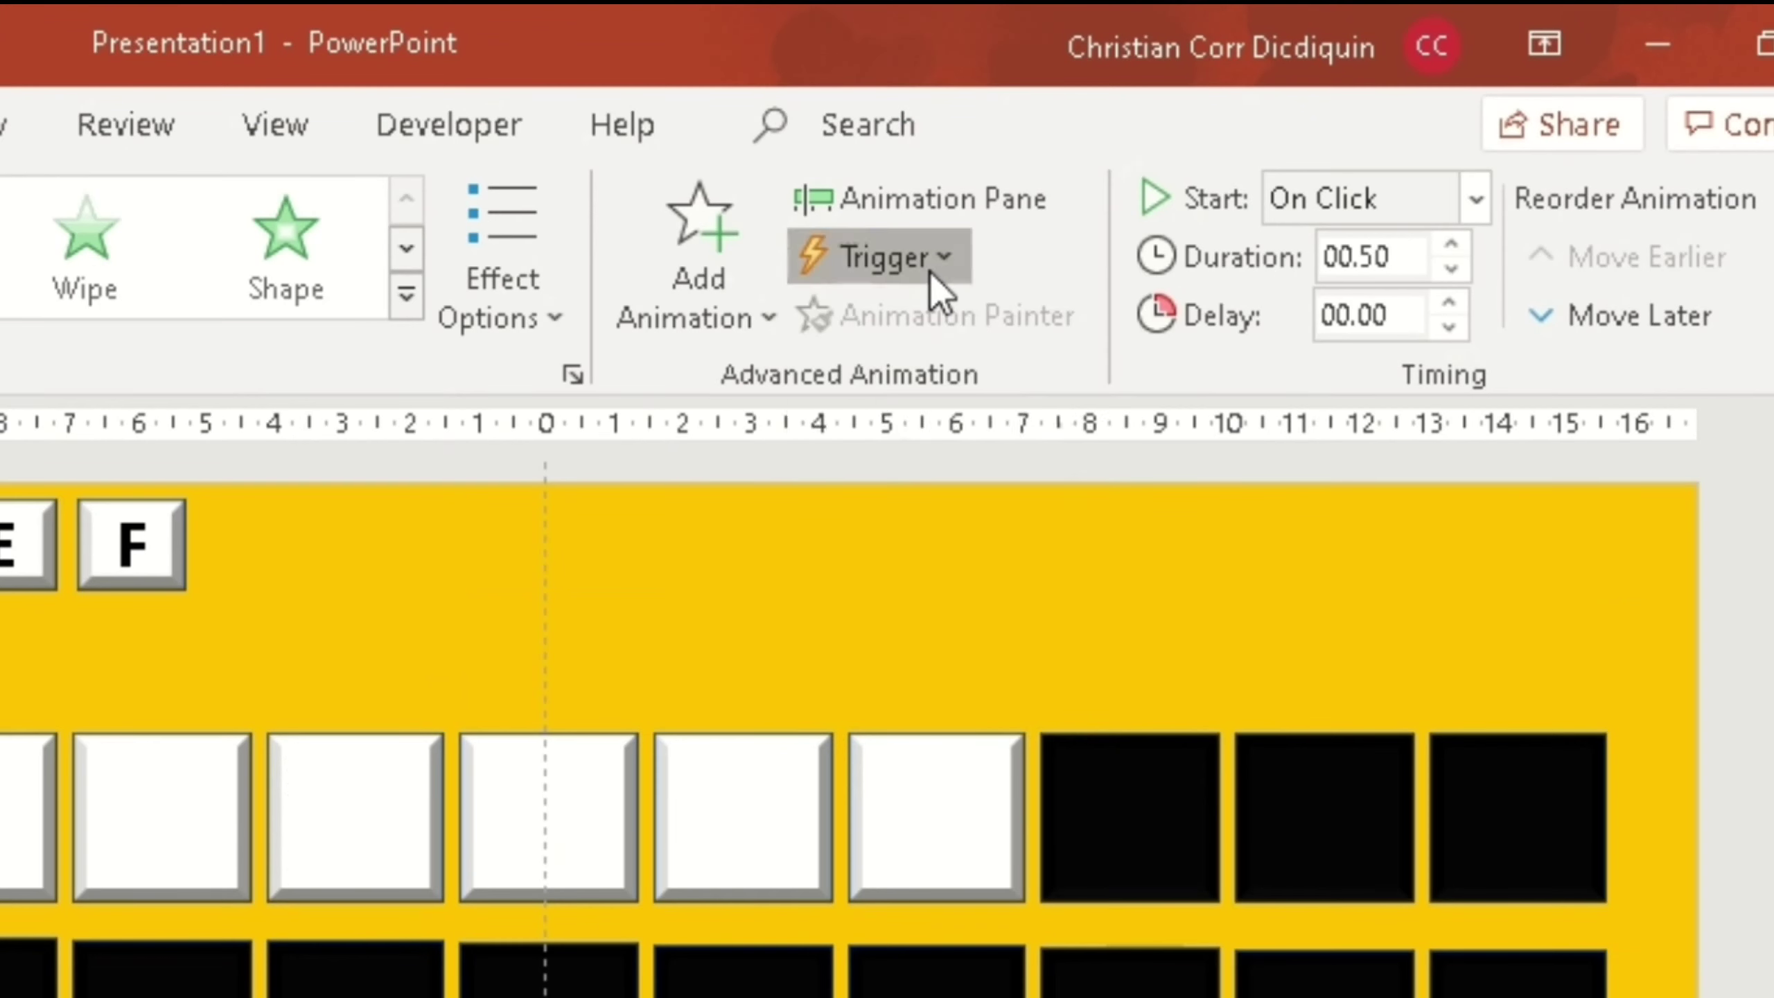
pyautogui.click(1237, 141)
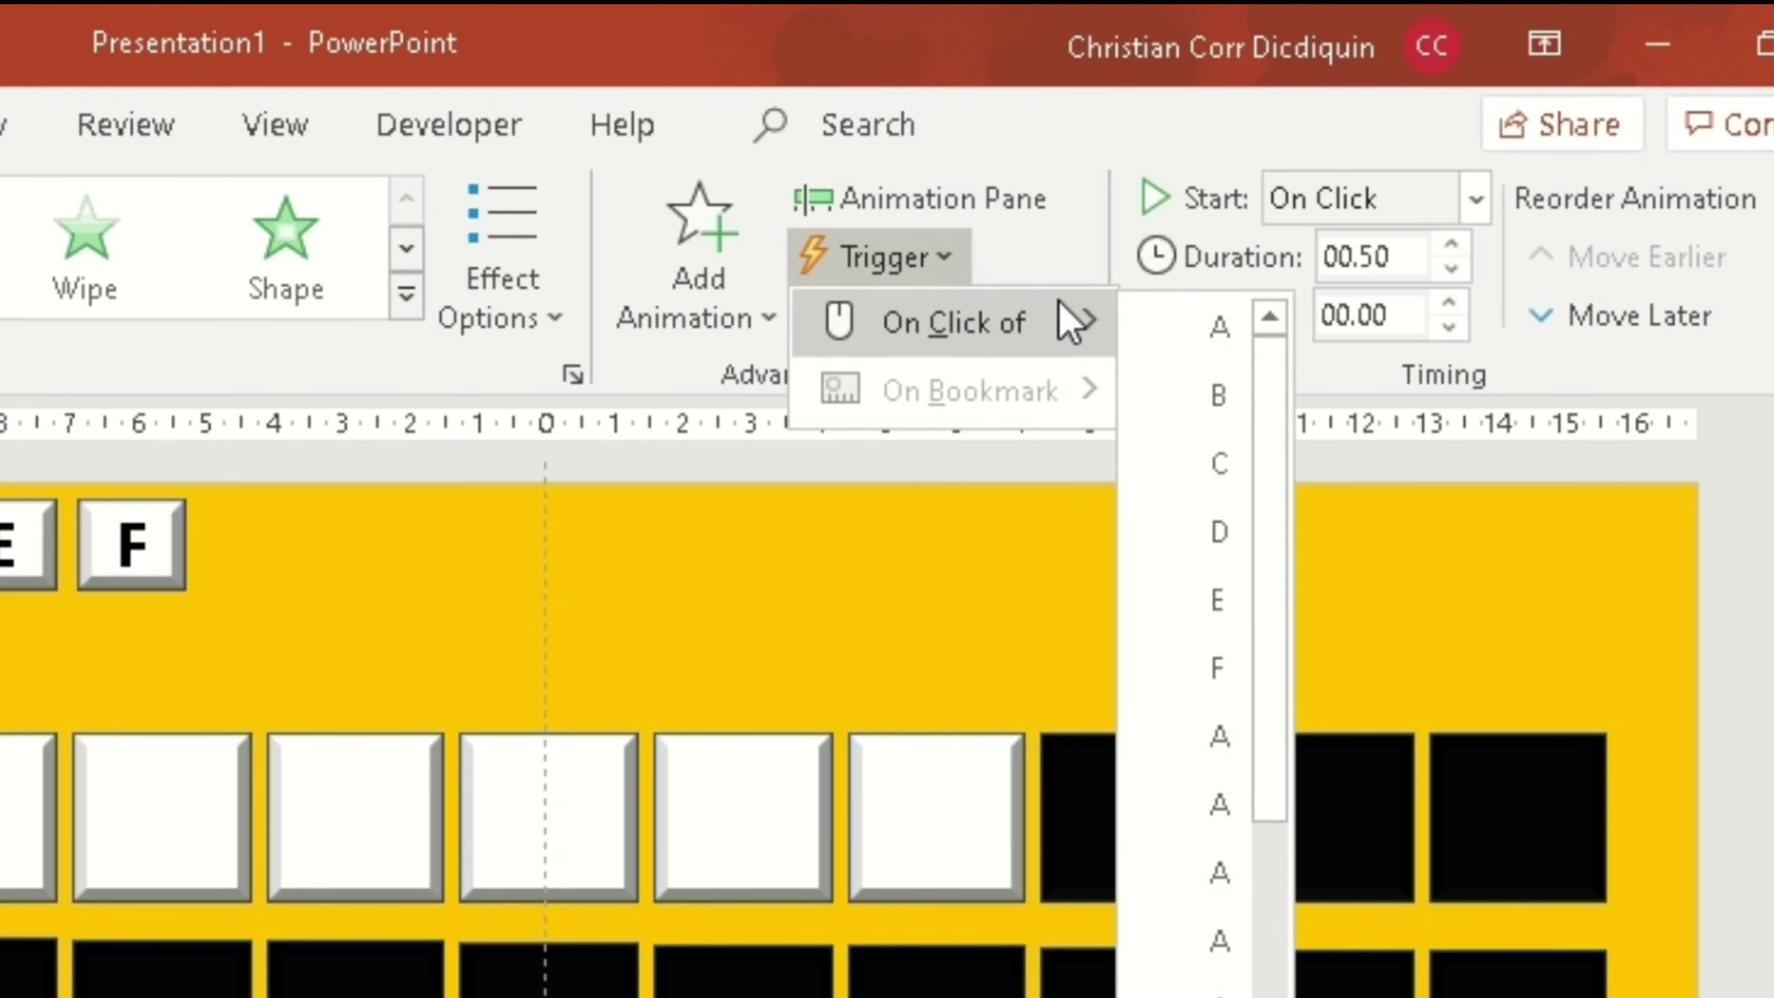
pyautogui.moveTo(1247, 169)
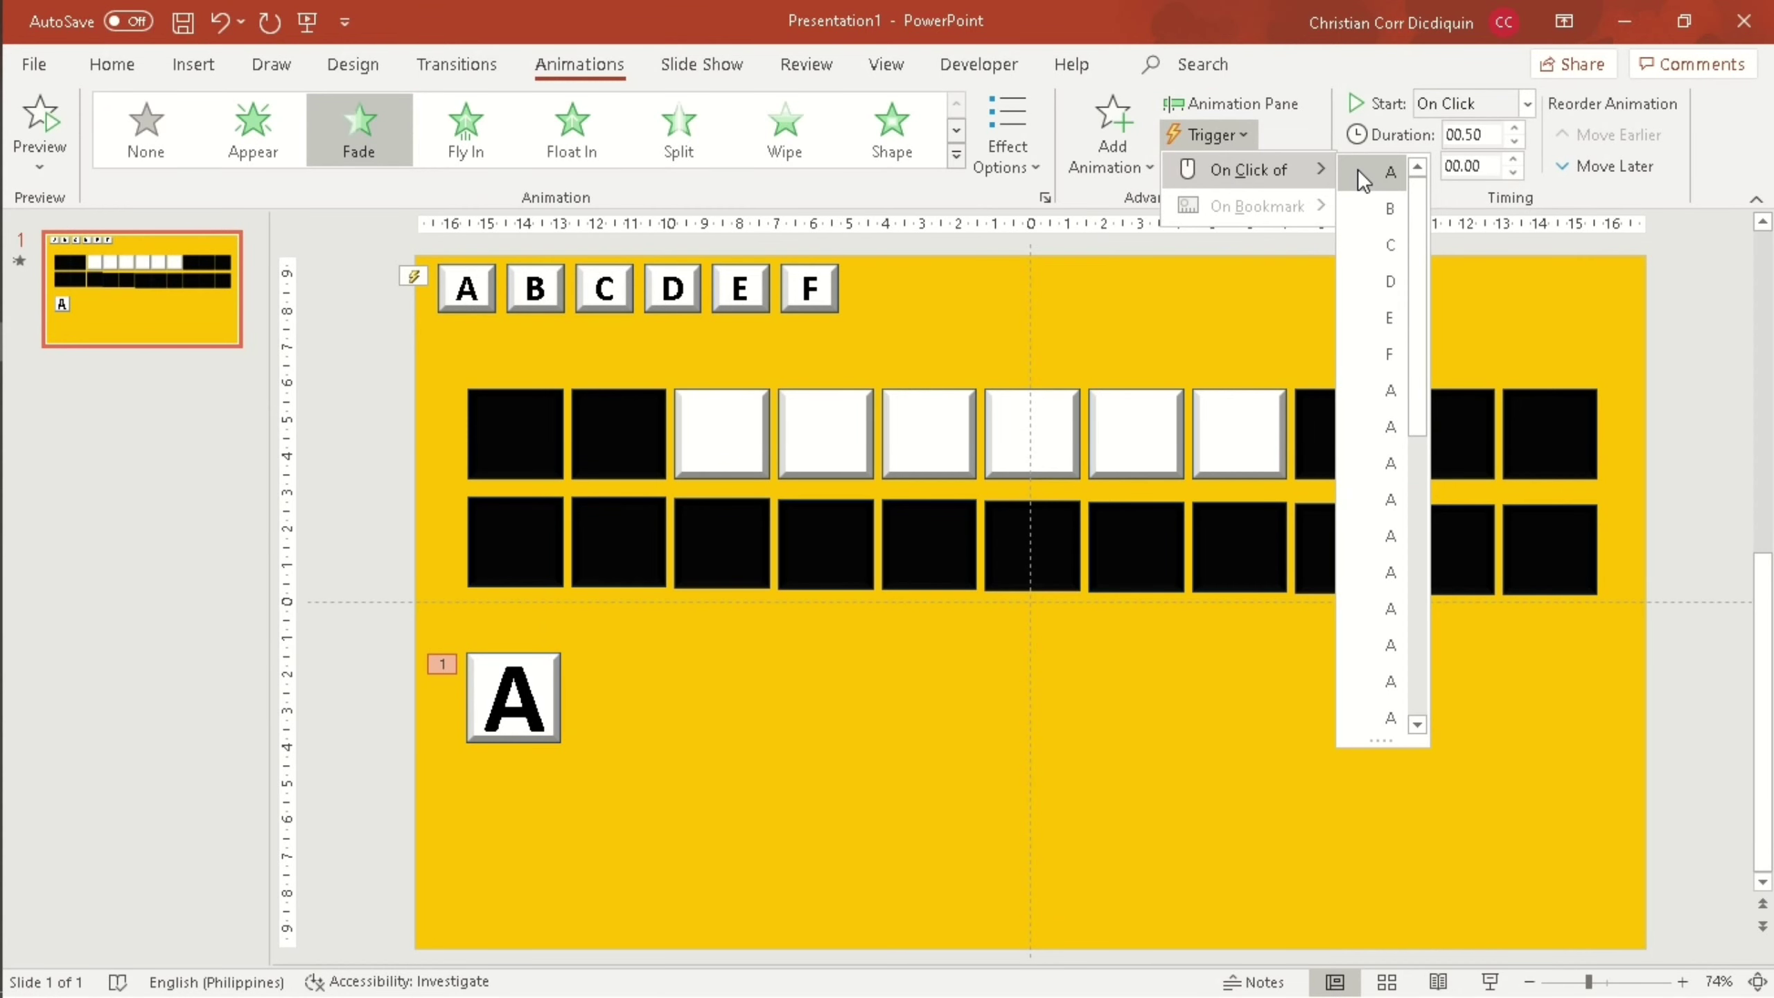
pyautogui.click(1390, 171)
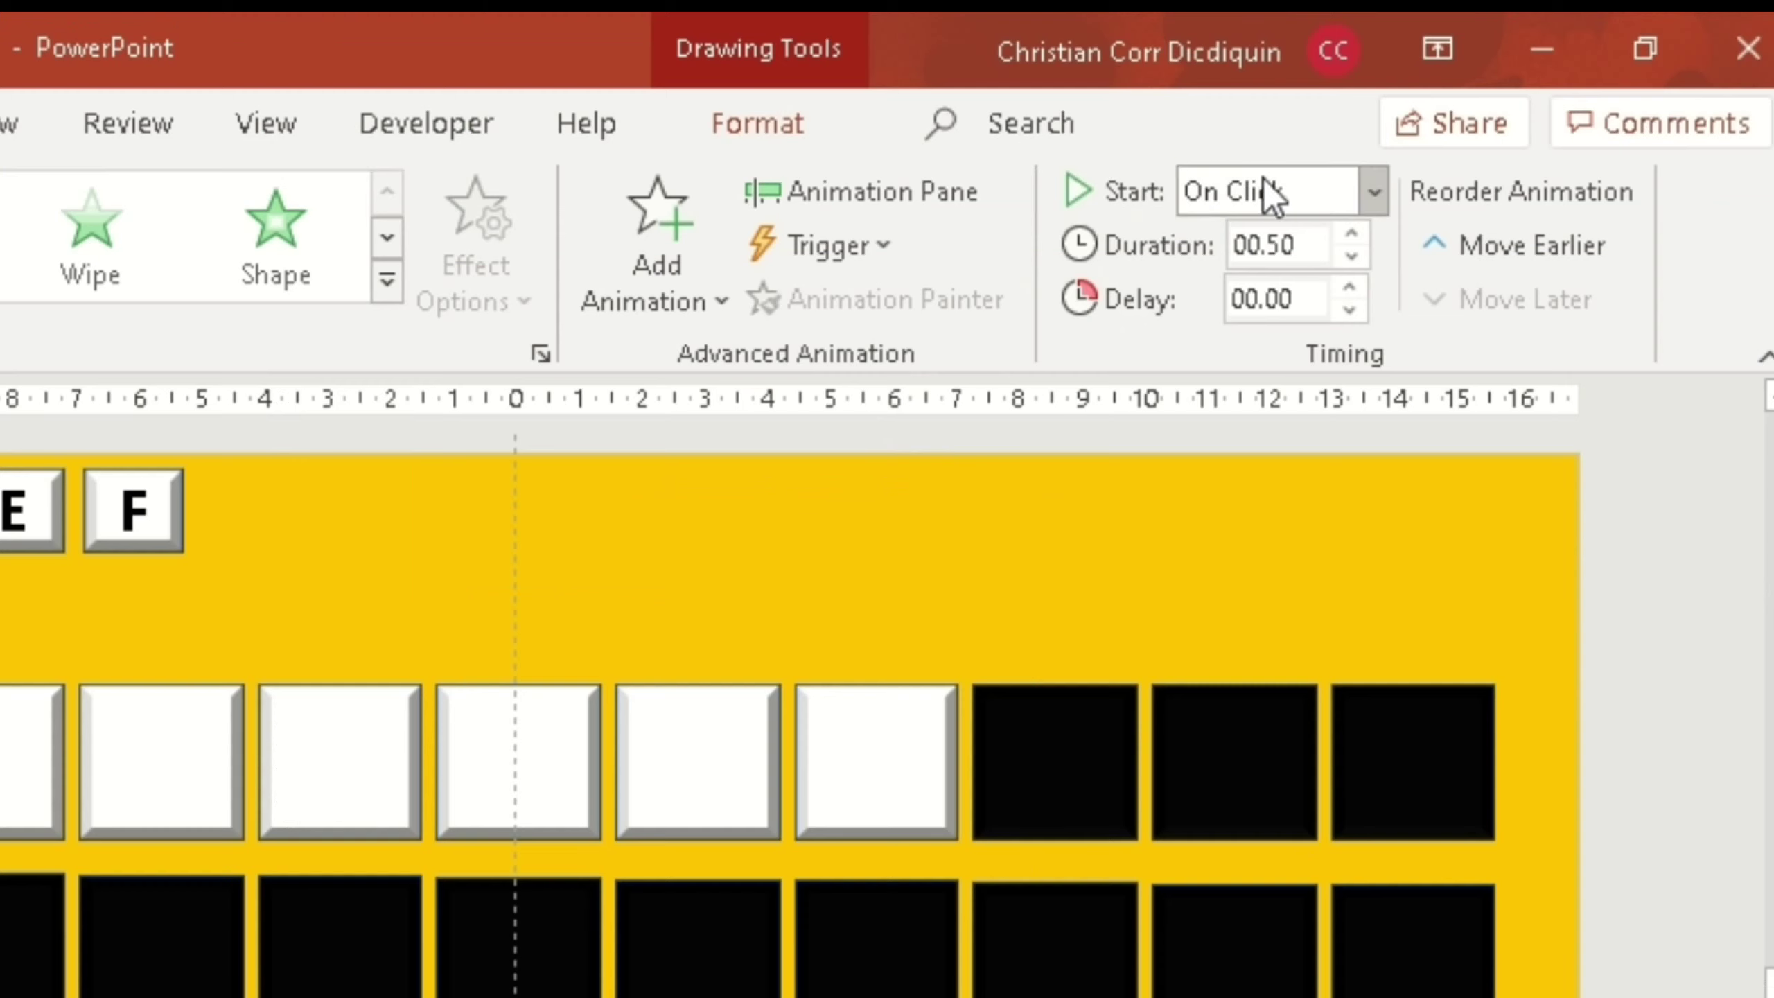
pyautogui.click(1374, 199)
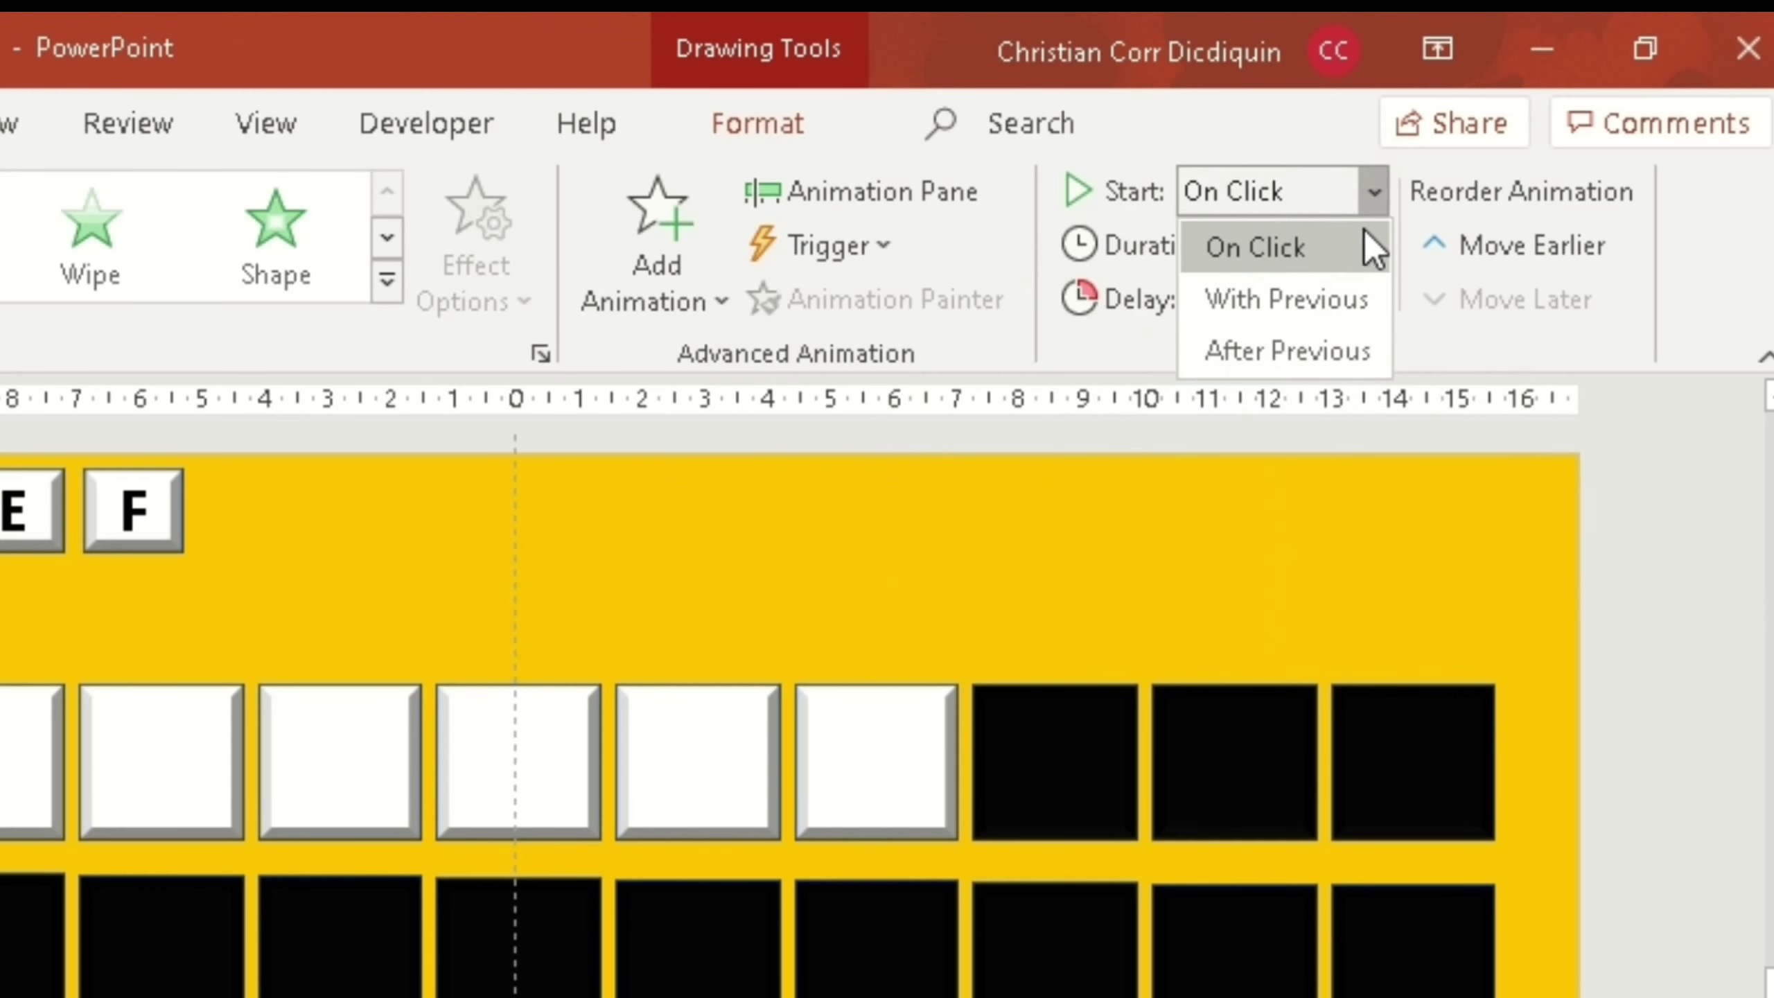
pyautogui.click(1354, 308)
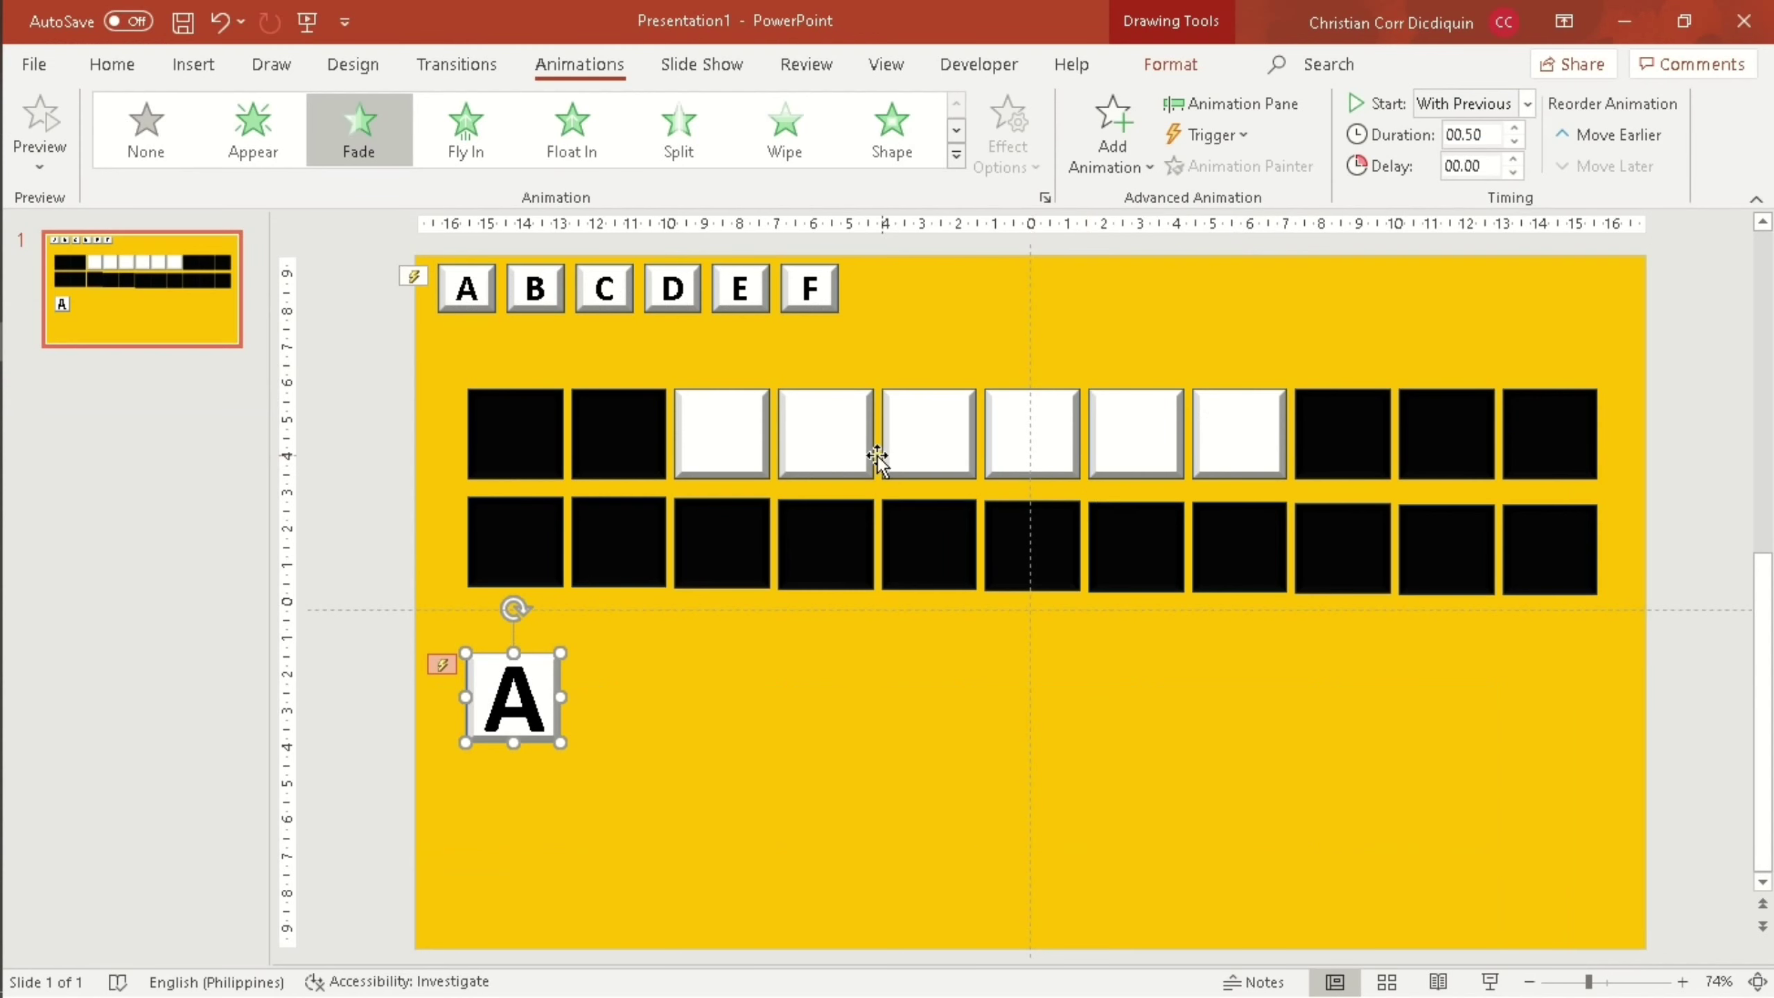
pyautogui.click(1488, 982)
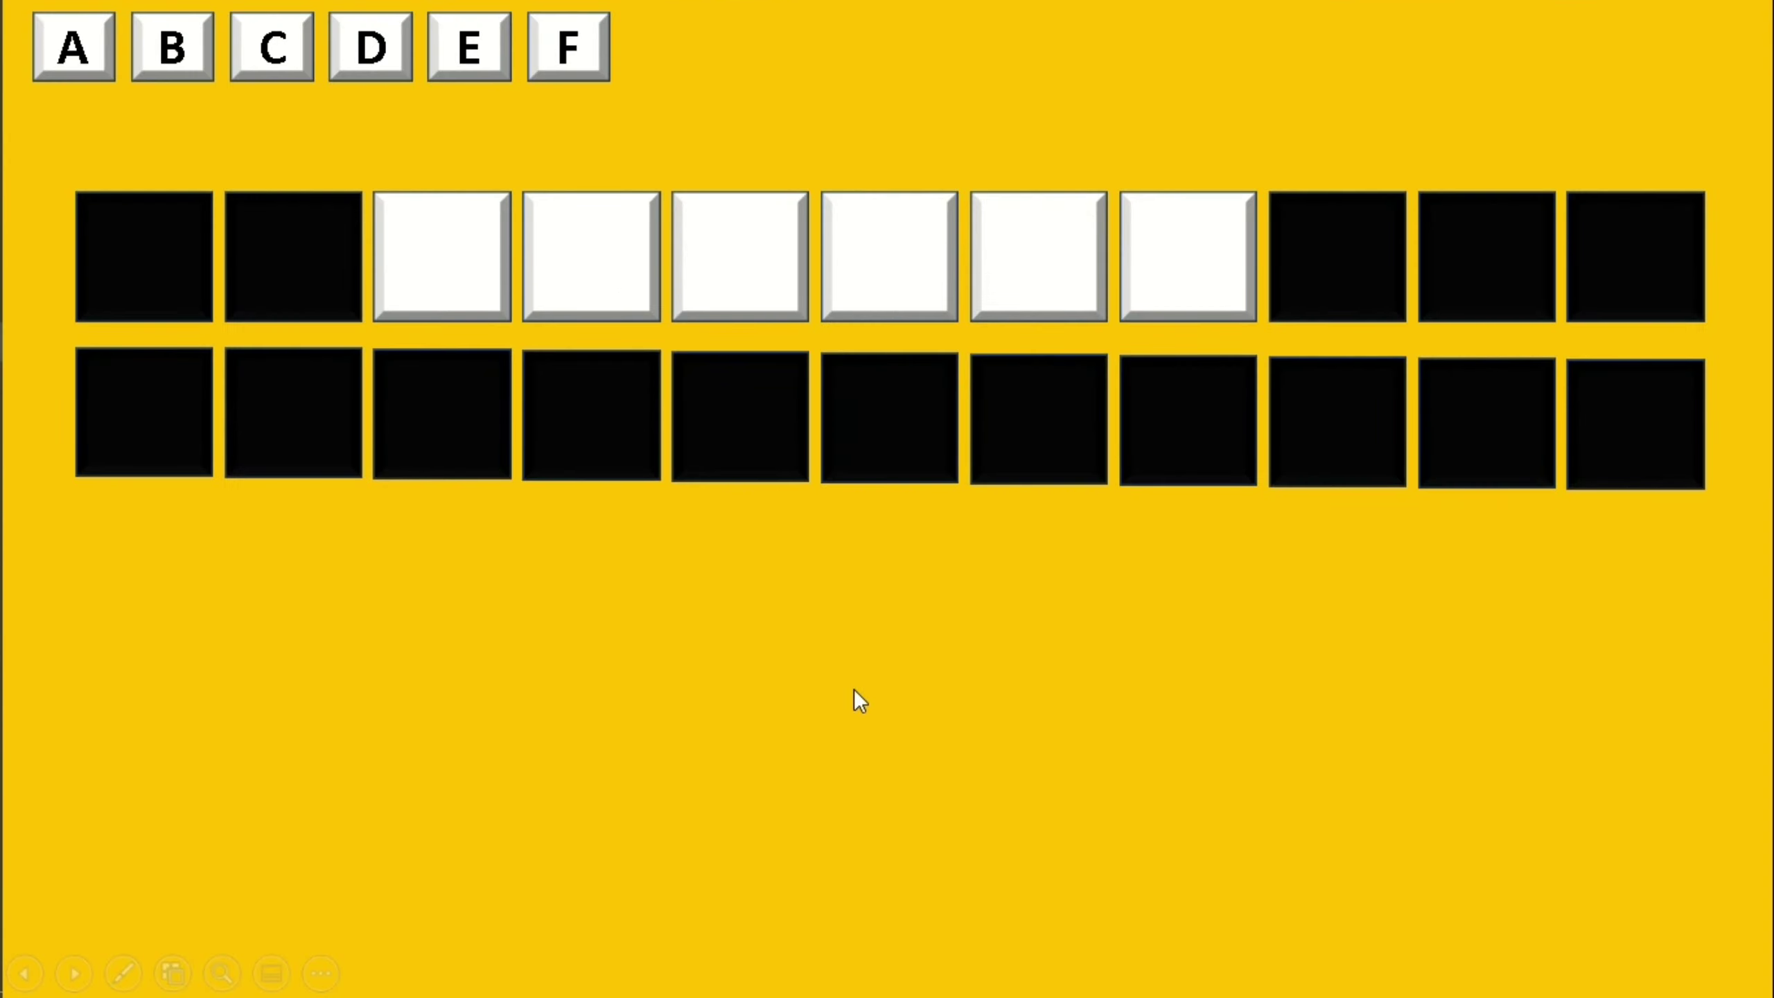
# Click the A button in the slide show to reveal the big A tile, then Esc out.
pyautogui.click(80, 70)
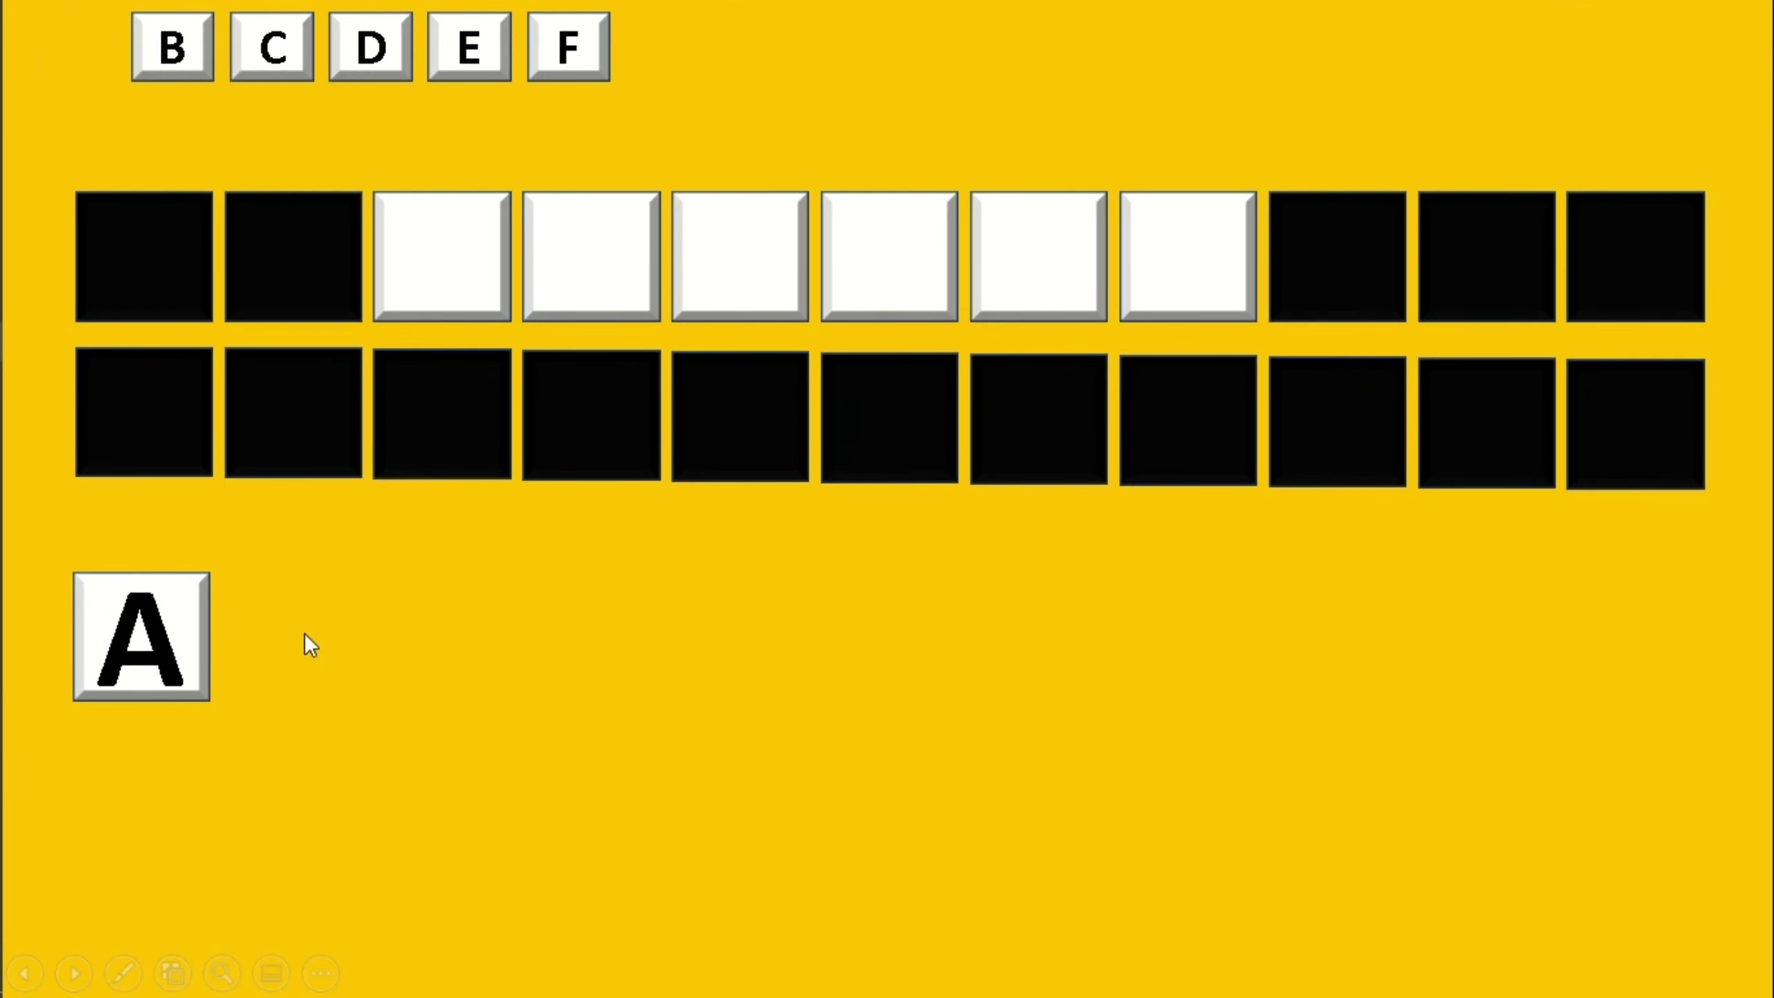
pyautogui.press('Escape')
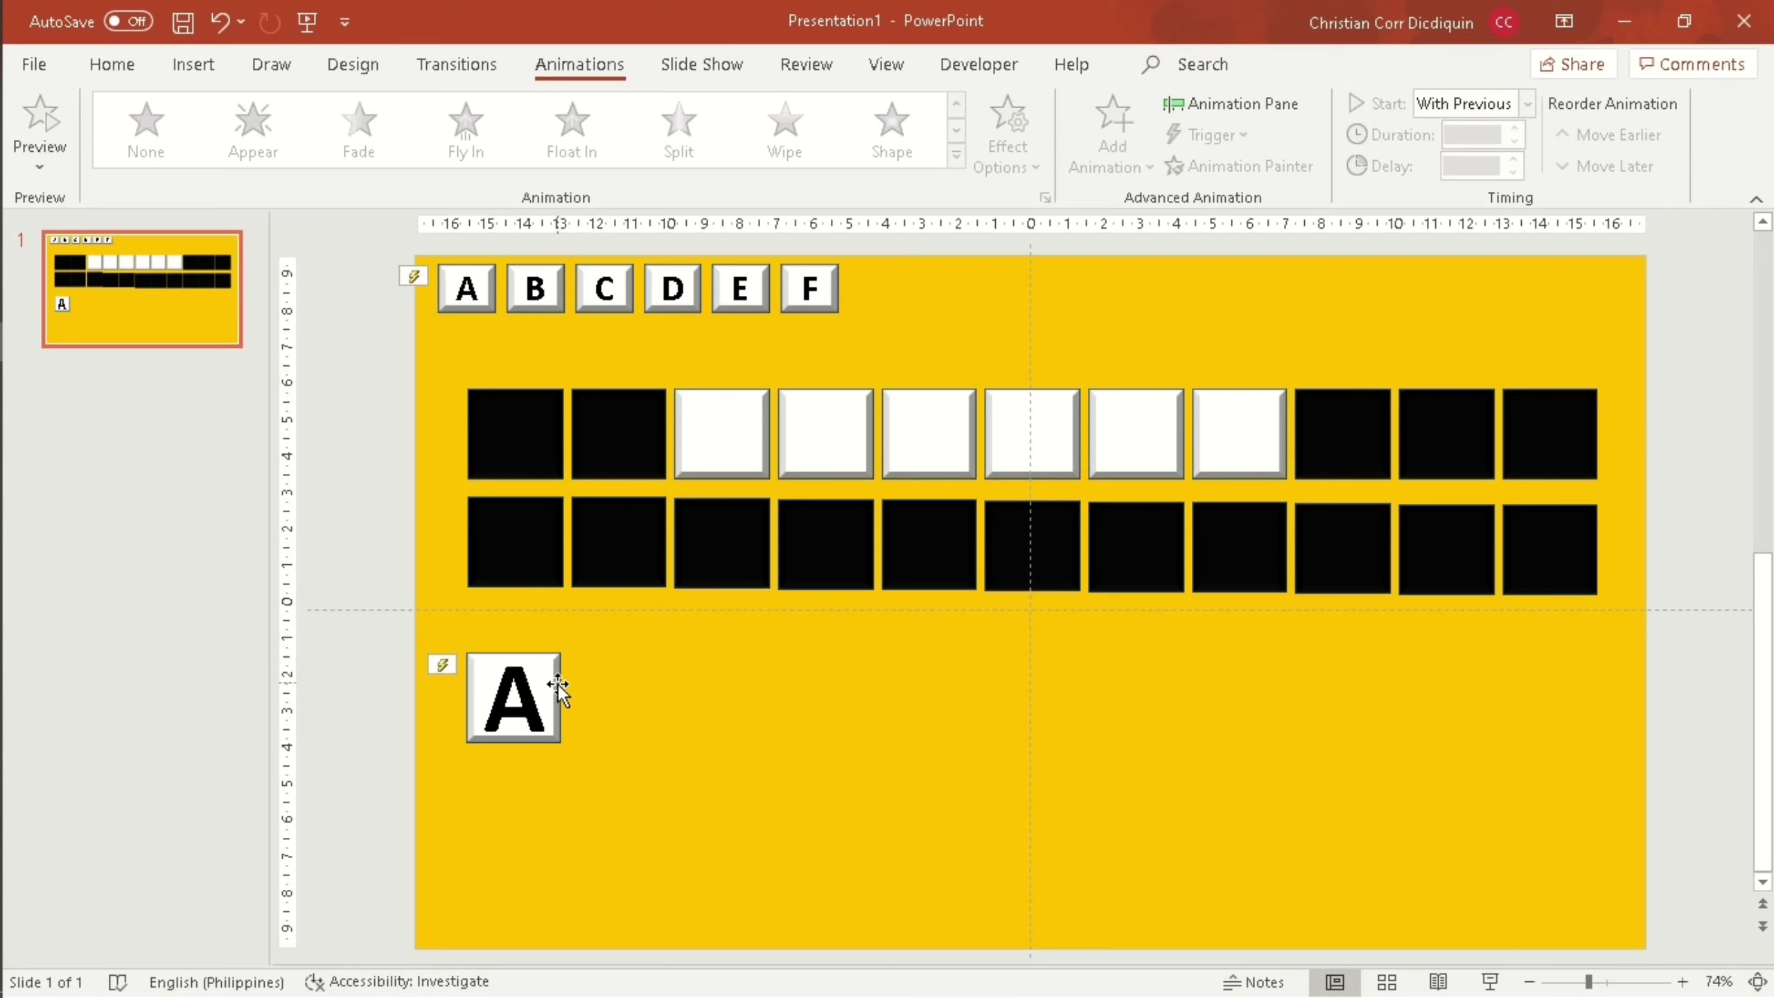
# Duplicate the big A tile beside the original and change its letter to B.
pyautogui.click(549, 686)
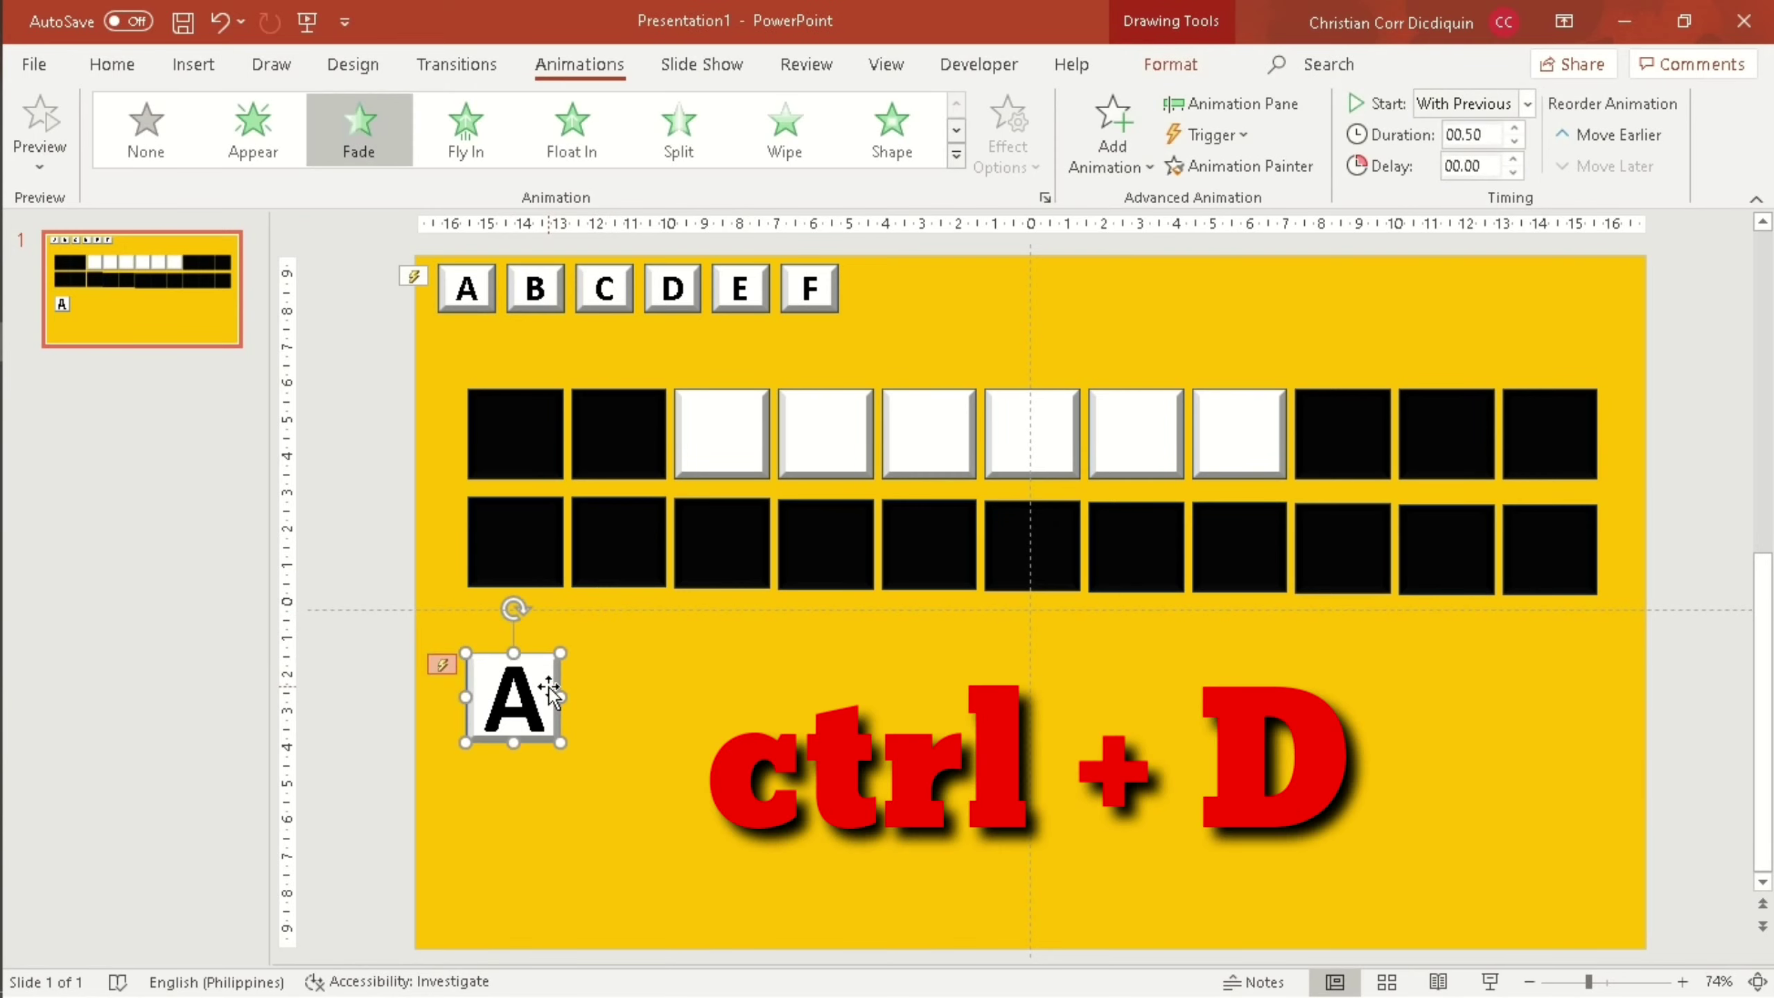
pyautogui.hotkey('ctrl', 'd')
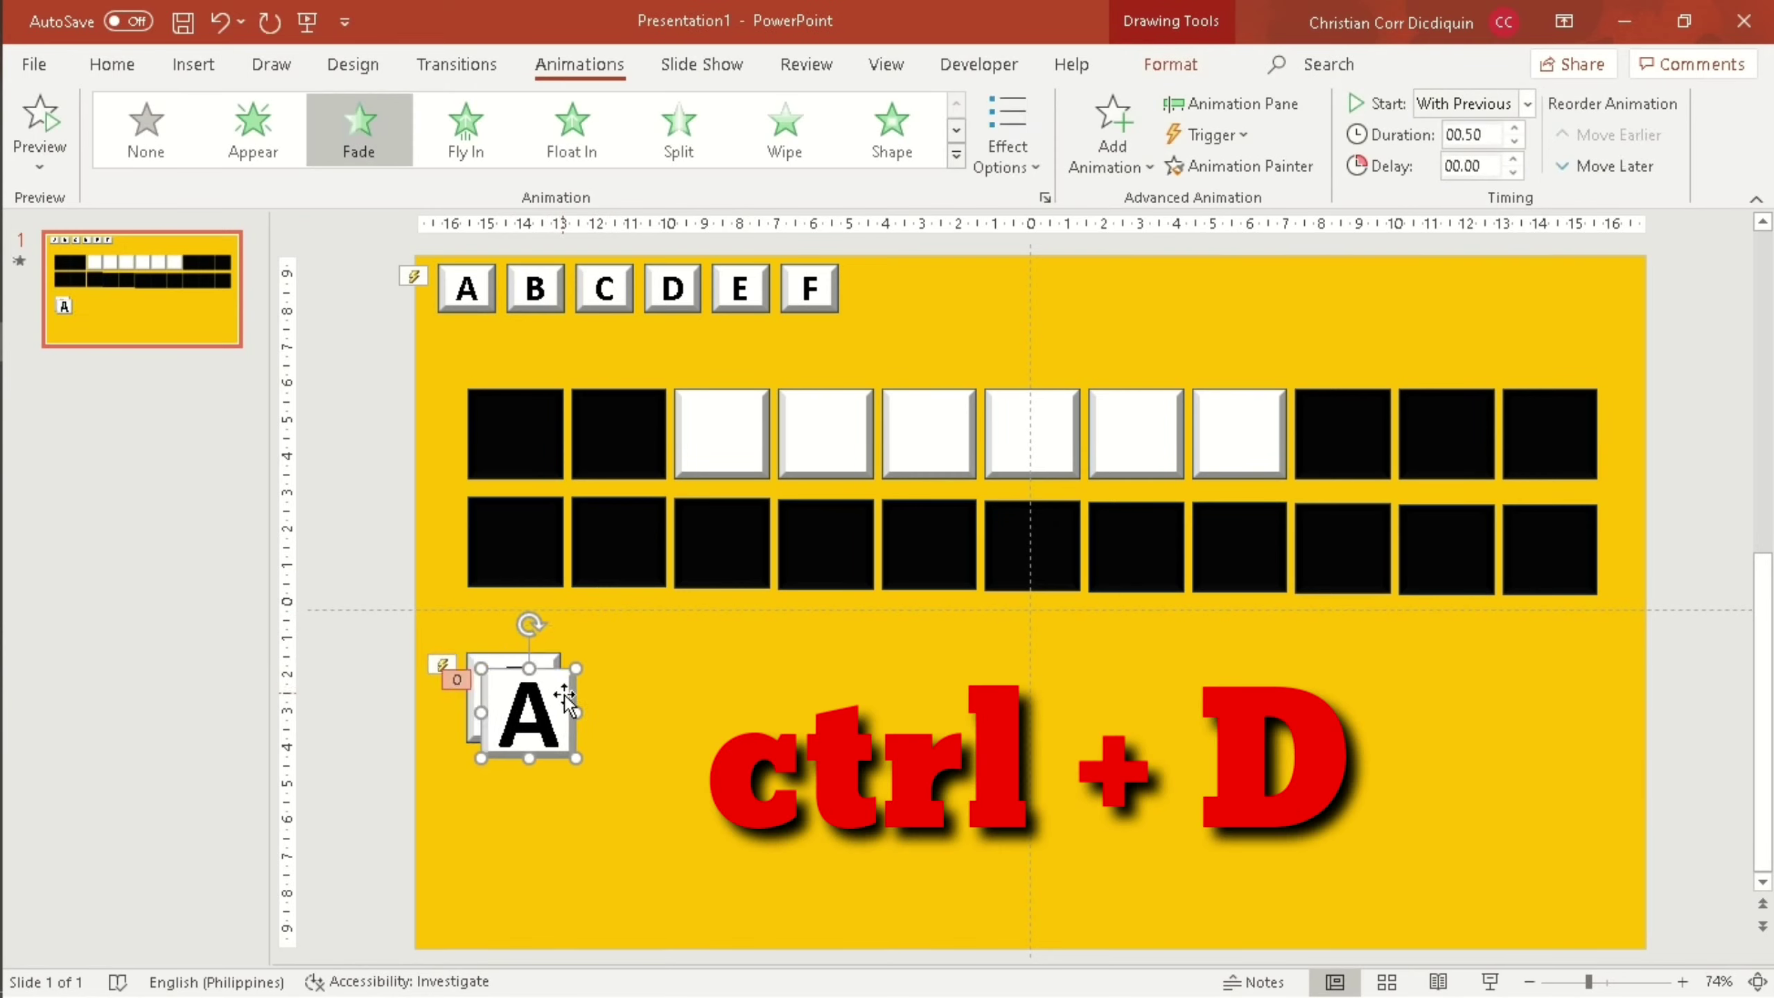
pyautogui.moveTo(565, 693); pyautogui.dragTo(657, 678)
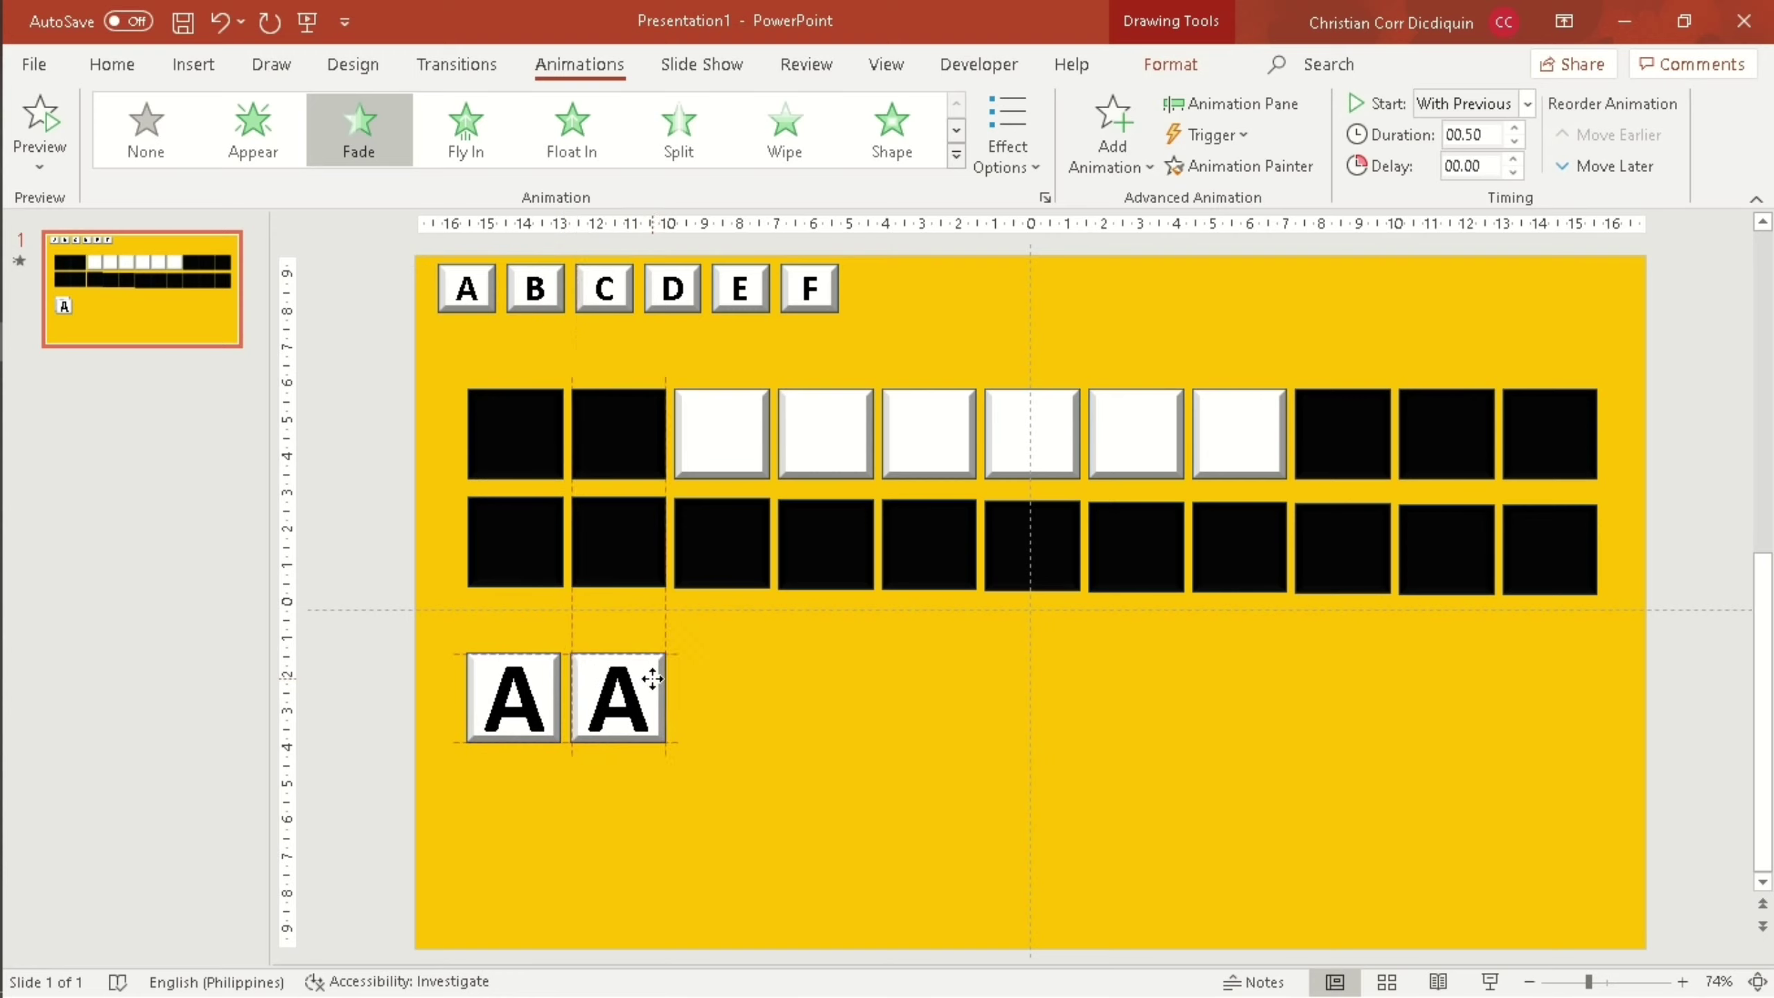
pyautogui.moveTo(652, 679); pyautogui.dragTo(651, 679)
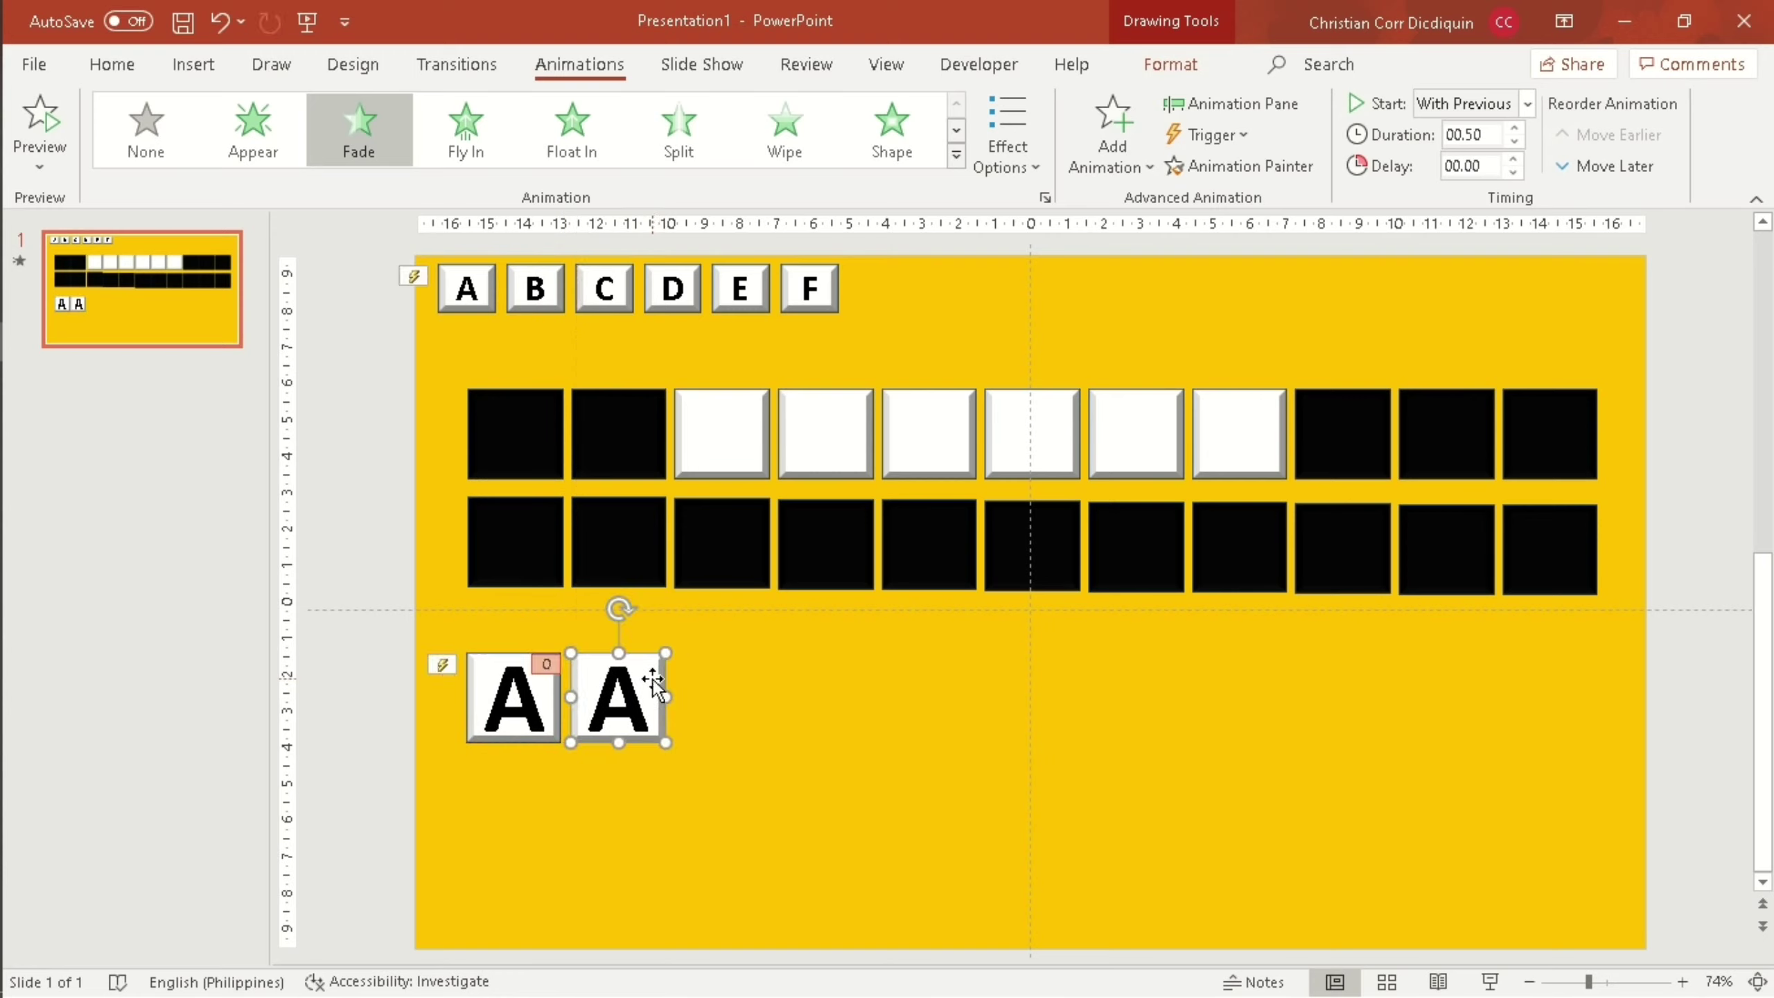
pyautogui.click(368, 722)
pyautogui.hotkey('ctrl', 'z')
pyautogui.click(635, 697)
pyautogui.press('BackSpace')
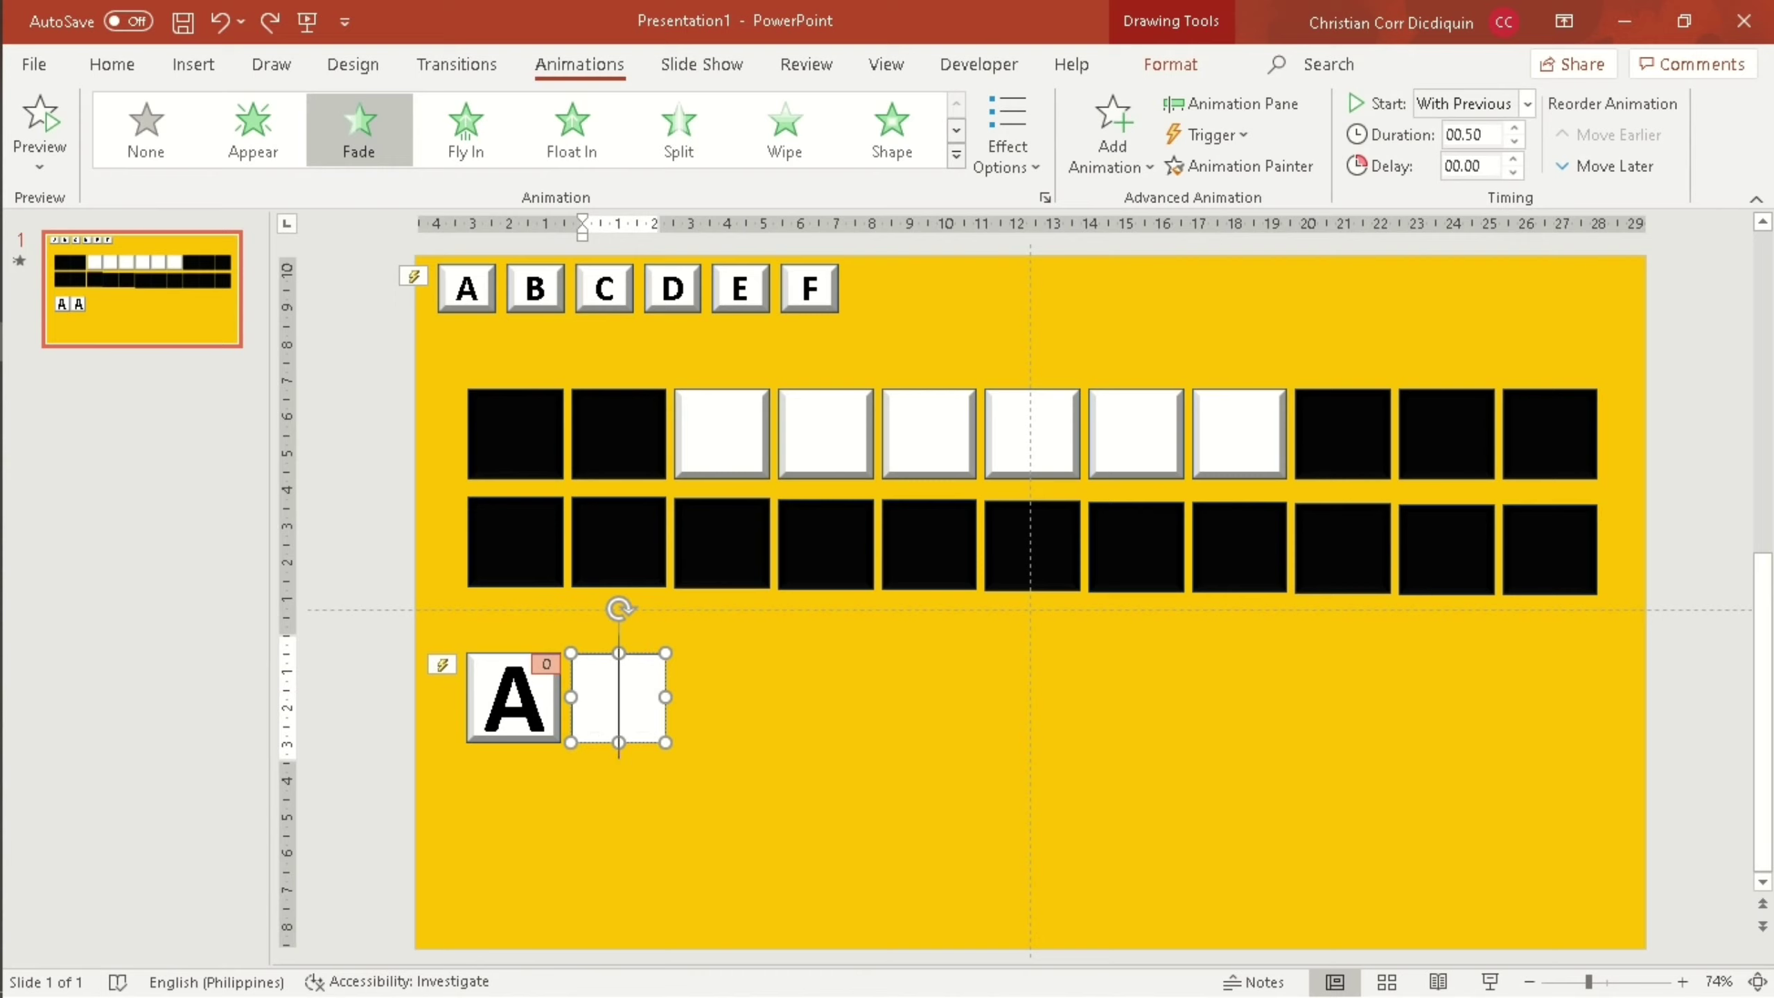
pyautogui.write('B')
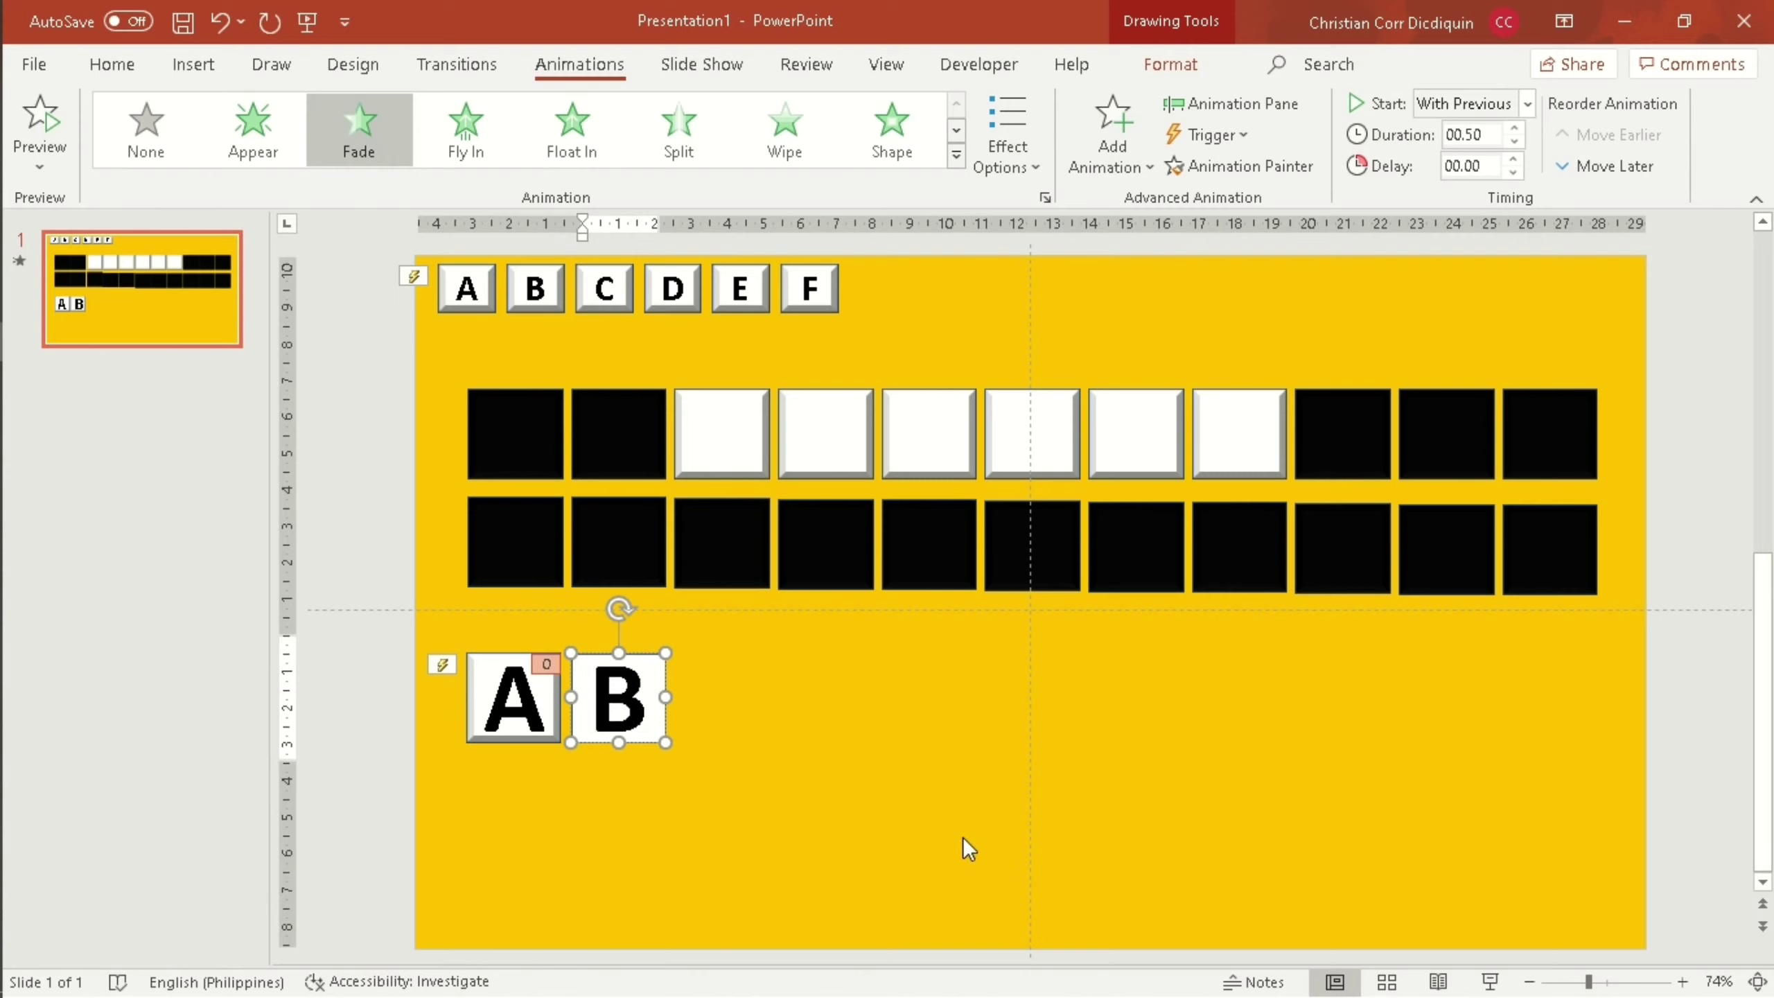
pyautogui.click(962, 838)
# Make copies of the B tile stepping diagonally up toward the grid.
pyautogui.click(657, 731)
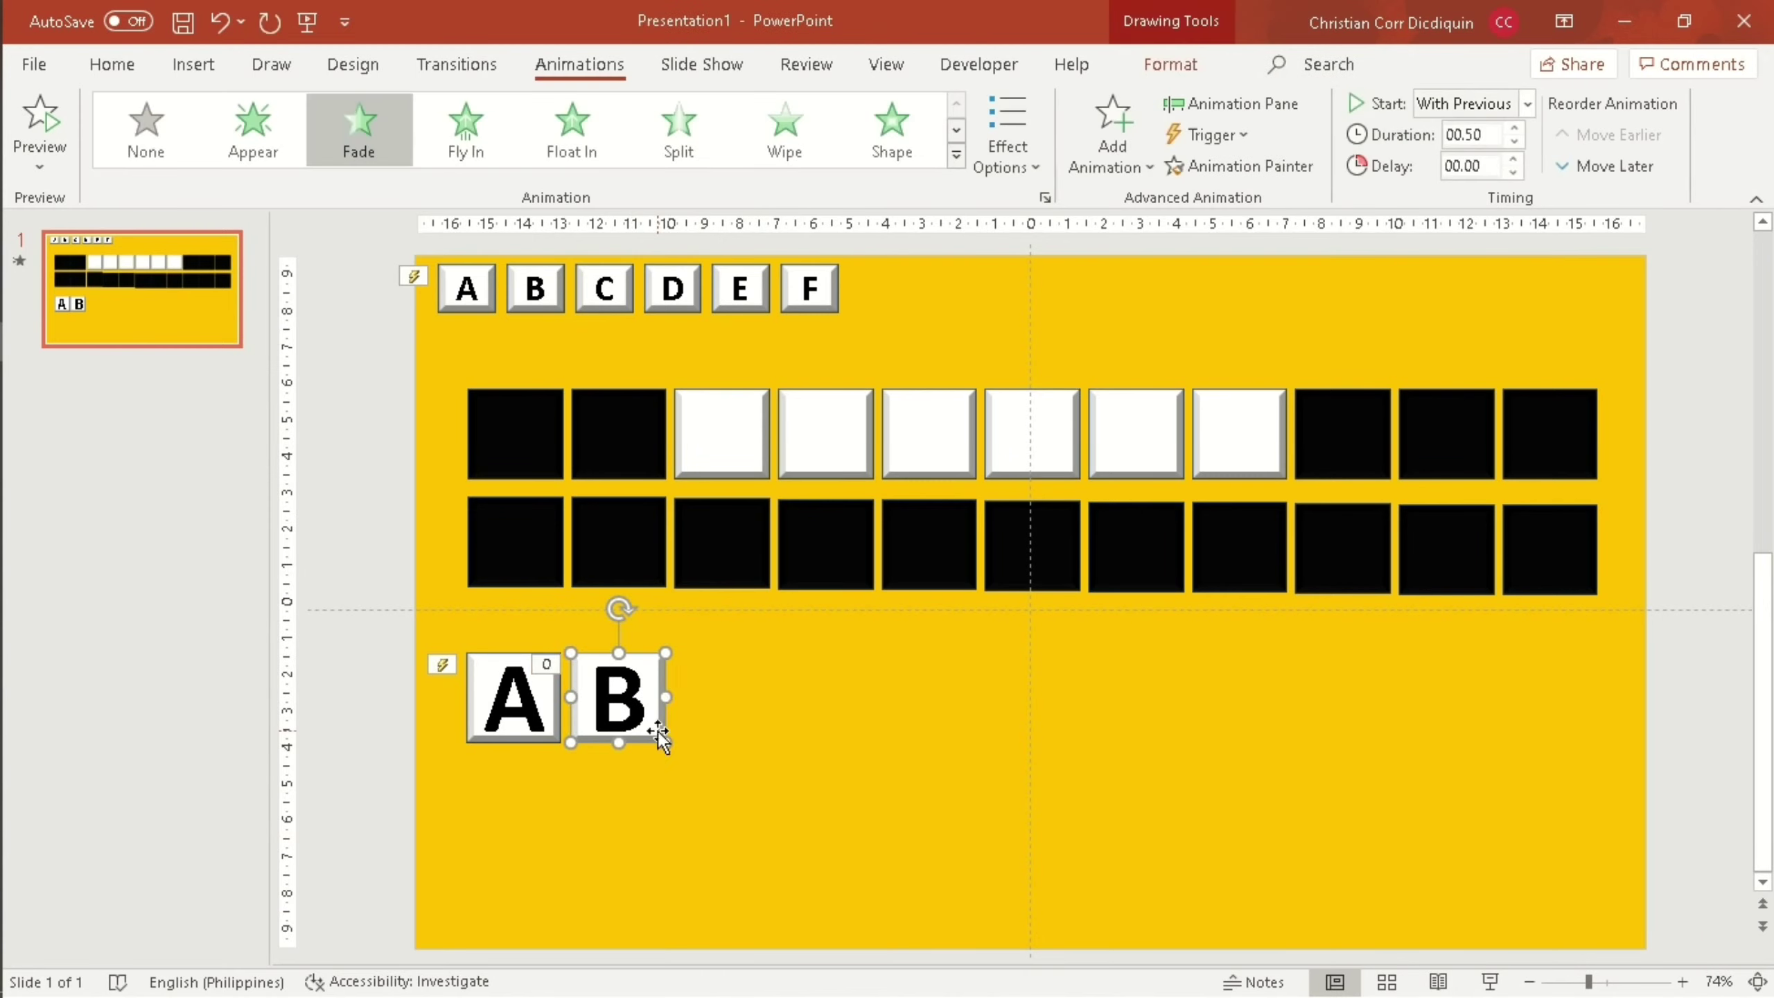
pyautogui.hotkey('ctrl', 'd')
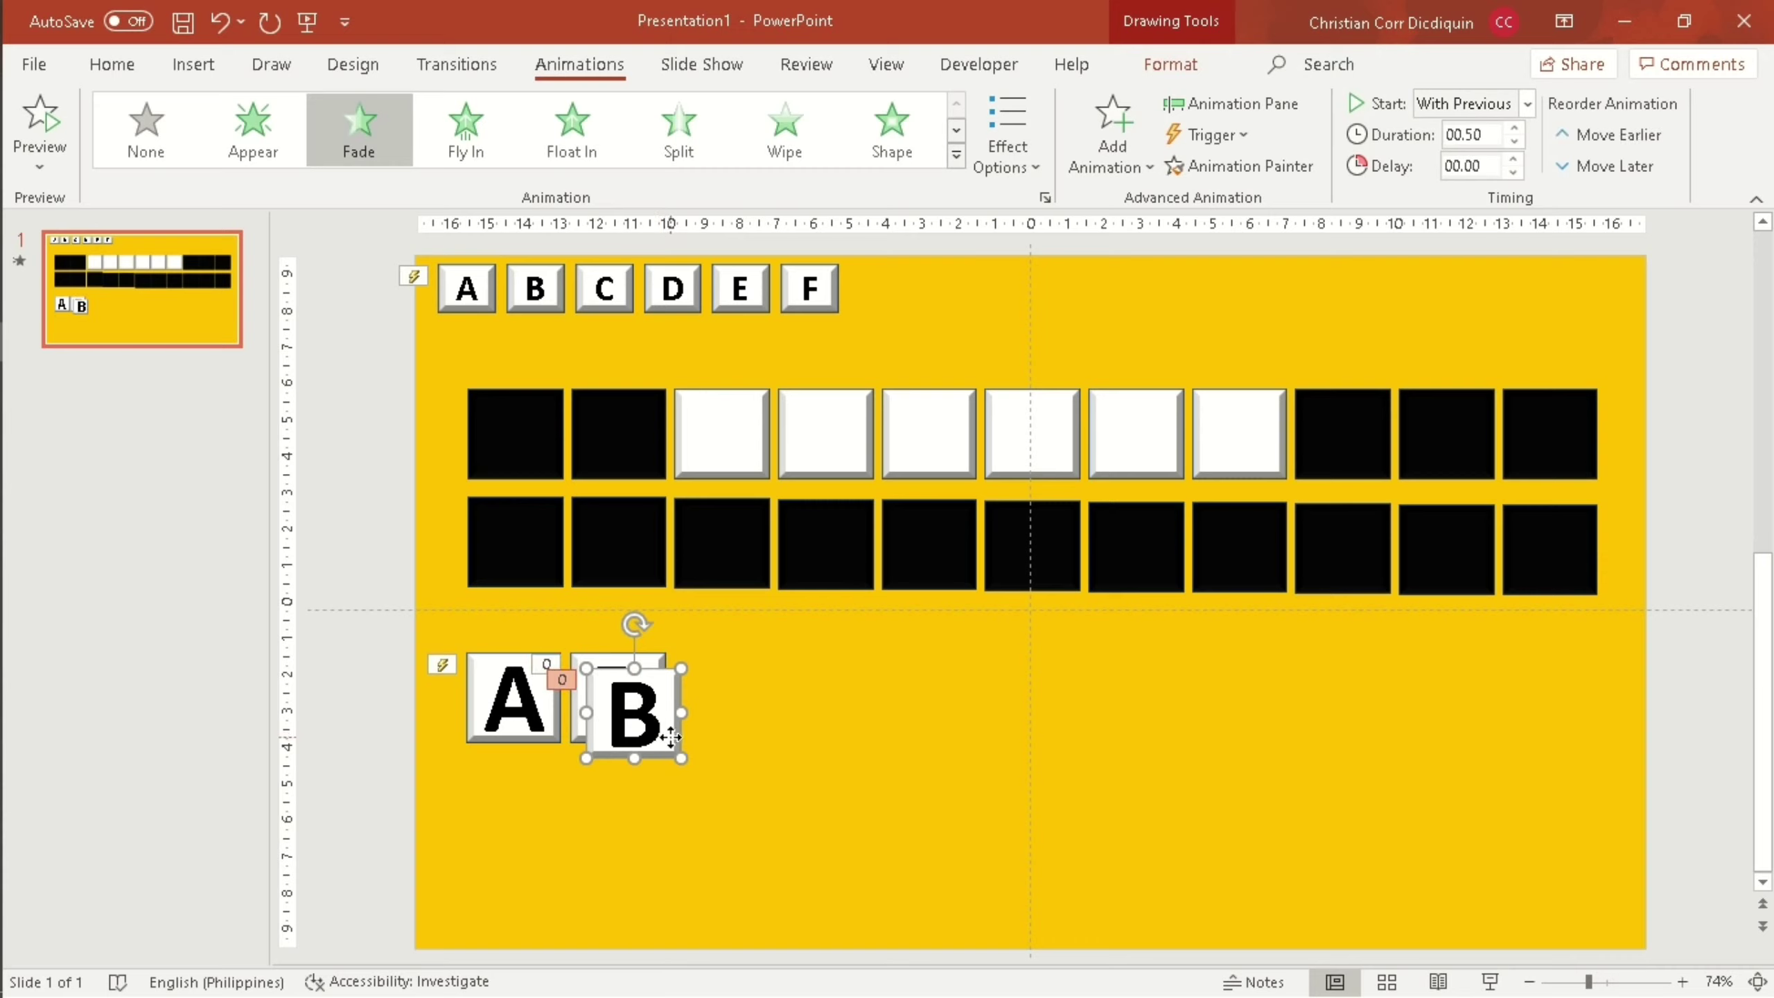
pyautogui.moveTo(660, 735); pyautogui.dragTo(696, 676)
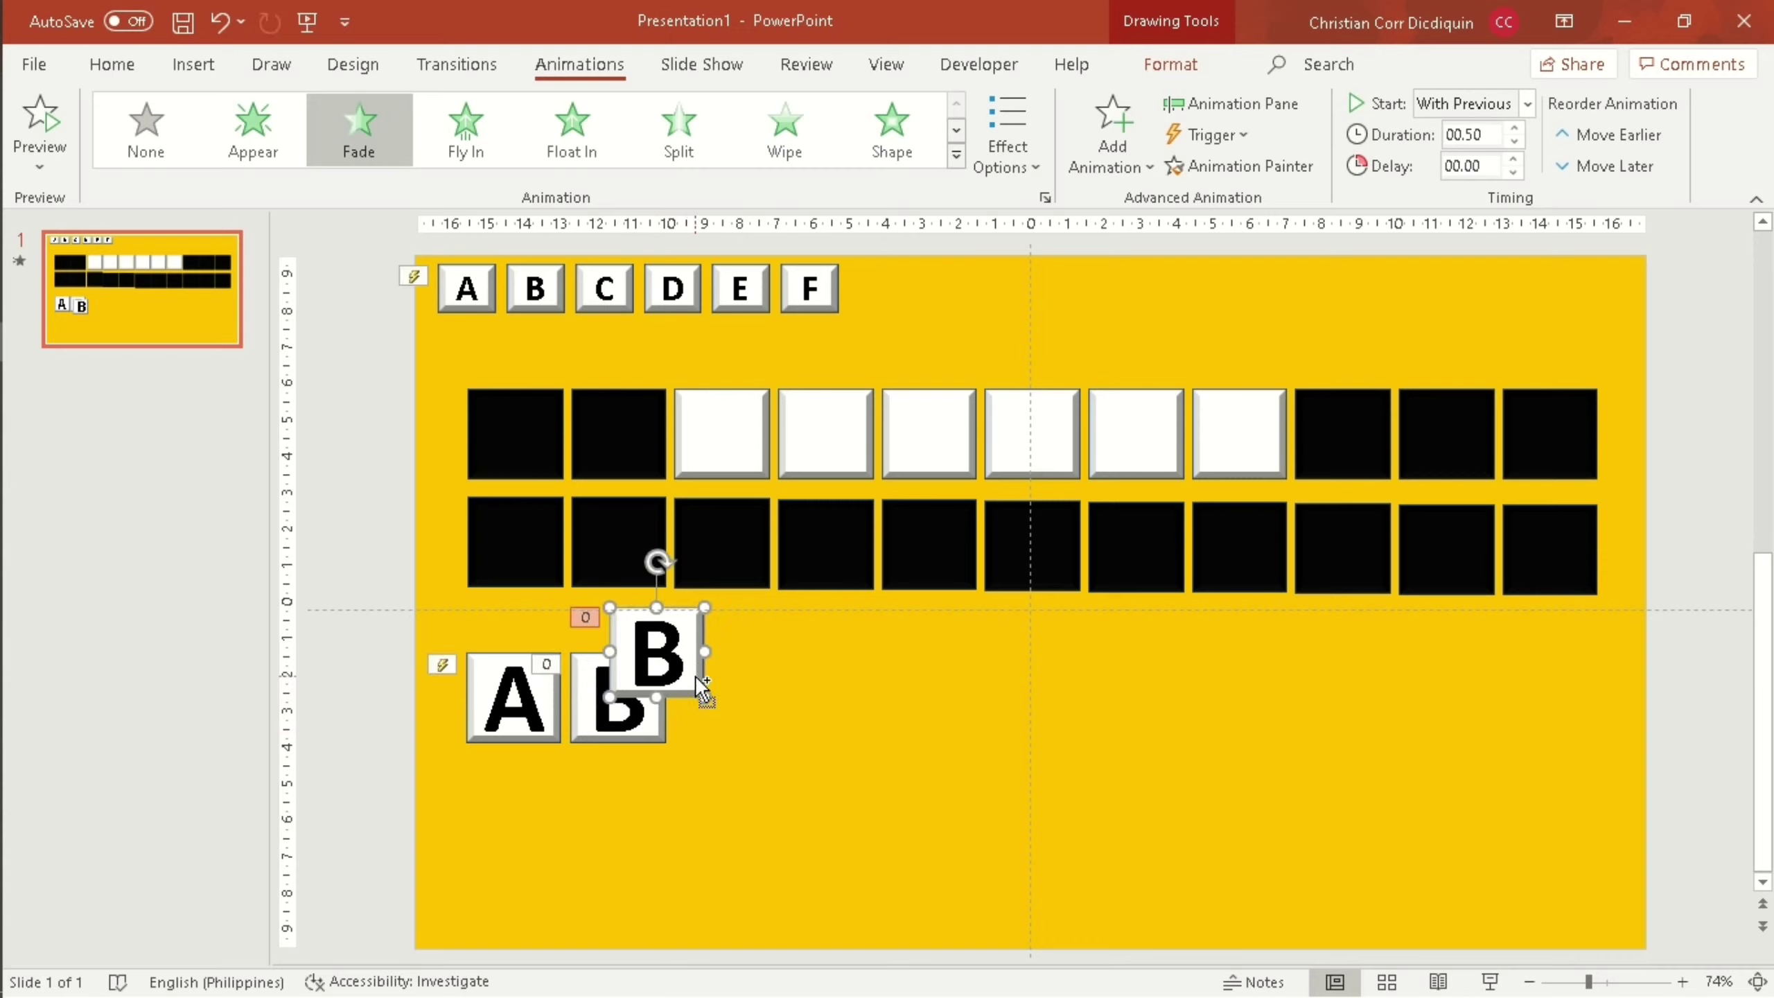
pyautogui.hotkey('ctrl', 'd')
pyautogui.hotkey('ctrl', 'd')
pyautogui.hotkey('ctrl', 'd')
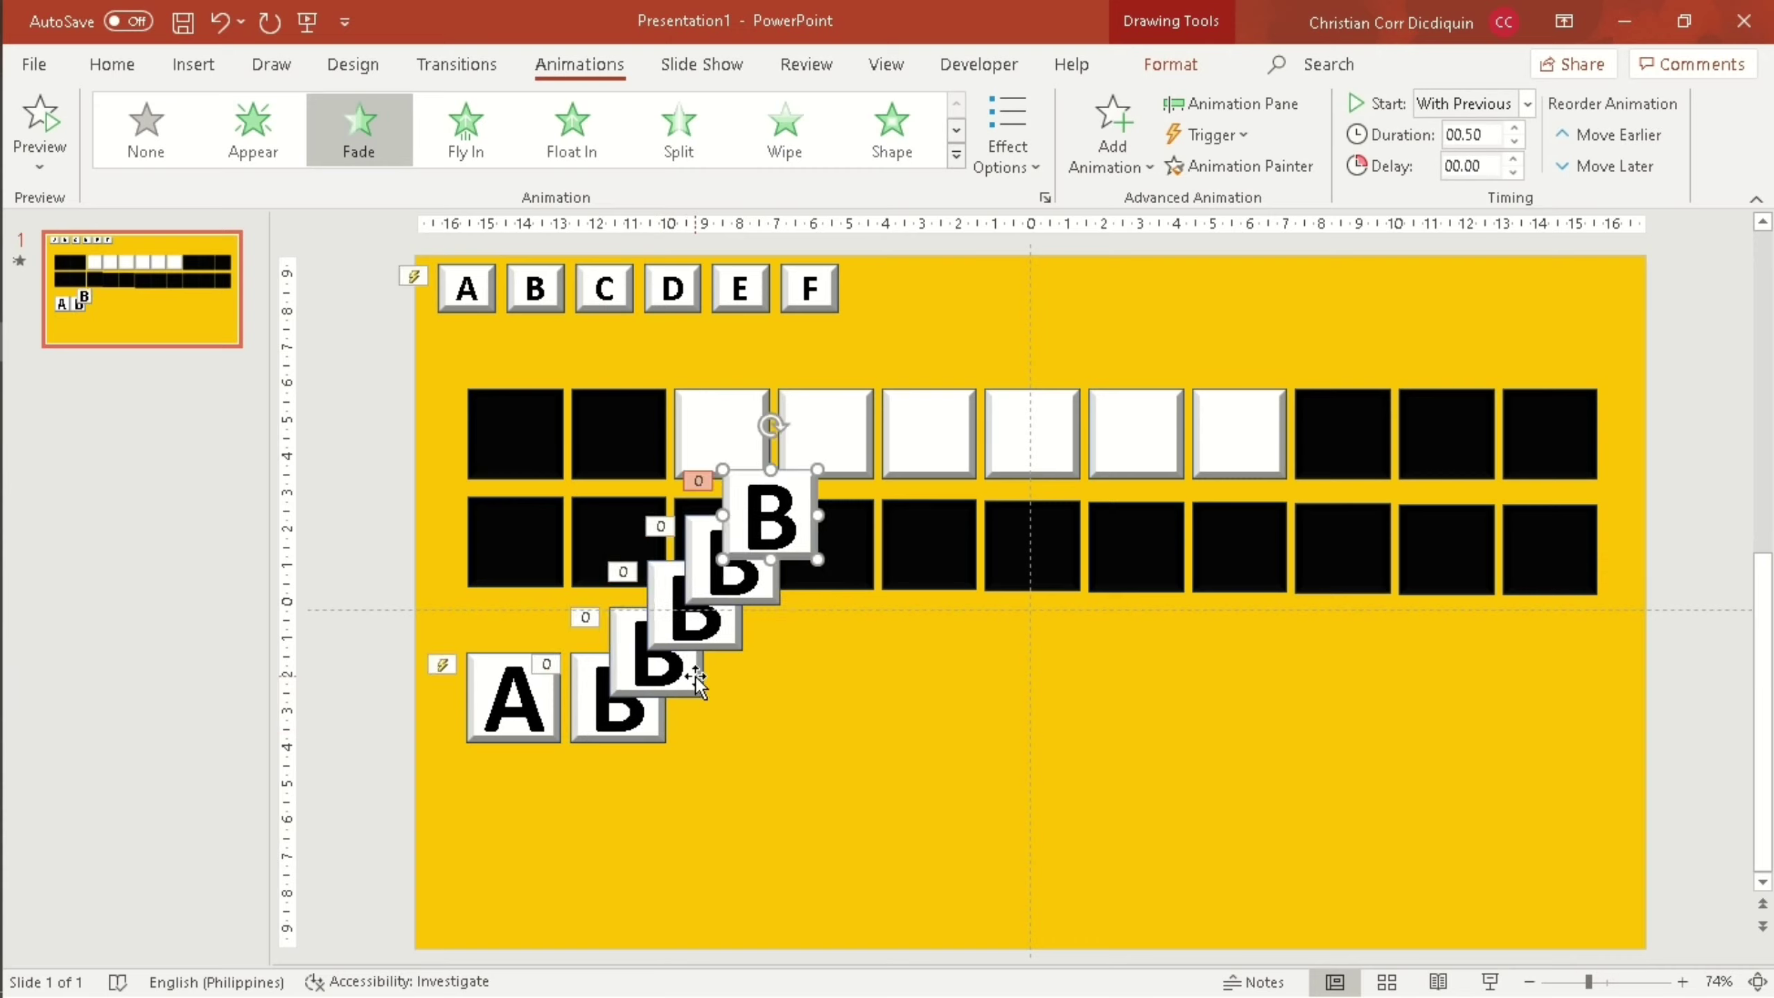
# Select all five B tiles together.
pyautogui.click(857, 825)
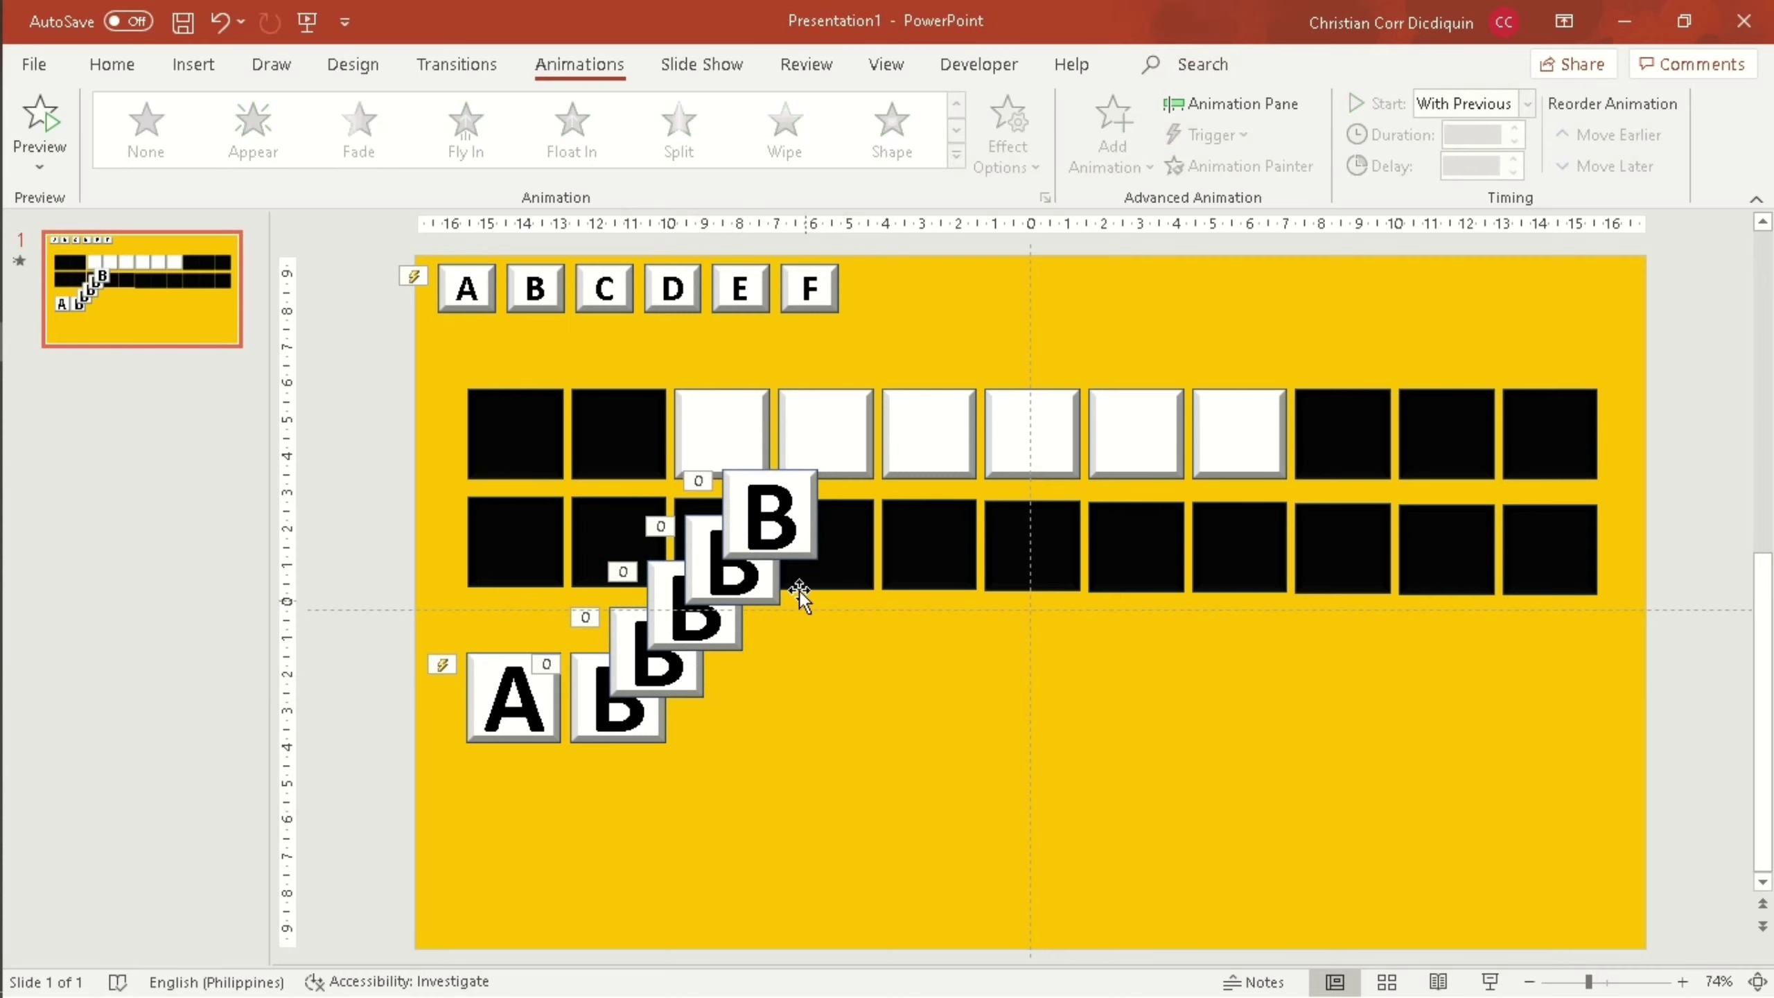
pyautogui.click(812, 549)
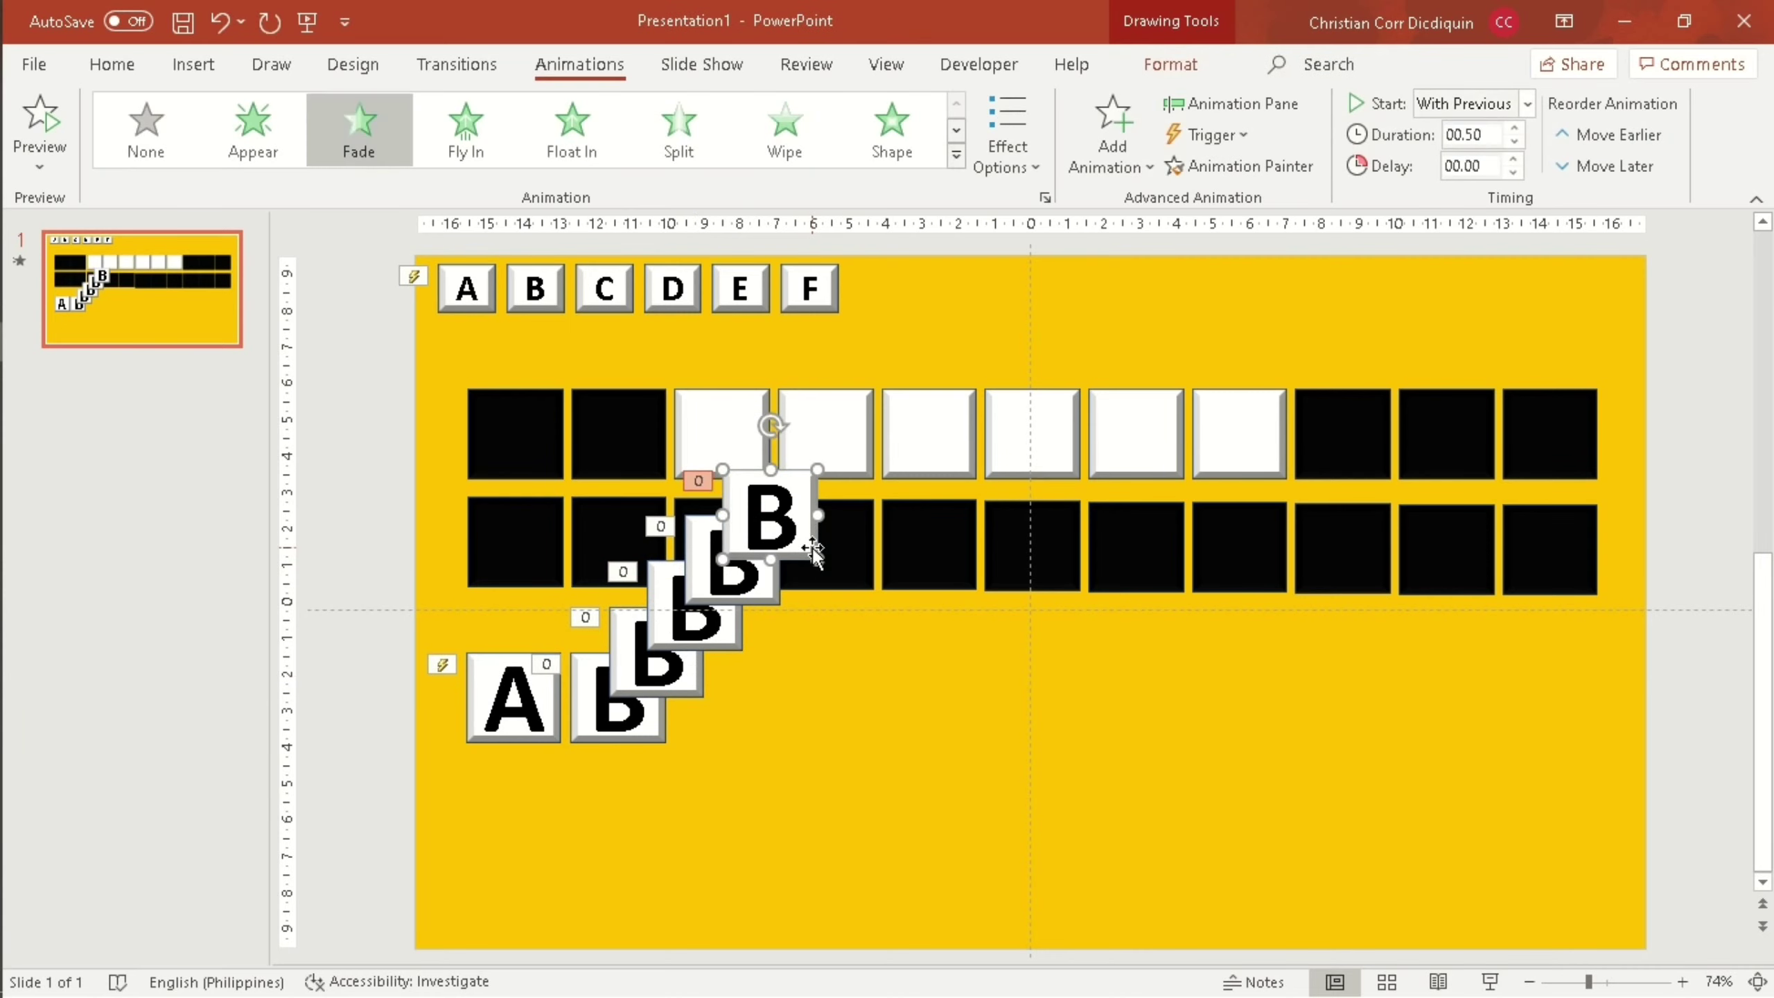
pyautogui.keyDown('shift'); pyautogui.click(767, 593); pyautogui.keyUp('shift')
pyautogui.keyDown('shift'); pyautogui.click(732, 633); pyautogui.keyUp('shift')
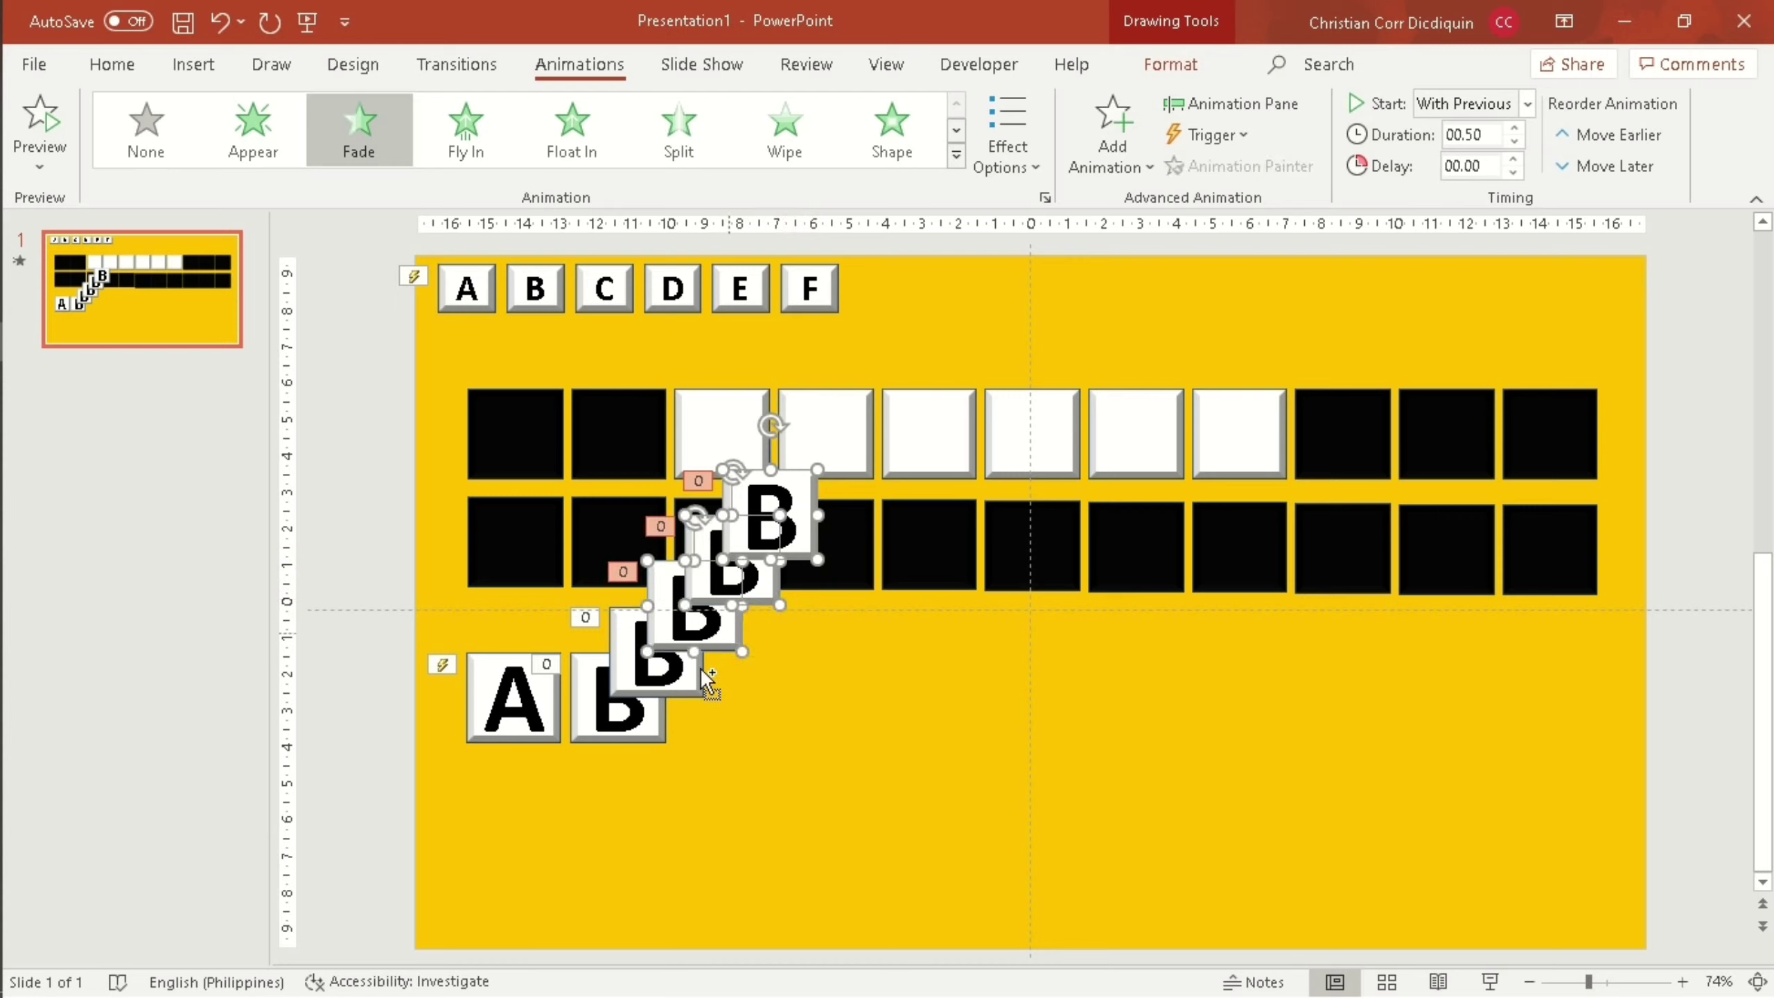
pyautogui.keyDown('shift'); pyautogui.click(691, 684); pyautogui.keyUp('shift')
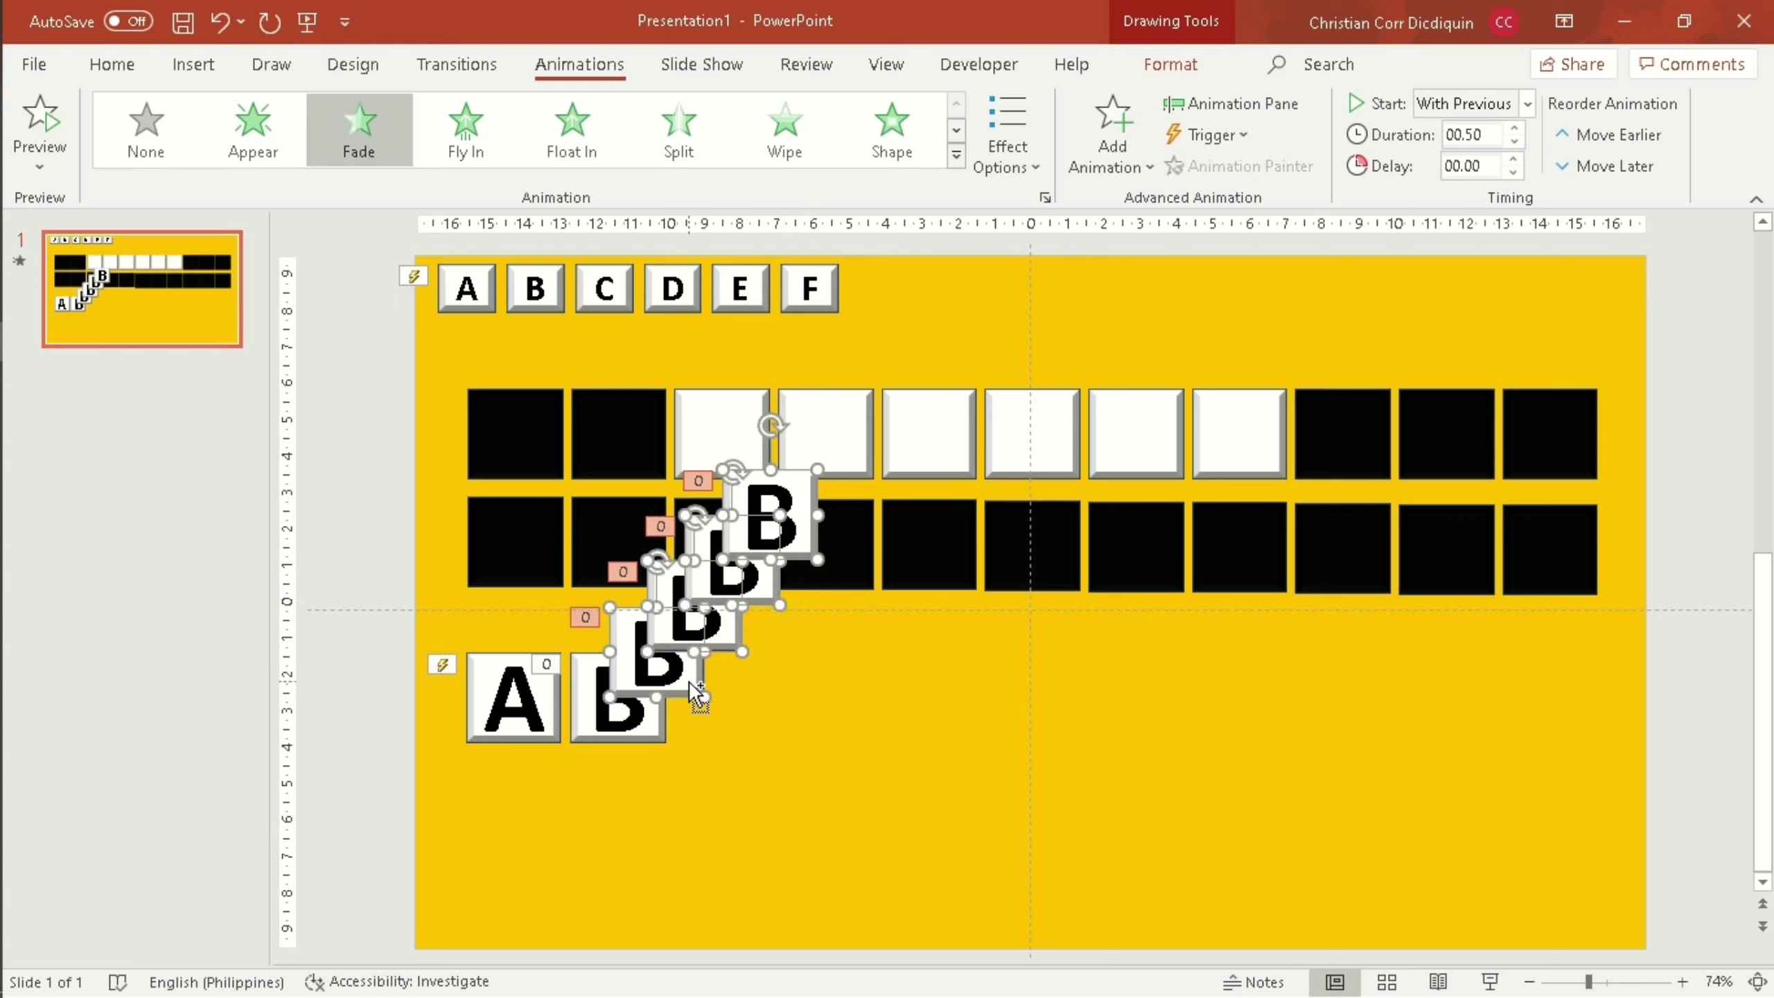
pyautogui.keyDown('shift'); pyautogui.click(660, 737); pyautogui.keyUp('shift')
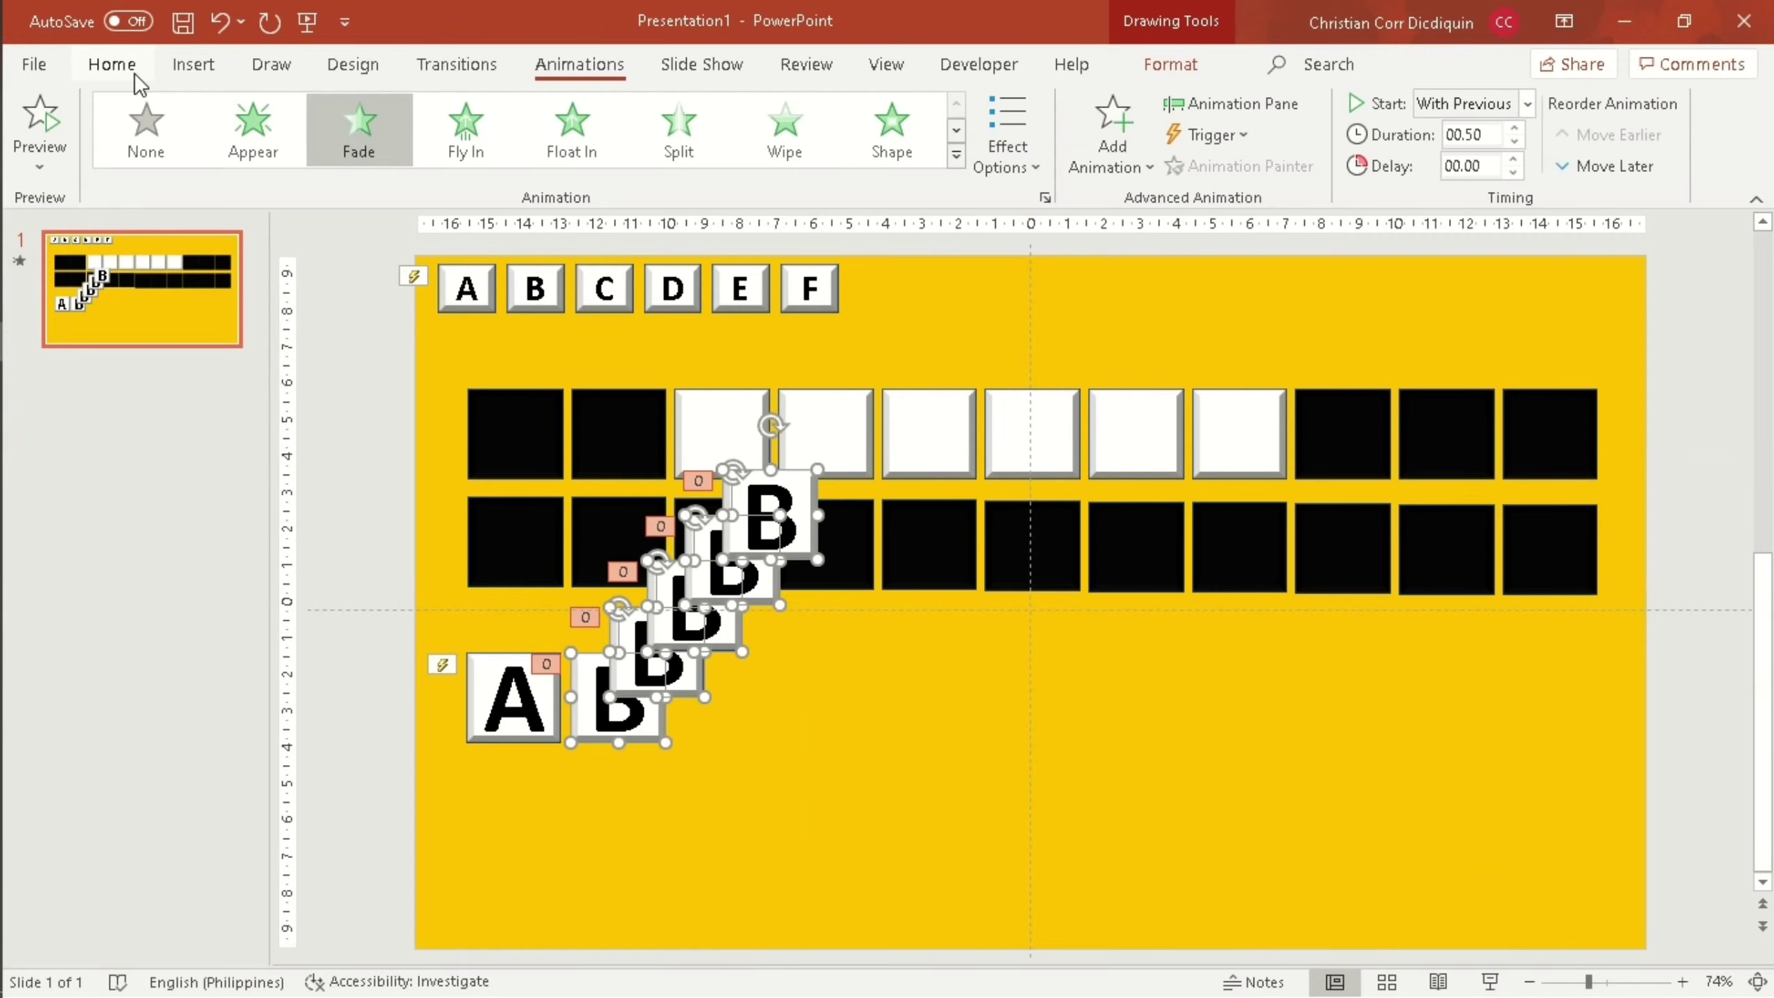
# Align the B tiles left into one stack, then bottom-align them with the A tile.
pyautogui.click(135, 73)
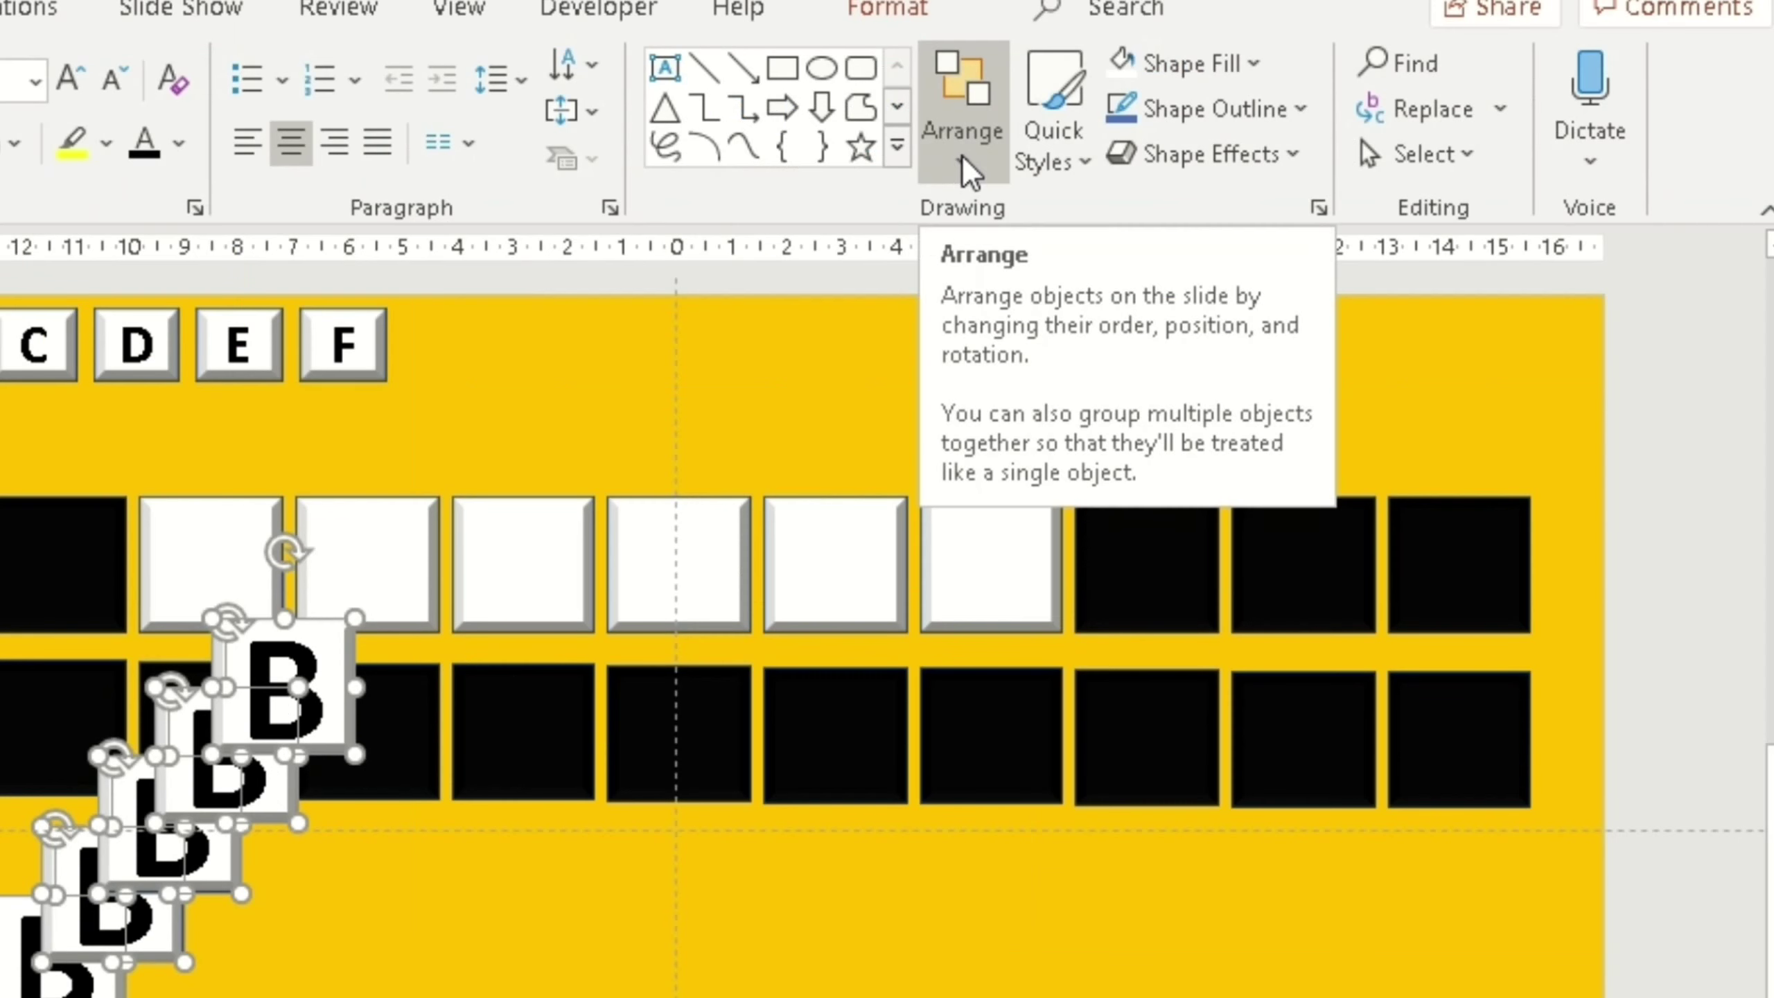
pyautogui.click(1222, 168)
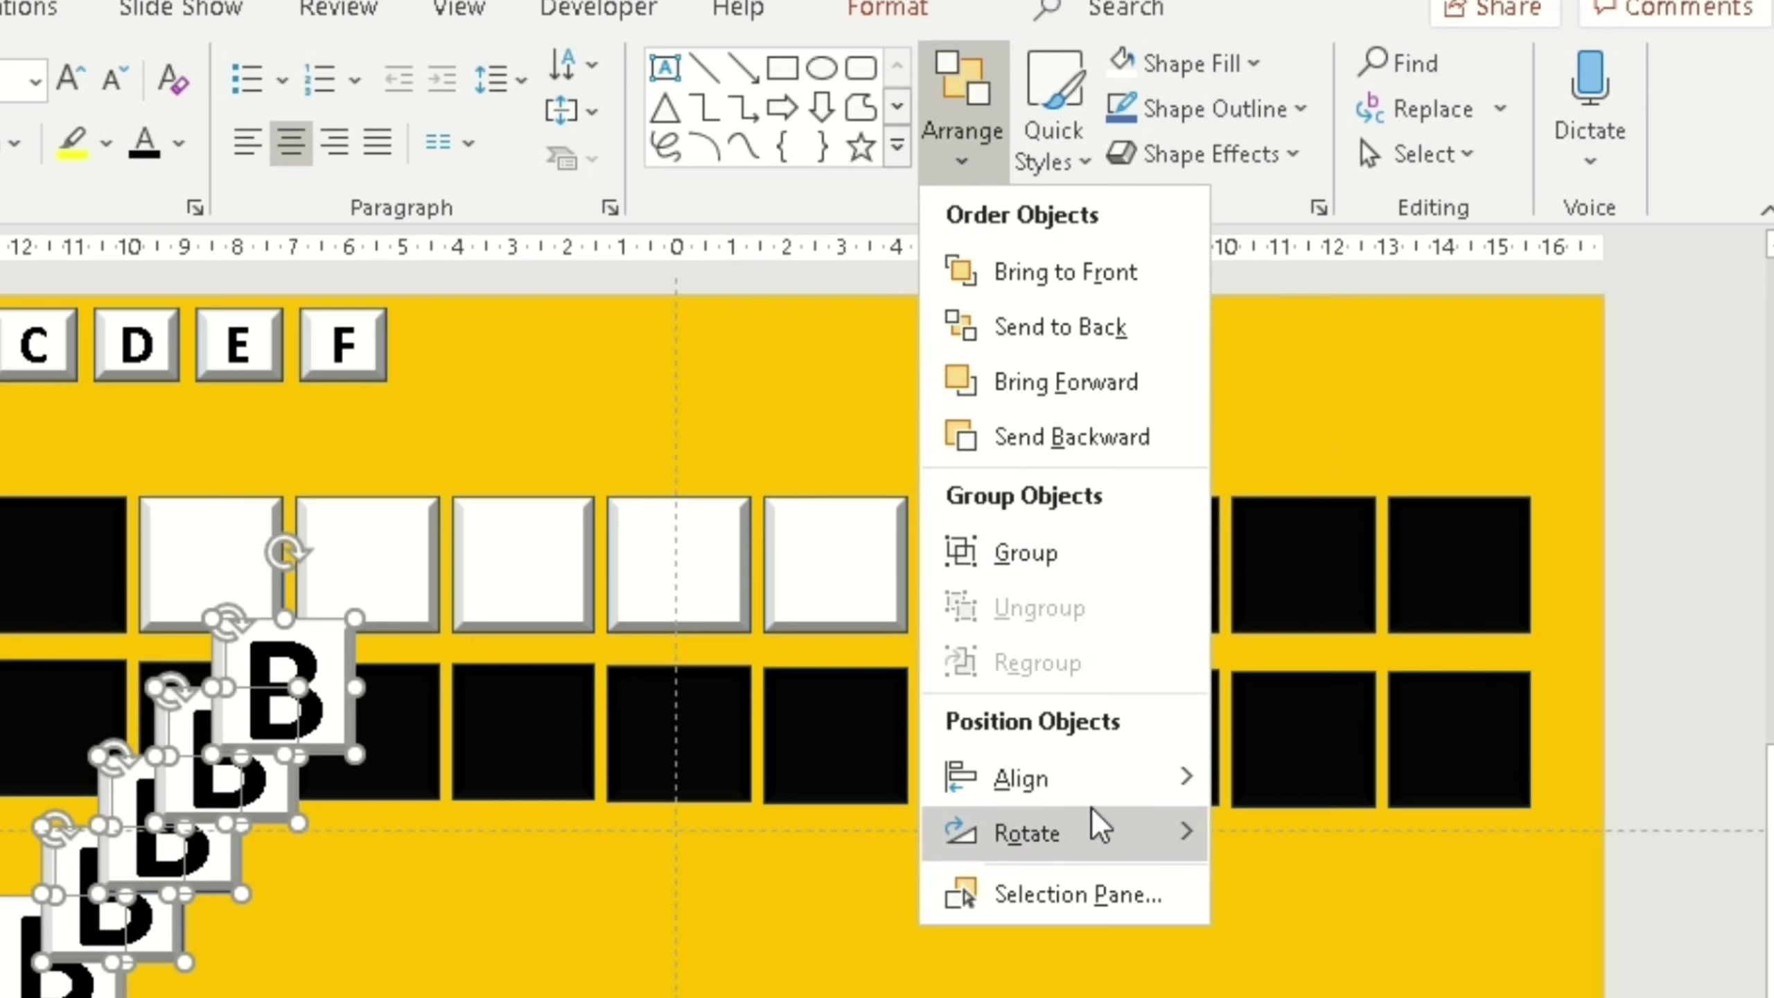
pyautogui.moveTo(1021, 779)
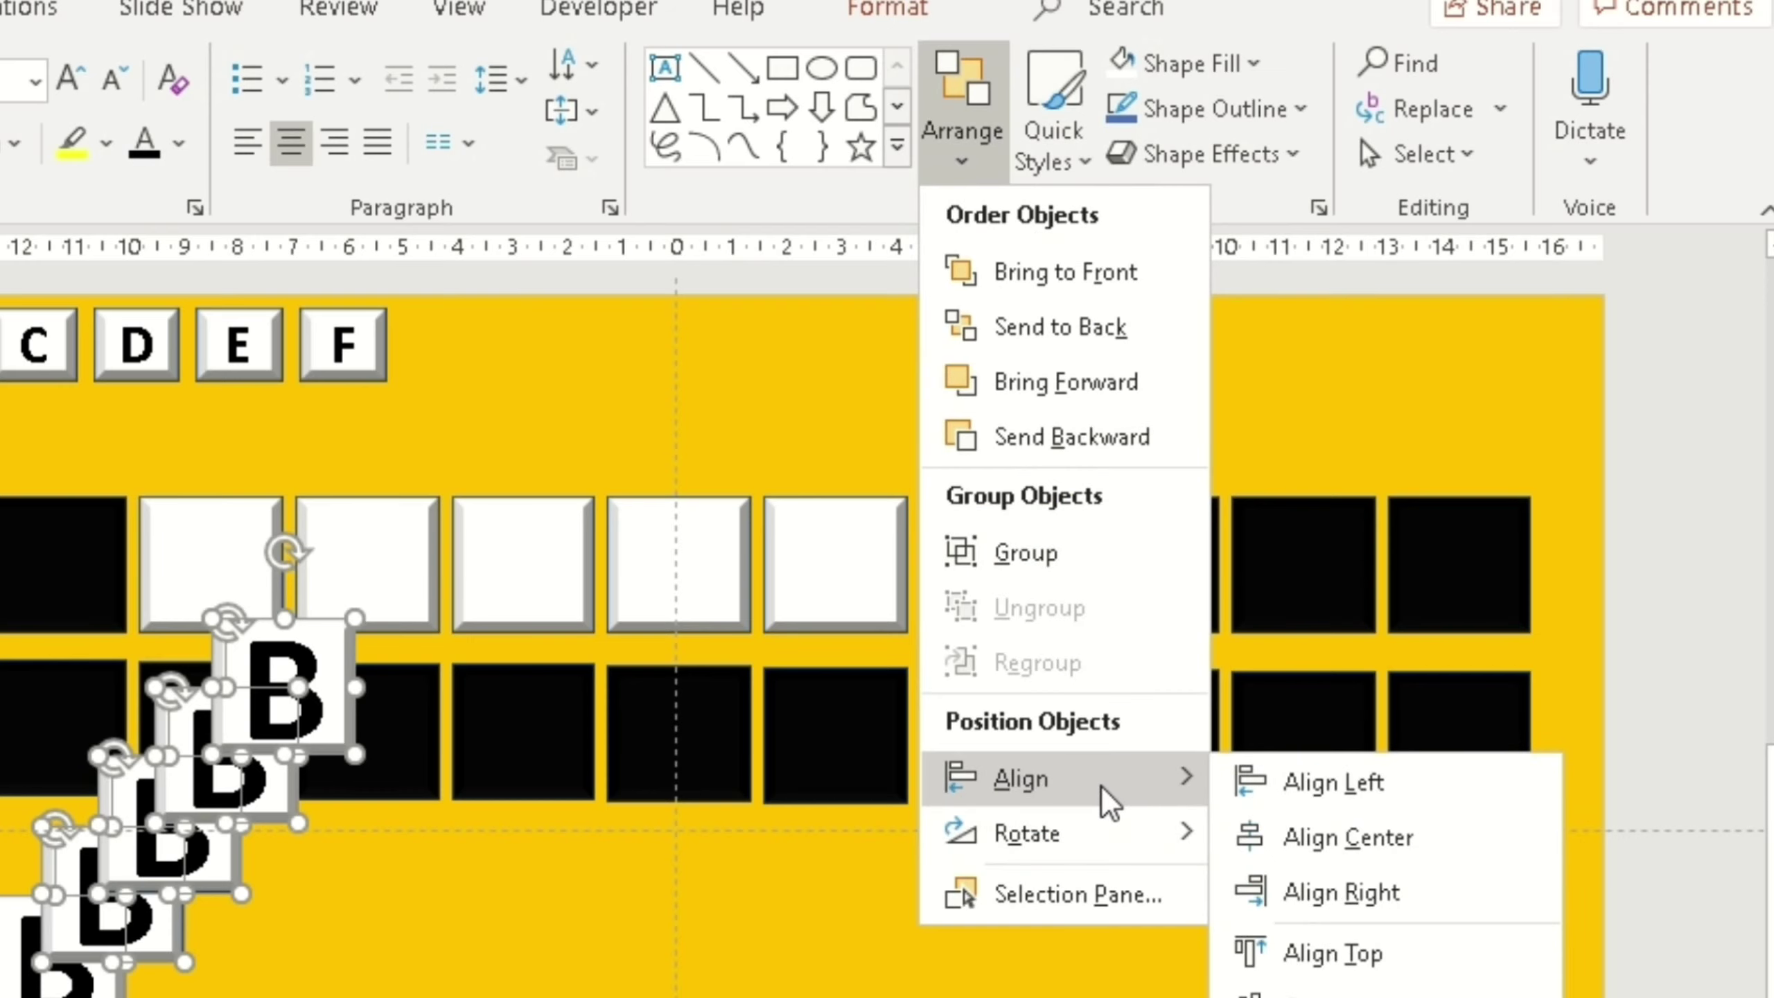
pyautogui.click(1335, 786)
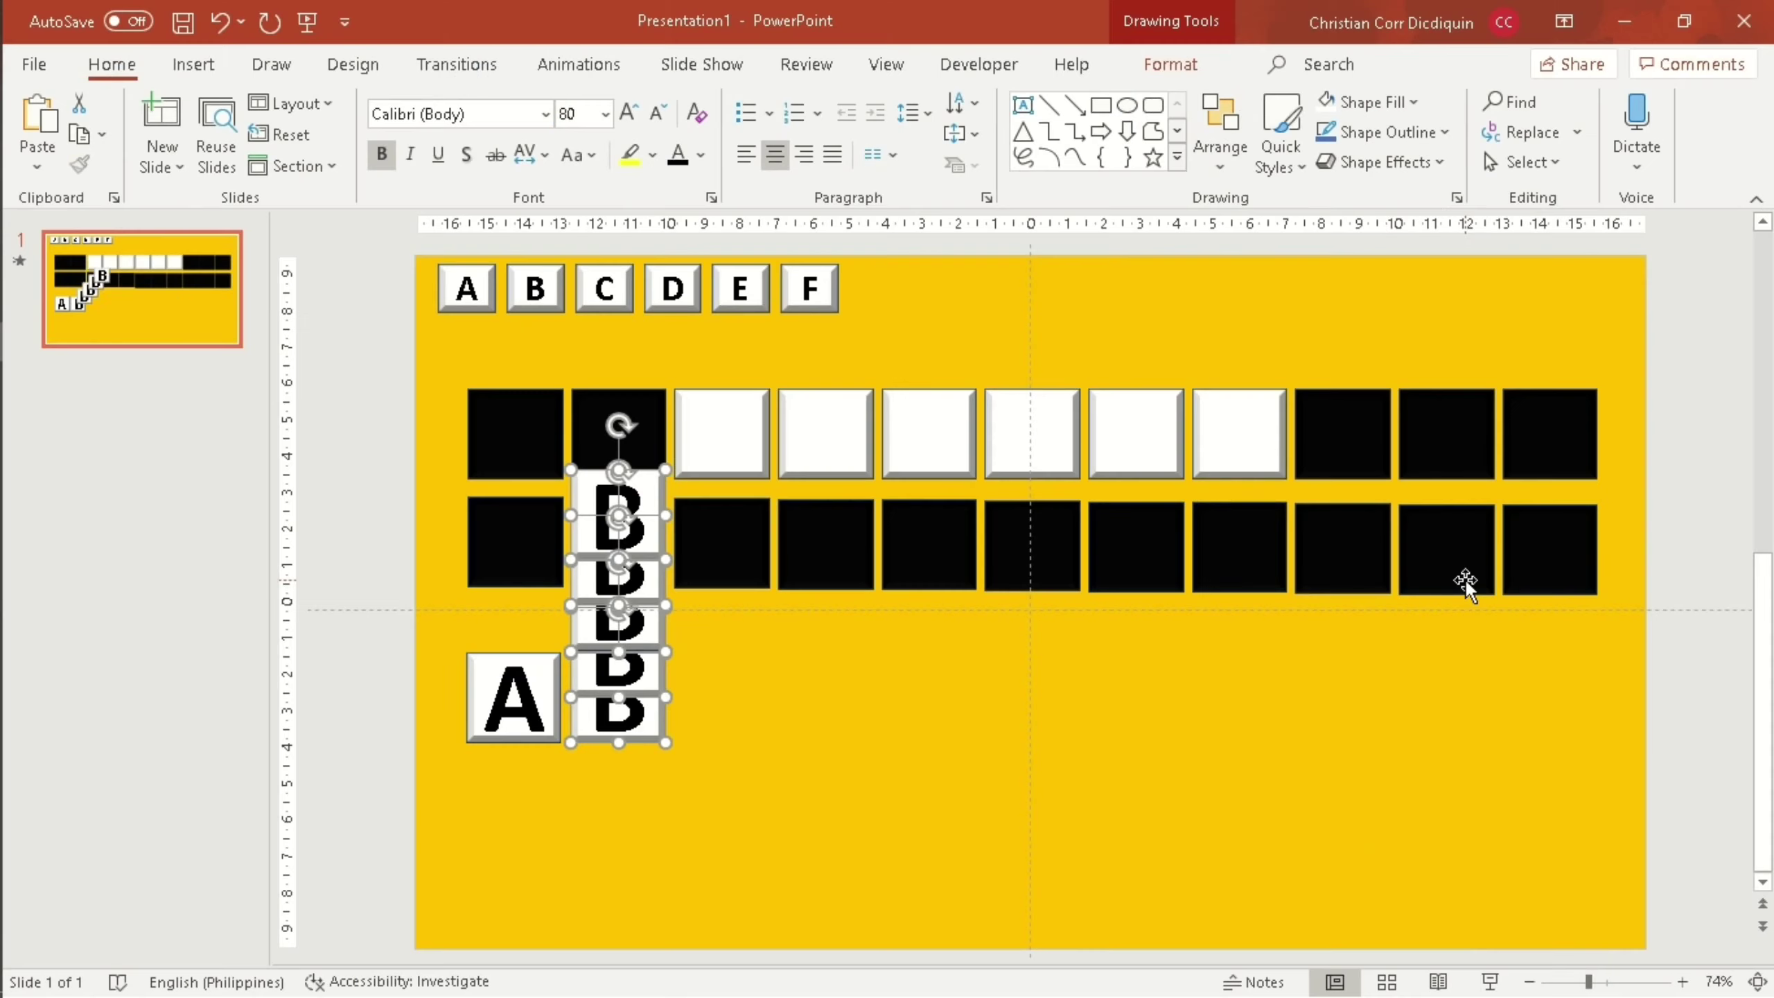
pyautogui.click(1220, 164)
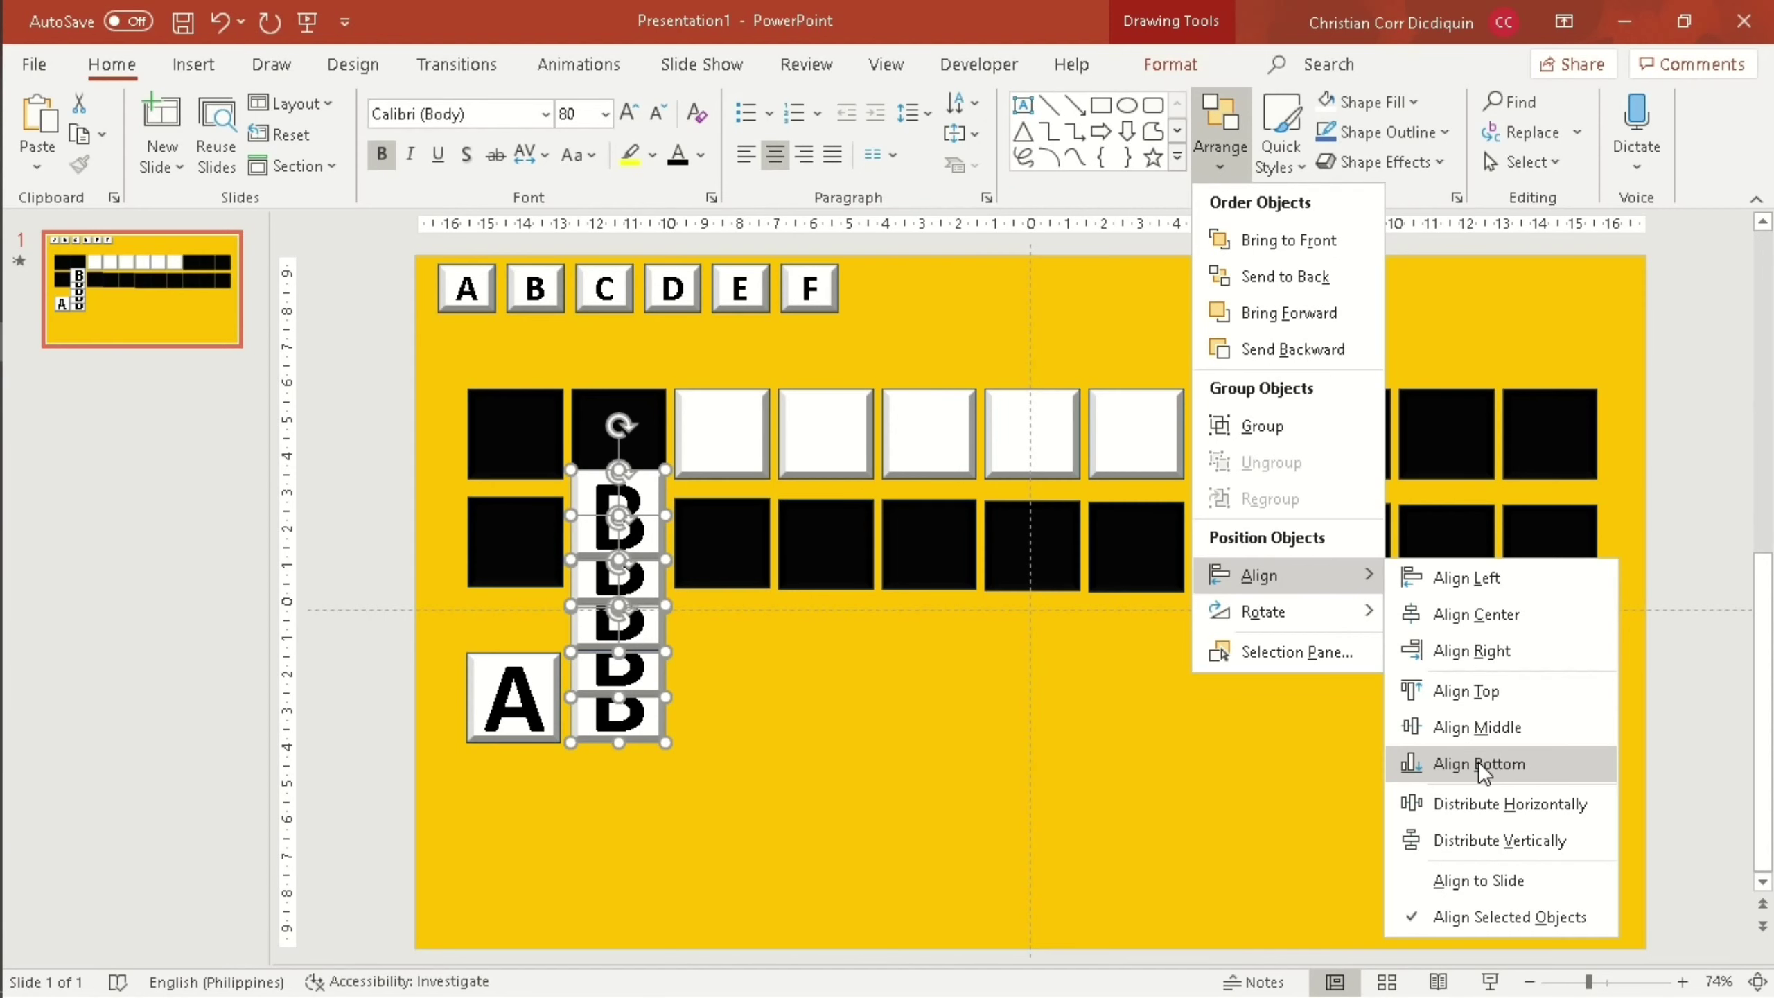
pyautogui.click(1481, 764)
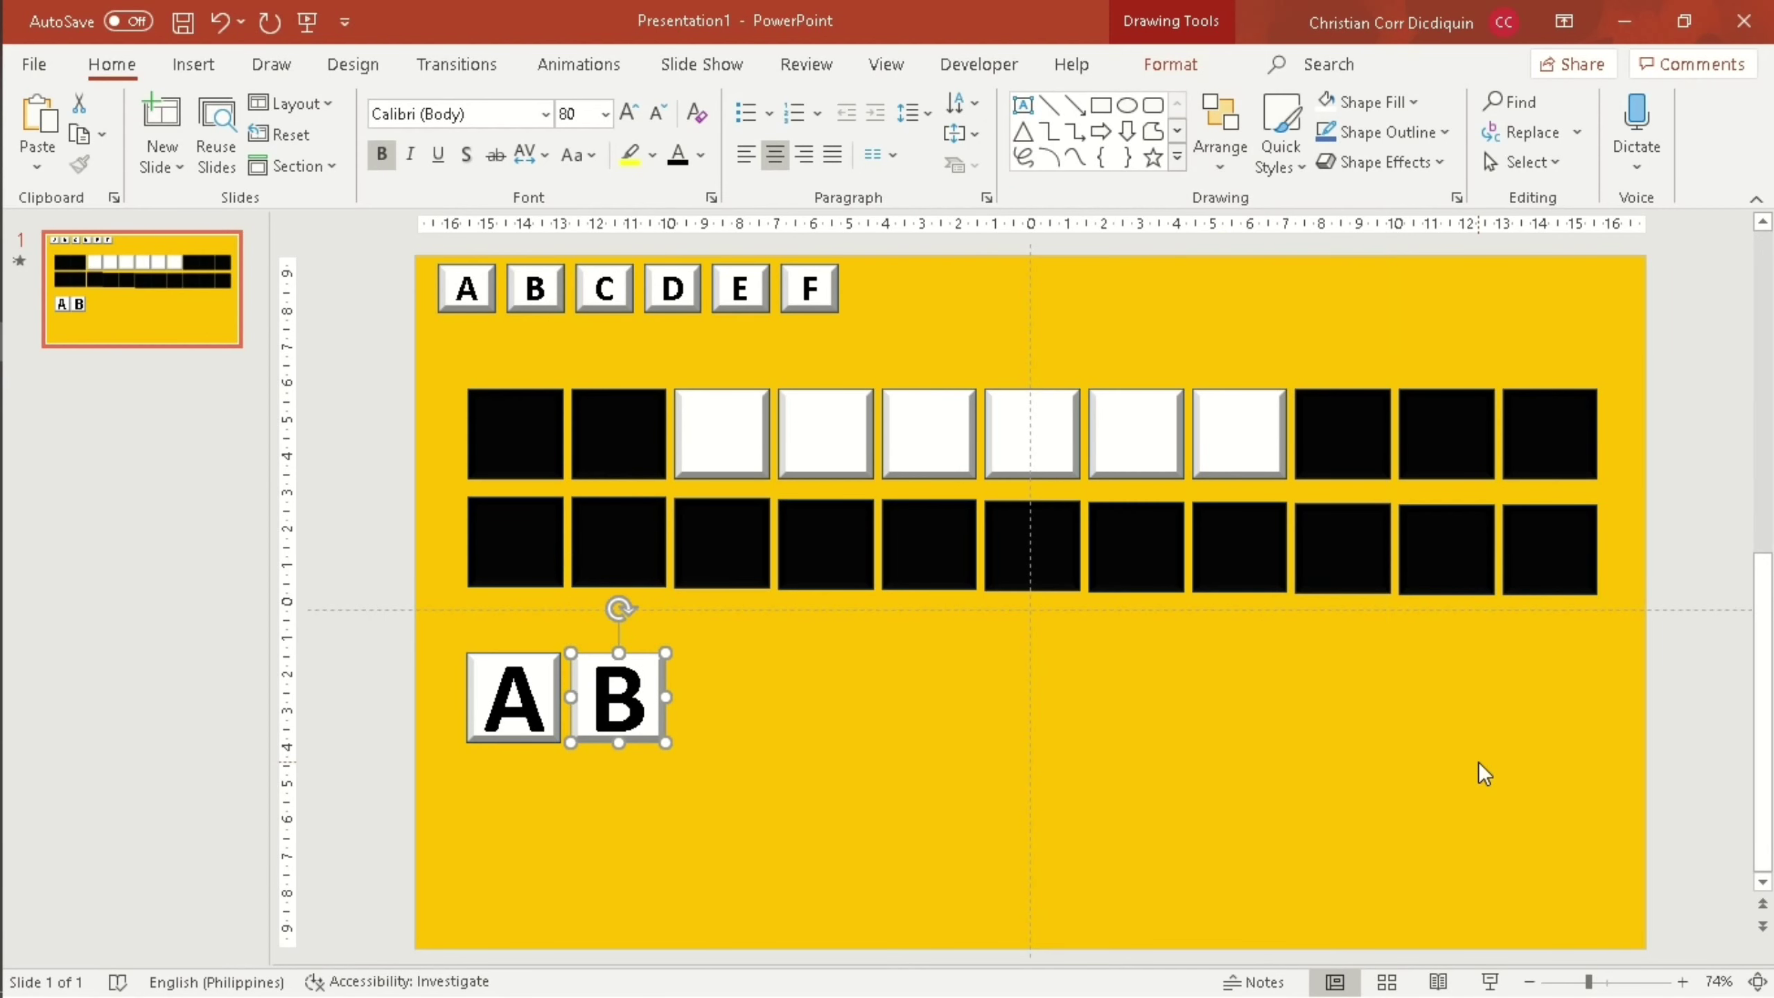
pyautogui.click(585, 70)
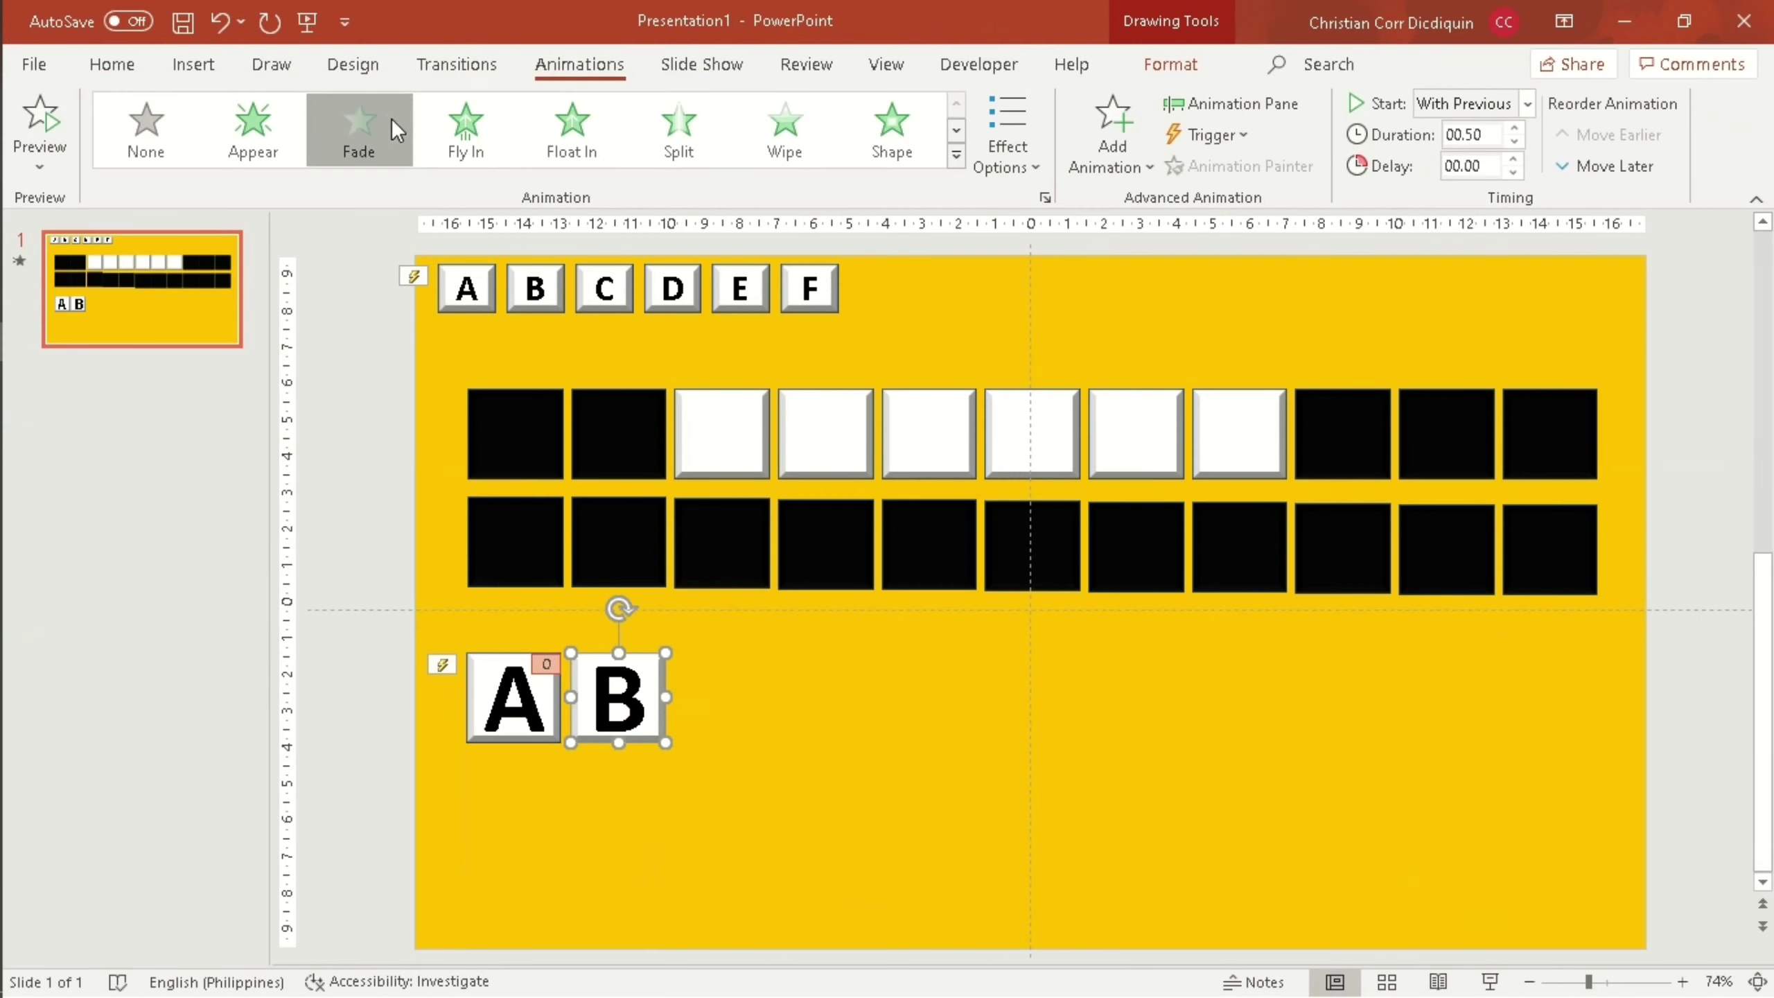
# Give the lower B tile a Fade entrance triggered by the B button, then start the slide show.
pyautogui.click(391, 119)
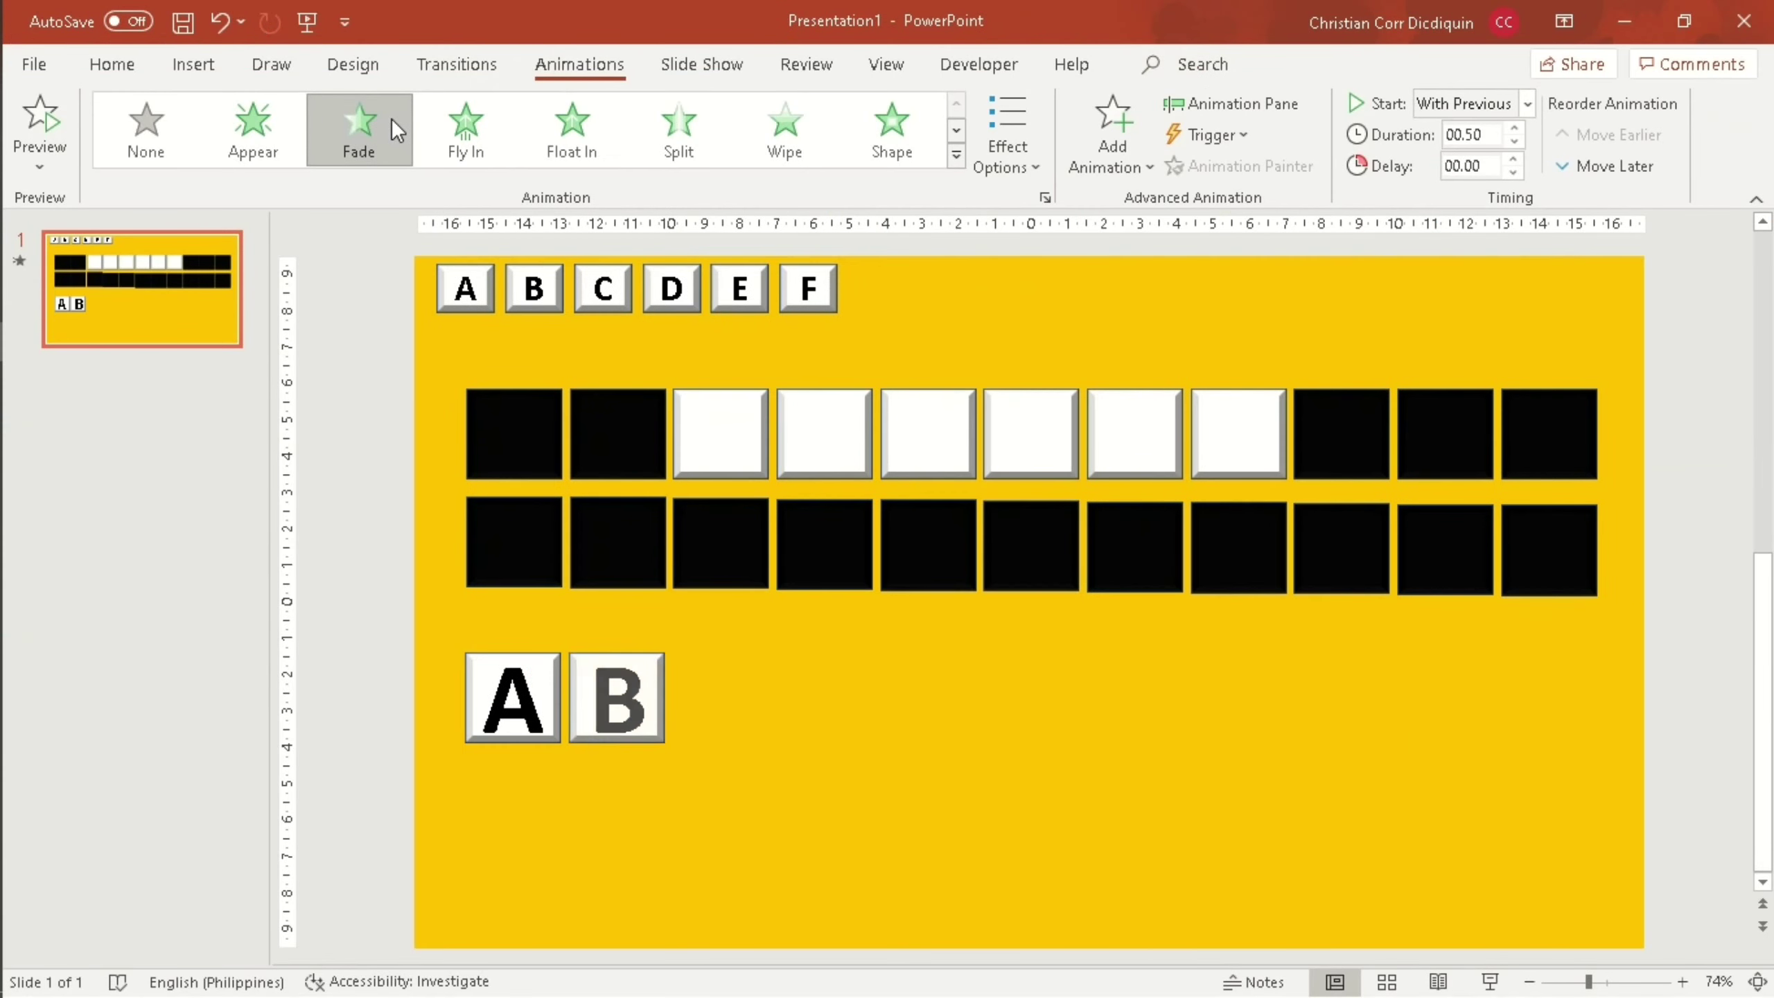
pyautogui.click(391, 119)
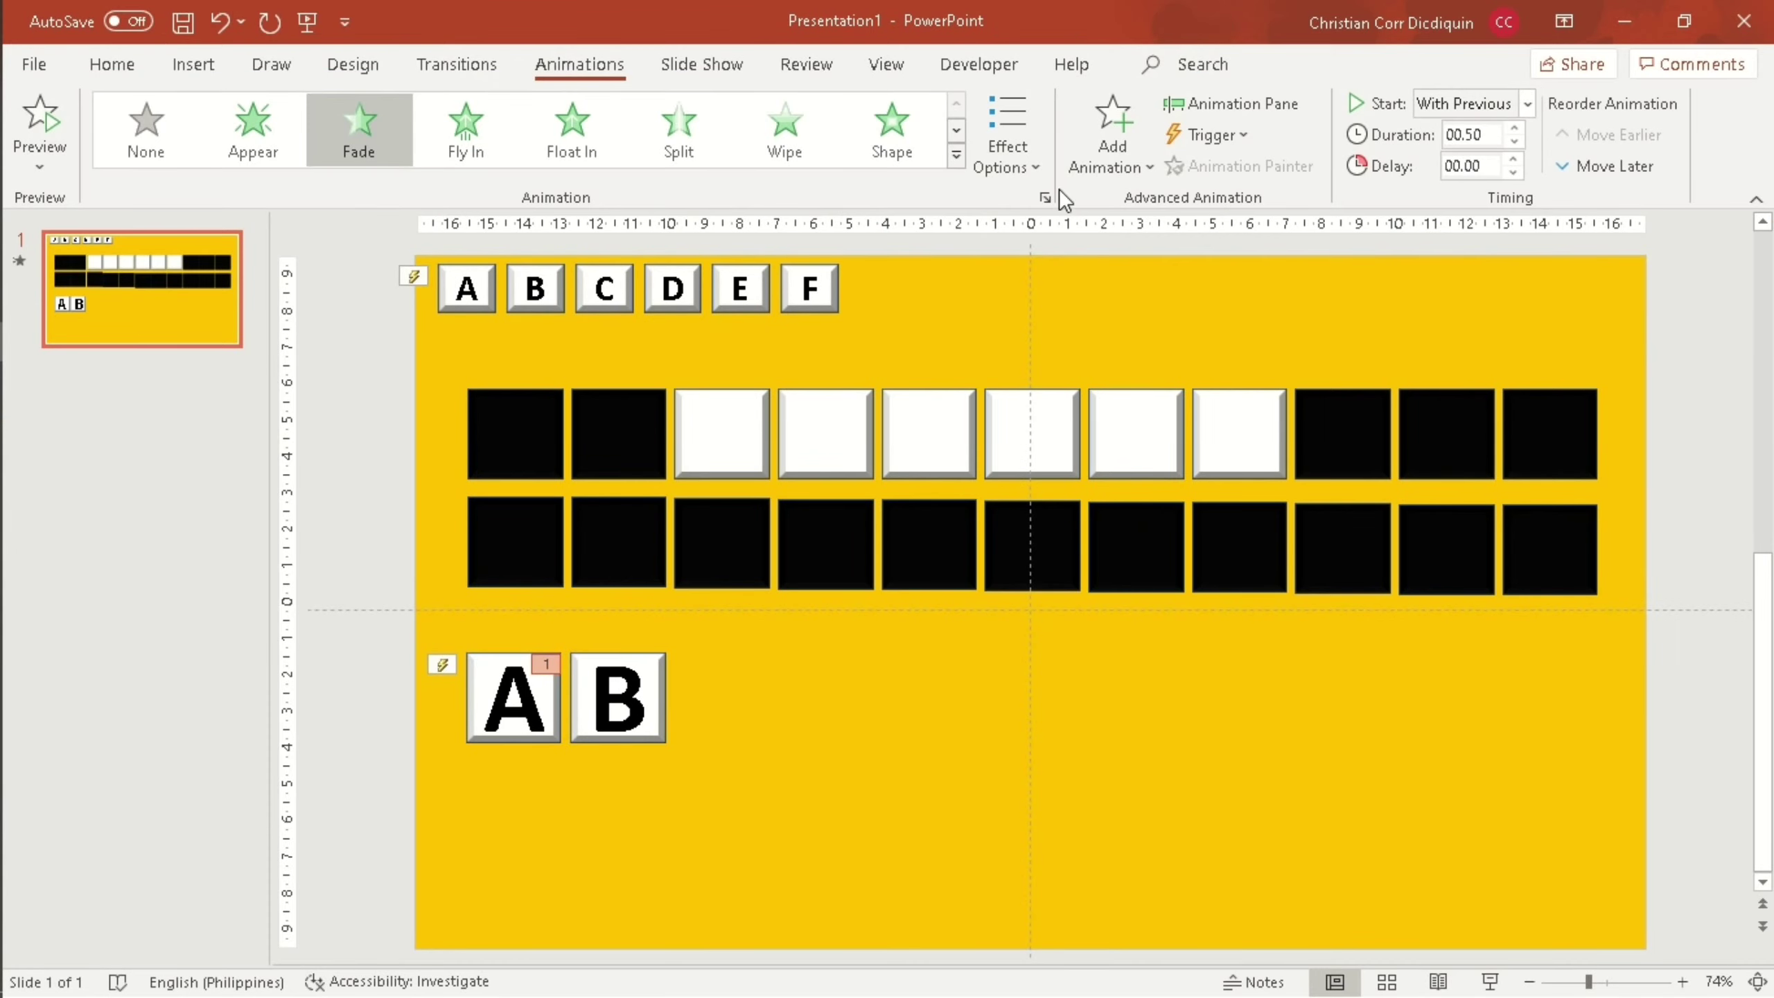
pyautogui.click(1196, 136)
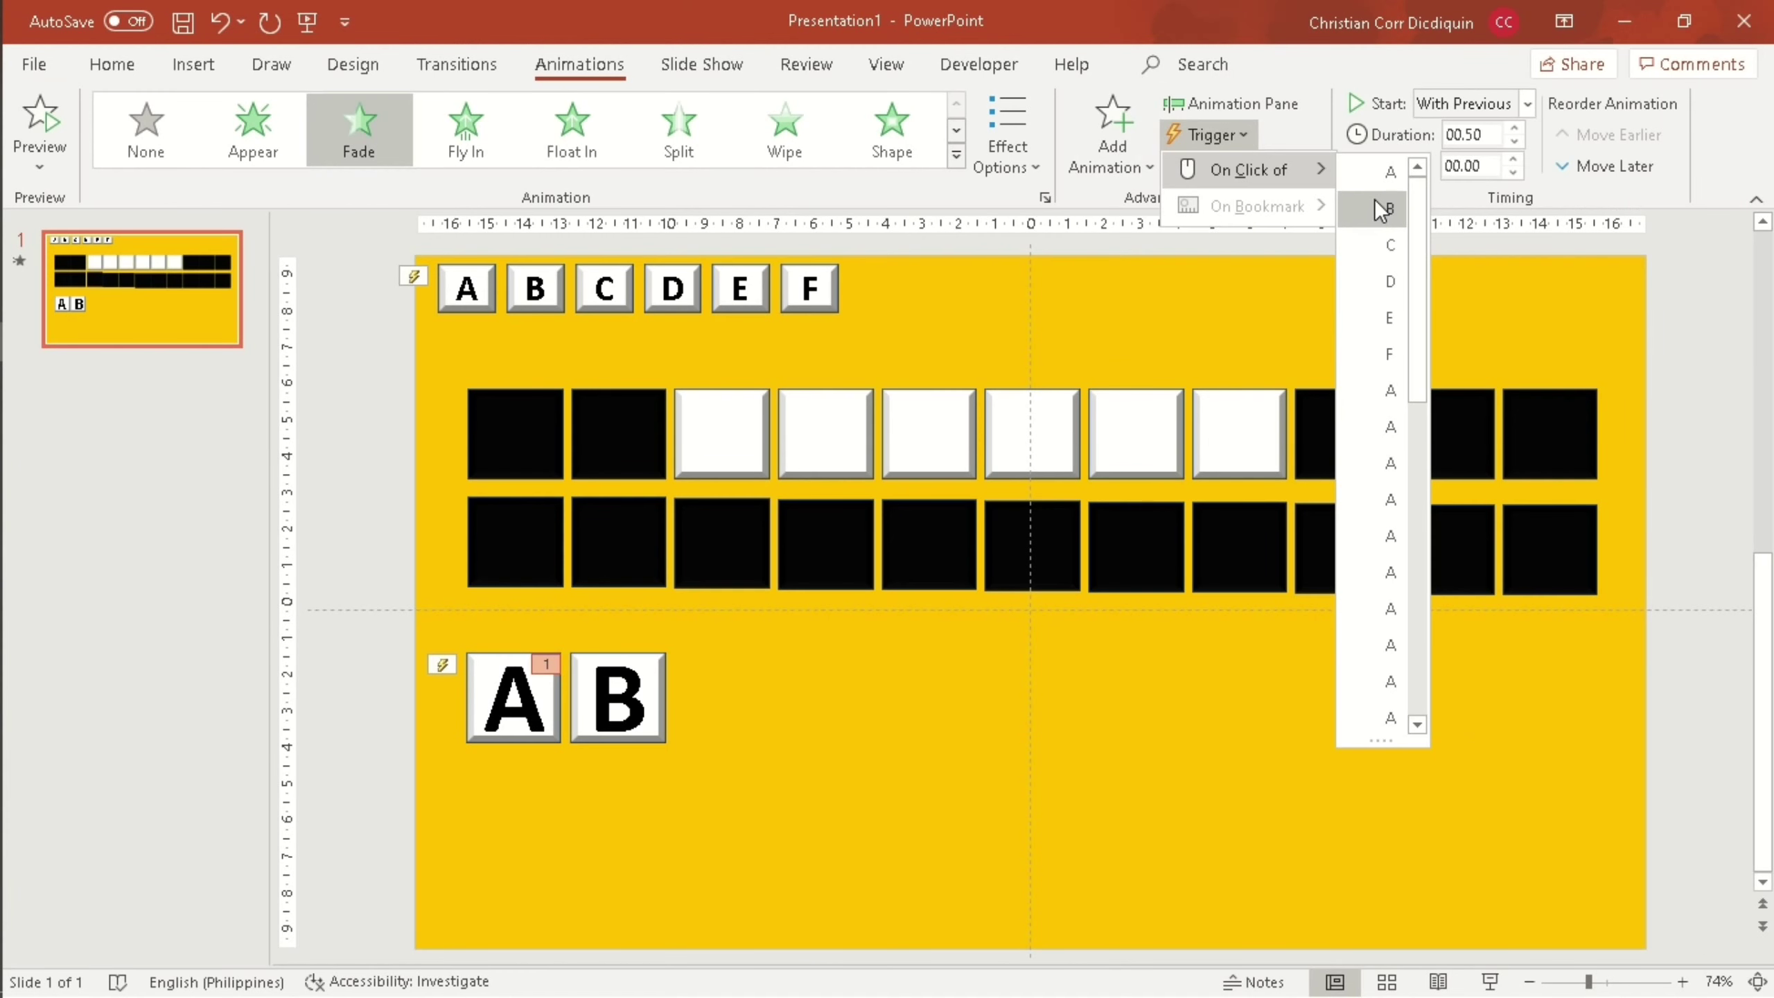
pyautogui.click(1374, 199)
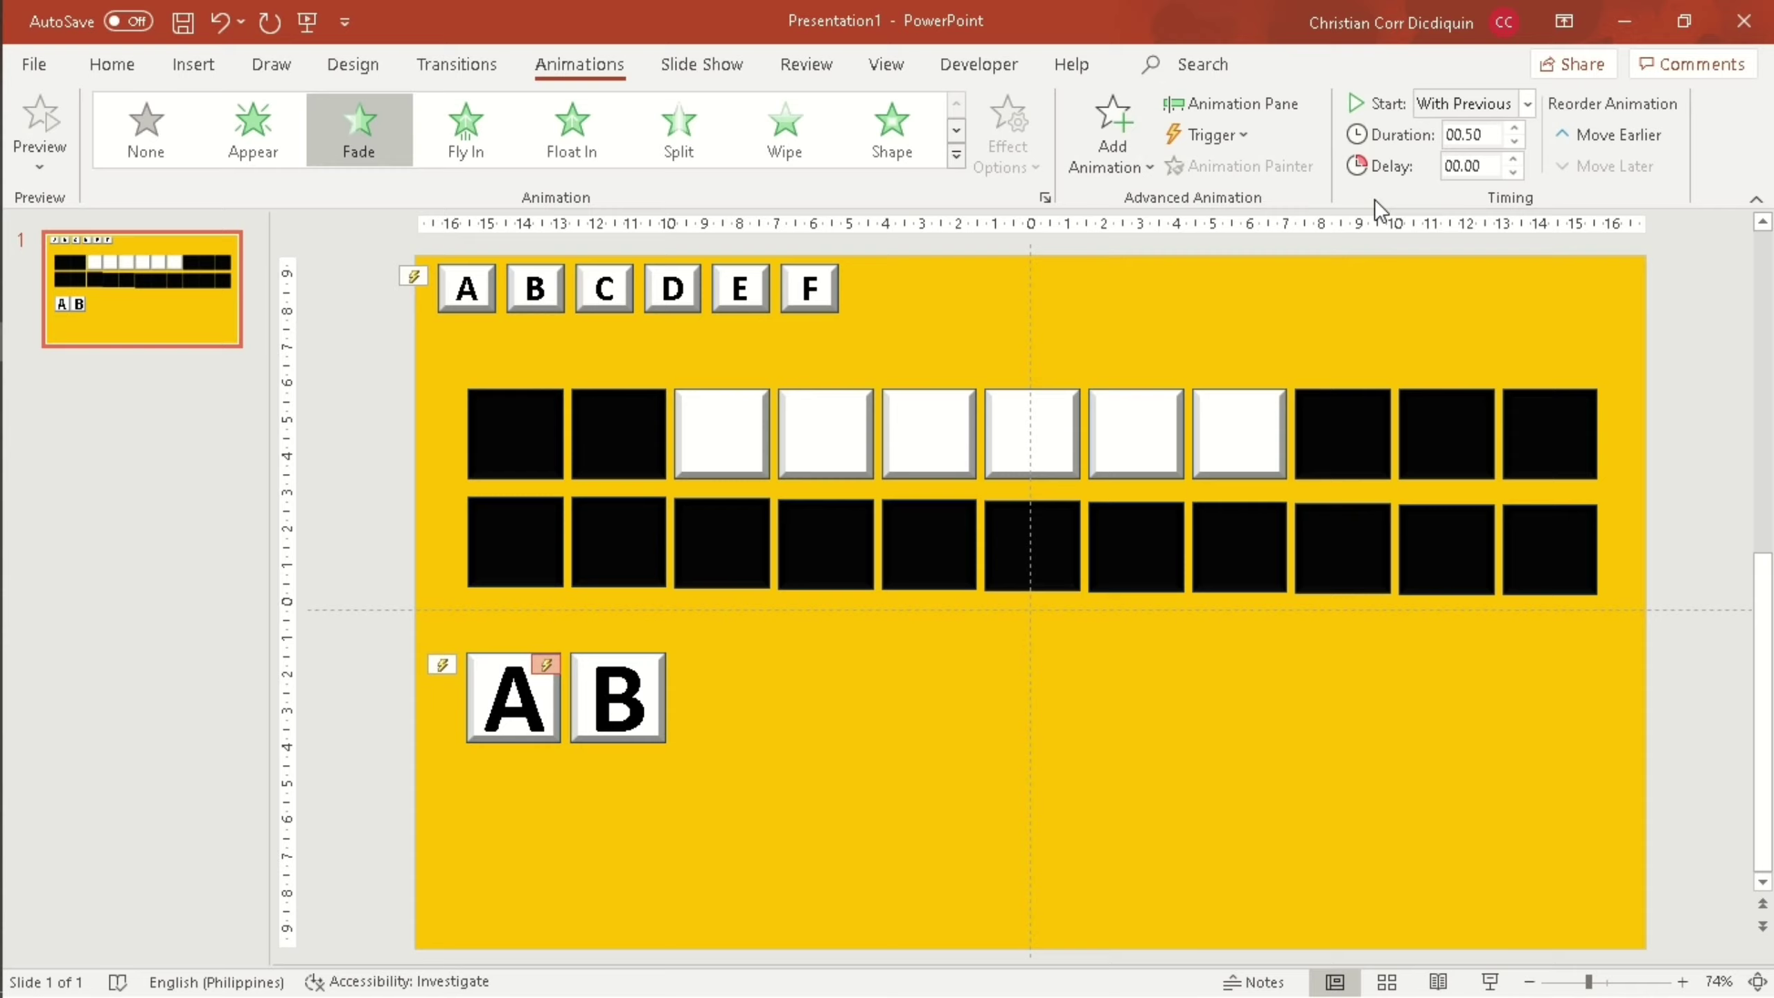
pyautogui.click(1490, 982)
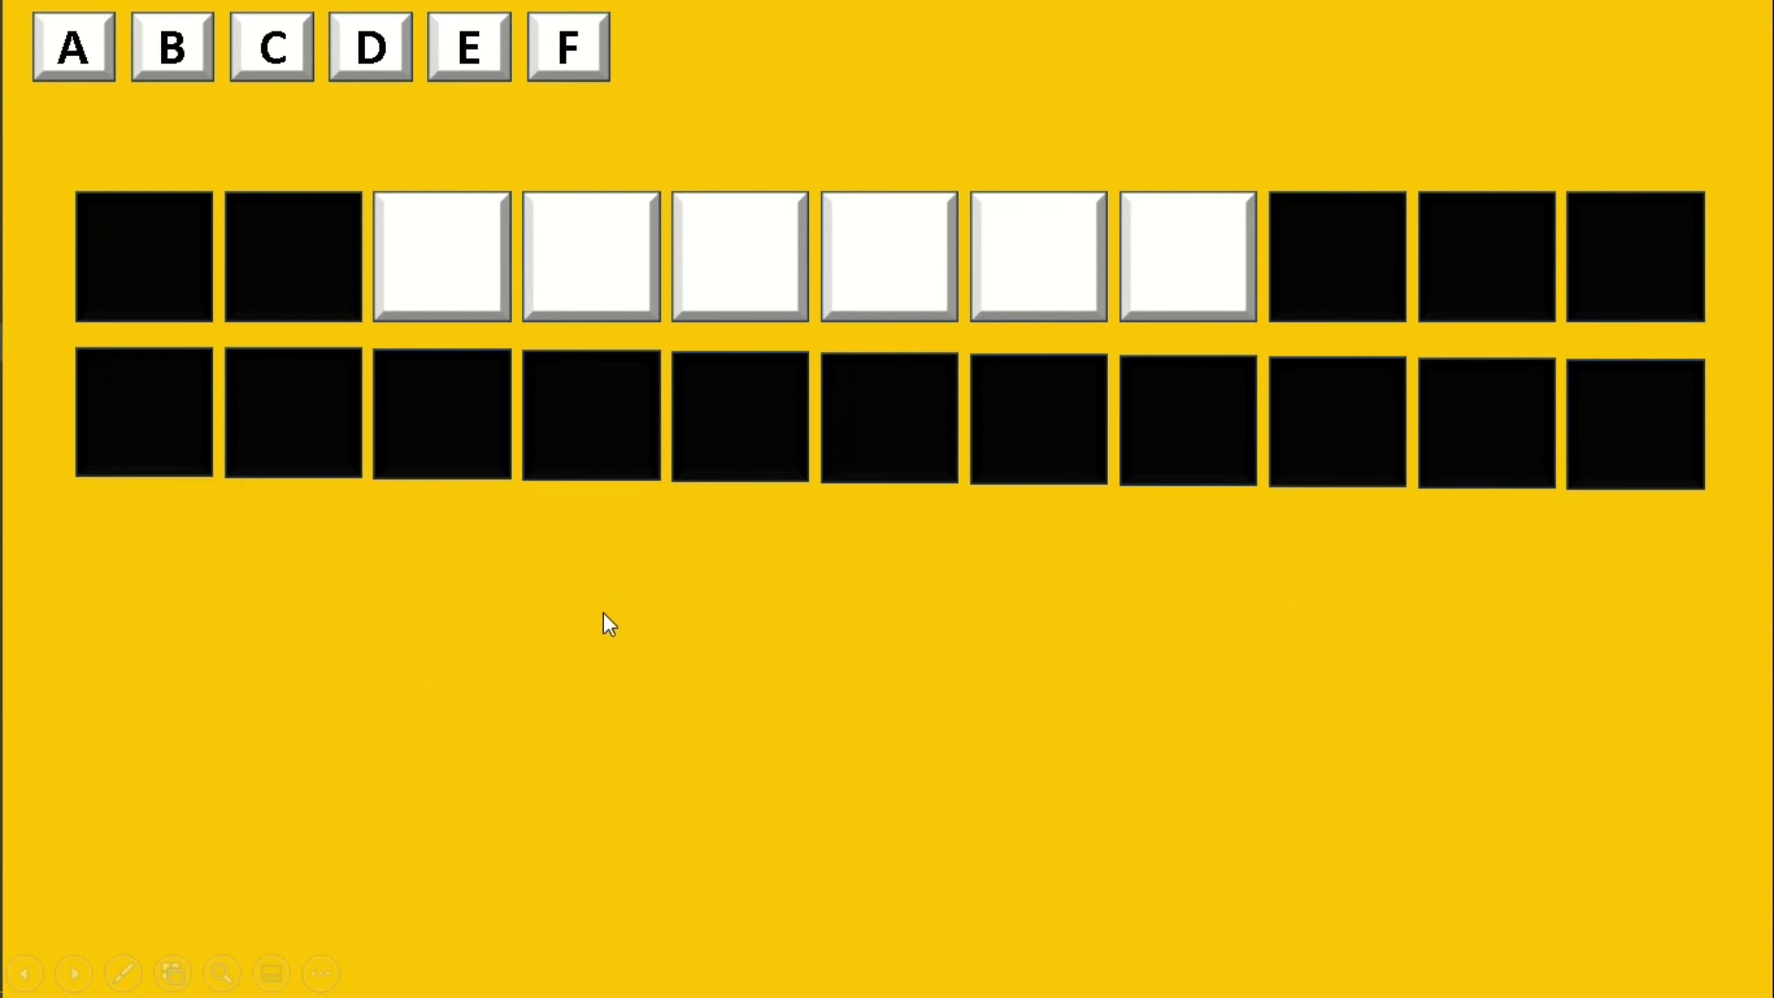
# In the slide show, click the B and A buttons to reveal their tiles, then end the show.
pyautogui.click(170, 77)
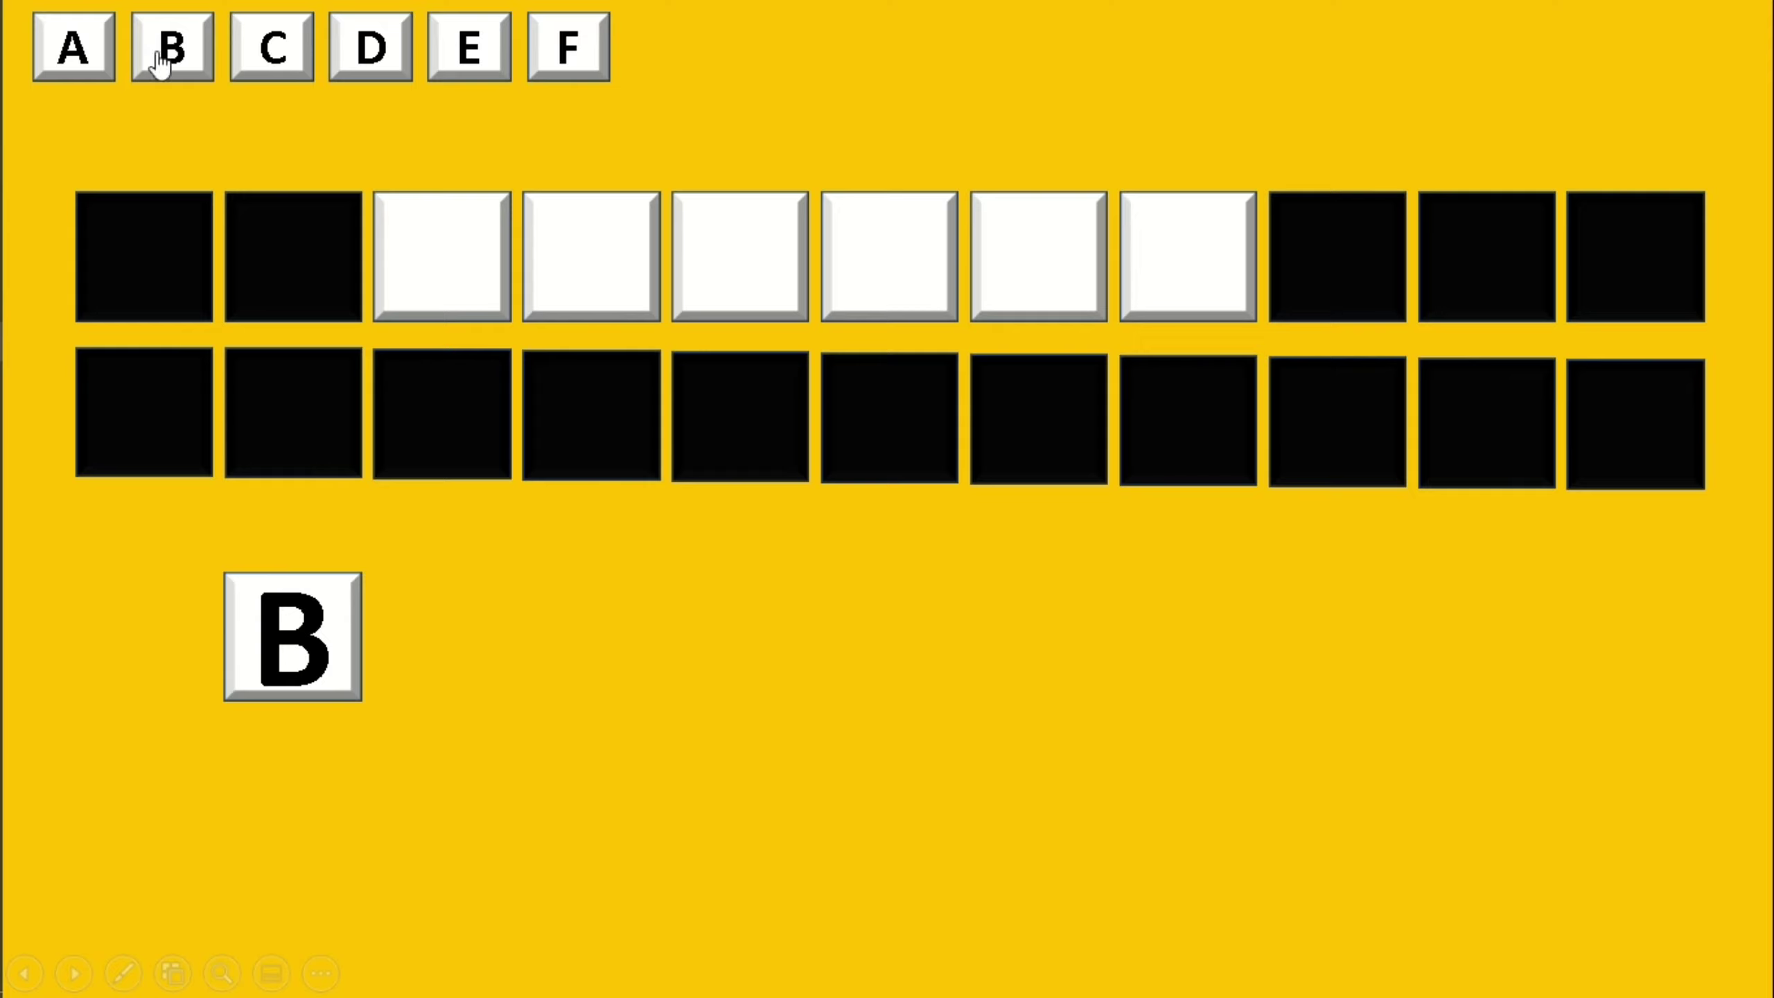
pyautogui.click(85, 68)
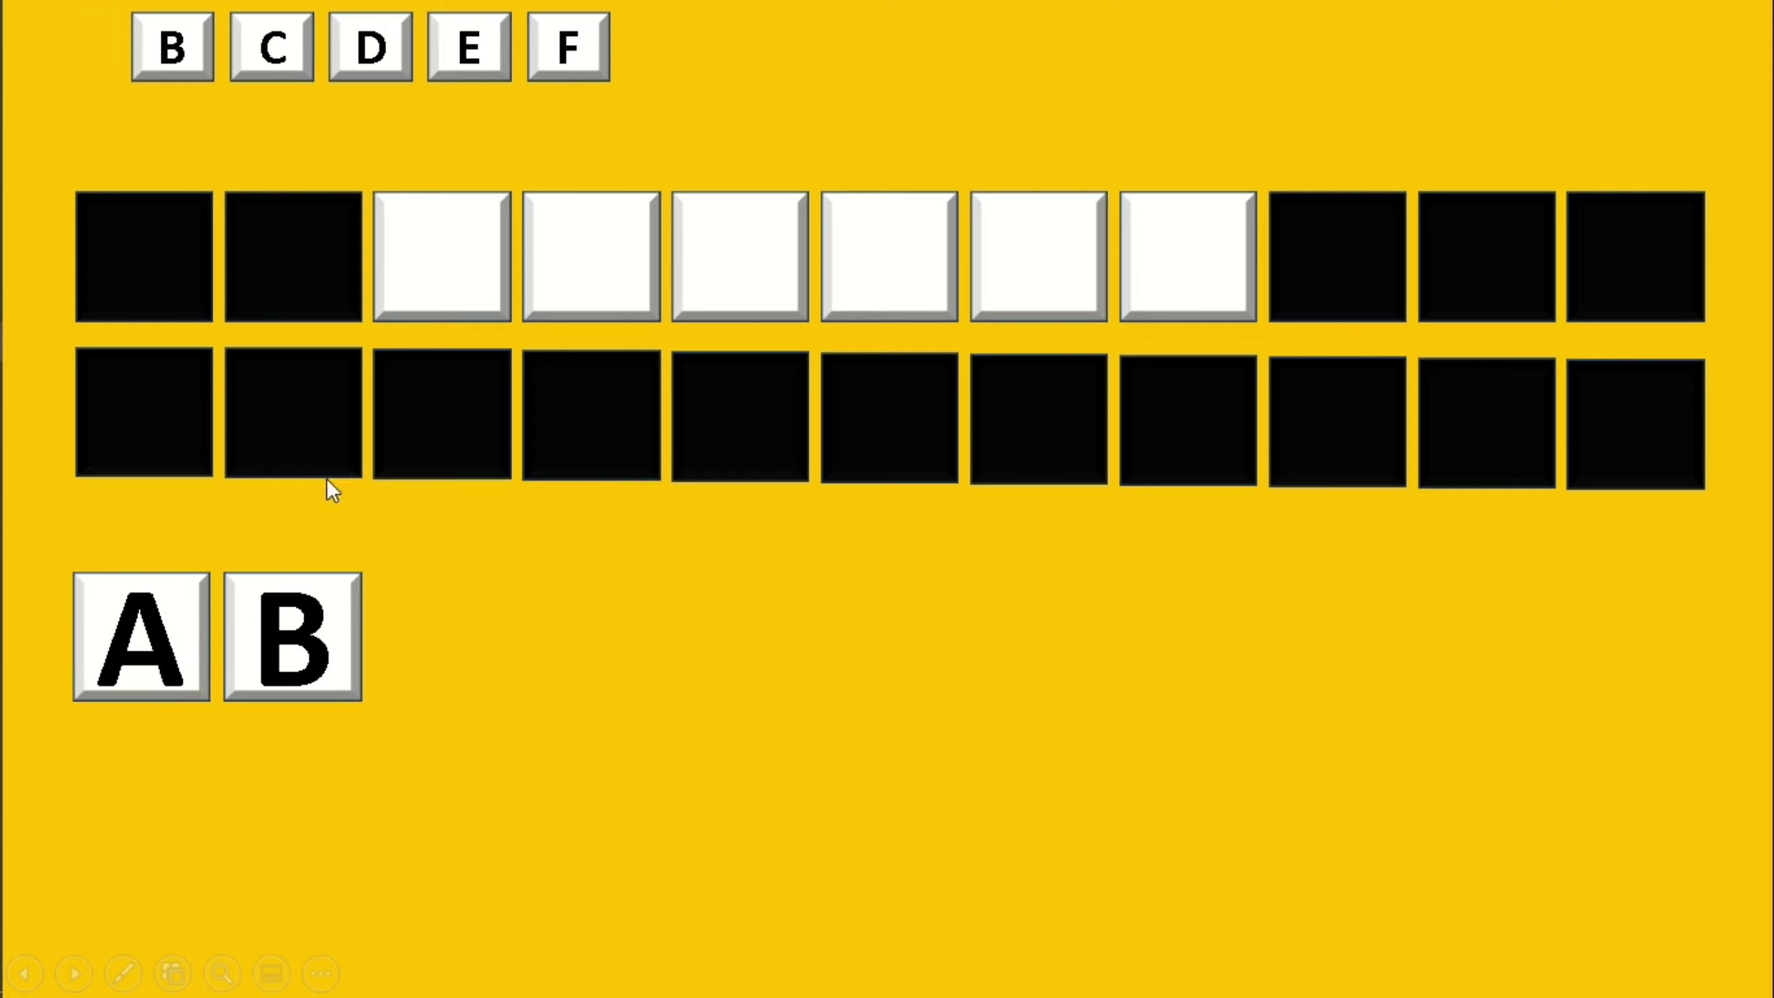
pyautogui.press('Escape')
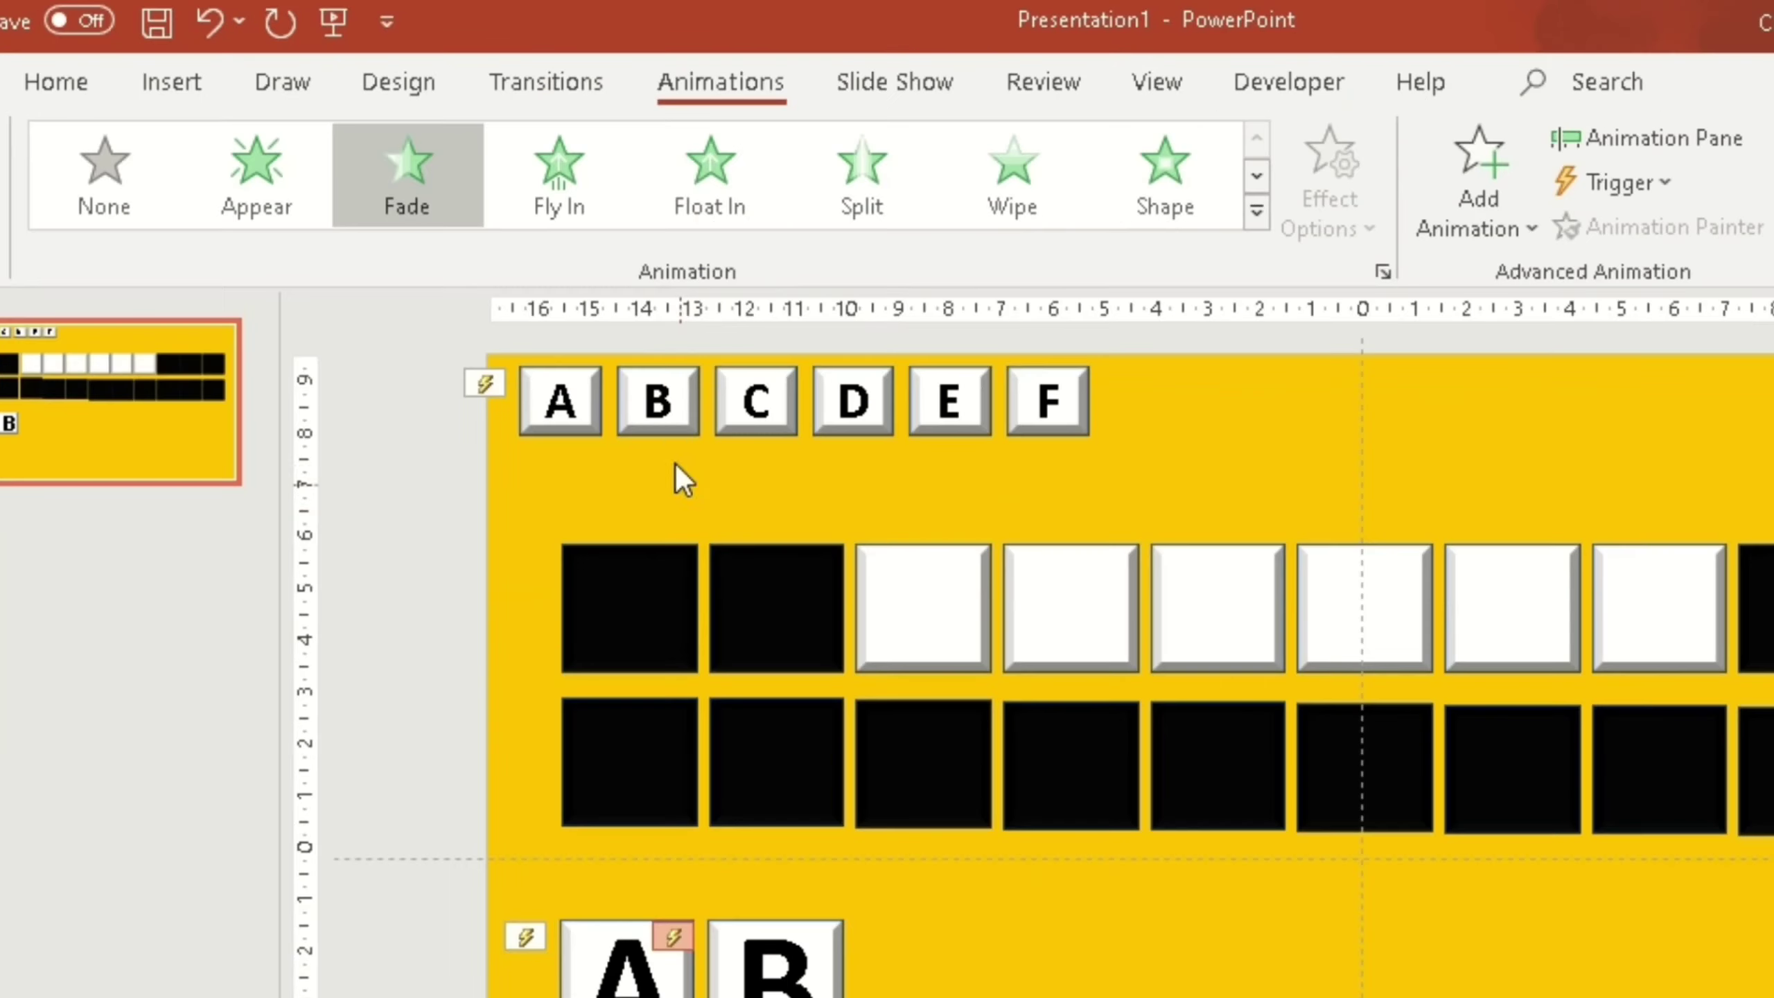
# Give the top B button a Fade exit starting With Previous, triggered on click of B.
pyautogui.click(676, 403)
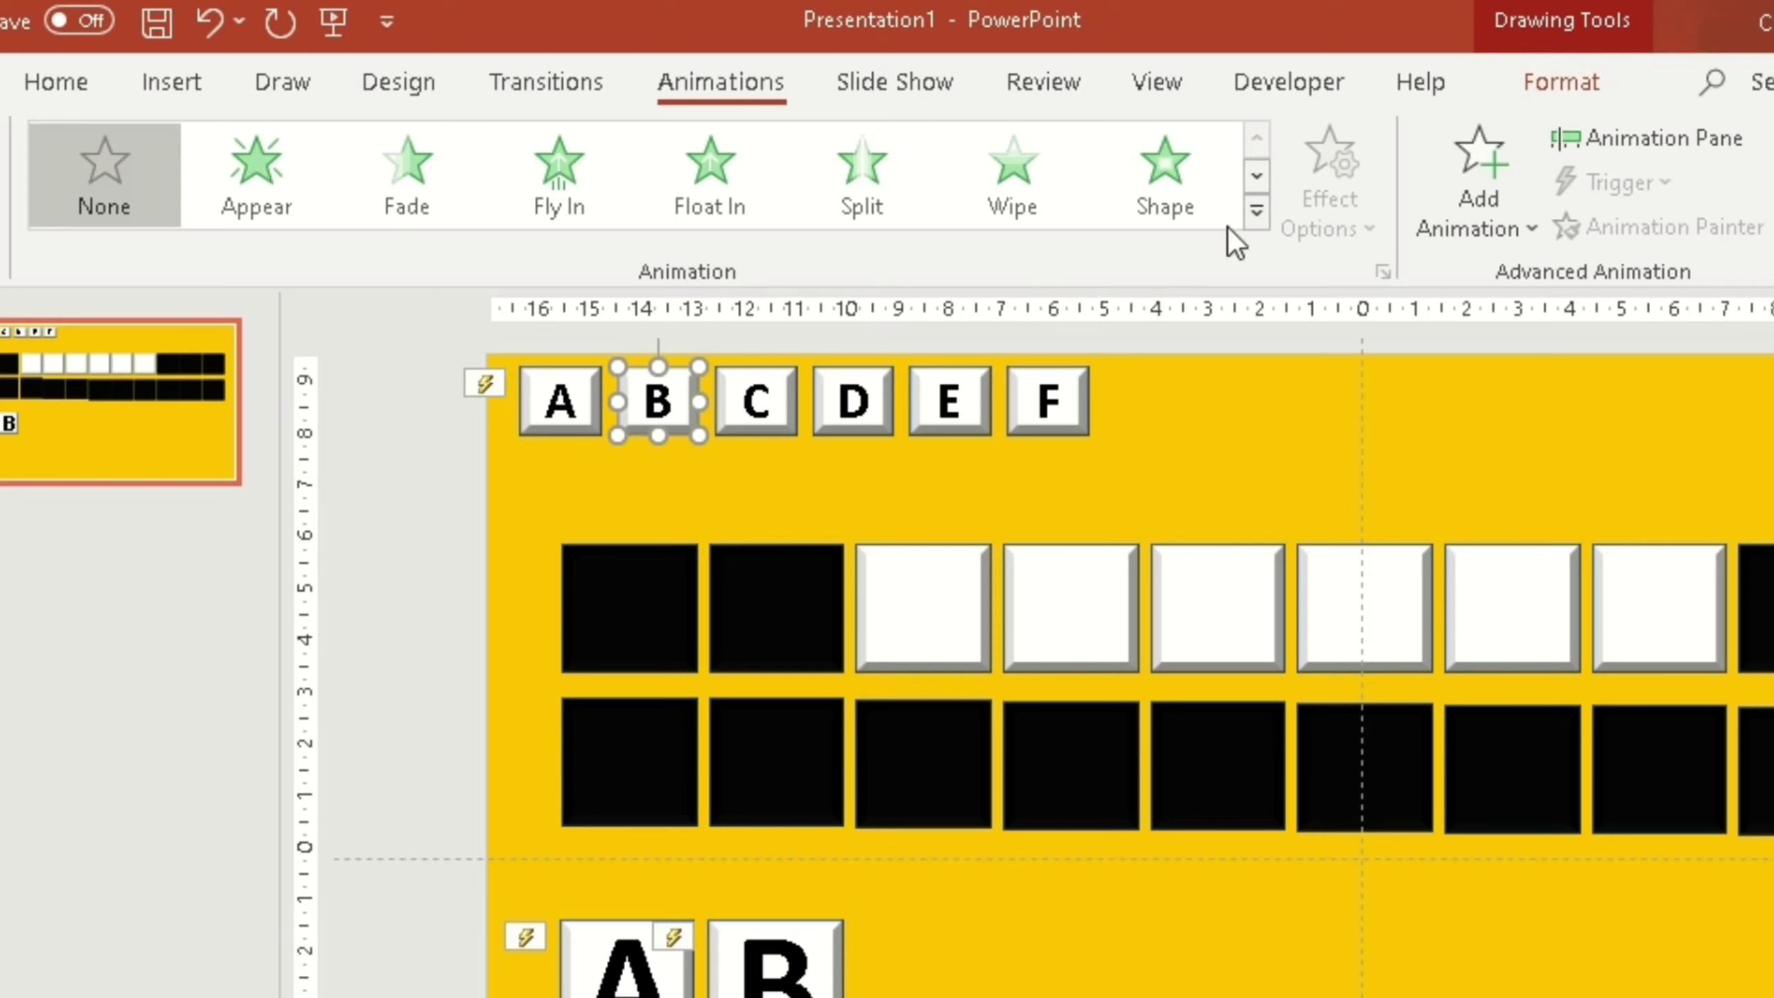
pyautogui.click(1256, 176)
pyautogui.click(1256, 176)
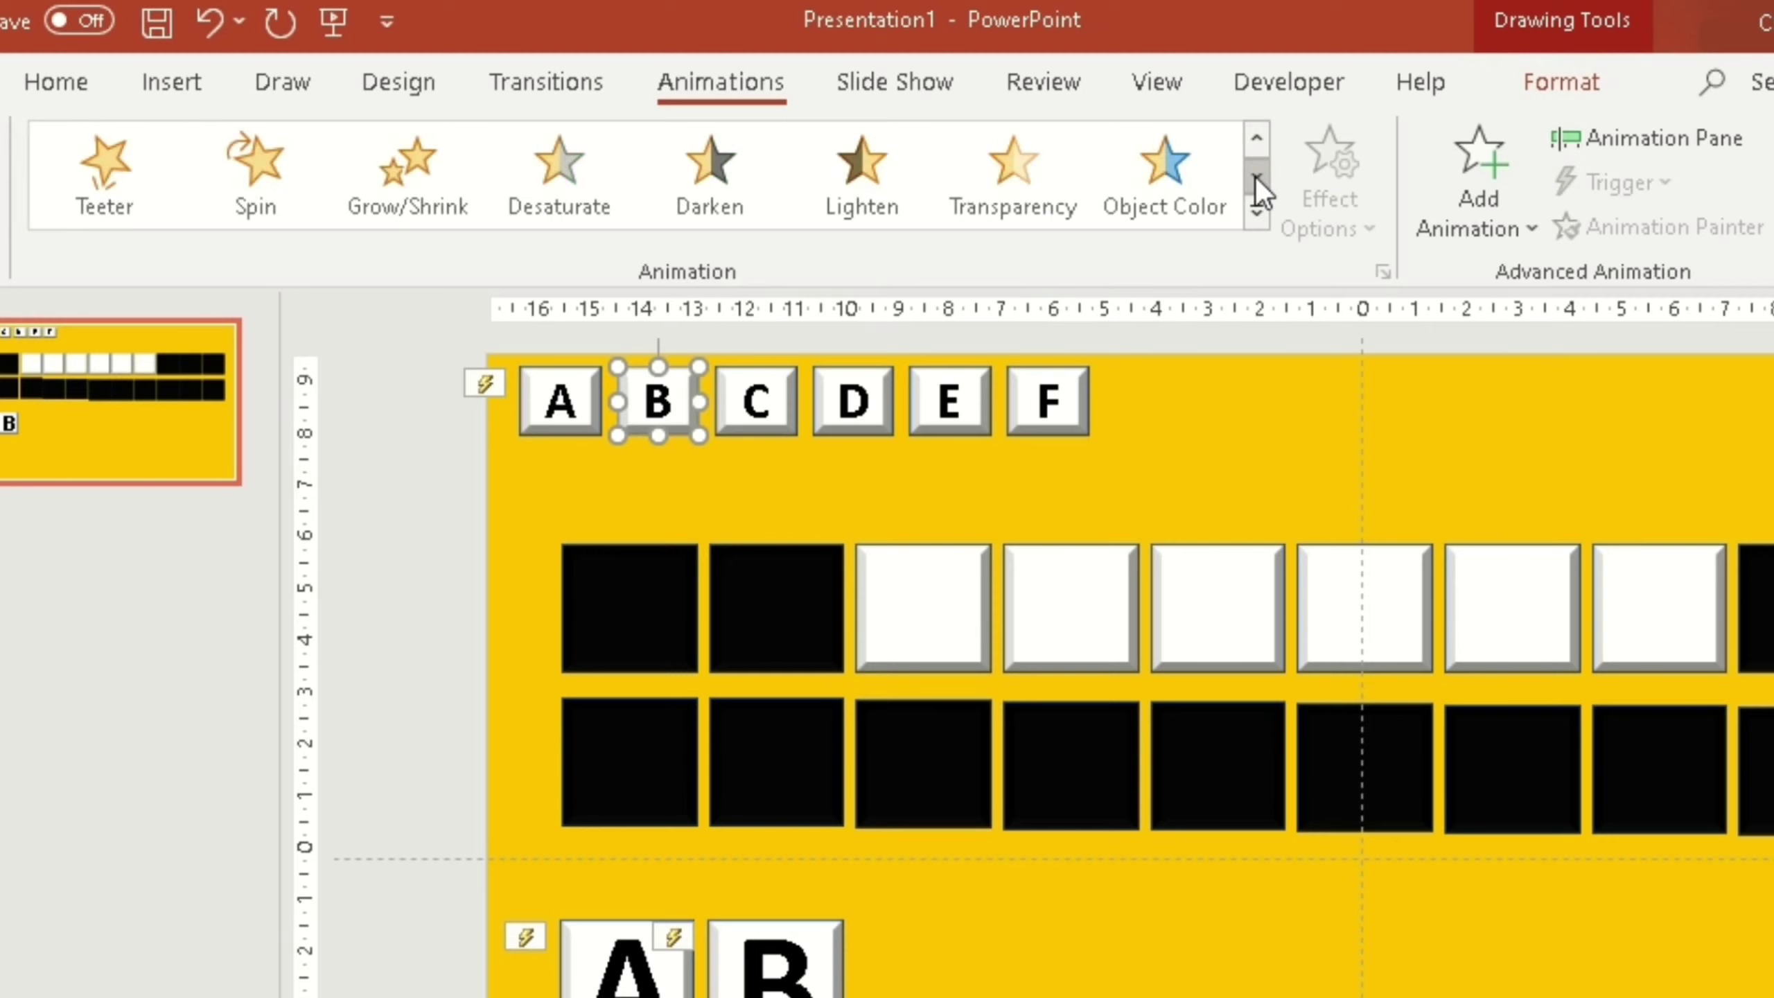
pyautogui.click(1256, 176)
pyautogui.click(1256, 176)
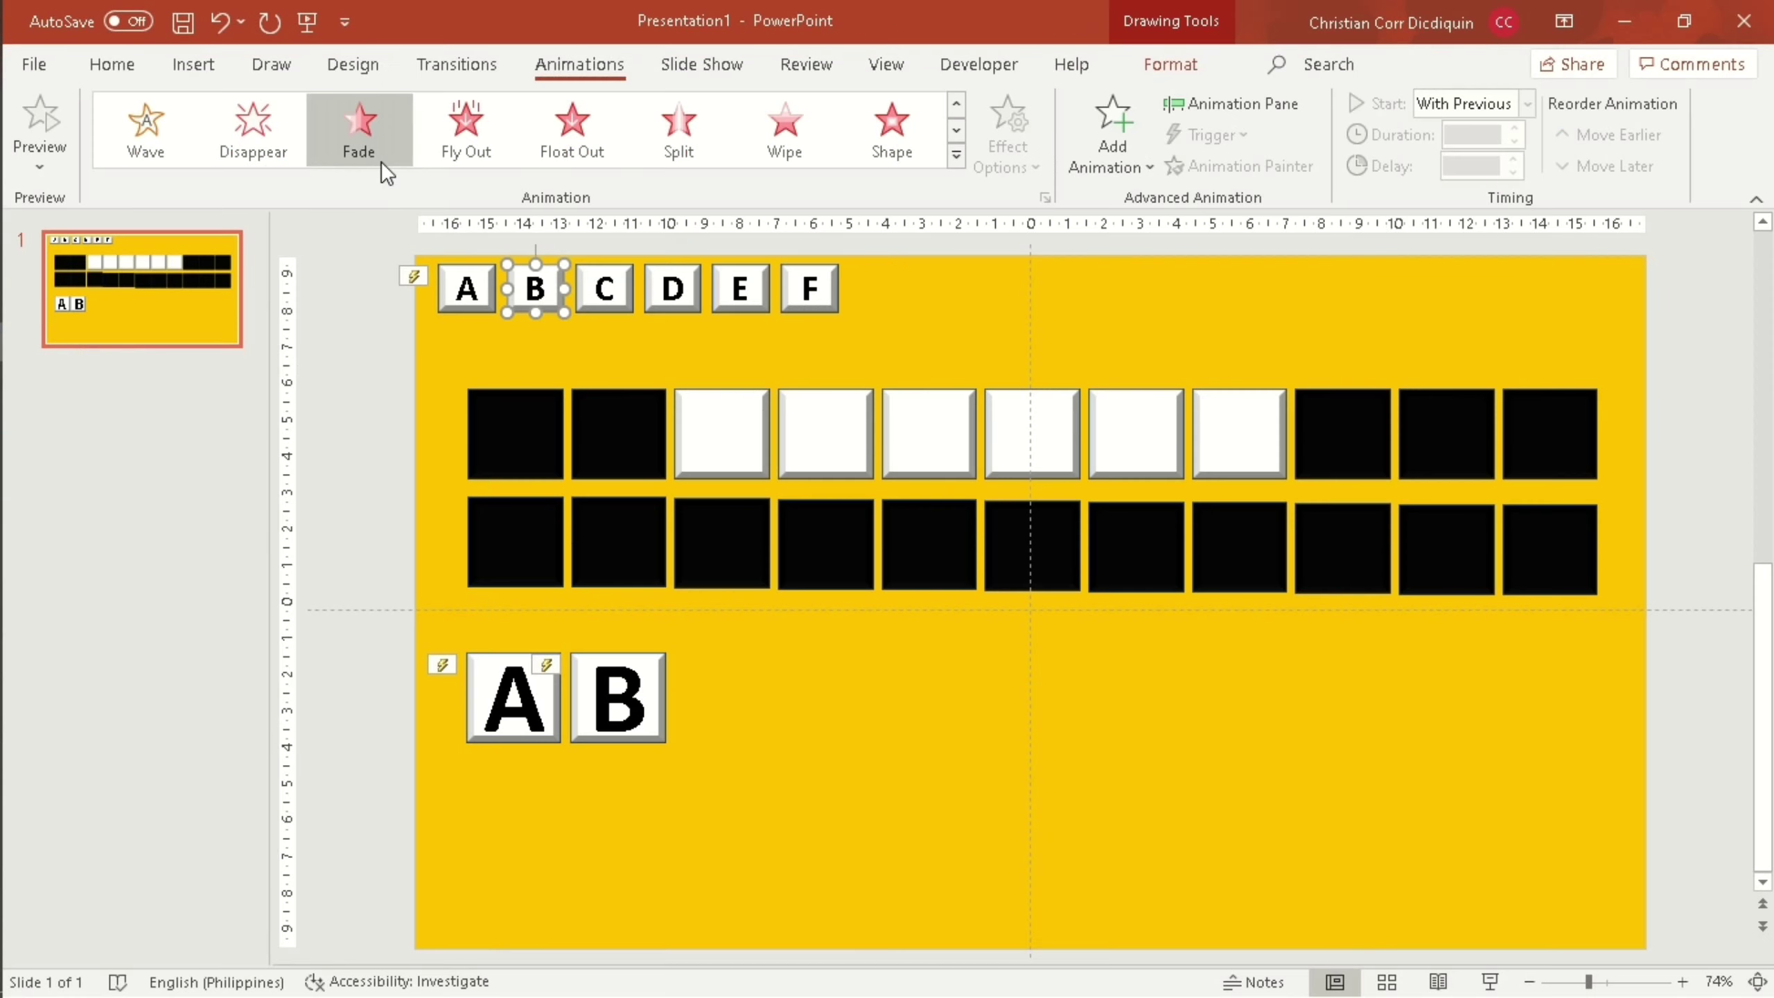
pyautogui.click(380, 160)
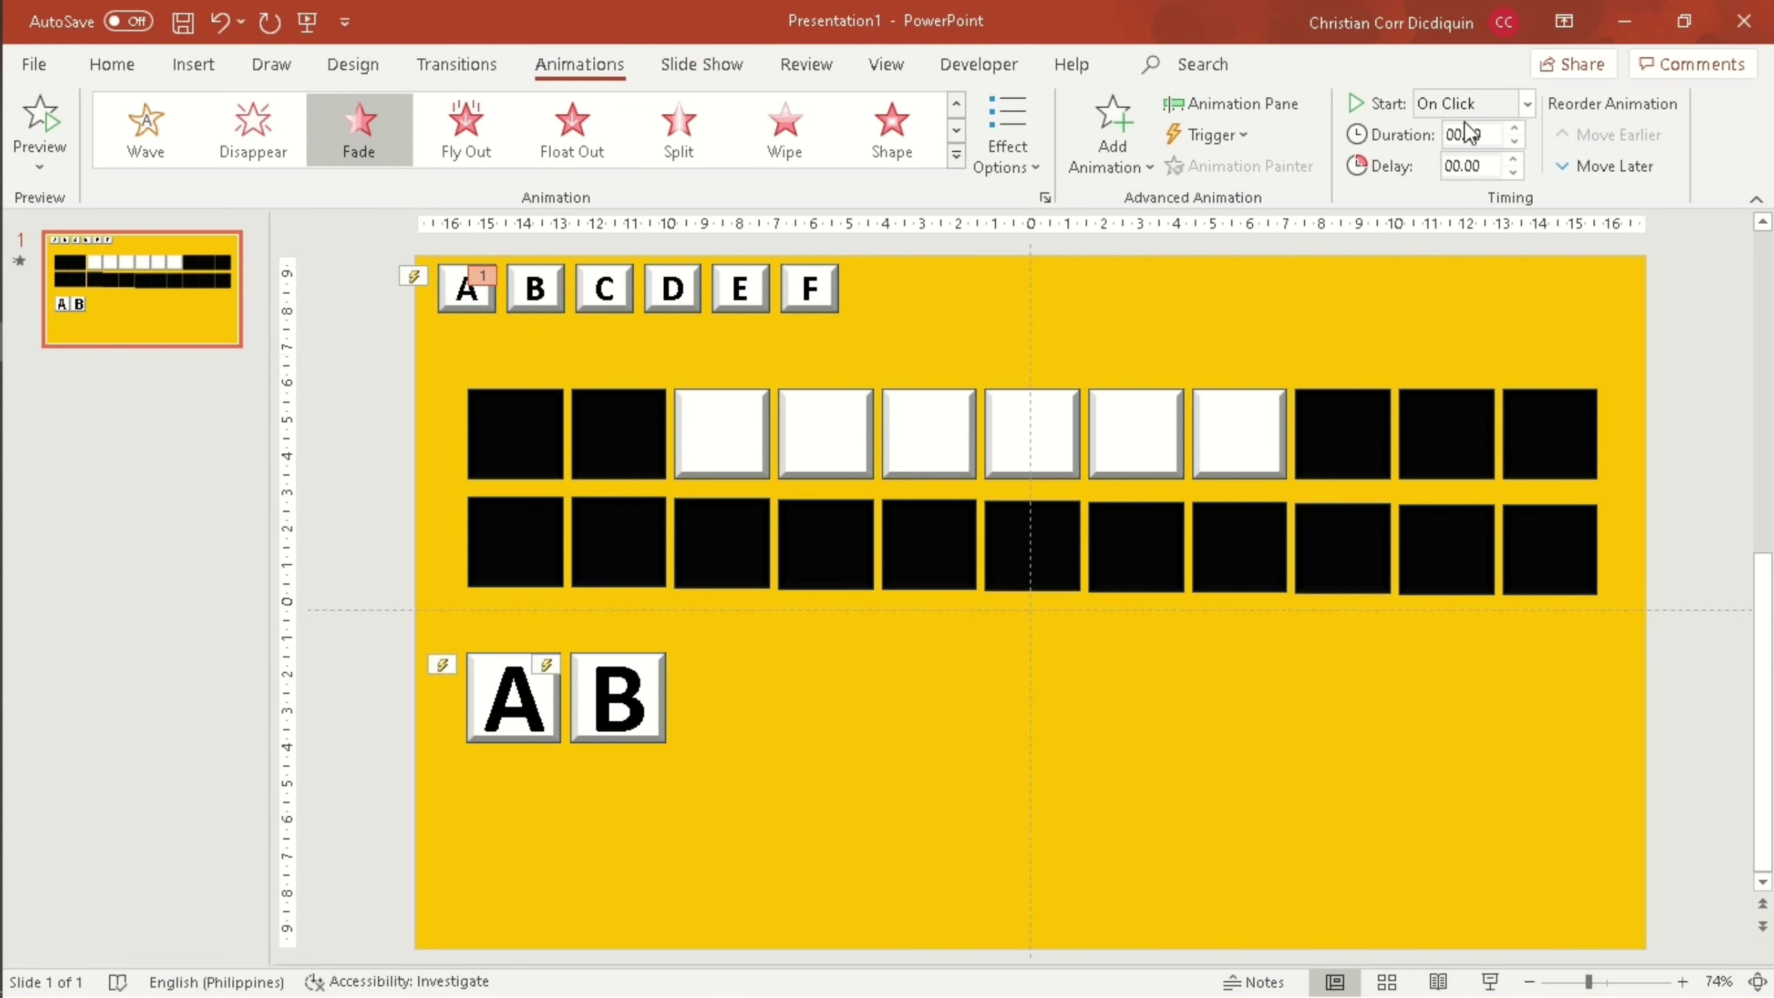
pyautogui.click(1526, 104)
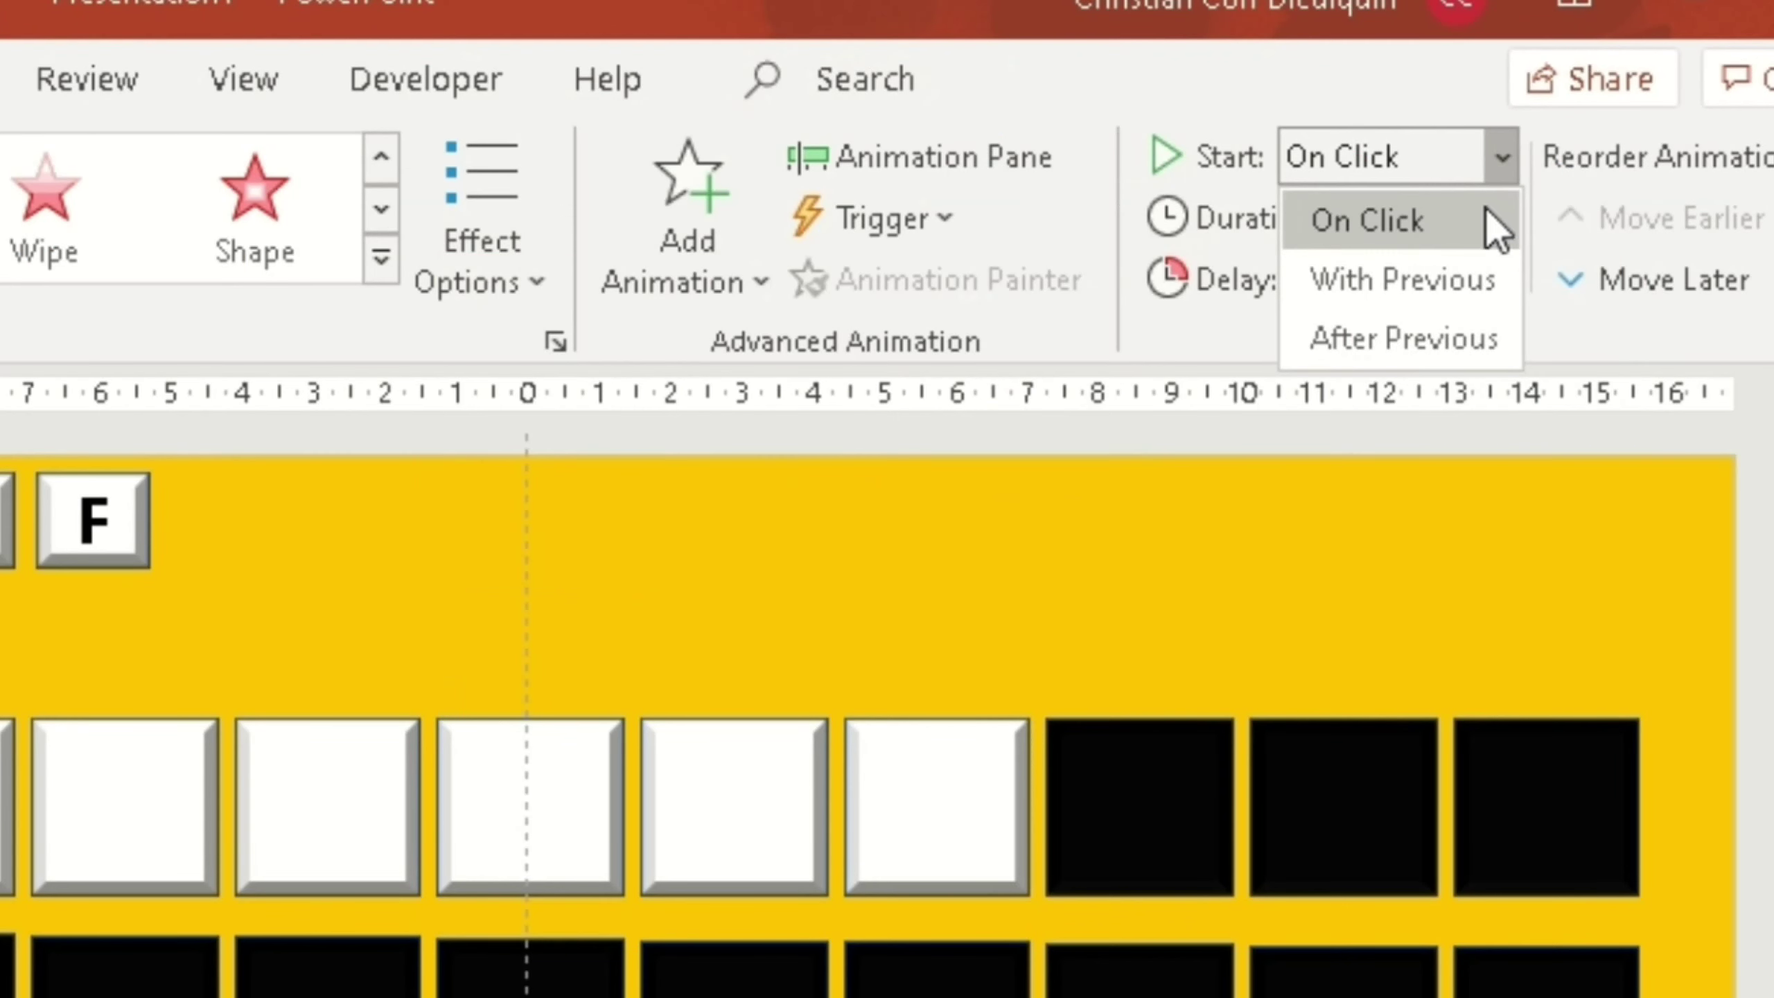
pyautogui.click(1484, 306)
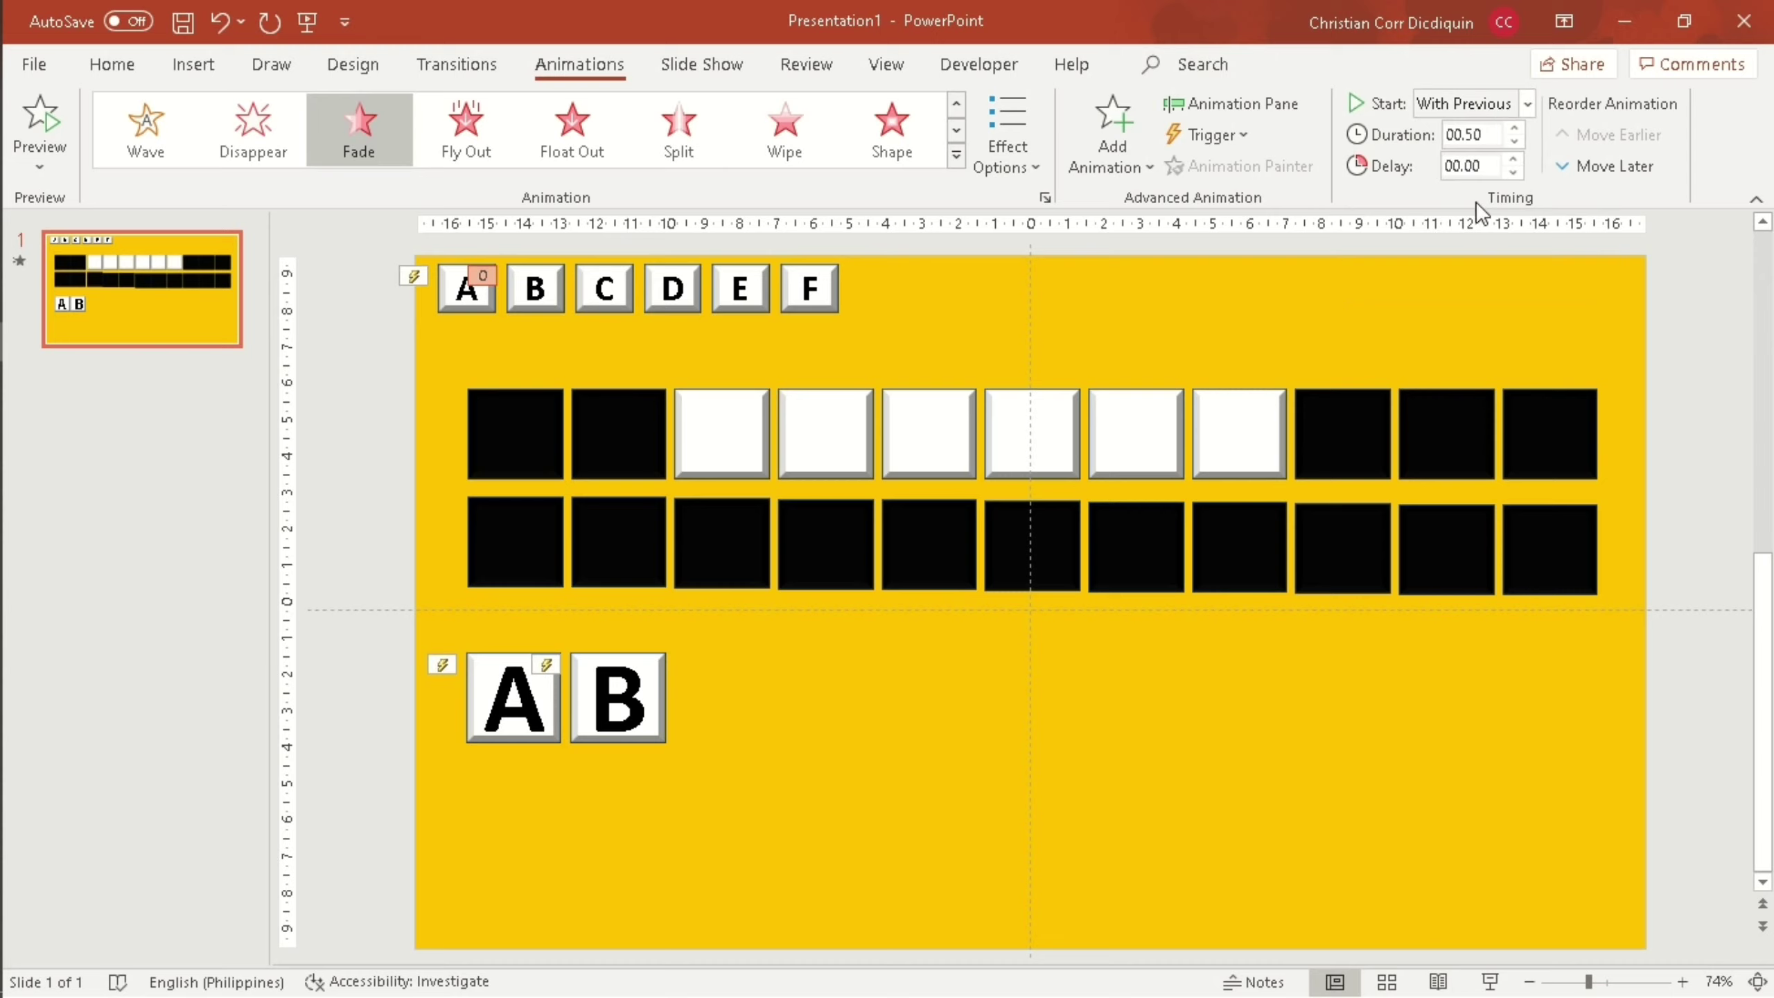
pyautogui.click(1215, 140)
pyautogui.moveTo(1156, 248)
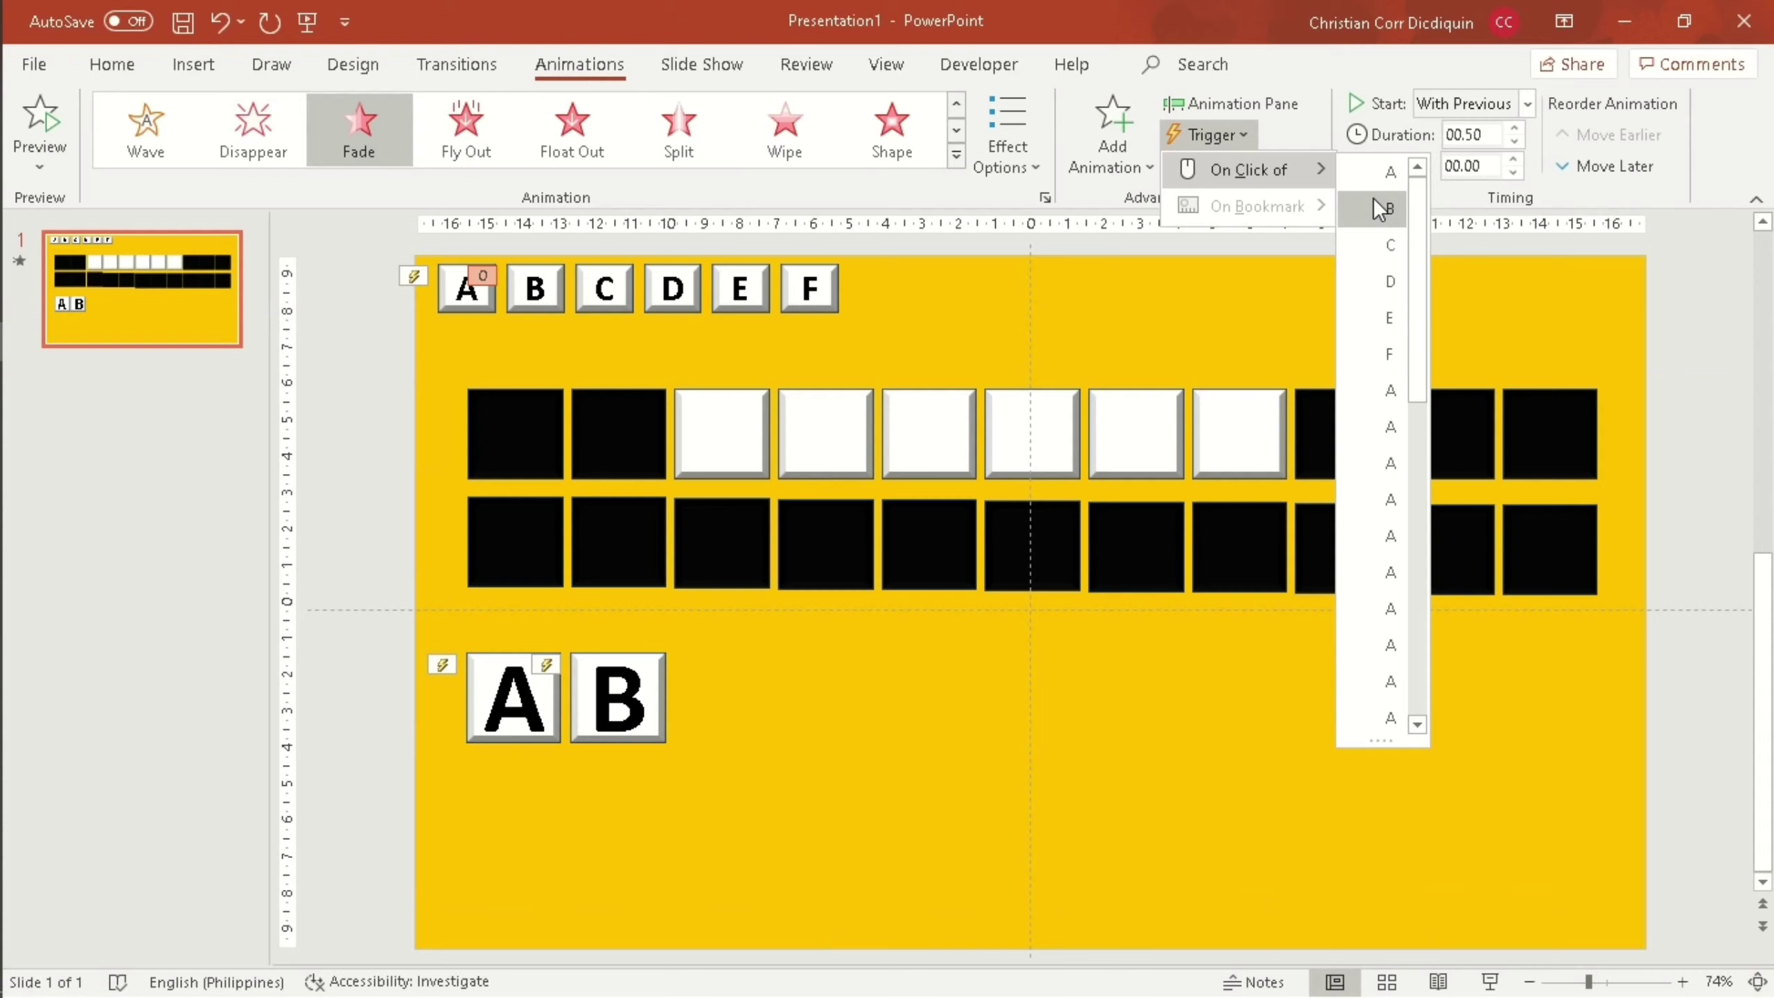
pyautogui.click(1352, 307)
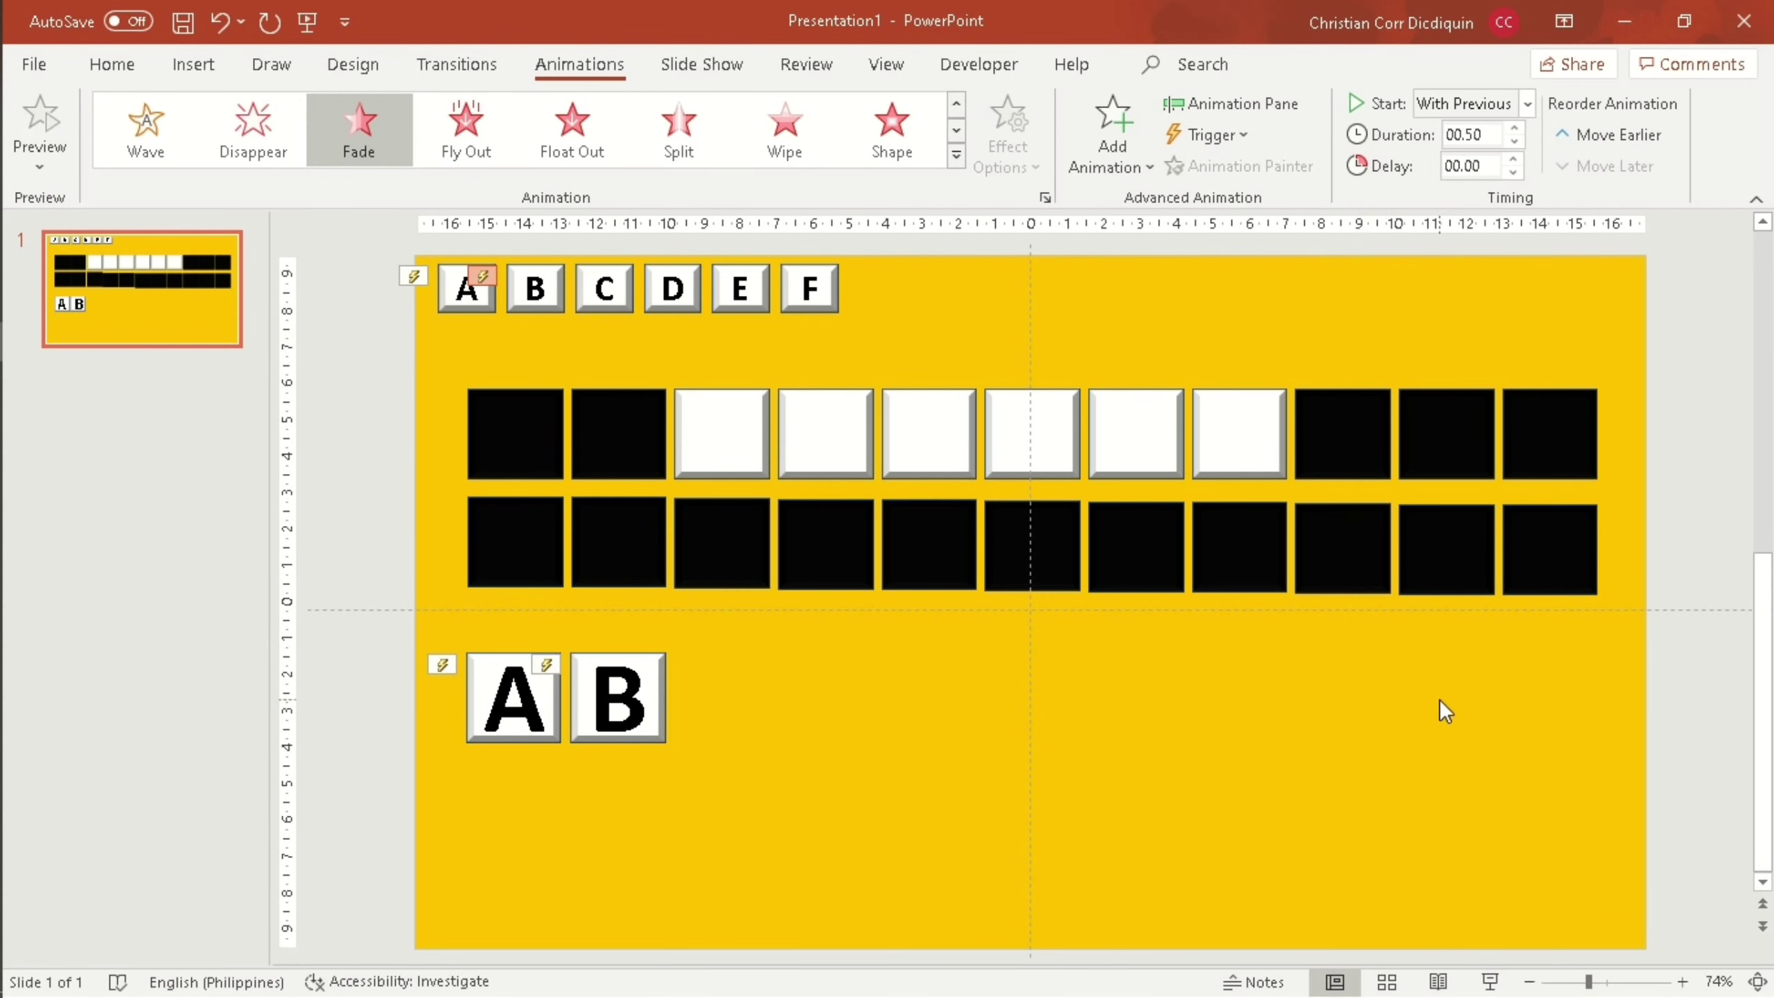
# Run the slide show, click A then B to confirm both behave alike, then exit.
pyautogui.click(1495, 978)
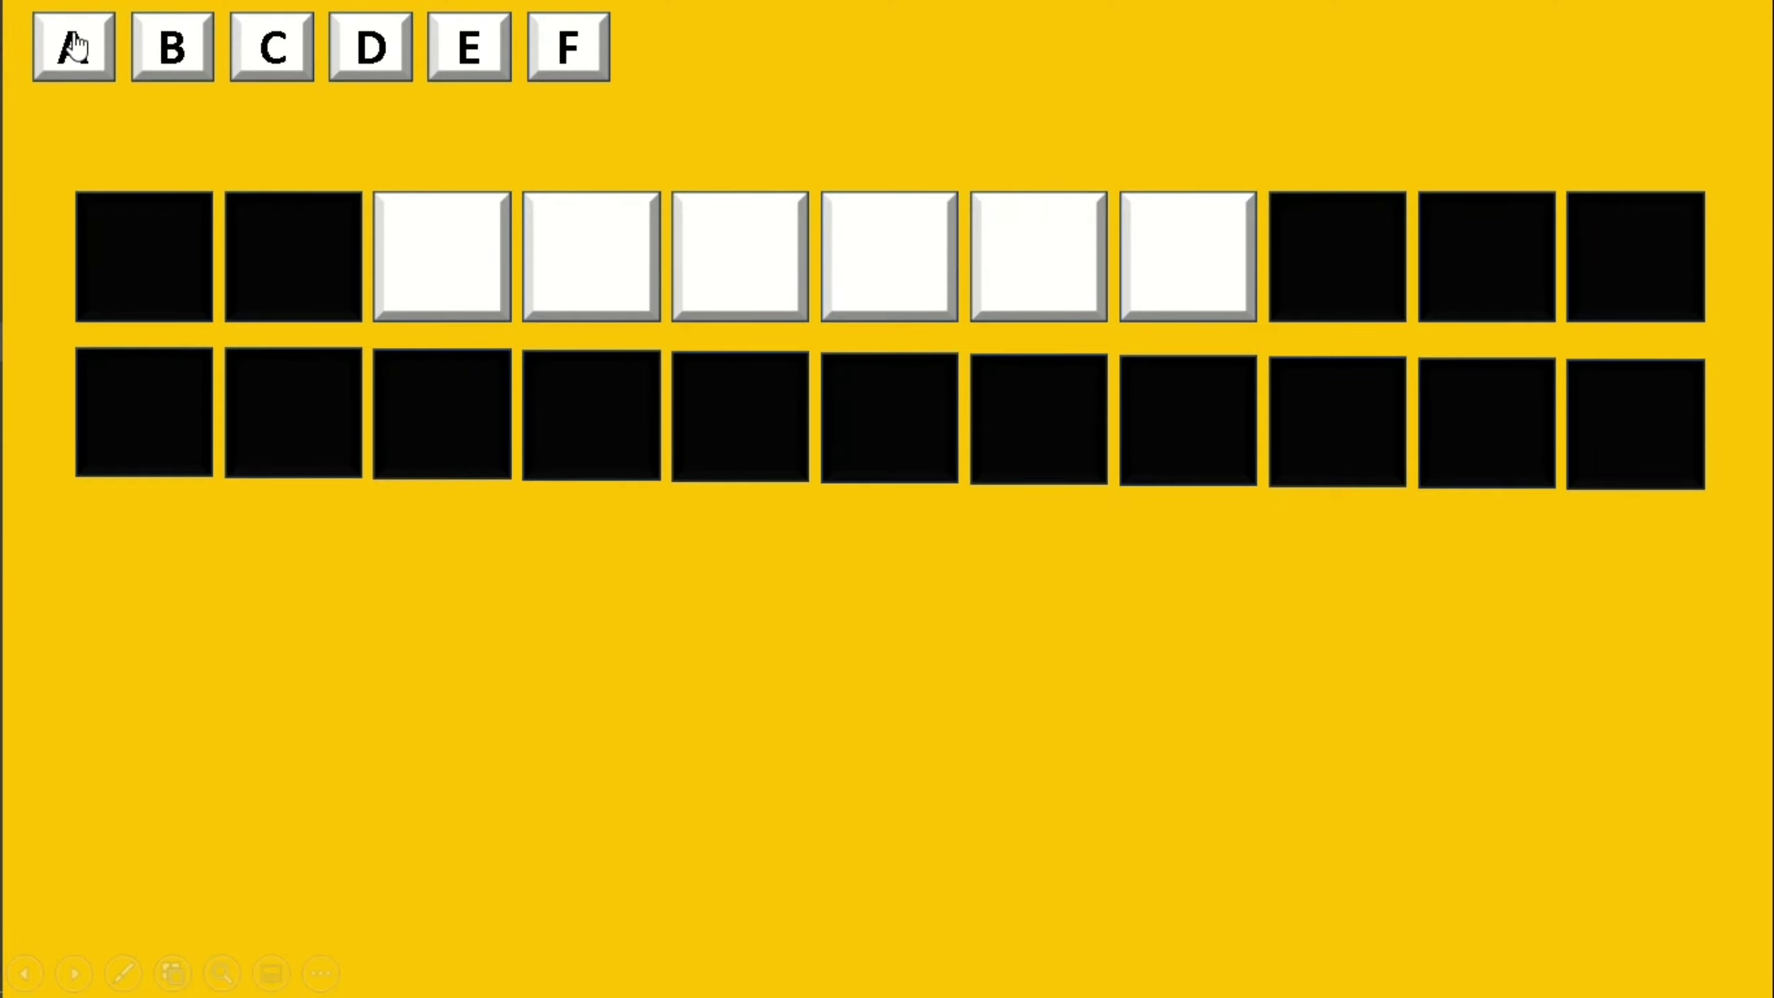
pyautogui.click(75, 45)
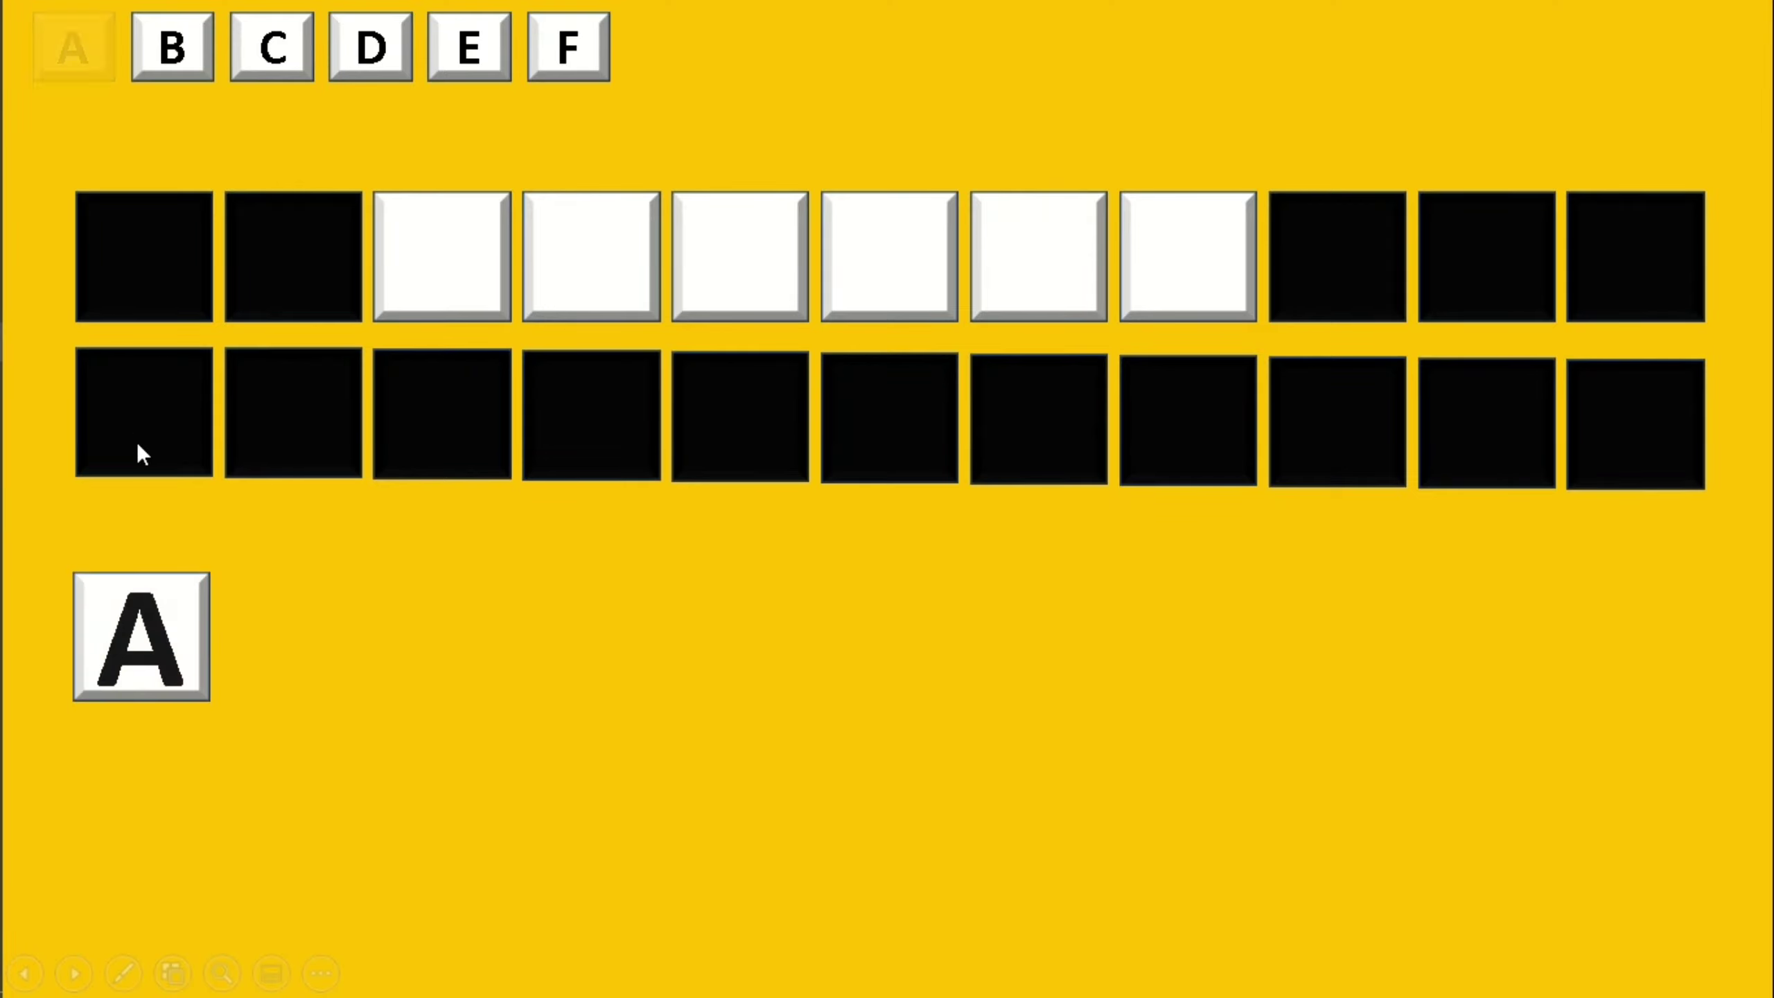
pyautogui.click(155, 54)
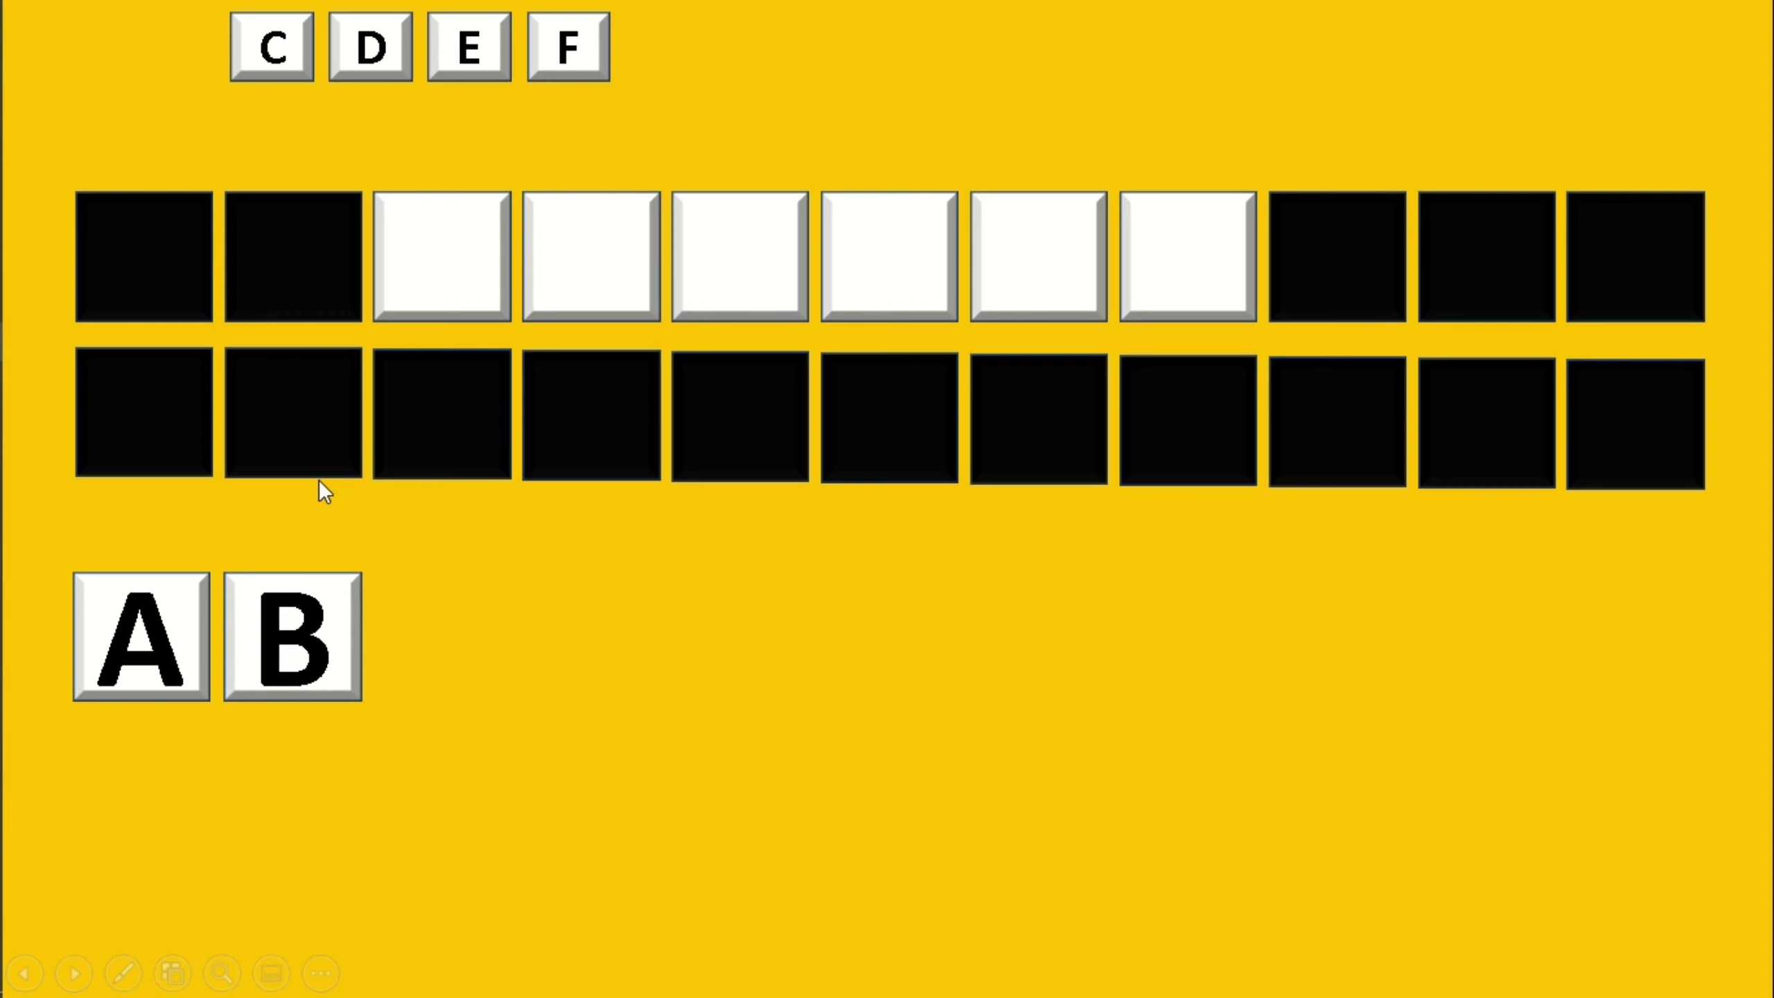
pyautogui.press('Escape')
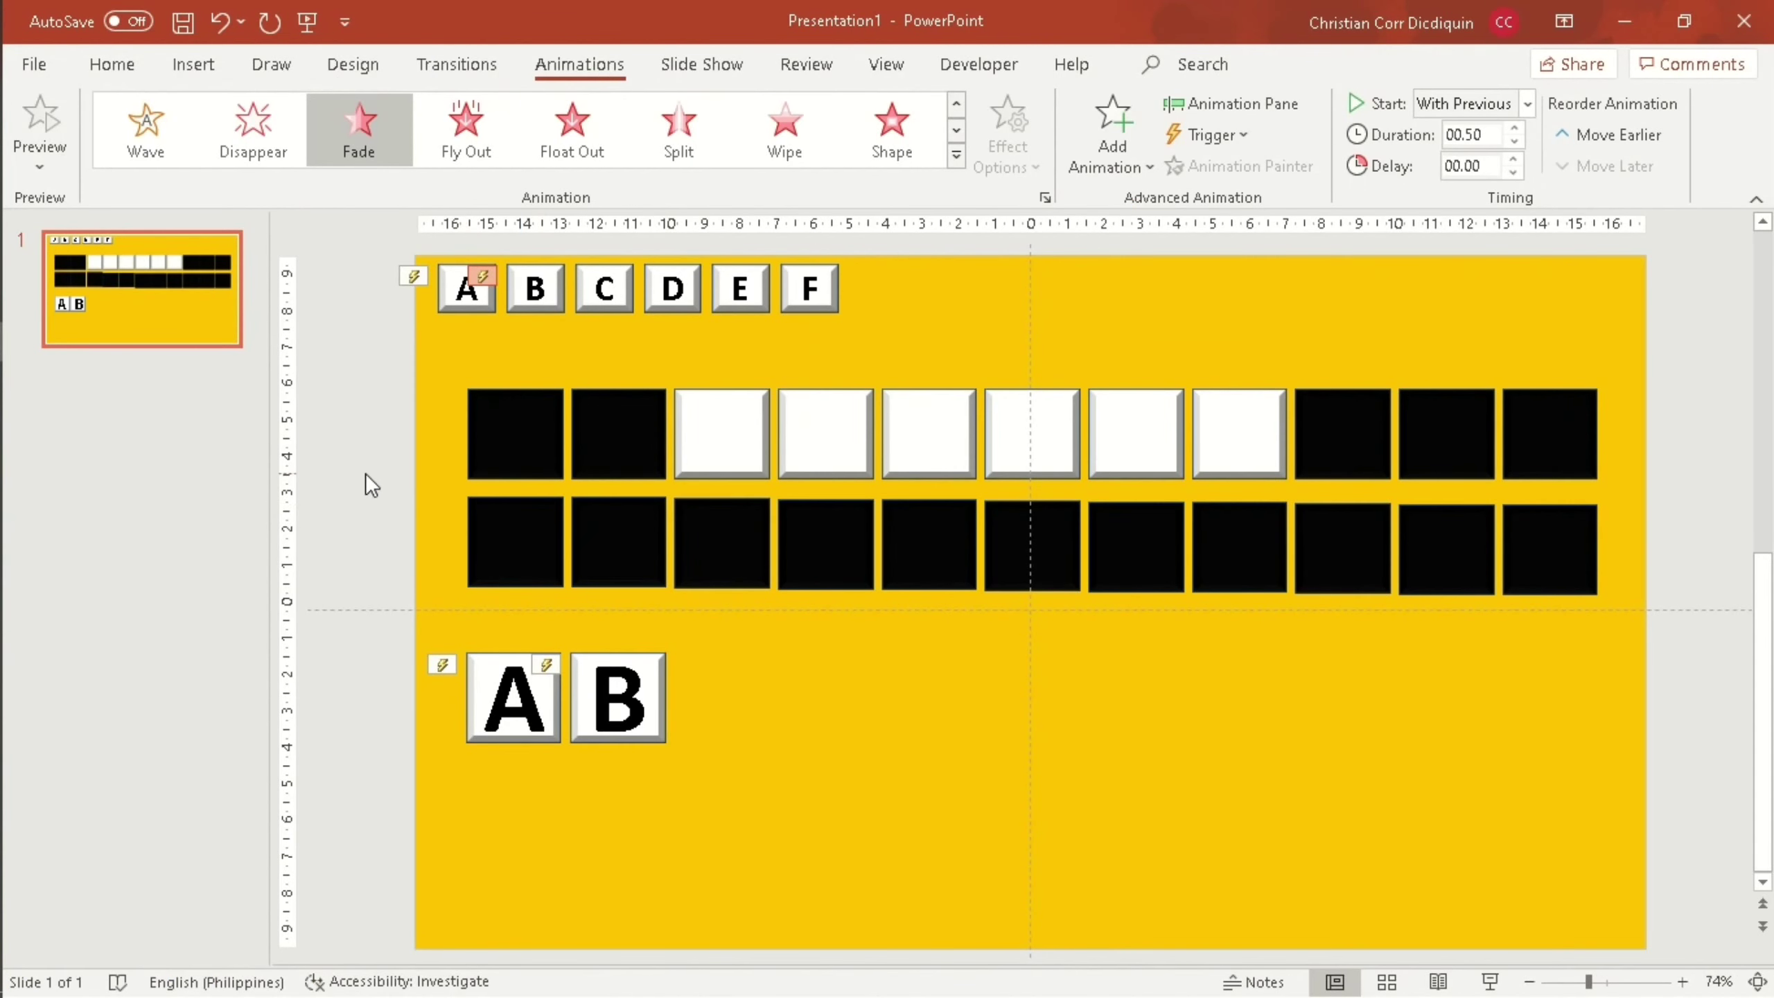
# Give the top C button a Fade exit animation triggered by clicking the C button.
pyautogui.click(366, 473)
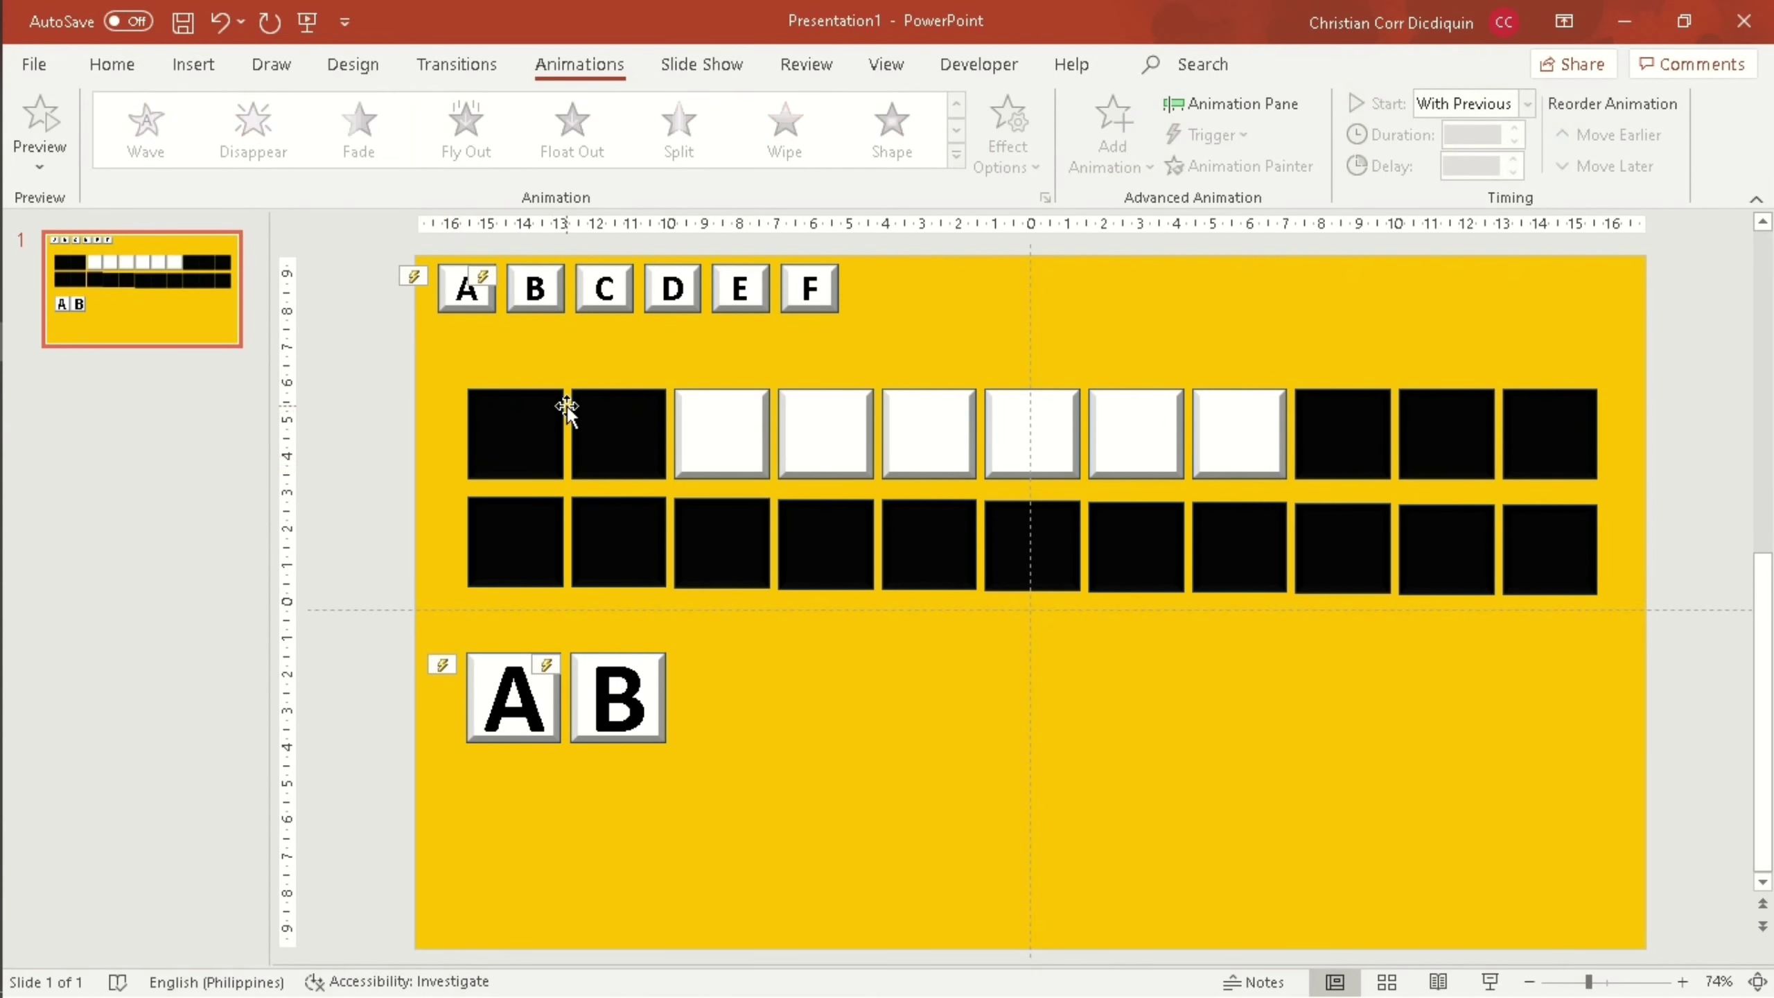
pyautogui.click(618, 308)
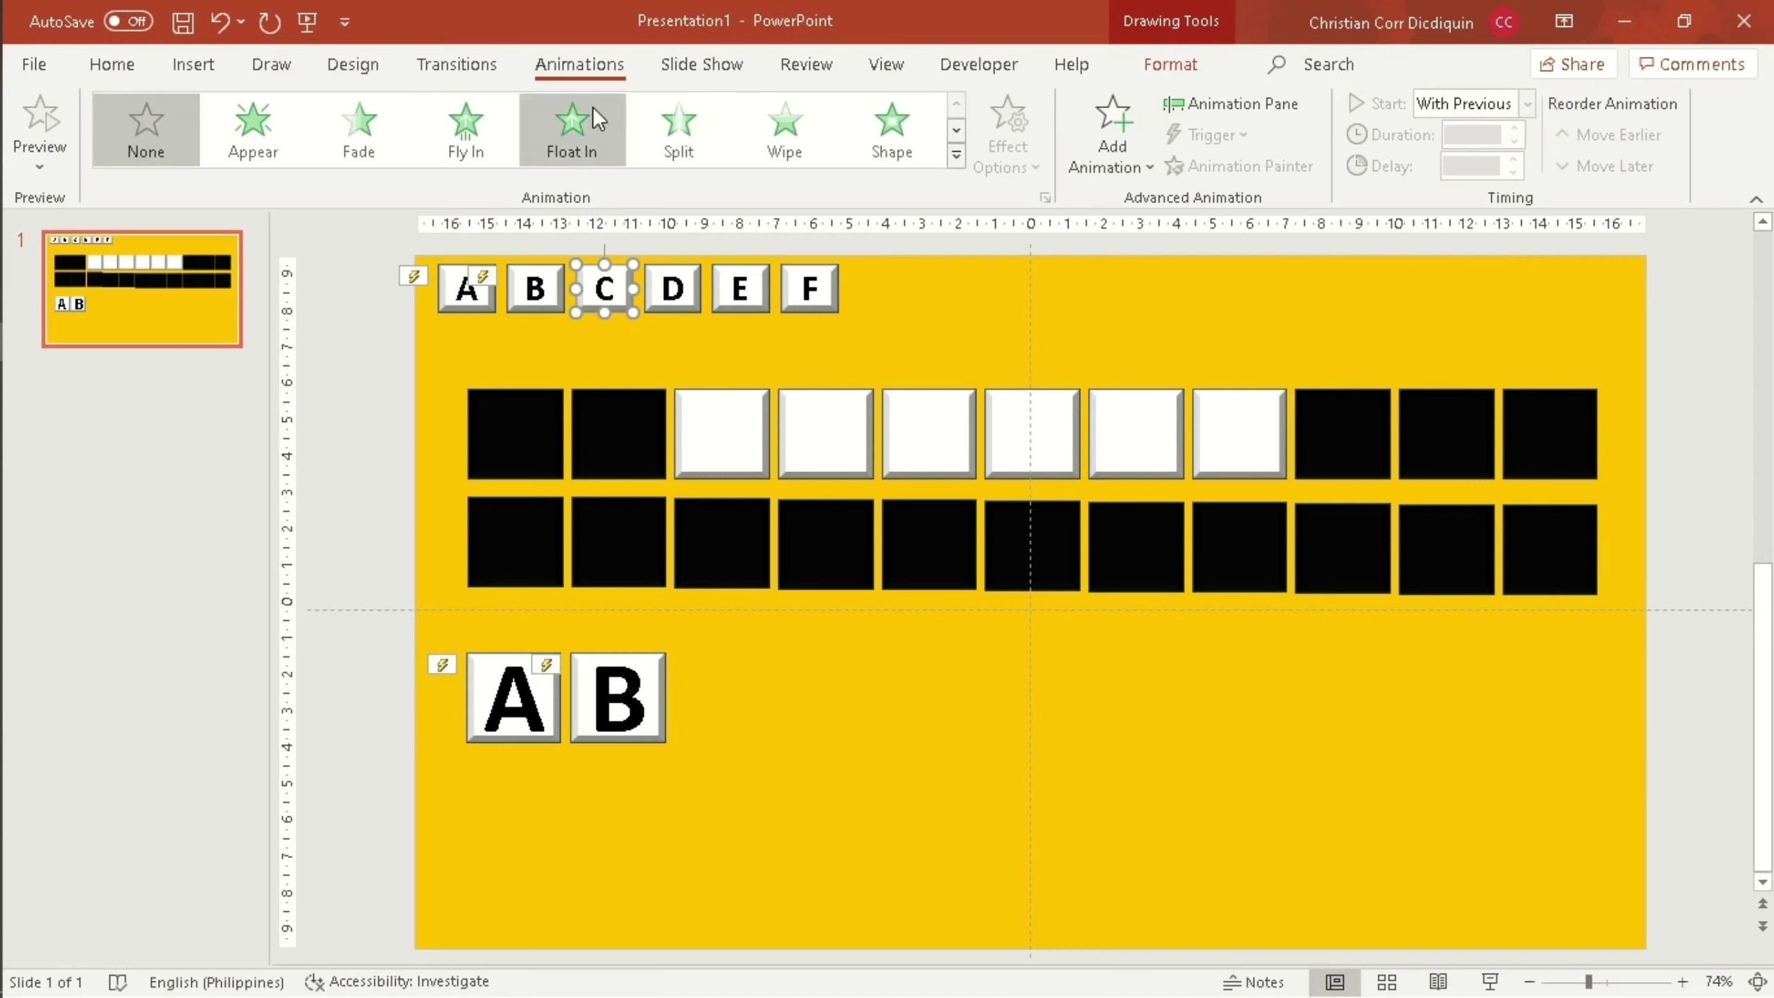
pyautogui.click(957, 131)
pyautogui.click(957, 140)
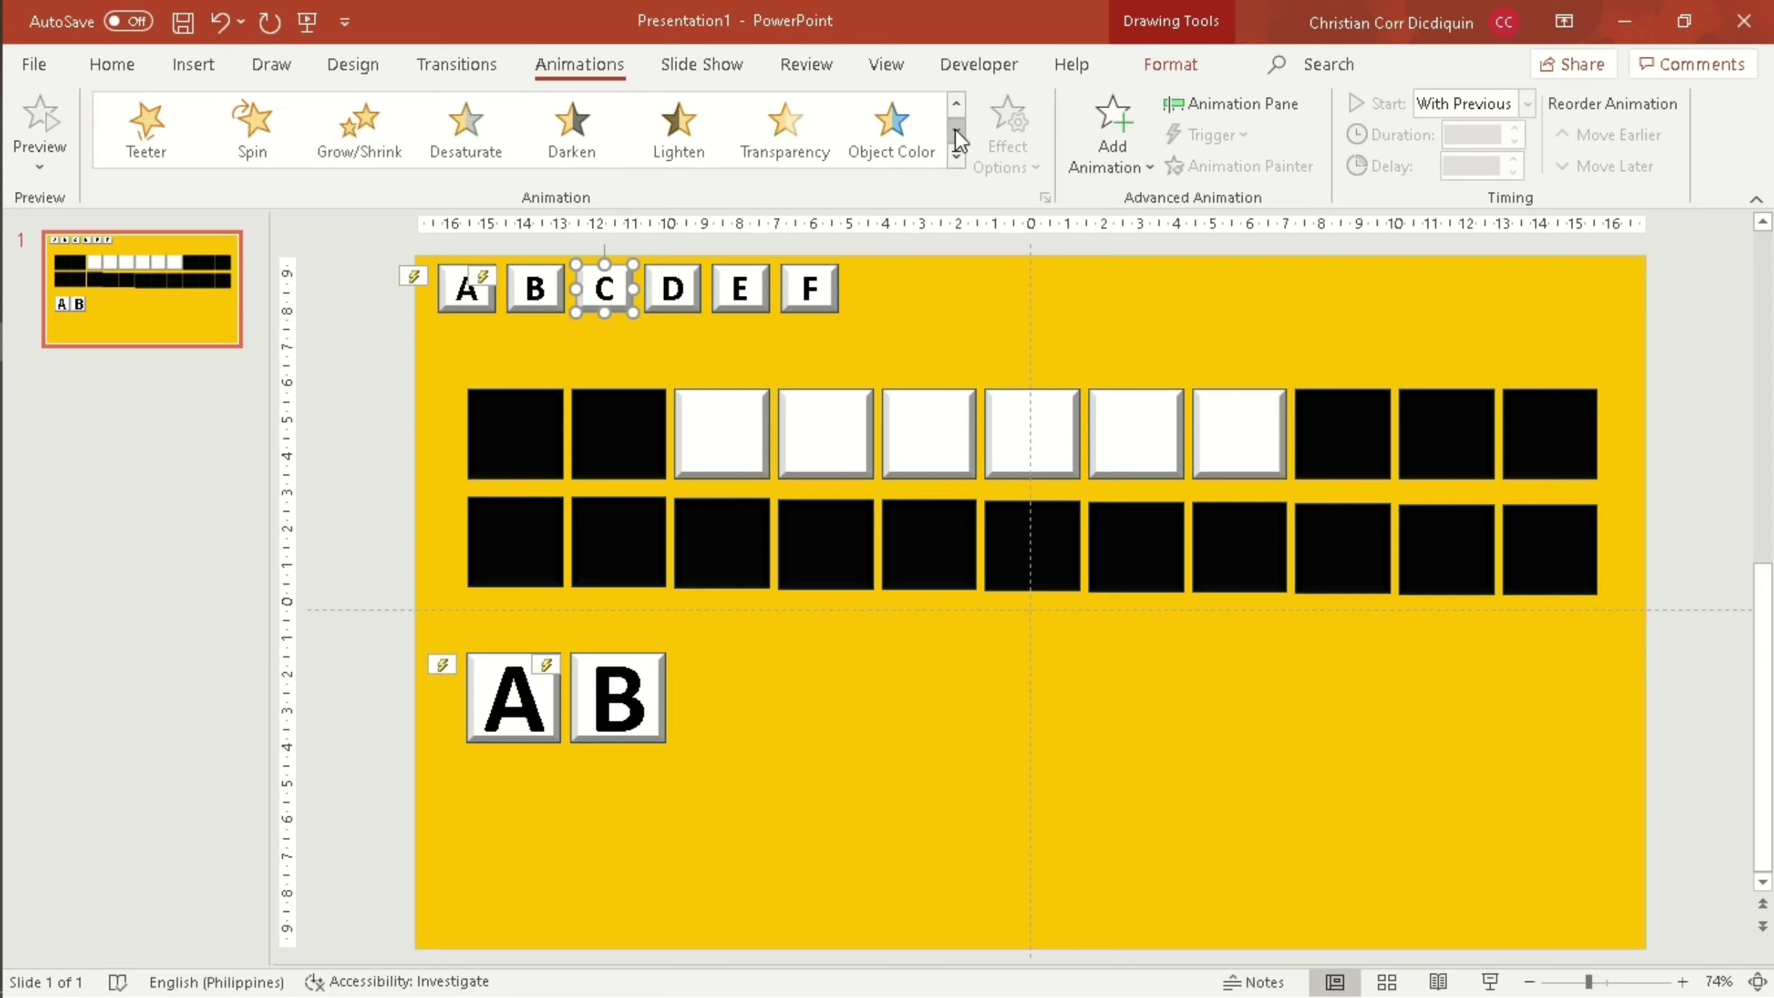
pyautogui.click(957, 133)
pyautogui.click(957, 137)
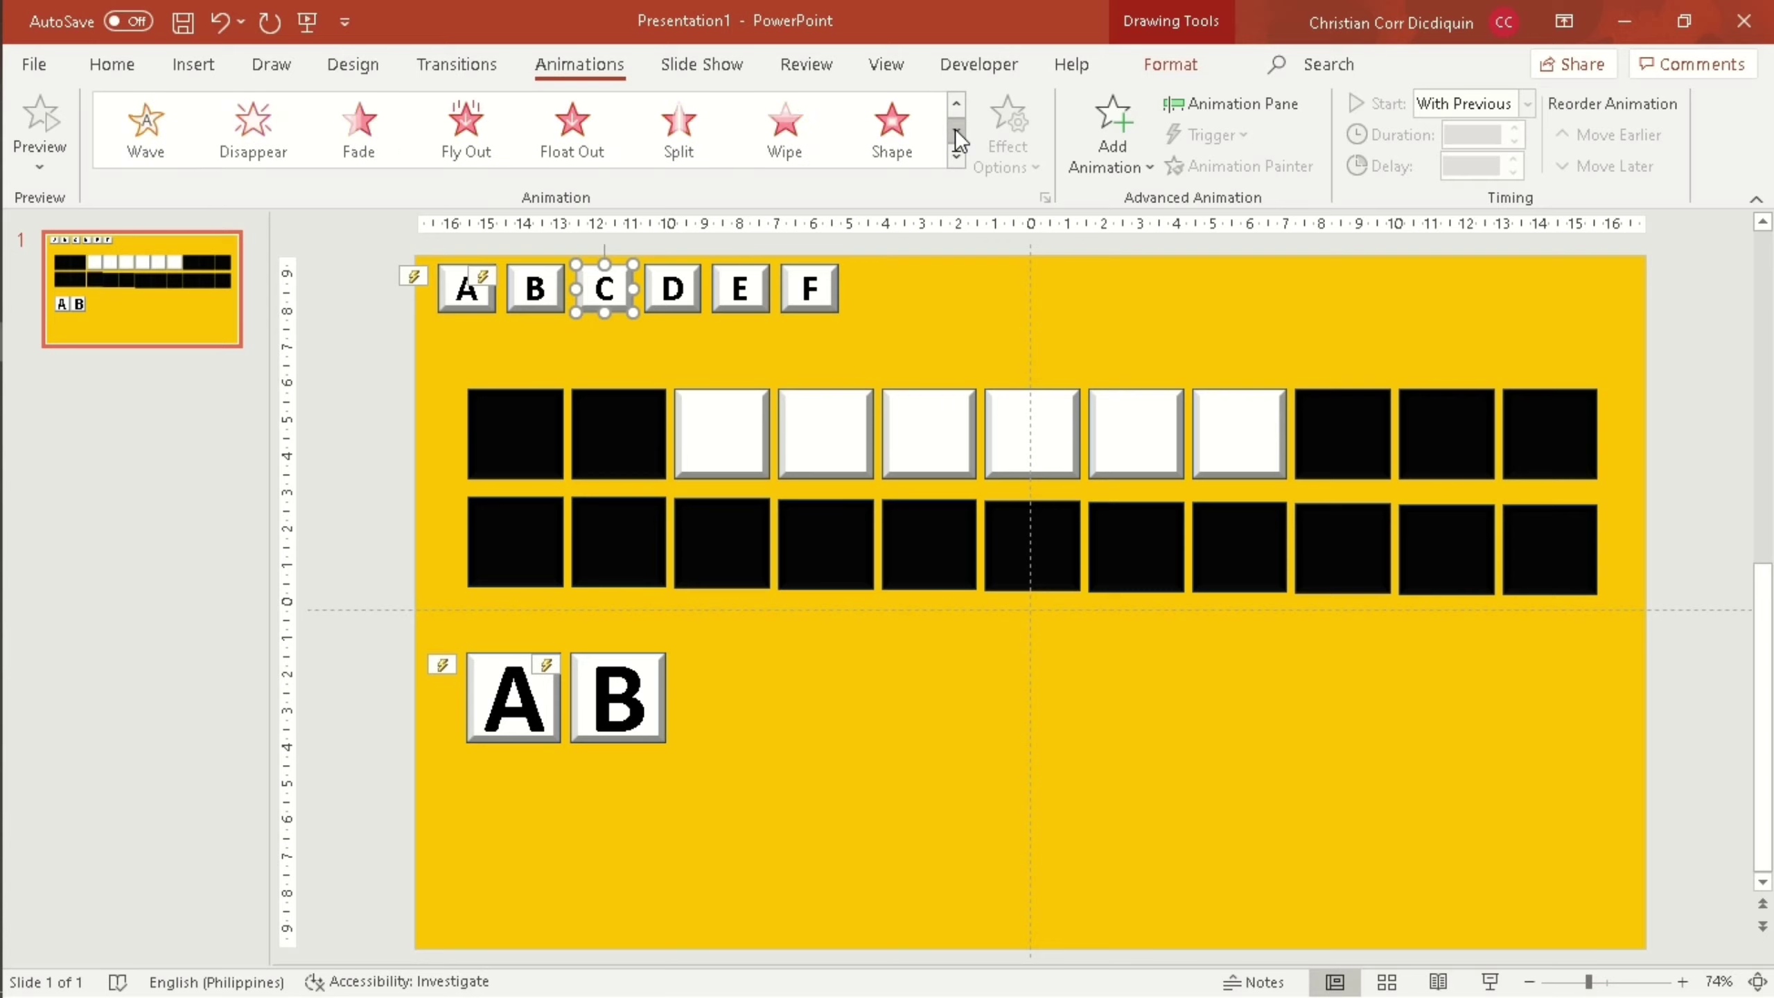
pyautogui.click(360, 130)
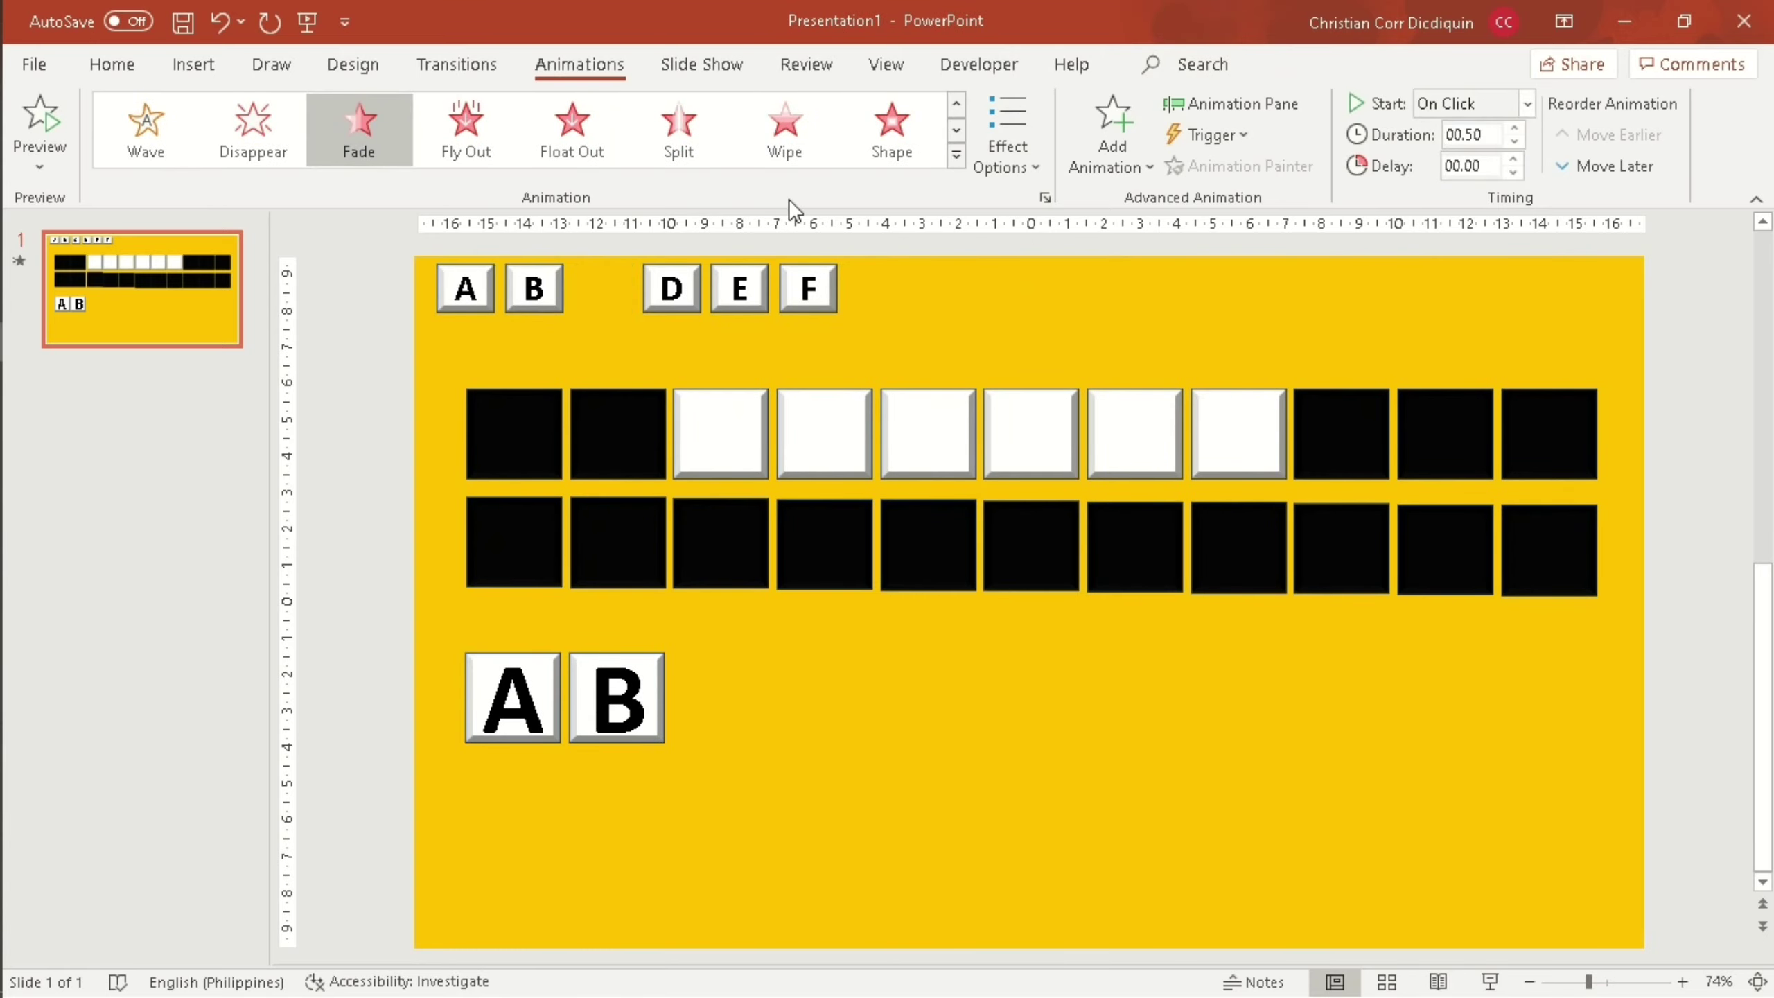
pyautogui.click(1234, 140)
pyautogui.moveTo(1247, 169)
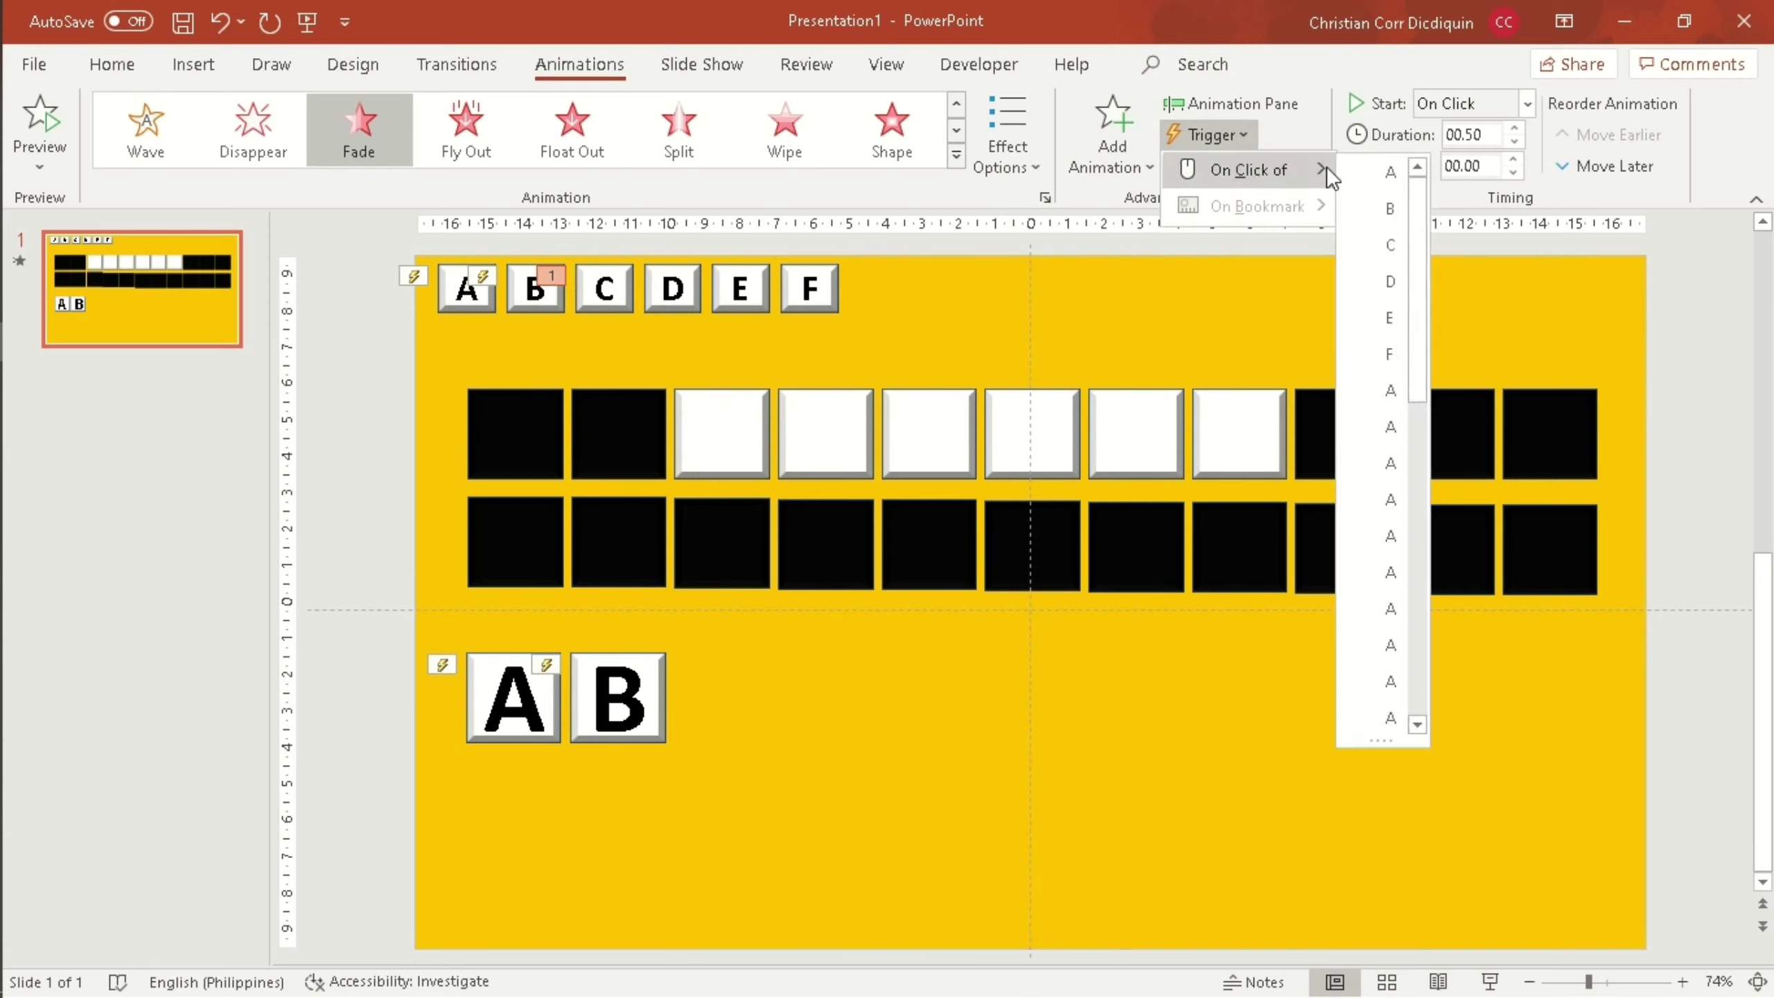
pyautogui.click(1386, 238)
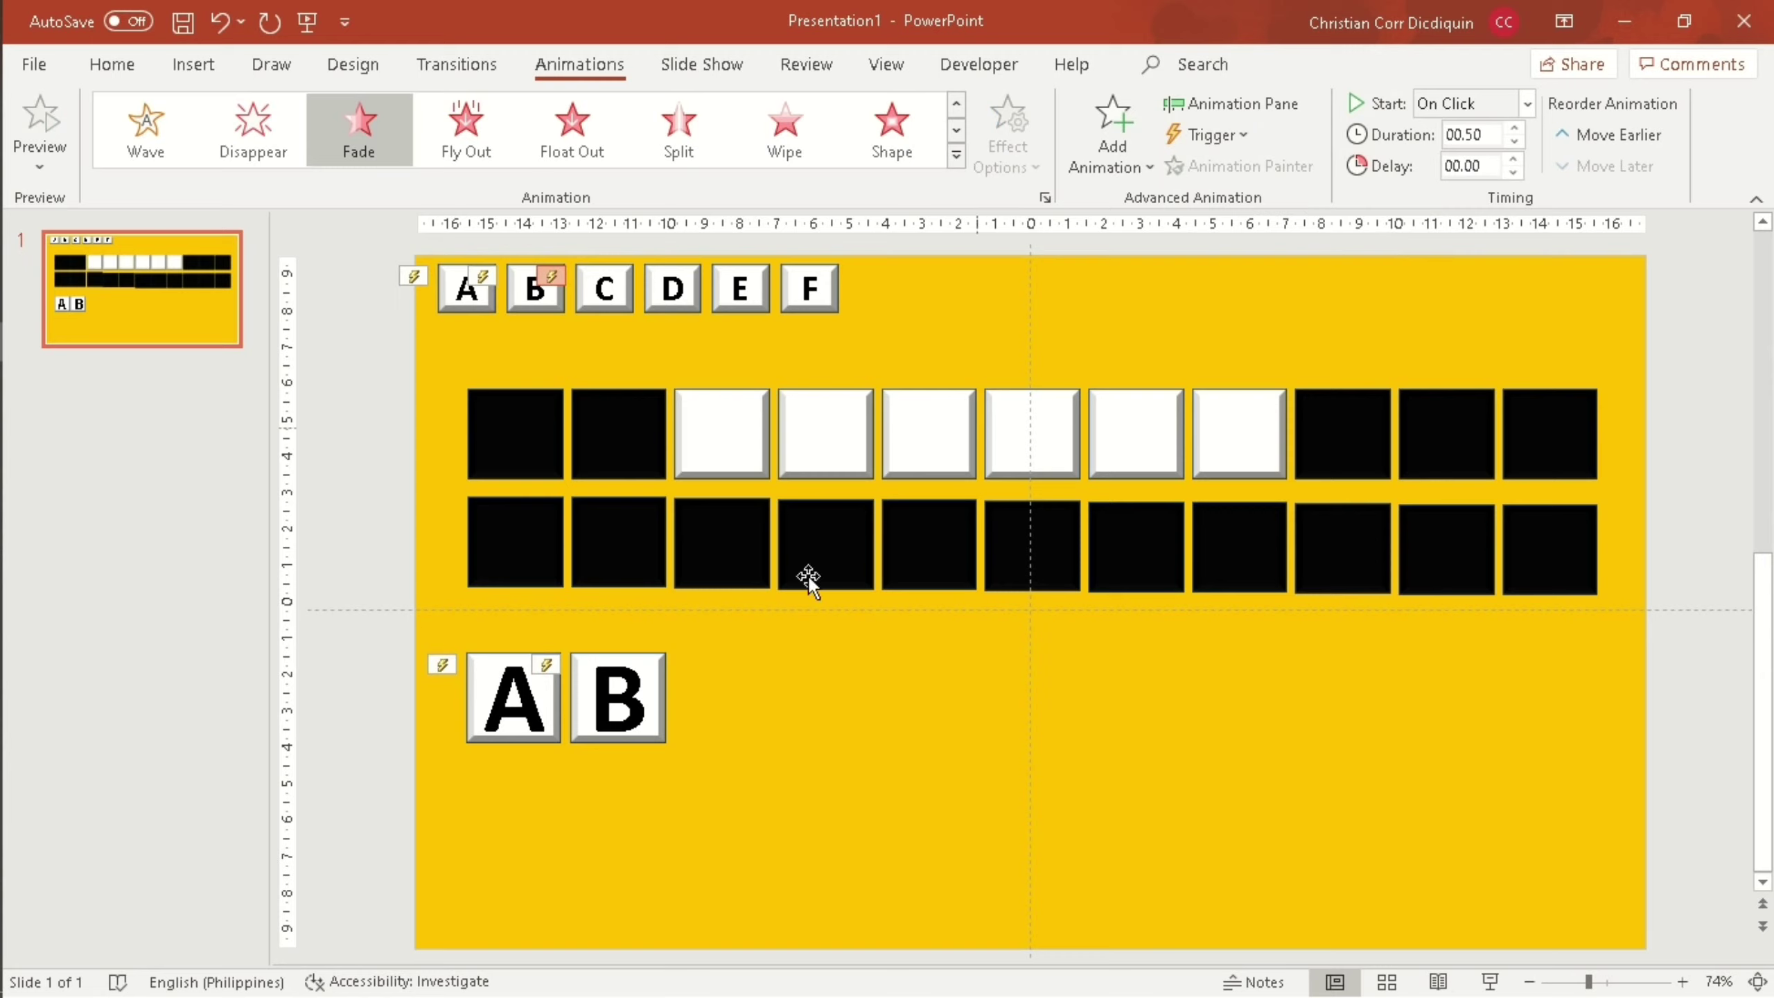
# Duplicate the lower B tile to its right and change the copy's letter to C.
pyautogui.click(652, 729)
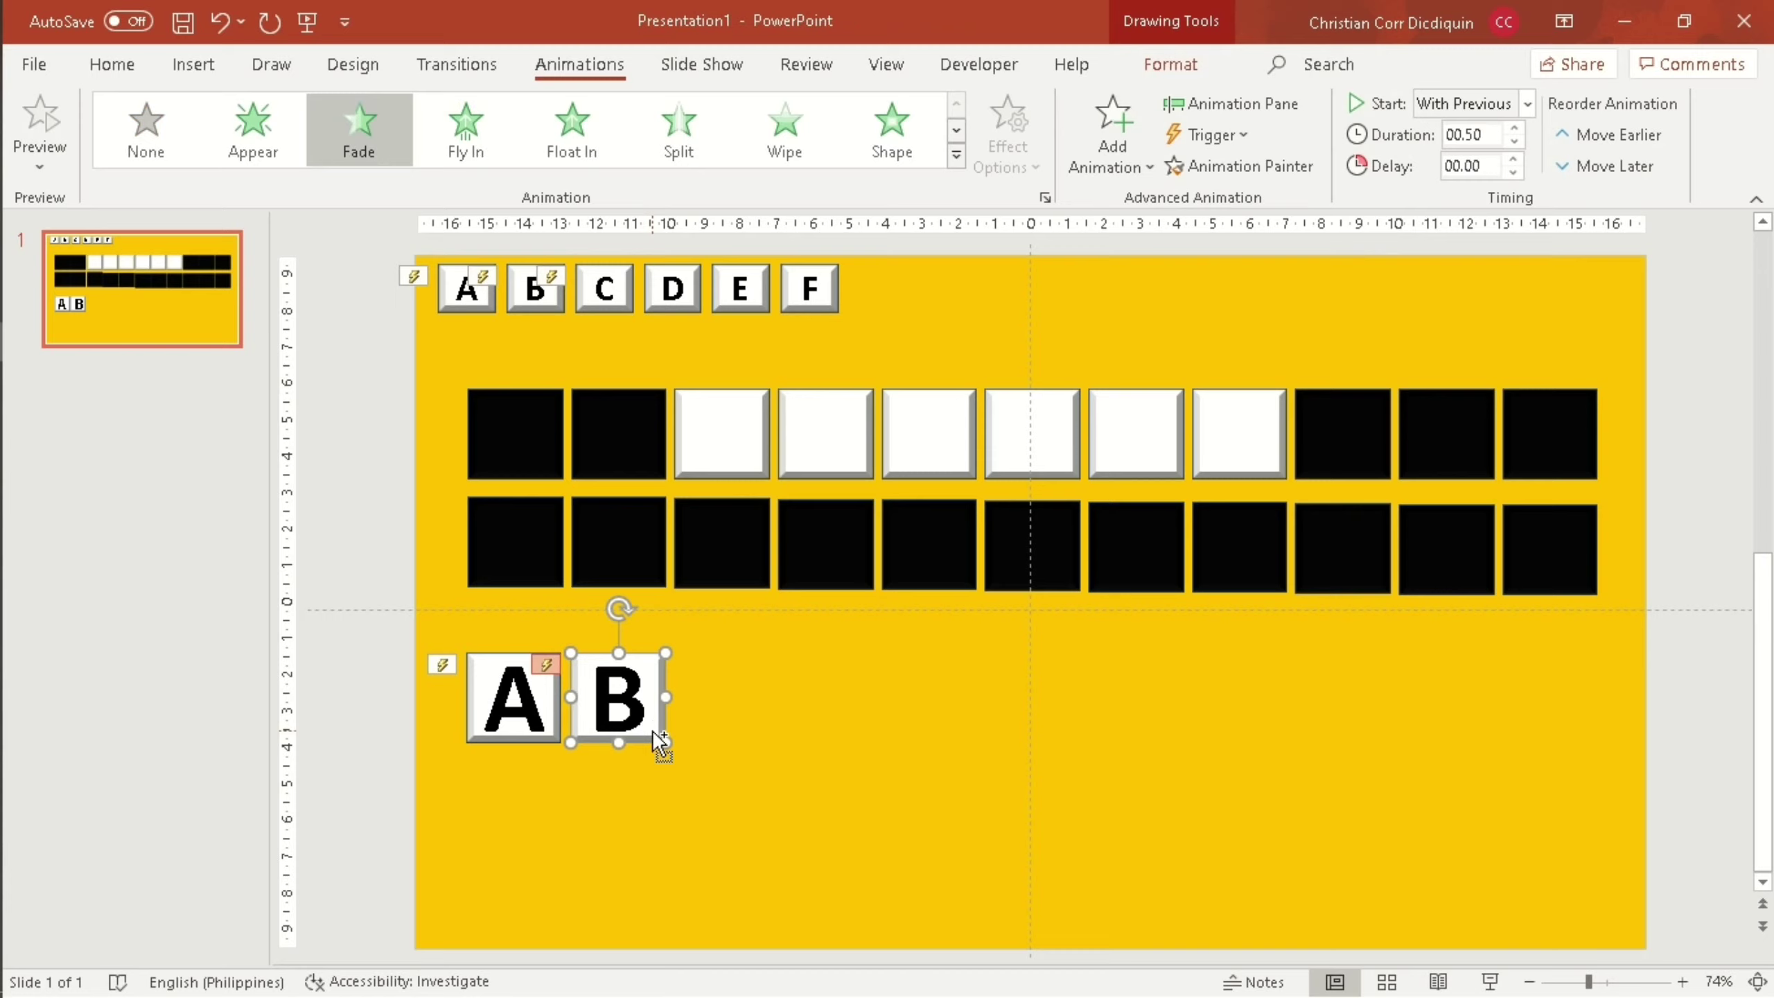
pyautogui.moveTo(655, 733); pyautogui.dragTo(757, 727)
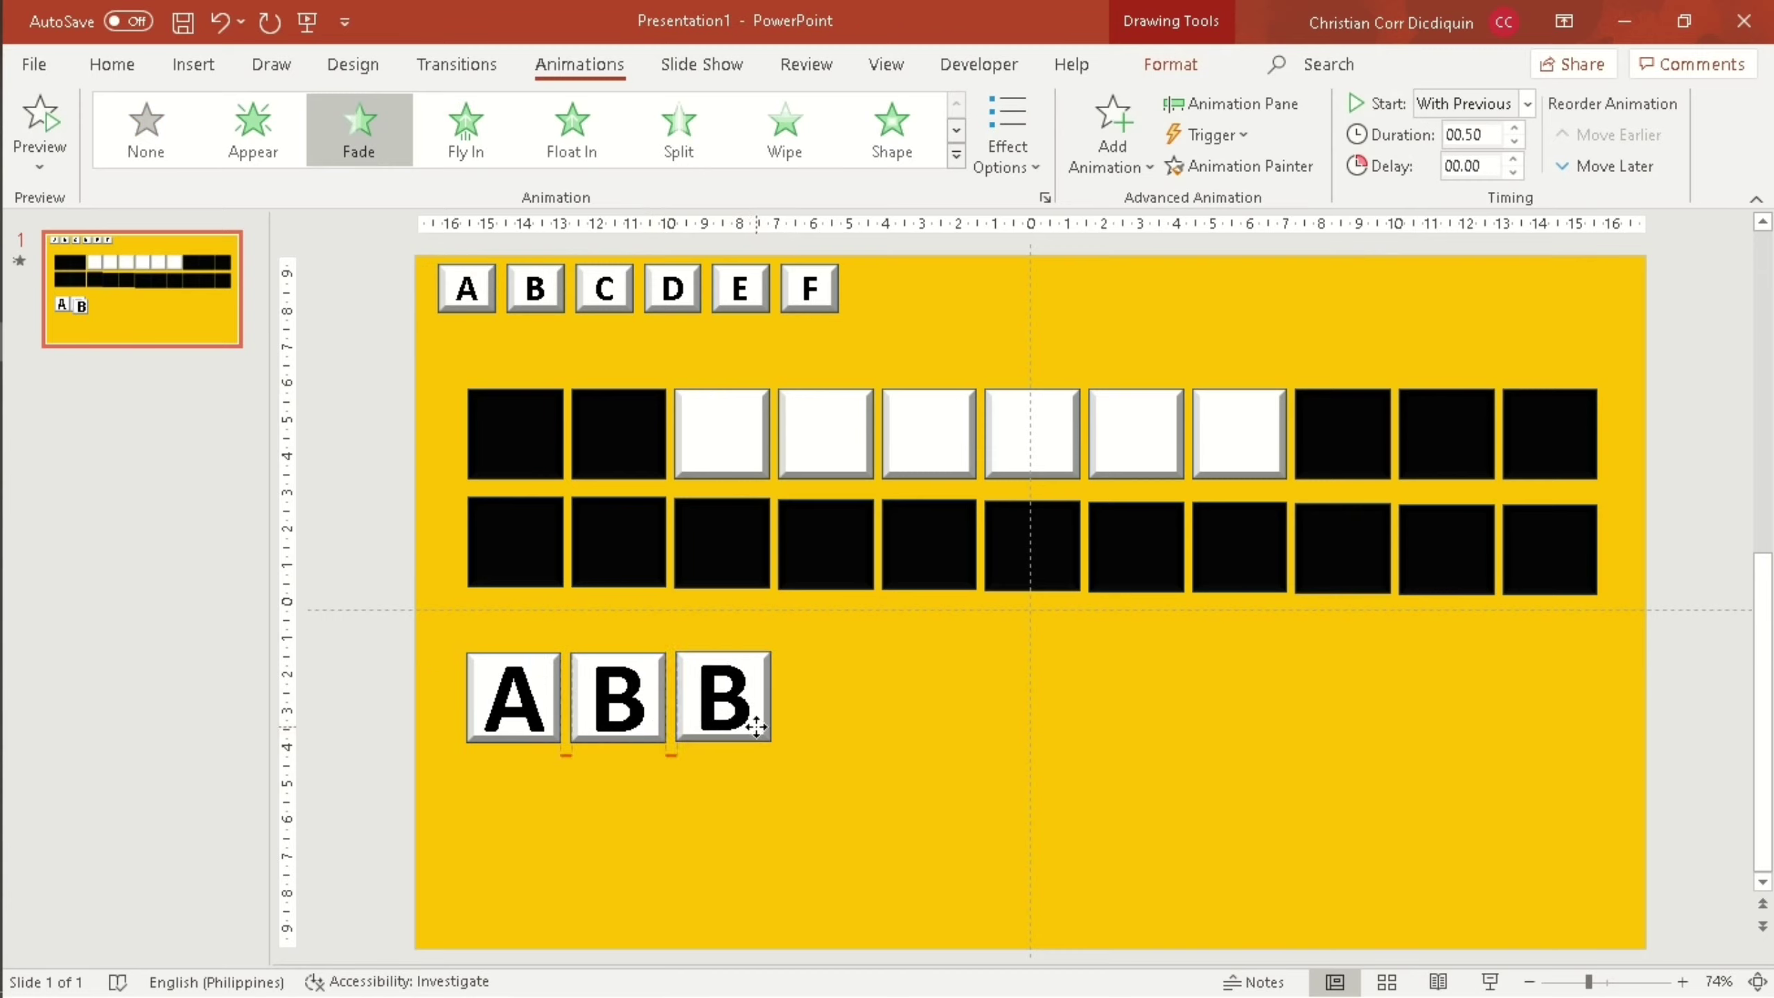
pyautogui.moveTo(756, 727); pyautogui.dragTo(757, 730)
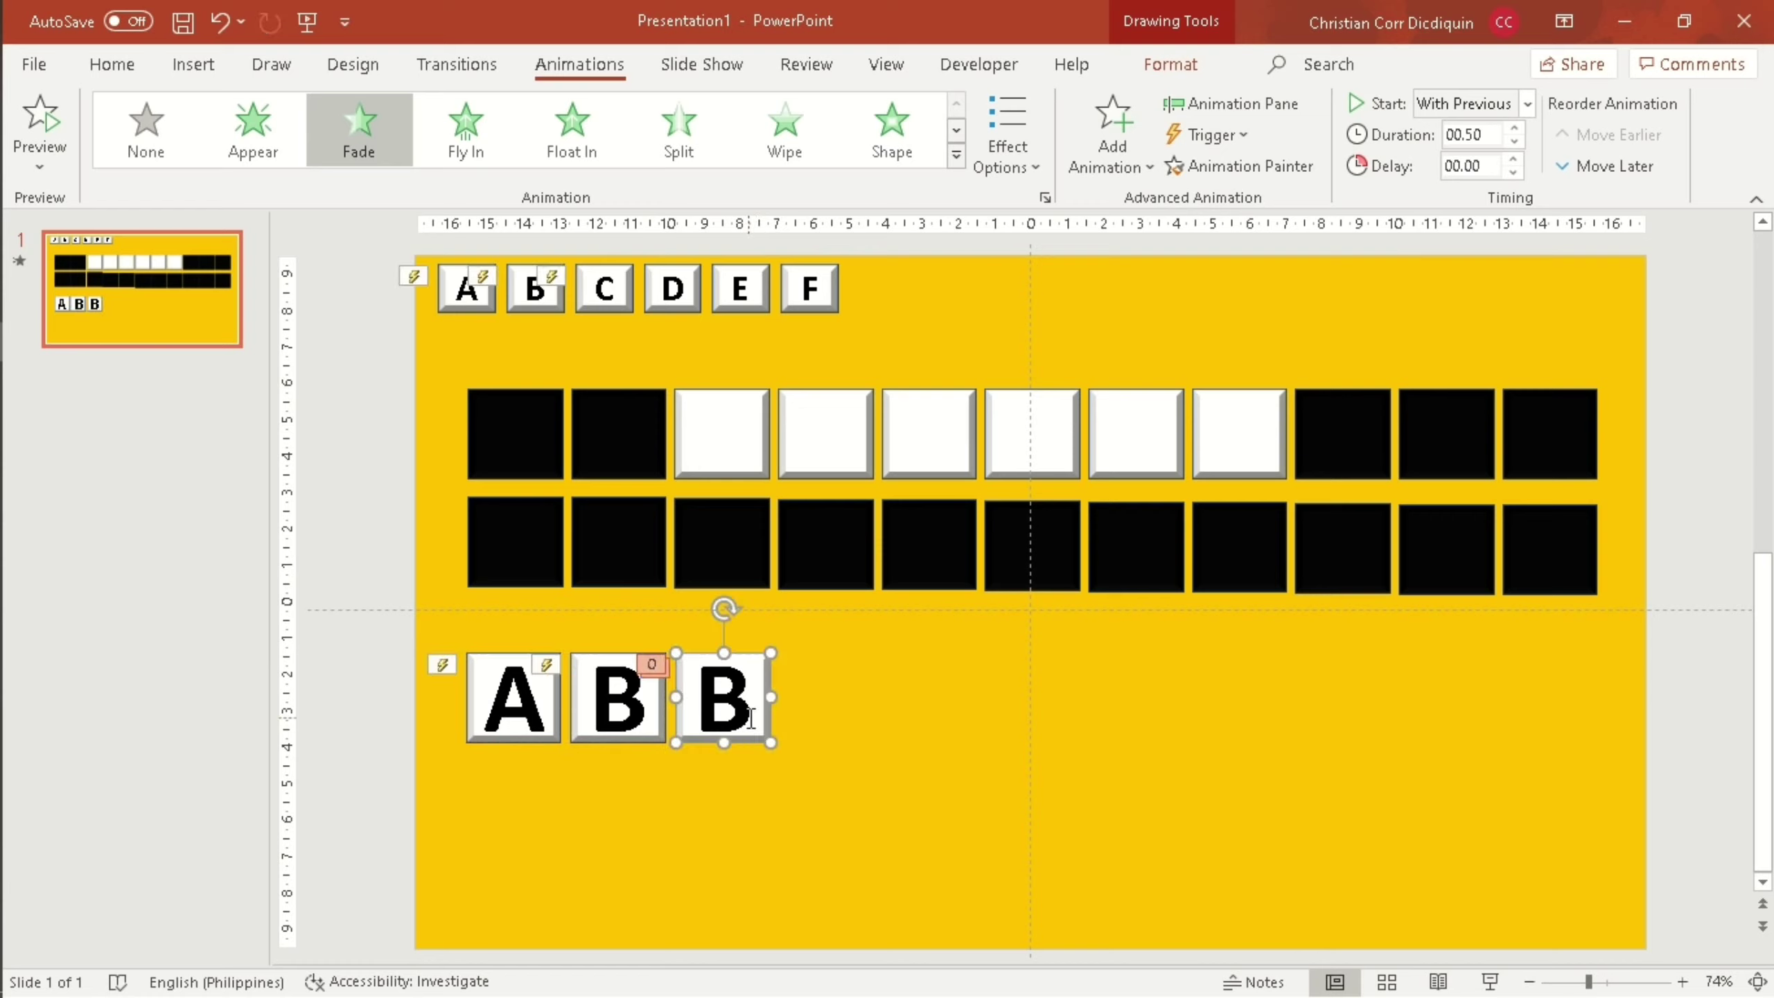
pyautogui.click(750, 719)
pyautogui.press('BackSpace')
pyautogui.write('C')
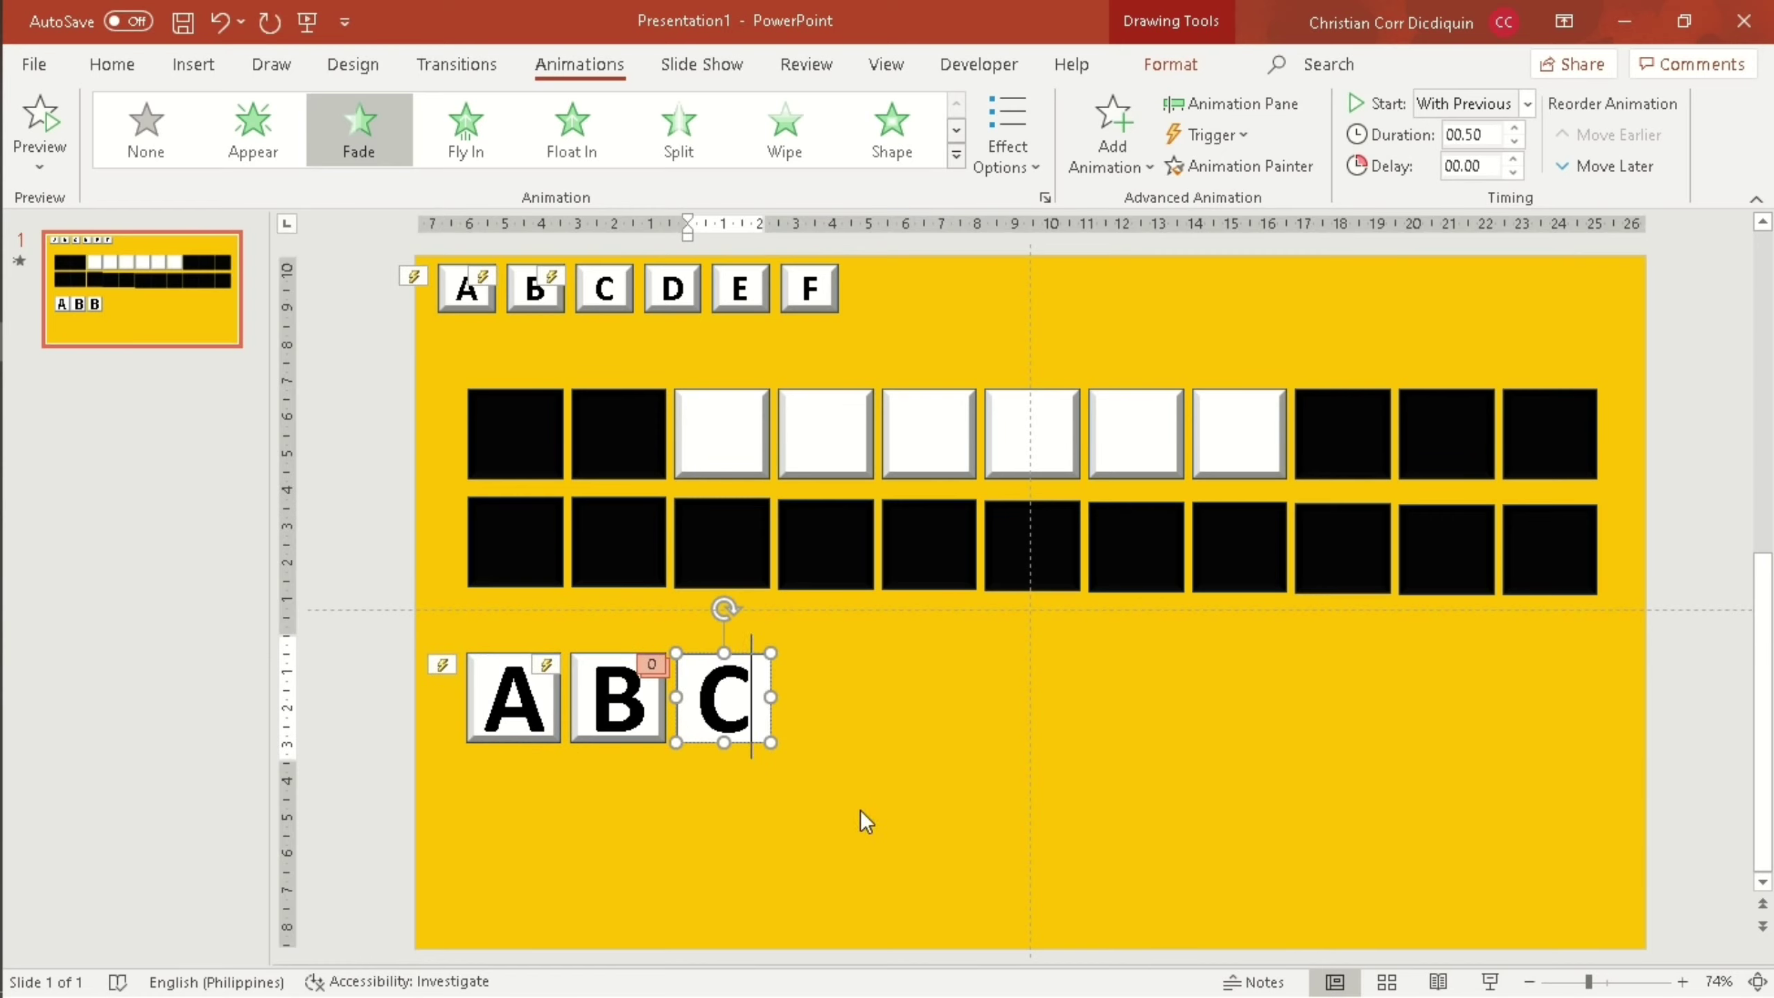
pyautogui.click(862, 813)
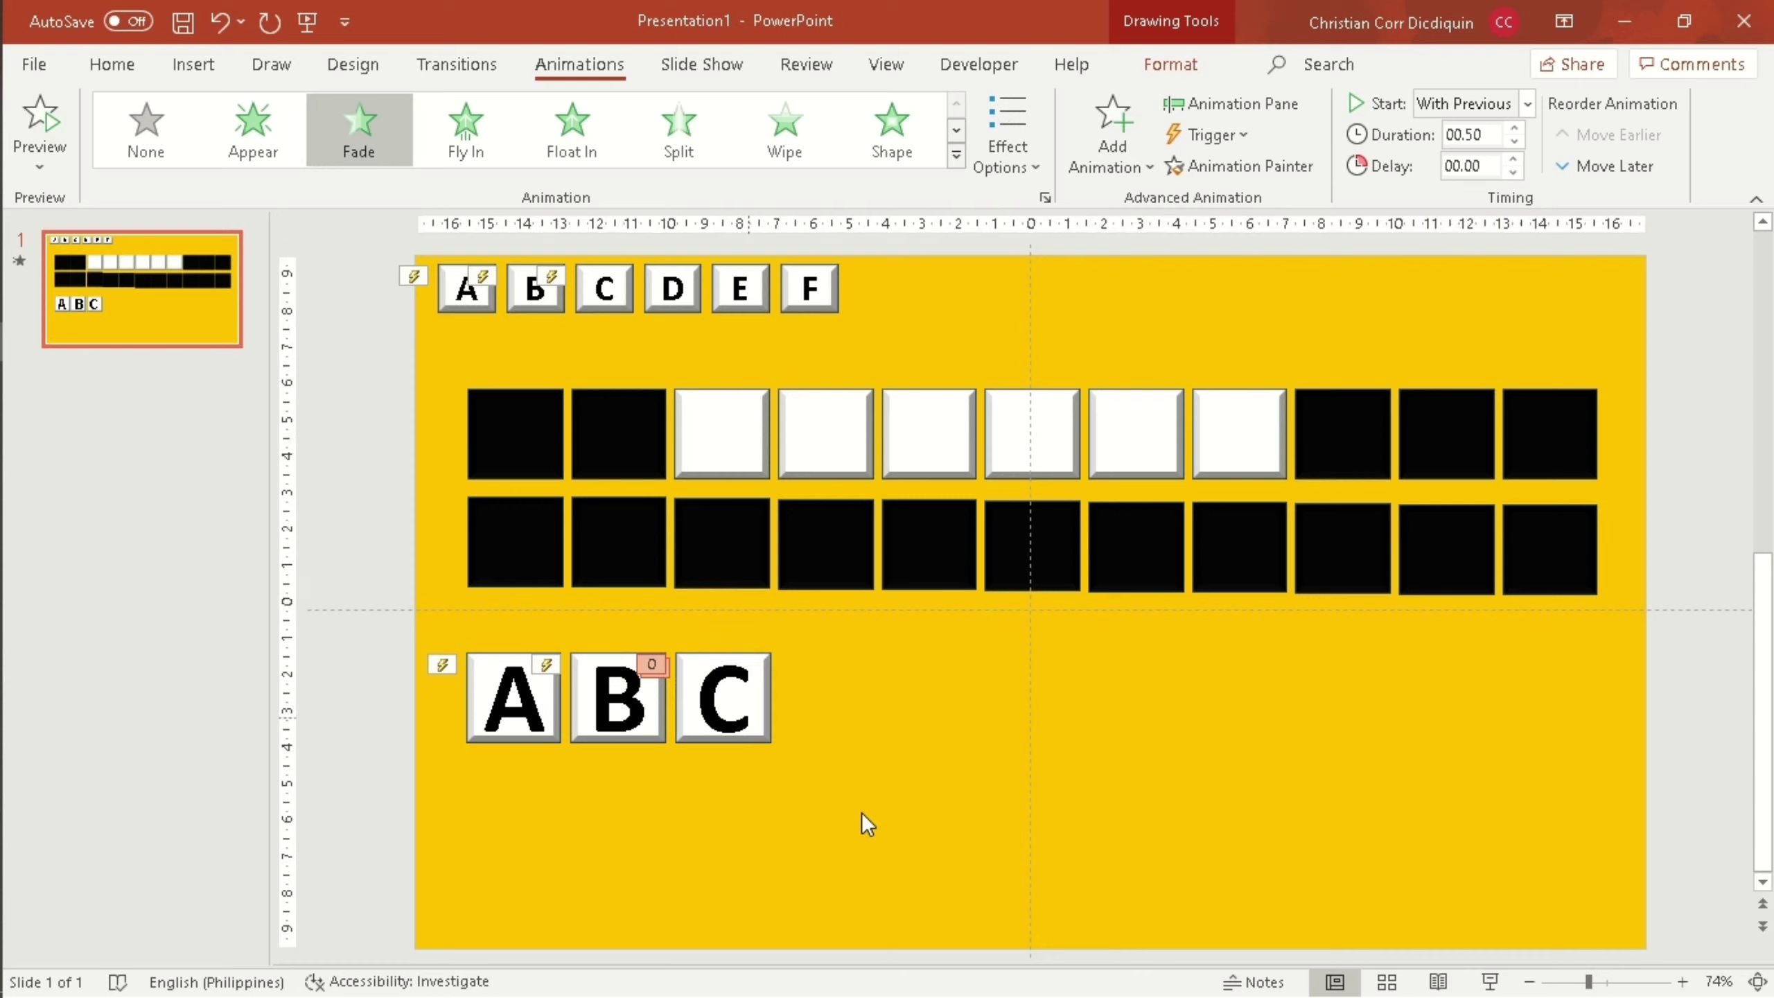
# Create Ctrl+D copies of the large C tile, each offset diagonally up and to the right.
pyautogui.click(762, 741)
pyautogui.hotkey('ctrl', 'd')
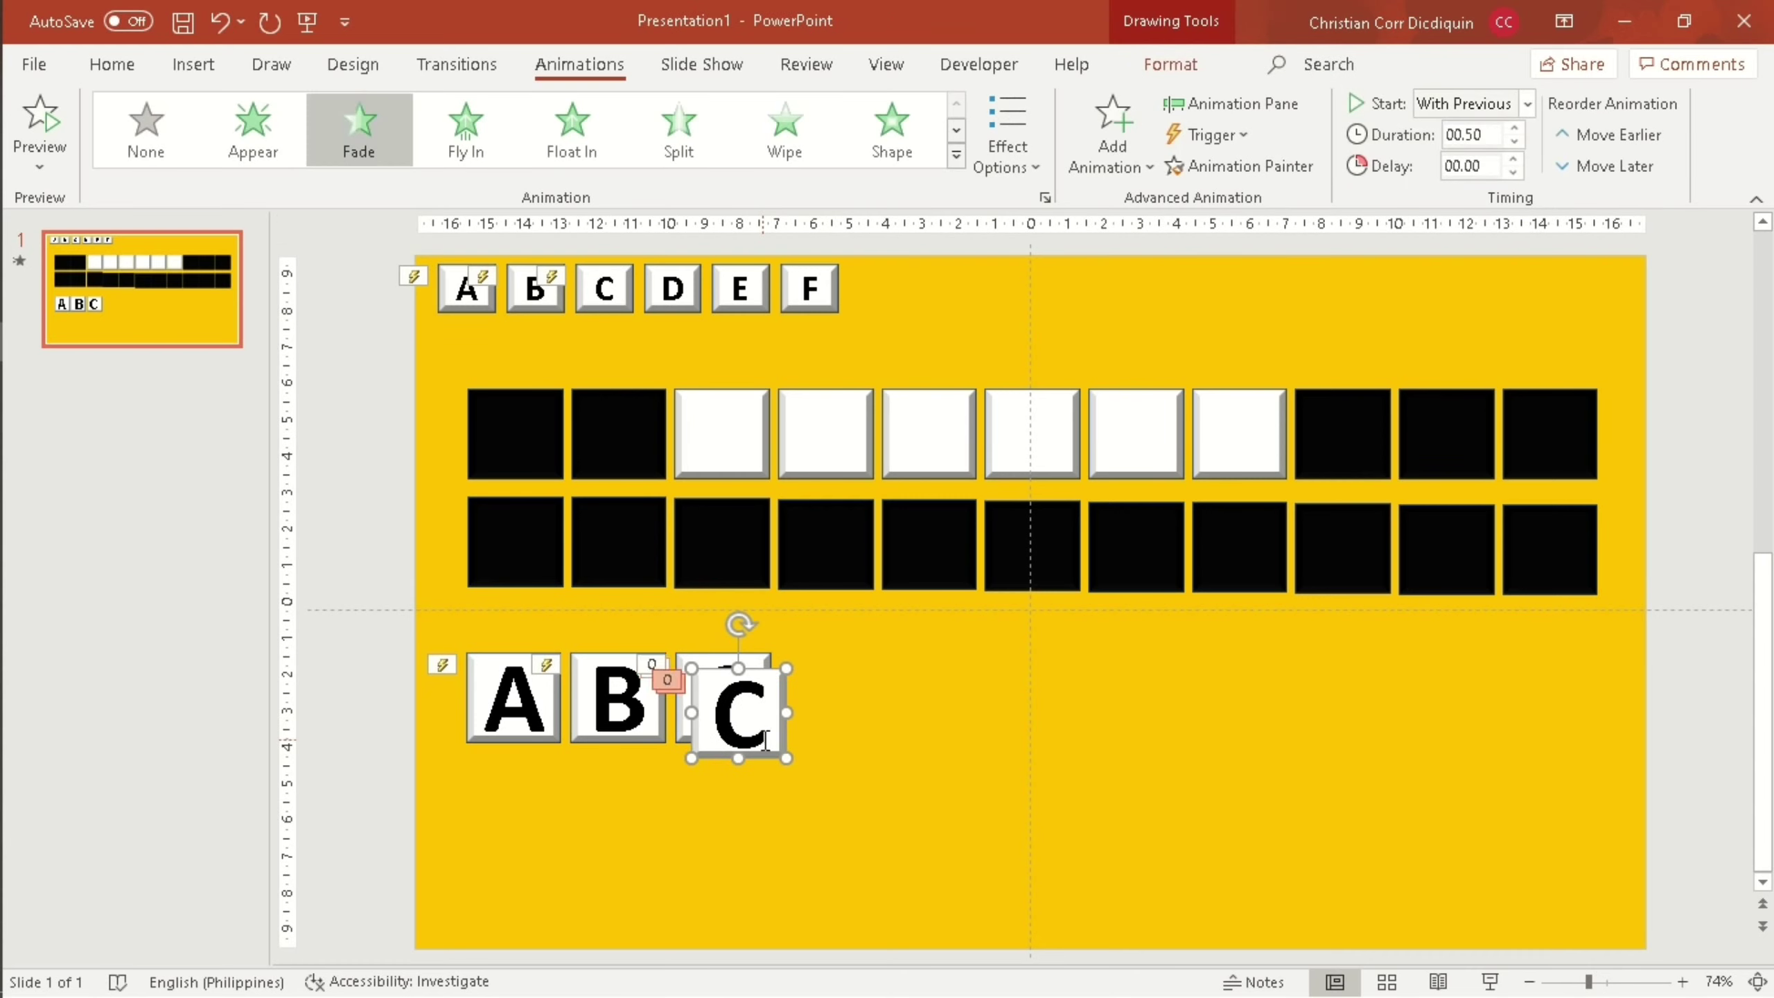
pyautogui.moveTo(768, 743); pyautogui.dragTo(804, 682)
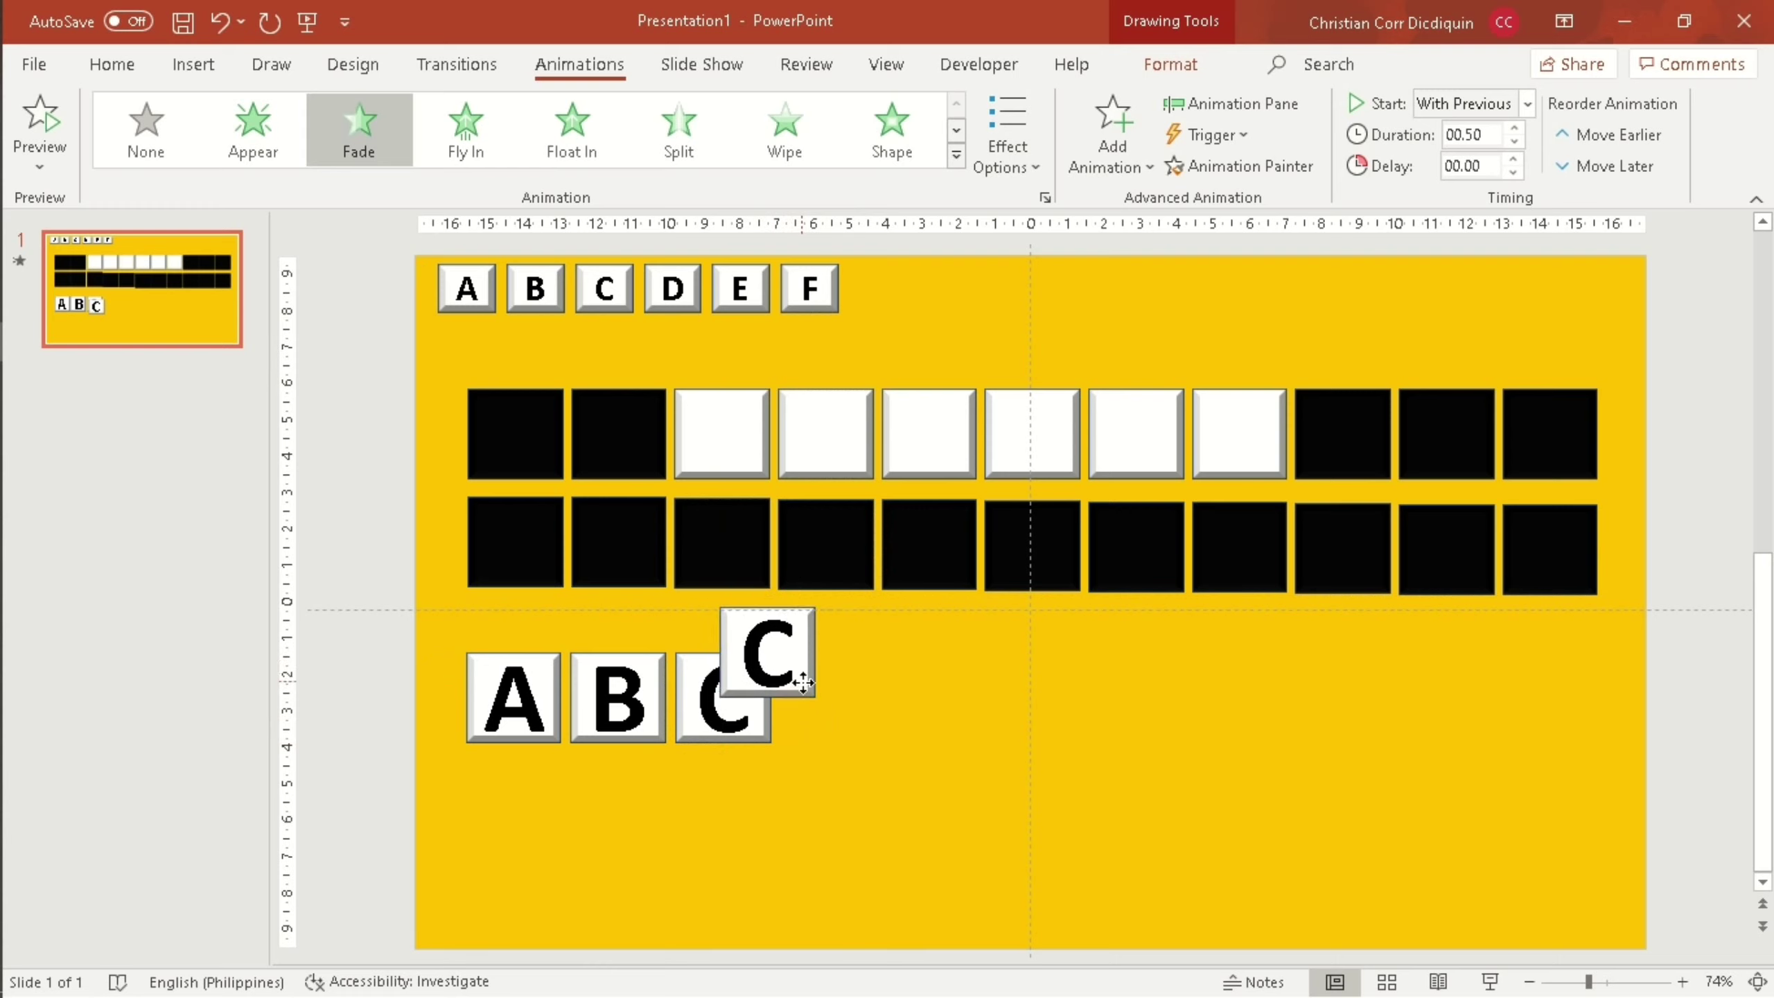
pyautogui.hotkey('ctrl', 'd')
pyautogui.hotkey('ctrl', 'd')
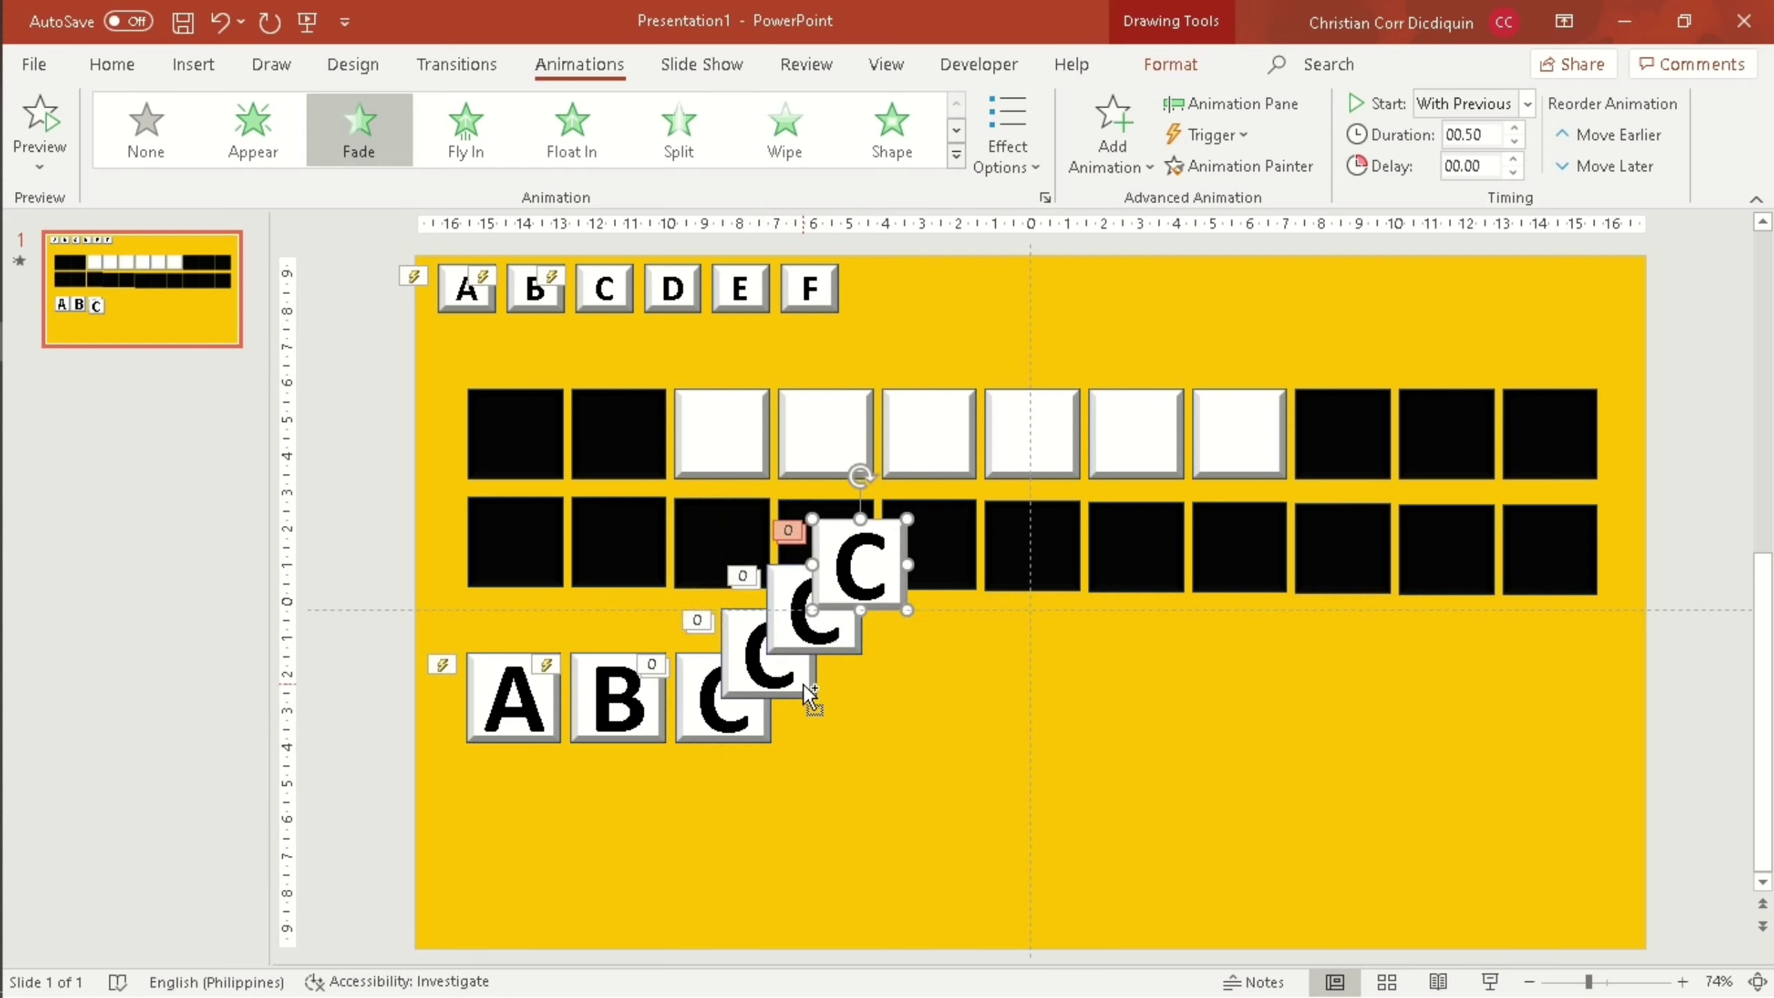
pyautogui.hotkey('ctrl', 'd')
# Select all five C tiles together, from the topmost down to the bottom one.
pyautogui.click(951, 730)
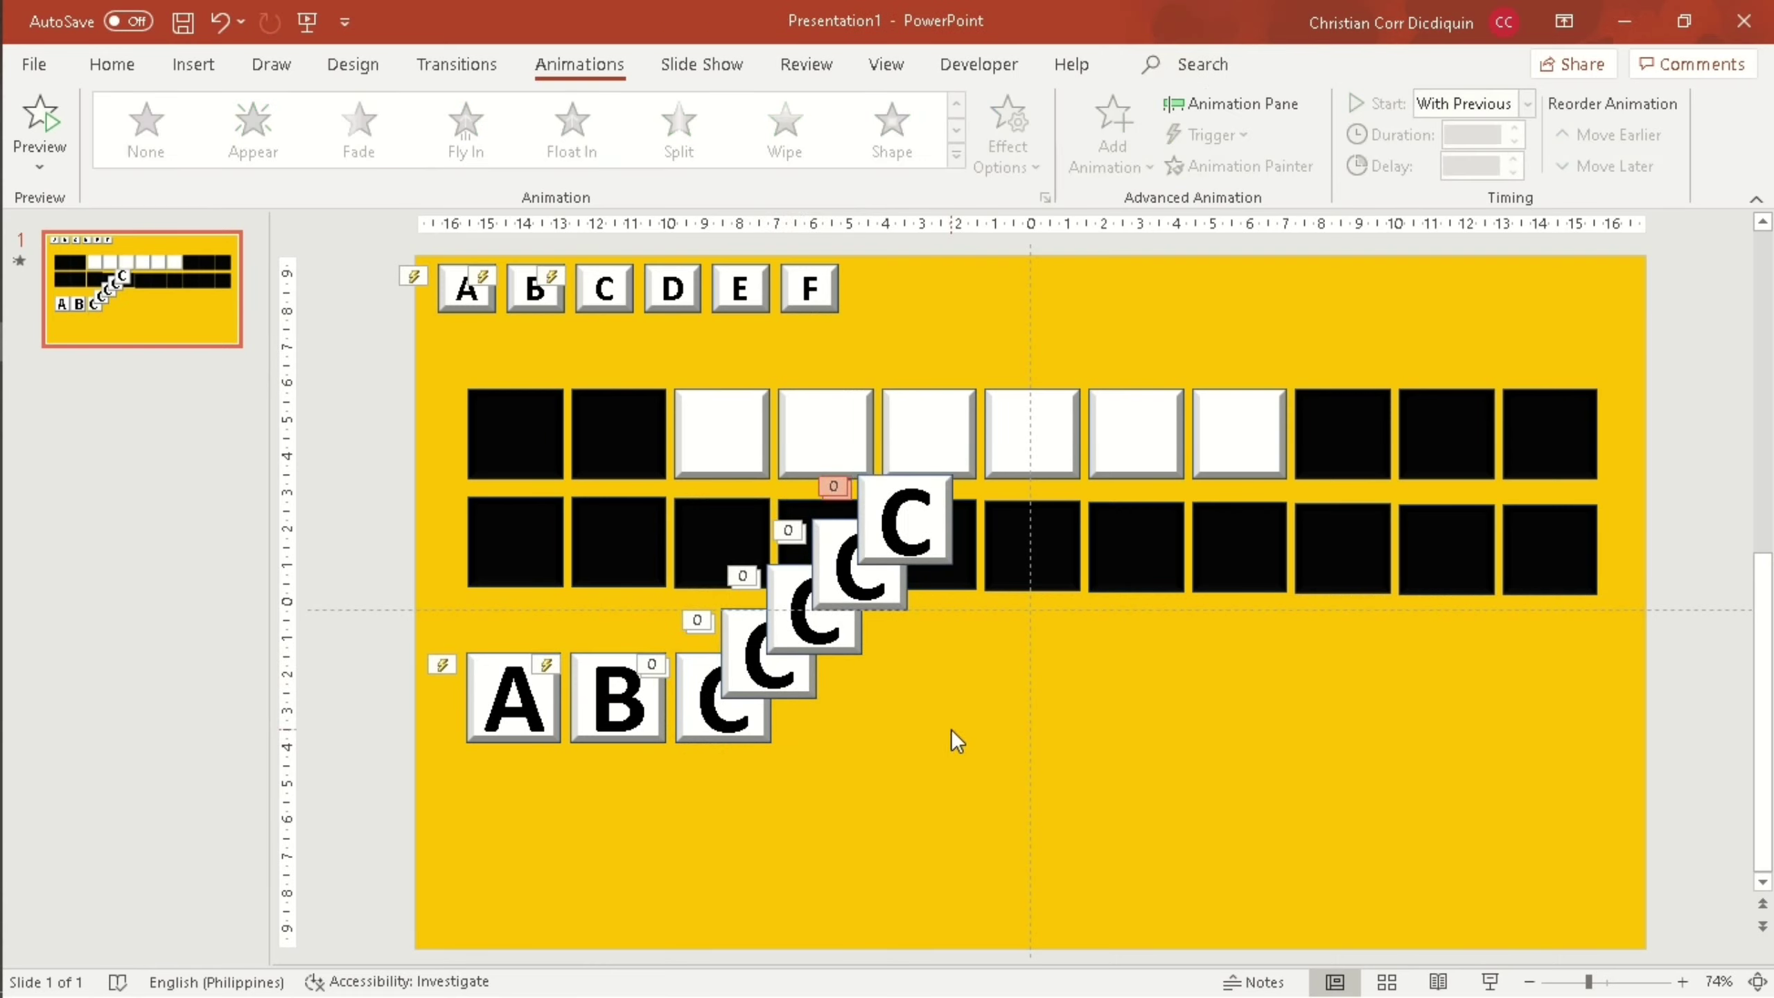
pyautogui.click(943, 534)
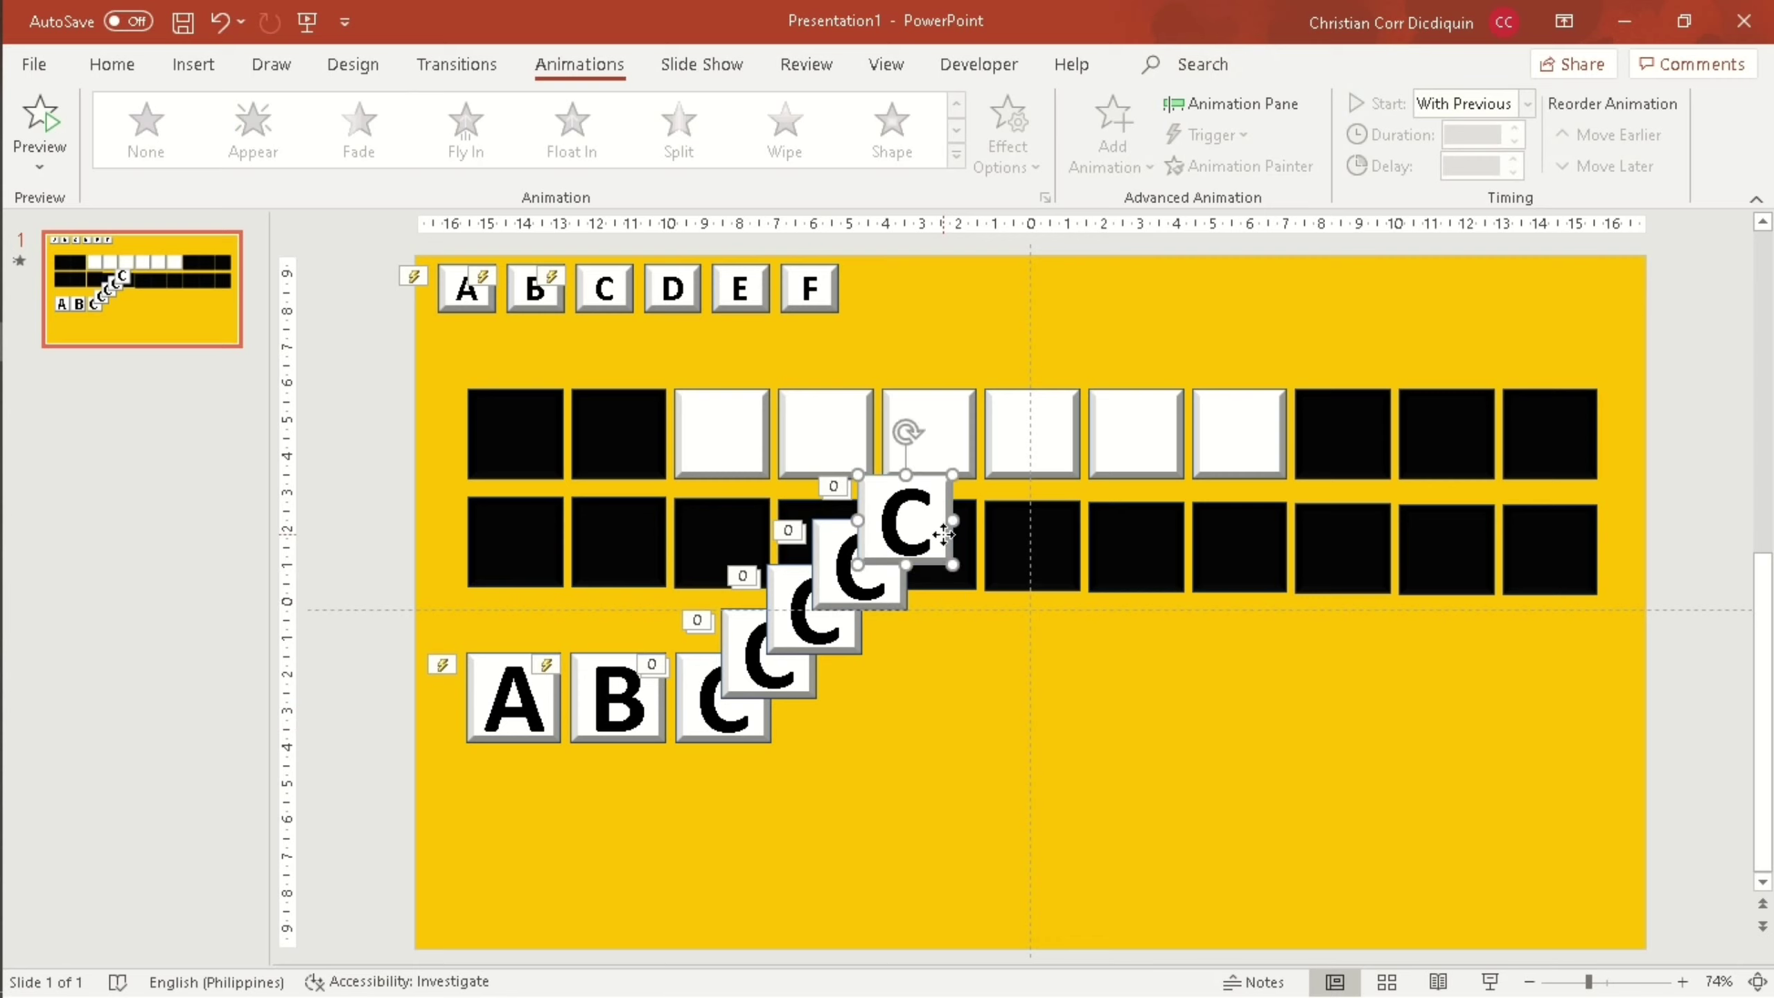
pyautogui.keyDown('shift'); pyautogui.click(889, 597); pyautogui.keyUp('shift')
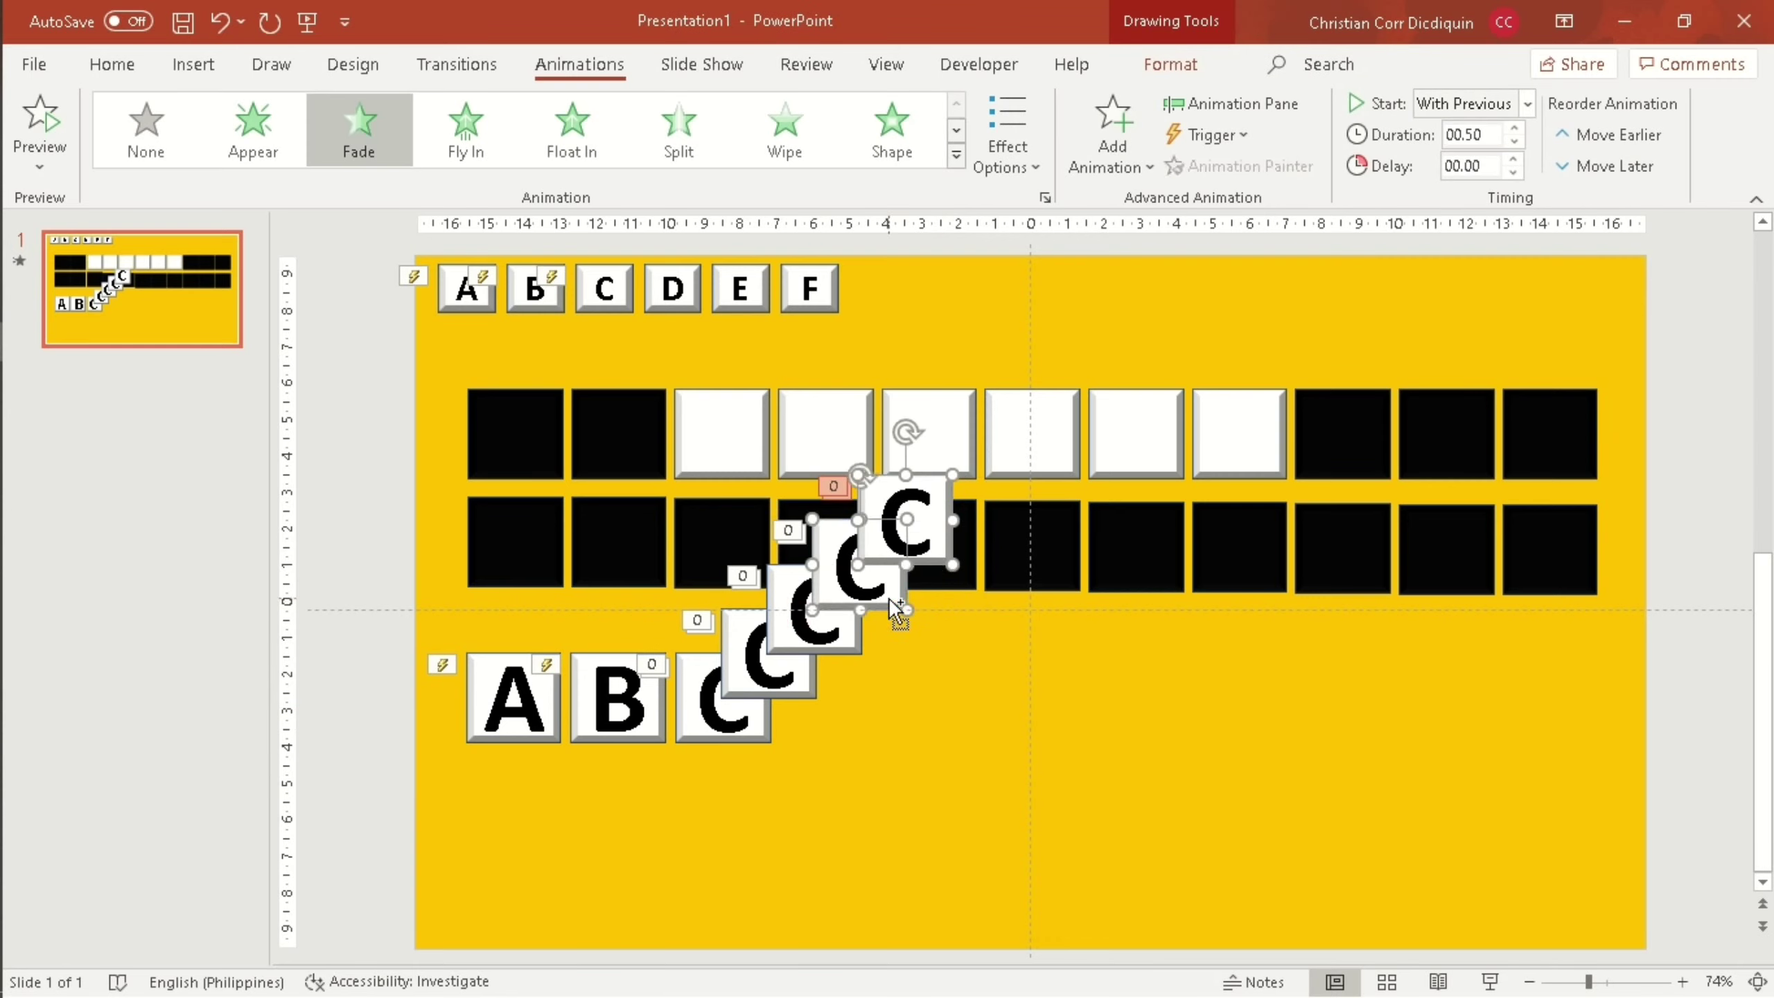
pyautogui.keyDown('shift'); pyautogui.click(846, 642); pyautogui.keyUp('shift')
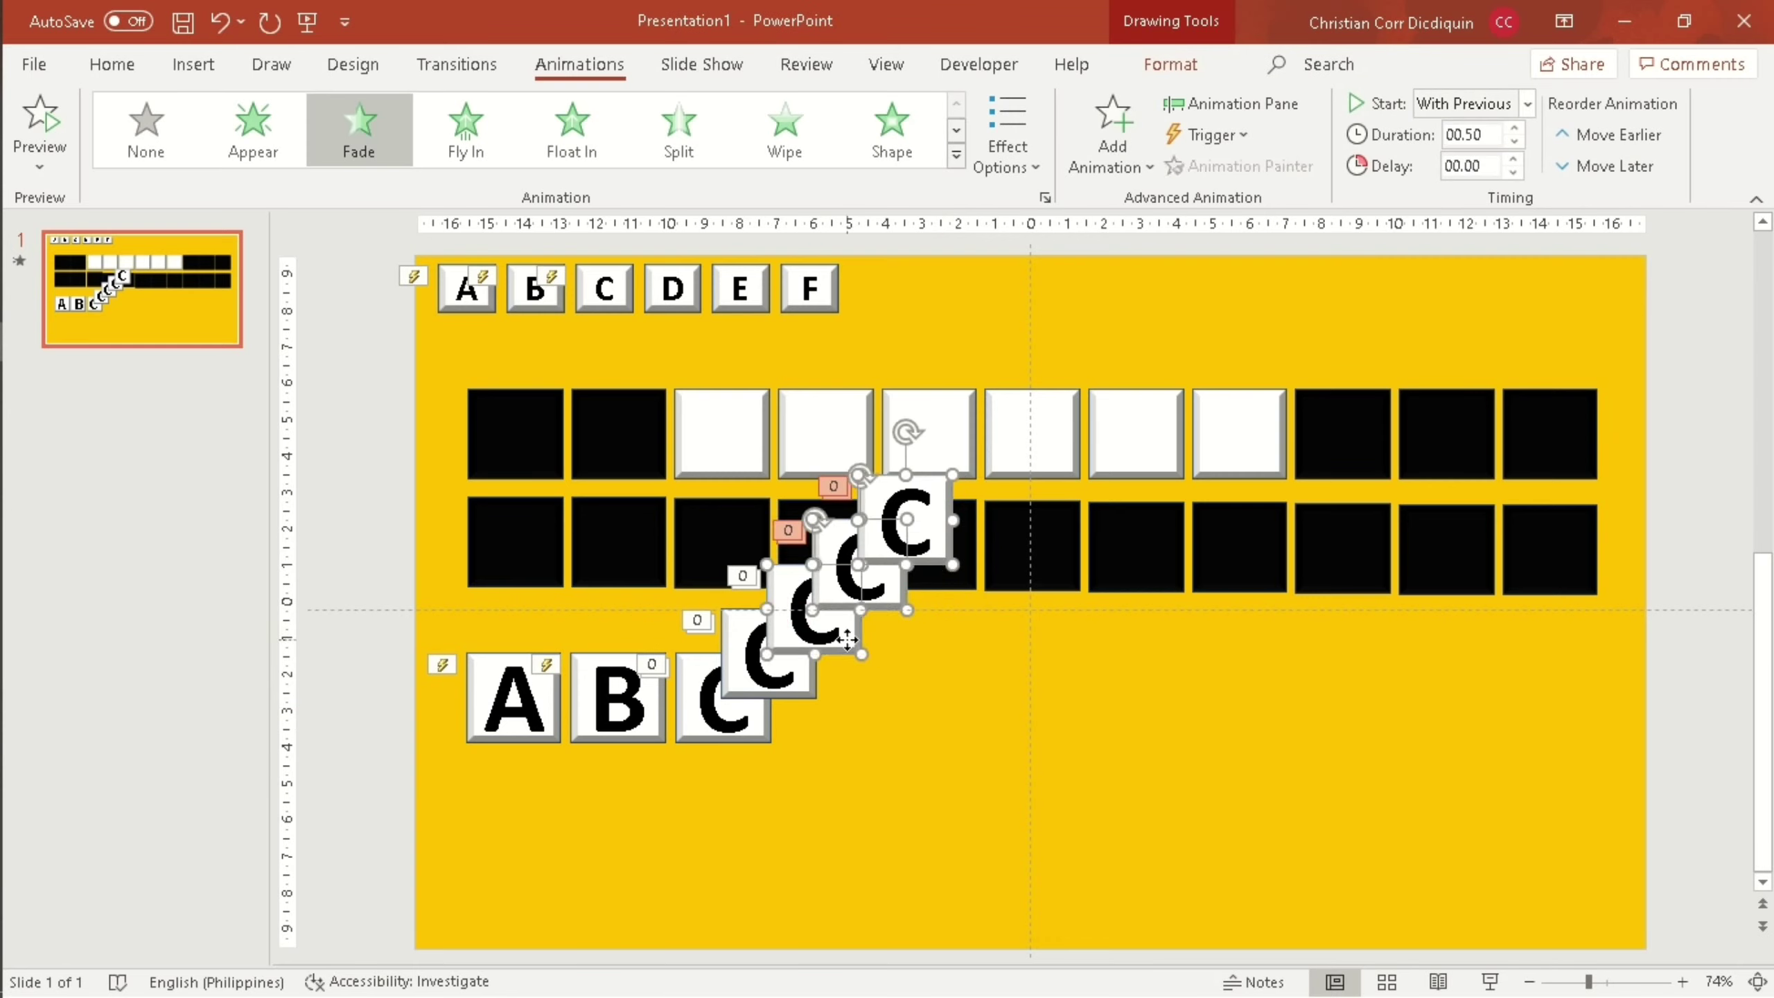
pyautogui.keyDown('shift'); pyautogui.click(797, 693); pyautogui.keyUp('shift')
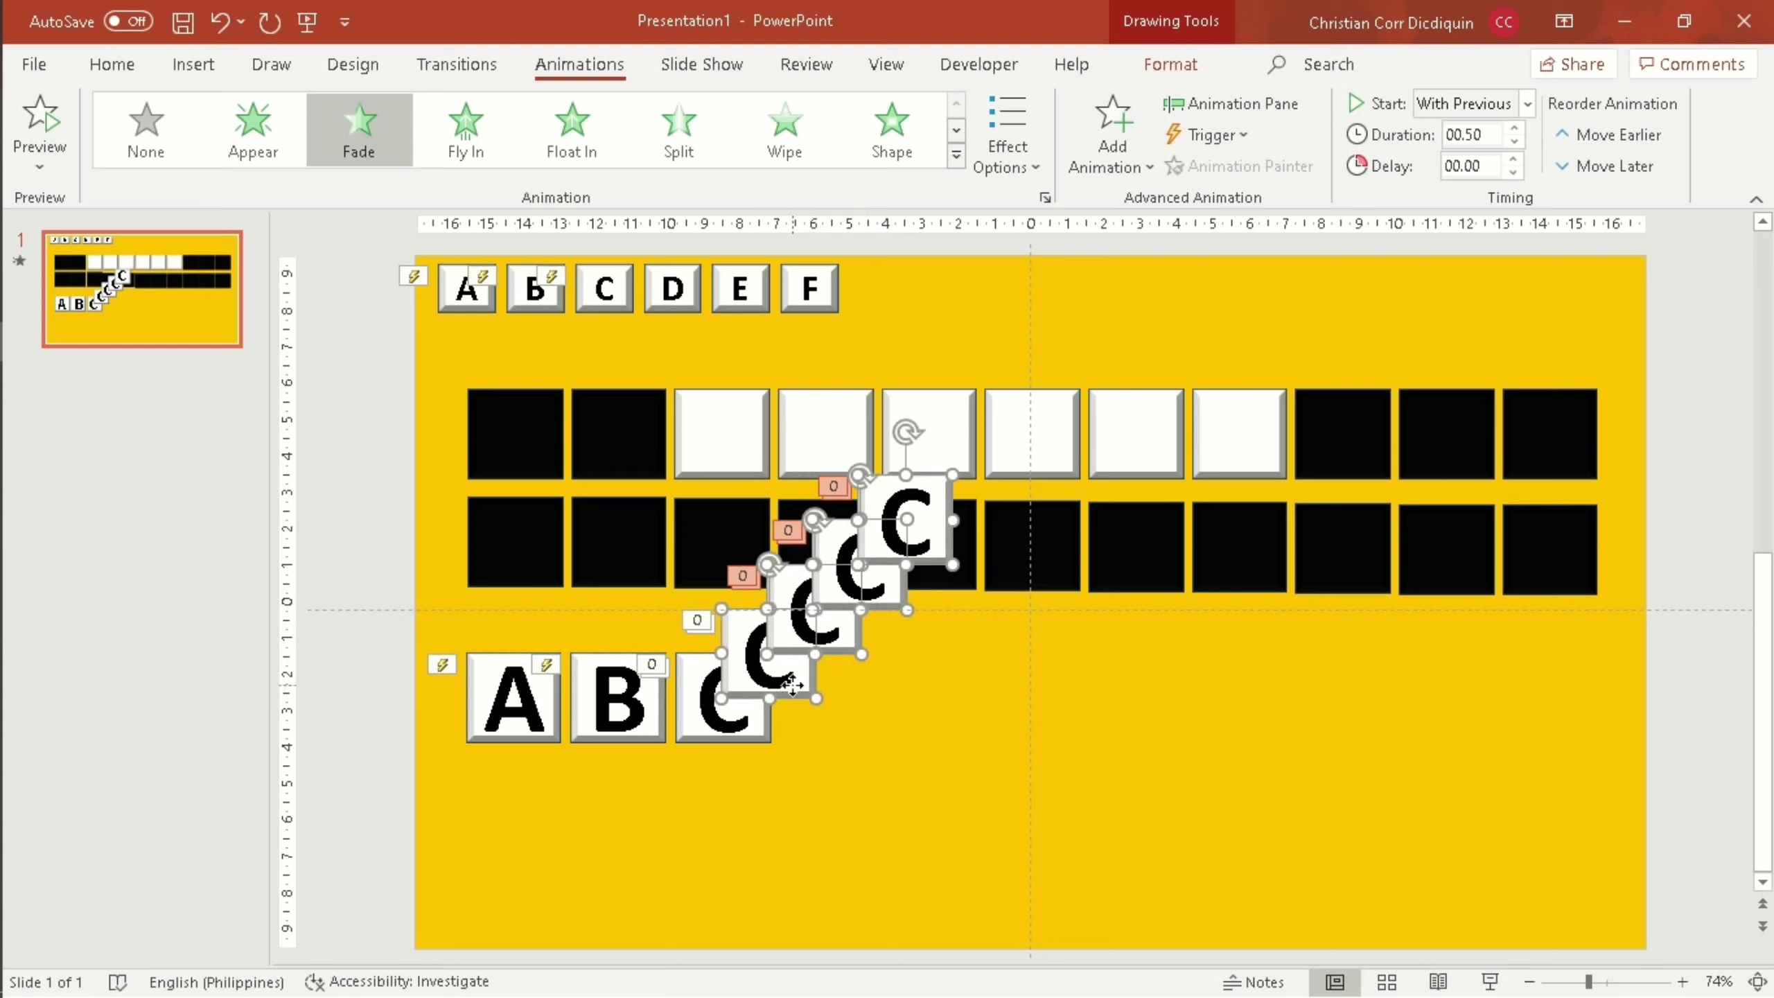
pyautogui.keyDown('shift'); pyautogui.click(758, 732); pyautogui.keyUp('shift')
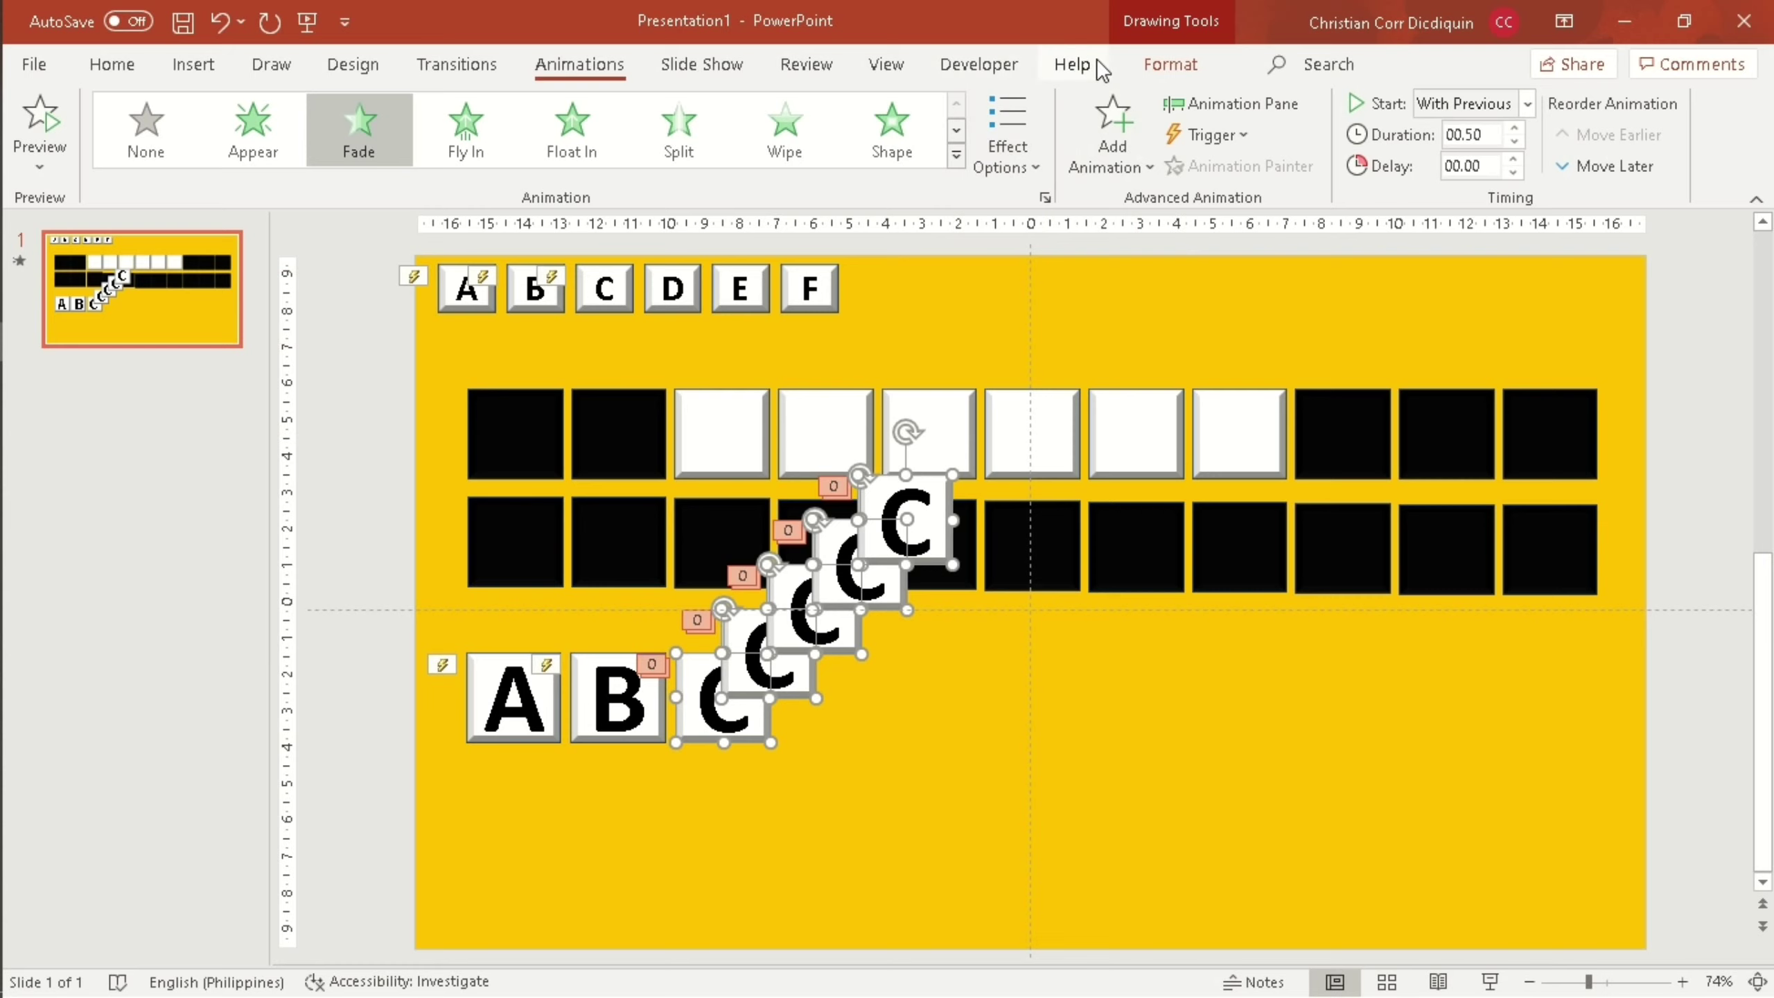
# Apply Align Left and Align Bottom so the five C tiles stack into one.
pyautogui.click(115, 65)
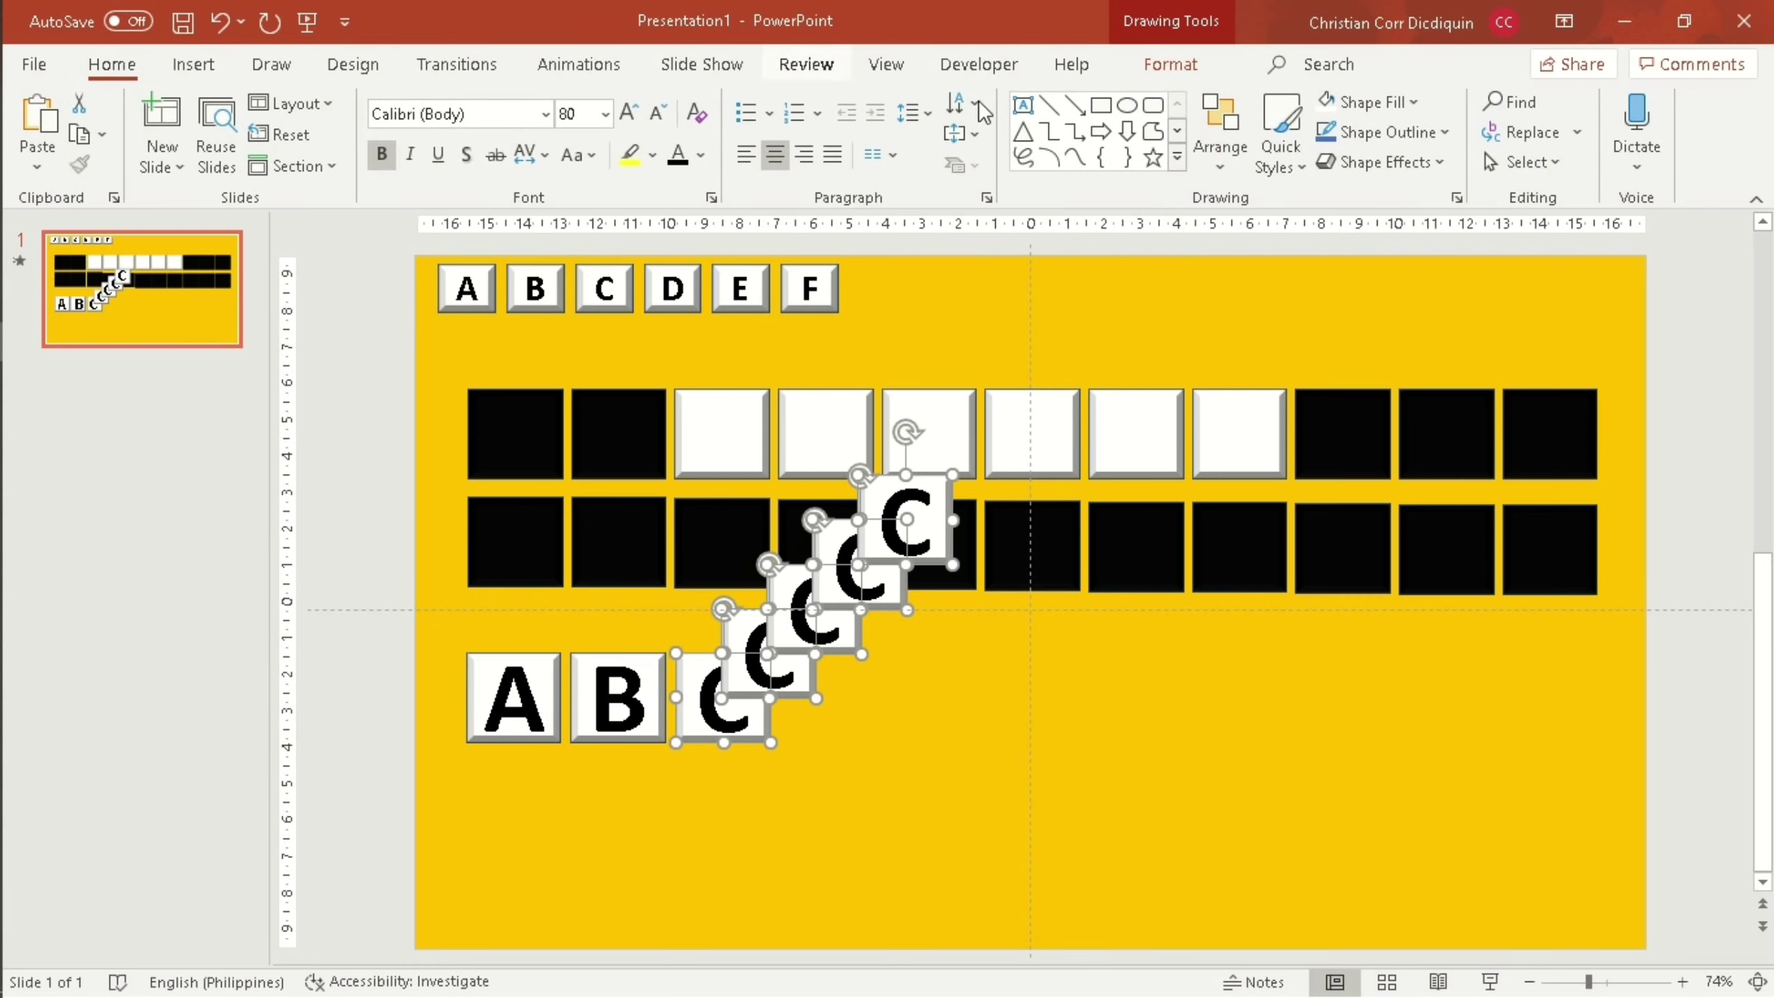
pyautogui.click(1228, 133)
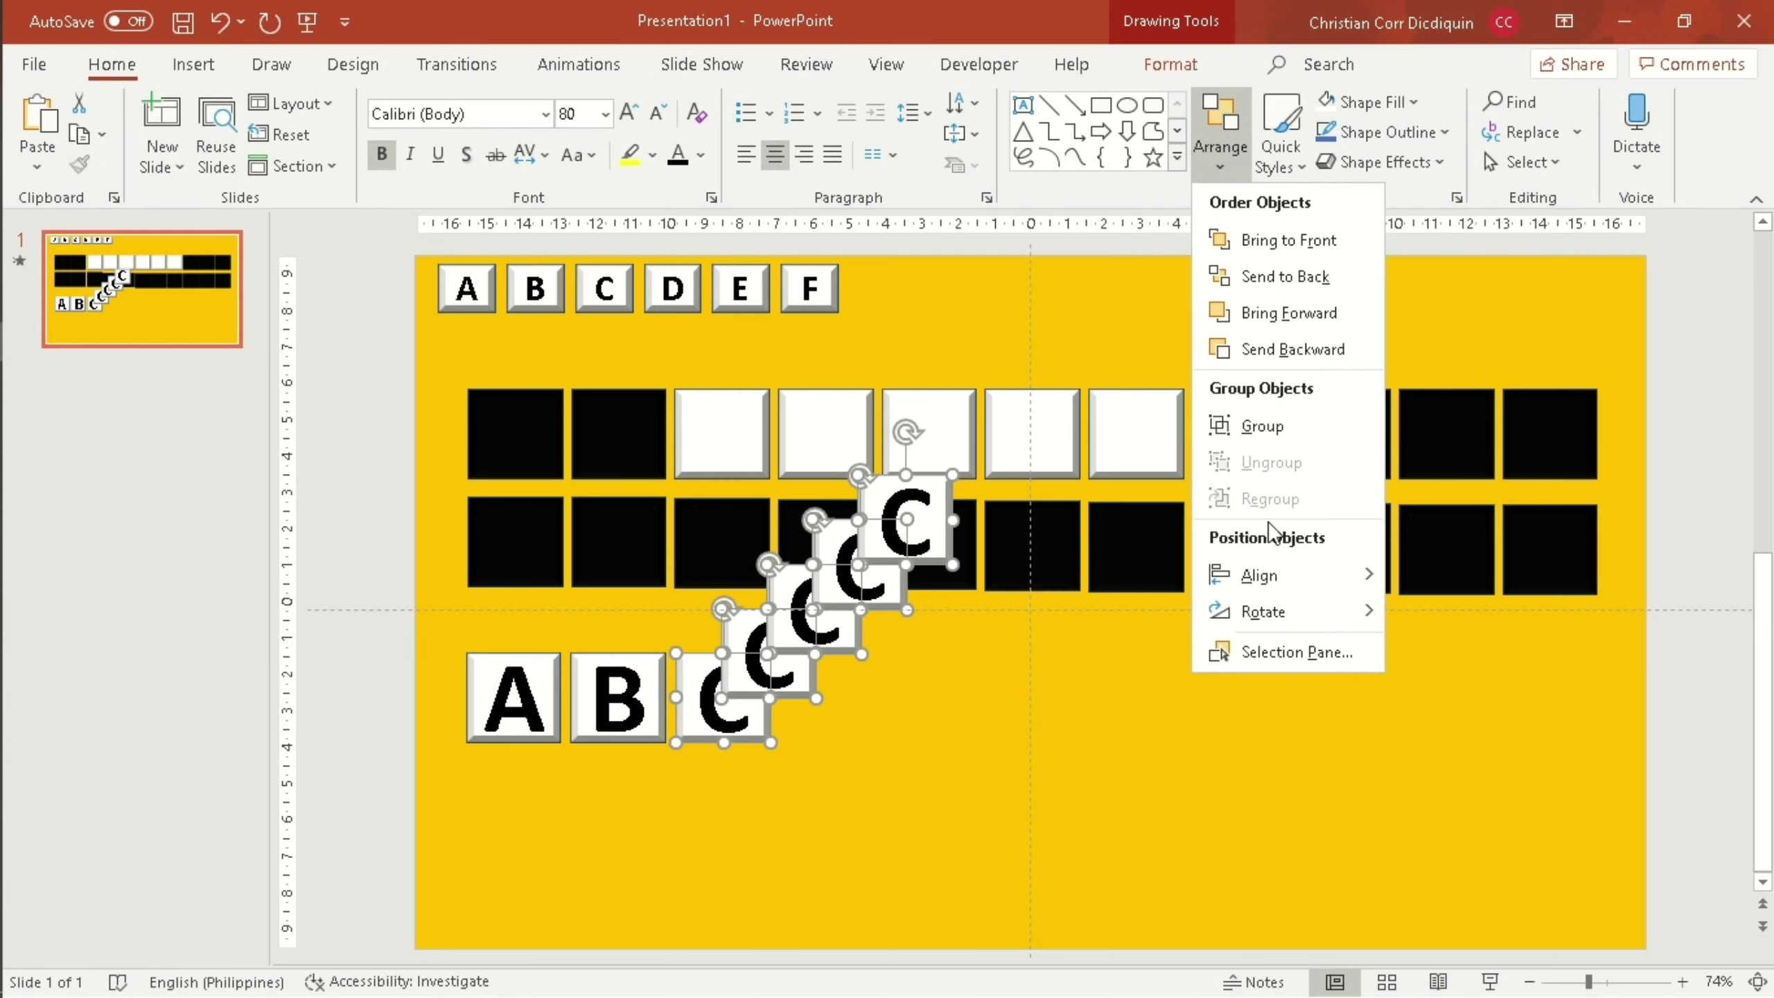
pyautogui.moveTo(1262, 576)
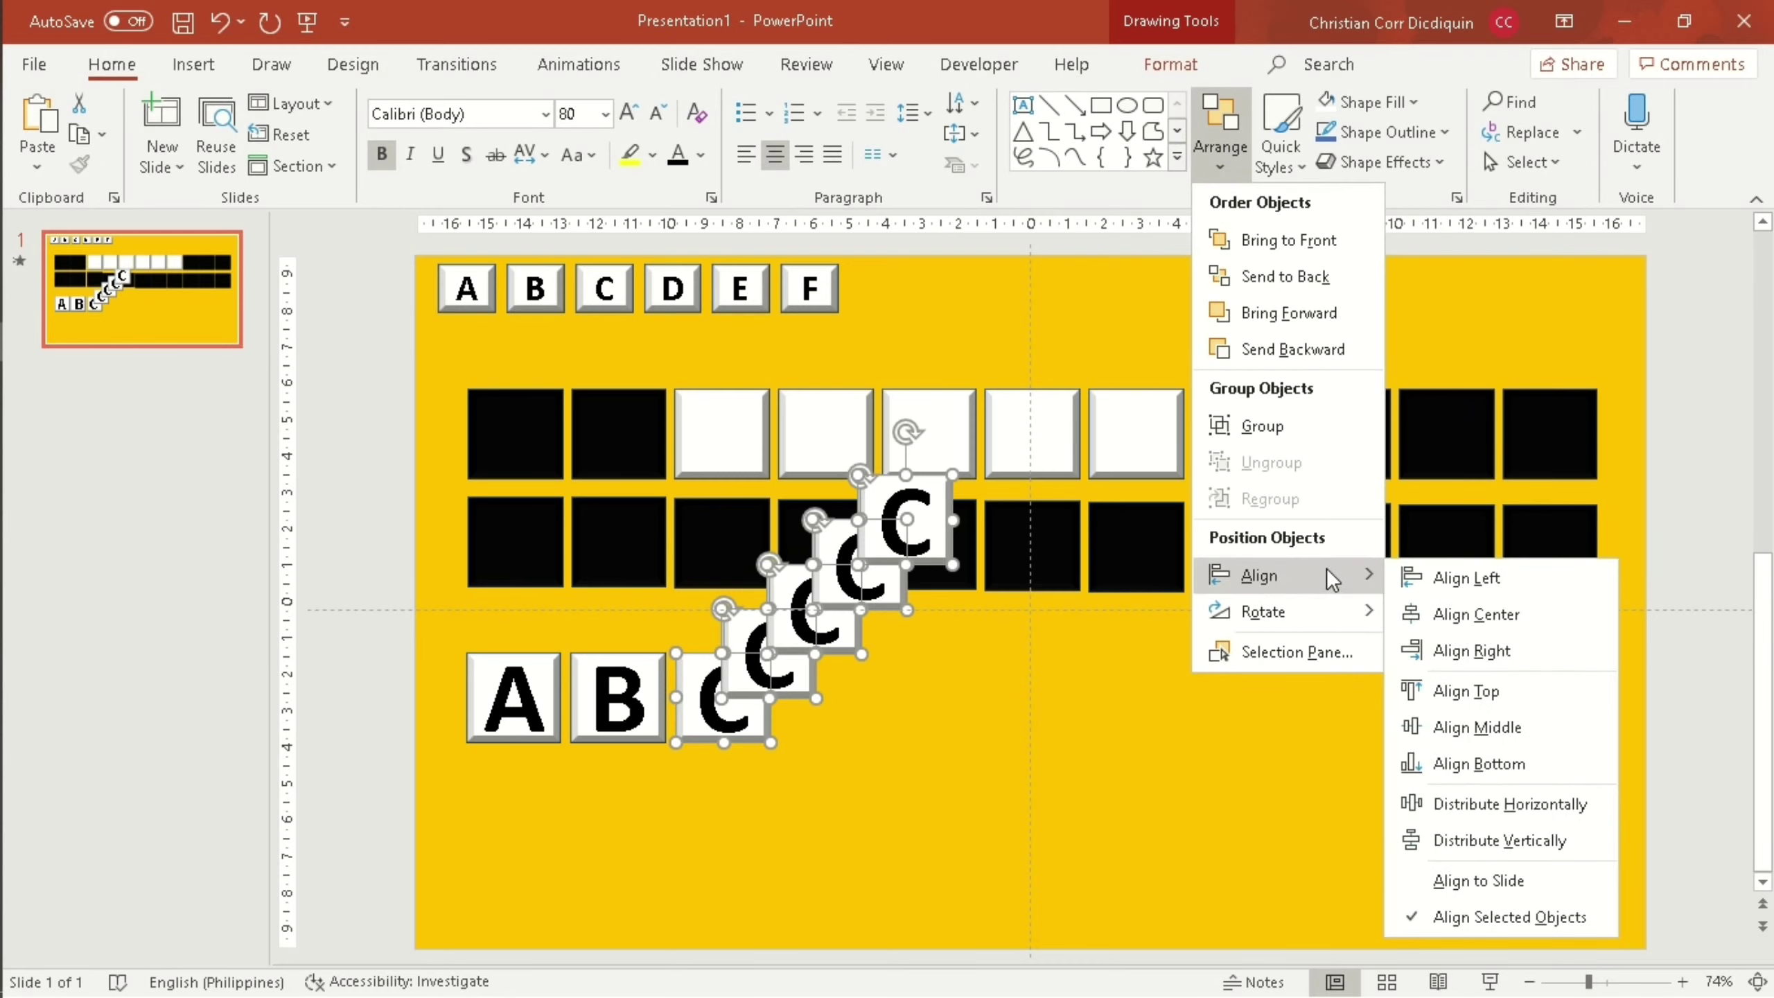
pyautogui.click(1446, 578)
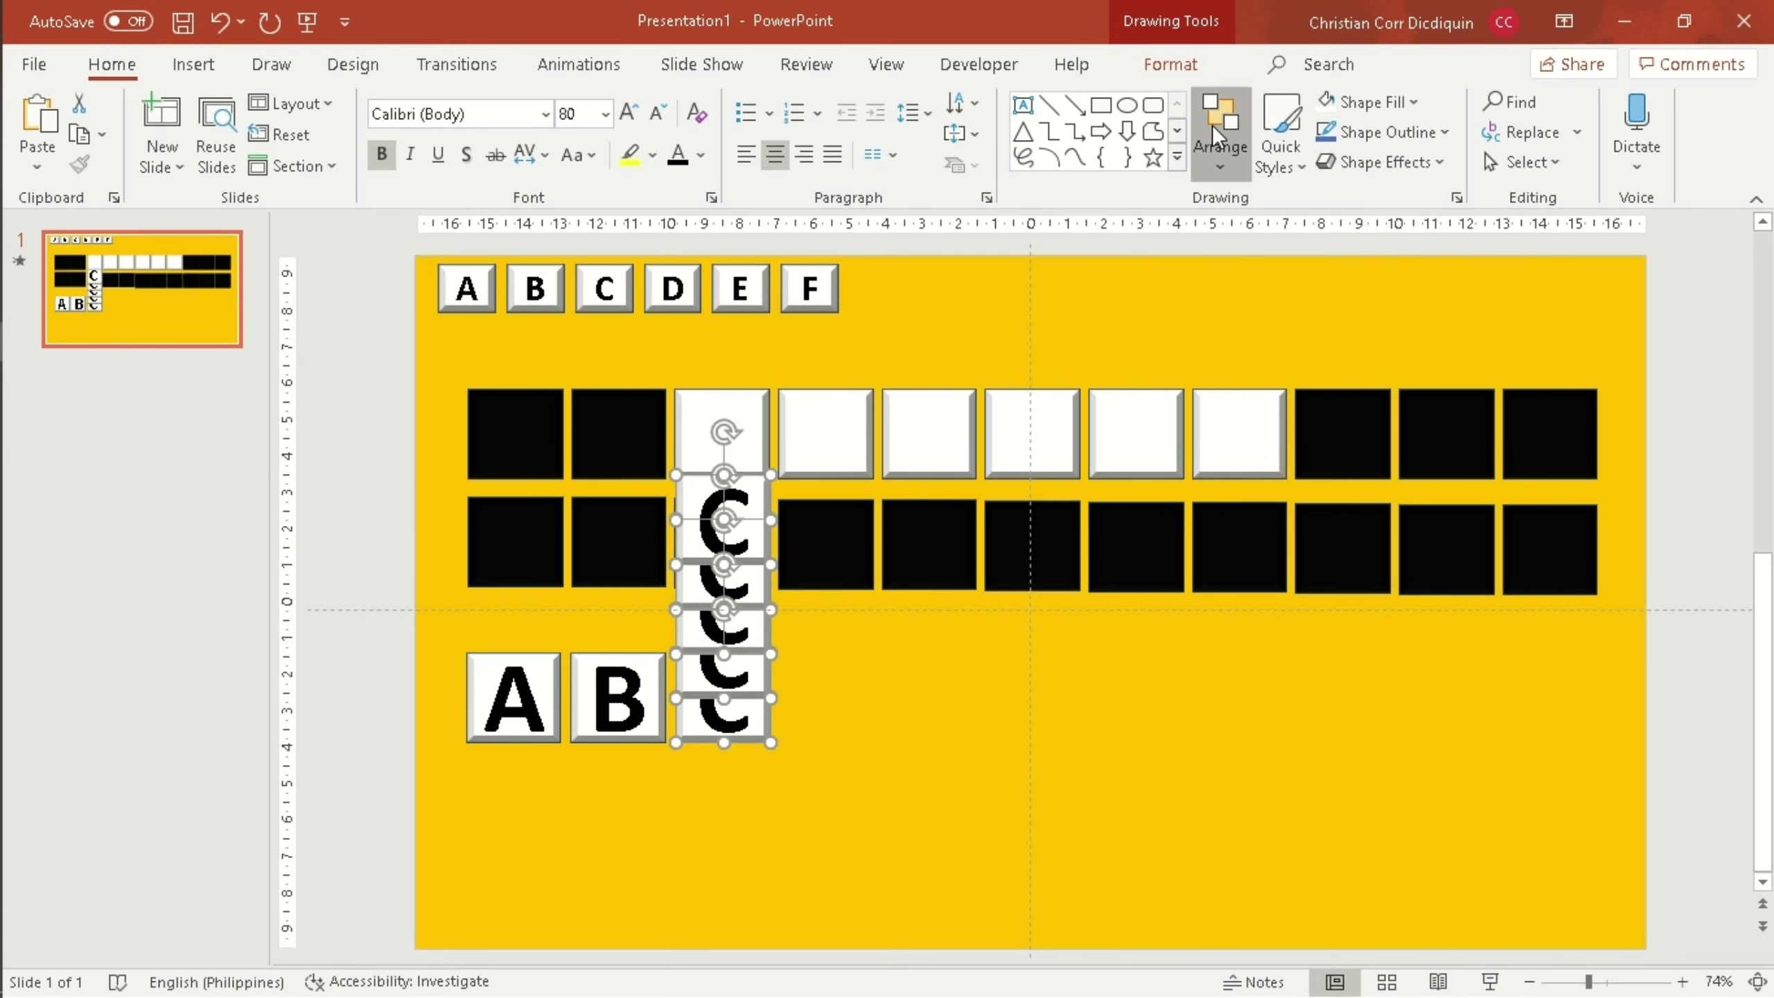
pyautogui.click(1219, 147)
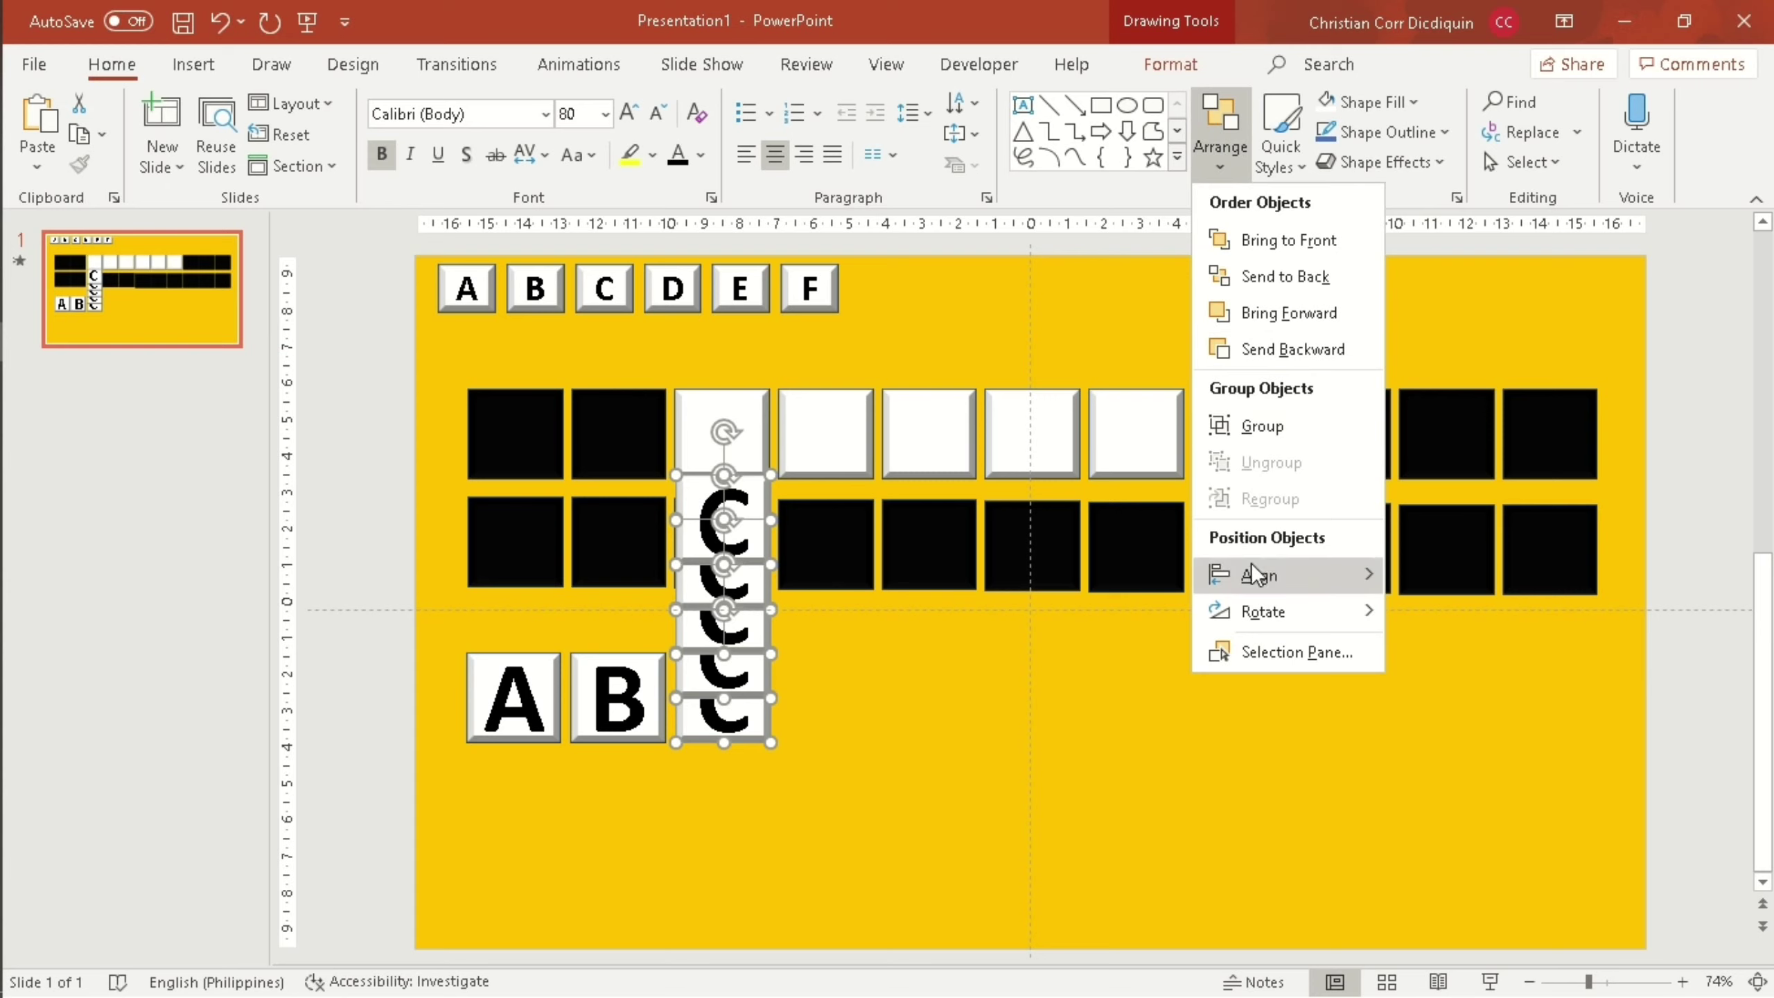
pyautogui.moveTo(1259, 575)
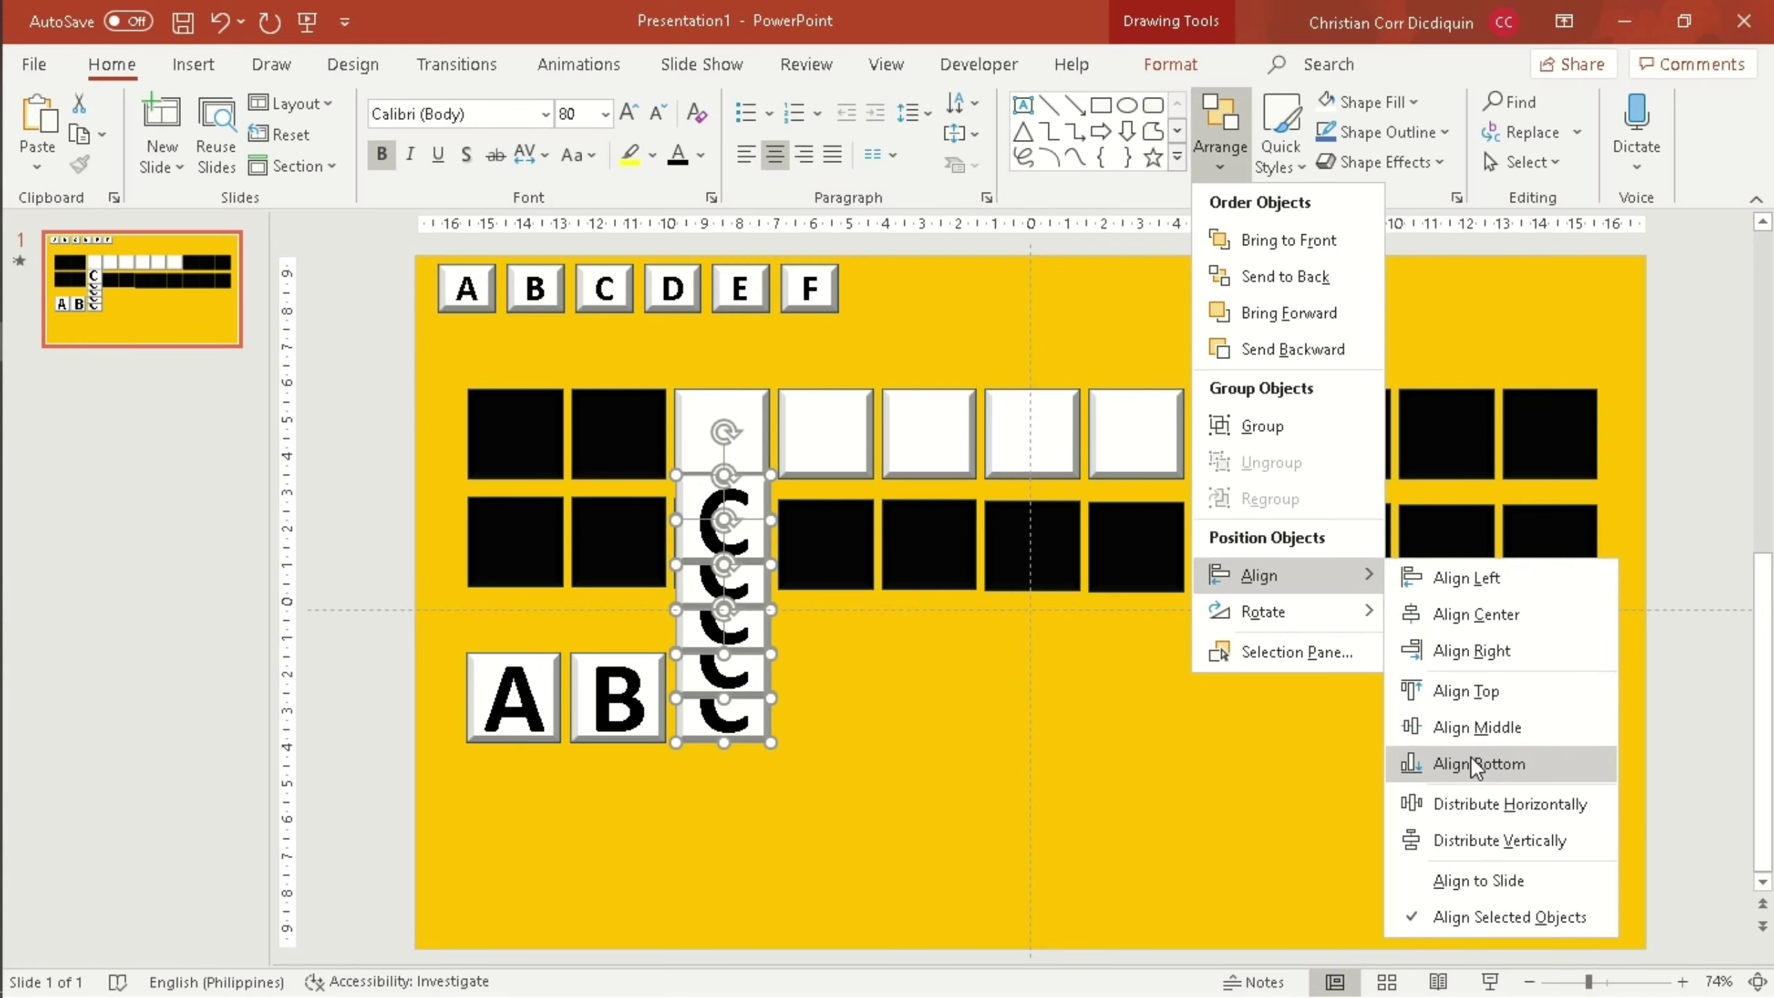
pyautogui.click(1476, 764)
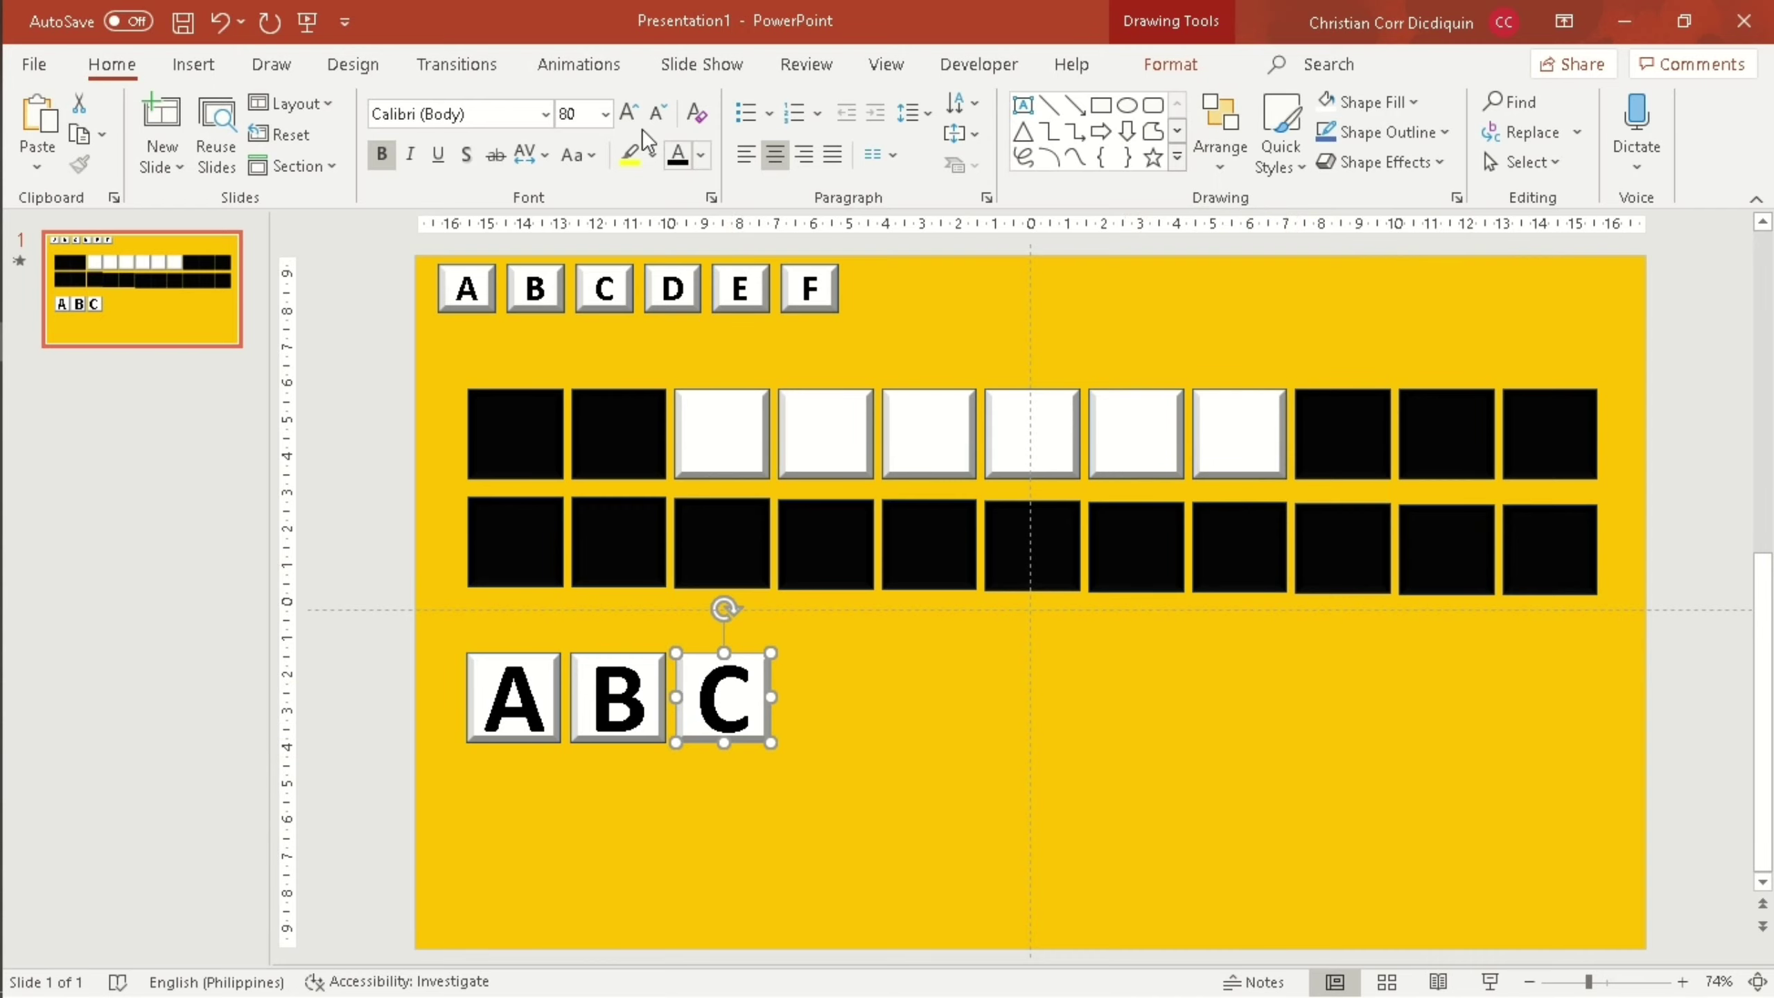
# Preview the C tile's Fade, trigger it on click of the C button, and keep Start With Previous.
pyautogui.click(594, 66)
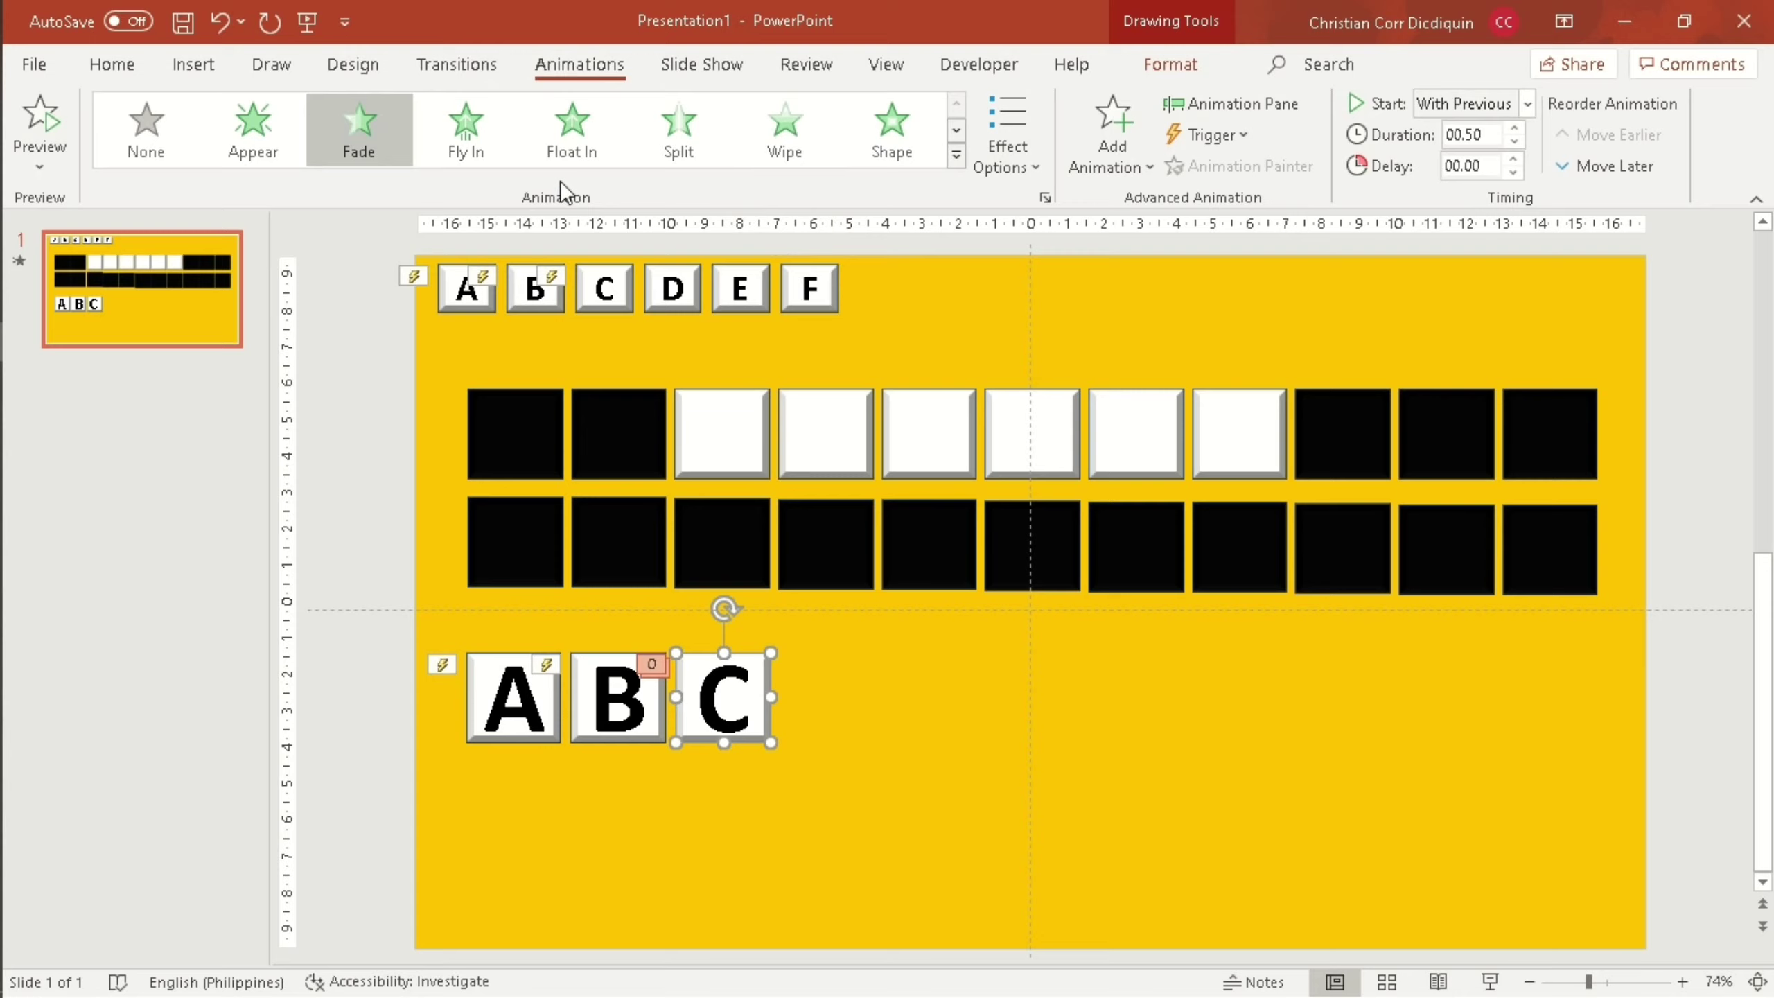
pyautogui.click(366, 136)
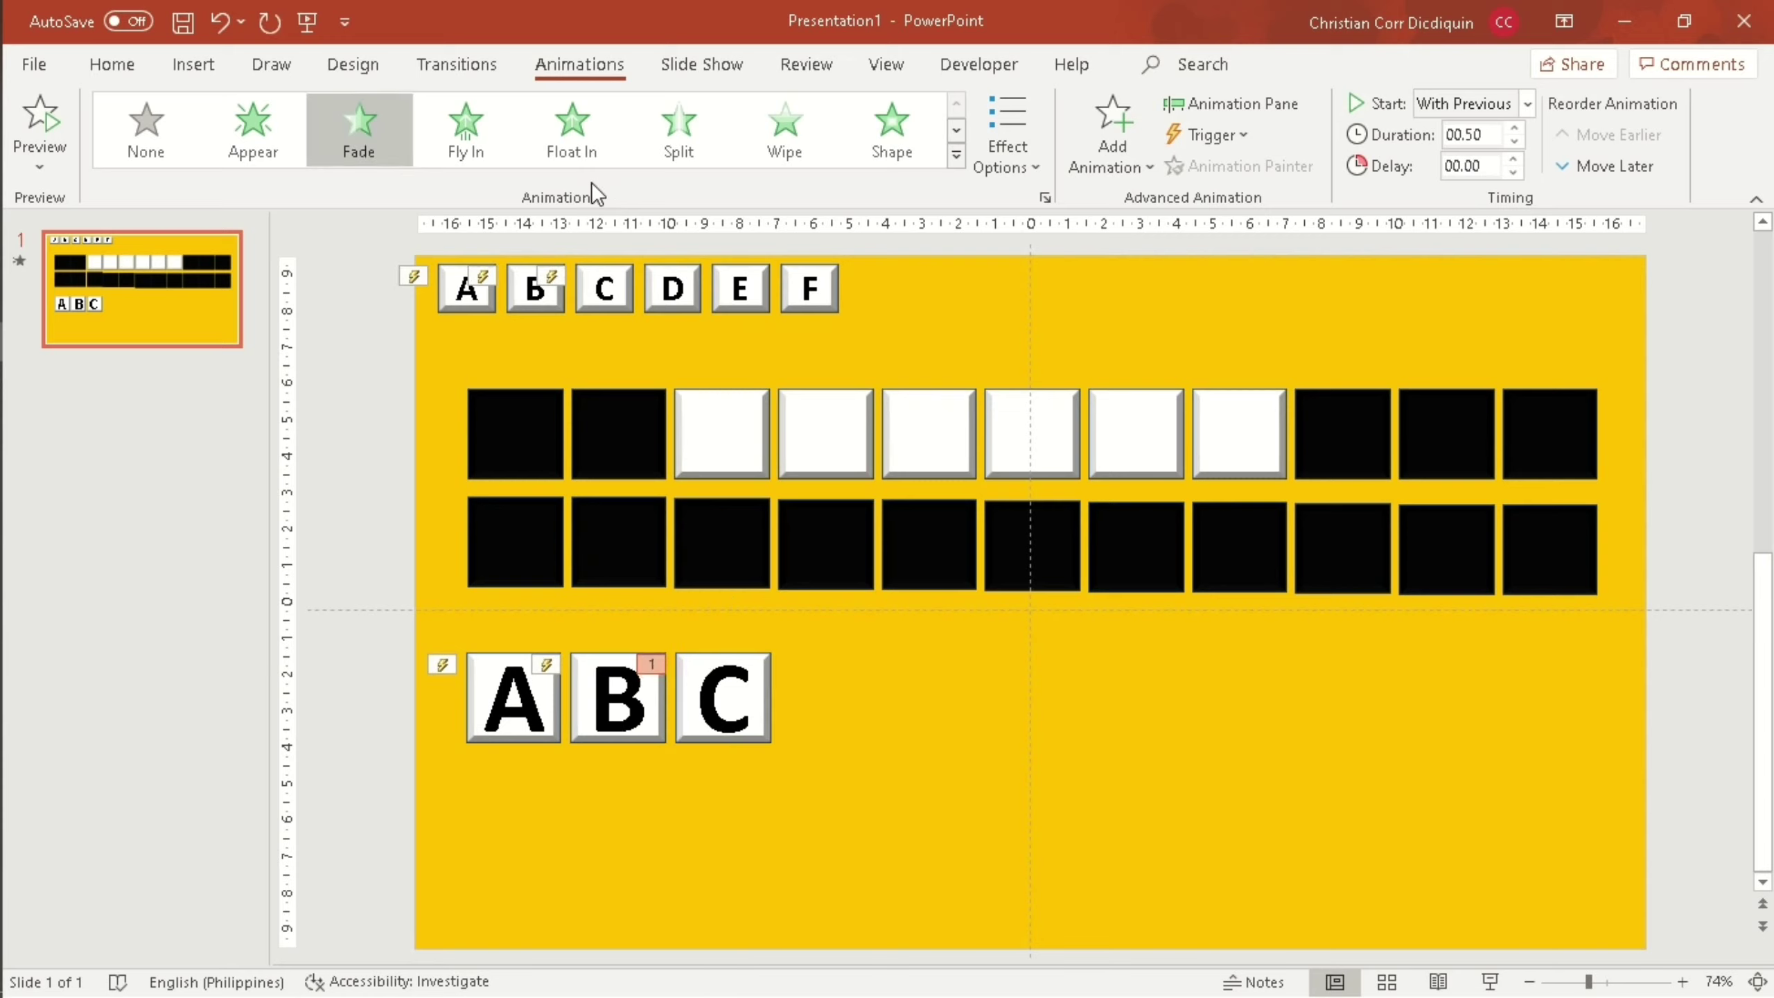
pyautogui.click(1224, 137)
pyautogui.moveTo(1247, 169)
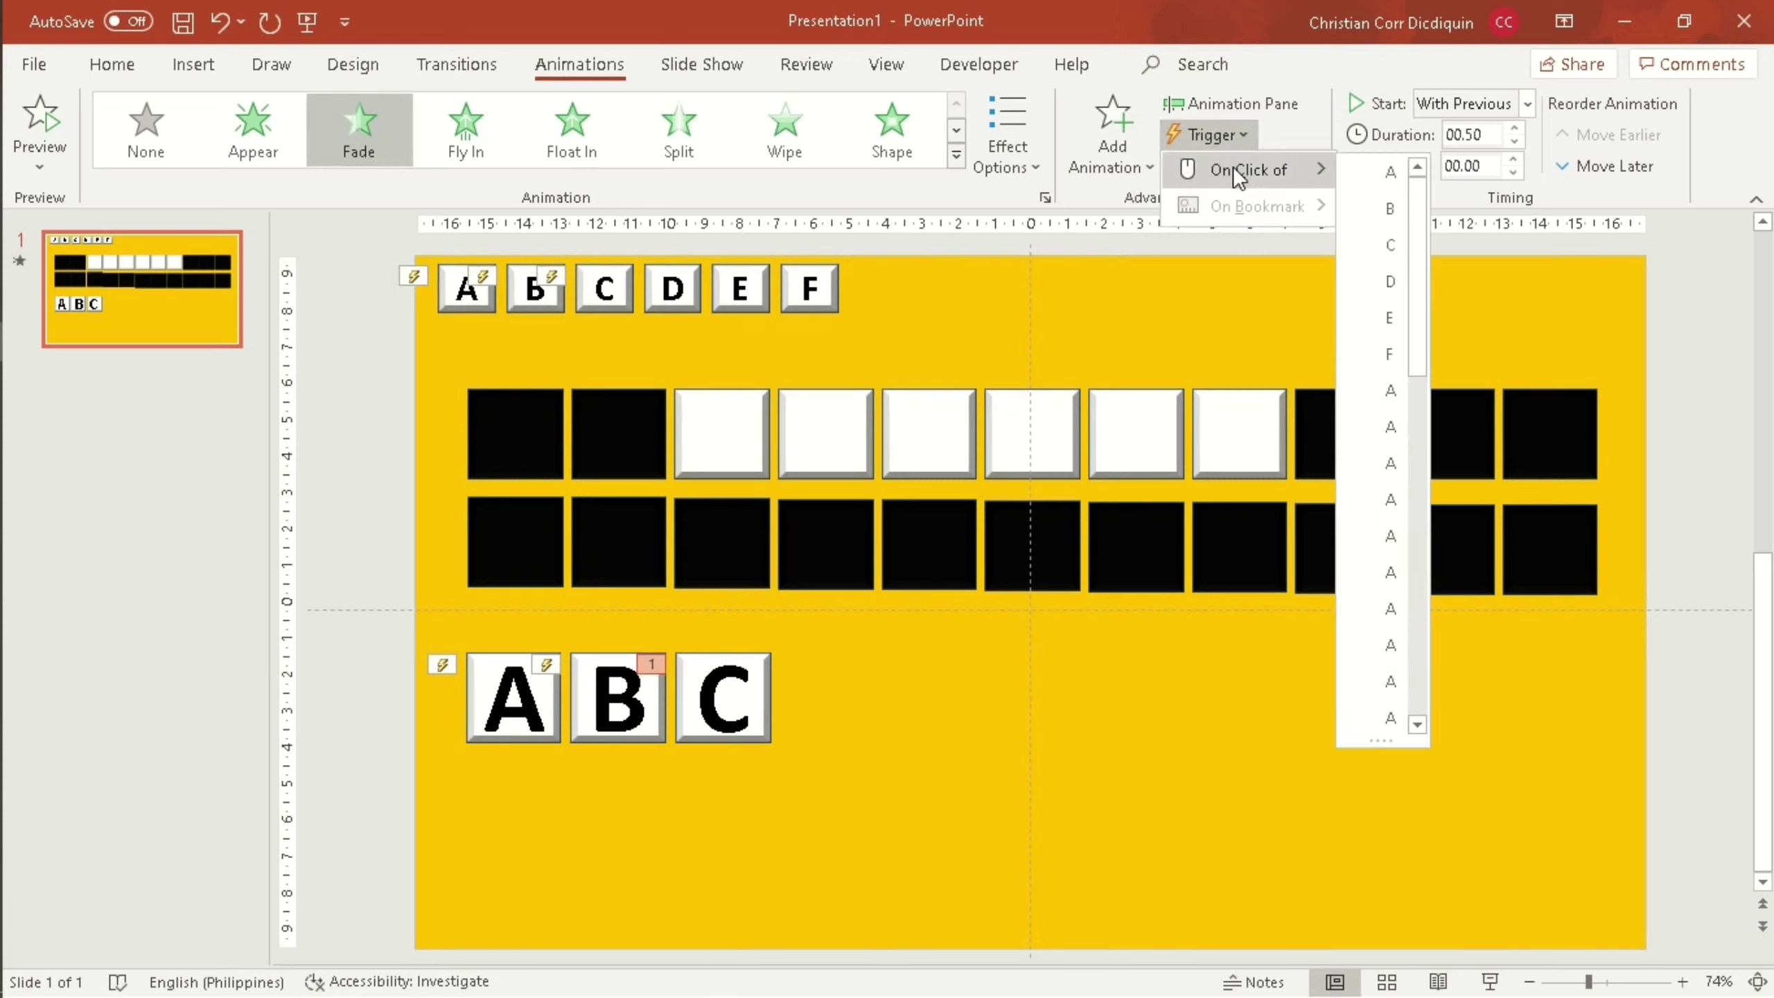
pyautogui.click(1378, 238)
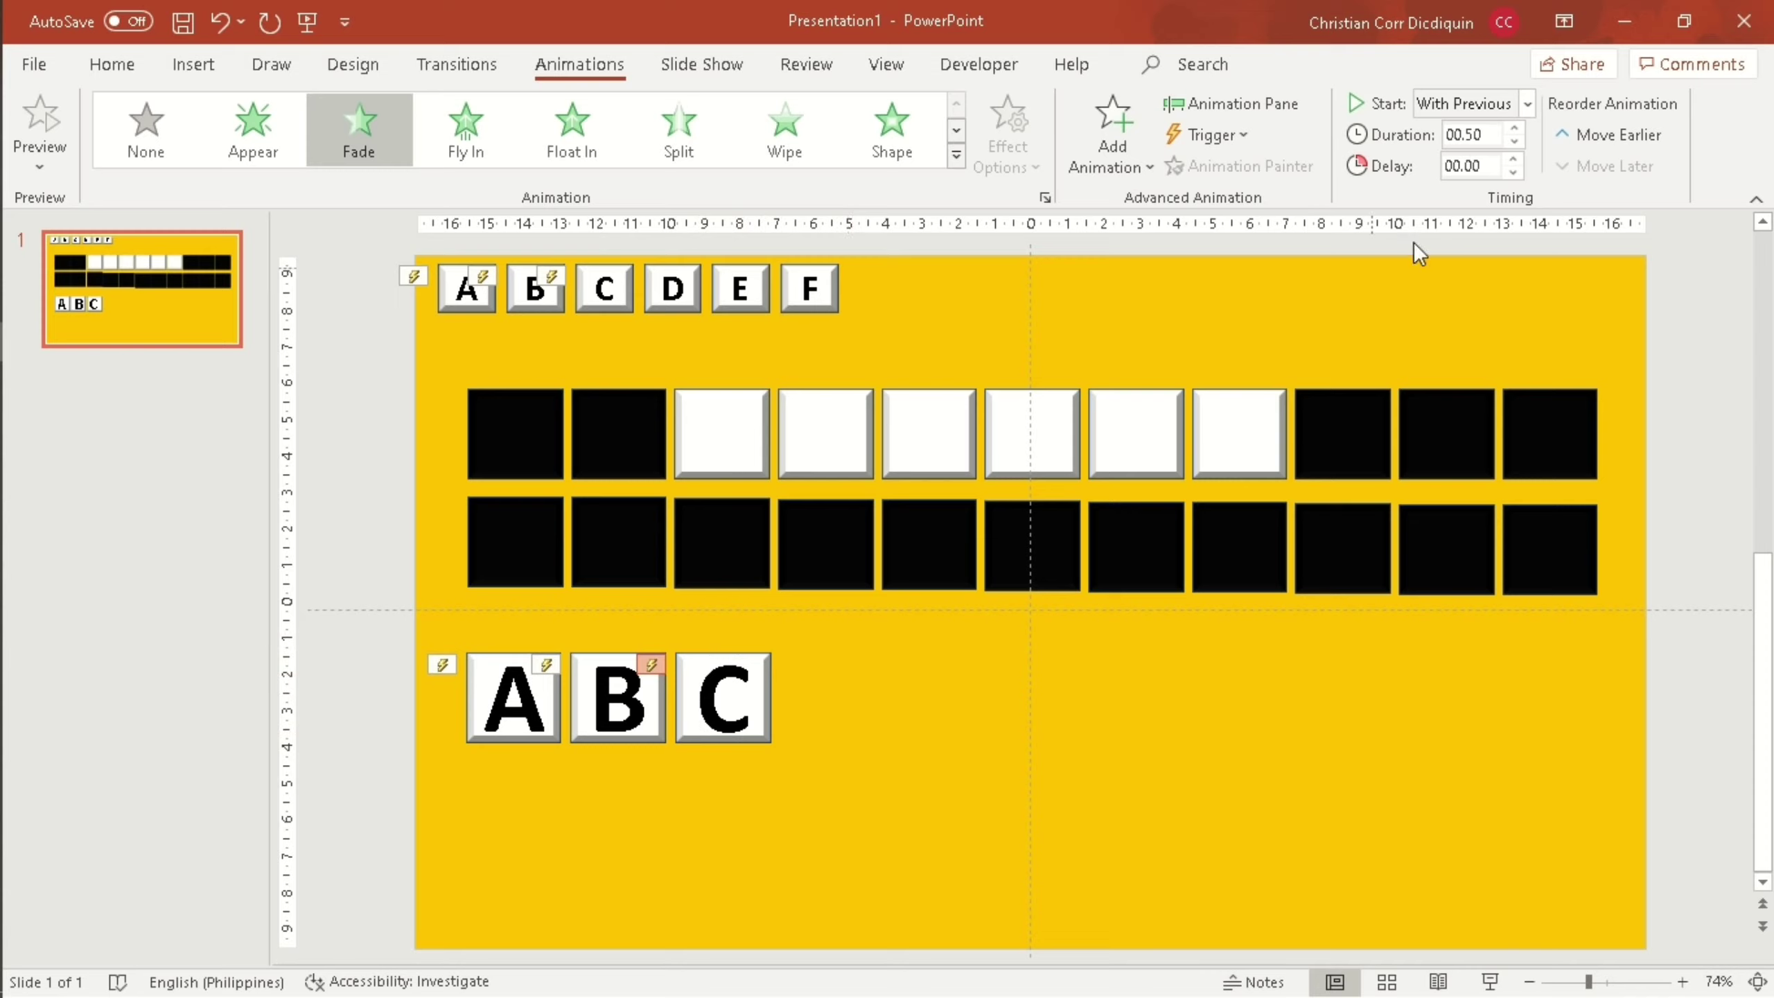
pyautogui.click(1528, 105)
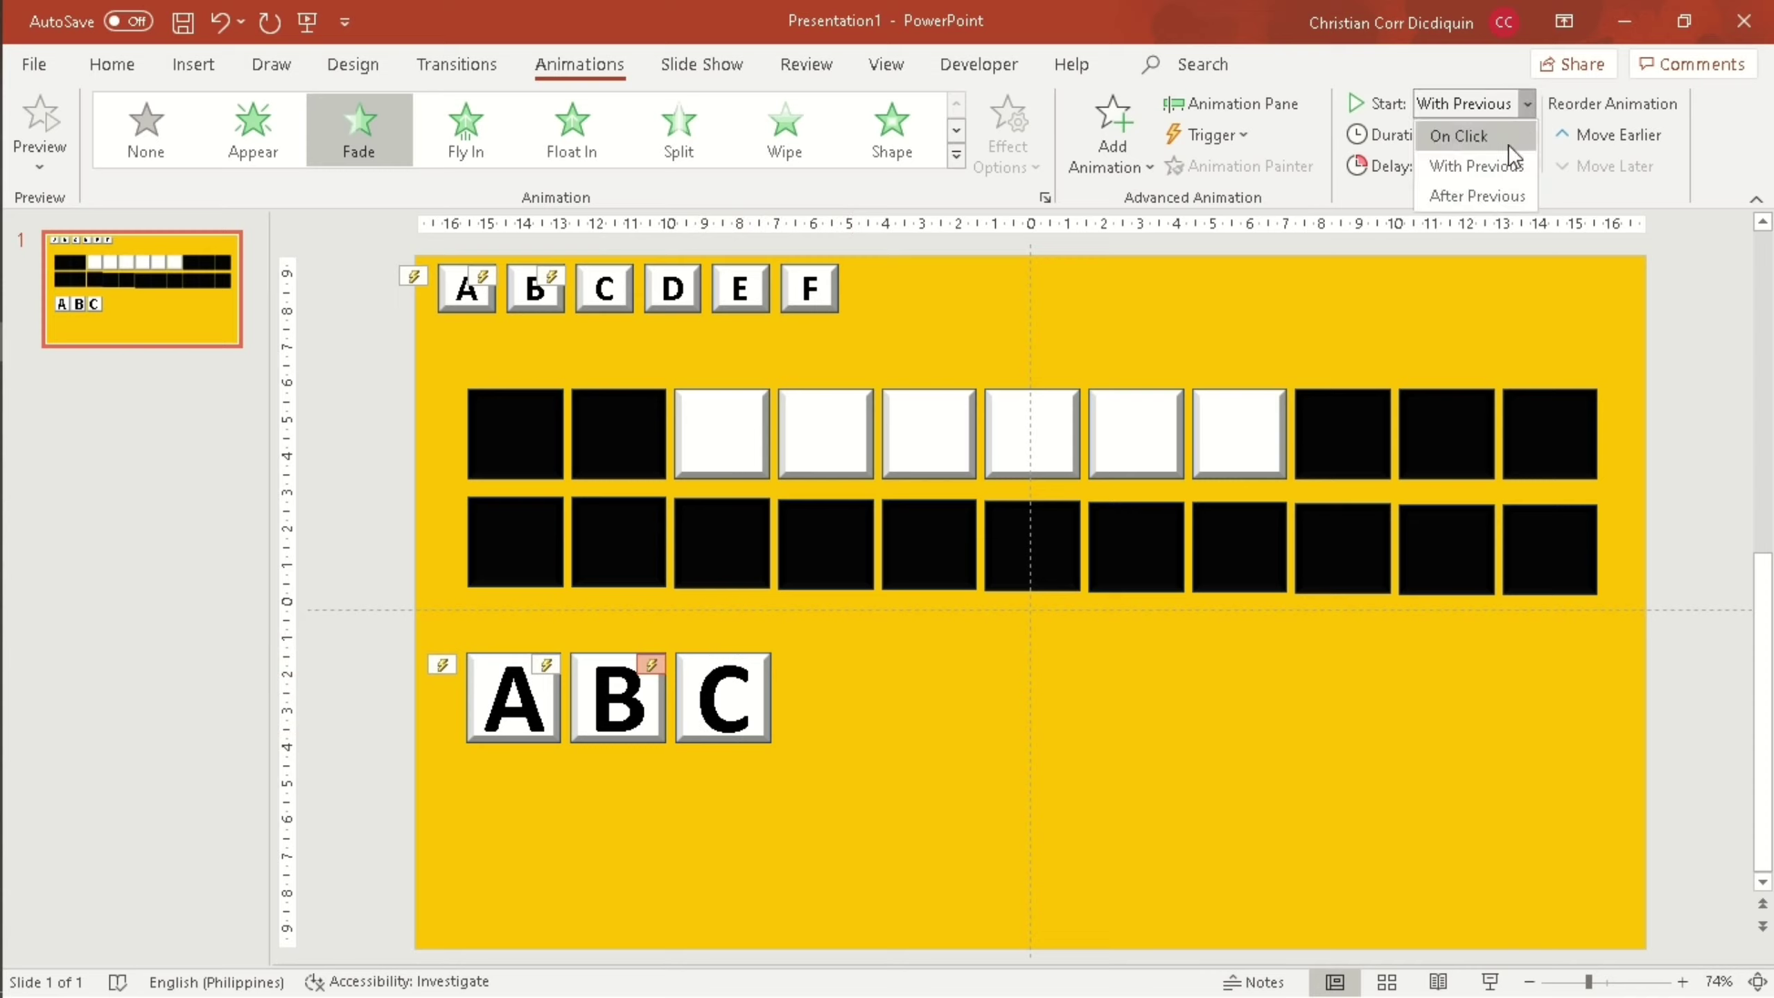
pyautogui.click(1509, 168)
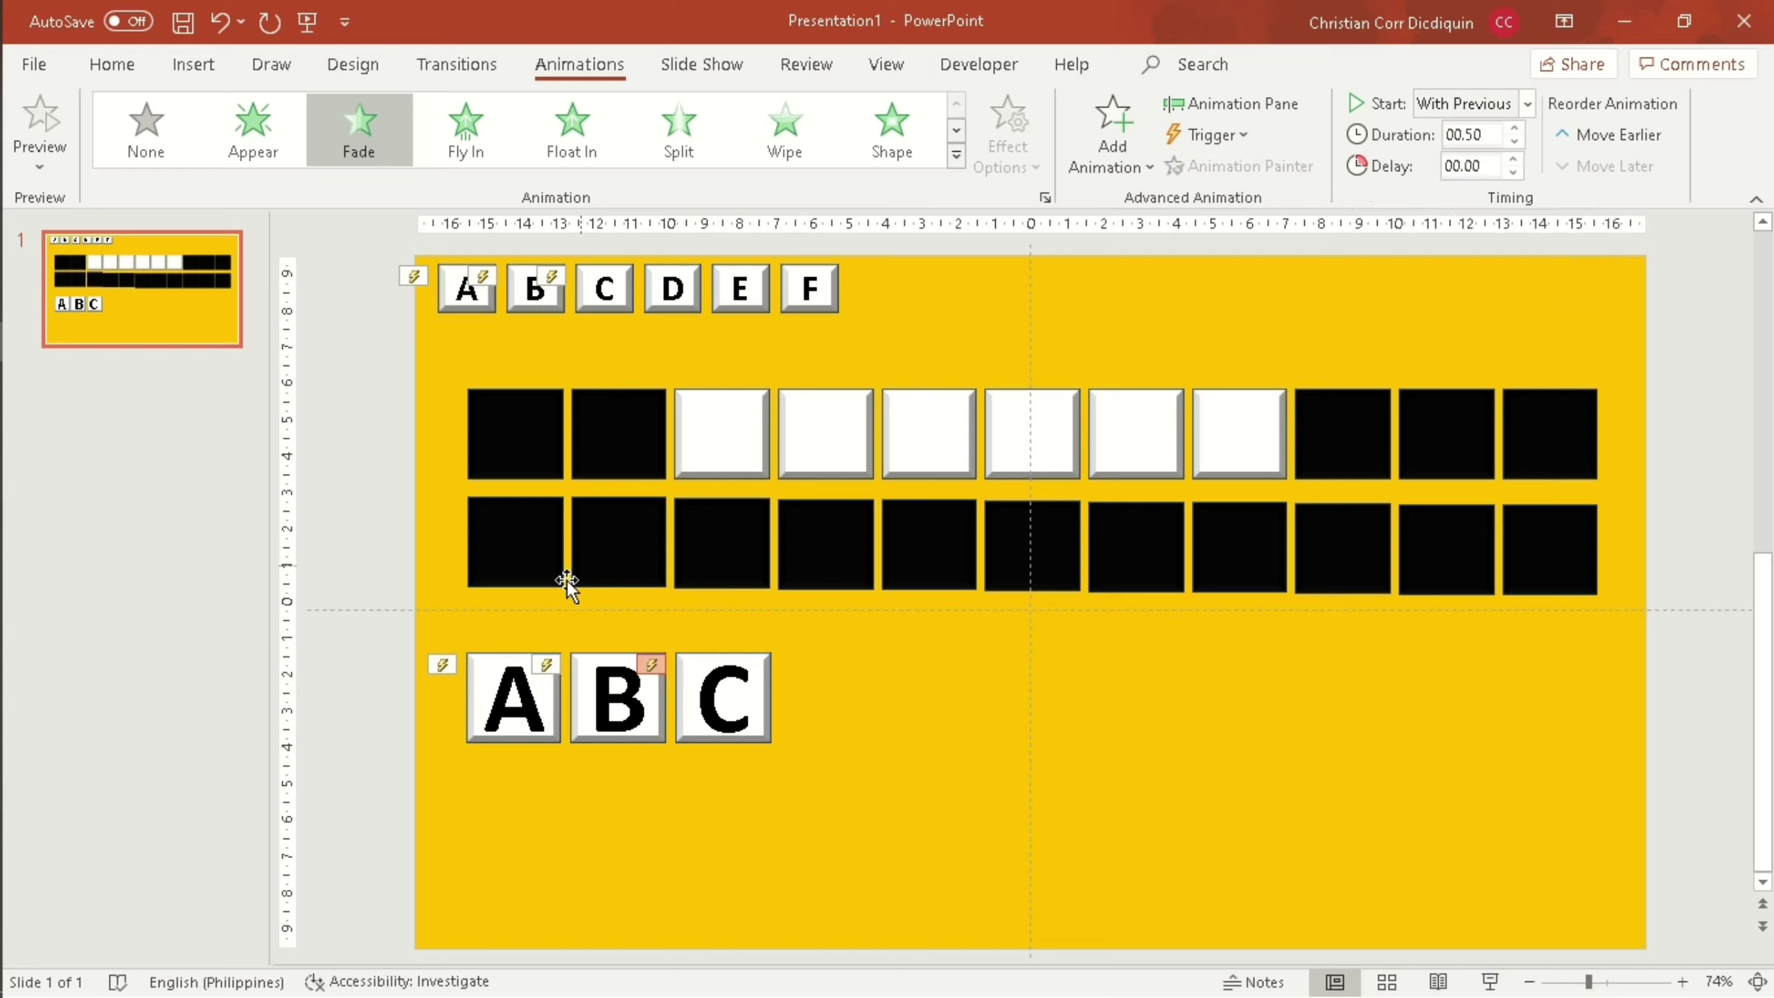
pyautogui.click(442, 665)
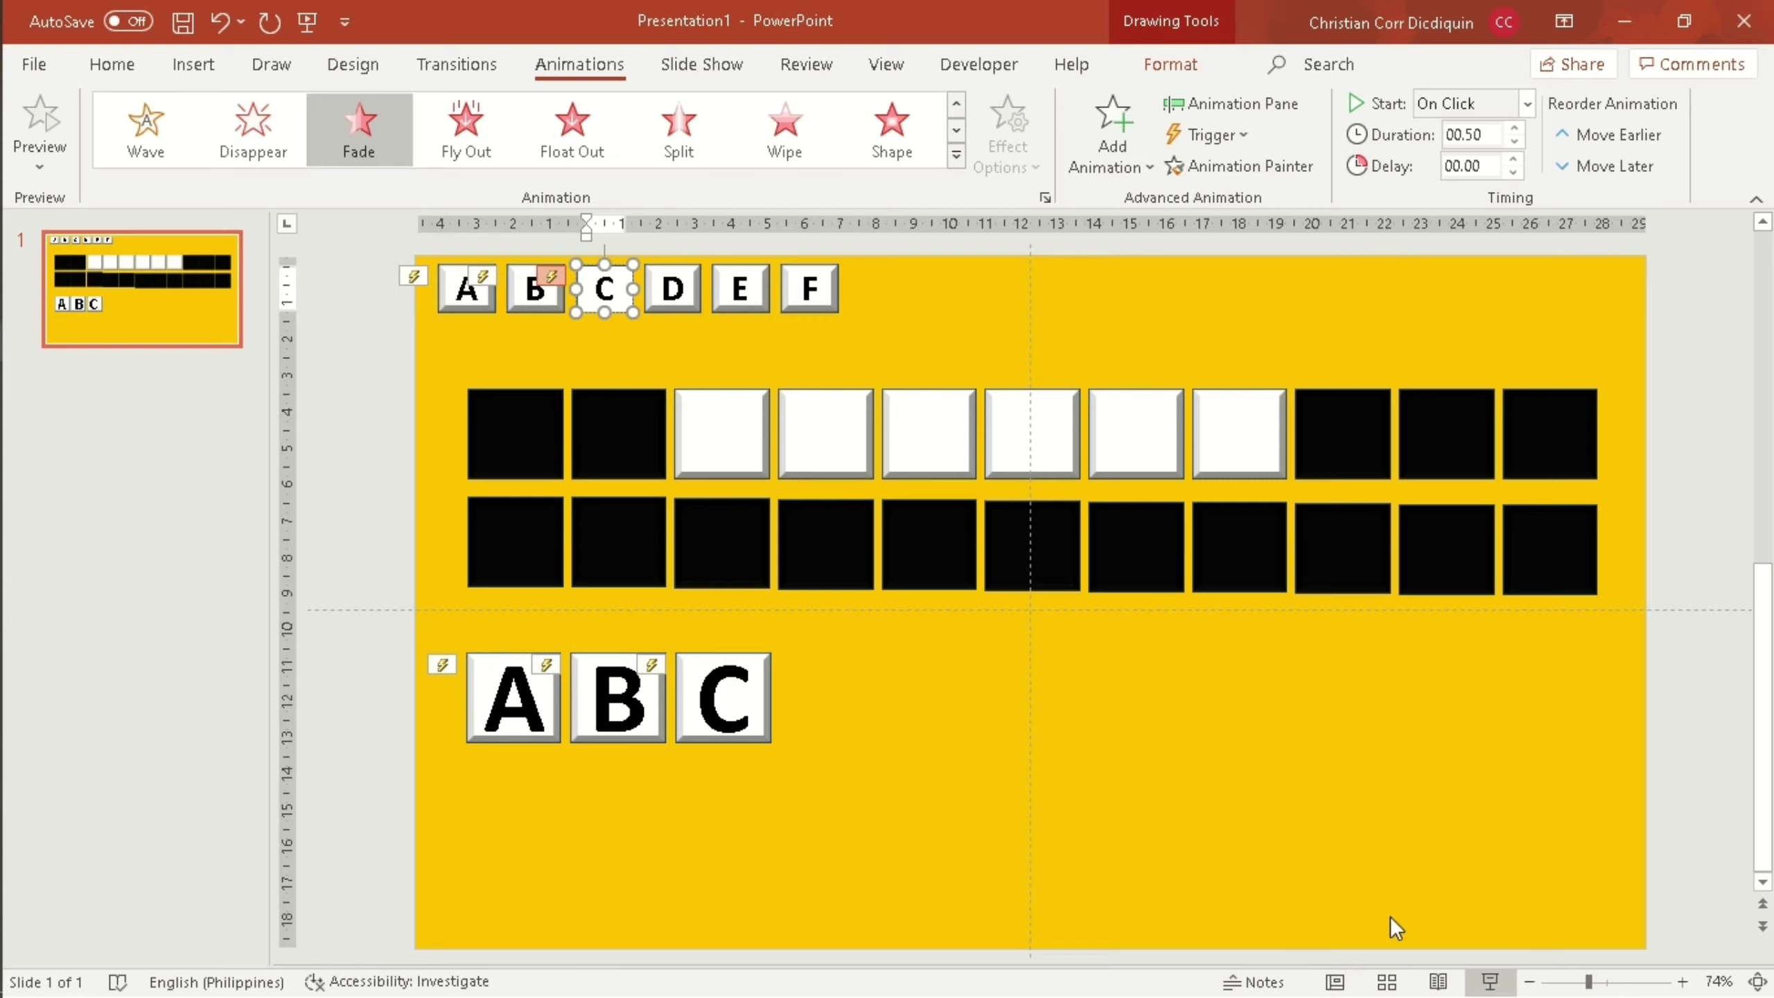
pyautogui.press('F5')
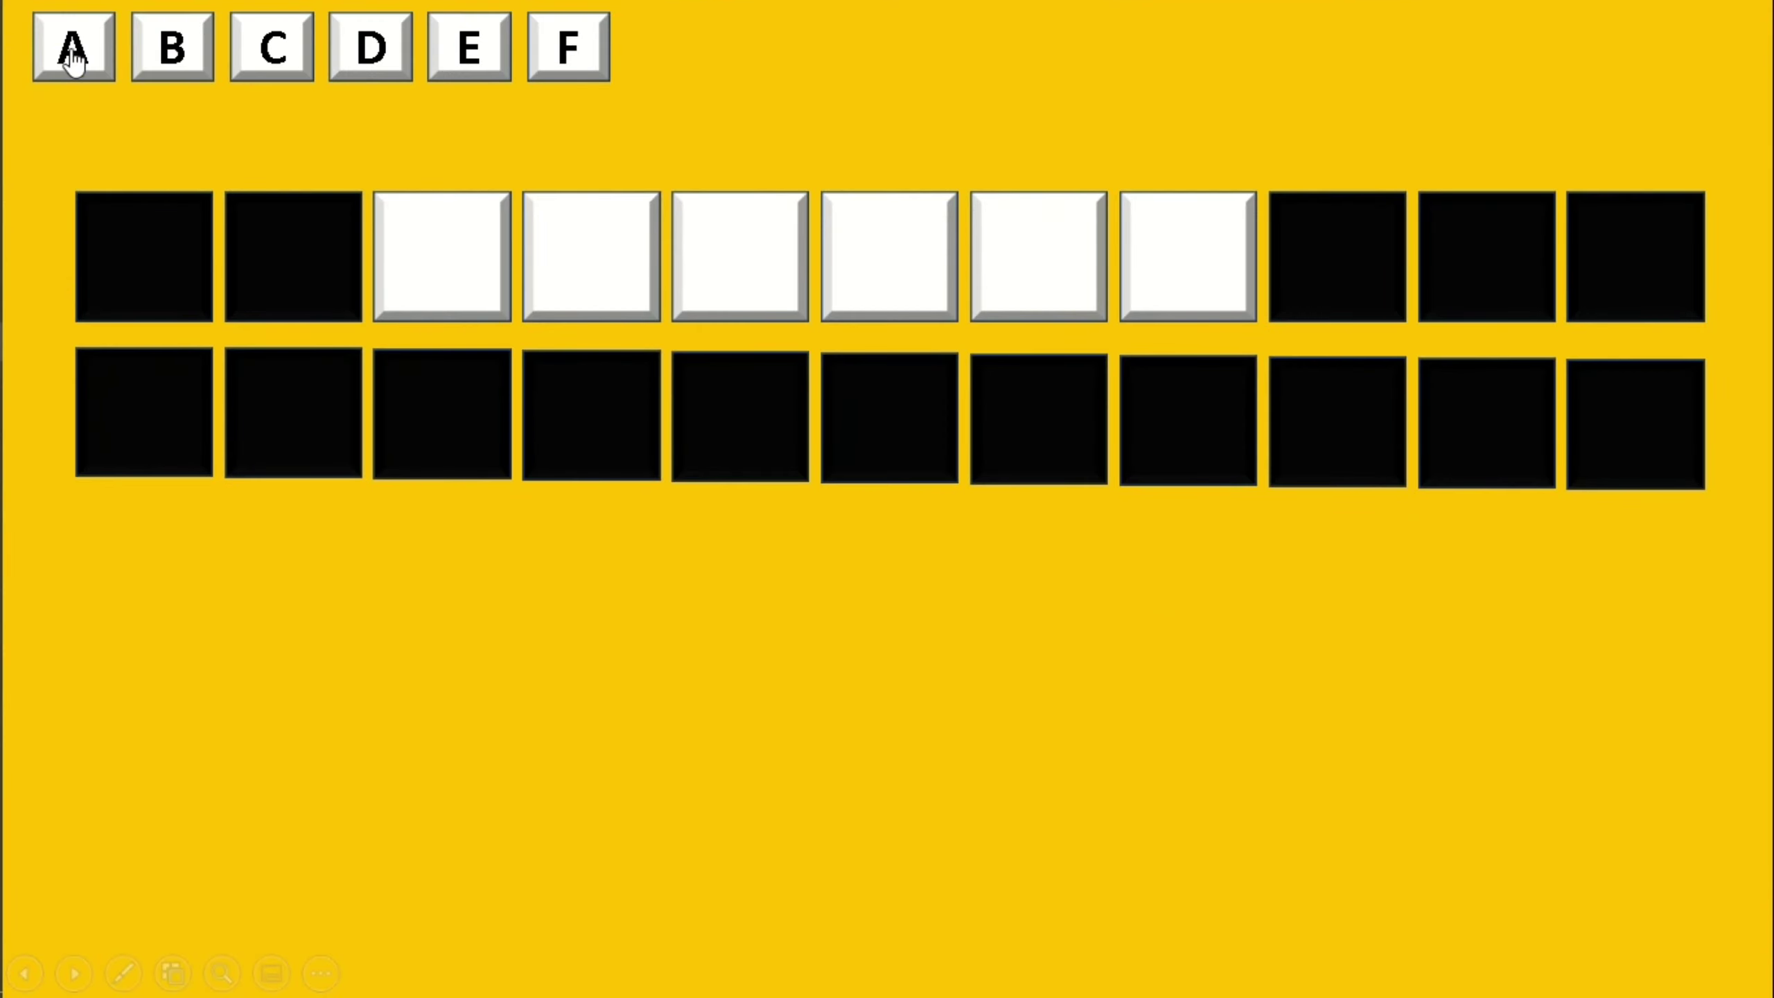
pyautogui.click(70, 60)
pyautogui.click(178, 66)
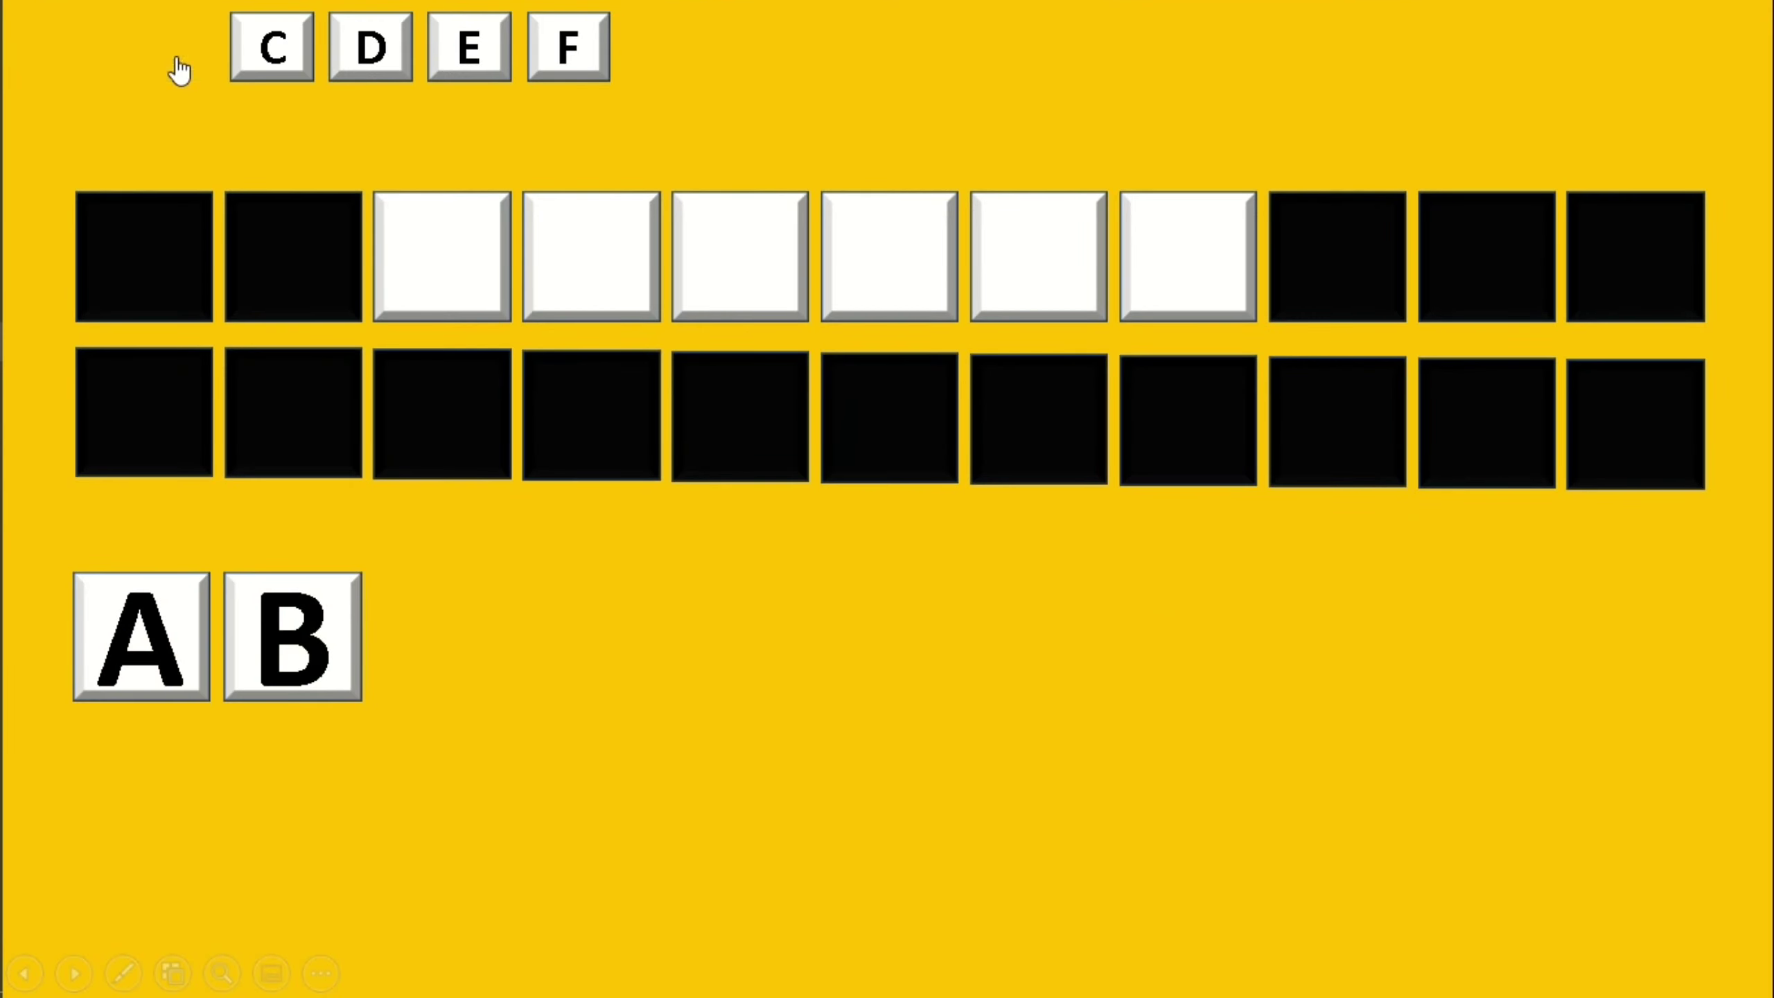
pyautogui.click(265, 70)
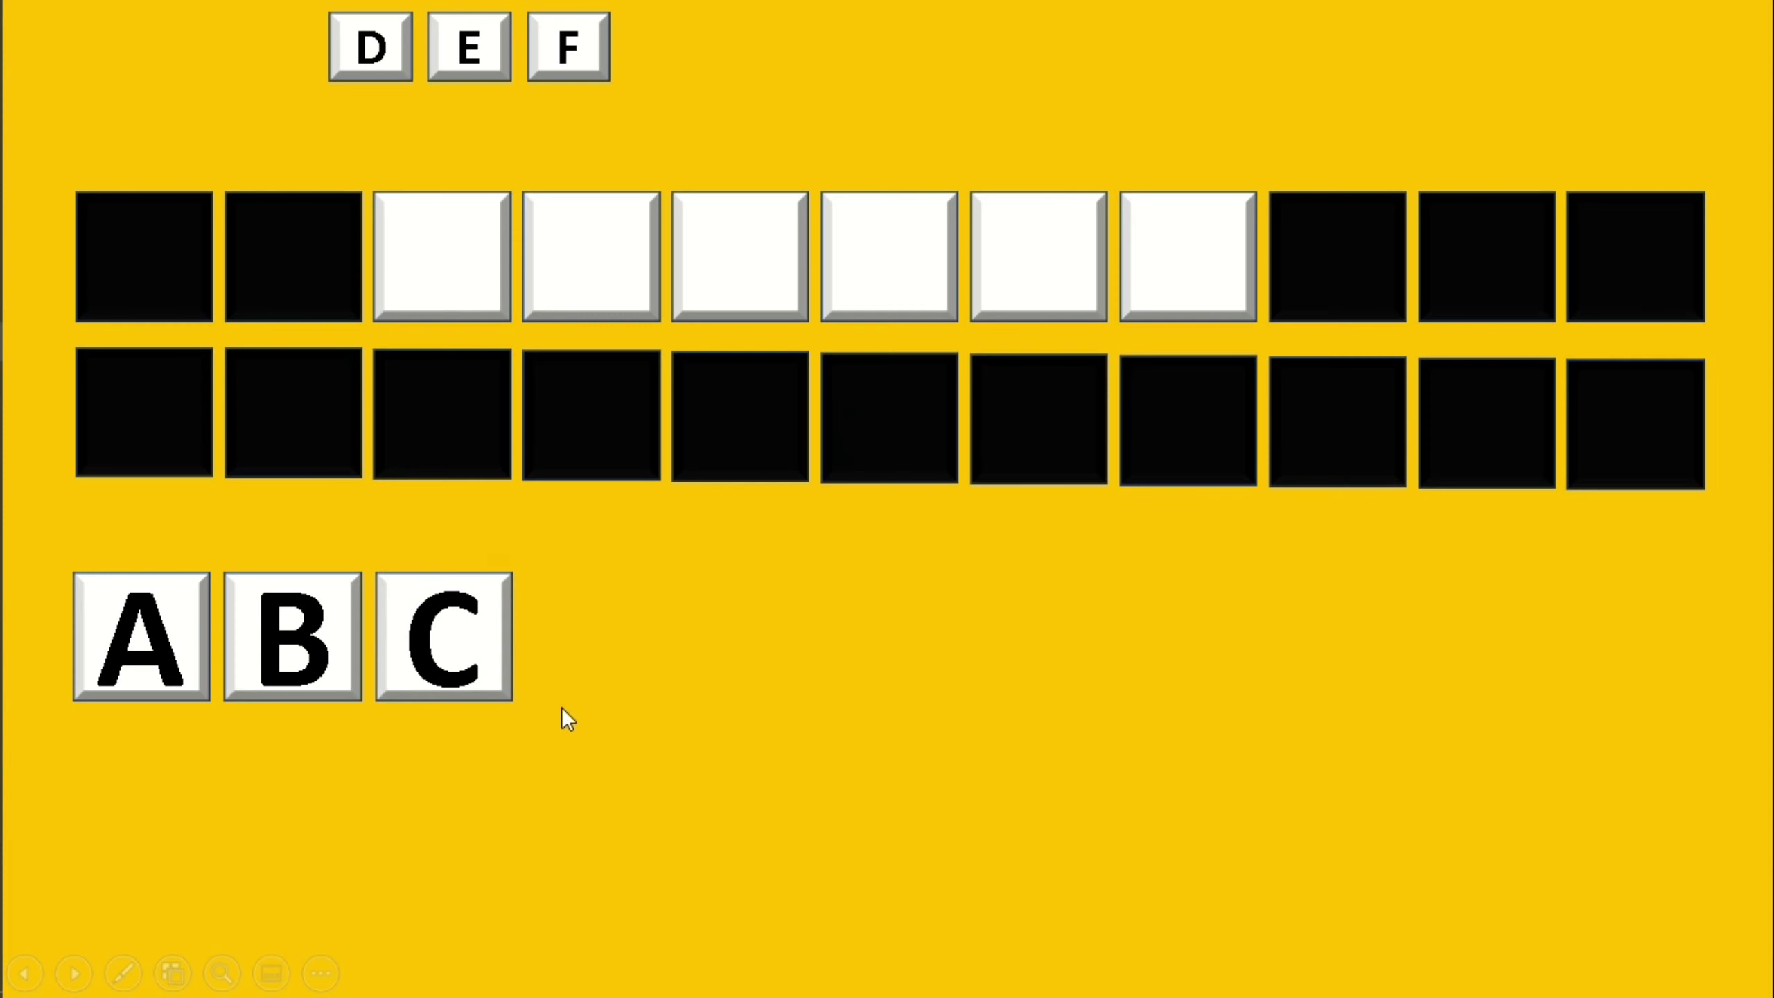
pyautogui.press('Escape')
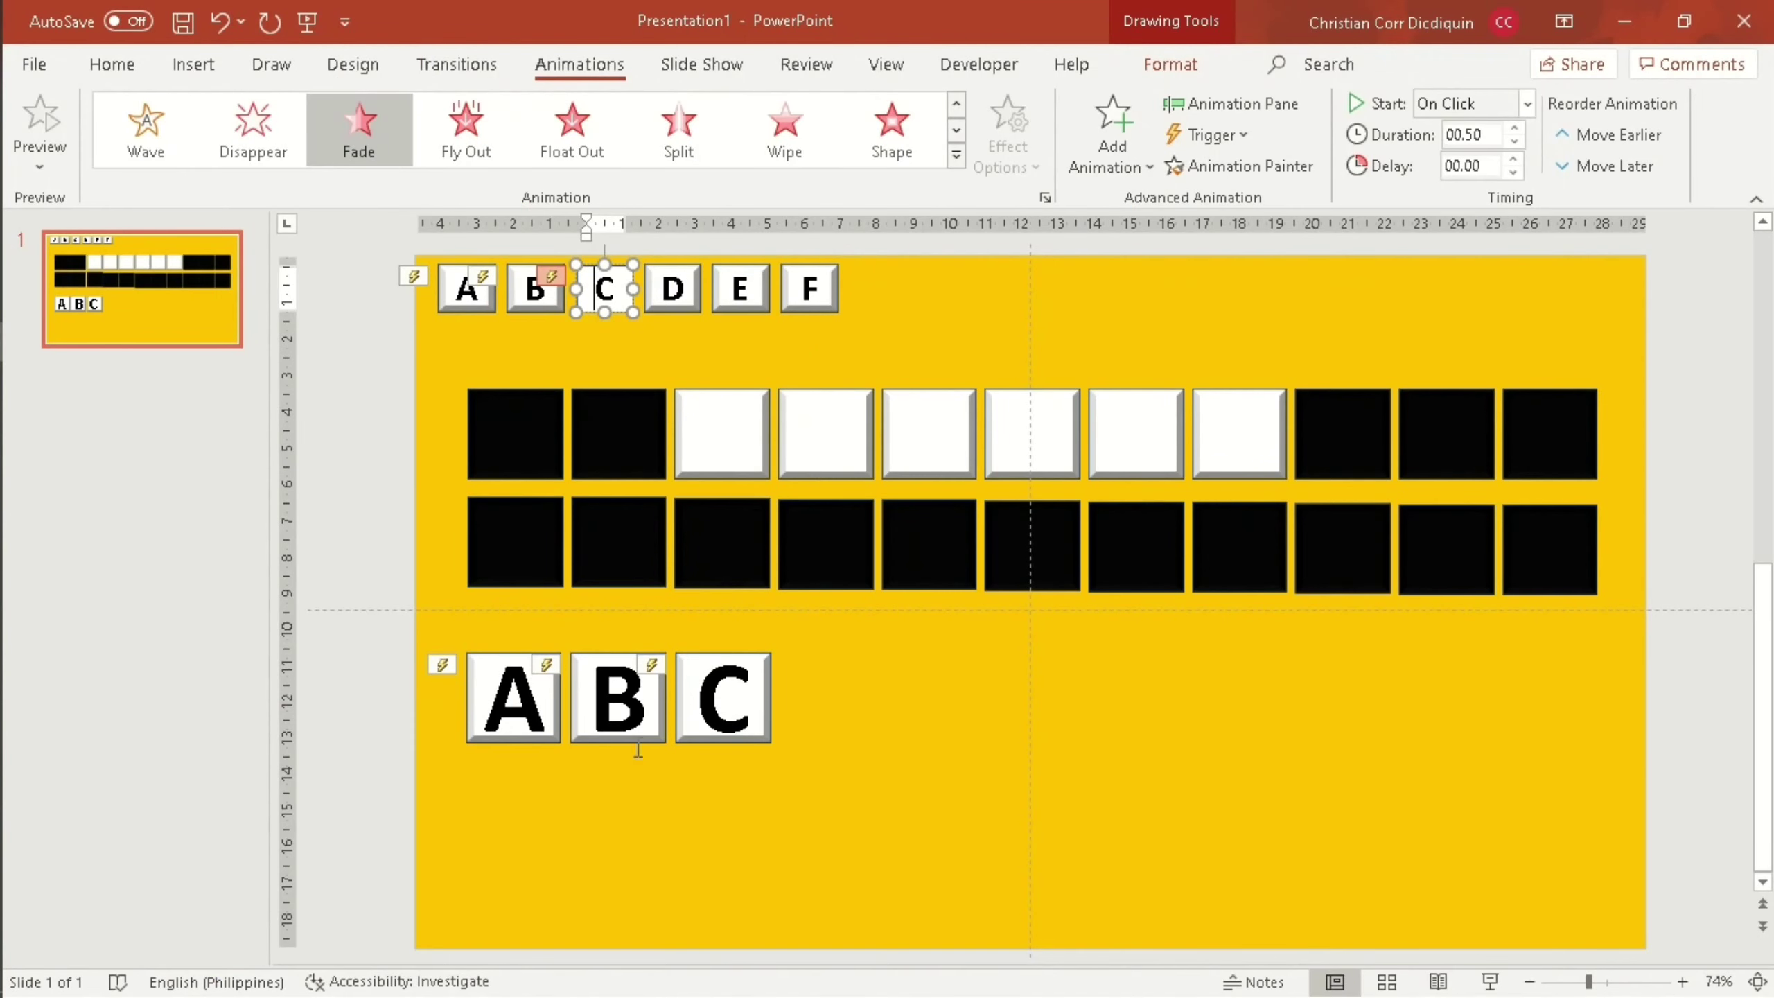
# Copy the A tile into the third top-row slot and fill it light blue.
pyautogui.click(378, 686)
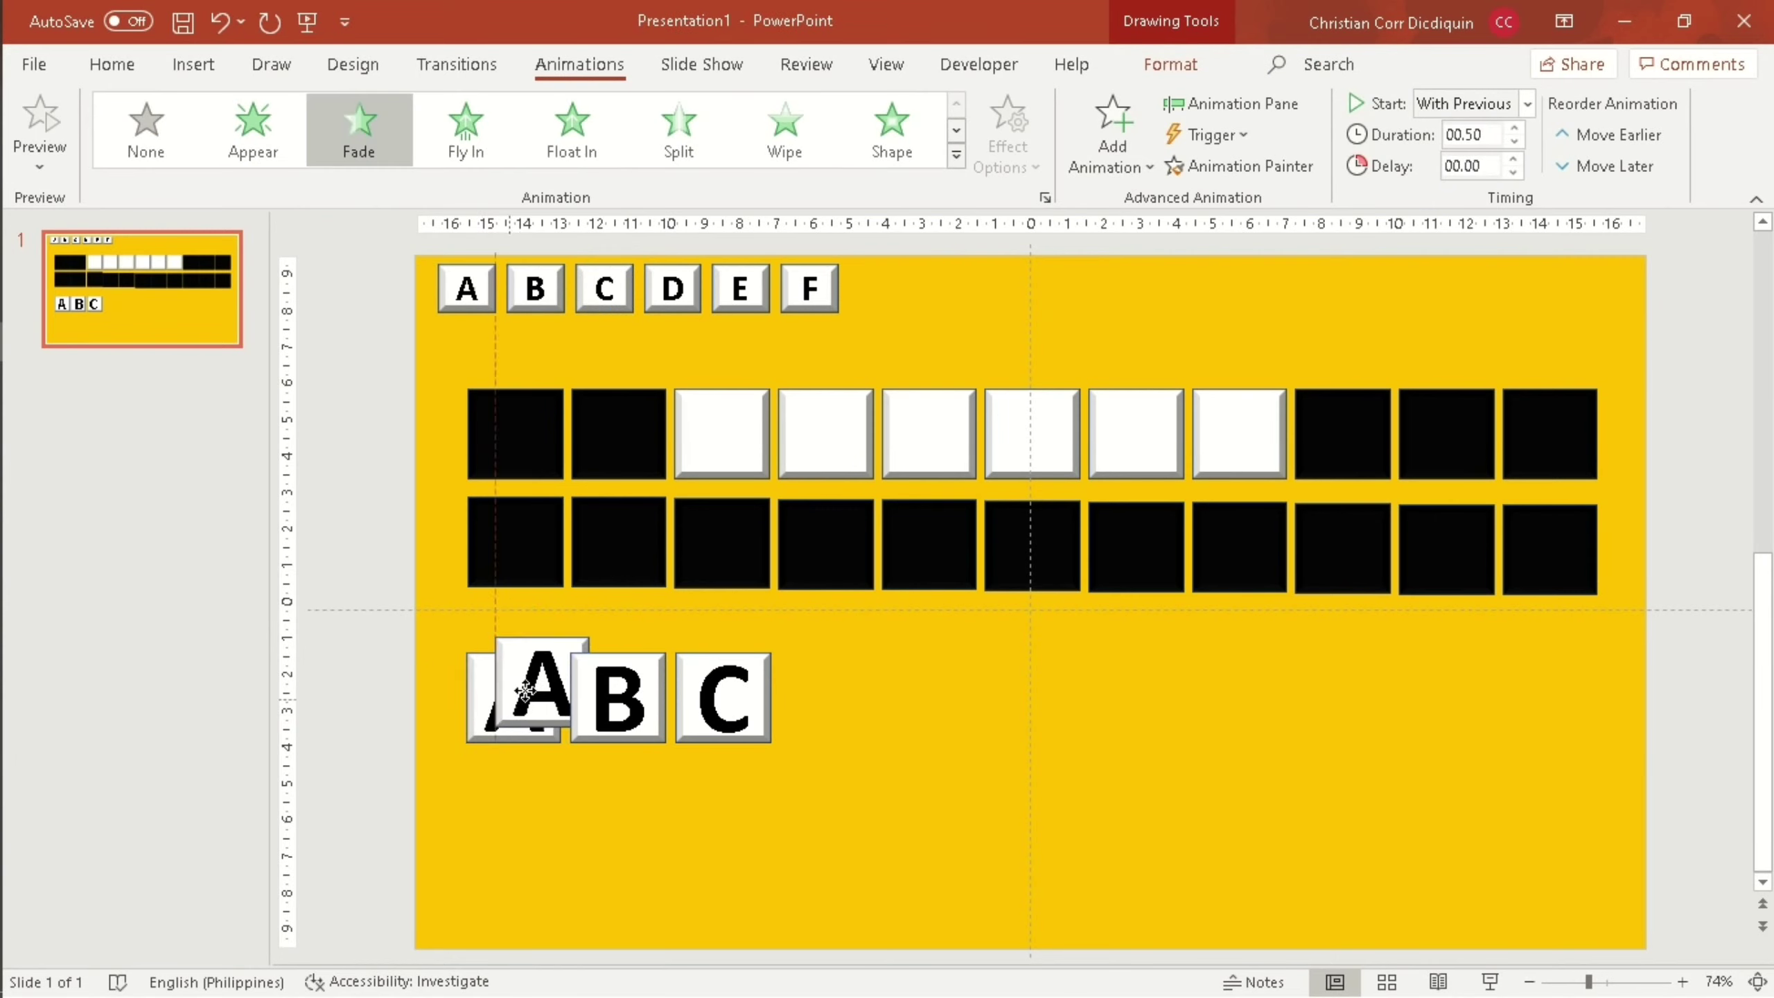
pyautogui.moveTo(481, 724)
pyautogui.mouseDown()
pyautogui.moveTo(556, 664)
pyautogui.moveTo(694, 459)
pyautogui.mouseUp()
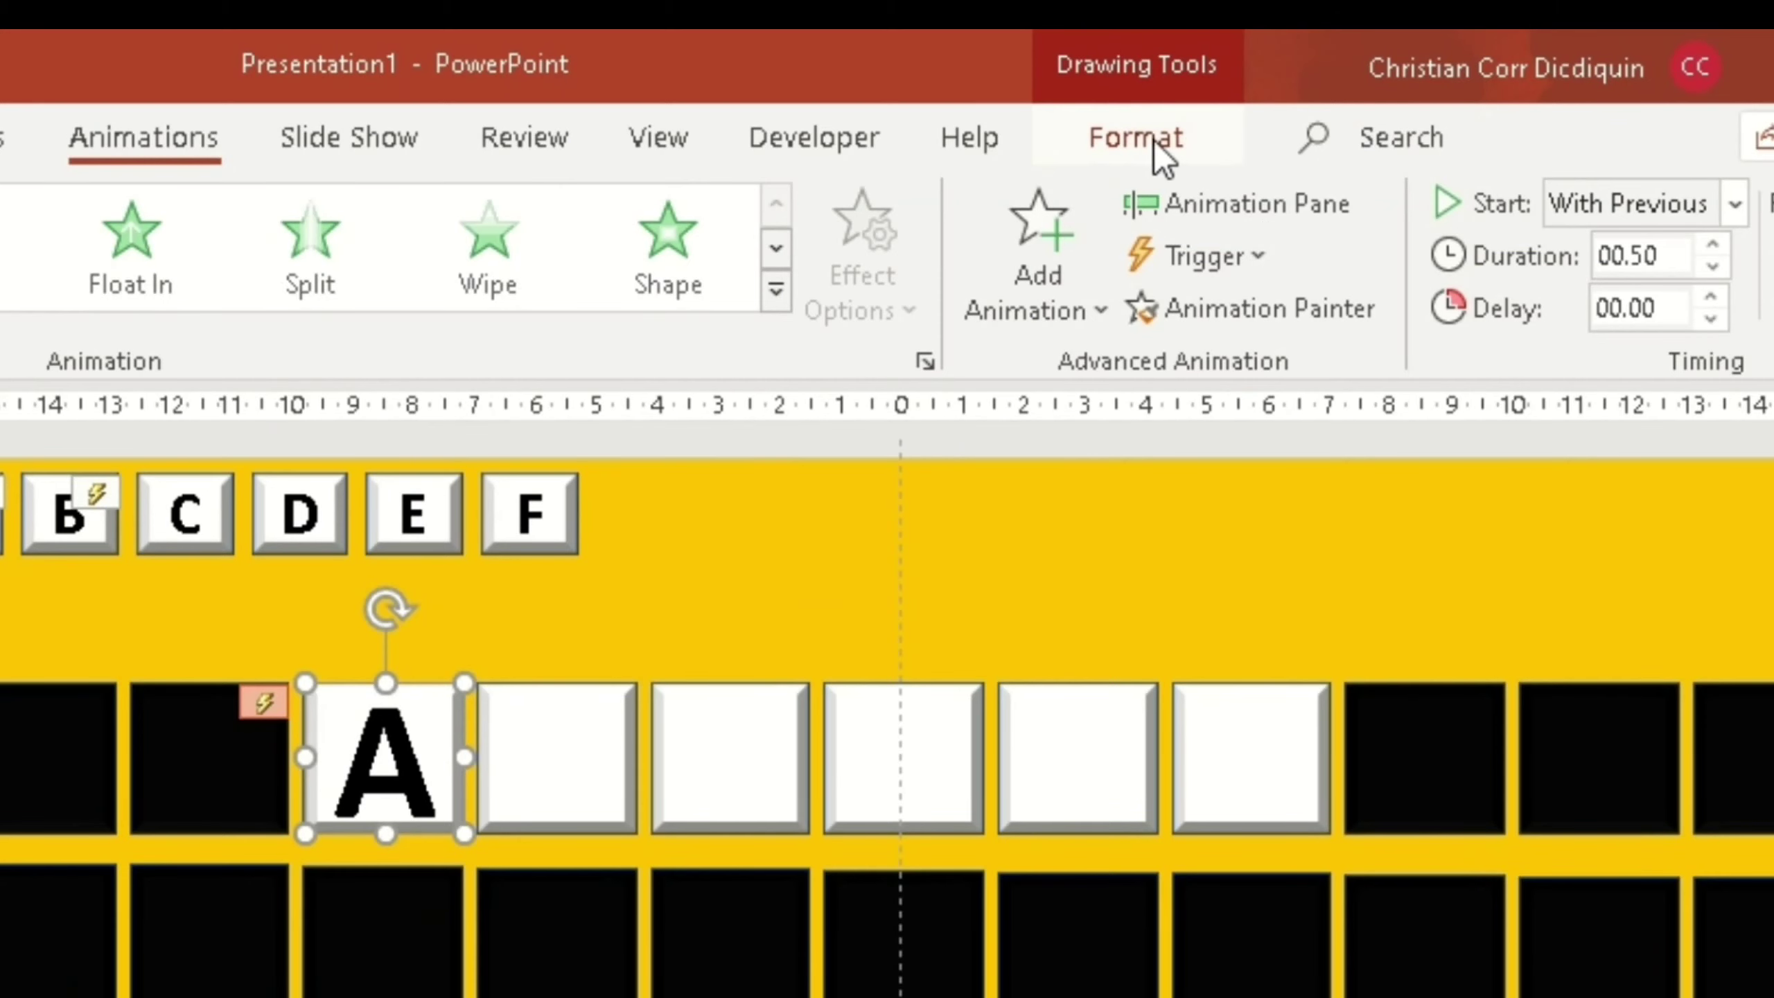
pyautogui.click(1161, 138)
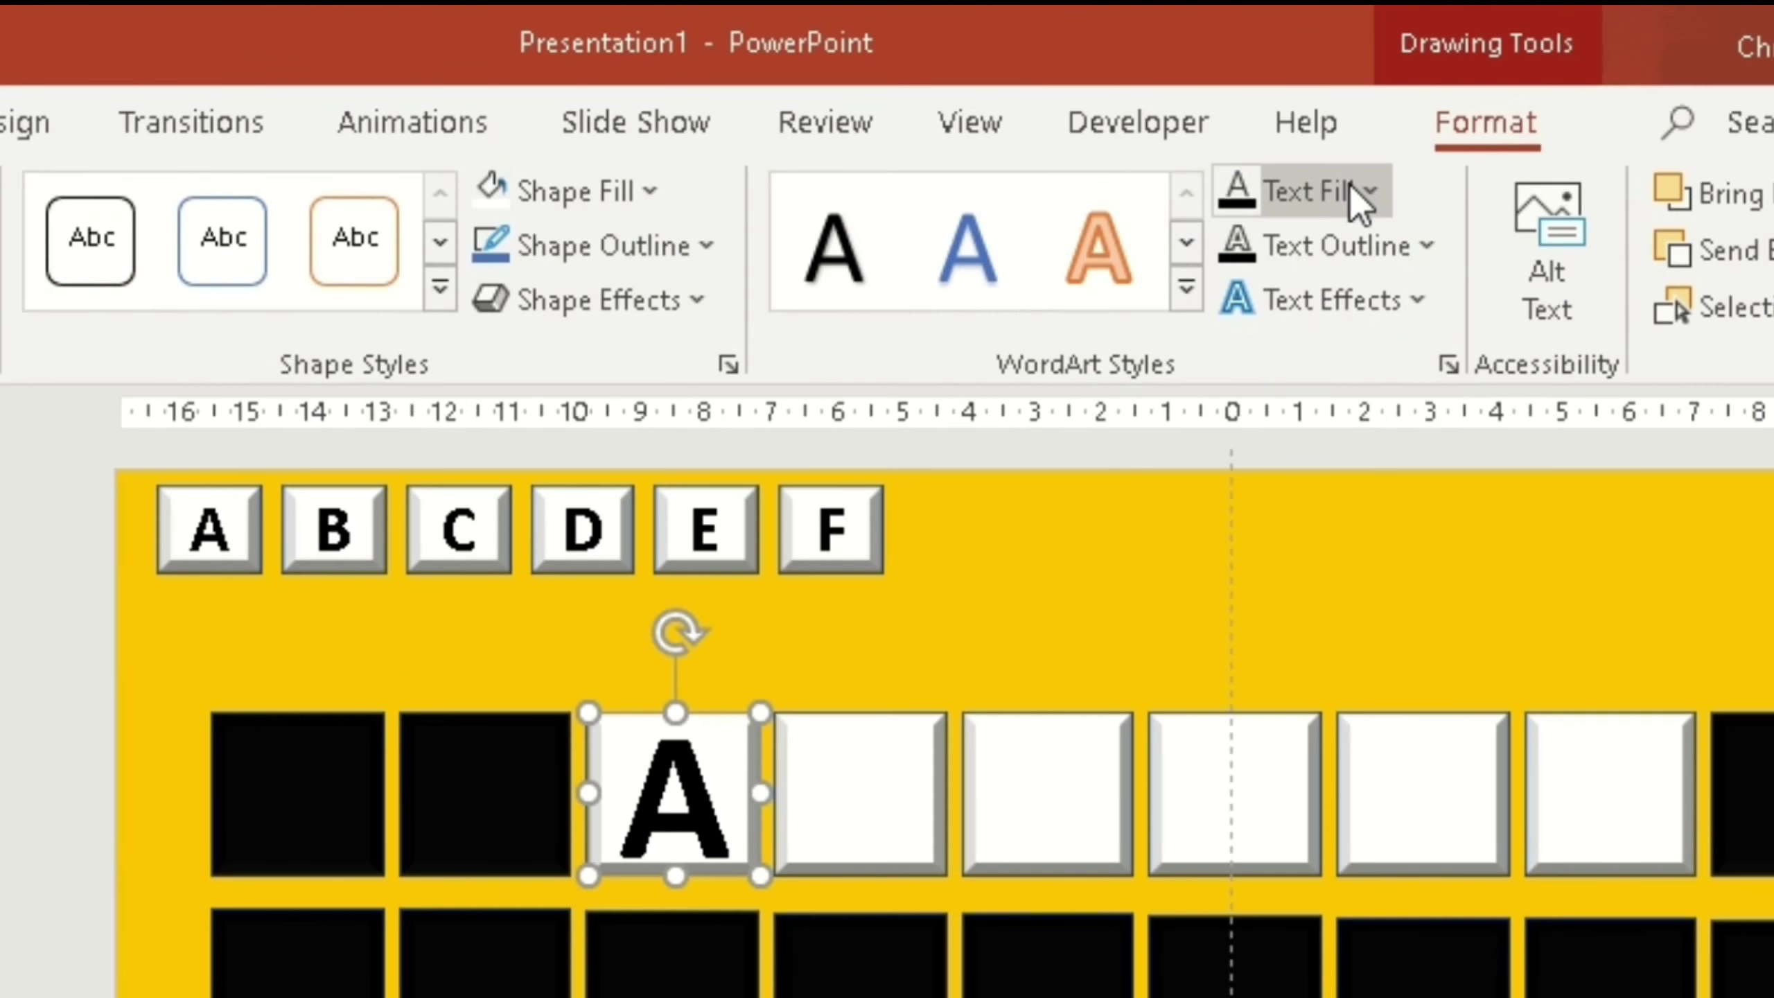
pyautogui.click(646, 192)
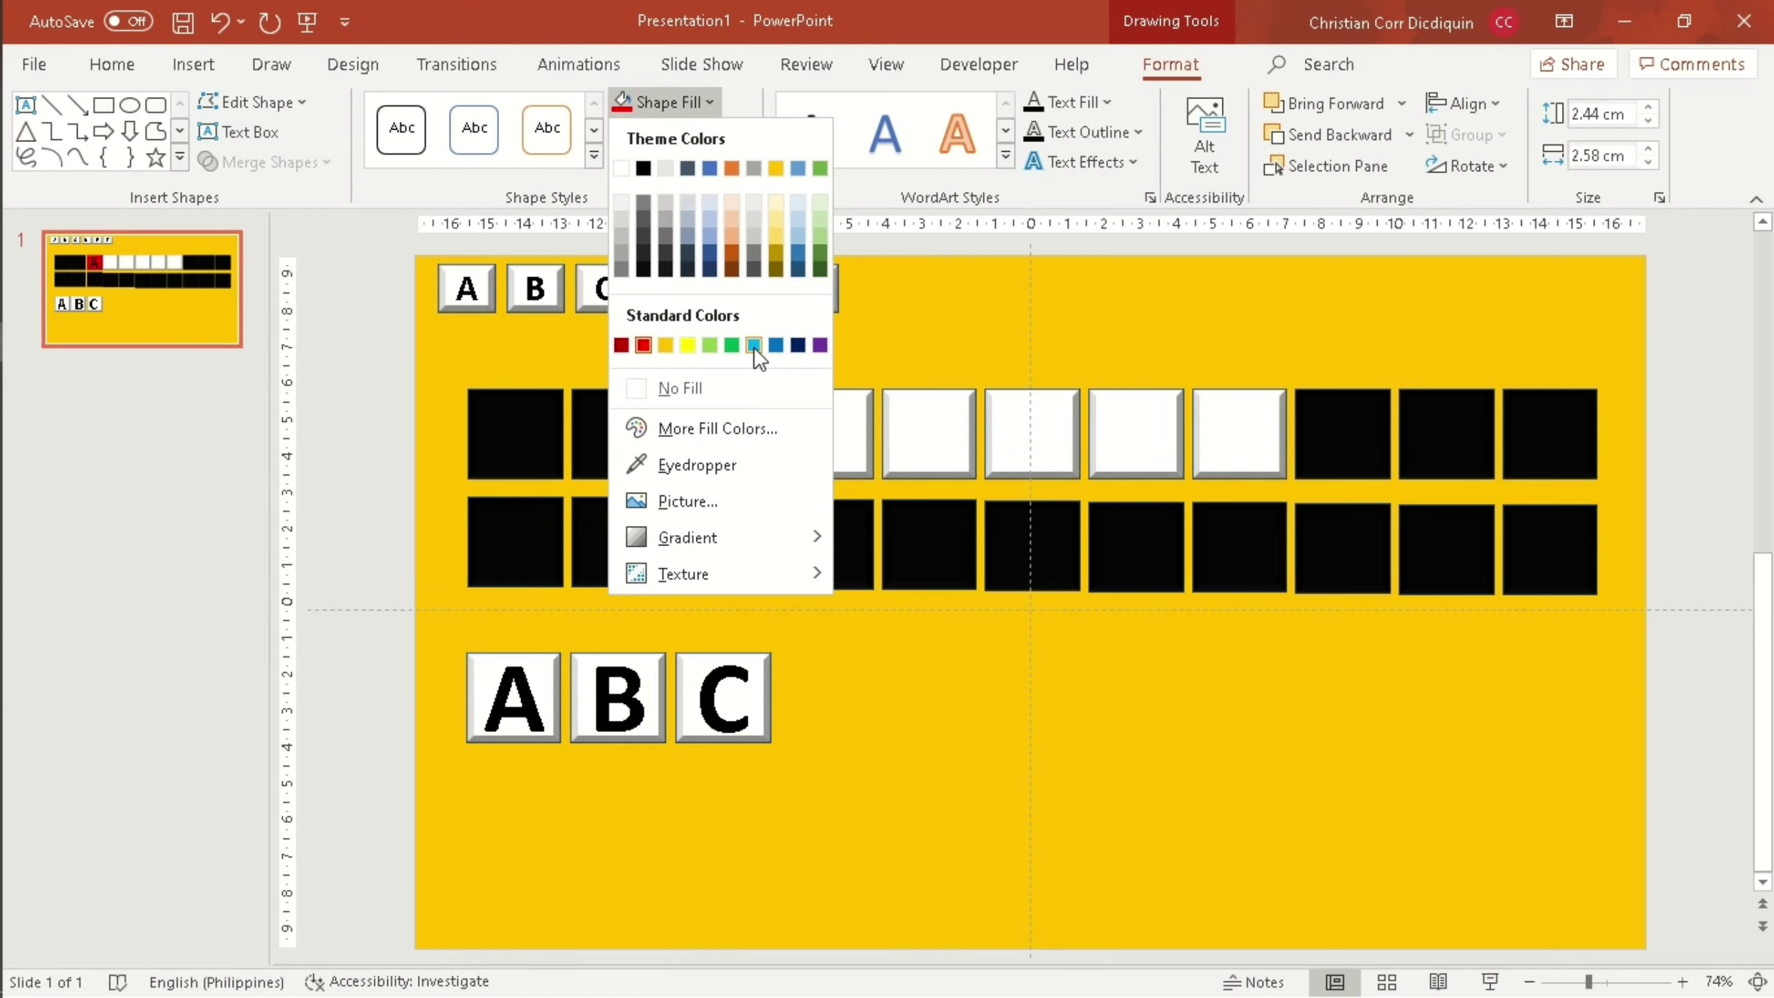
pyautogui.click(755, 345)
pyautogui.click(916, 716)
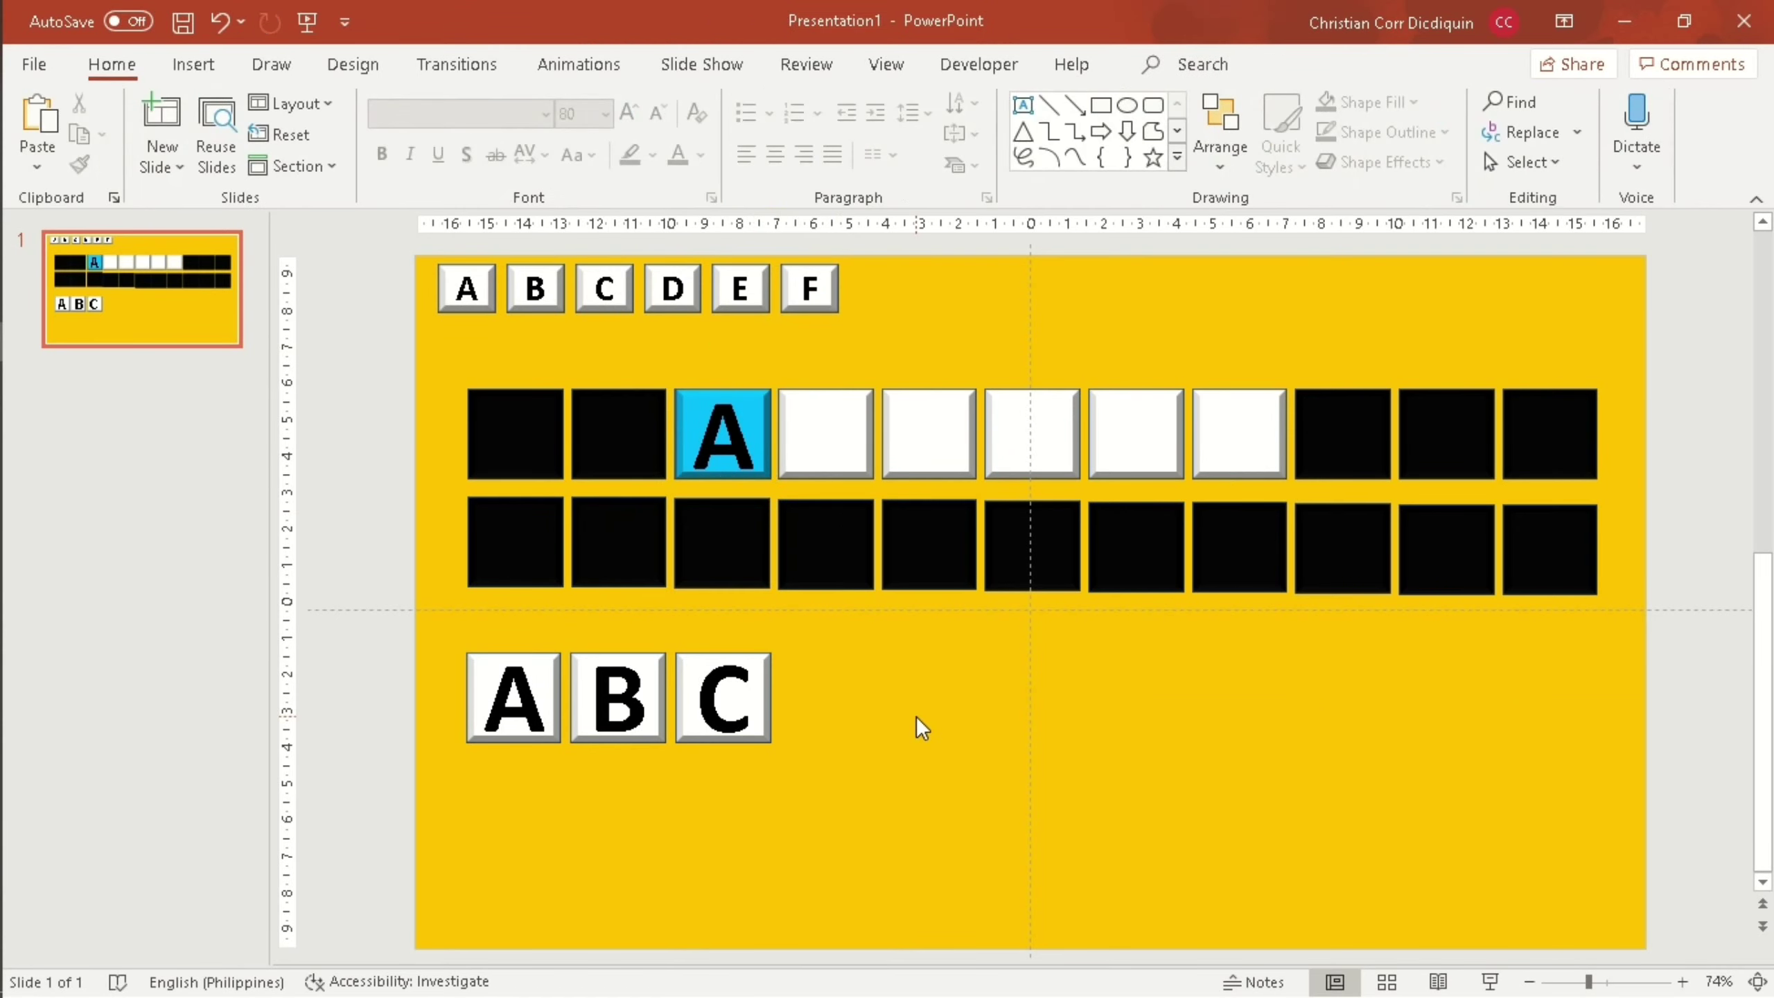
# Place a blue-filled A copy in the eighth slot and a C copy in the fourth slot.
pyautogui.click(545, 716)
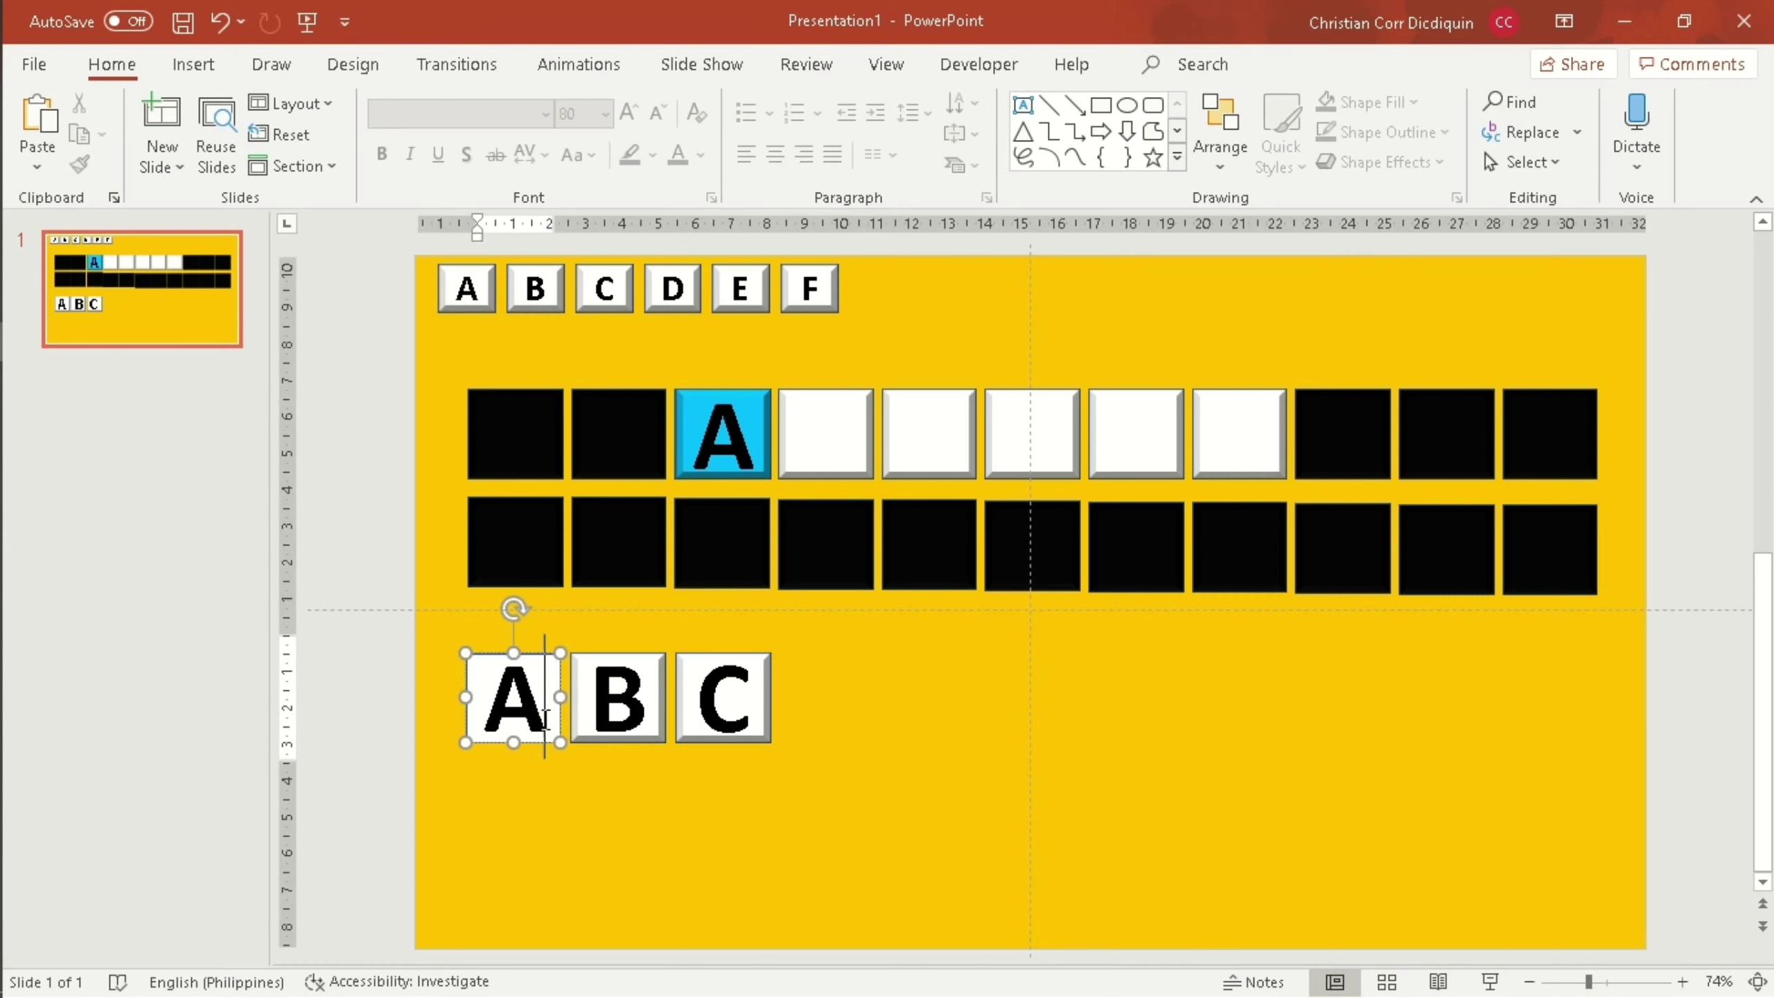
pyautogui.click(552, 730)
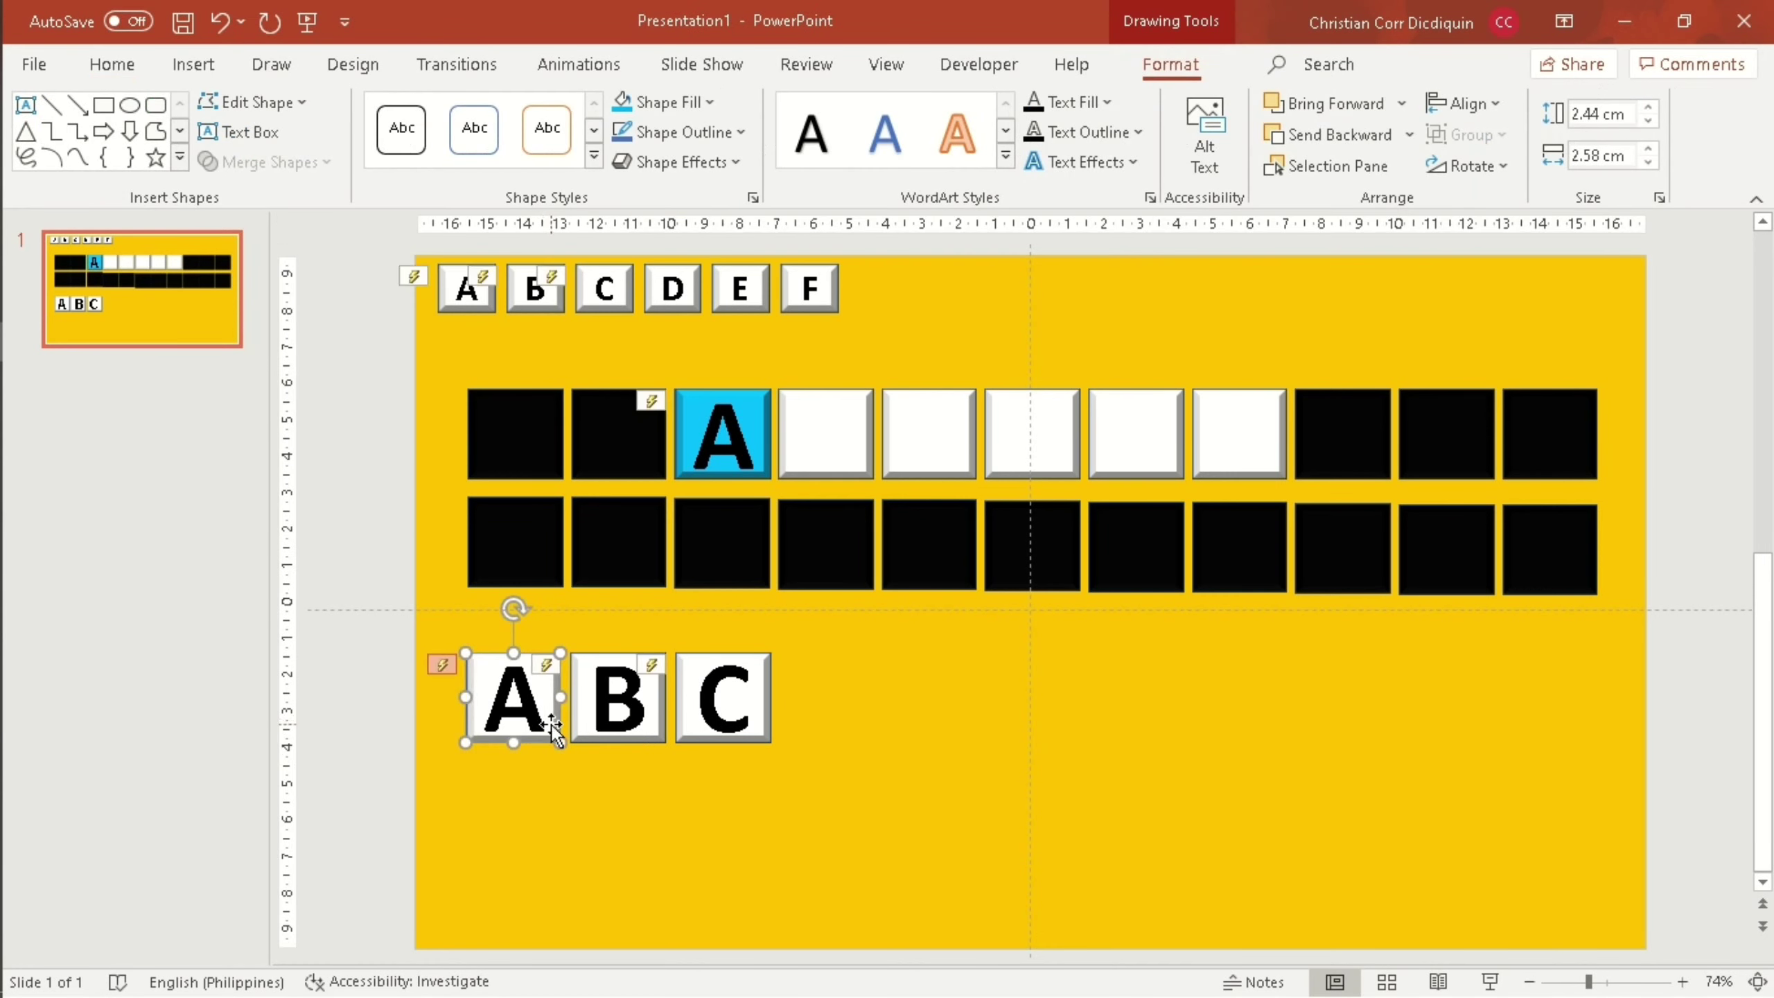
pyautogui.moveTo(552, 730); pyautogui.dragTo(1273, 454)
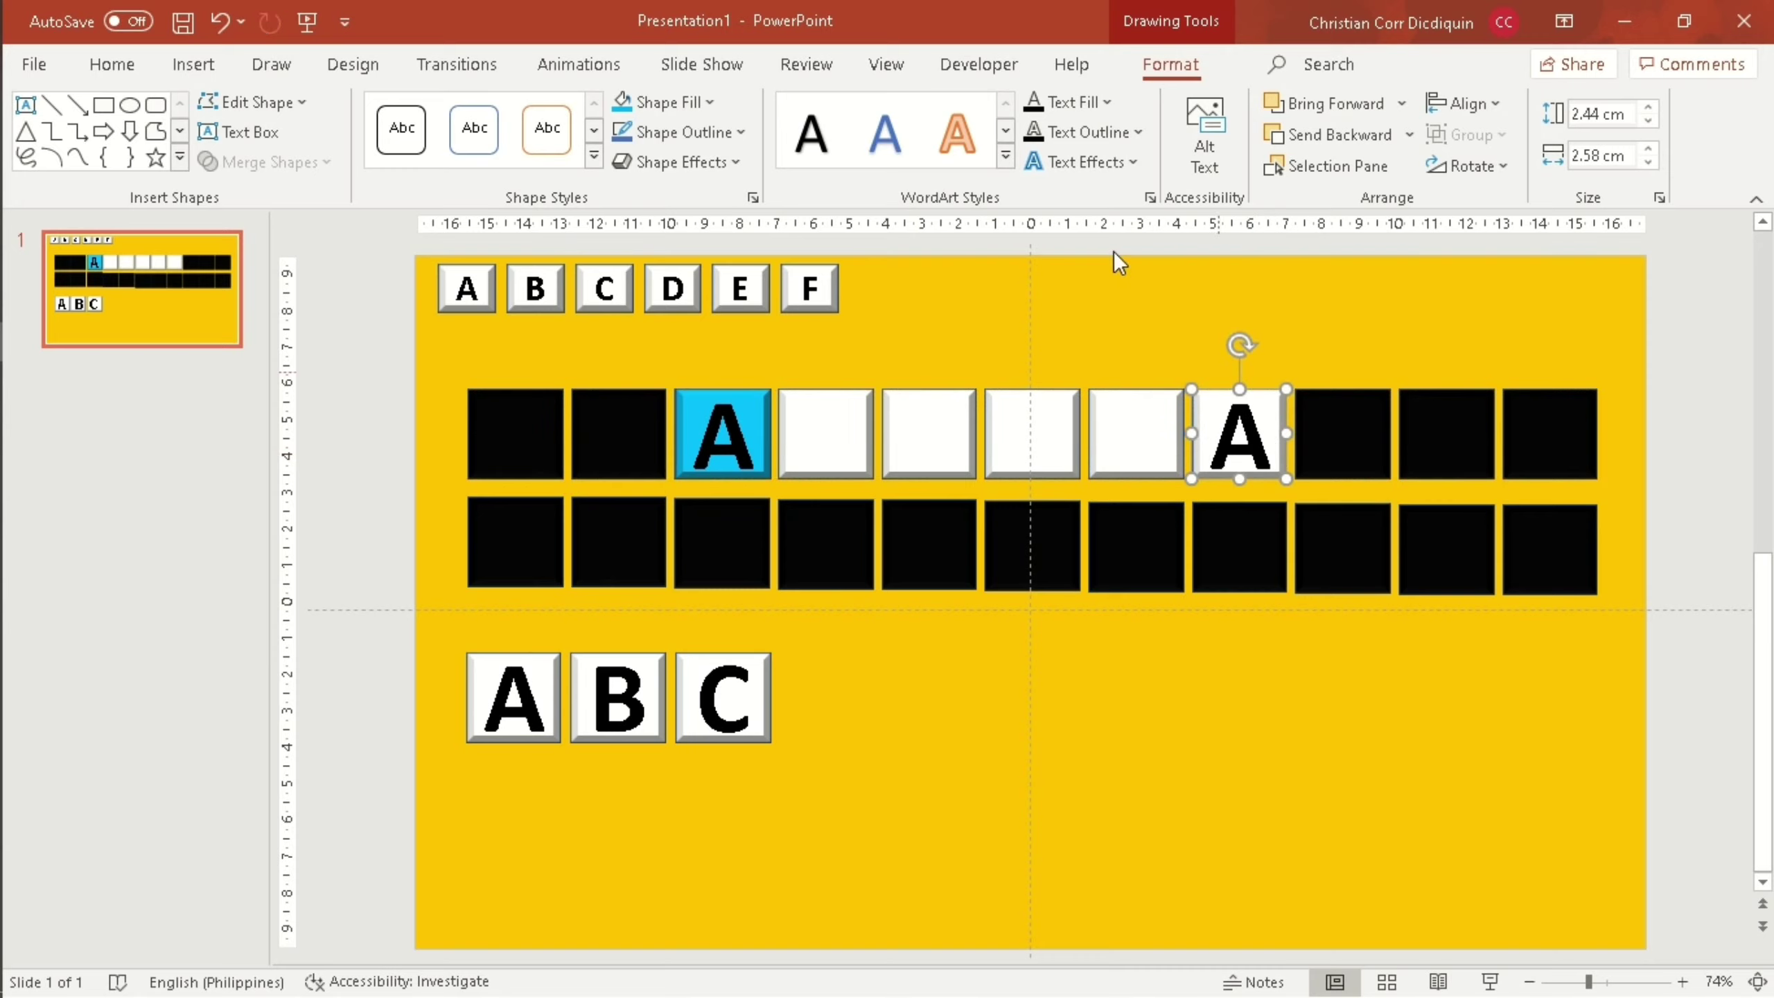
pyautogui.click(632, 108)
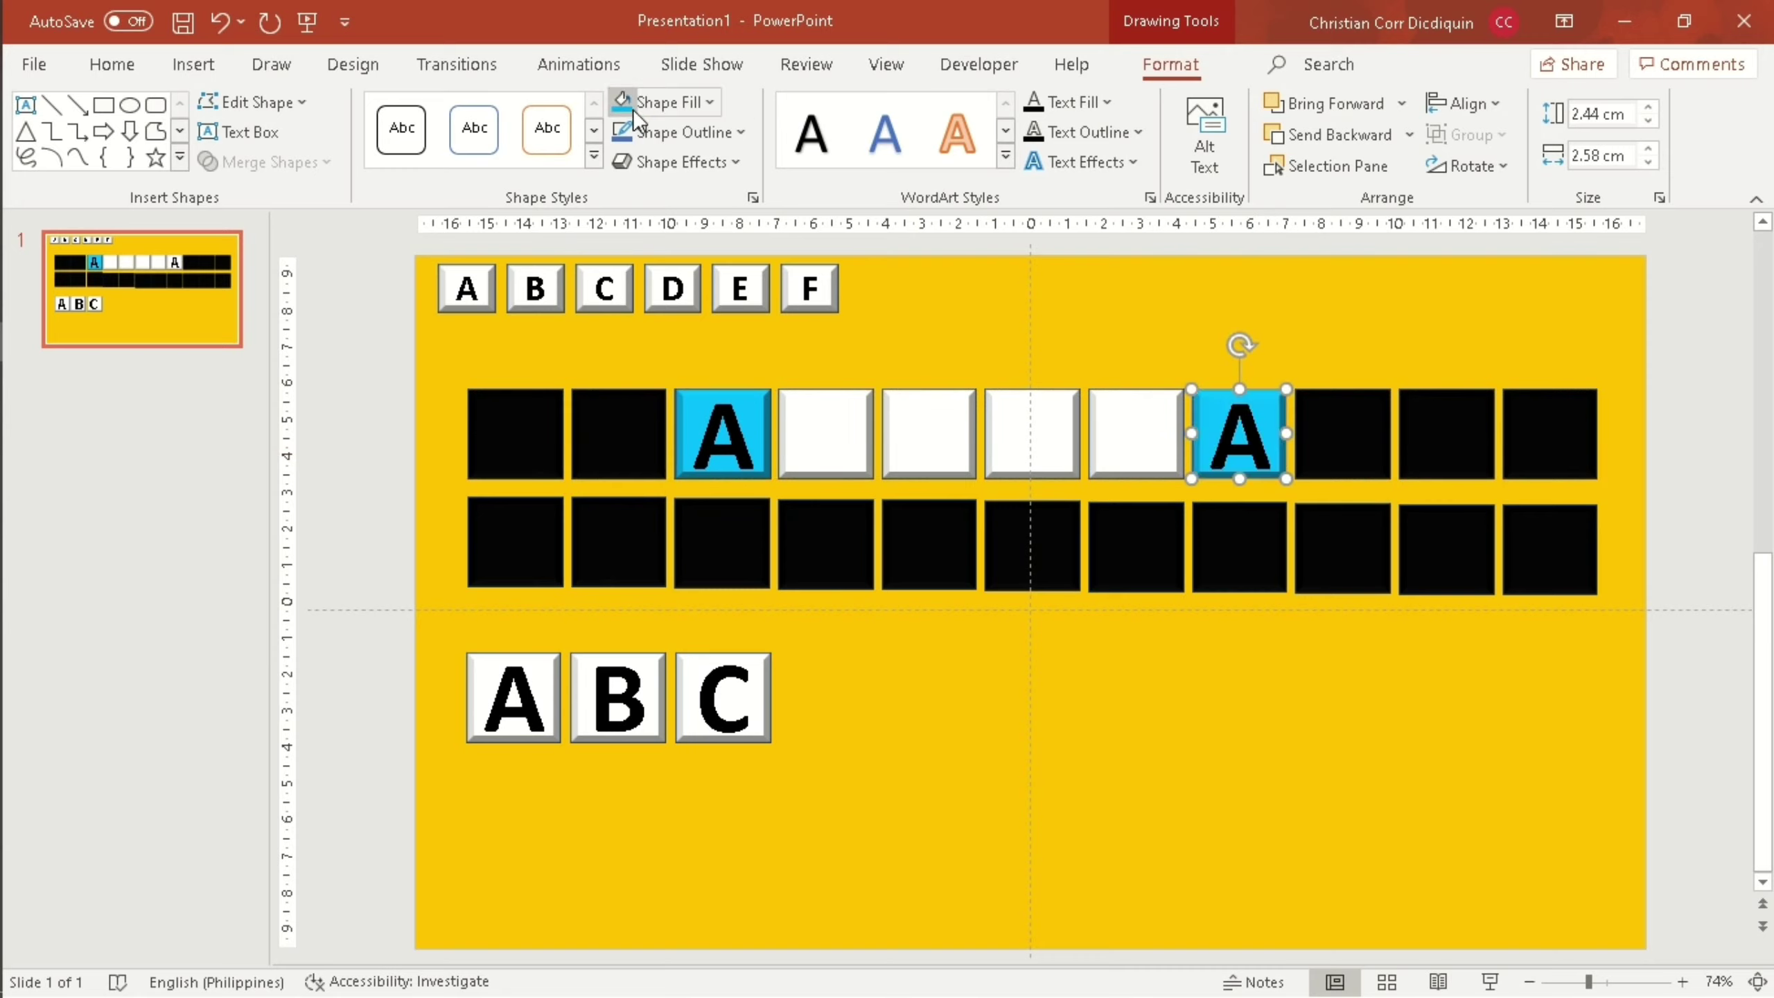
pyautogui.moveTo(762, 675)
pyautogui.mouseDown()
pyautogui.moveTo(845, 517)
pyautogui.moveTo(866, 412)
pyautogui.mouseUp()
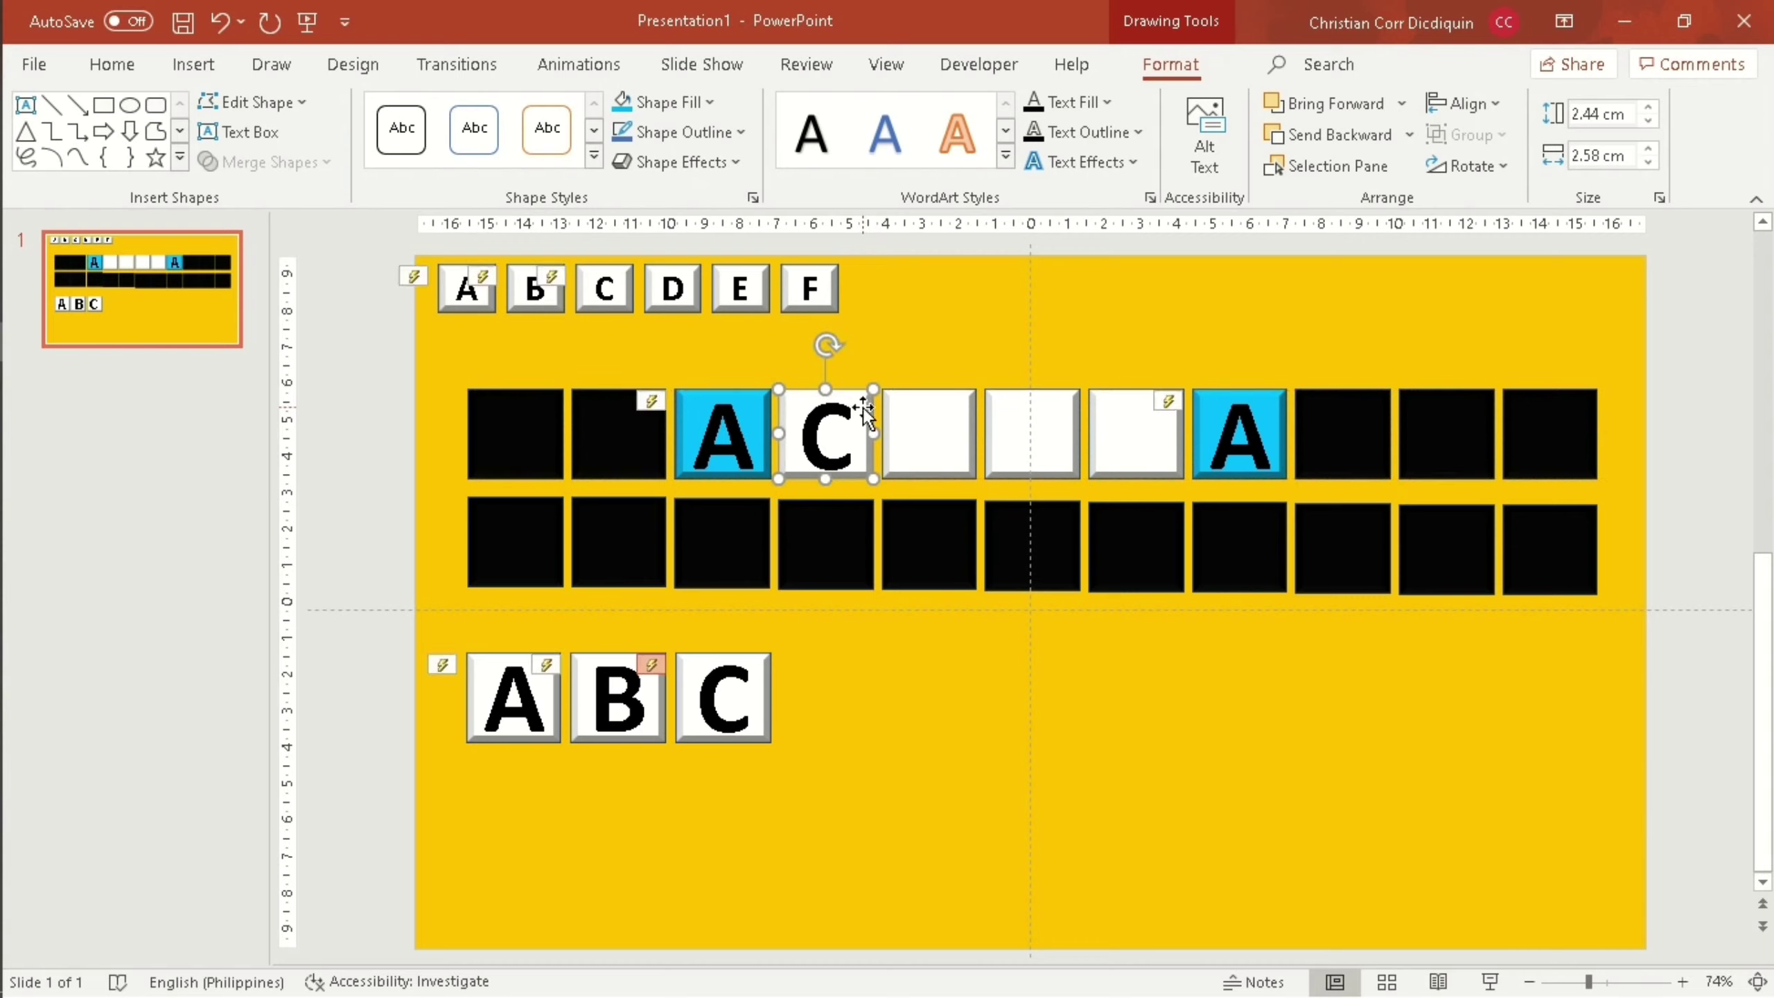
# Fill the fourth-slot C blue and add a blue C copy in the sixth slot.
pyautogui.click(619, 111)
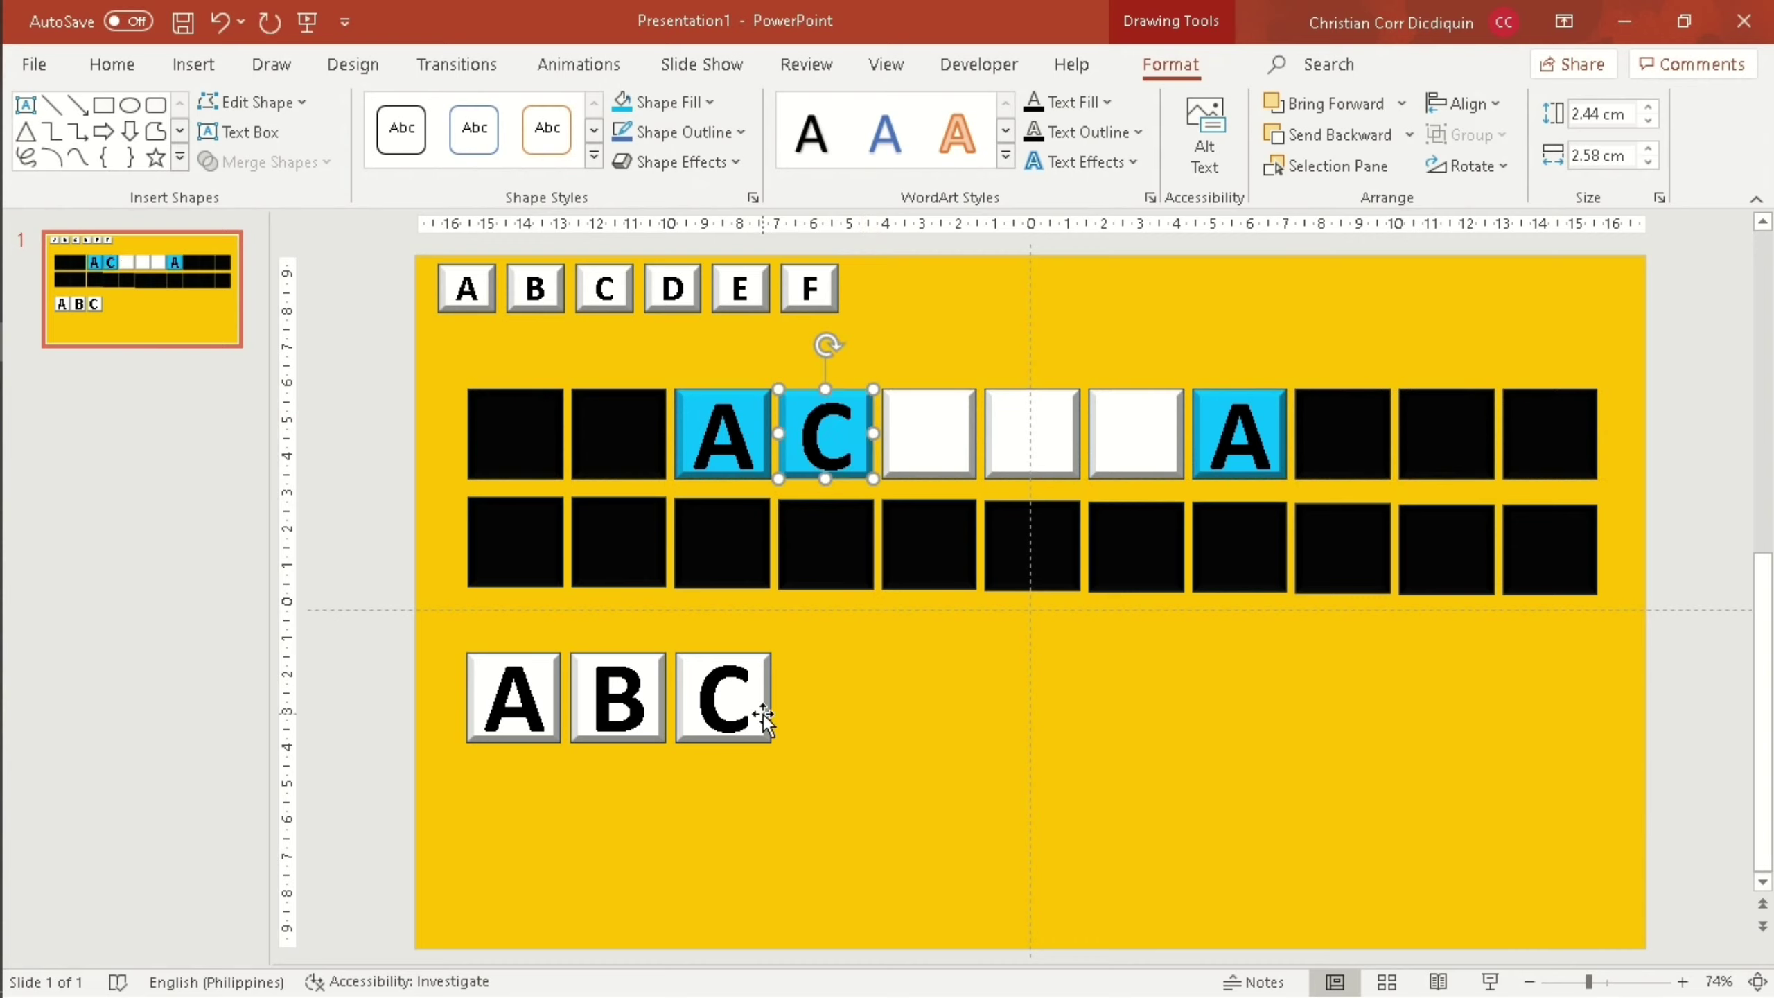
pyautogui.moveTo(763, 715)
pyautogui.mouseDown()
pyautogui.moveTo(1022, 562)
pyautogui.moveTo(1061, 447)
pyautogui.mouseUp()
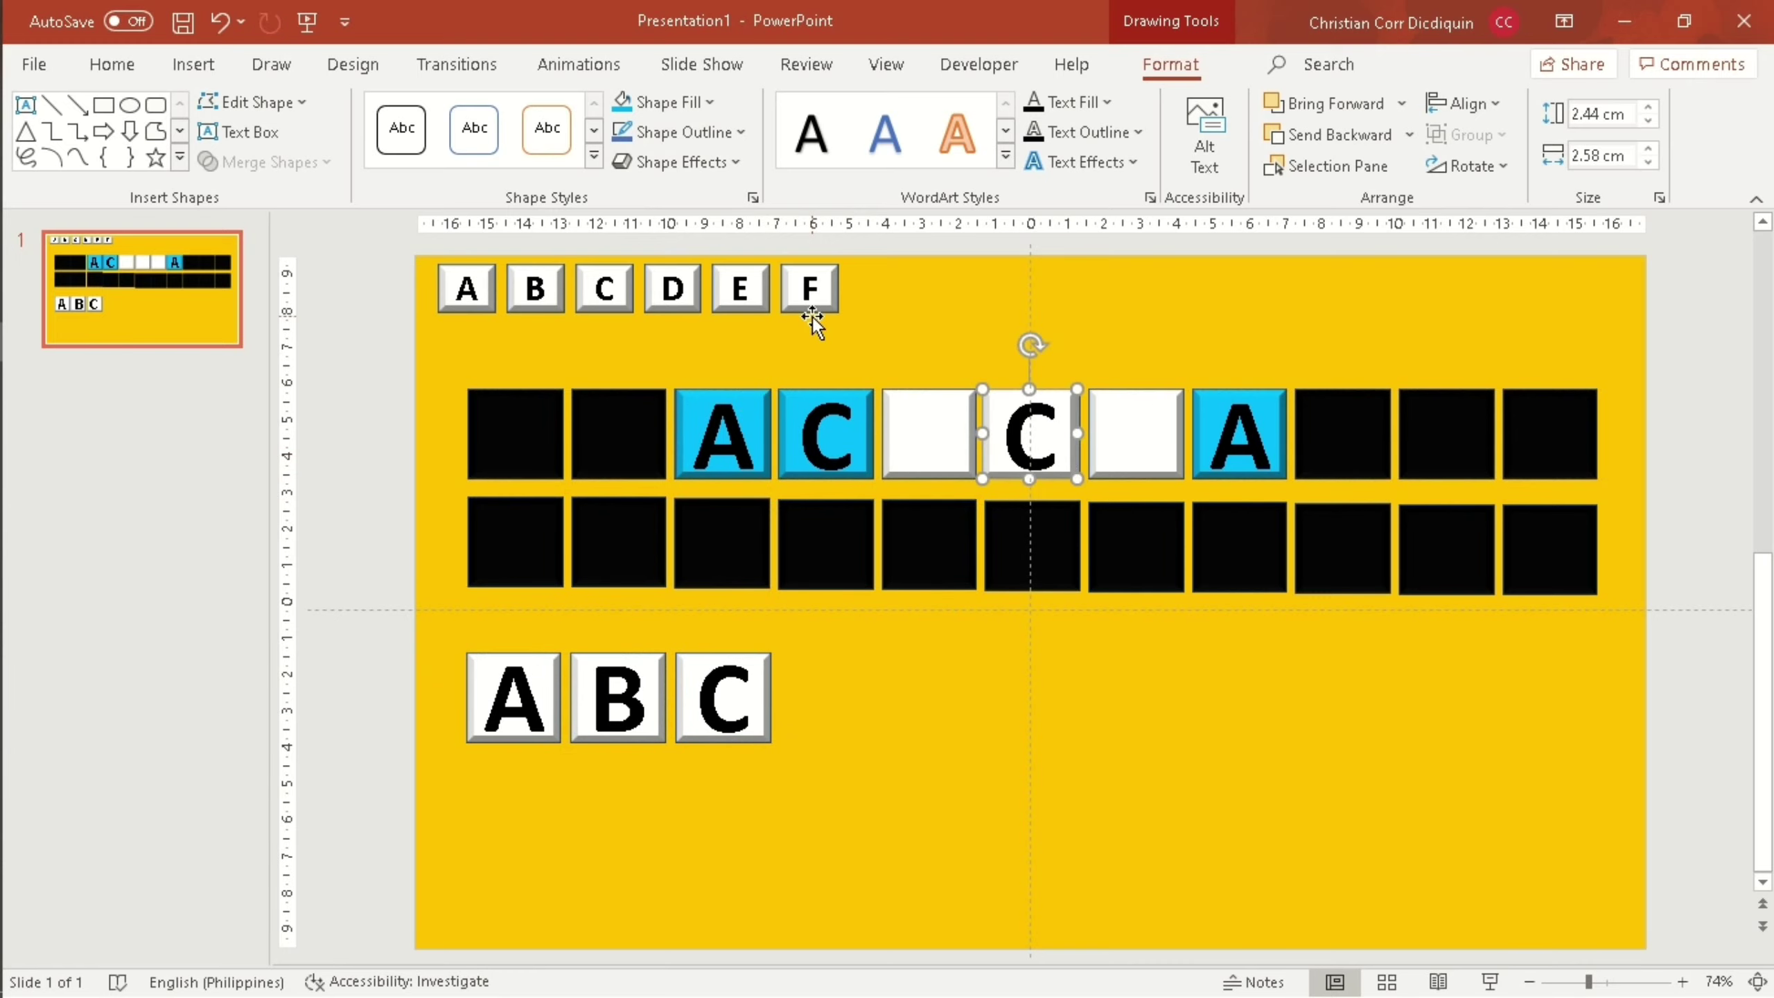
pyautogui.click(635, 98)
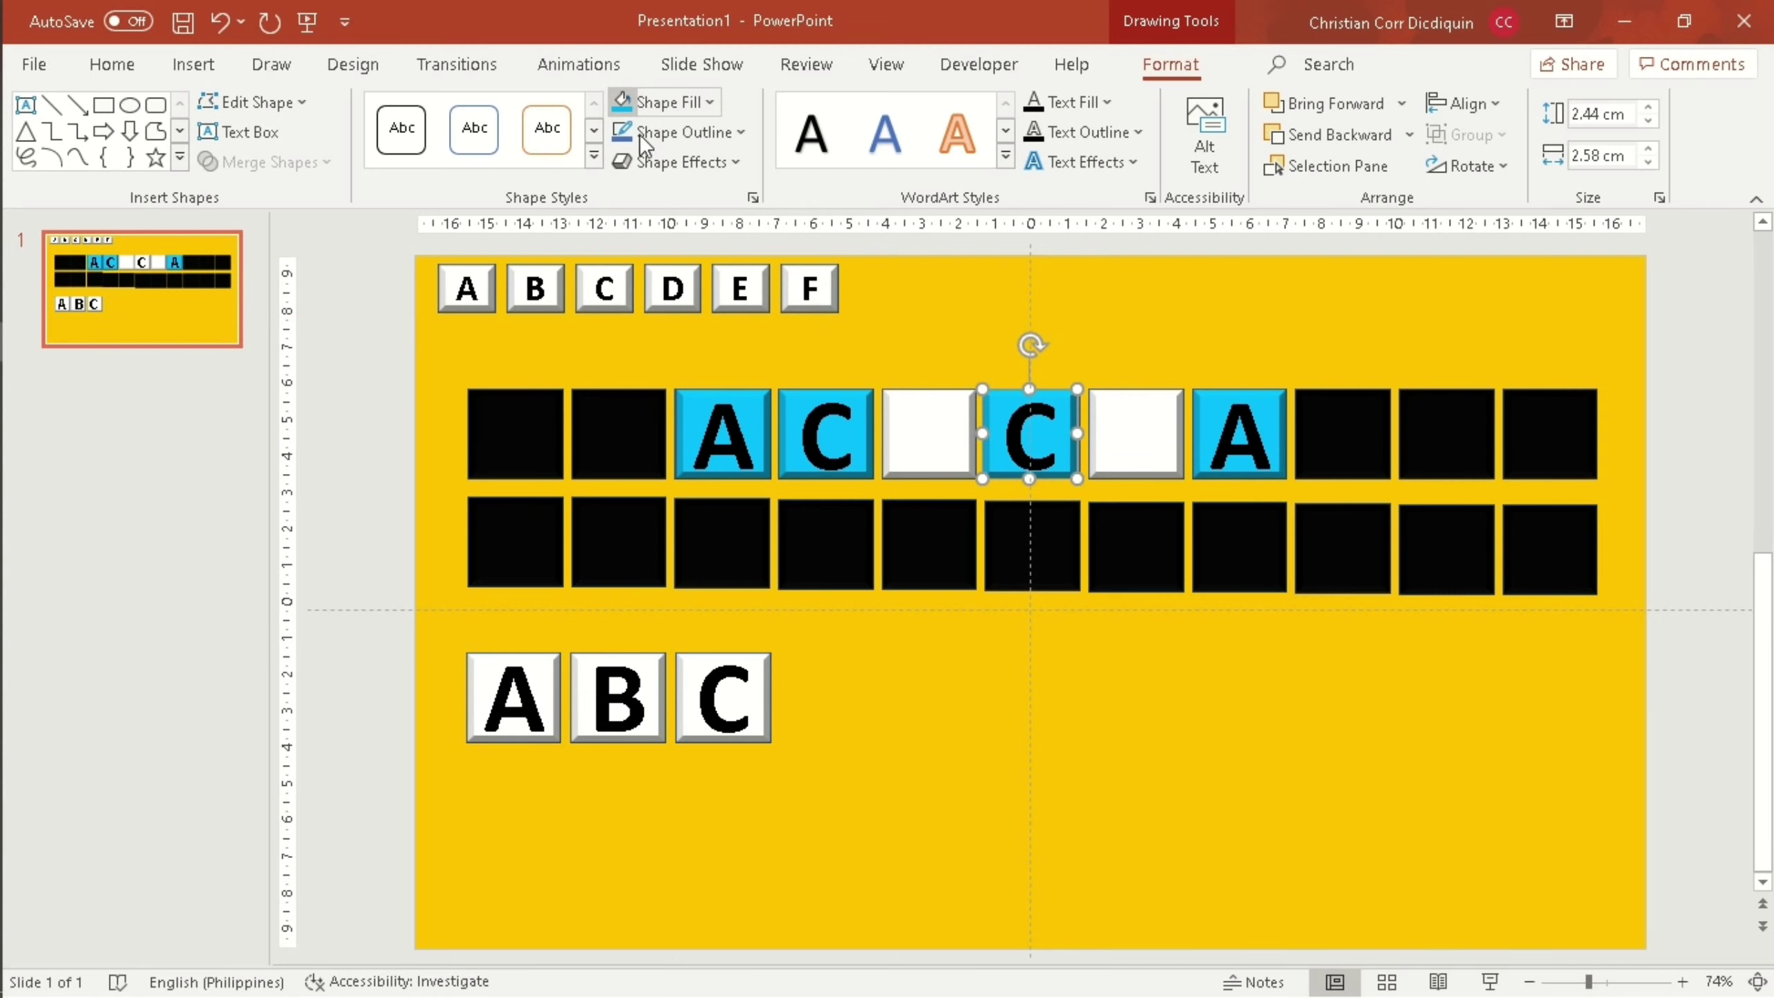
# Place blue-filled B copies in the fifth and seventh slots, then deselect.
pyautogui.click(654, 674)
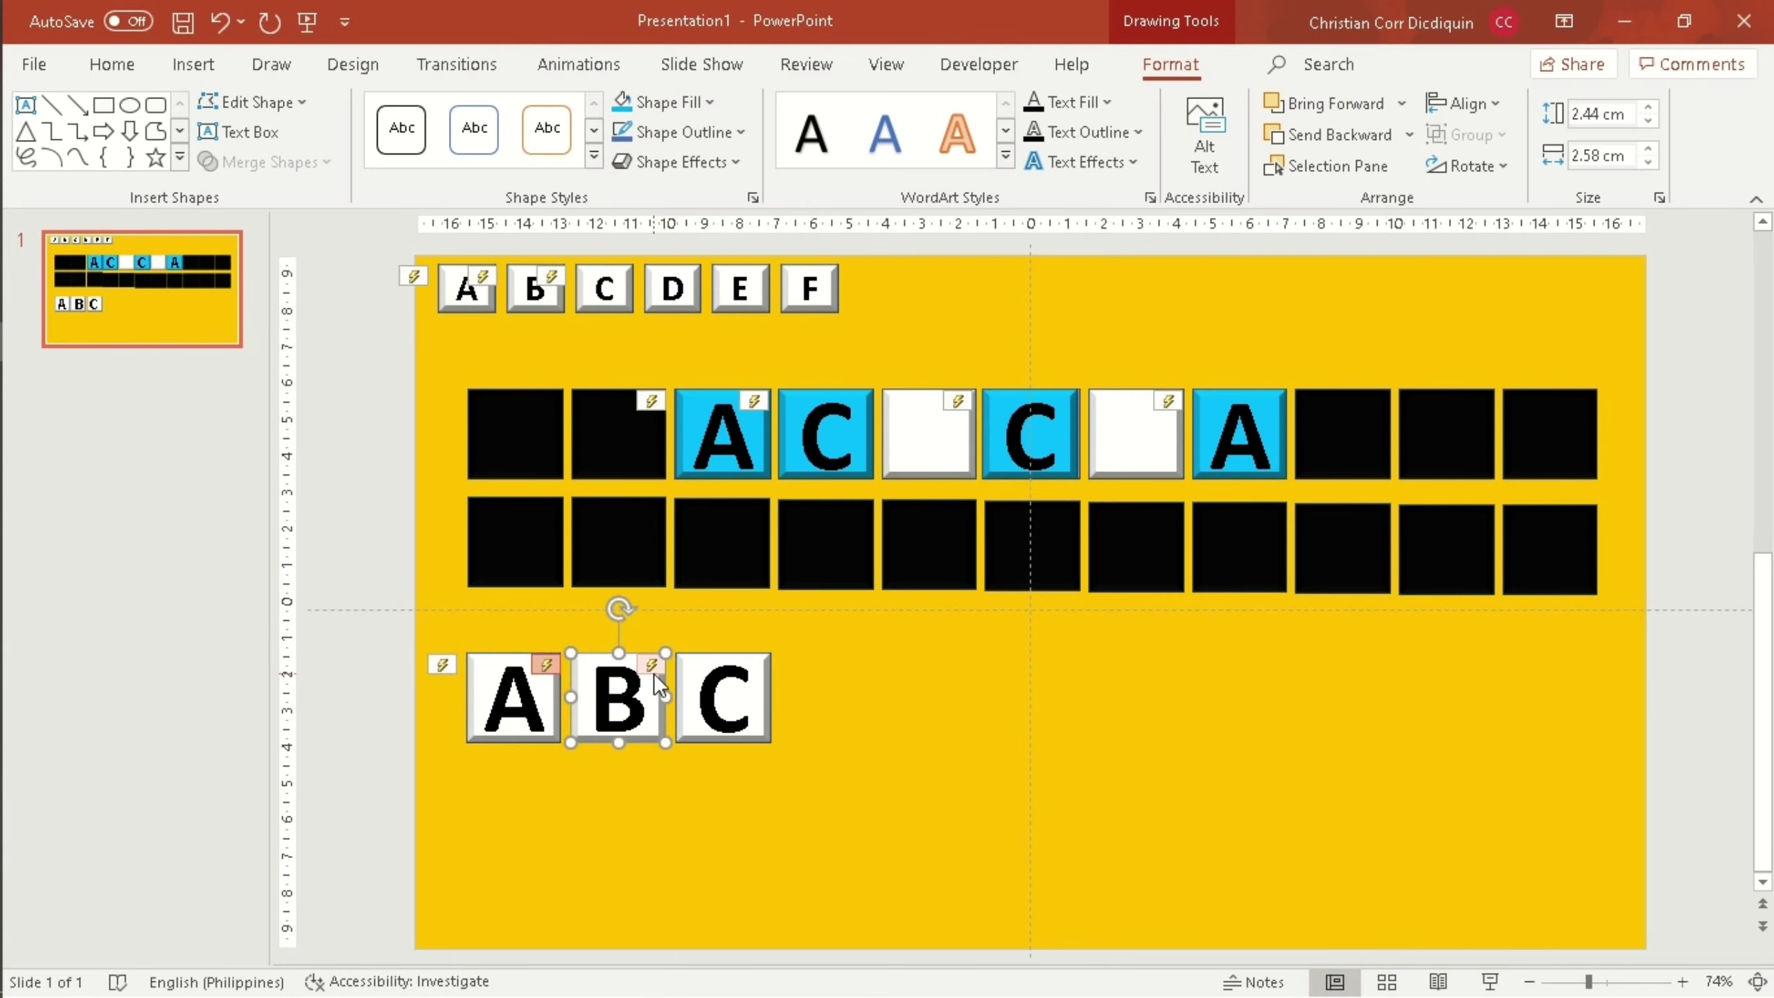
pyautogui.click(760, 596)
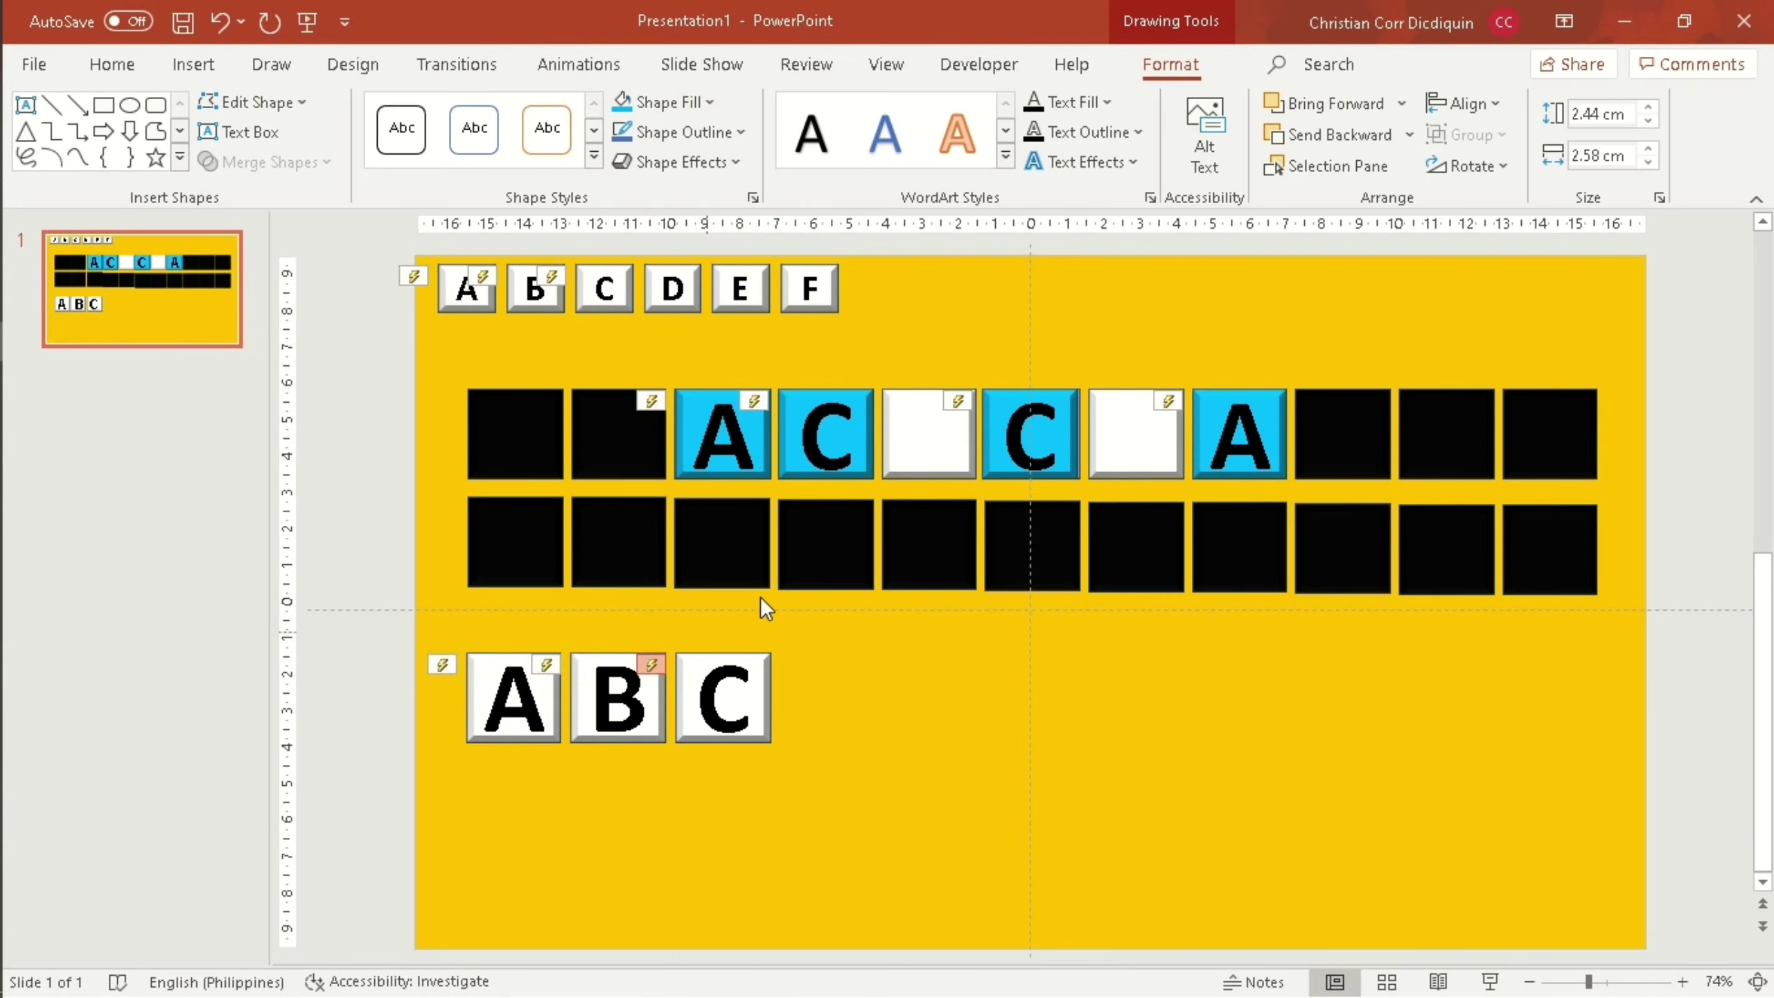
pyautogui.click(655, 687)
pyautogui.moveTo(654, 687); pyautogui.dragTo(949, 436)
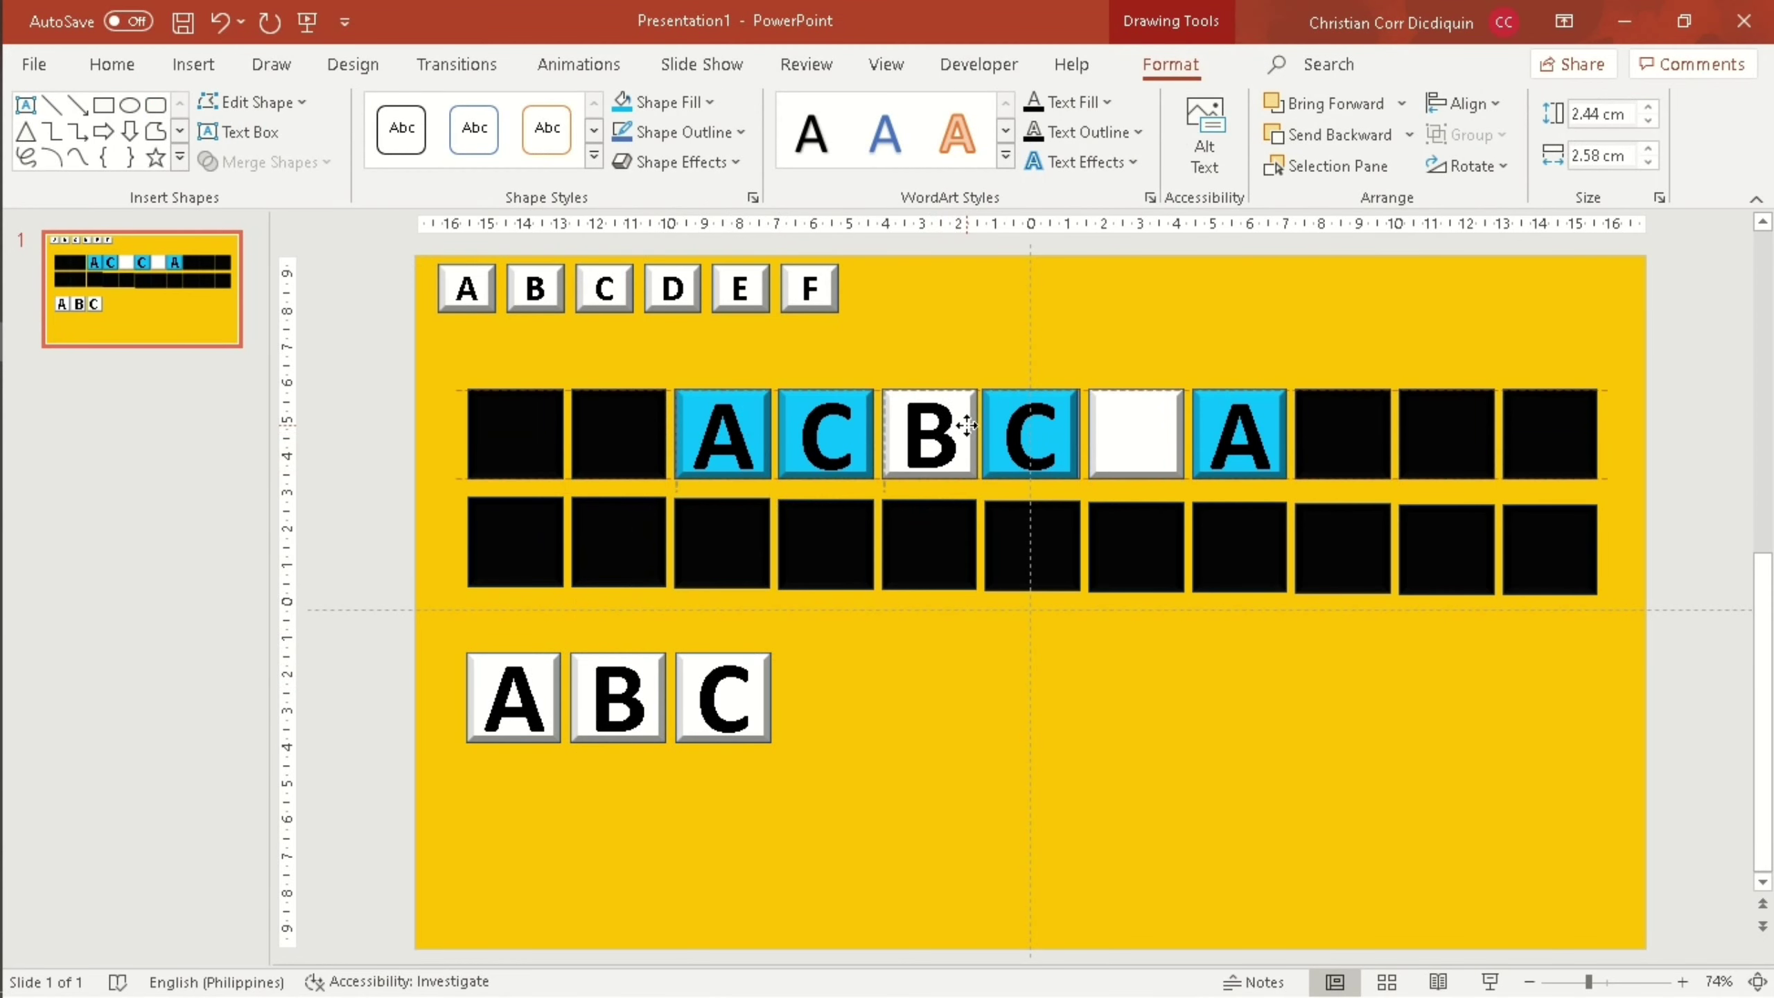
pyautogui.moveTo(950, 436); pyautogui.dragTo(965, 424)
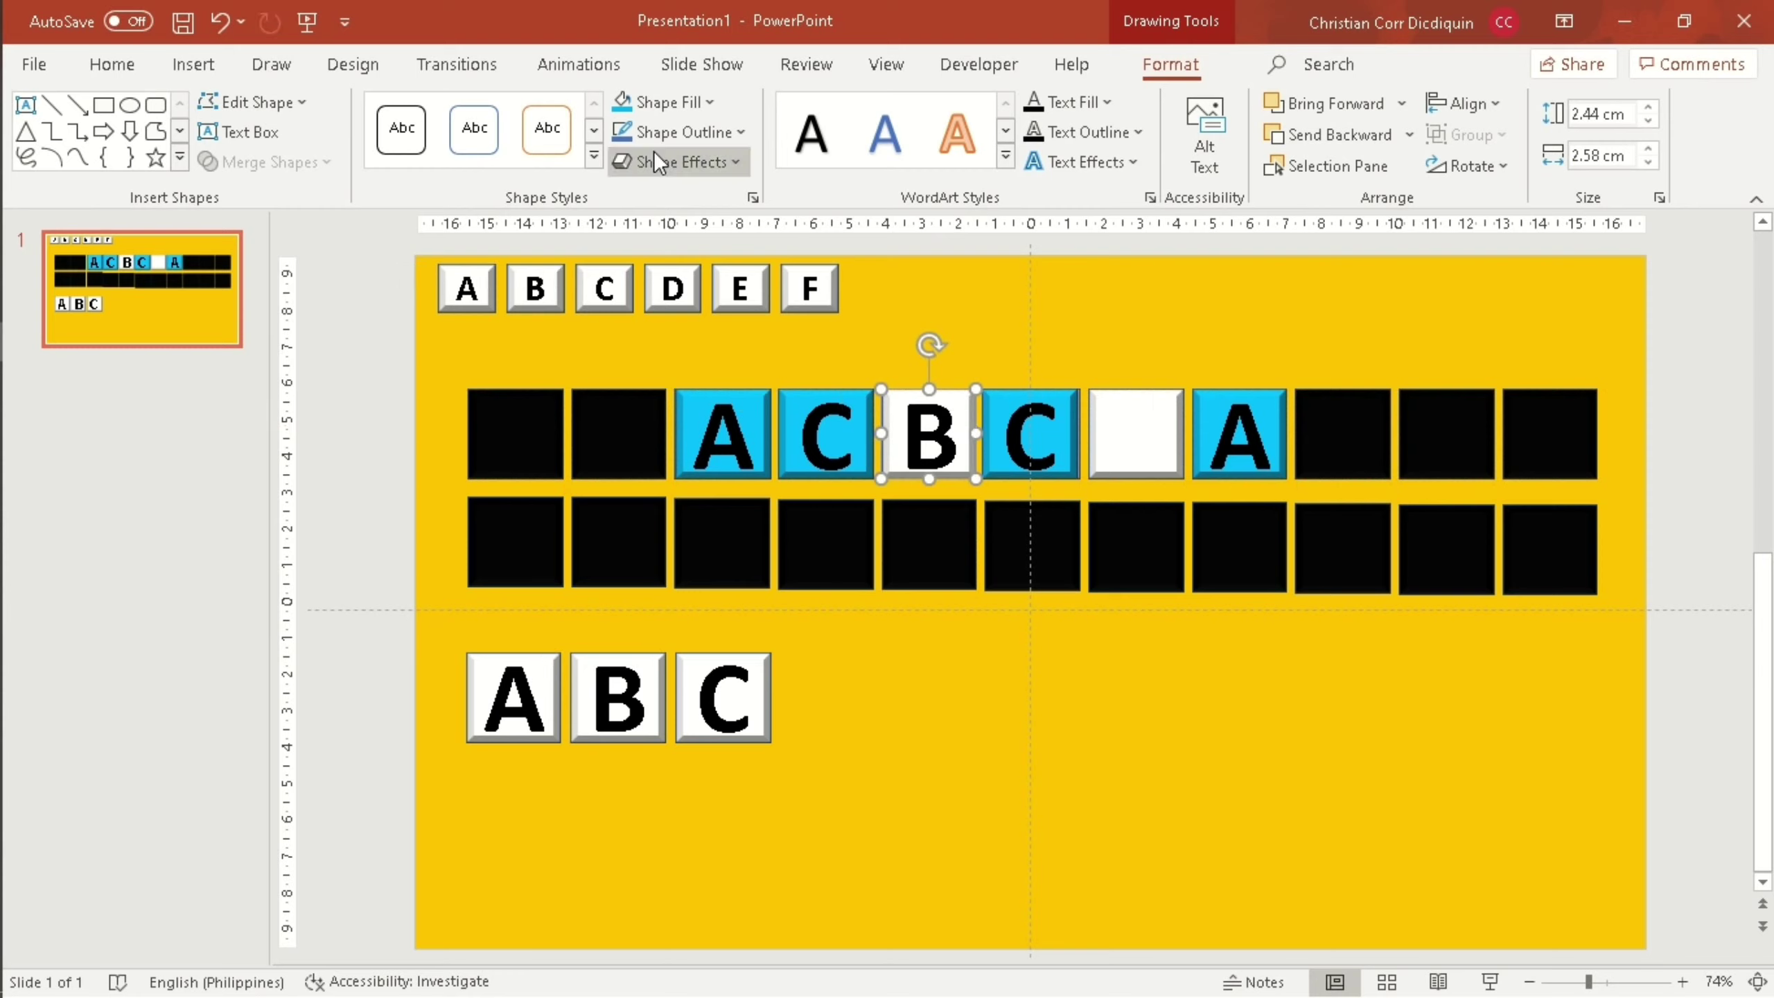
pyautogui.click(625, 100)
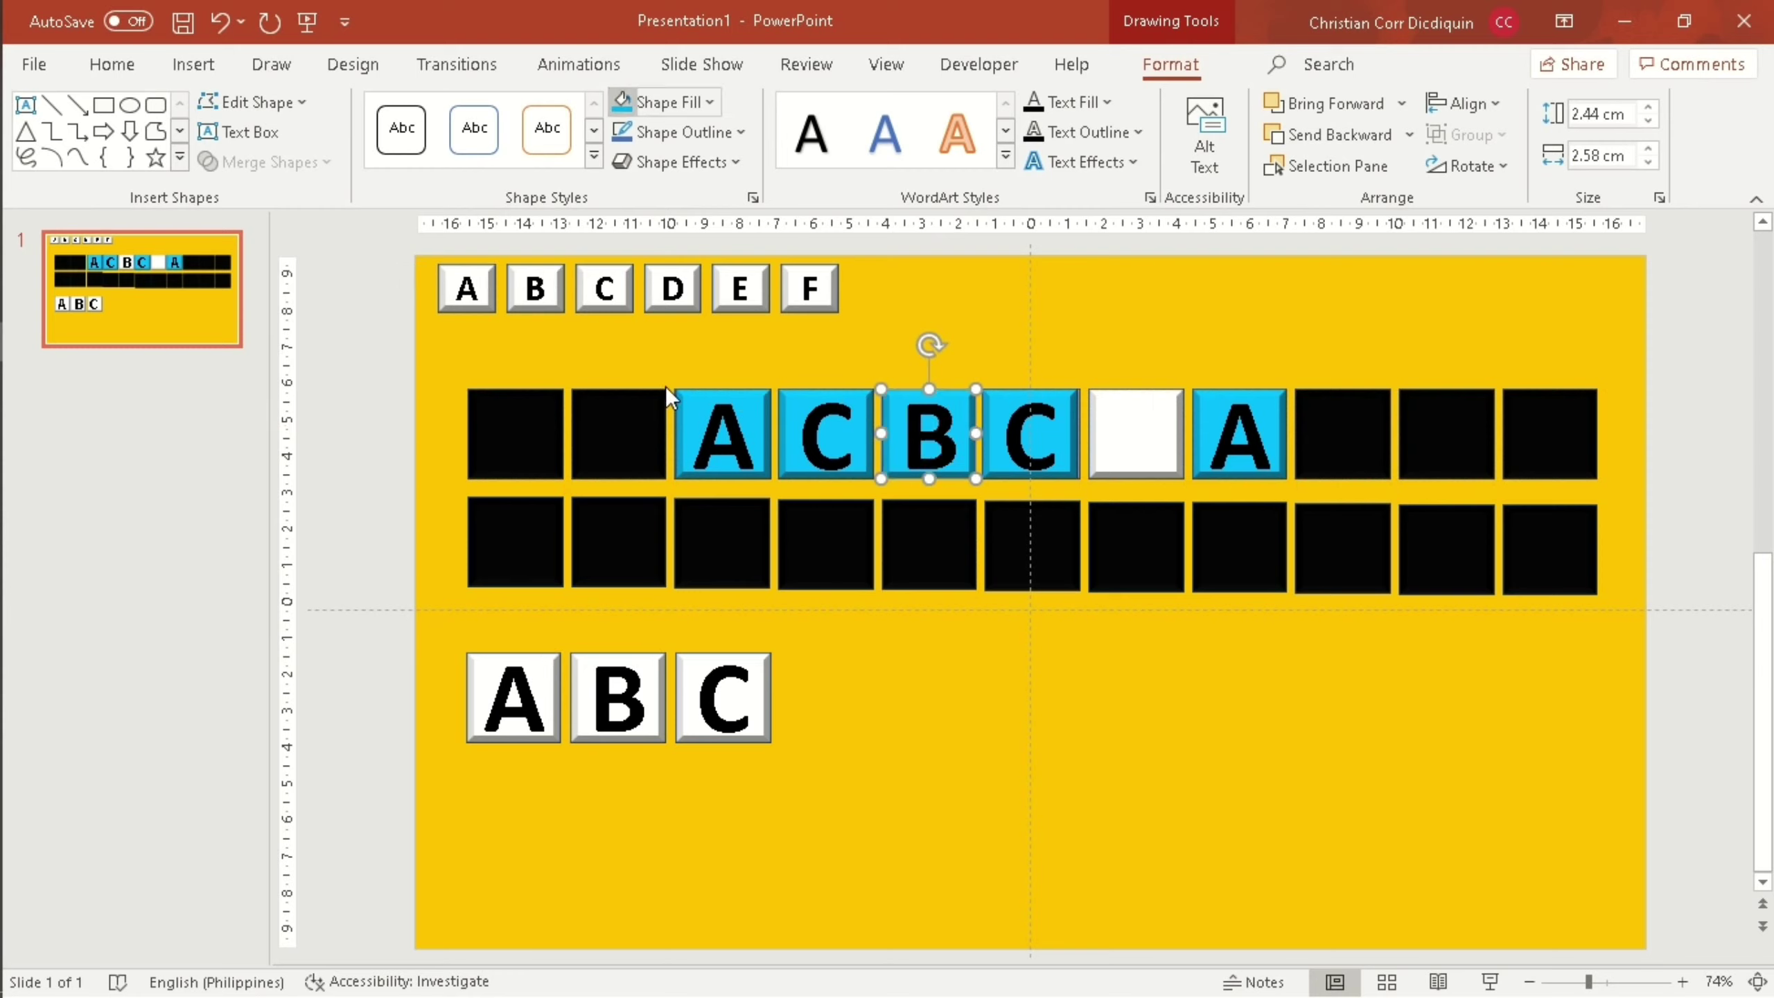
pyautogui.click(648, 732)
pyautogui.moveTo(647, 733); pyautogui.dragTo(1162, 473)
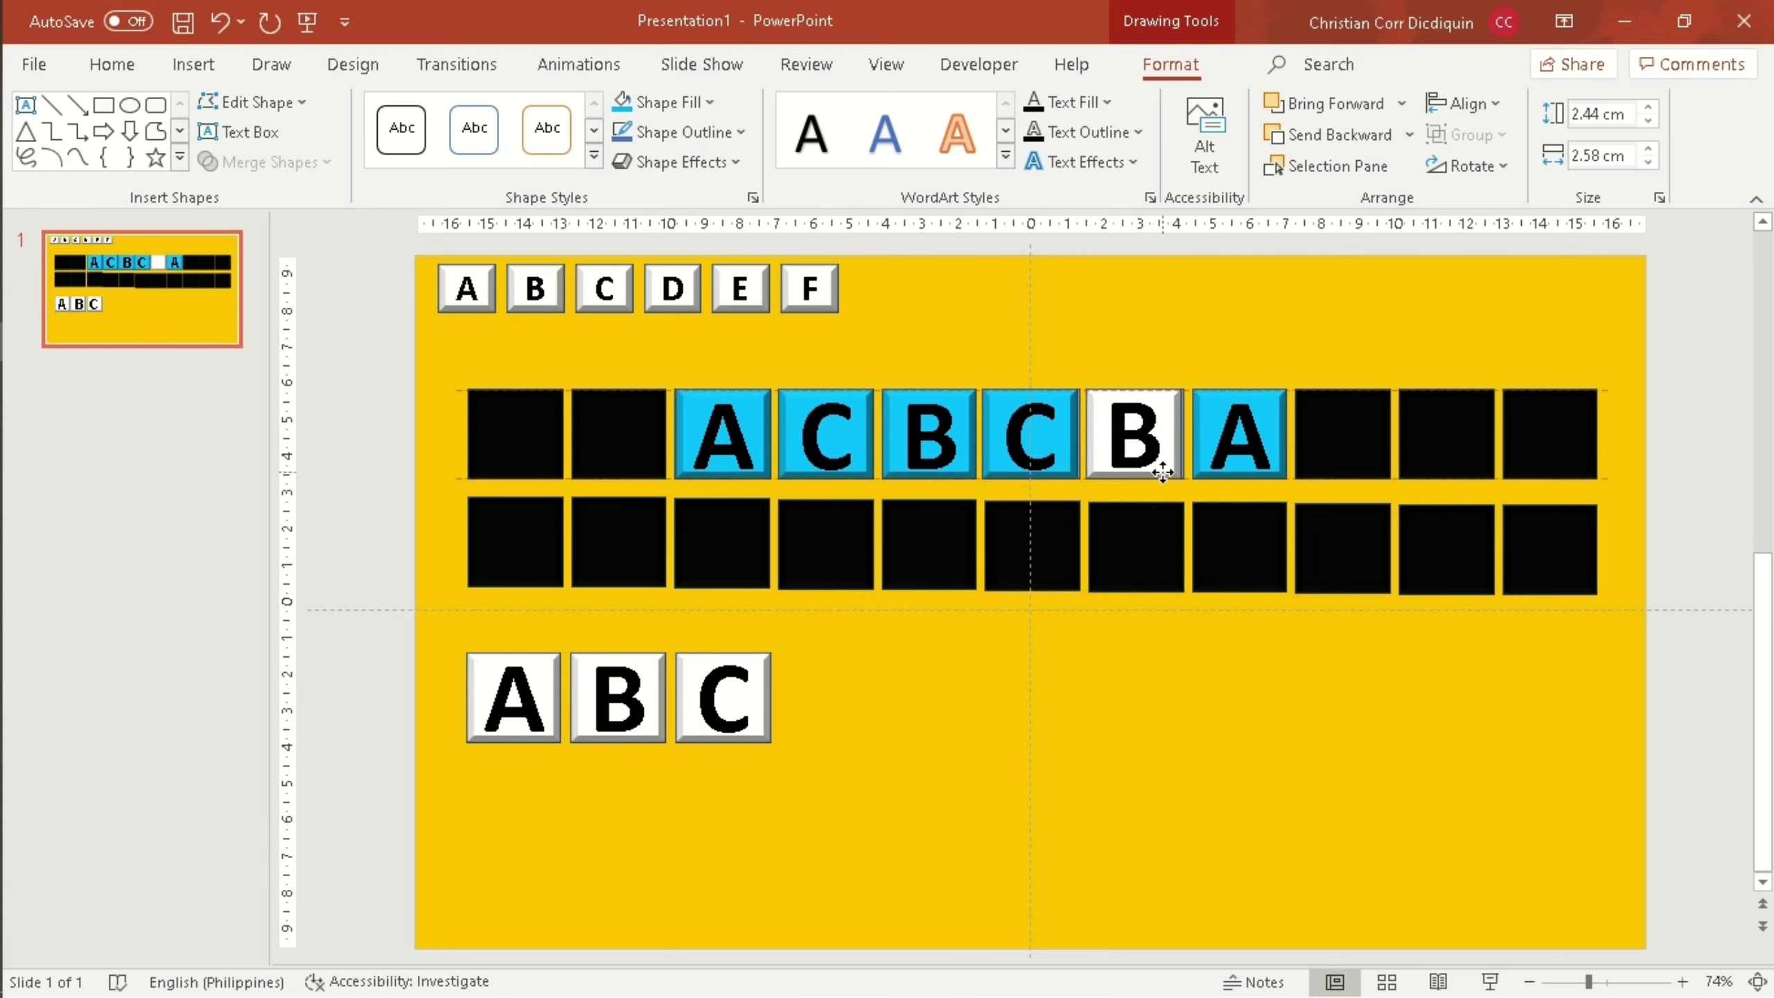
pyautogui.click(1163, 472)
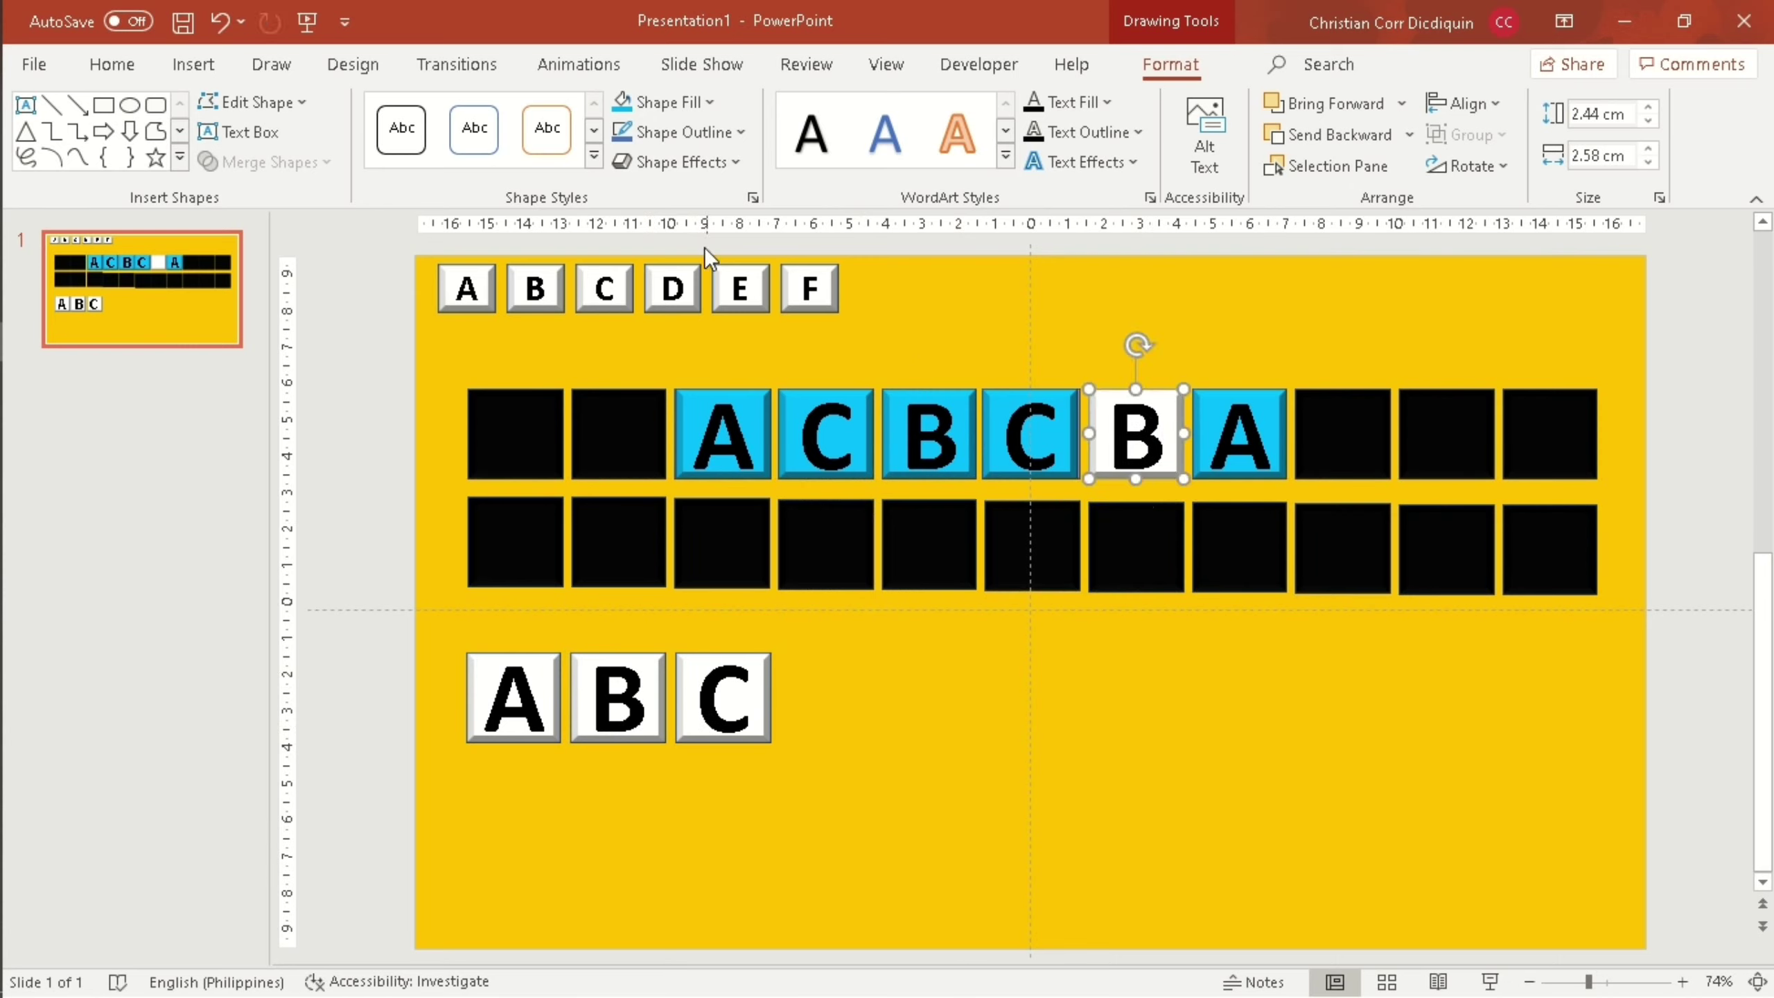
pyautogui.click(625, 101)
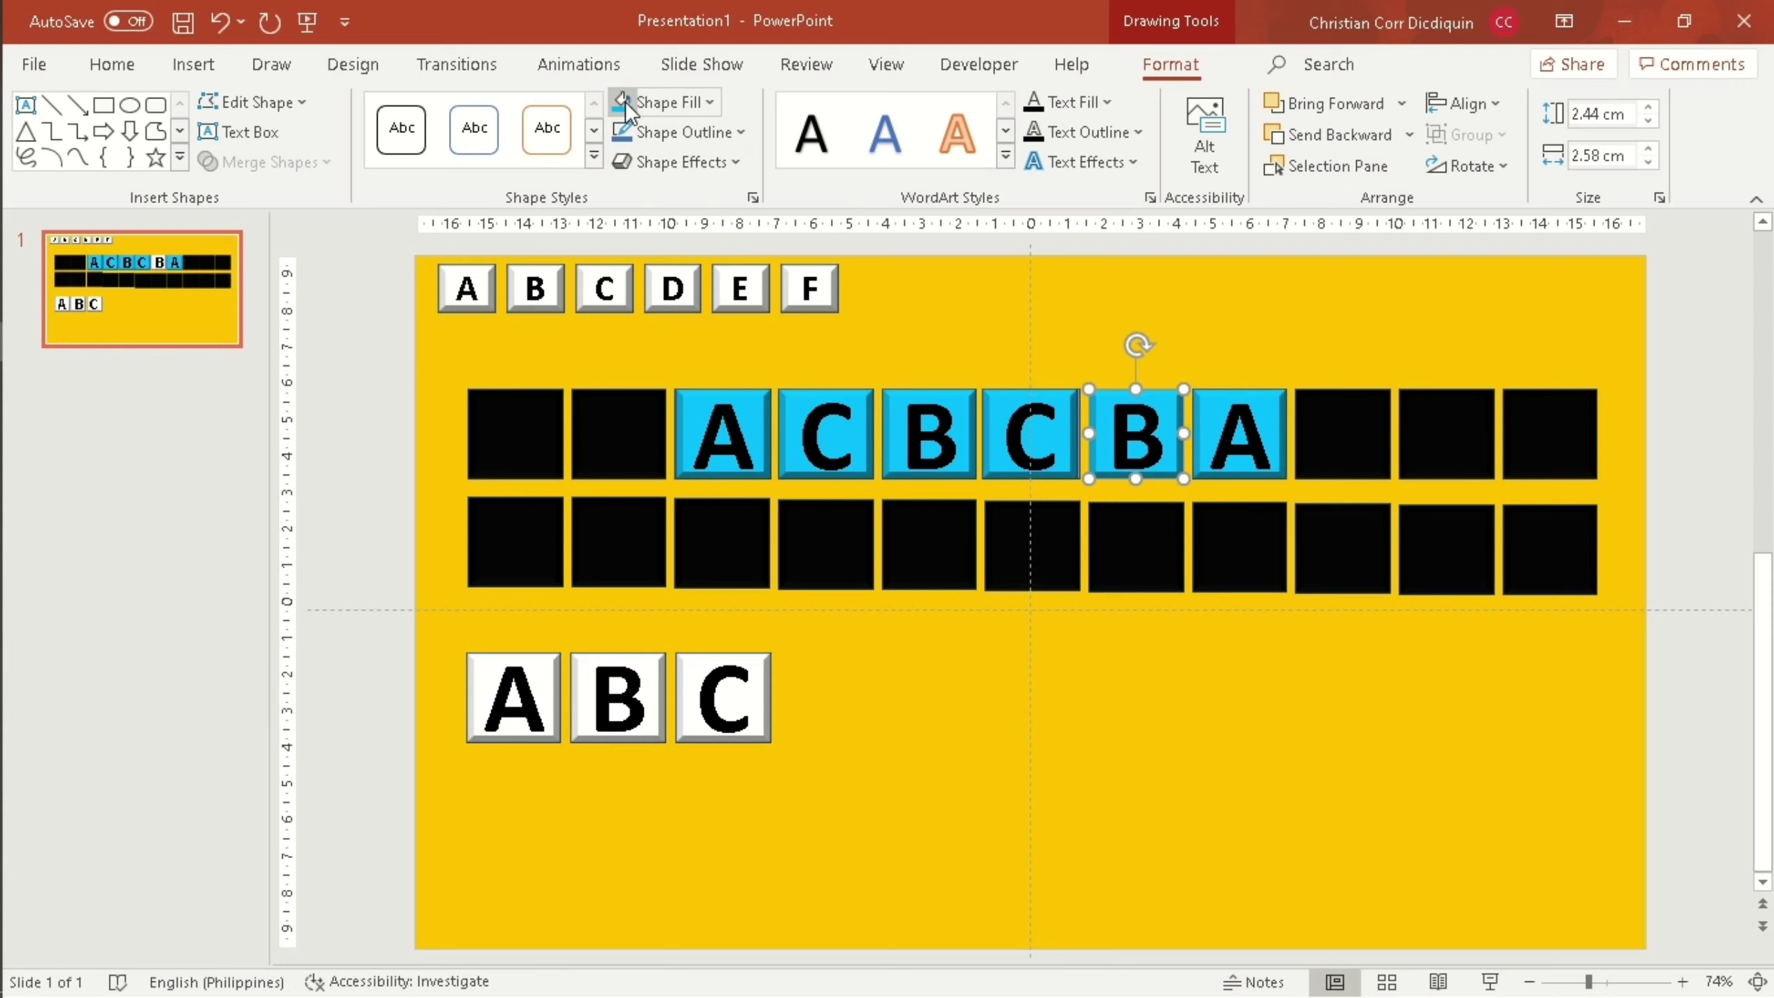
pyautogui.click(1045, 745)
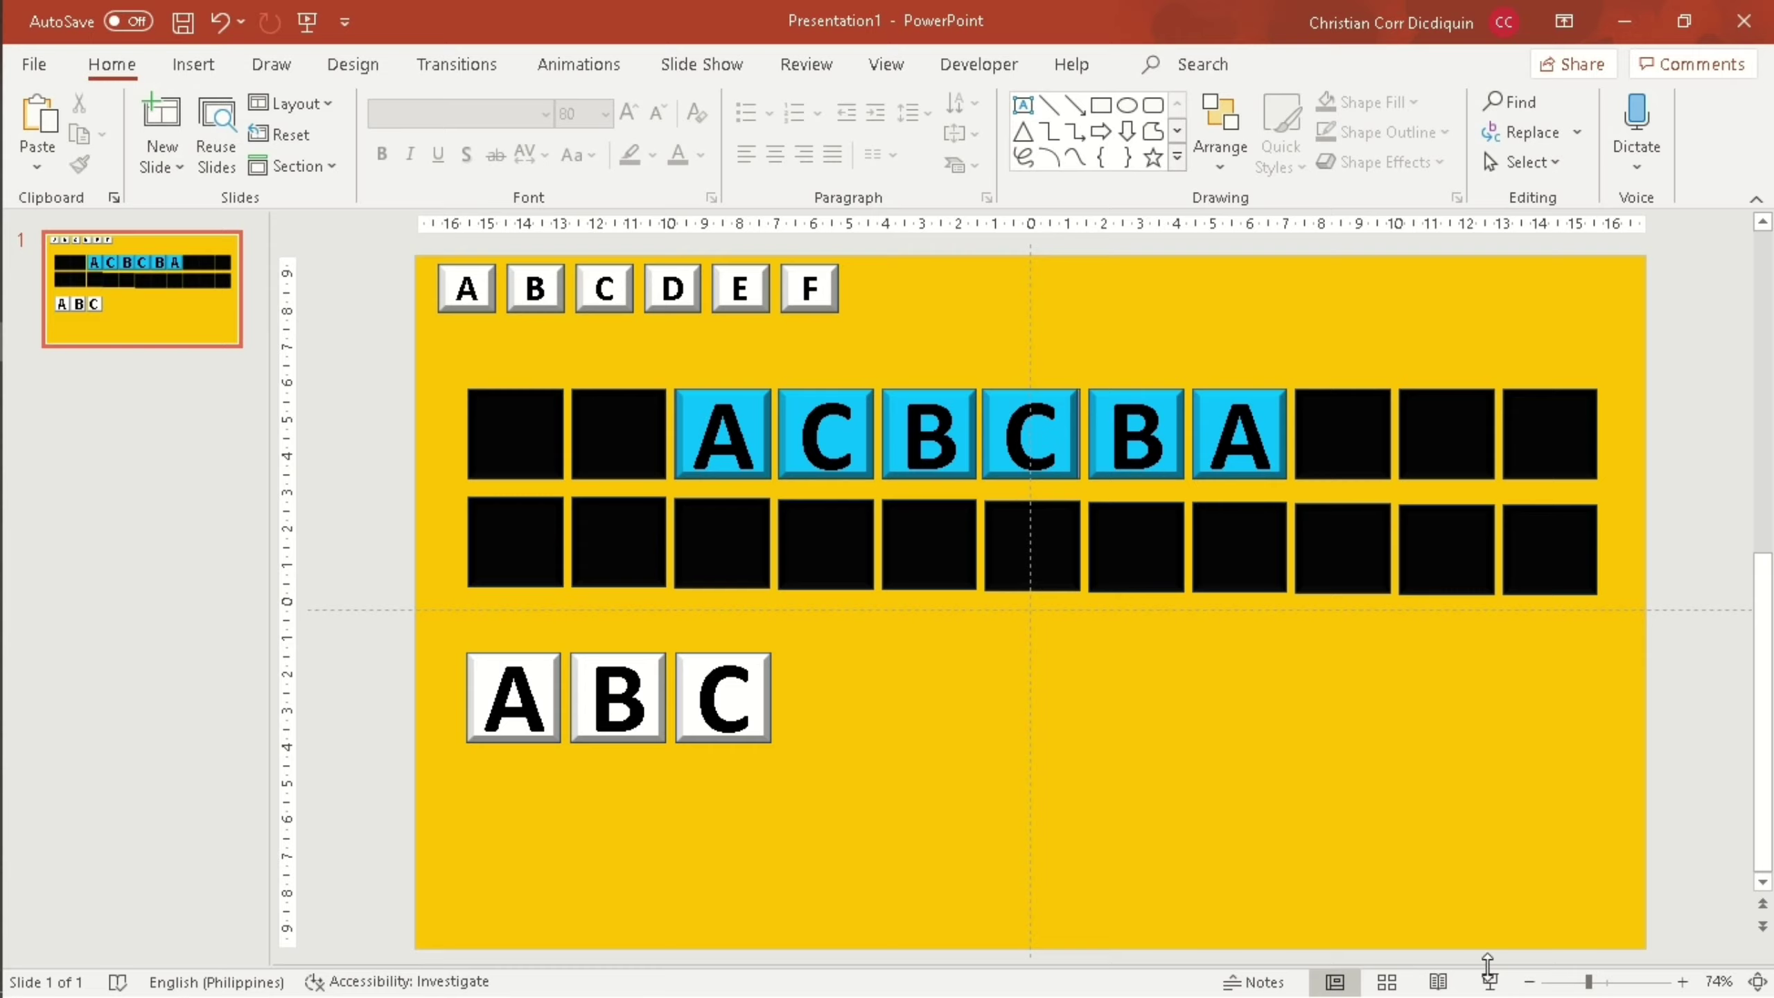
# Run the slide show and press A, B and C to reveal their tiles and grid letters.
pyautogui.click(1490, 981)
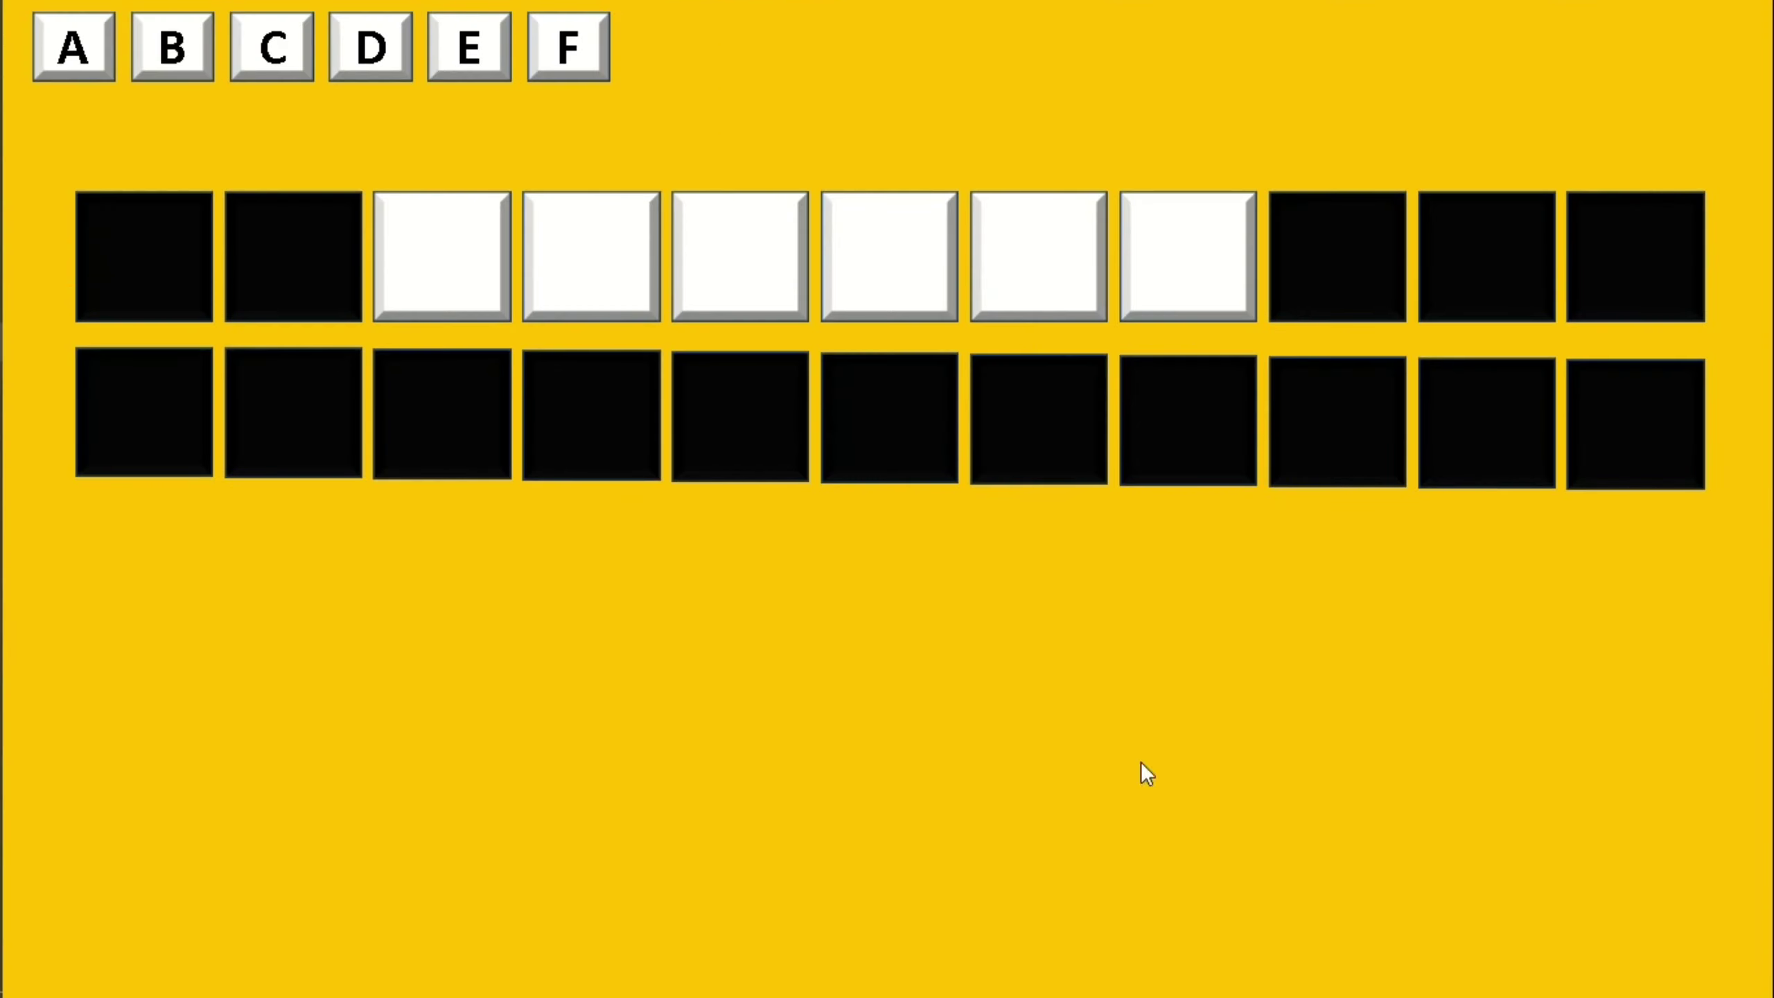
pyautogui.click(63, 67)
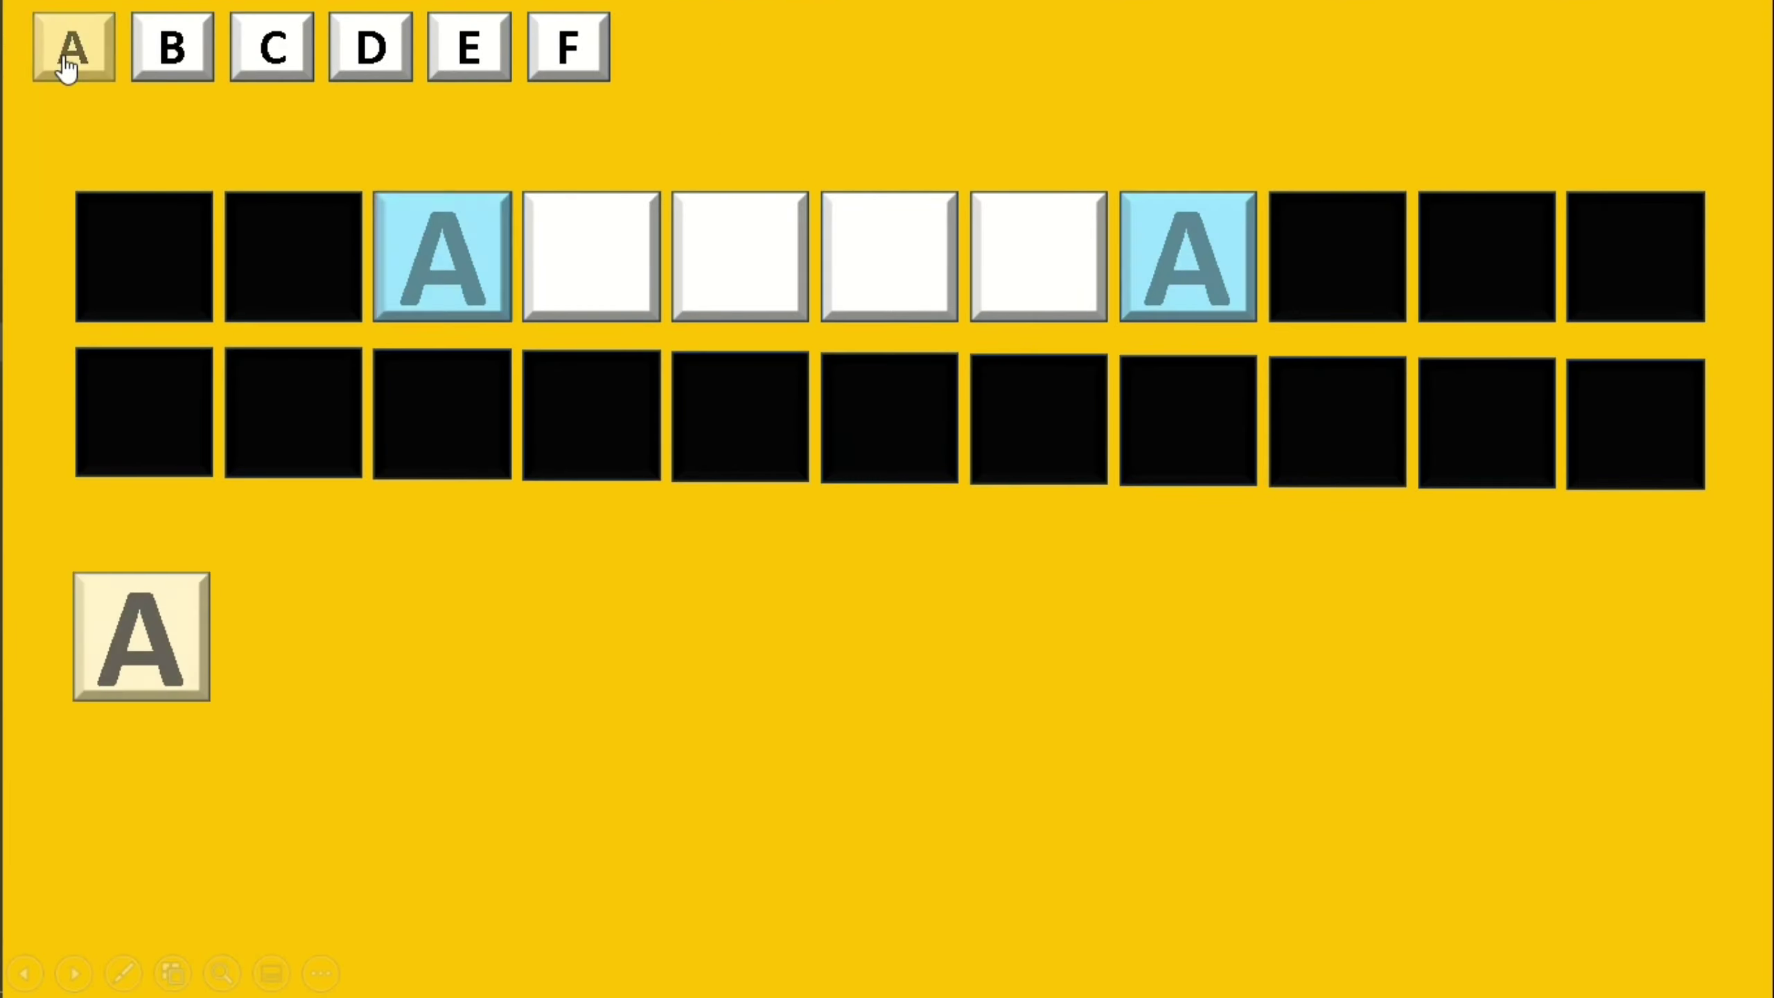
pyautogui.click(190, 73)
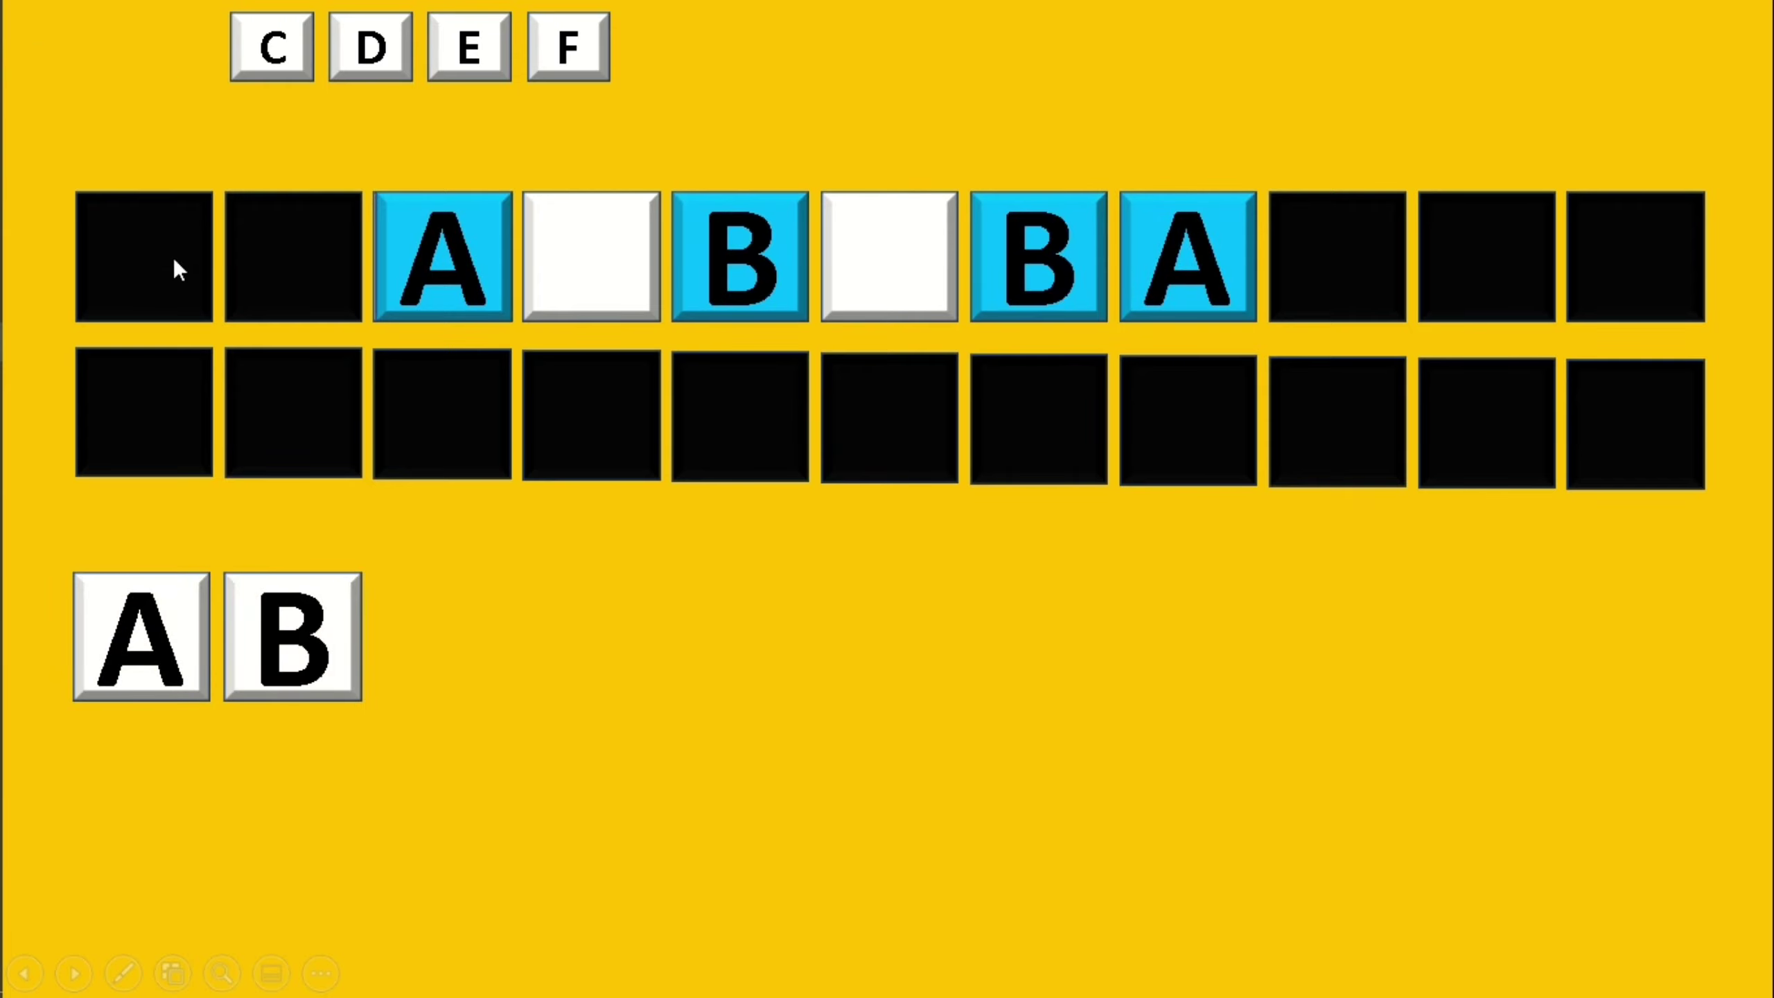
pyautogui.click(254, 77)
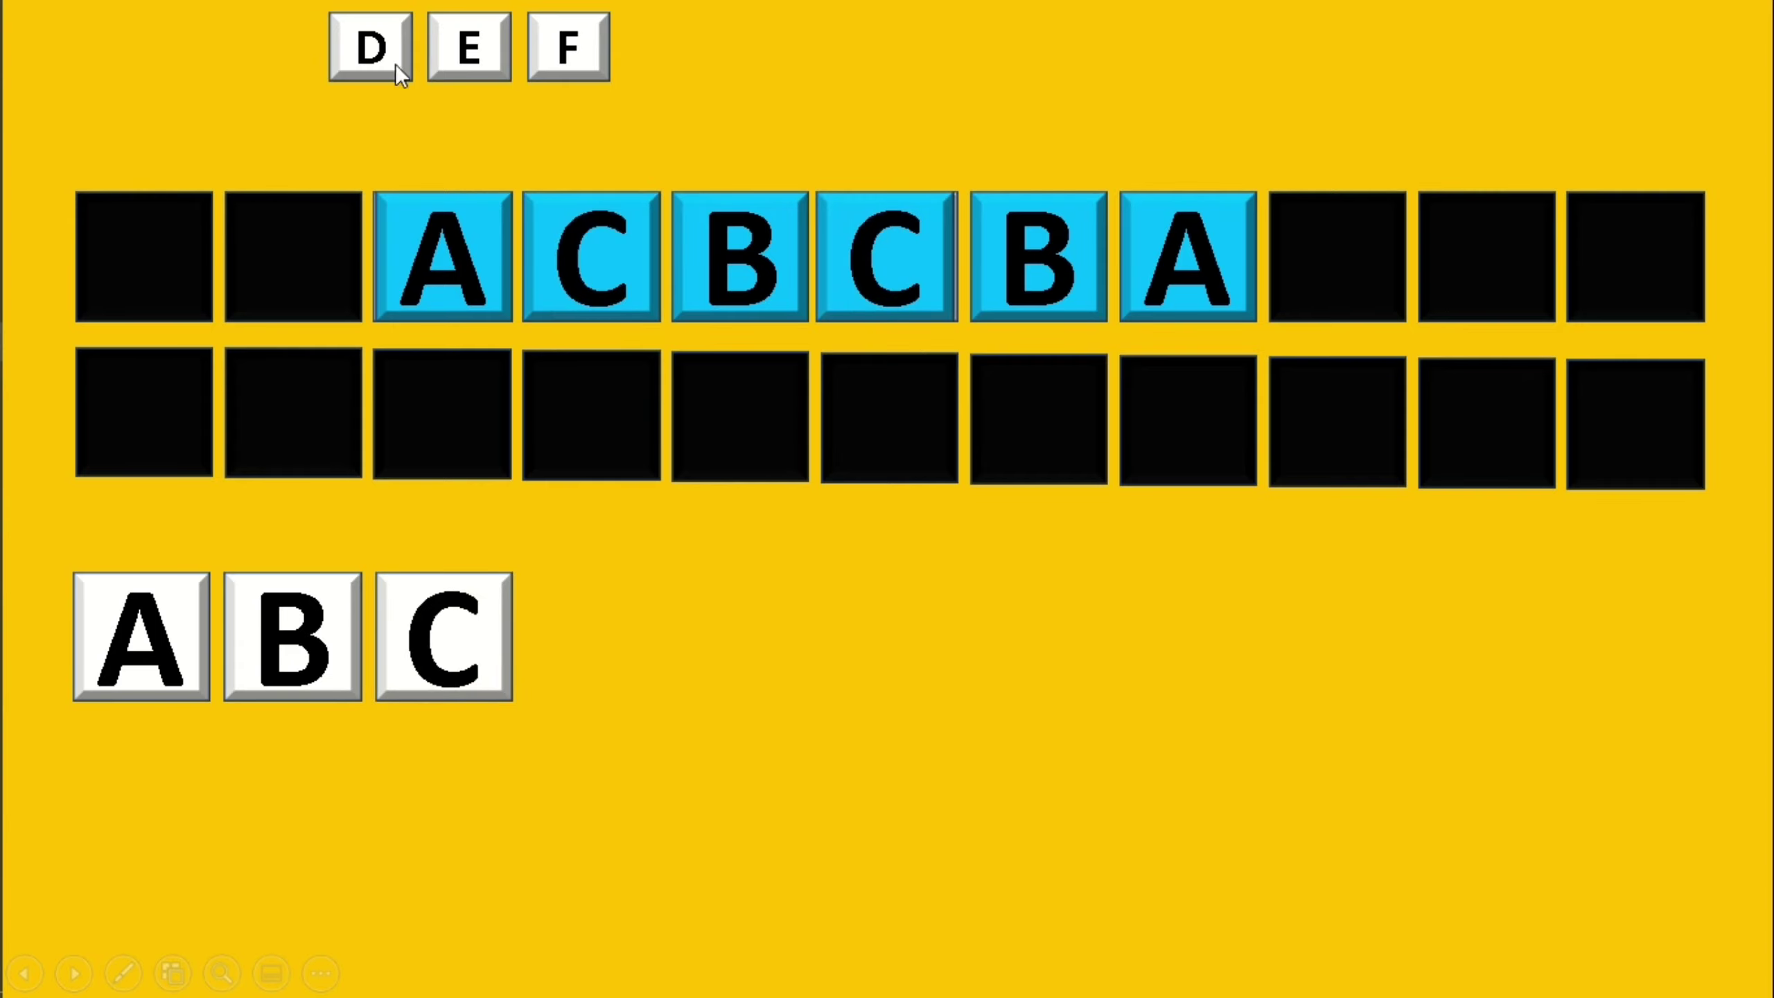
# Restart the puzzle and press A, B and C again, confirming the row spells ACBCBA.
pyautogui.click(767, 641)
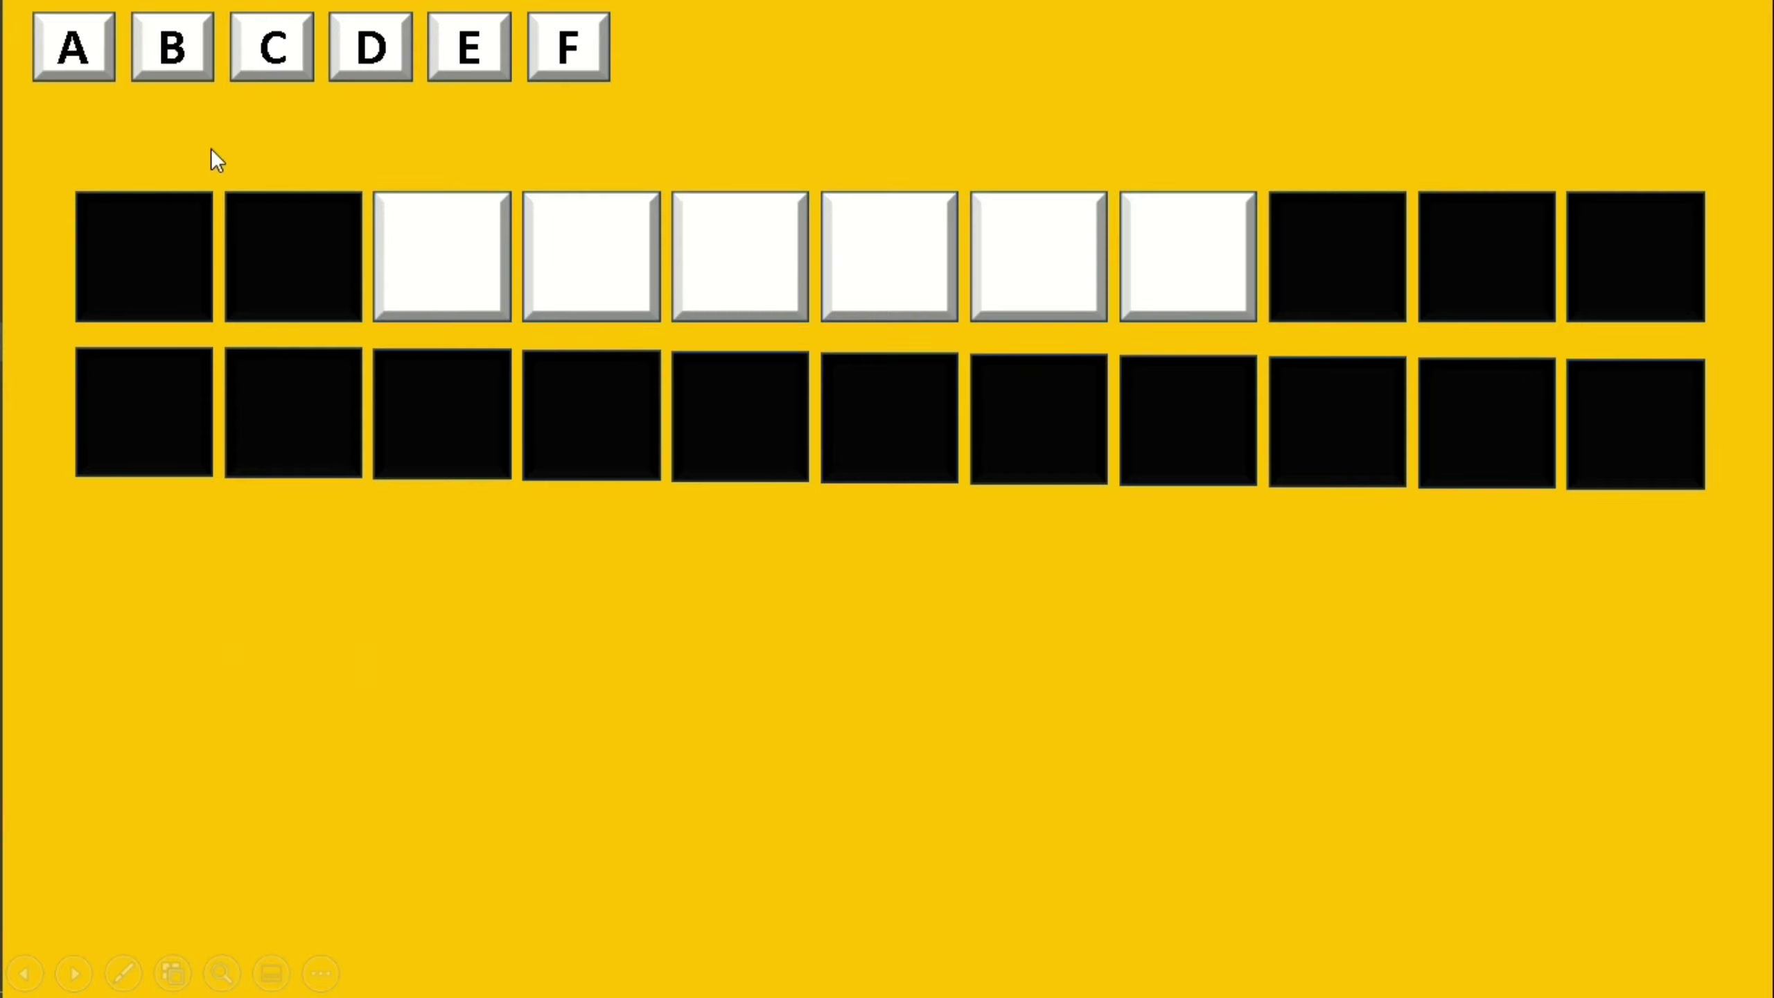
pyautogui.click(63, 59)
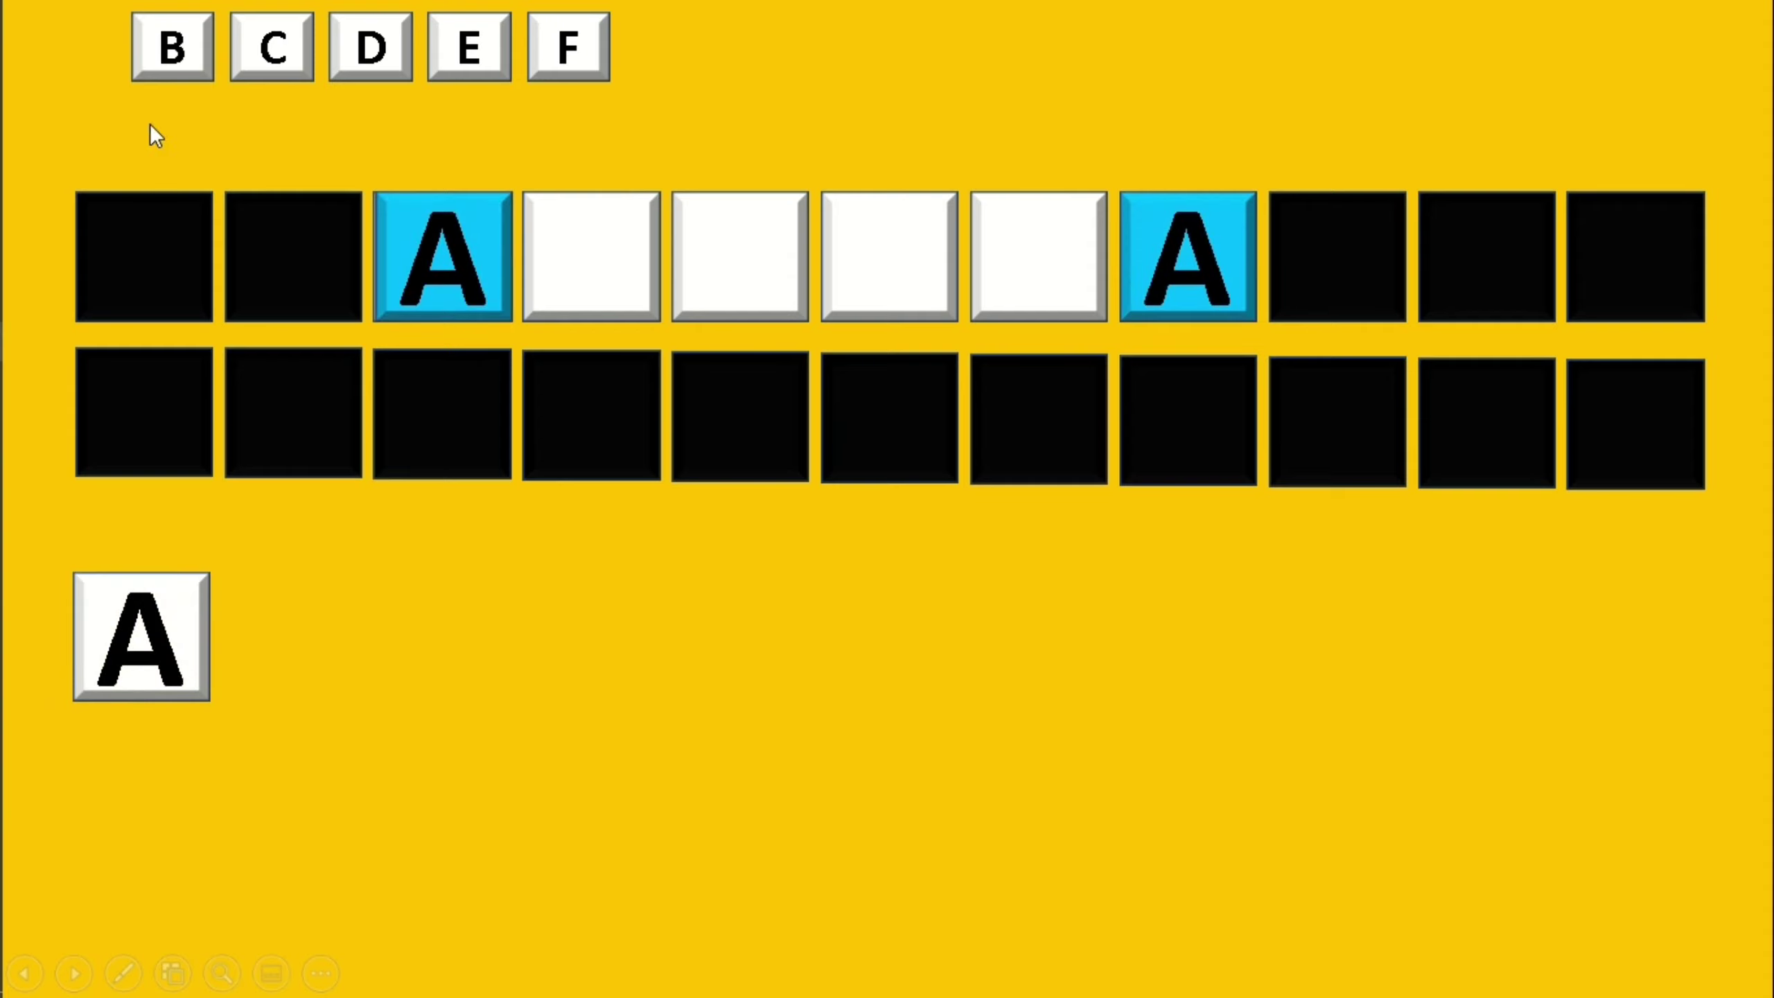
pyautogui.click(198, 76)
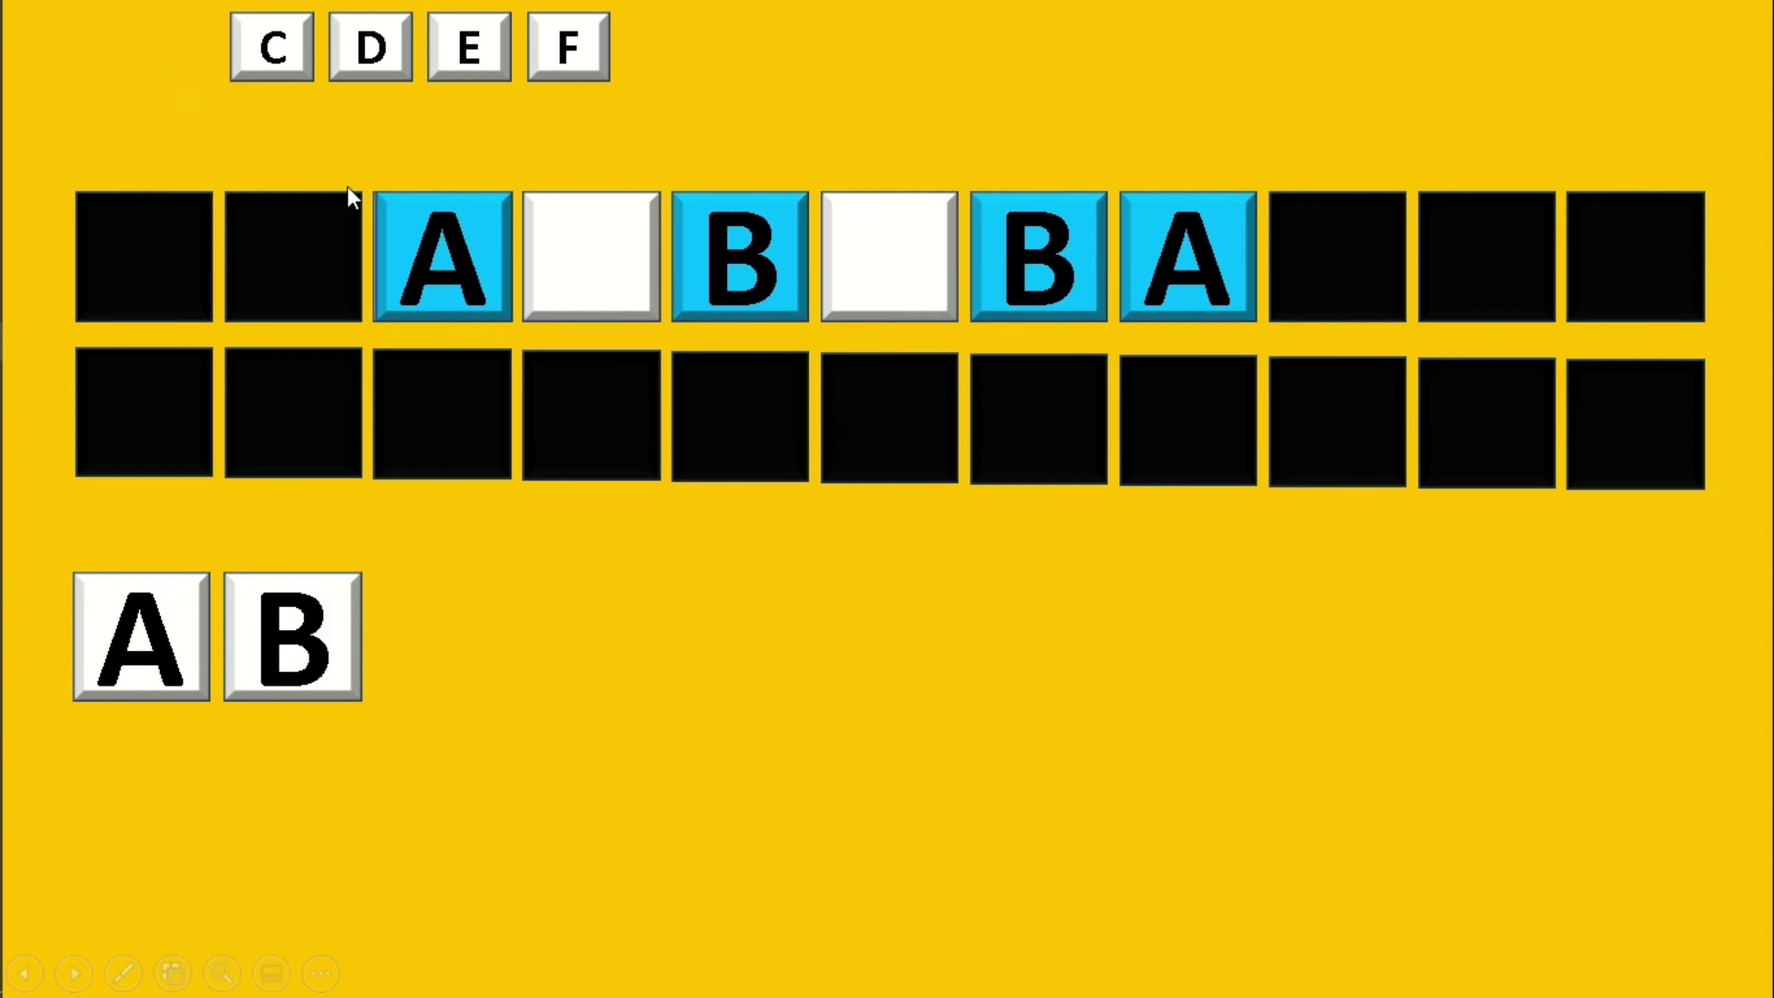
pyautogui.click(254, 79)
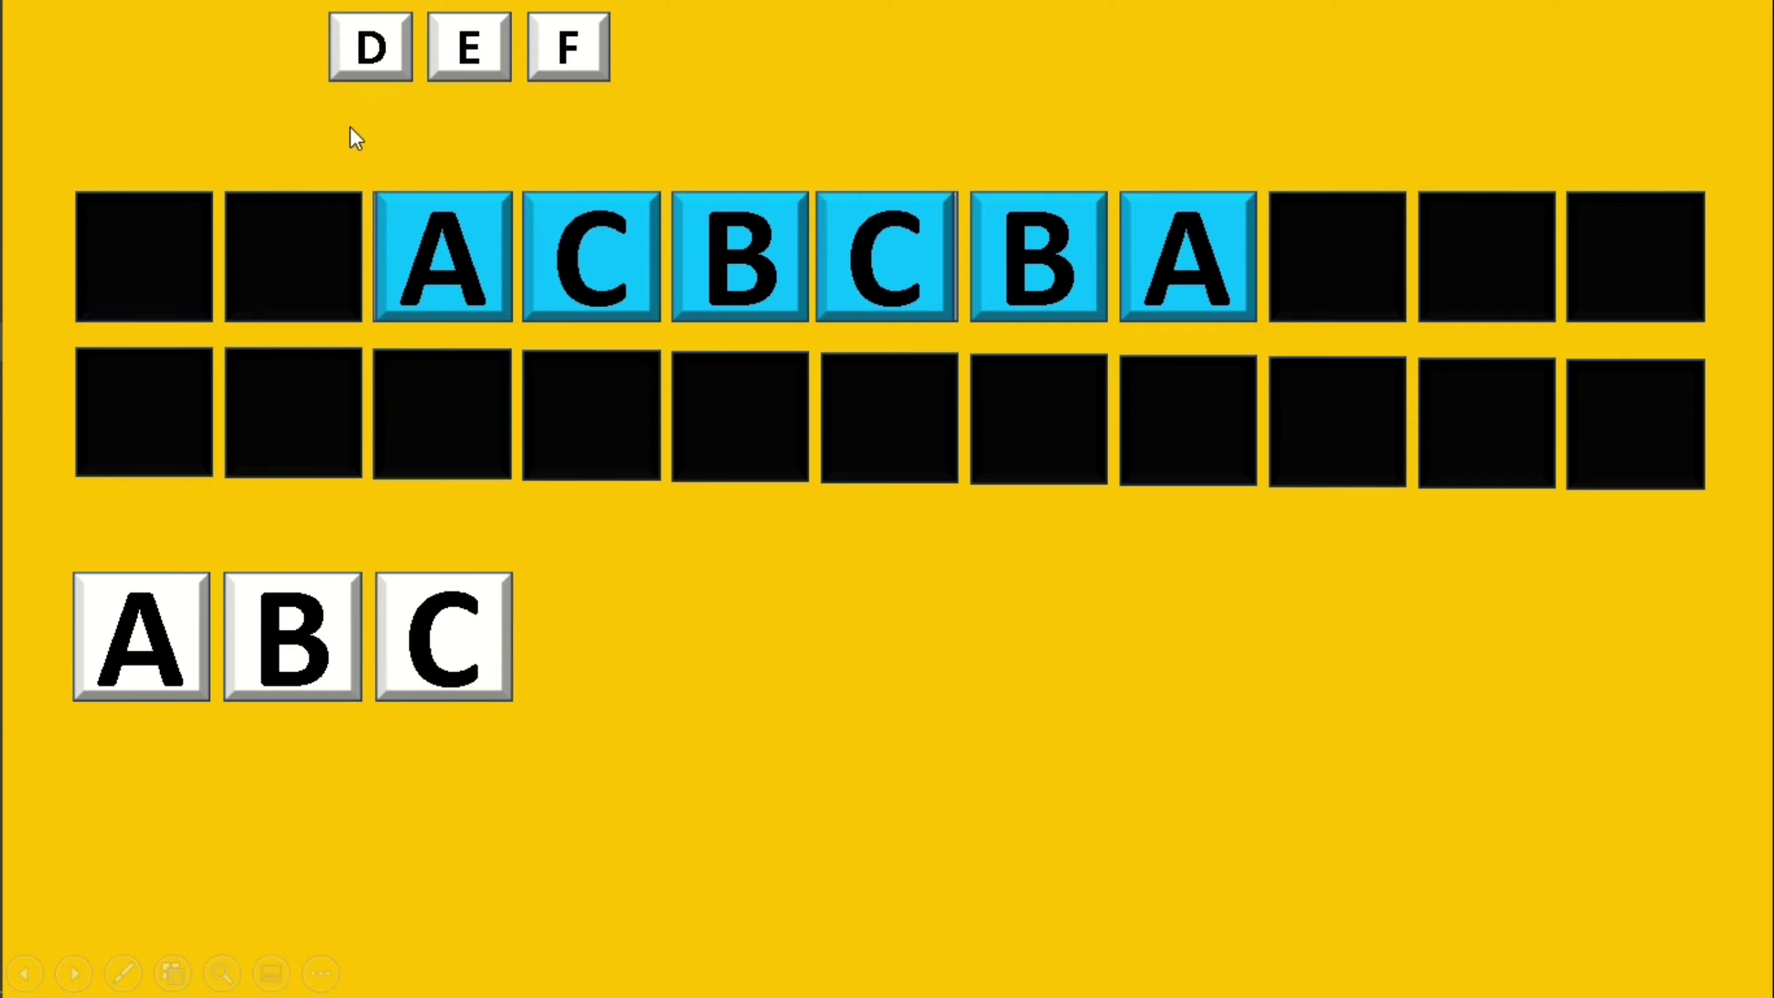